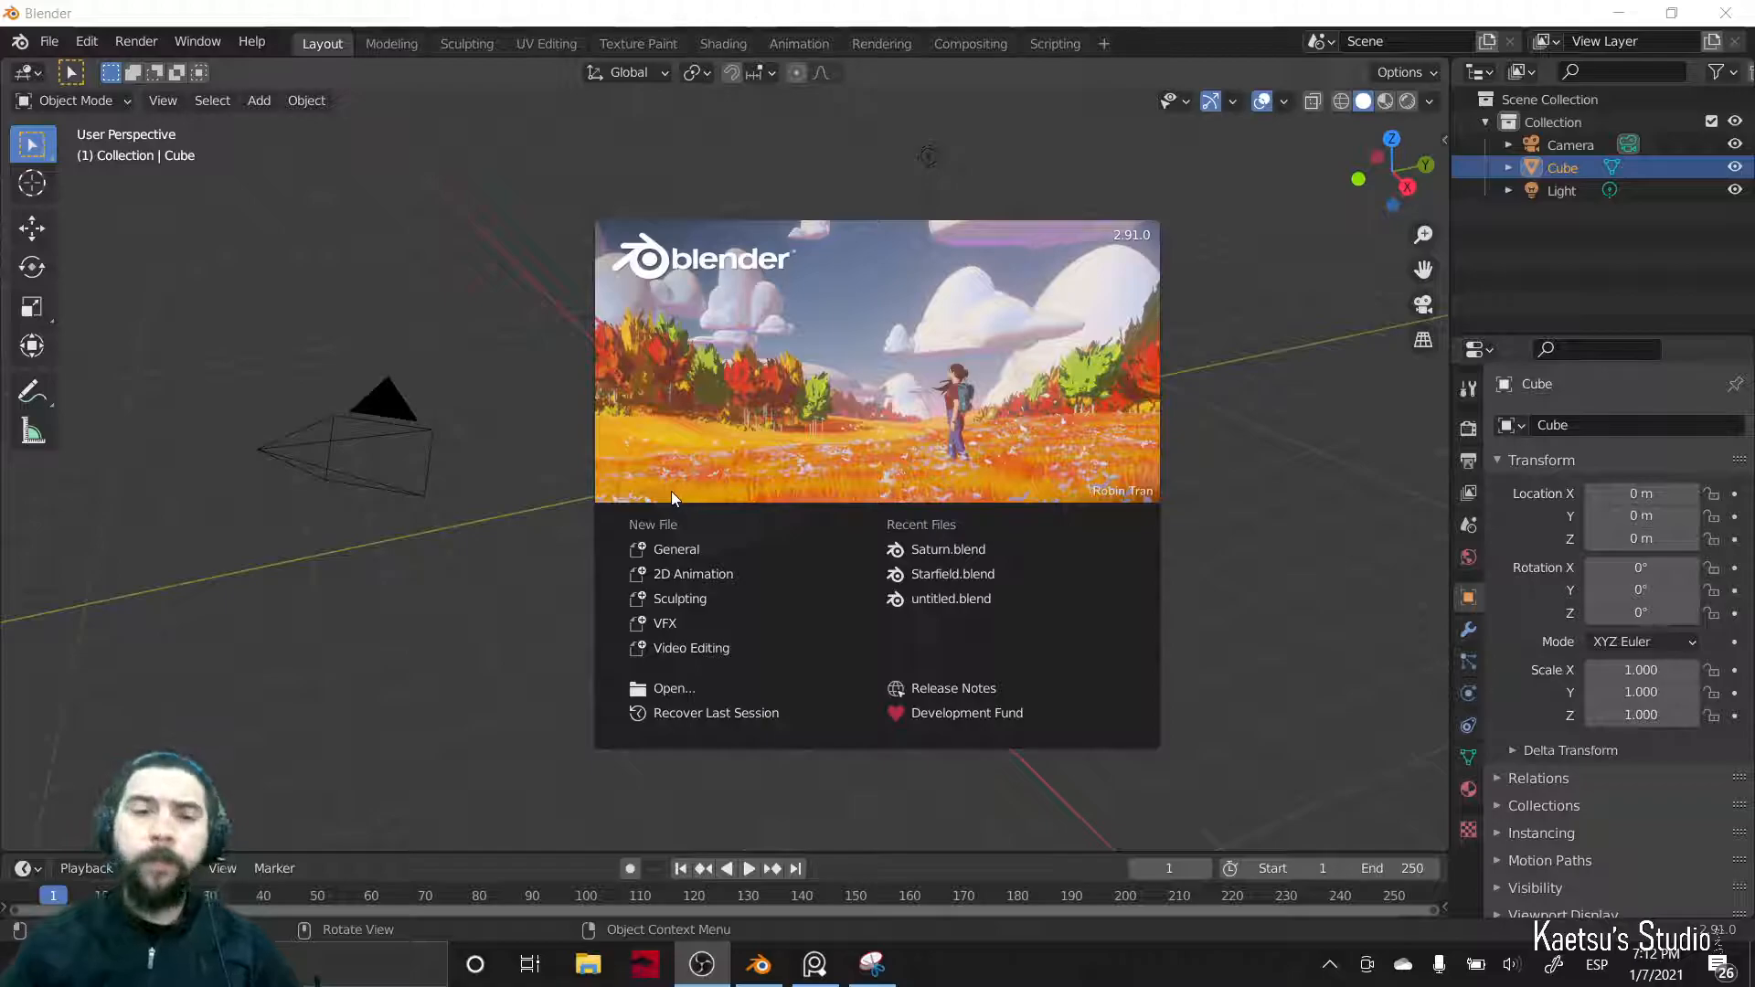
- Start a new General file and delete the default camera, cube and light
click(676, 554)
scroll(653, 508, down, 3)
middle_drag(580, 417, 601, 373)
drag(485, 243, 879, 649)
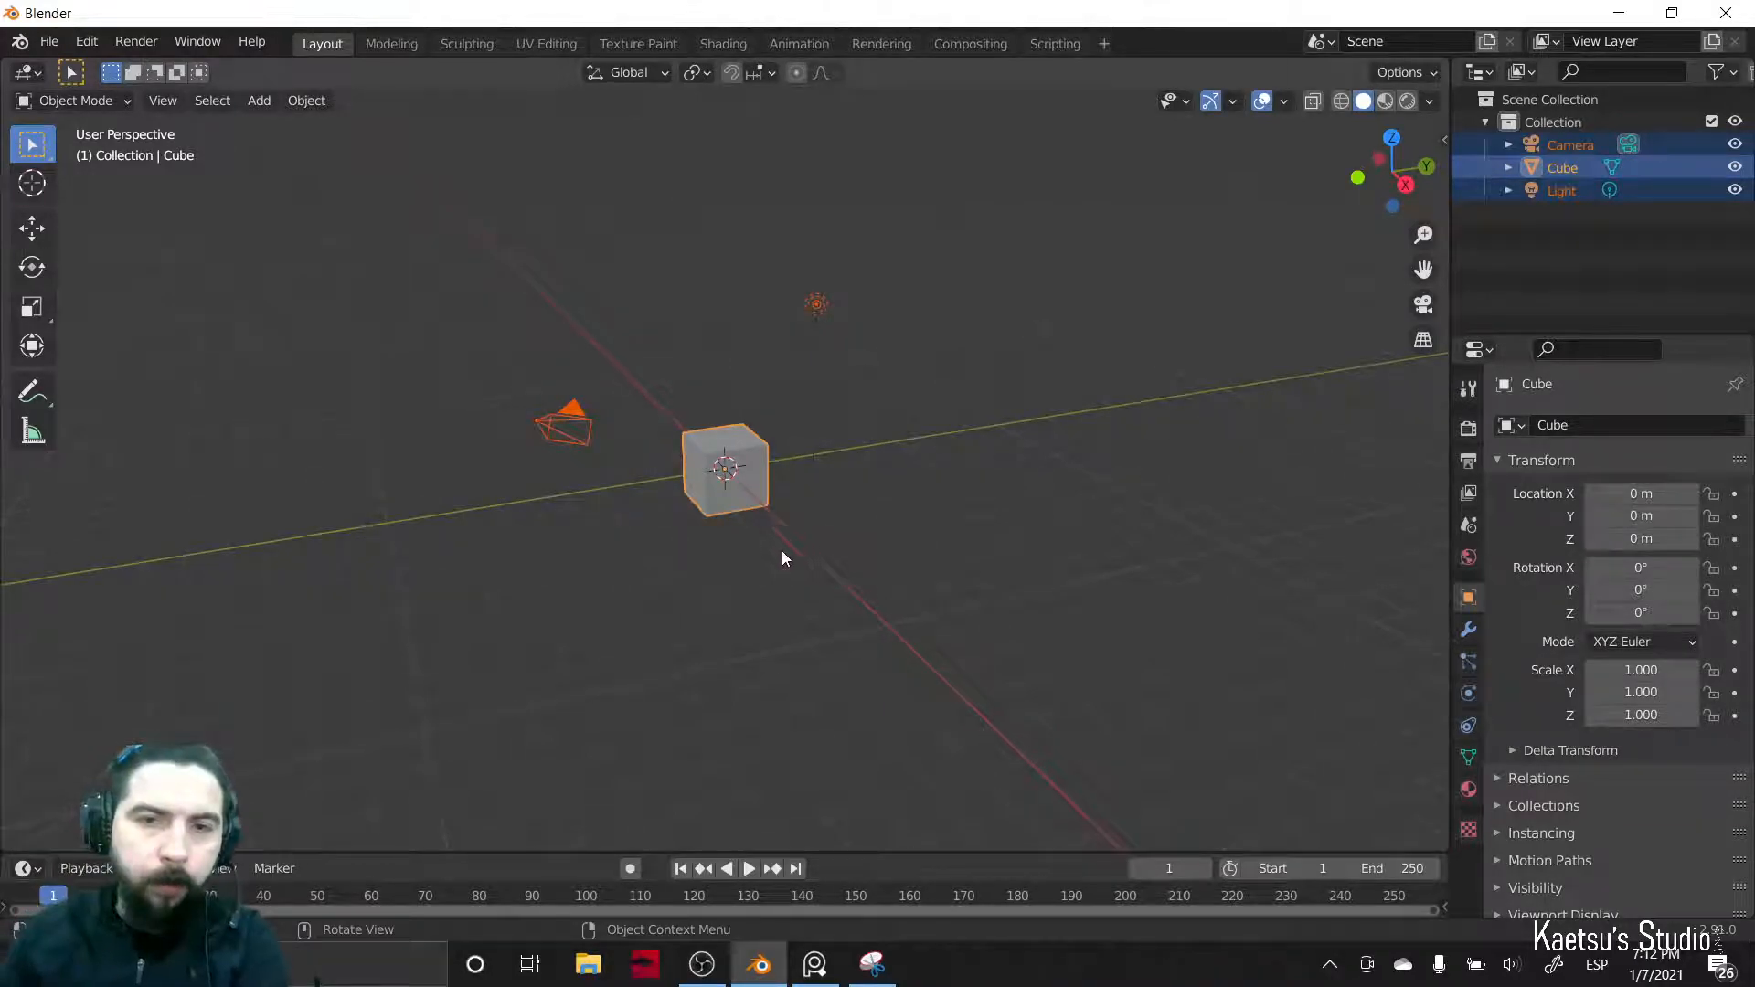
key(Delete)
- Turn on the Screencast Keys overlay for the viewport
key(n)
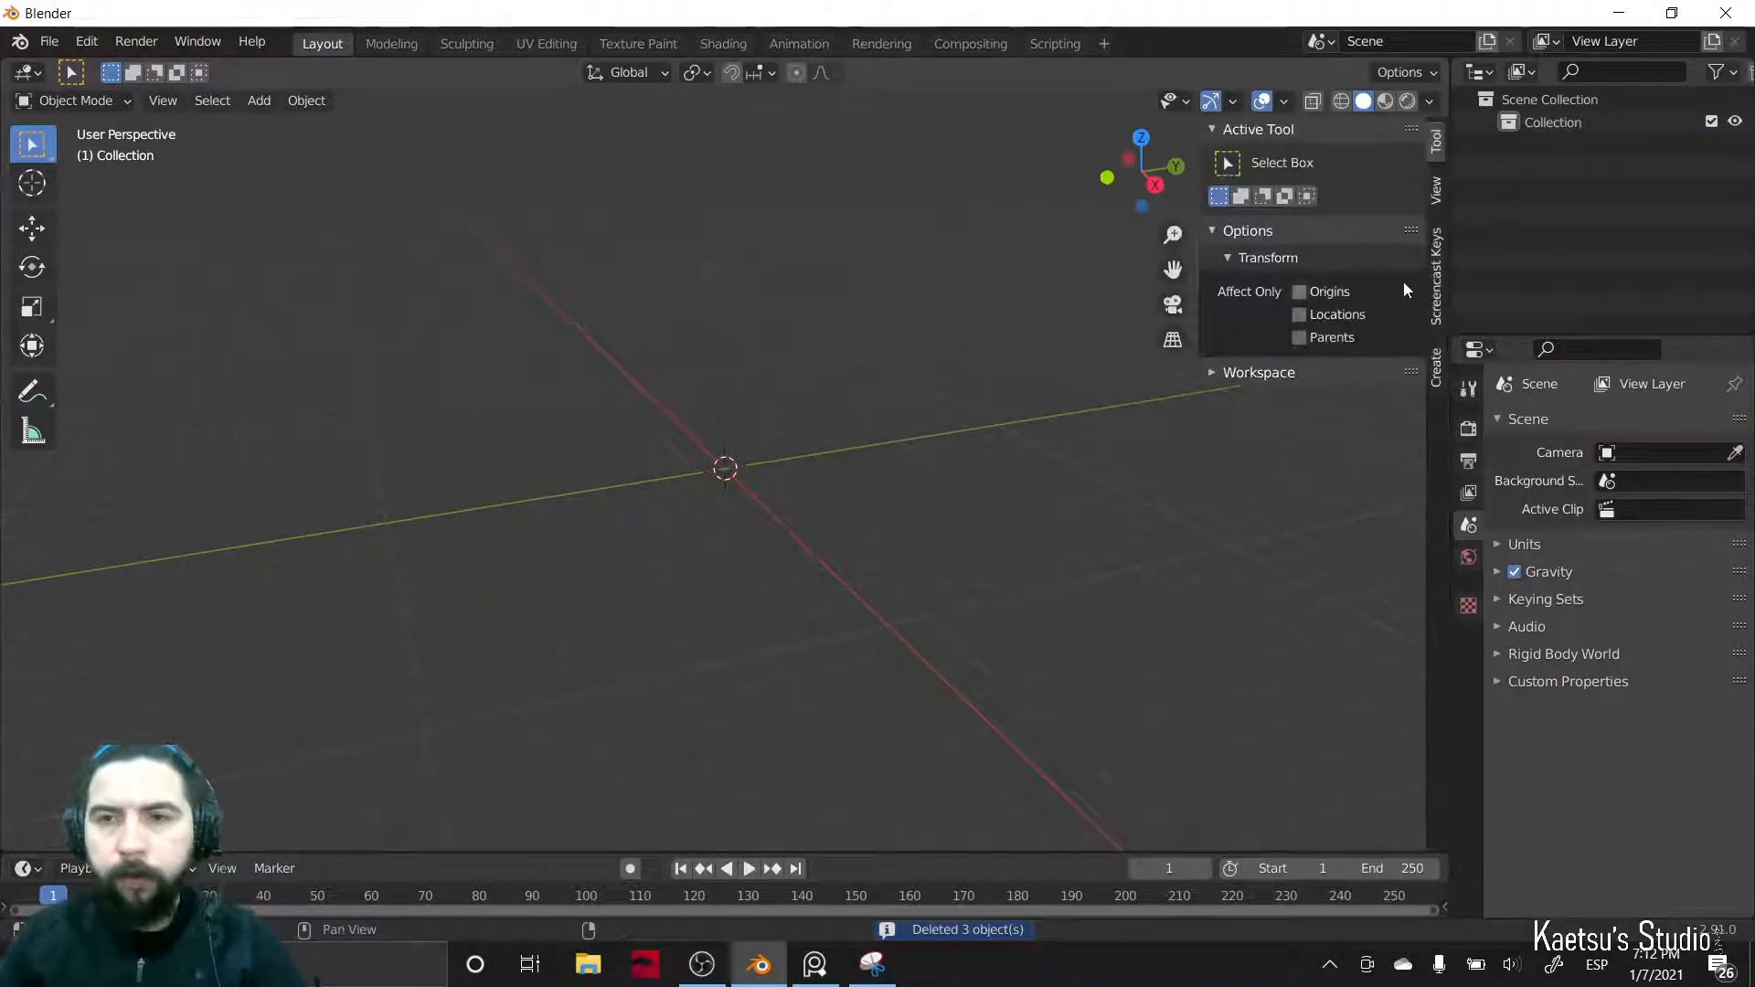
click(1436, 276)
click(1234, 132)
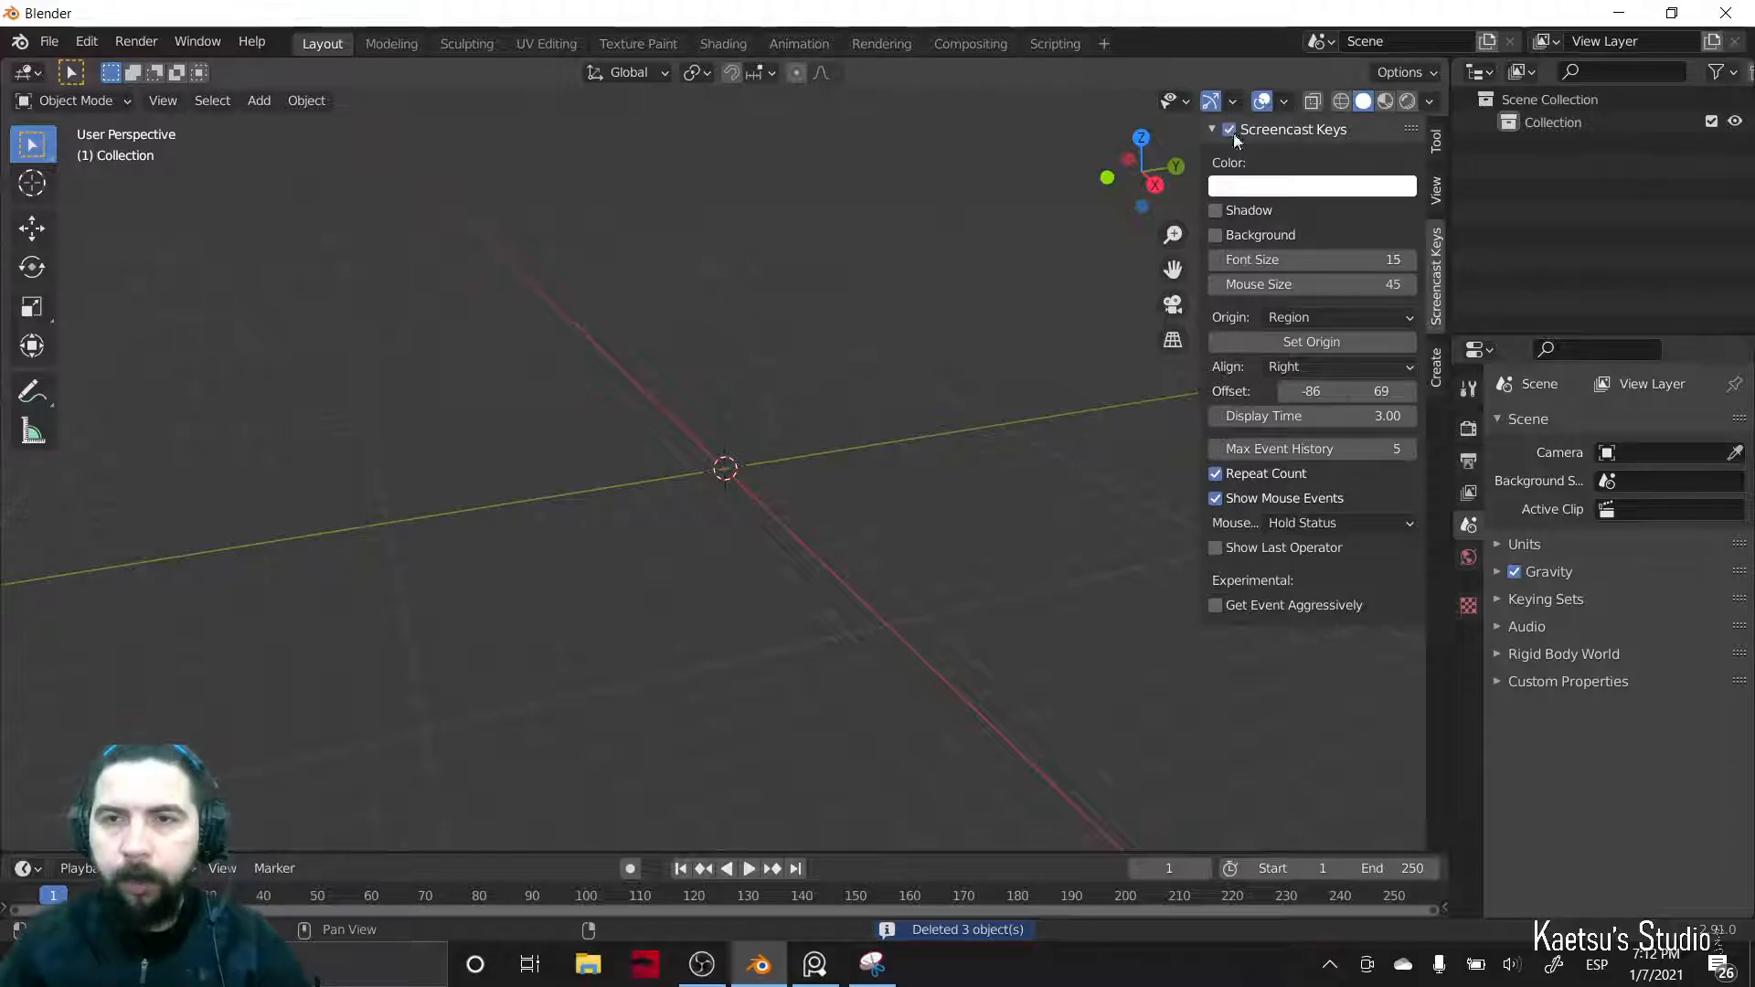
key(n)
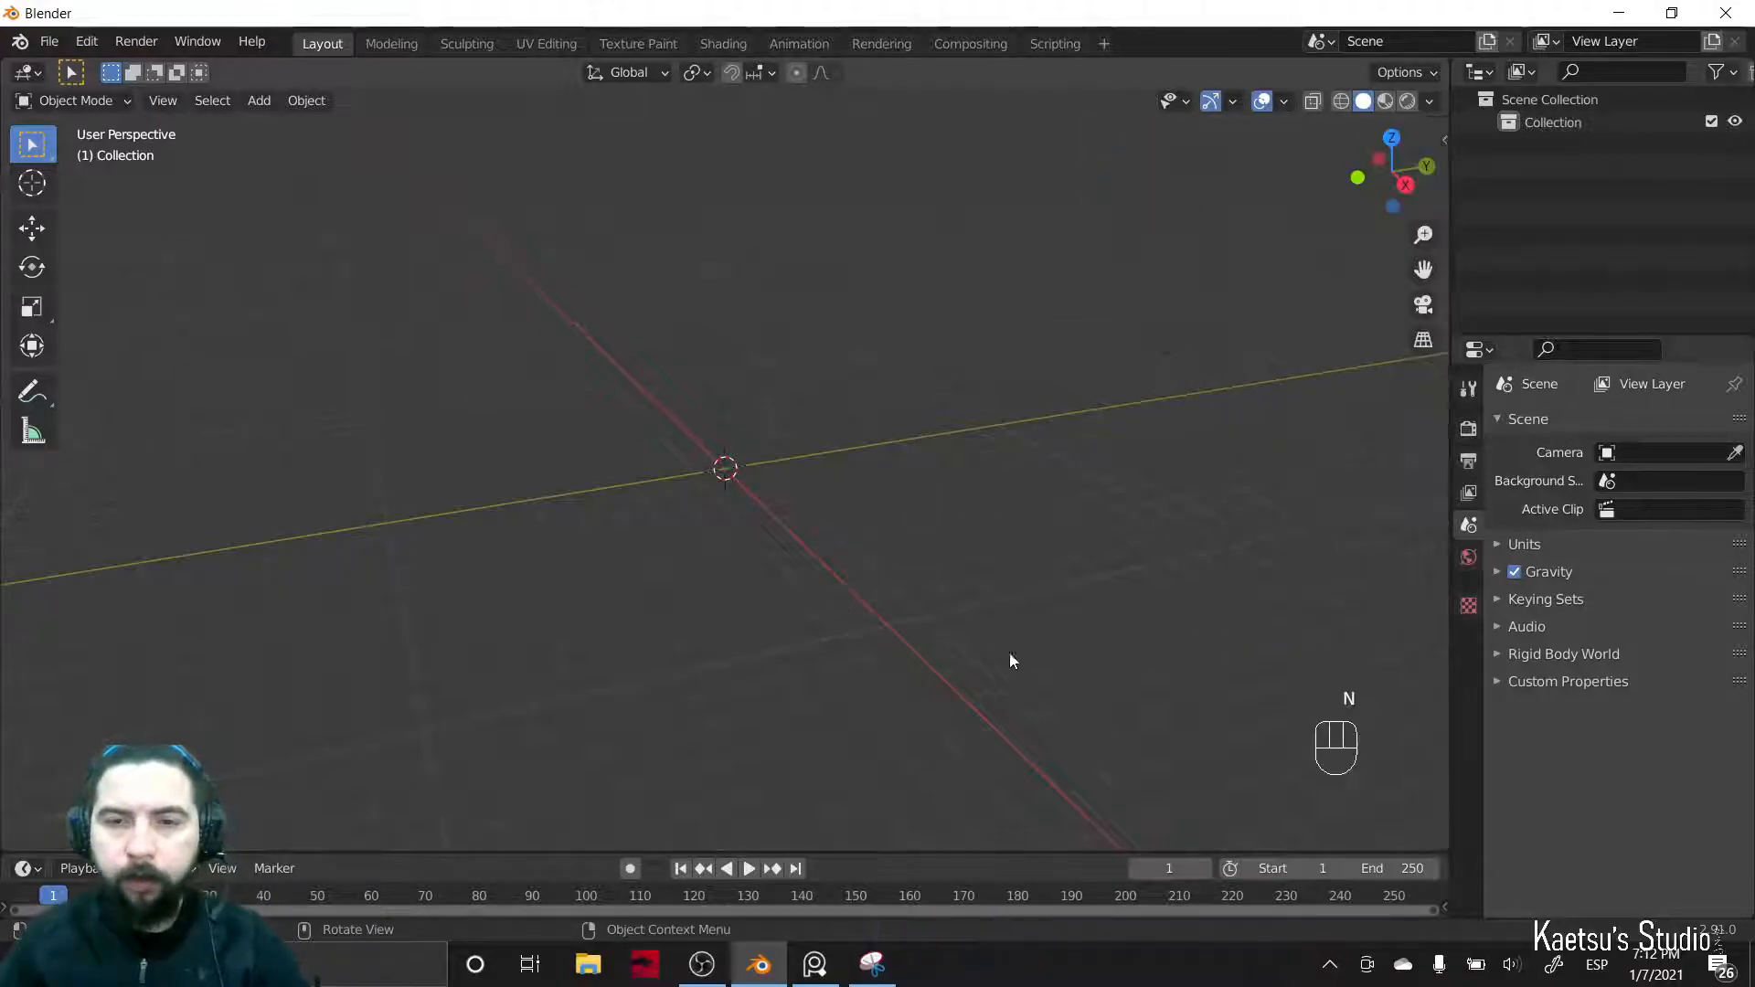
- In front view, add the reference image Saturn_HST_2004-03-22.jpg from the Desktop folder, aligned to the view
middle_drag(572, 540, 623, 550)
key(shift+a)
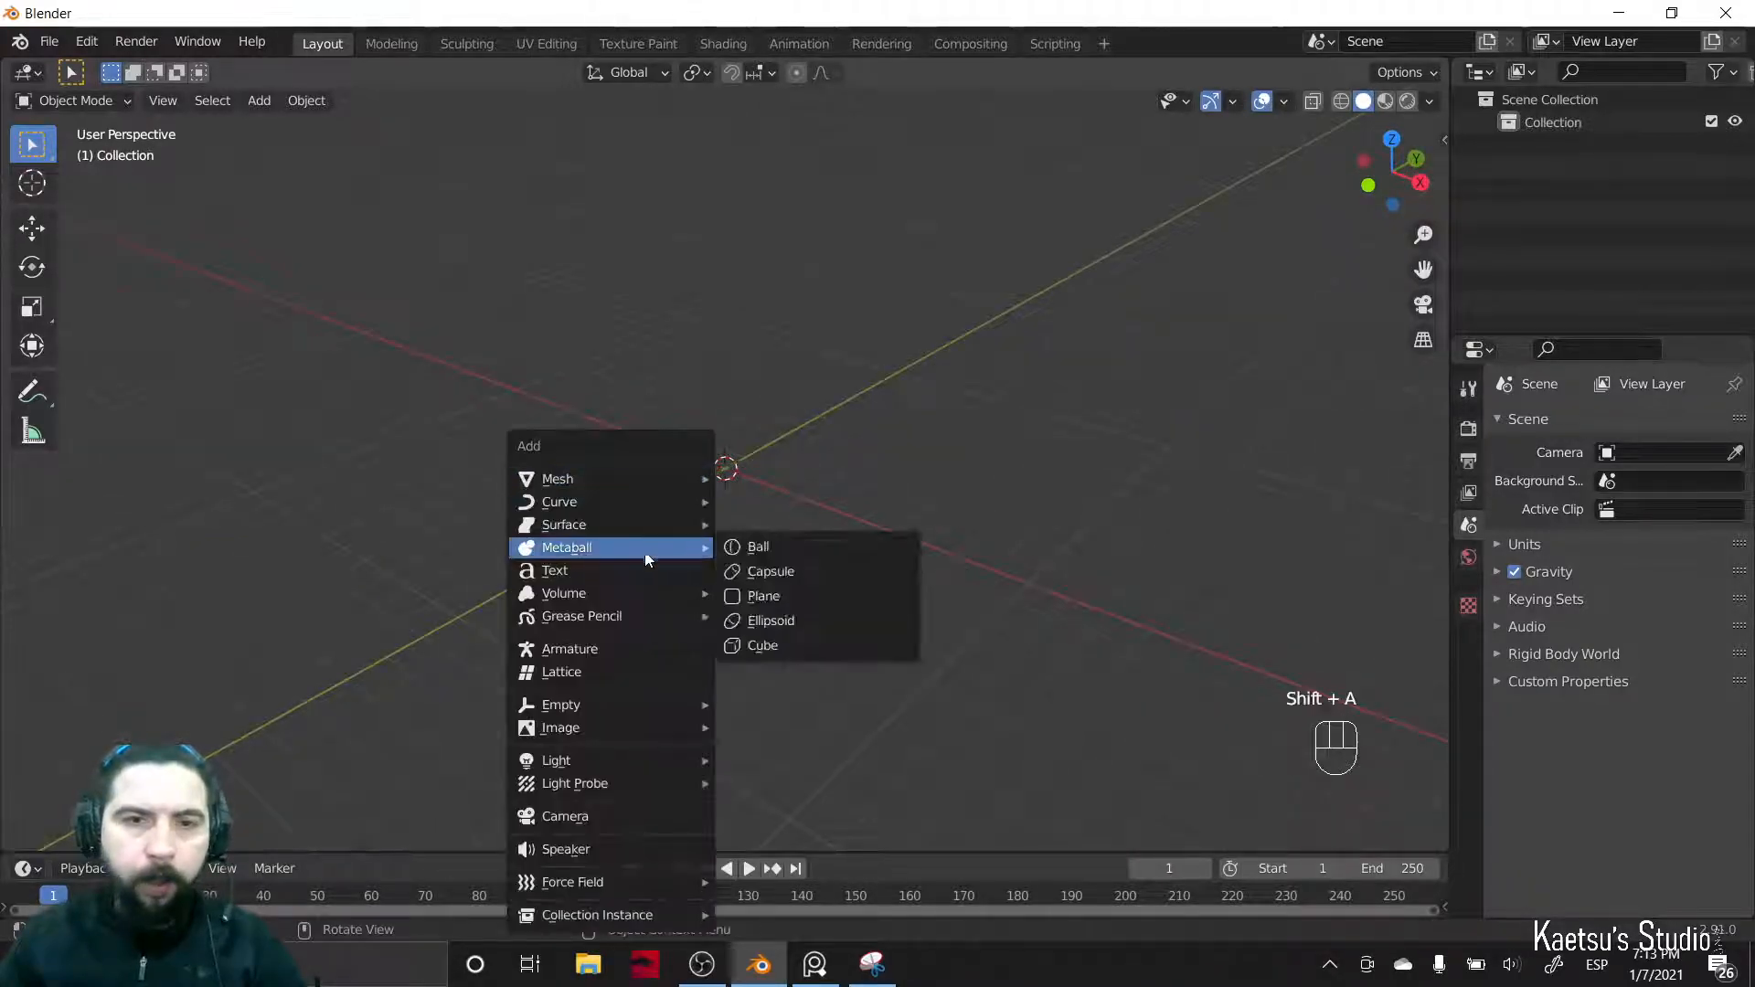
mouse_move(646, 729)
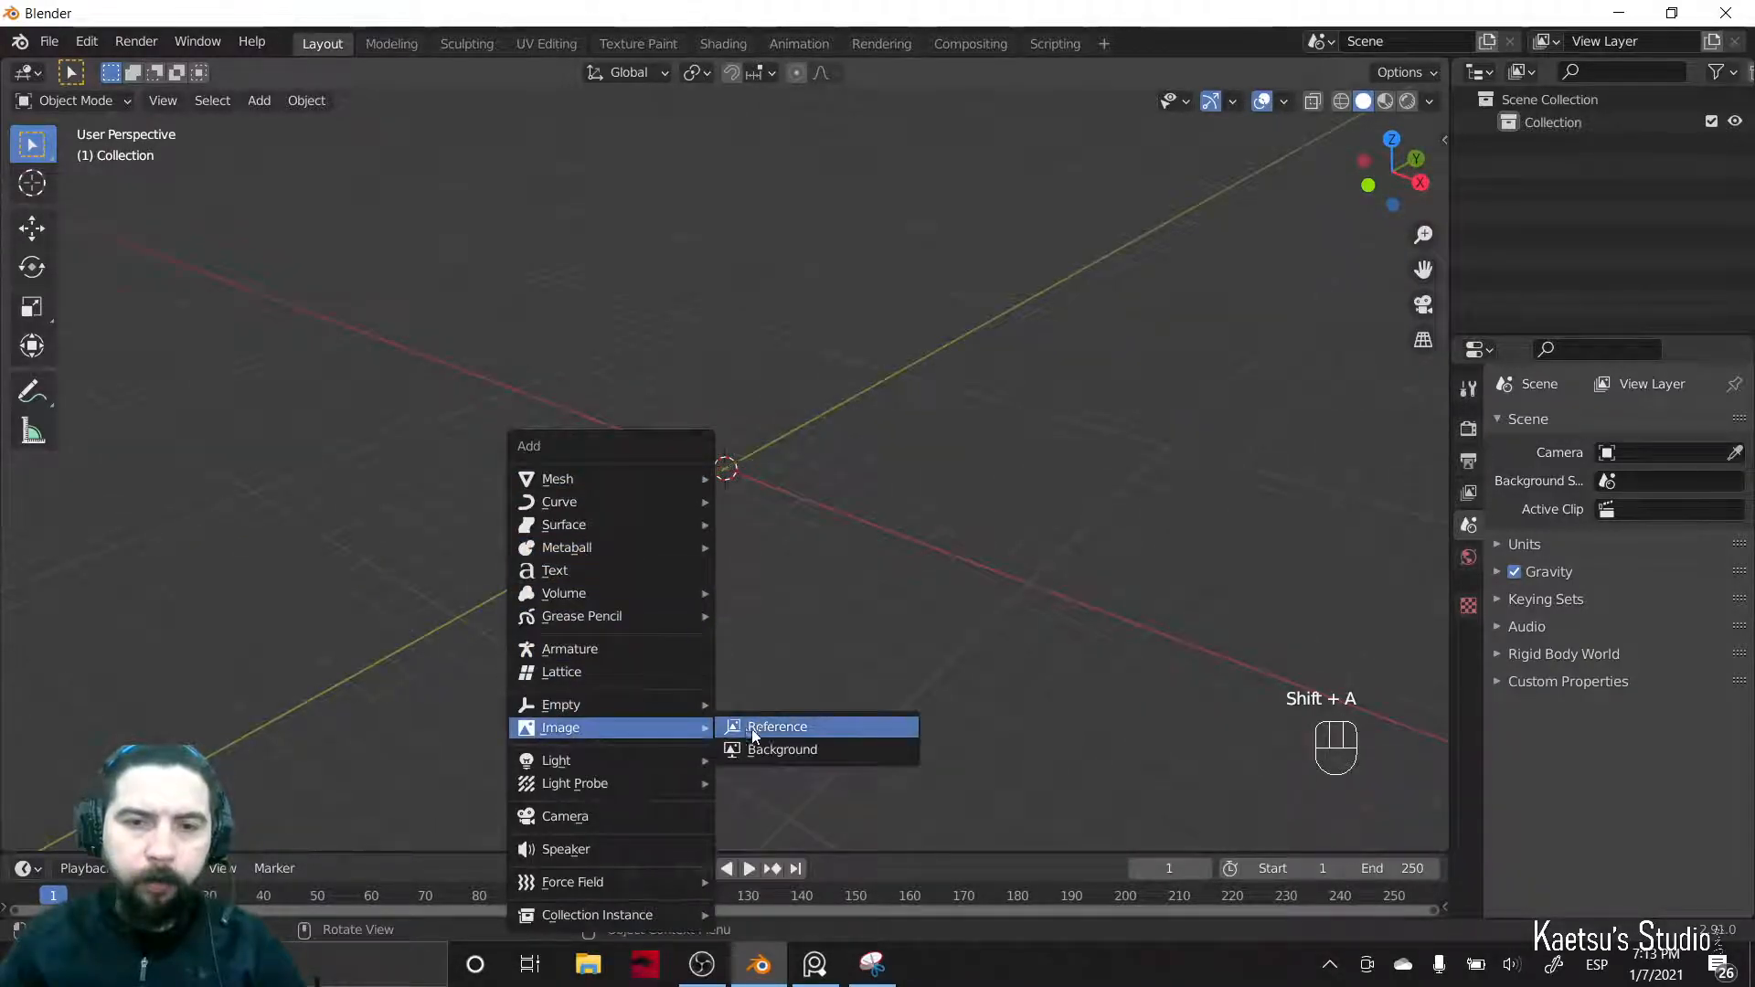
key(KP_1)
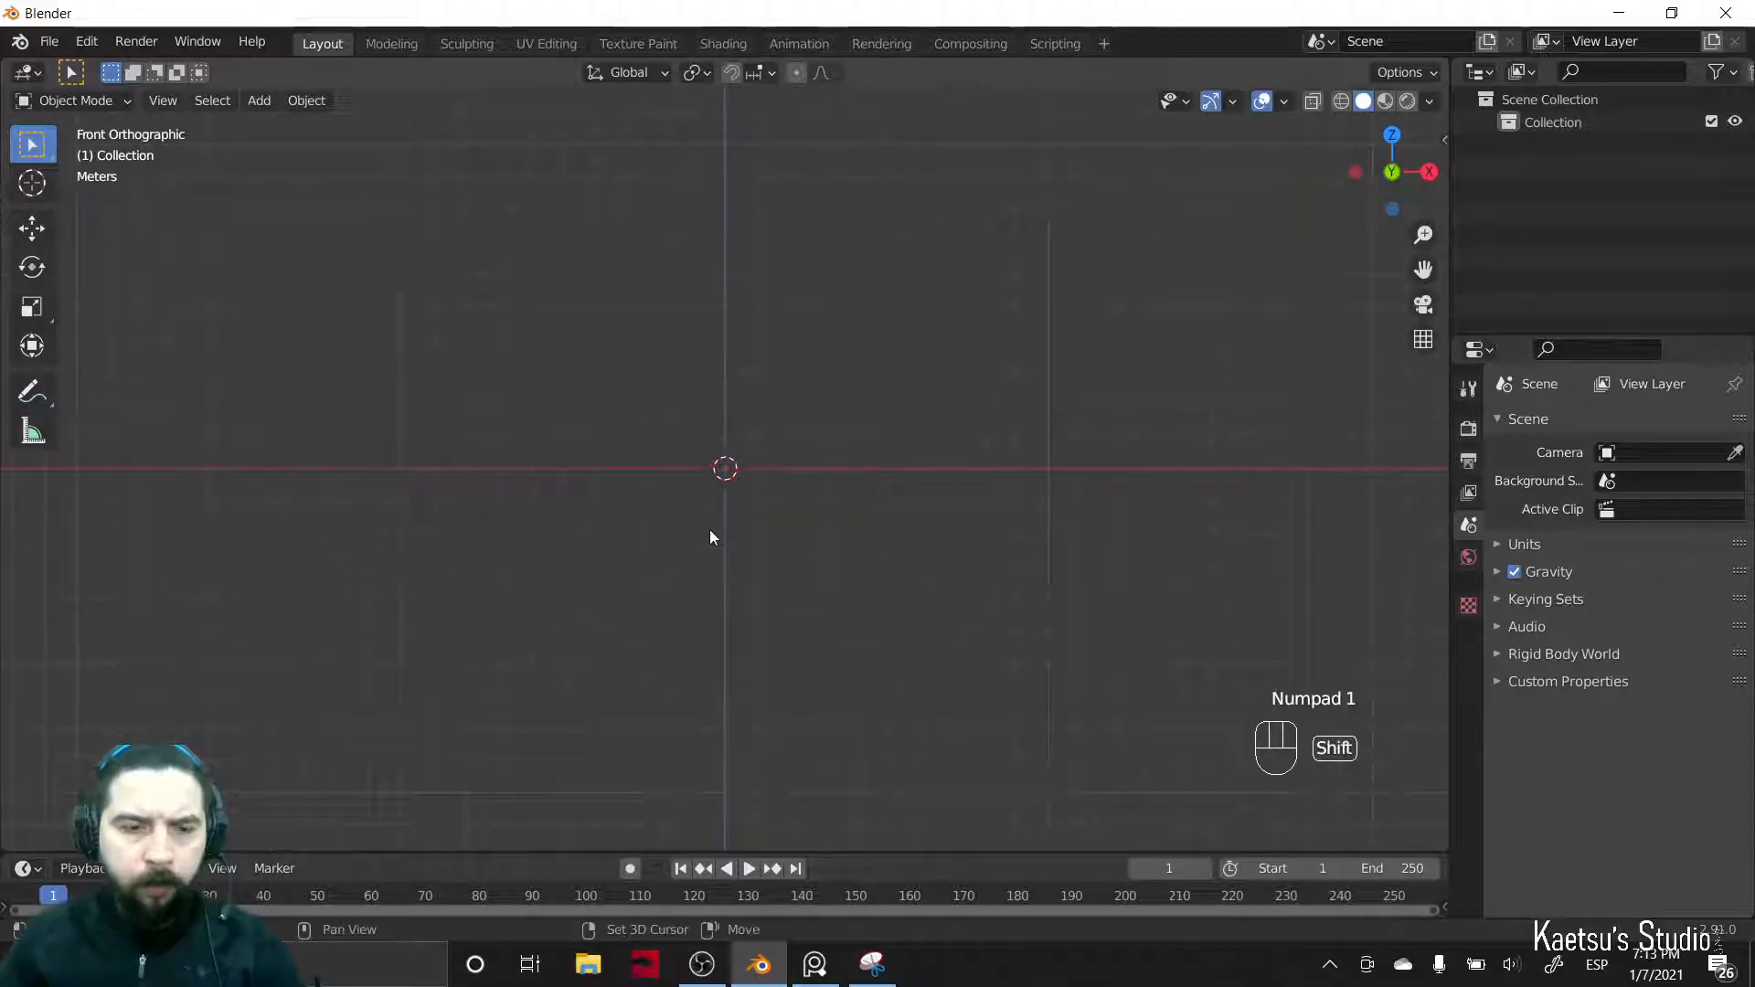
key(shift+a)
mouse_move(742, 730)
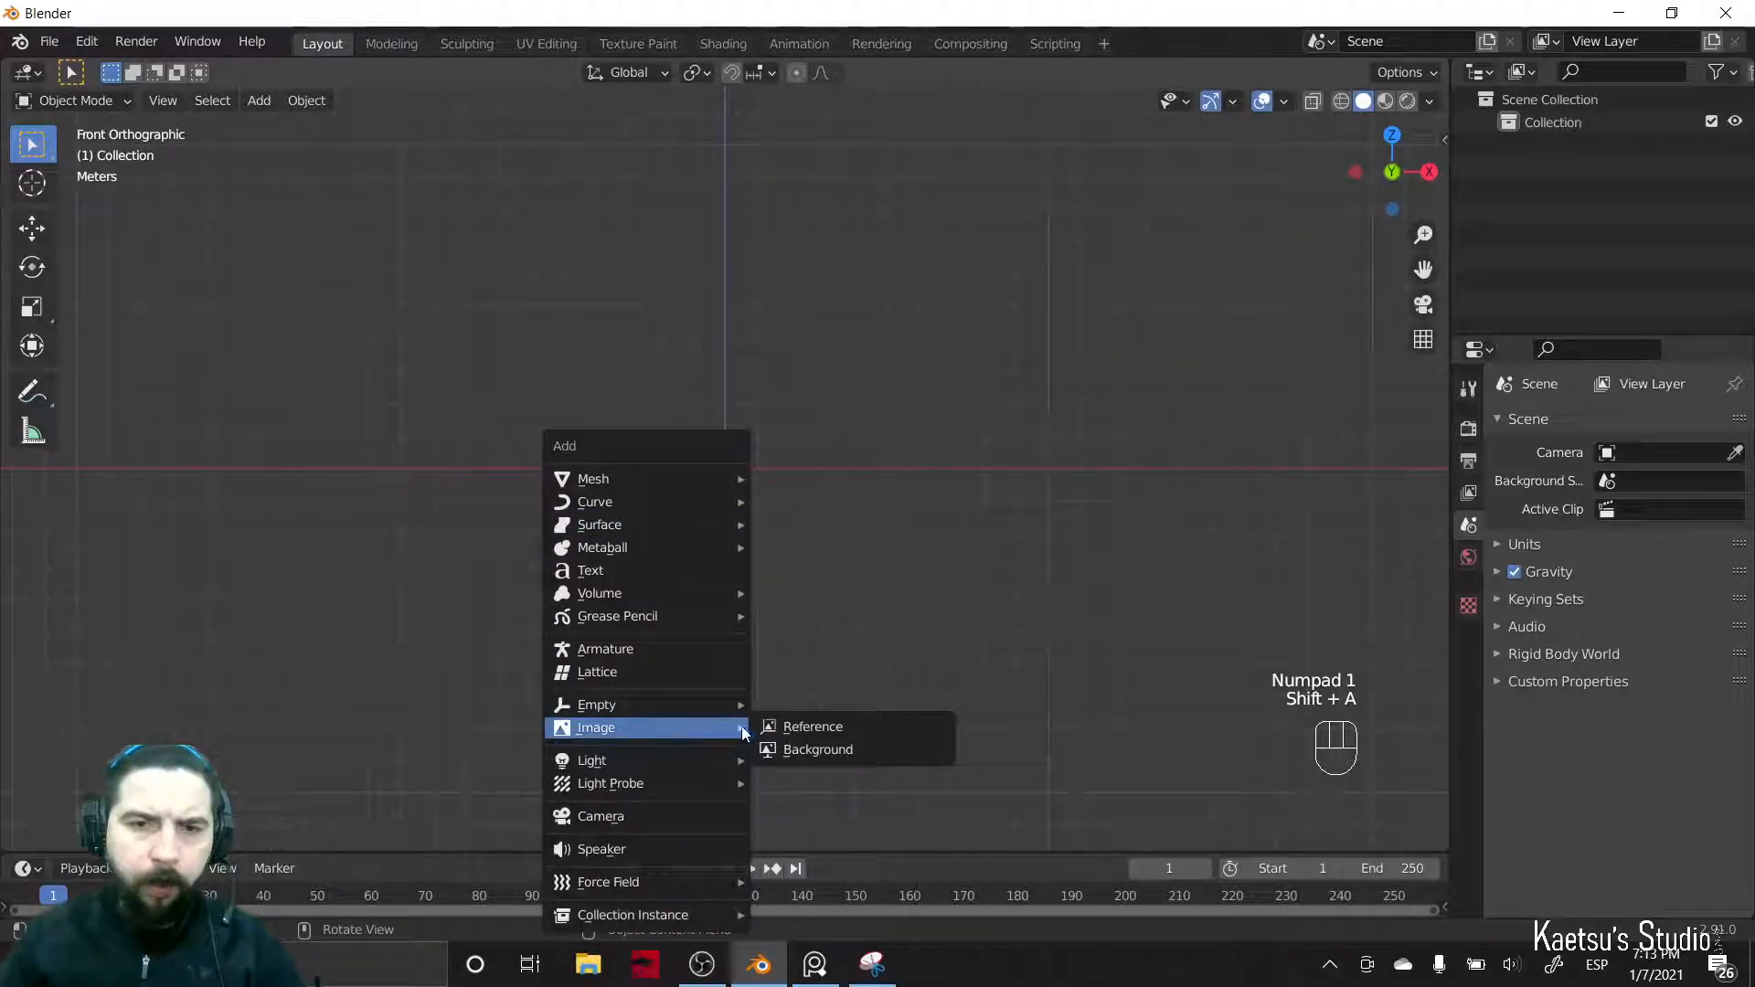
click(809, 727)
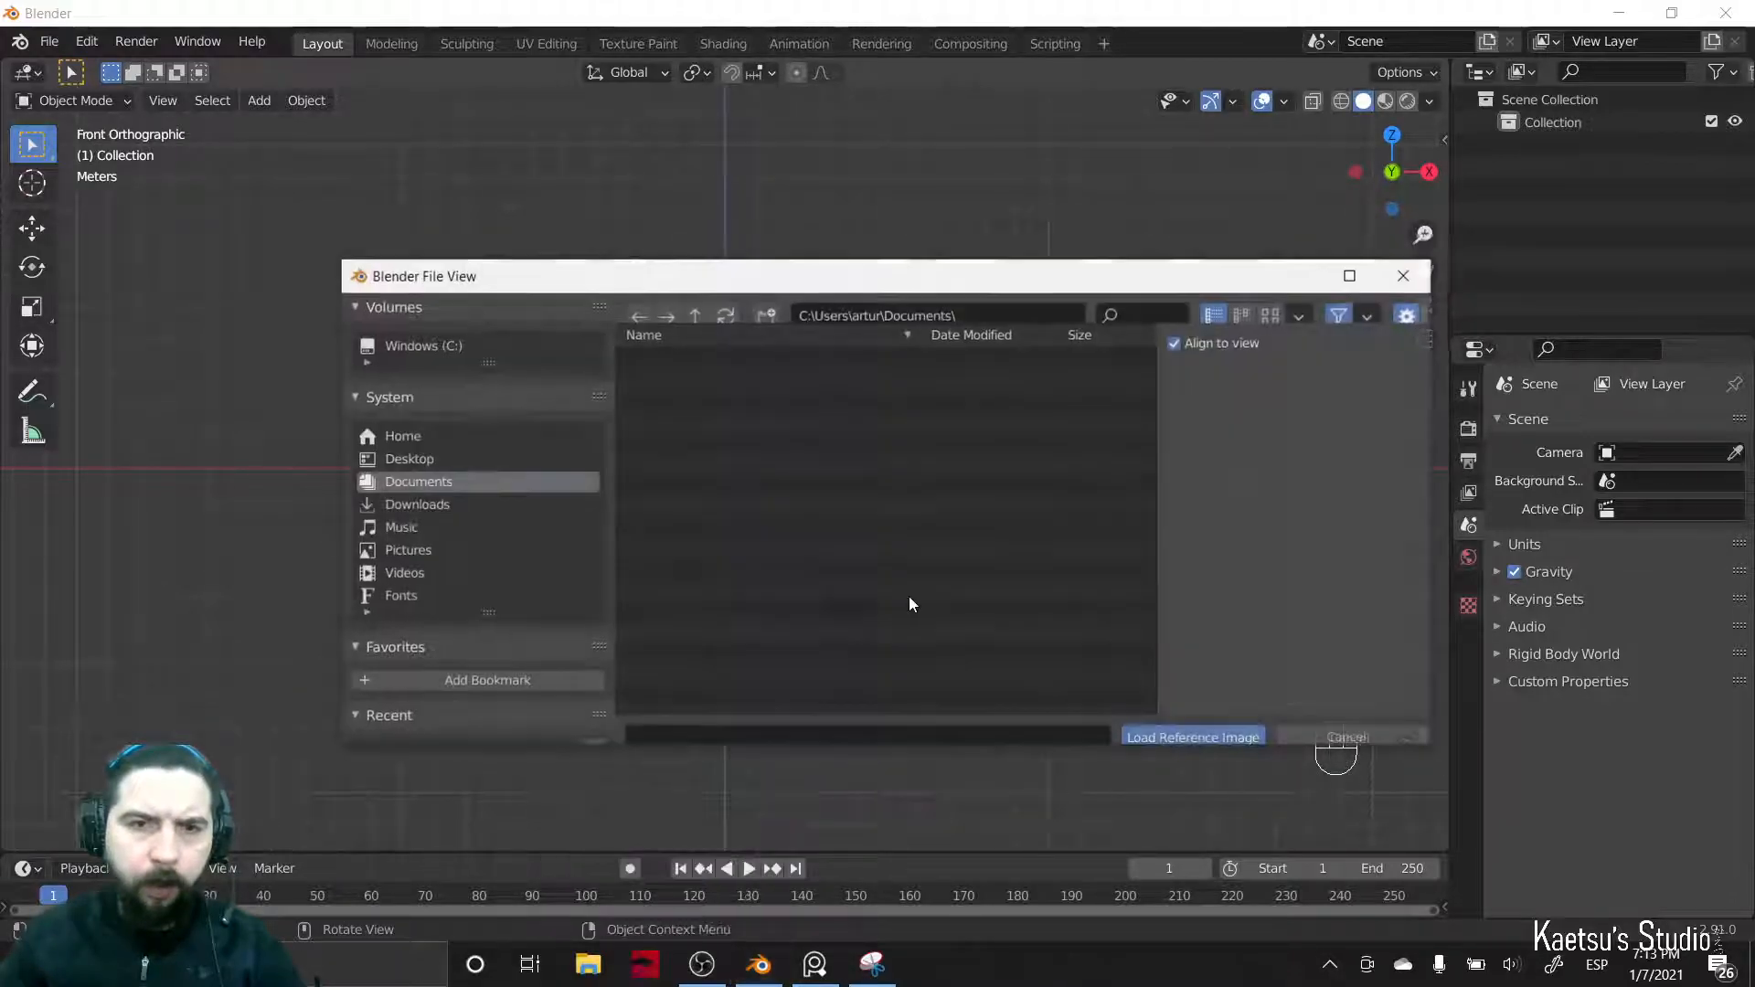
click(444, 460)
double_click(688, 396)
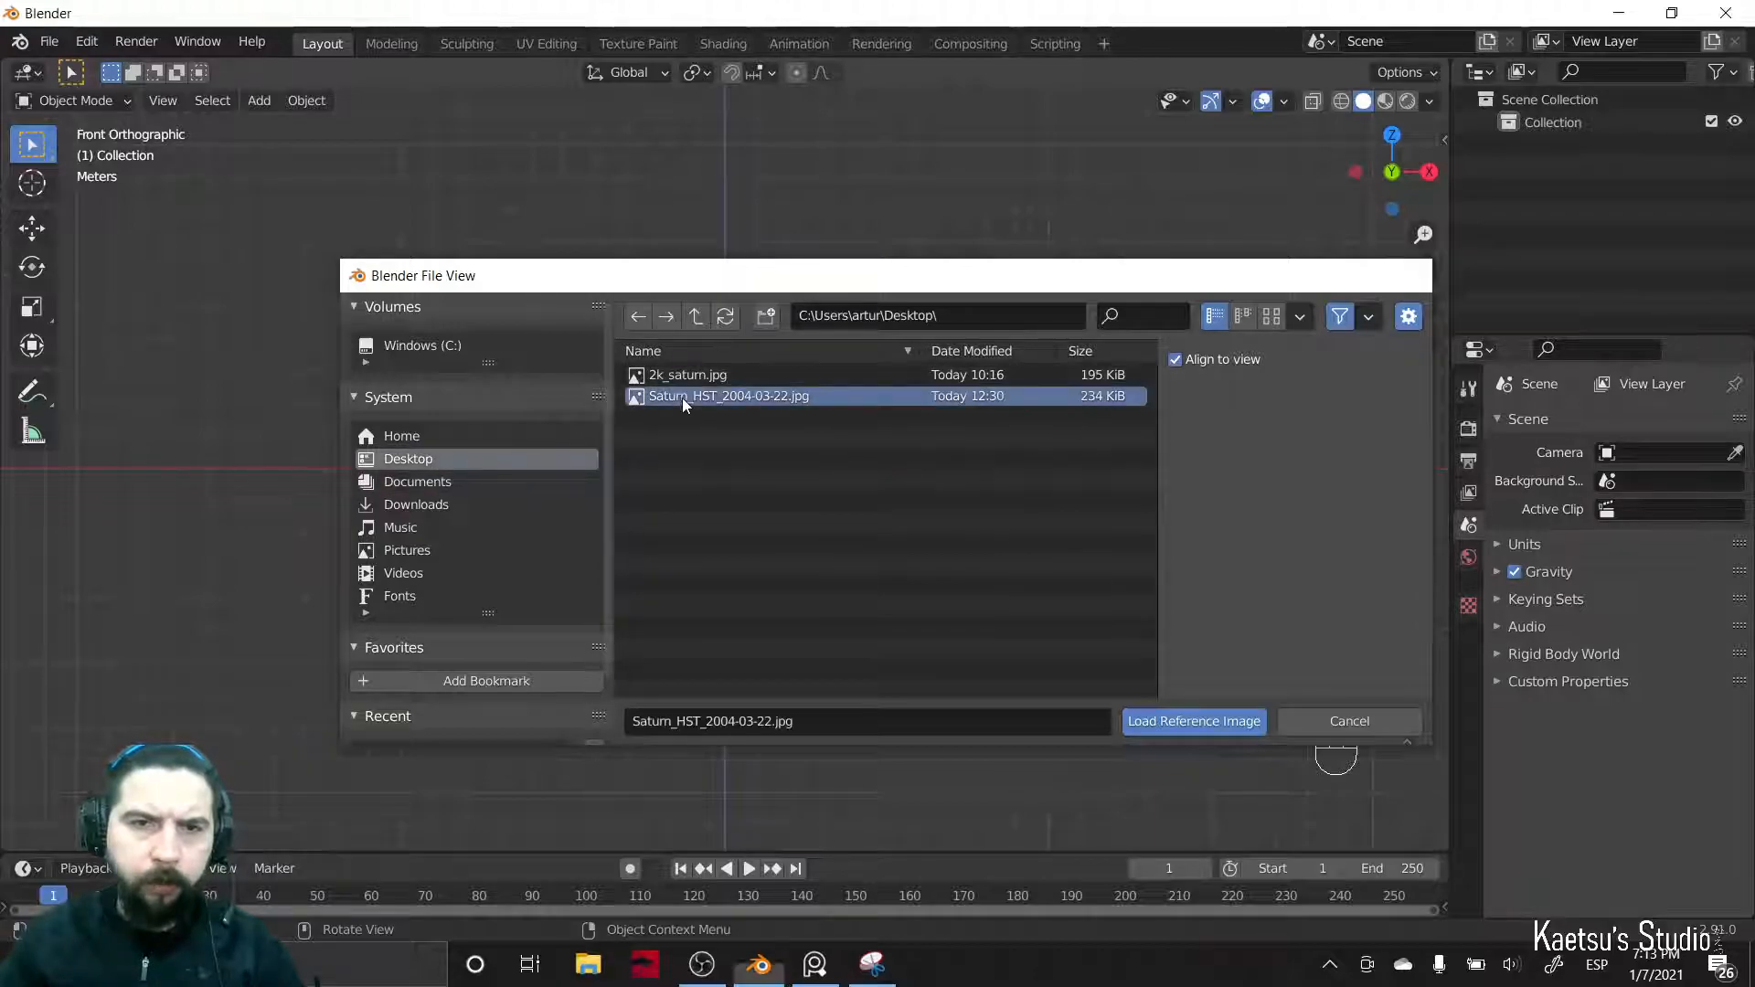
- Scale the Saturn reference image up to about 1.83 and deselect it
key(s)
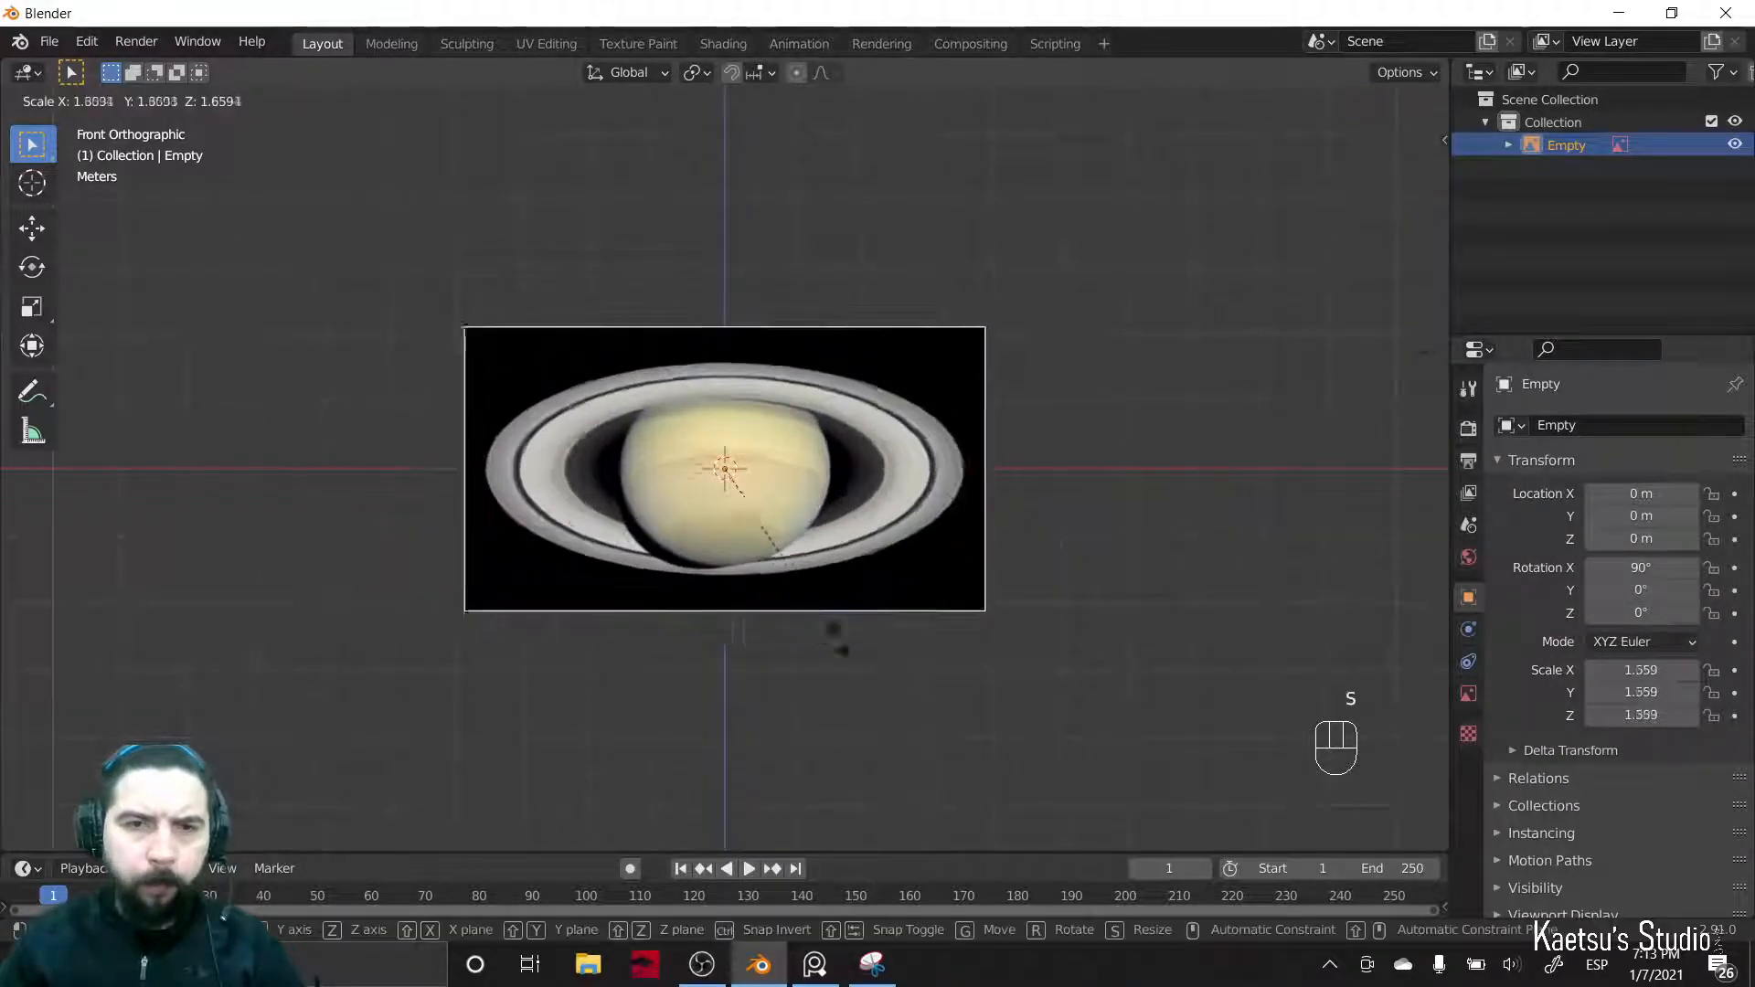
click(869, 658)
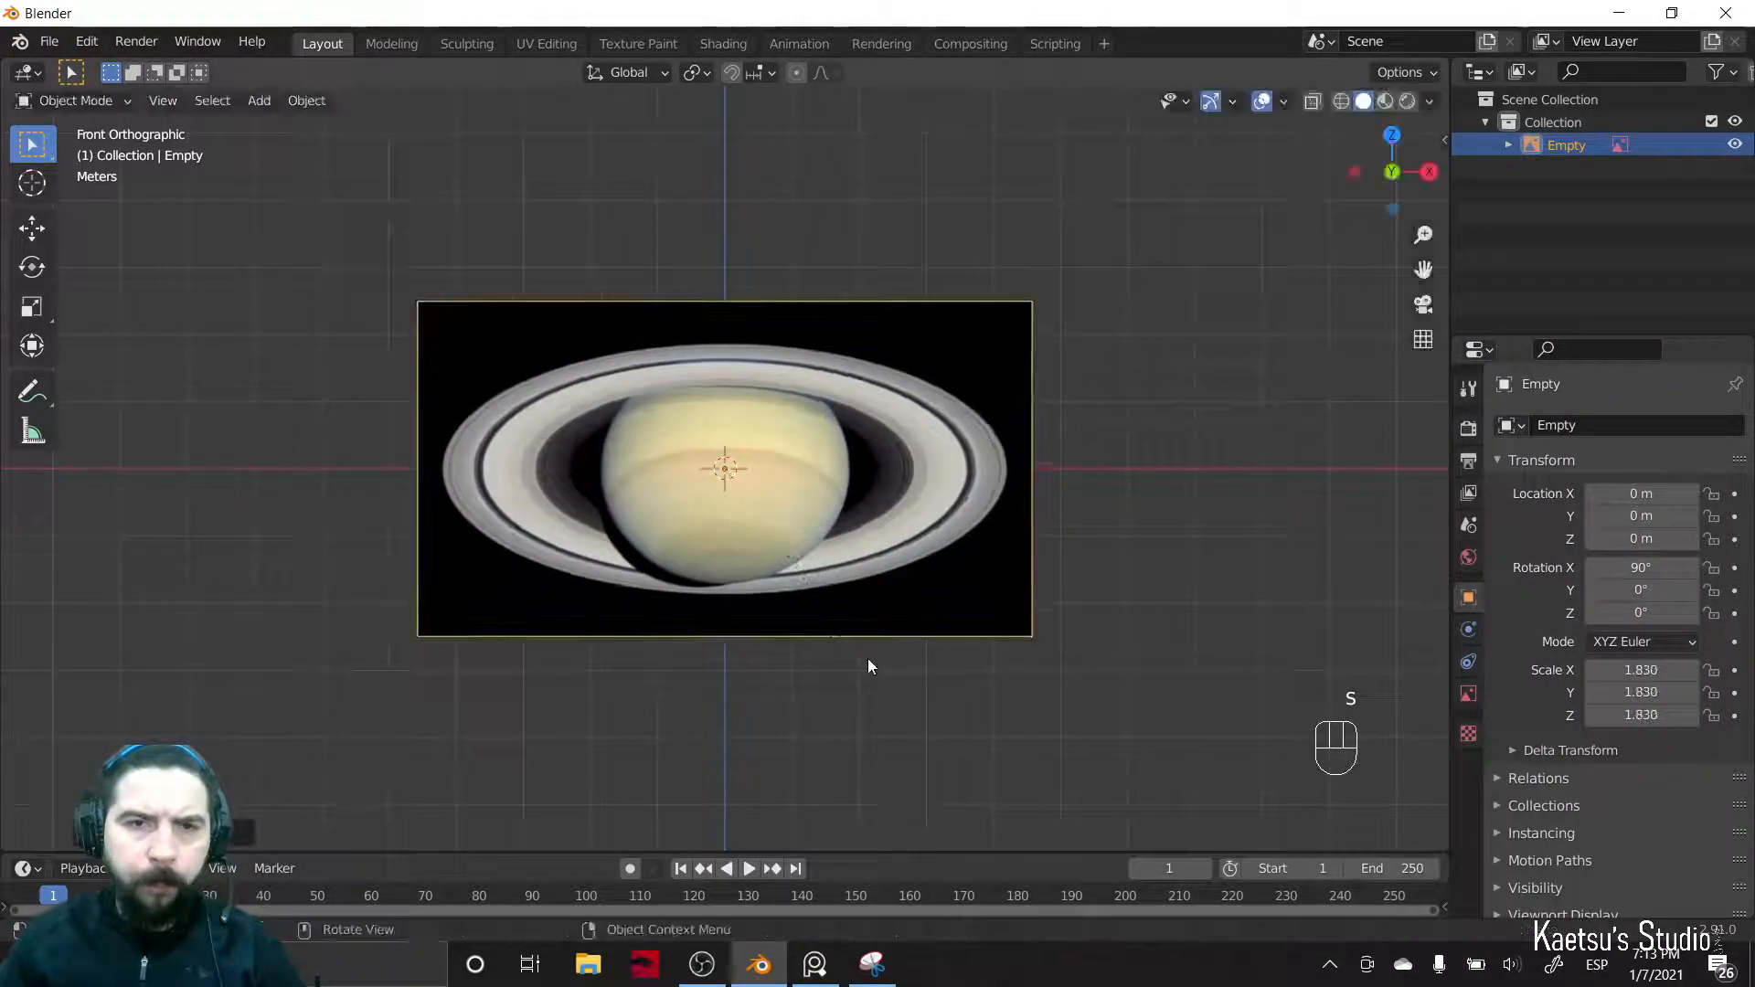
click(1225, 573)
scroll(1096, 605, up, 1)
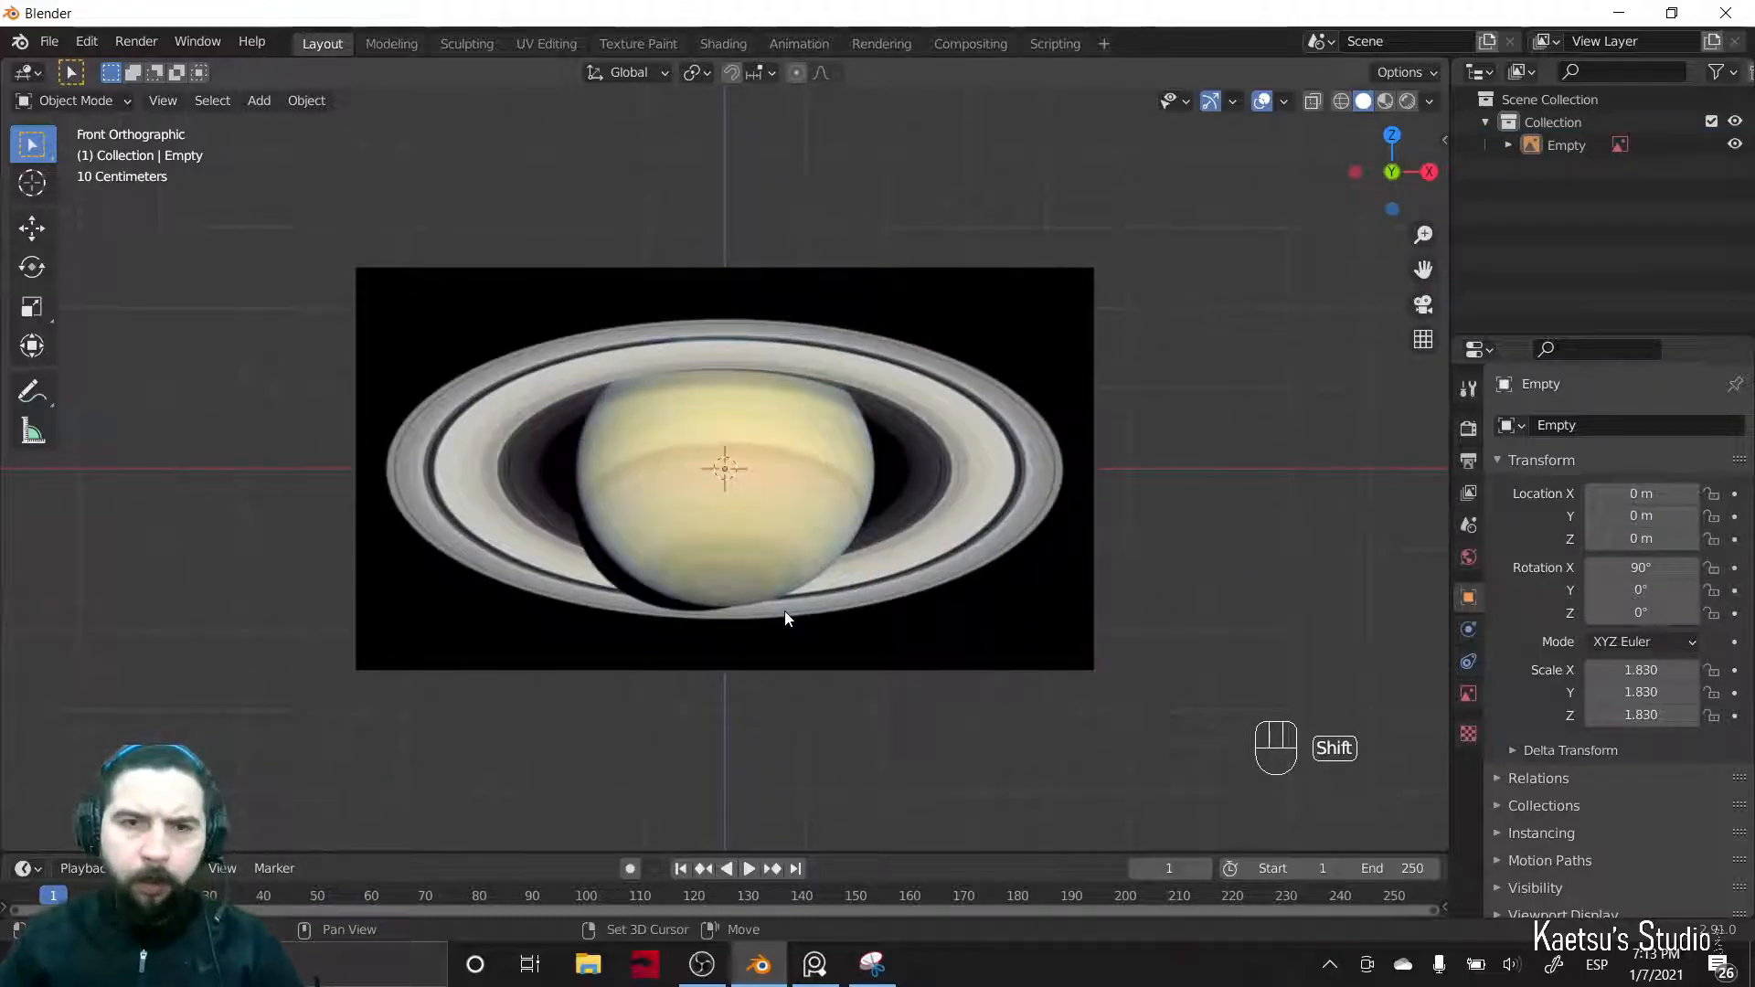
- Add a UV sphere at the origin and scale it to about 1.86 to match the planet's width in the reference
key(shift+a)
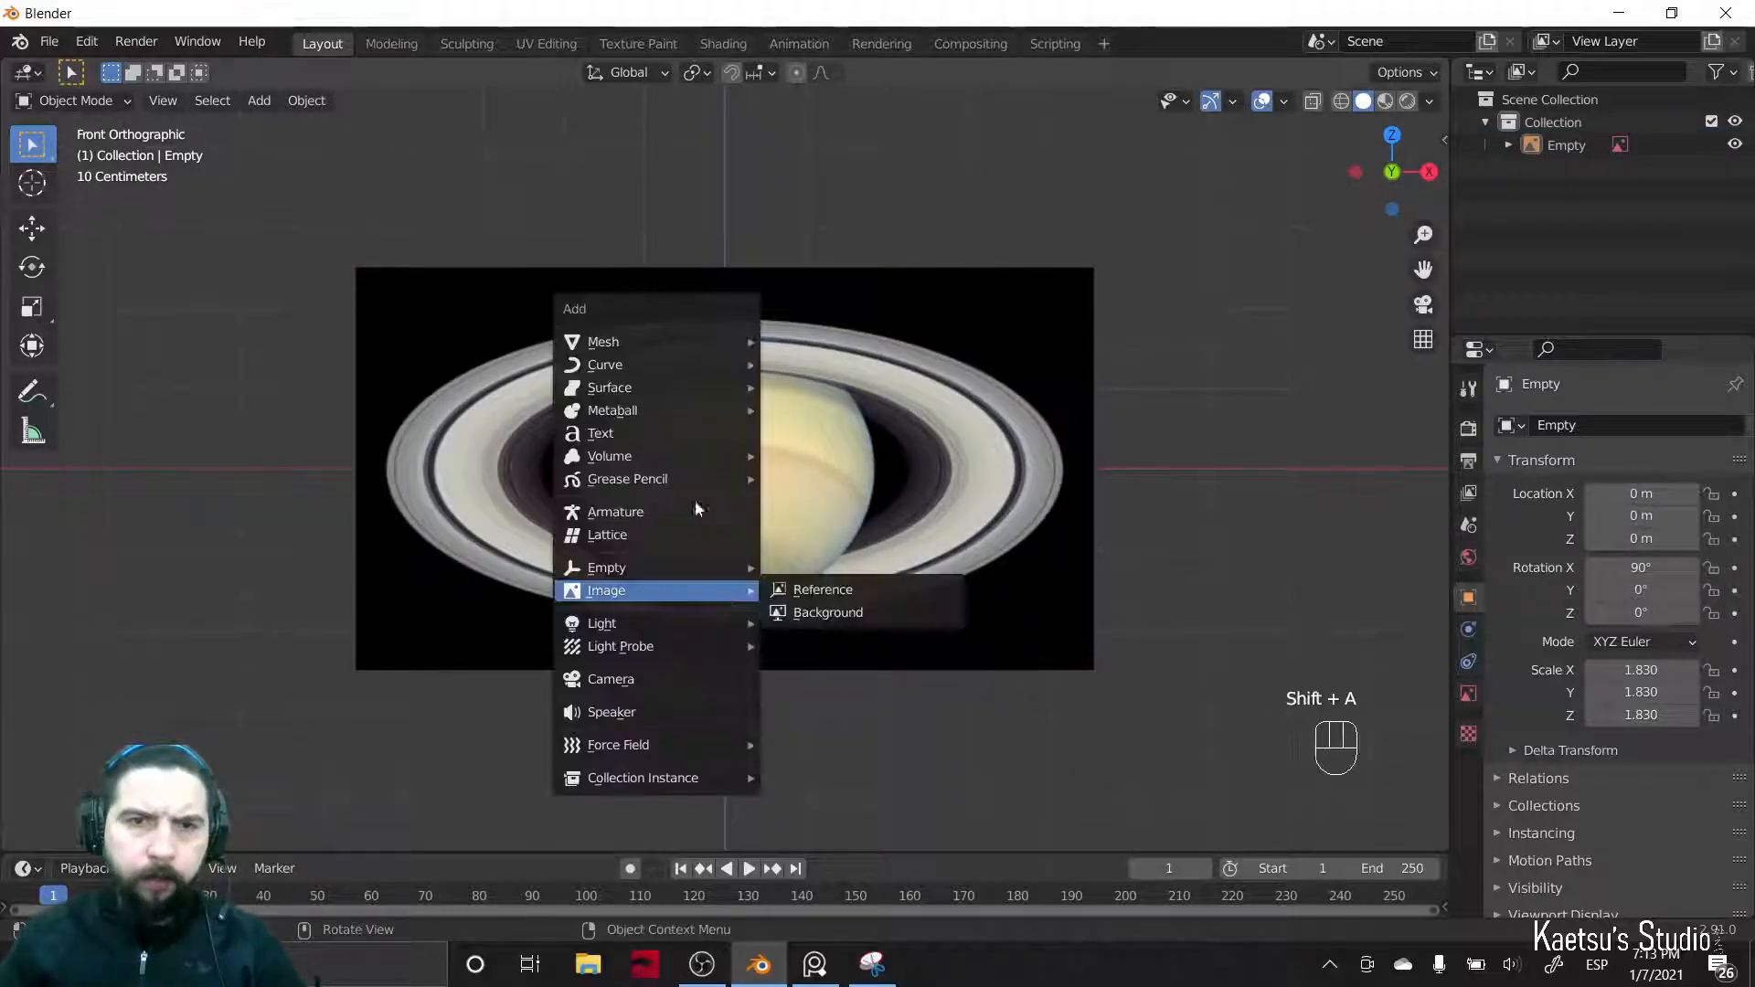
mouse_move(695, 344)
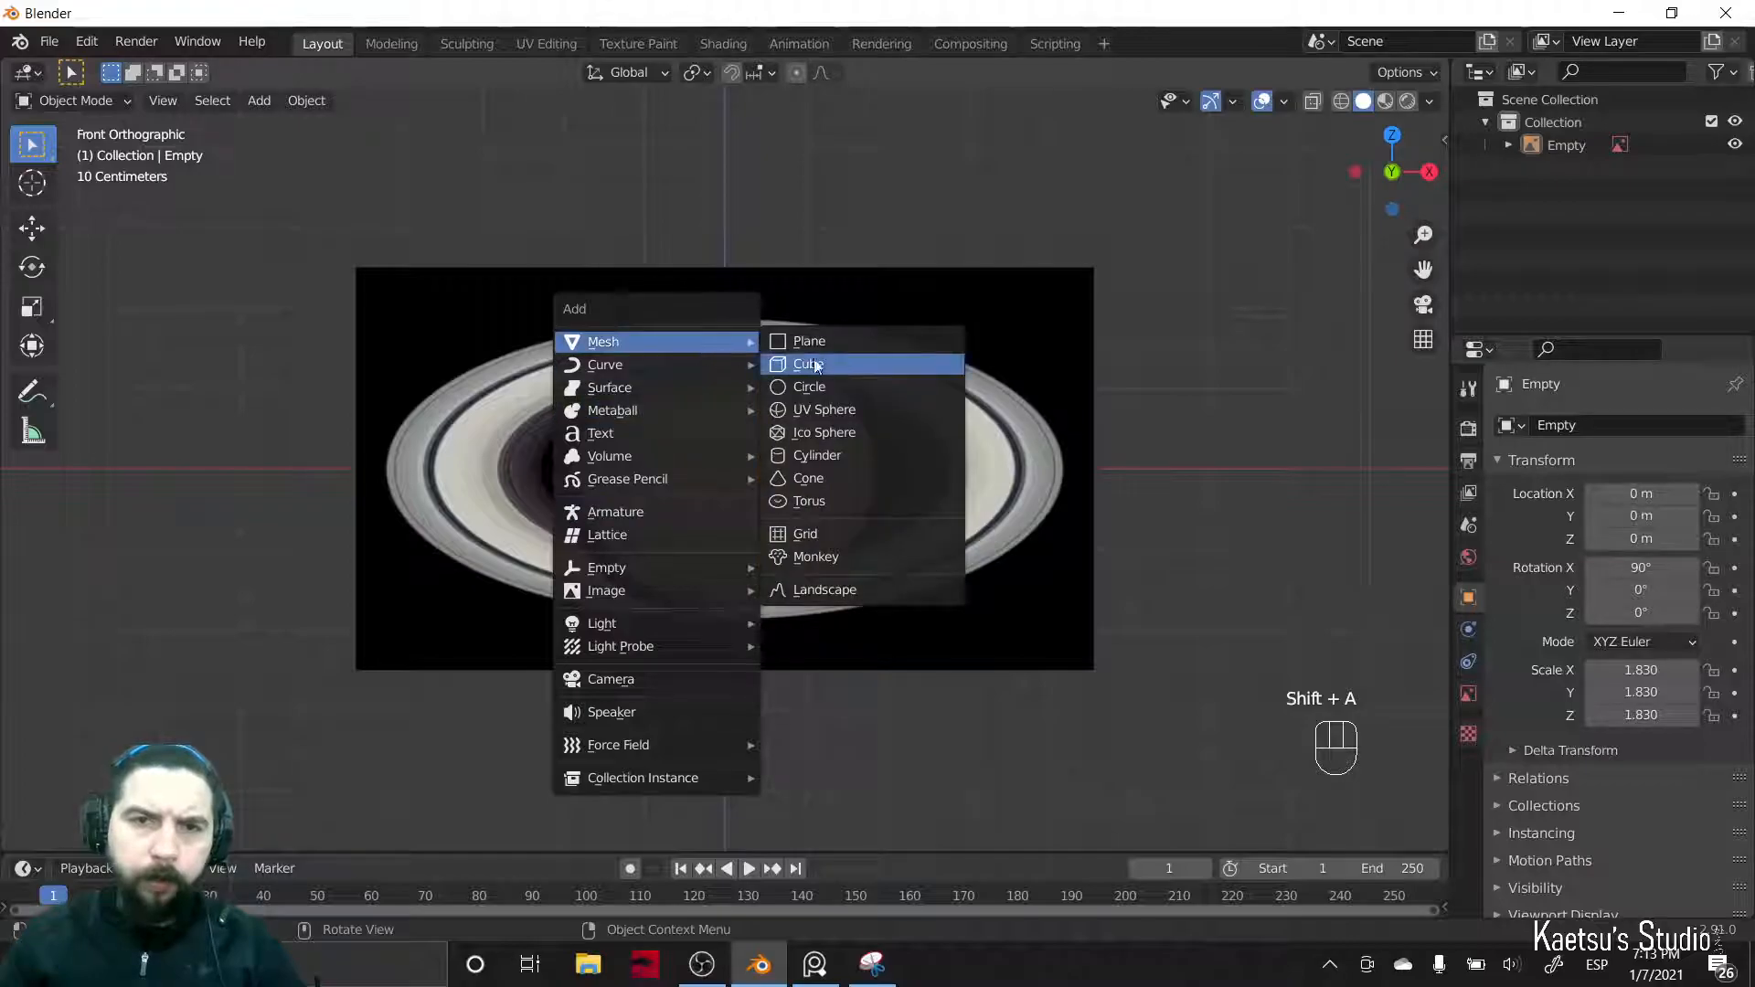
click(823, 410)
key(s)
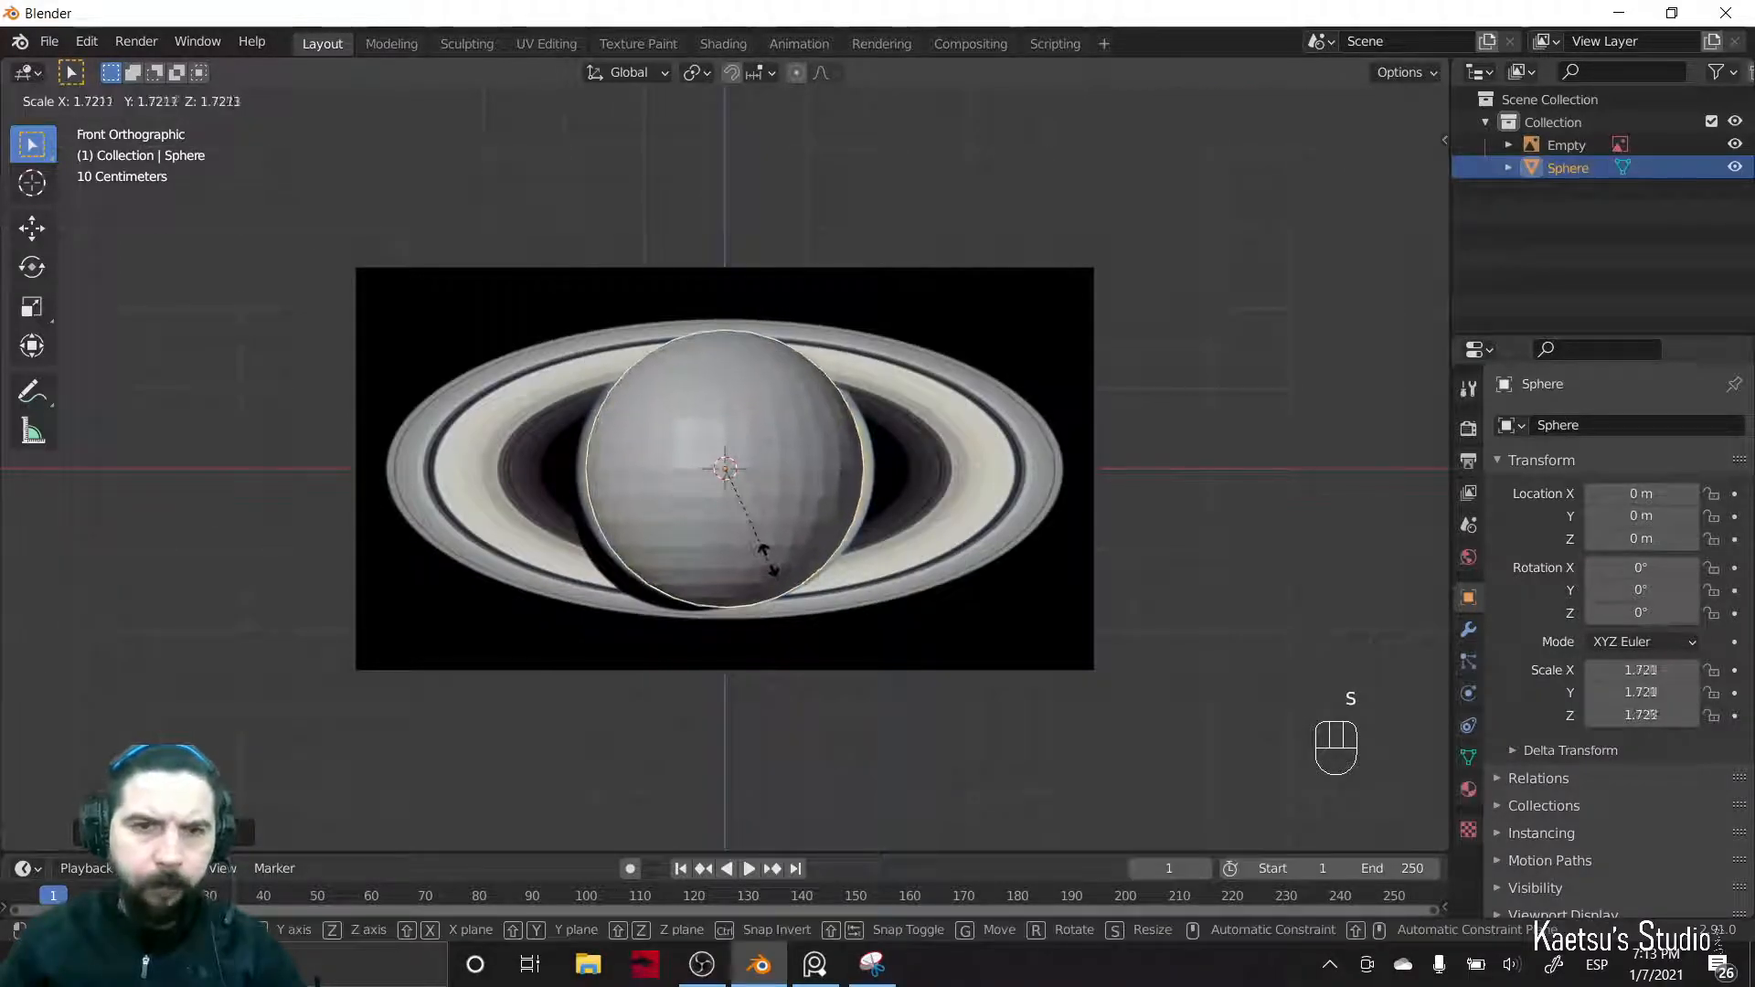
click(828, 612)
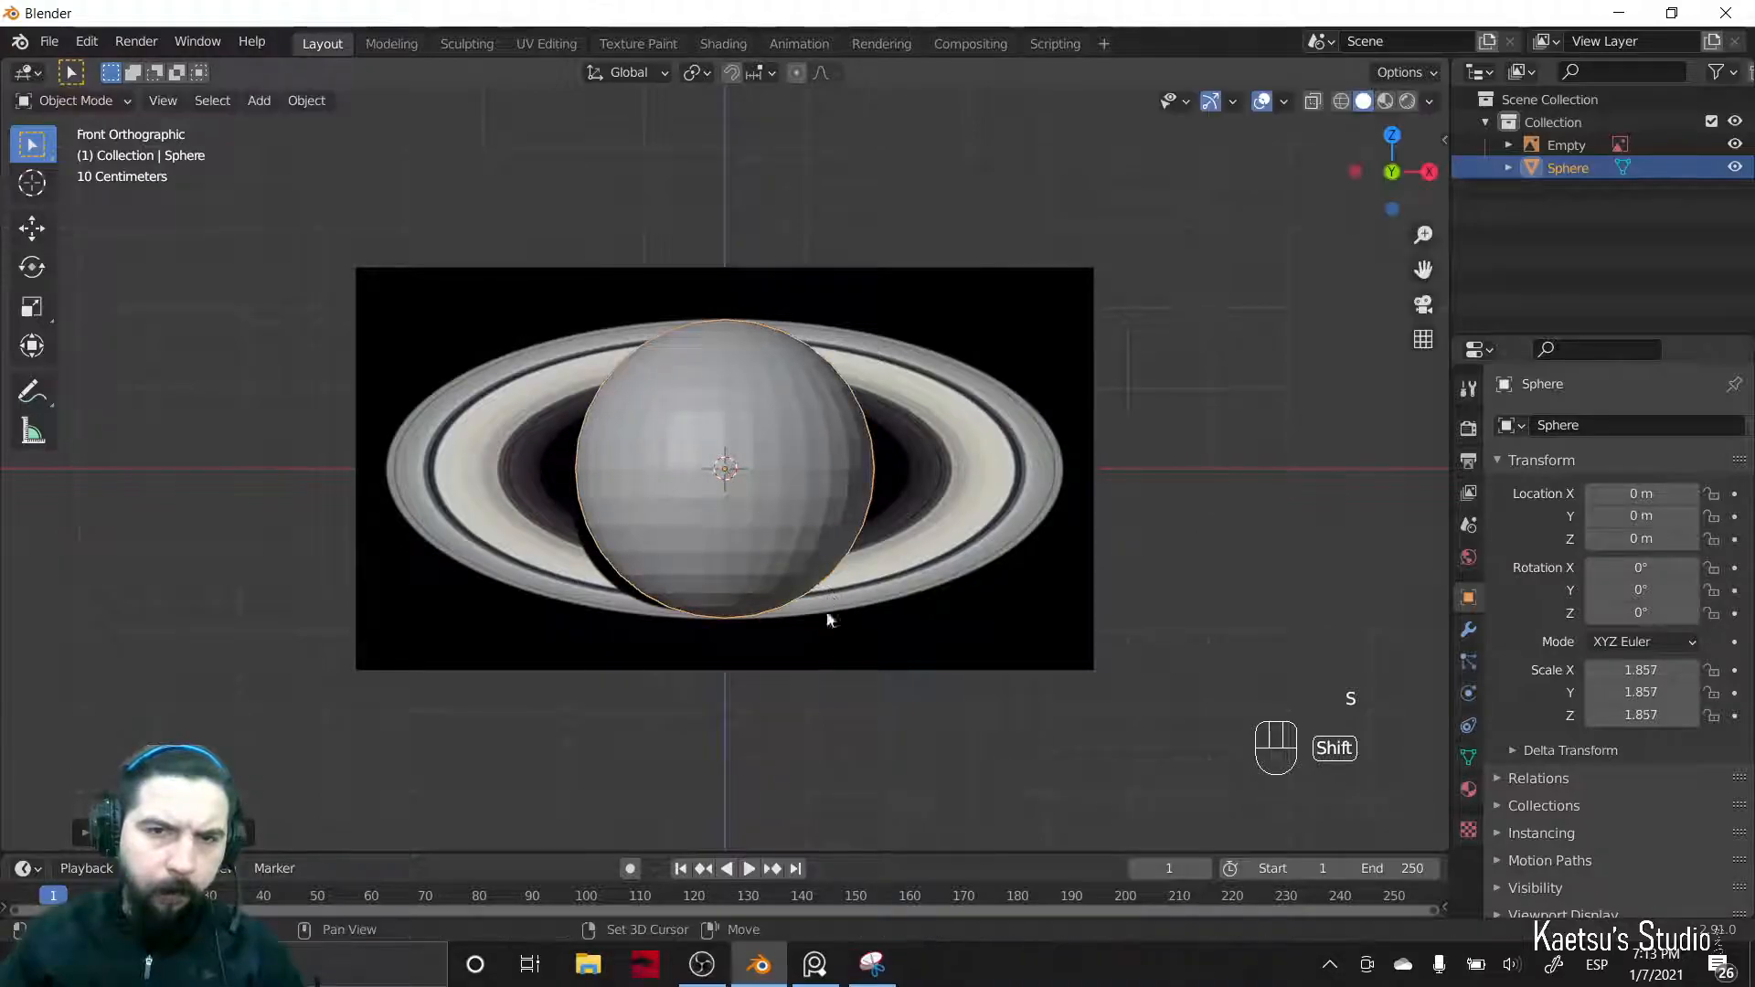
- Flatten the sphere along Z to a scale of about 1.71 to match the planet's height in the reference
key(s)
key(z)
key(Escape)
key(s)
key(z)
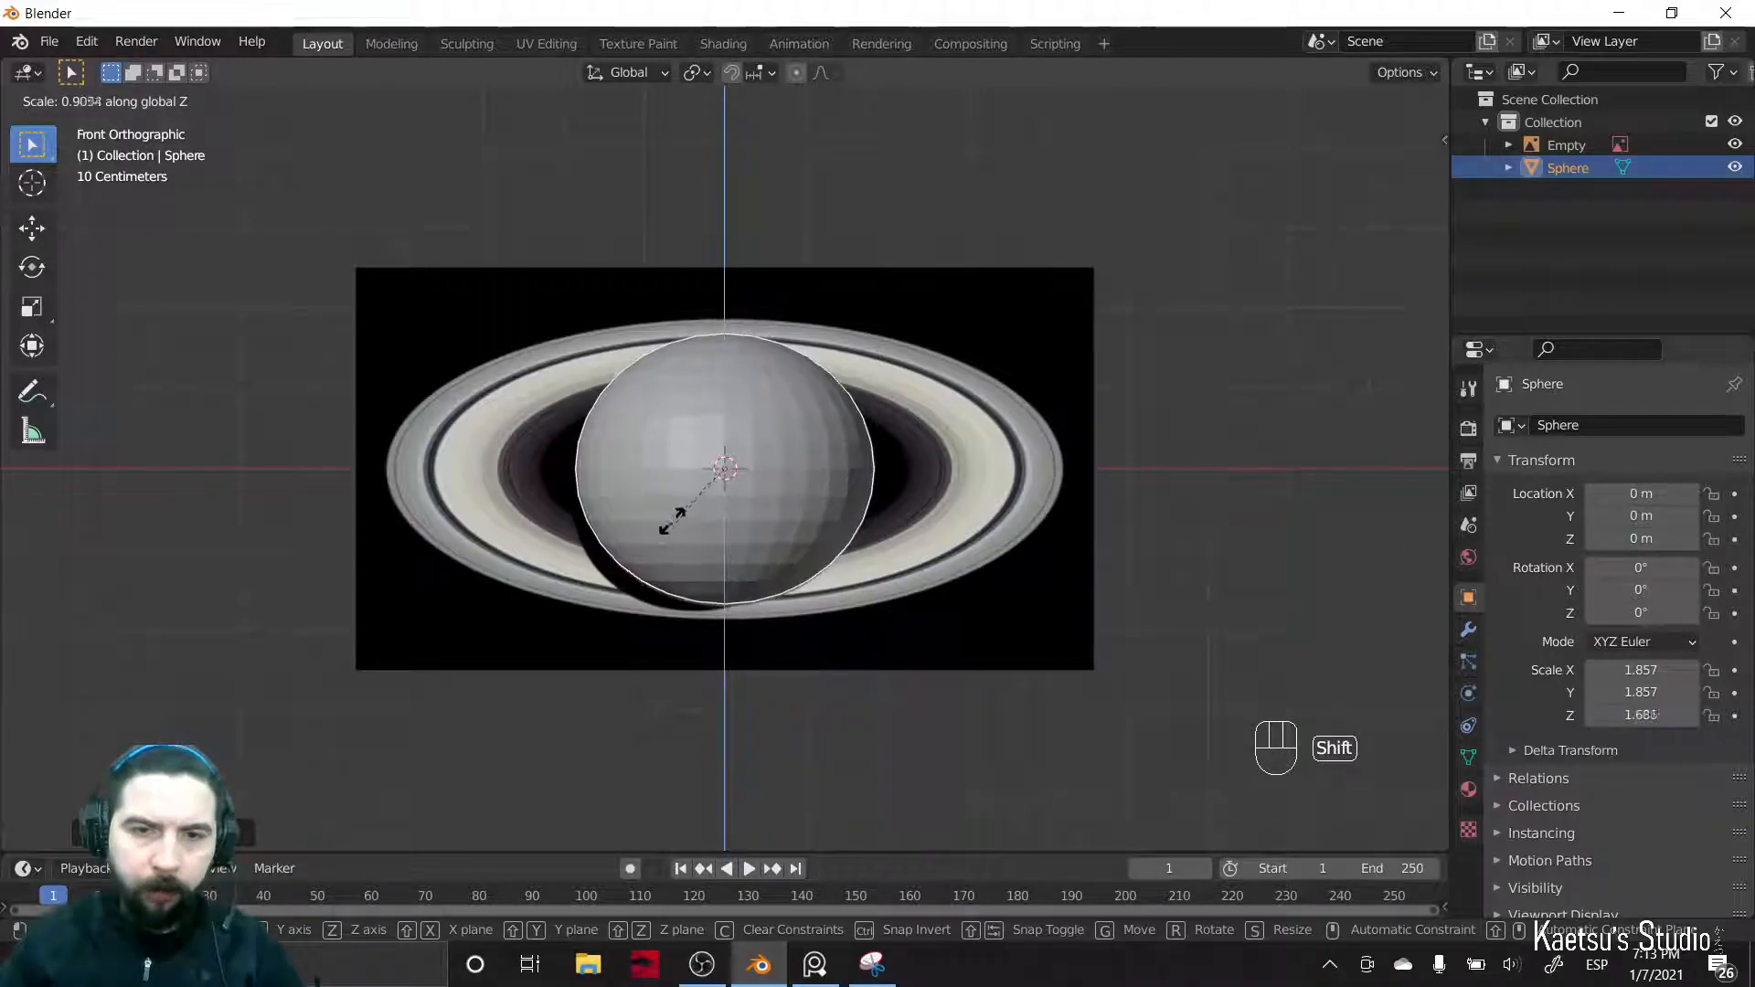
click(618, 608)
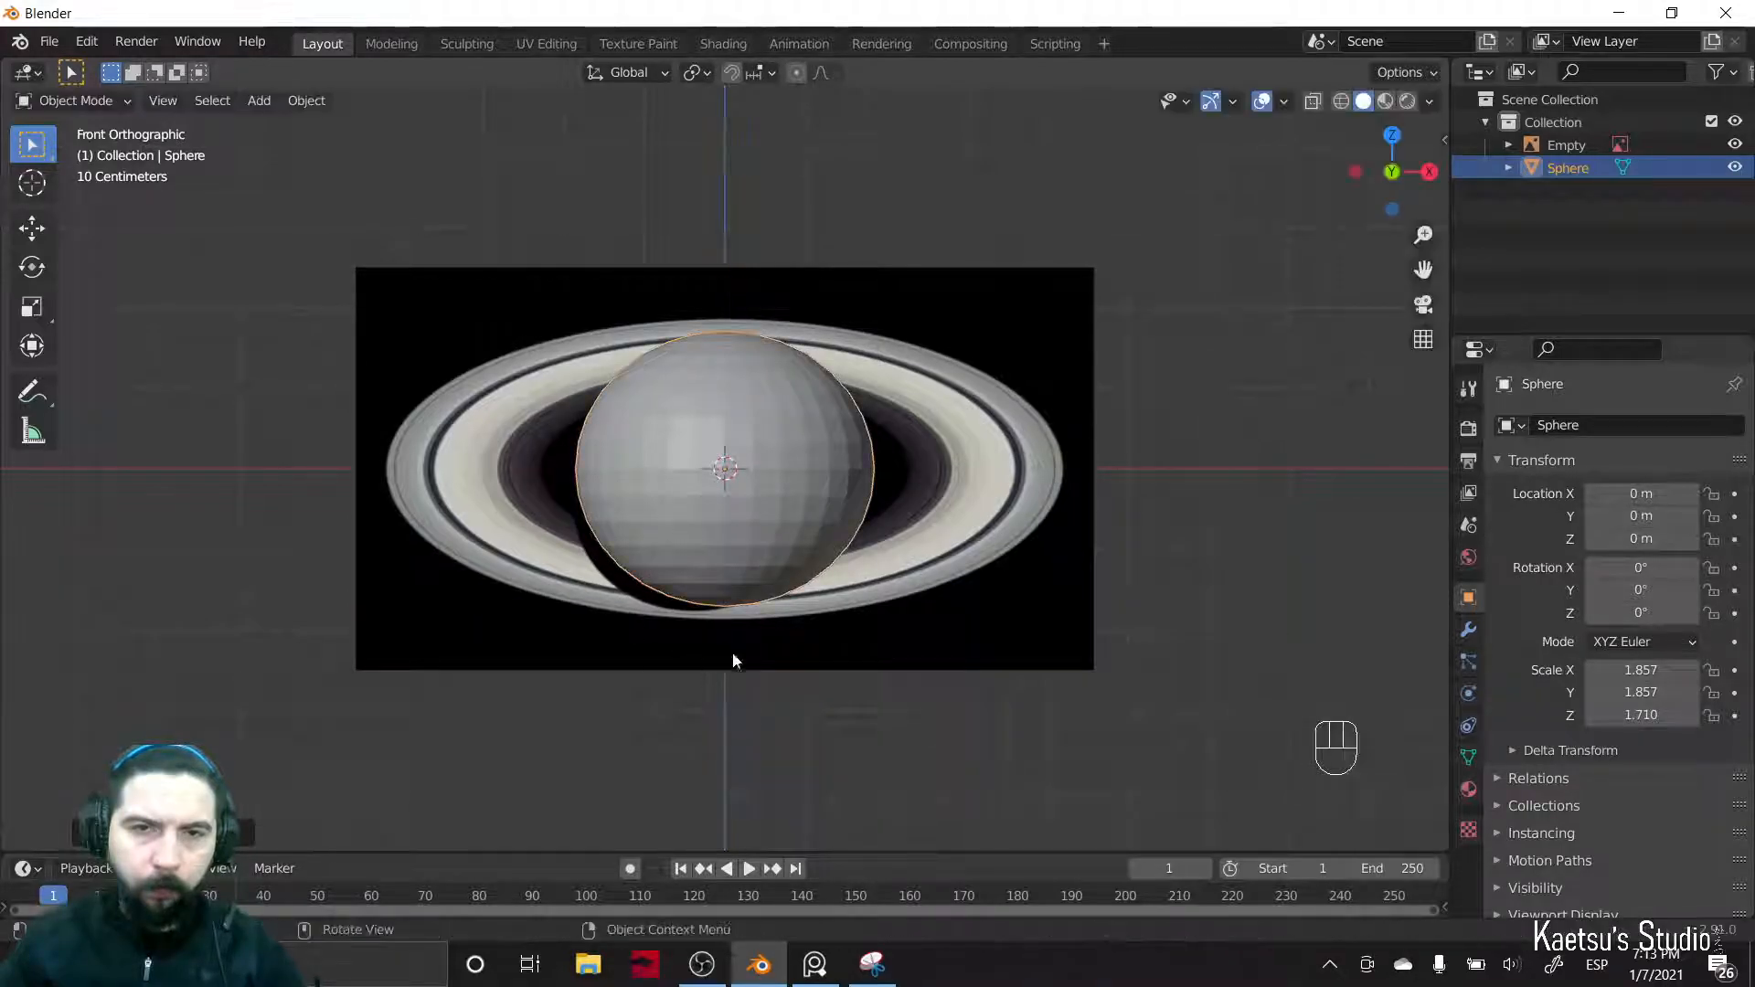
- Add a mesh circle at the planet's centre for the rings
click(735, 763)
key(shift+a)
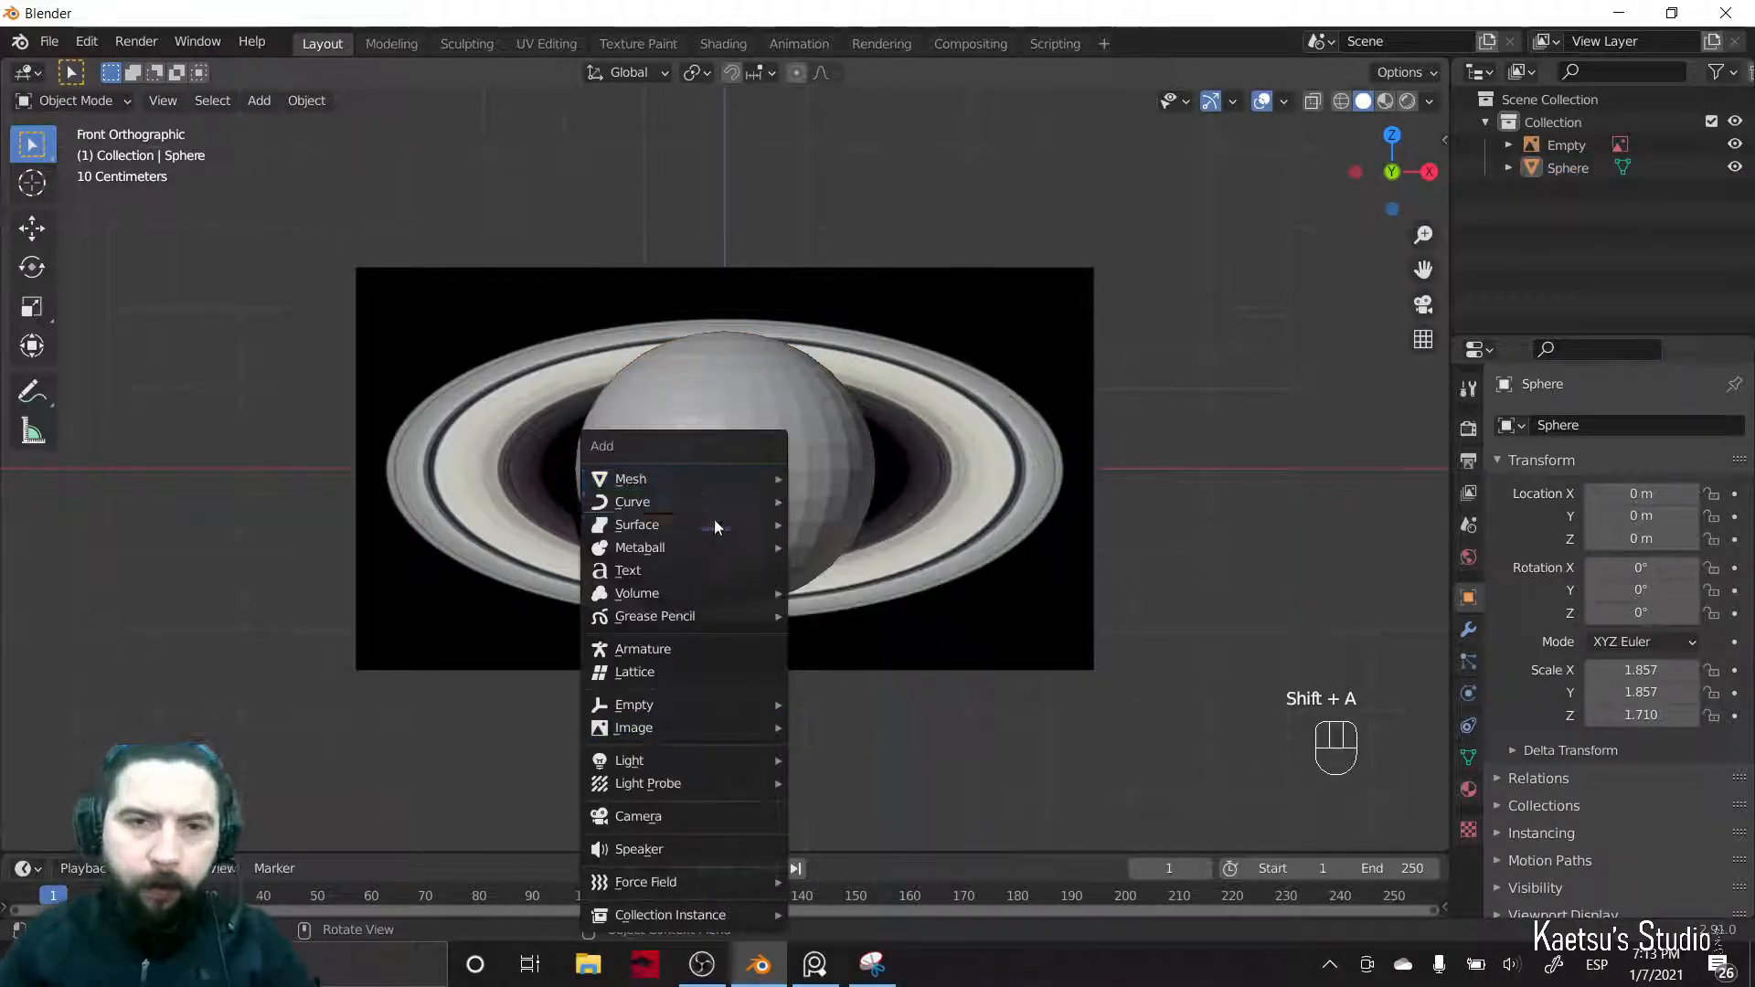
mouse_move(711, 491)
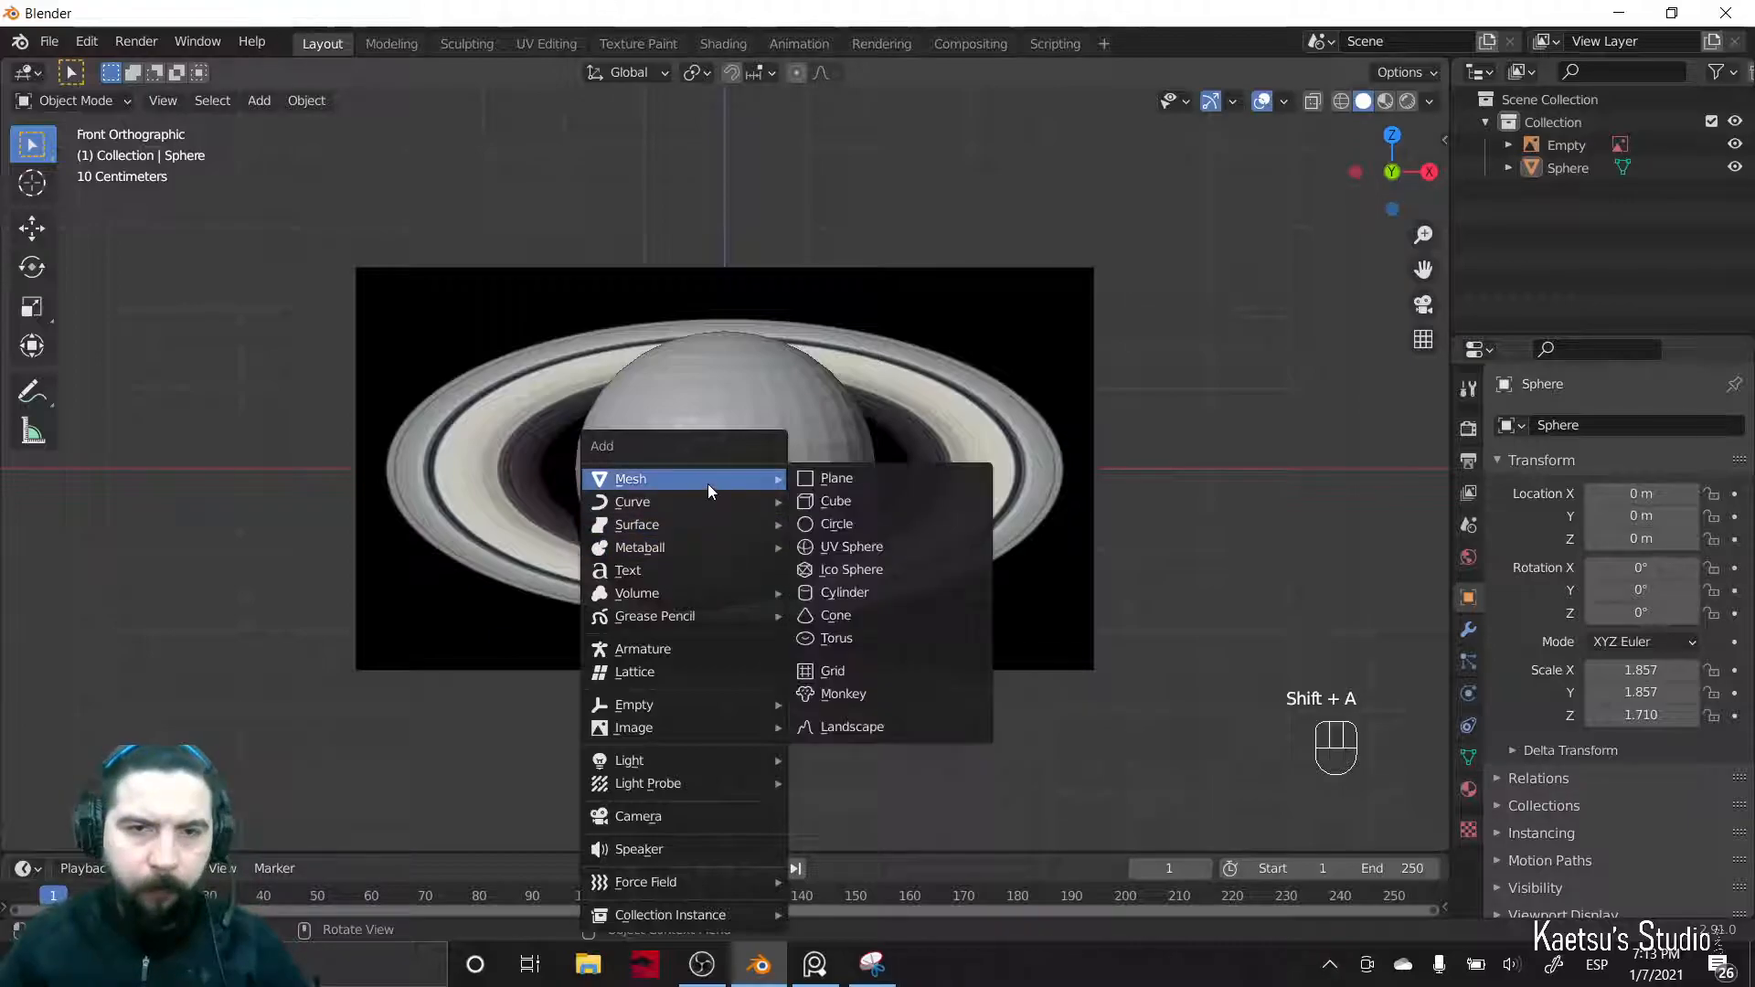
click(835, 523)
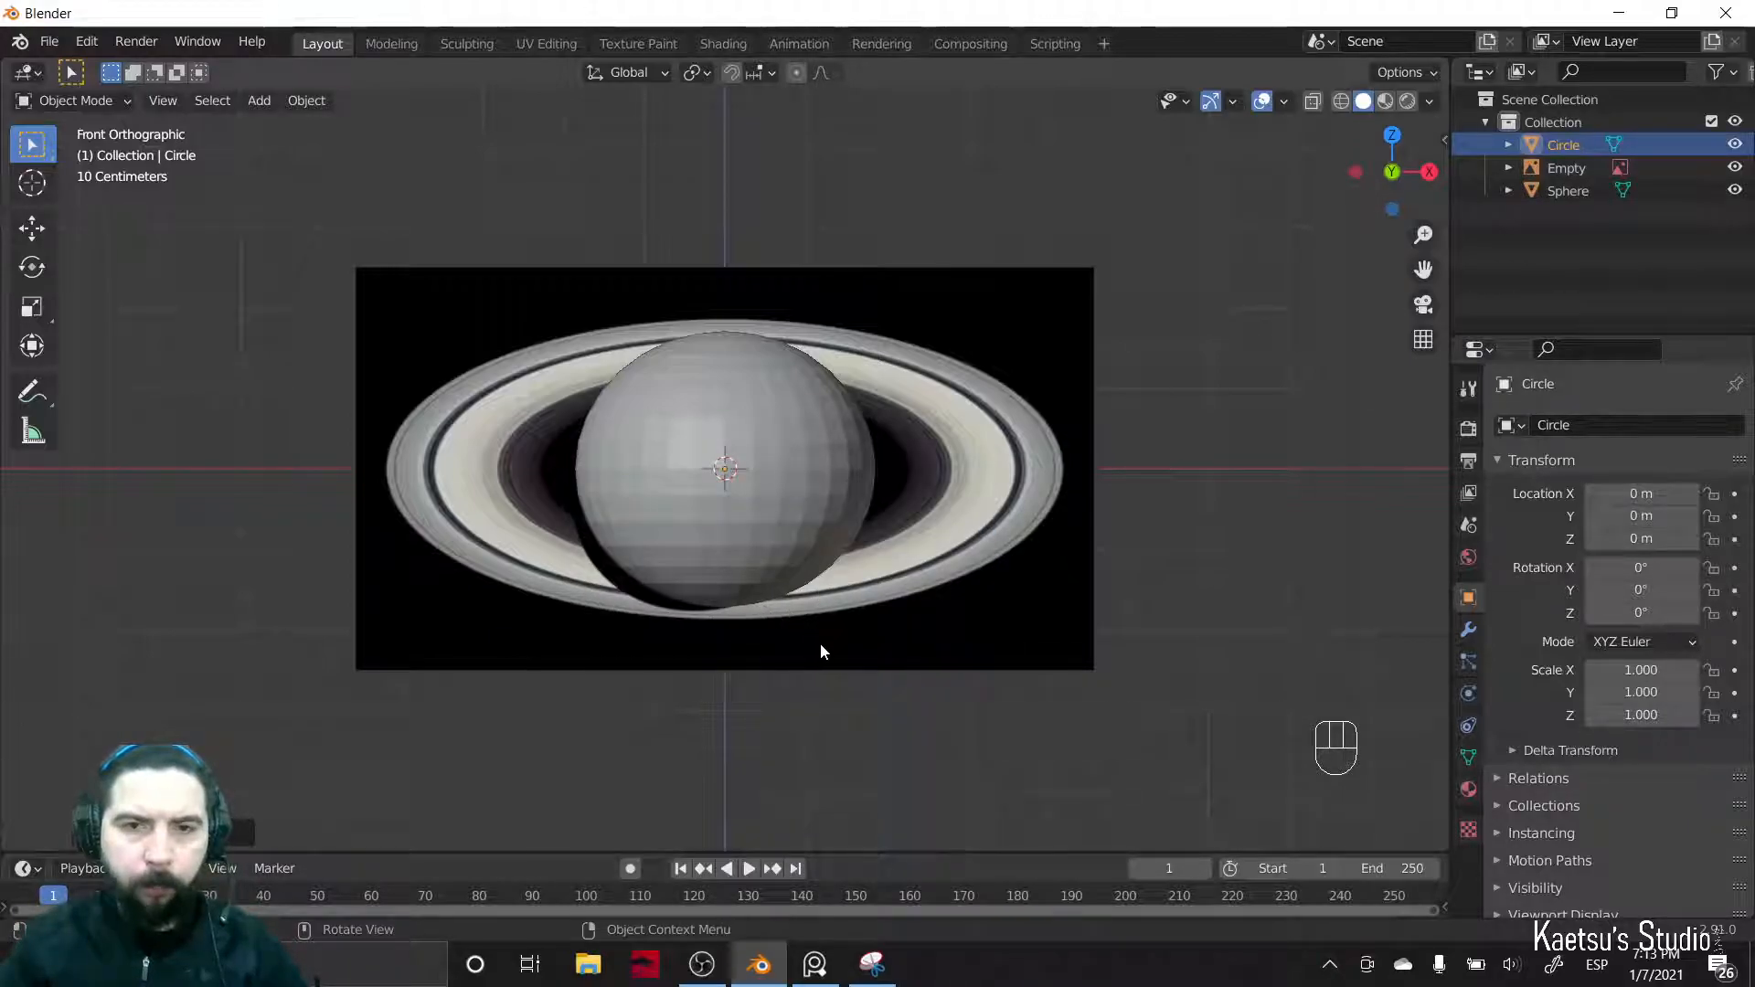
- Scale the circle to about 4.2 and rotate it about 26.2° around X to match the rings' outer edge
key(s)
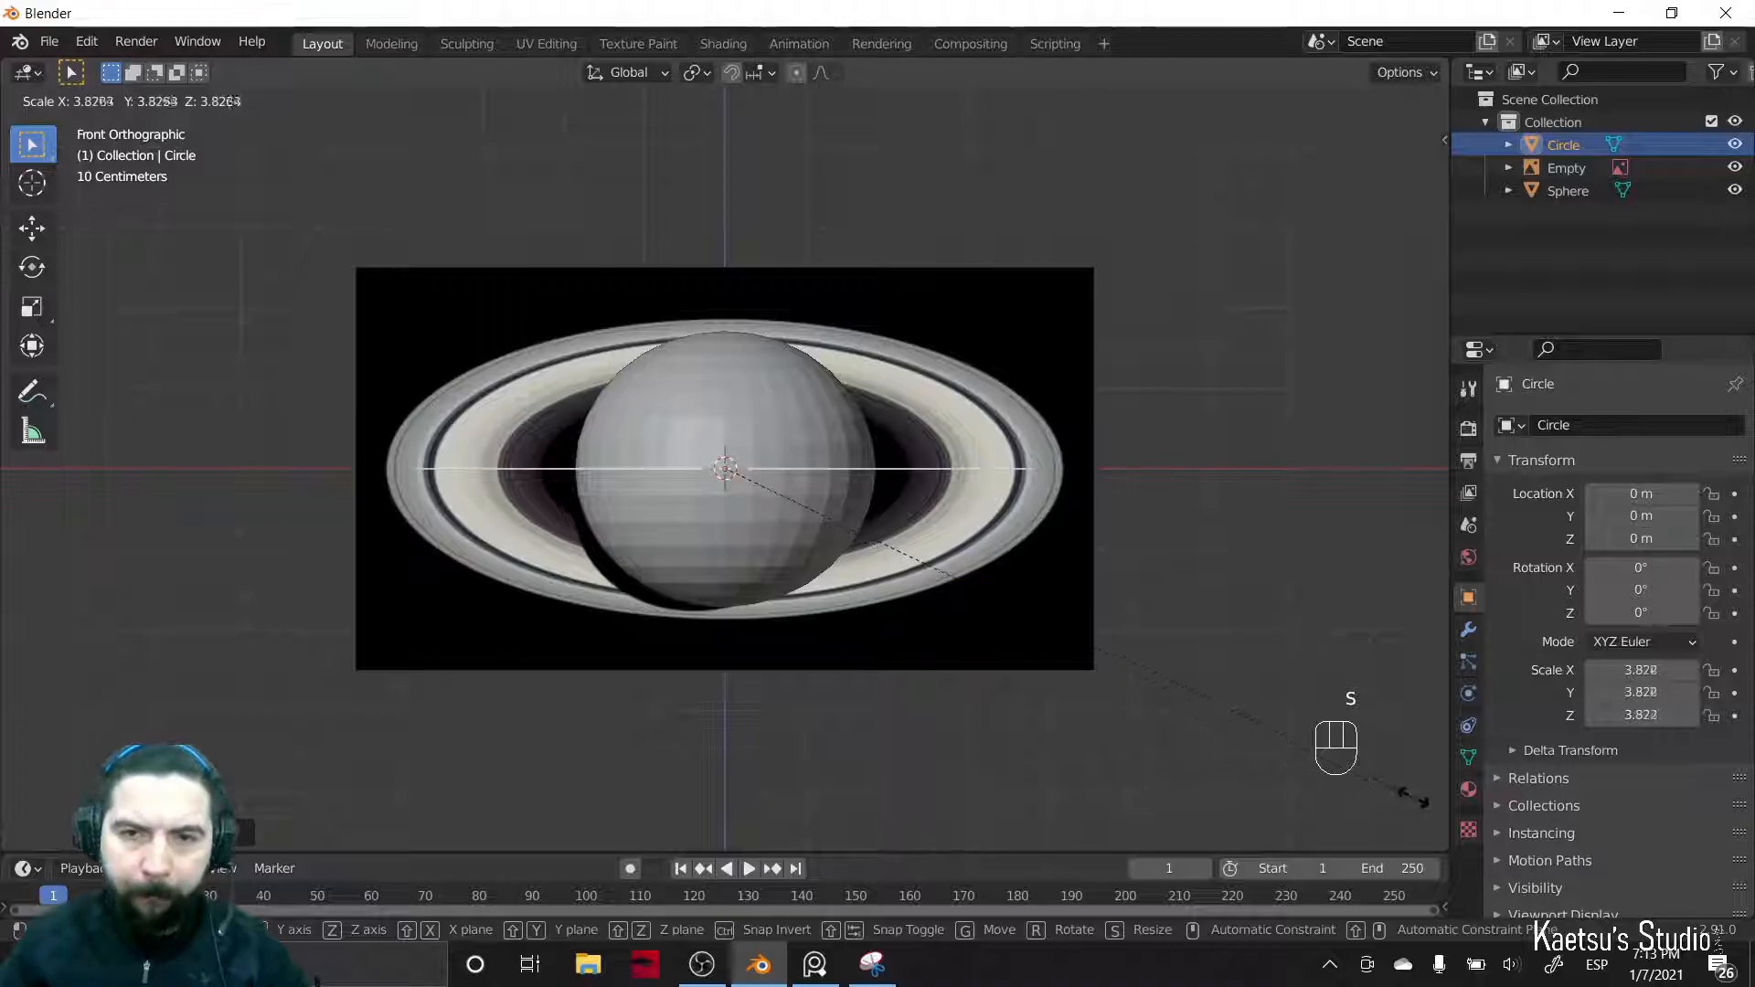
click(47, 804)
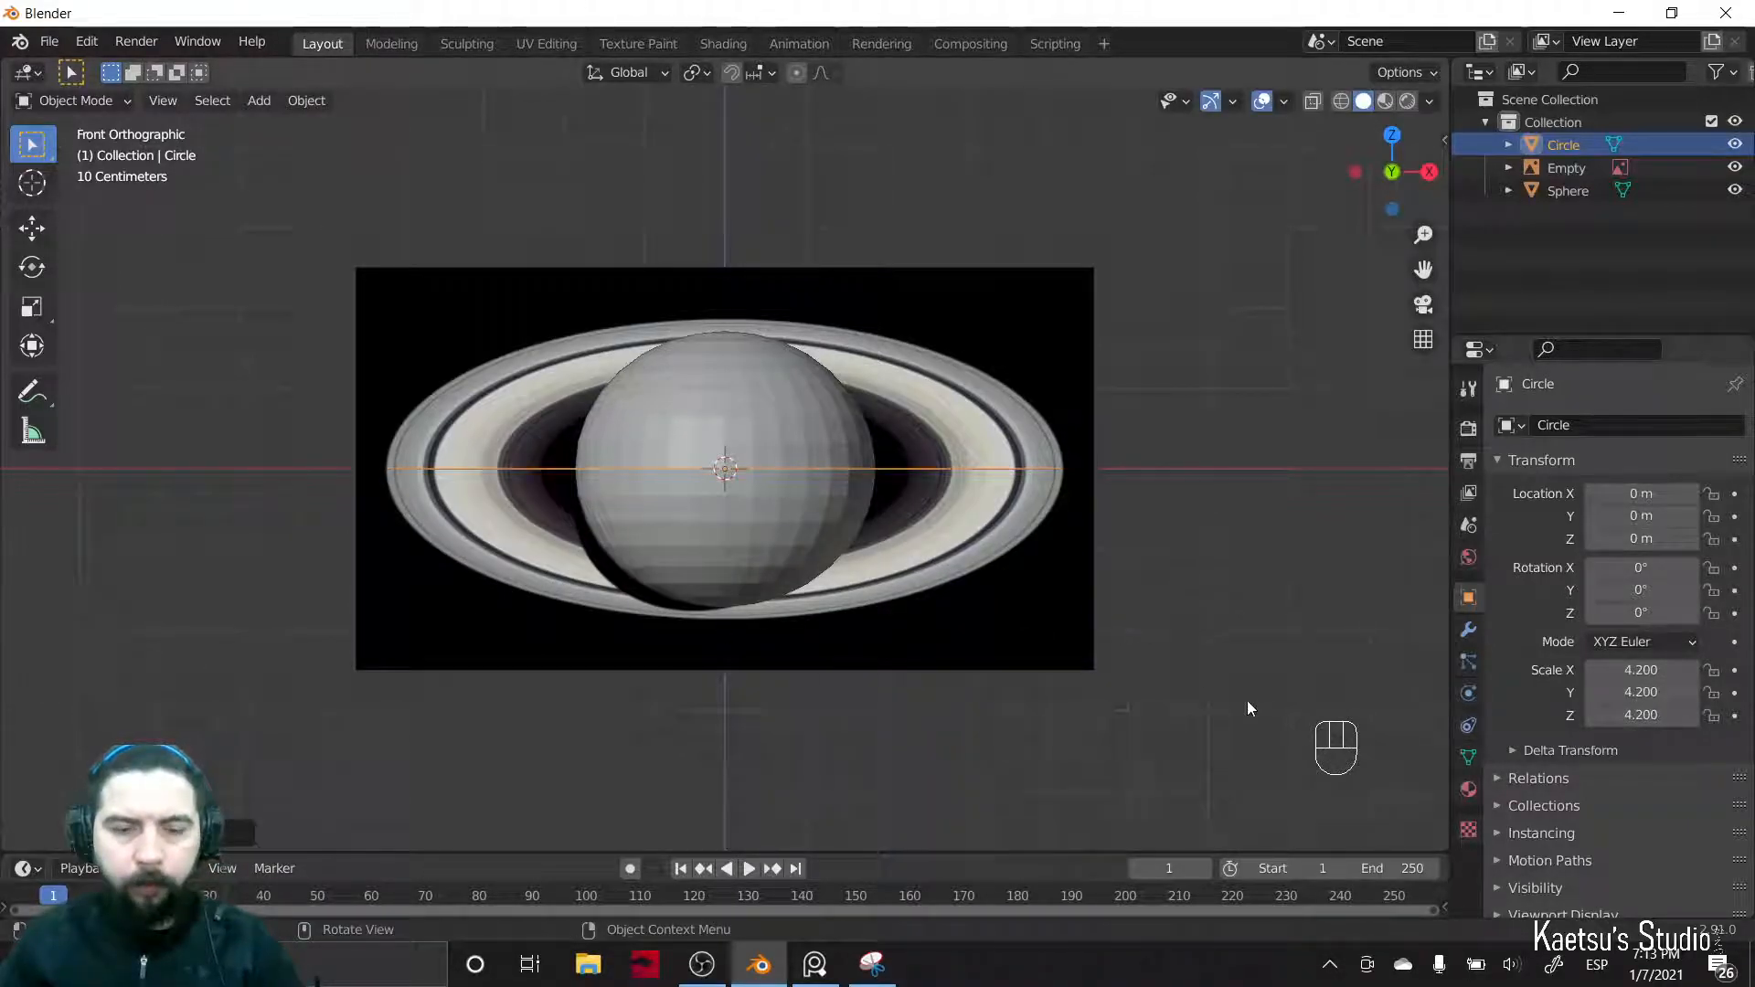
key(r)
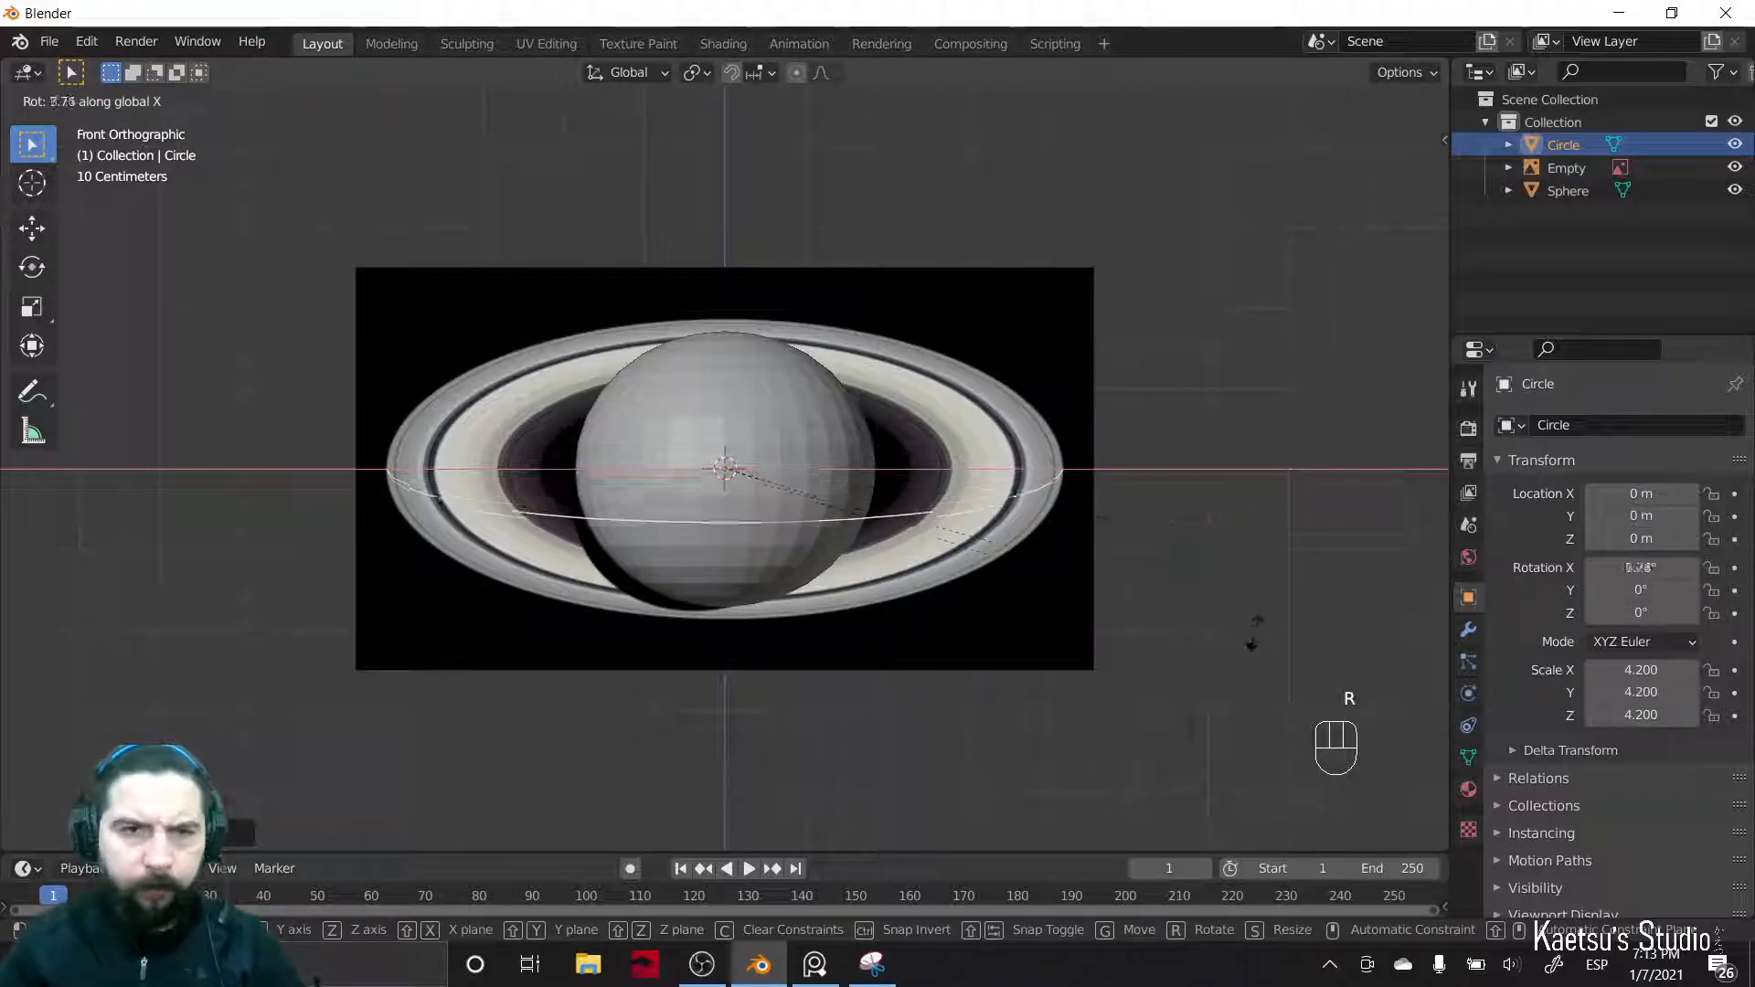
click(1233, 815)
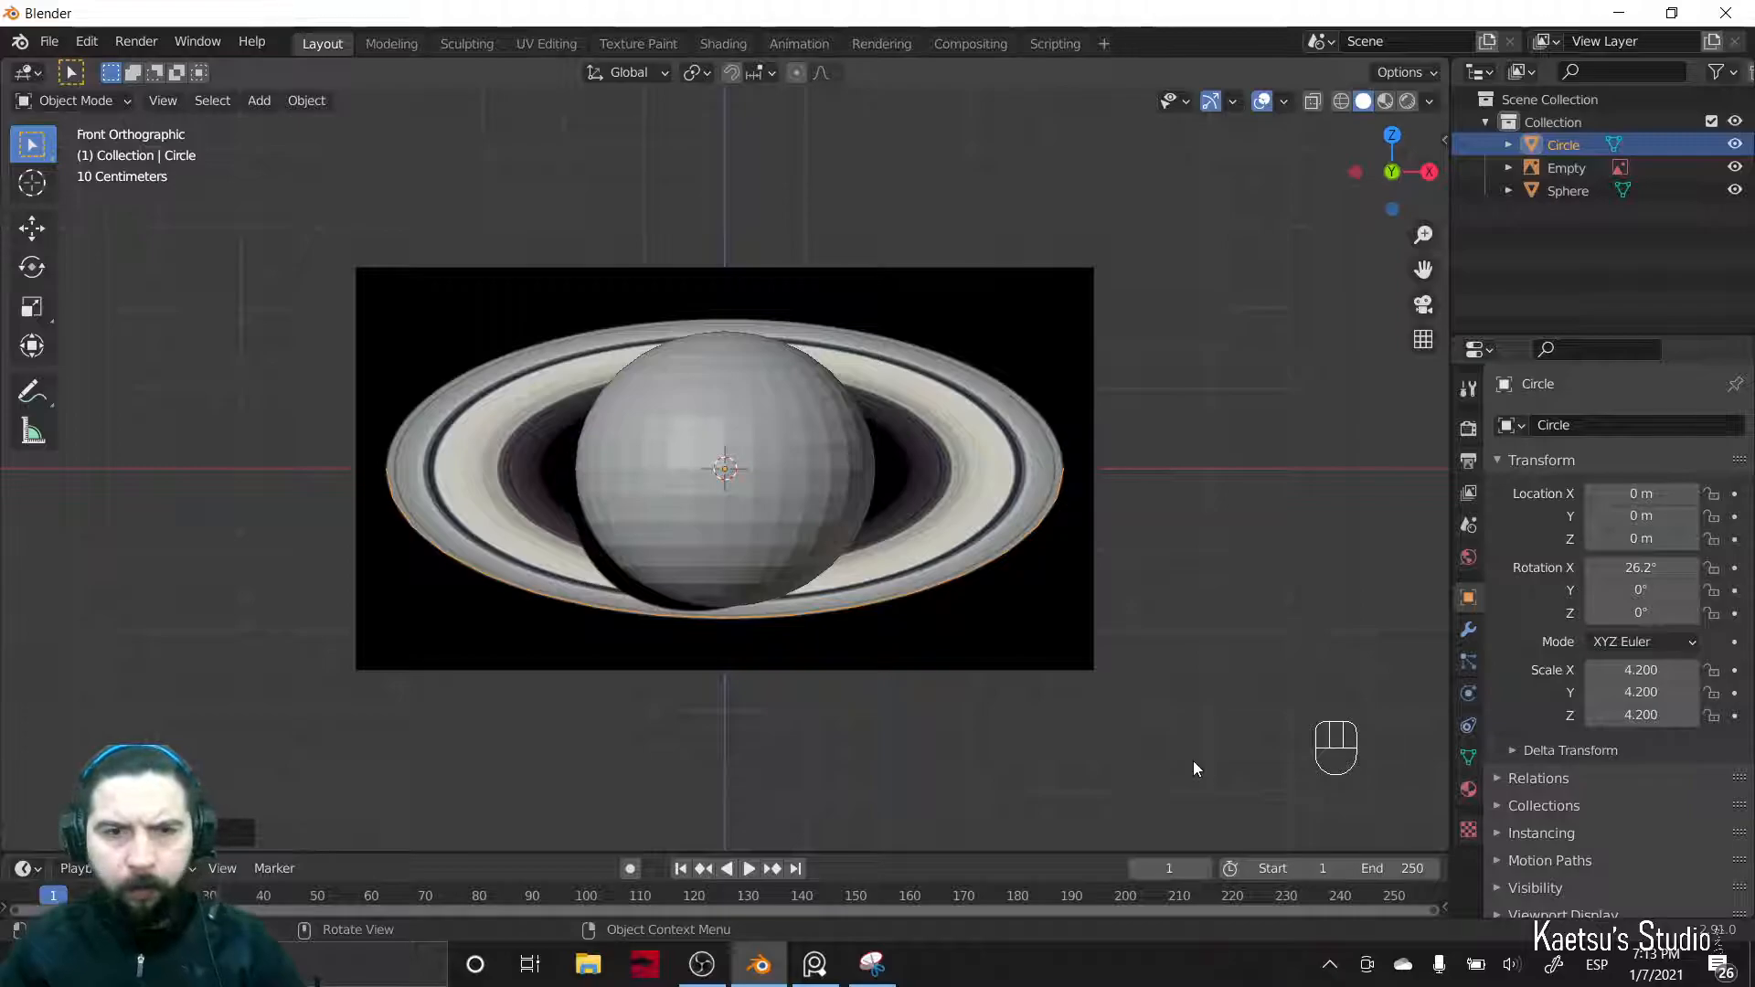
- Extrude the circle's edge inward, scaling it to about 0.55, to form a flat ring around the planet
key(Tab)
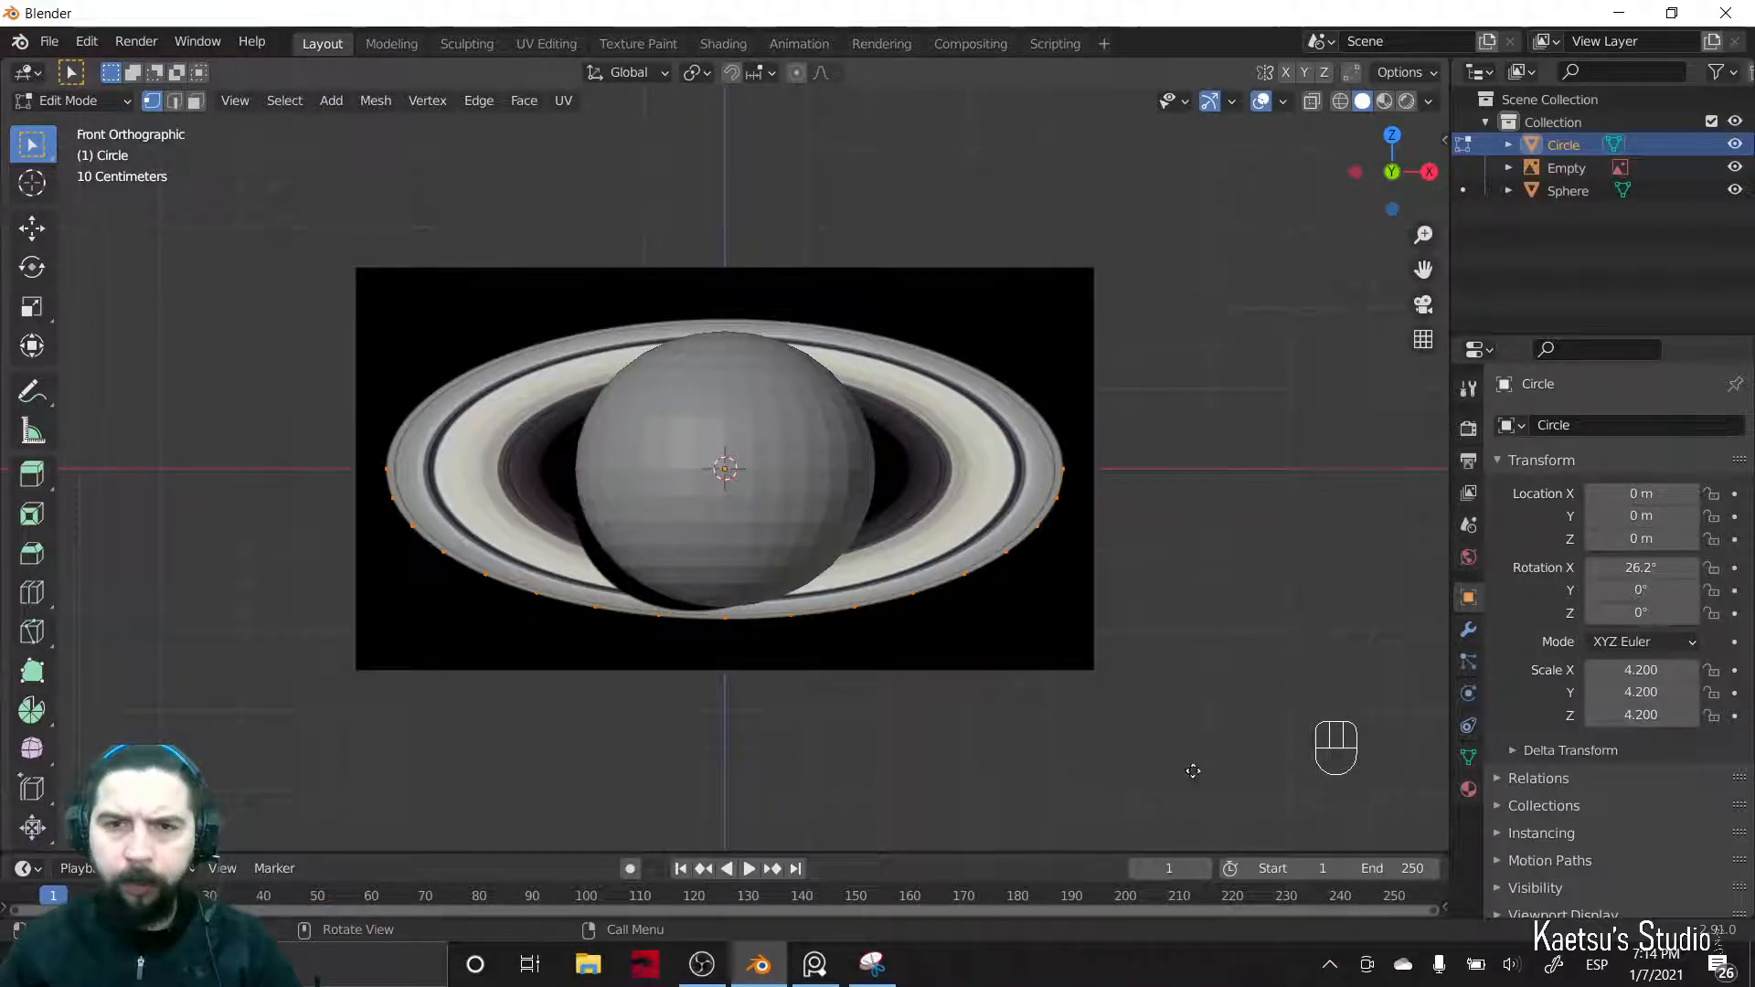
key(e)
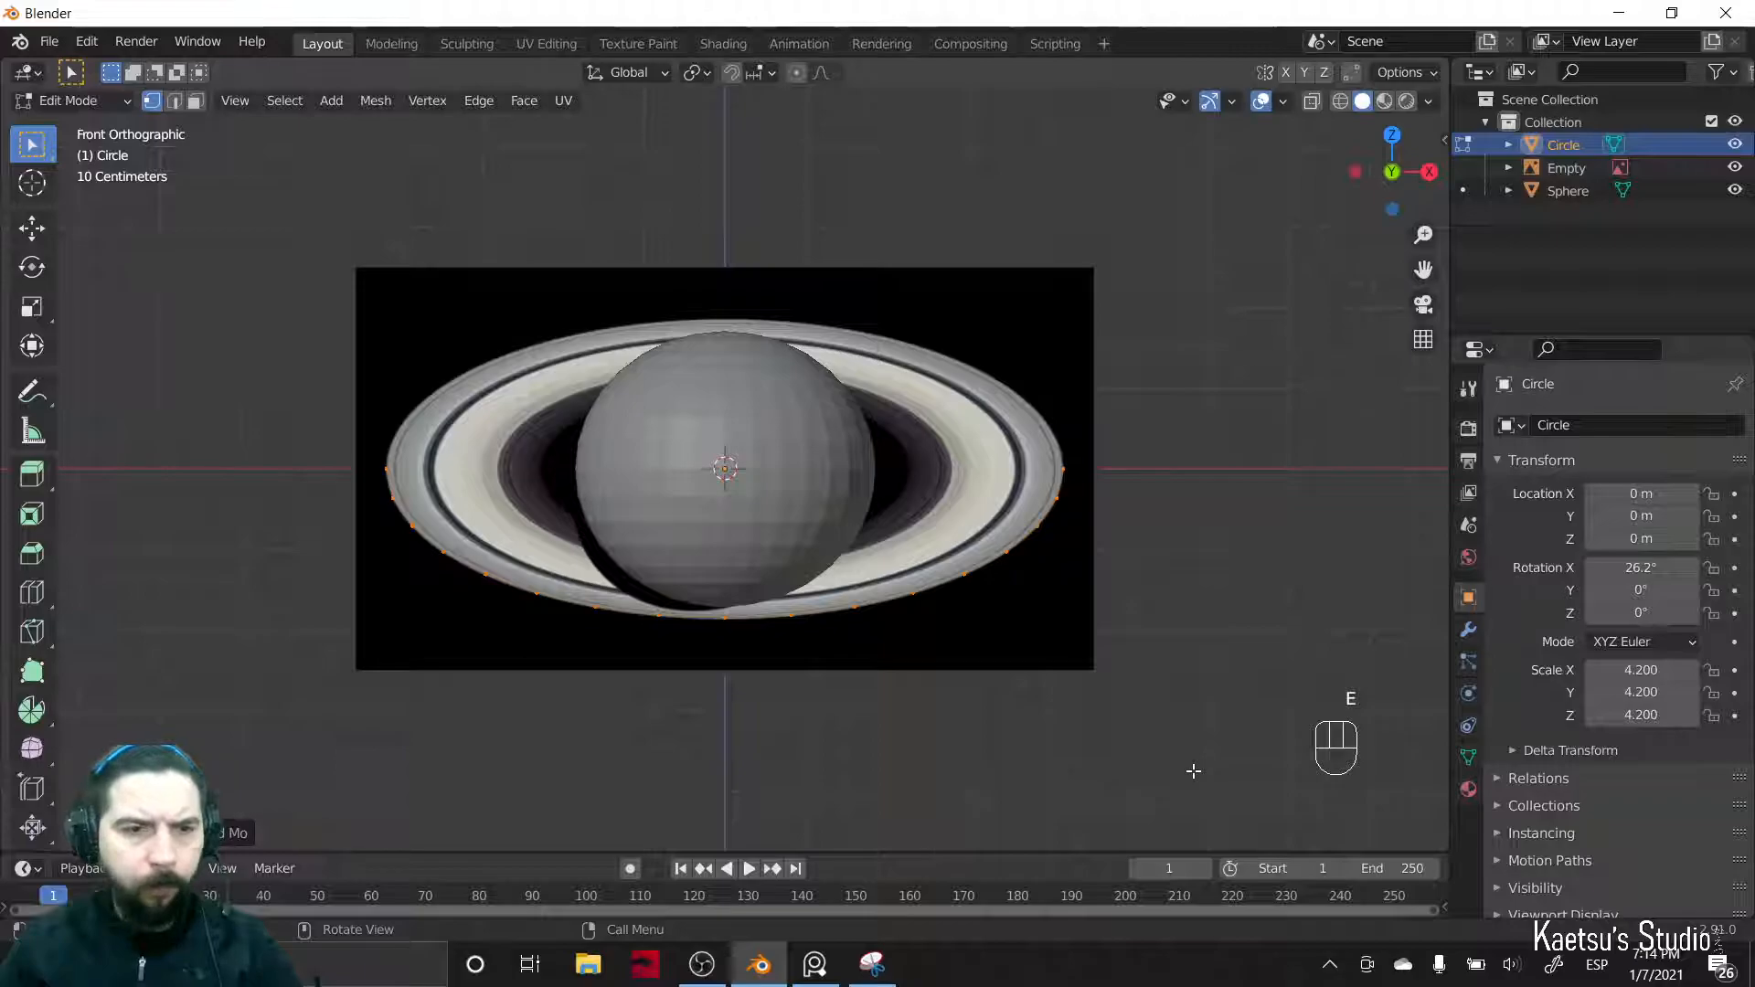
key(s)
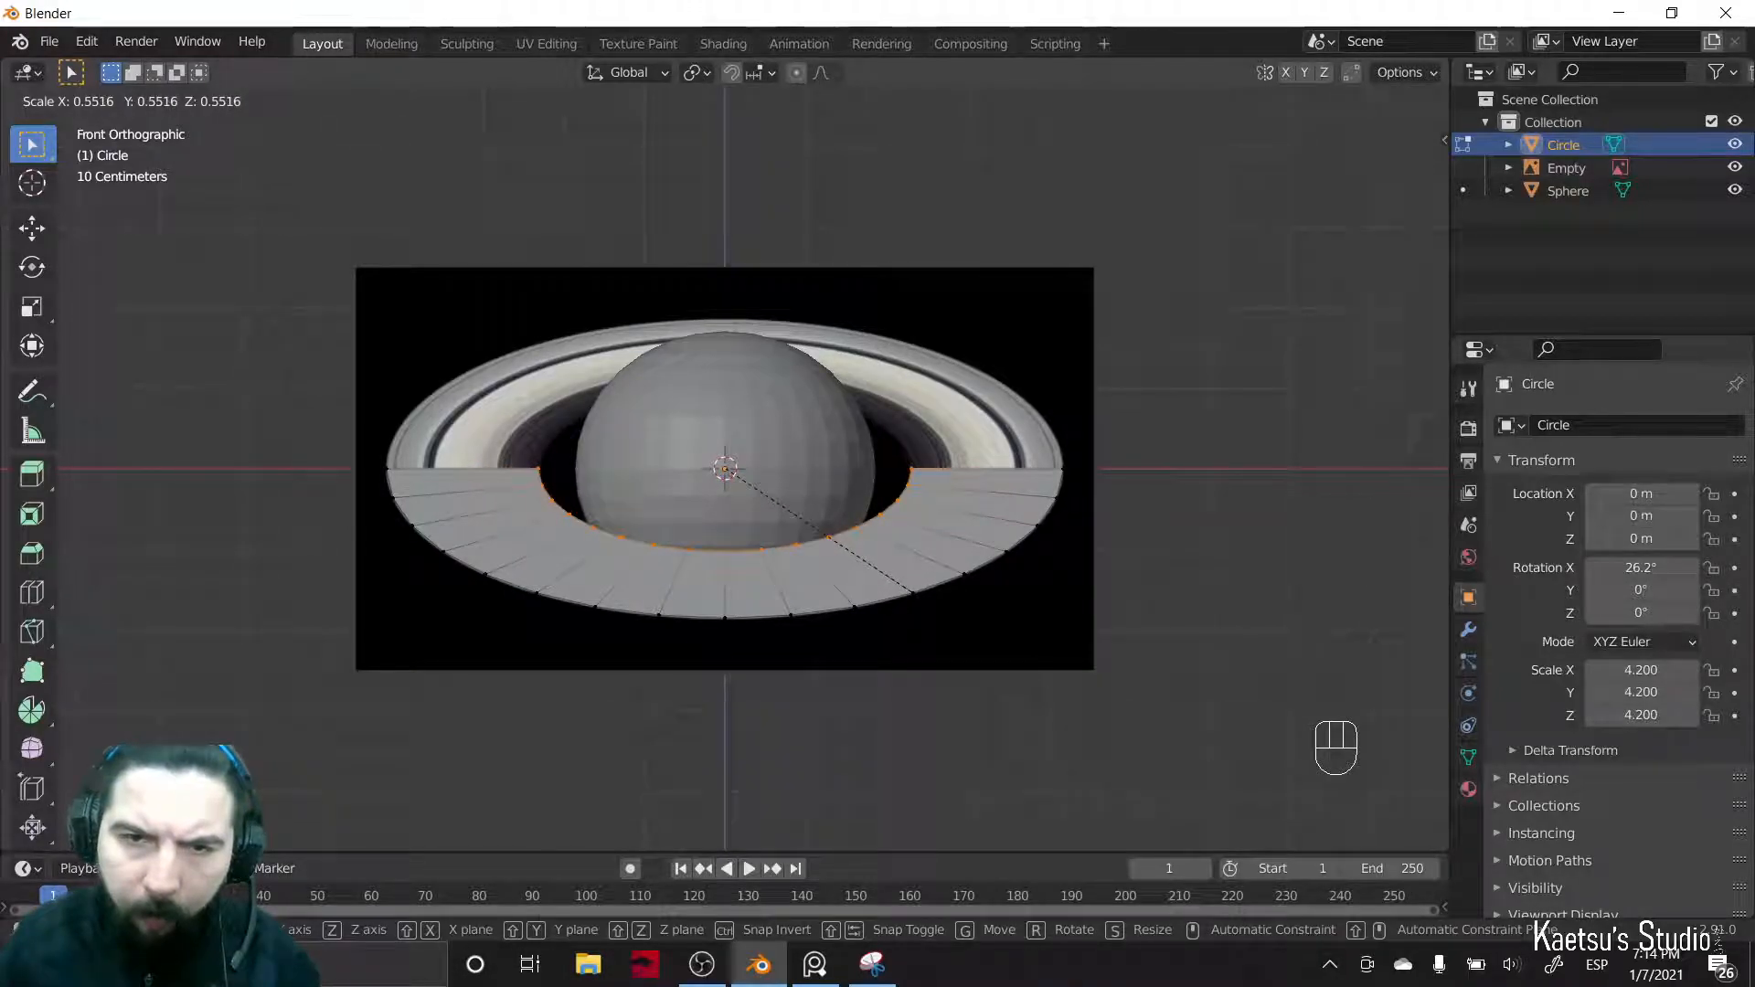
click(911, 592)
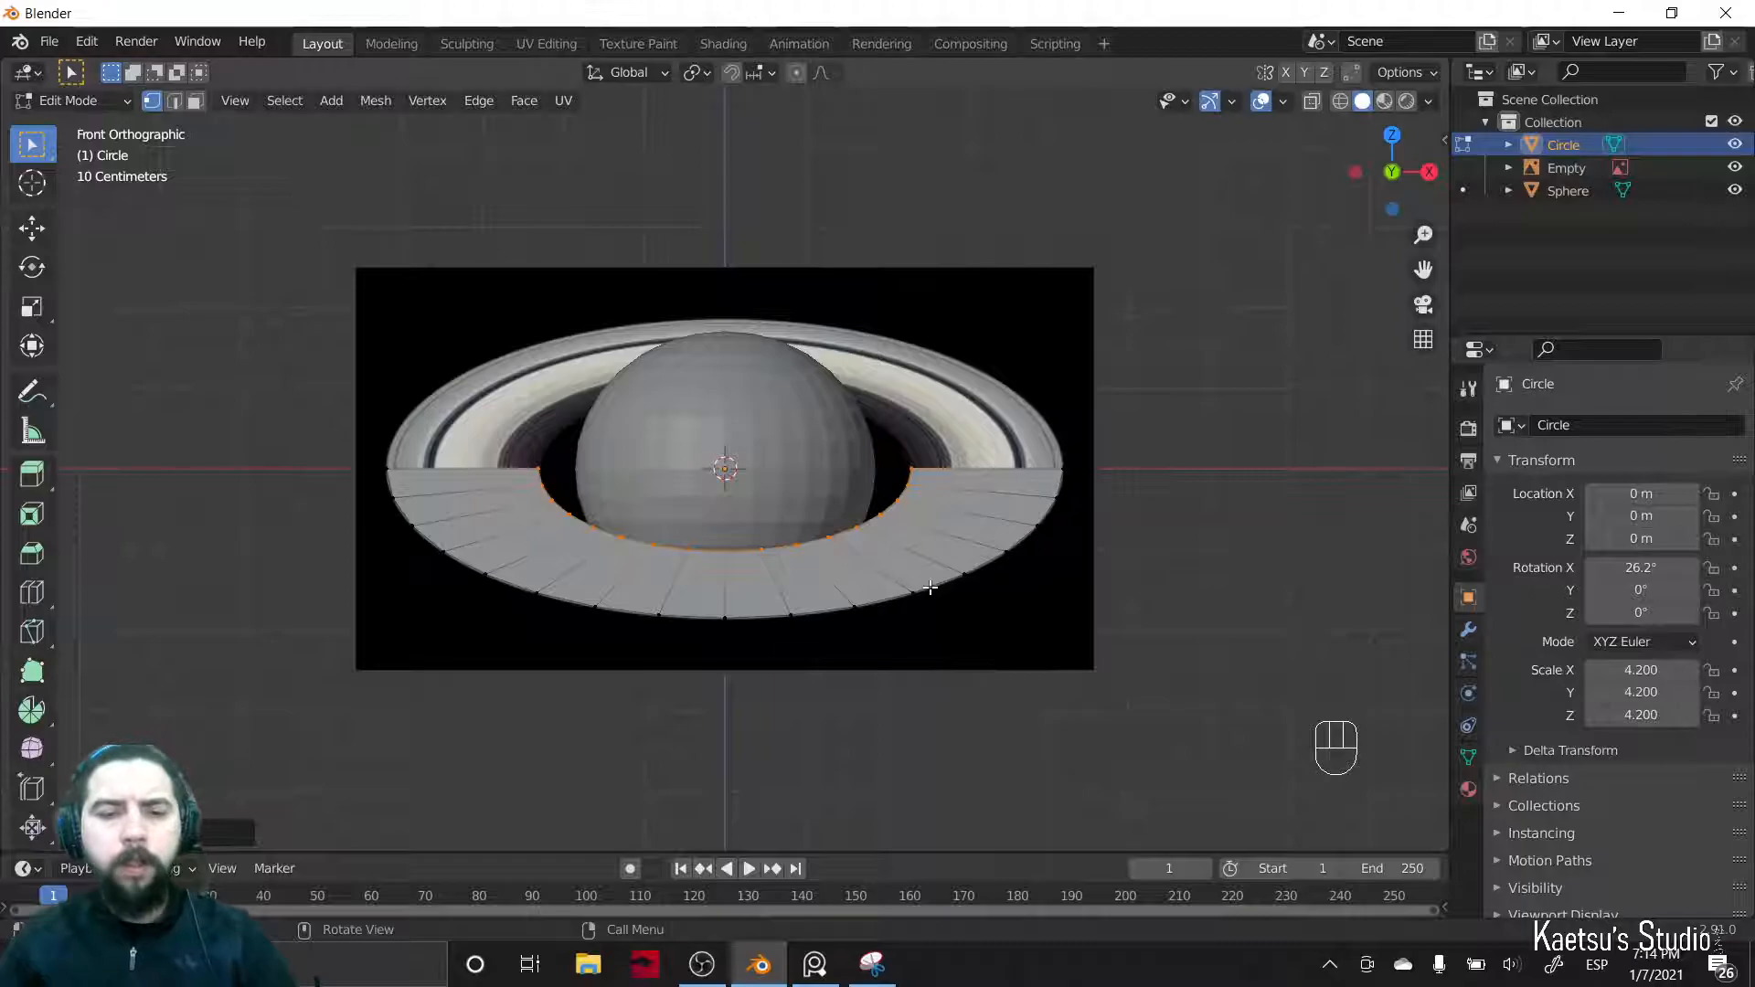
- Add four evenly spaced concentric loop cuts to the ring
key(ctrl+r)
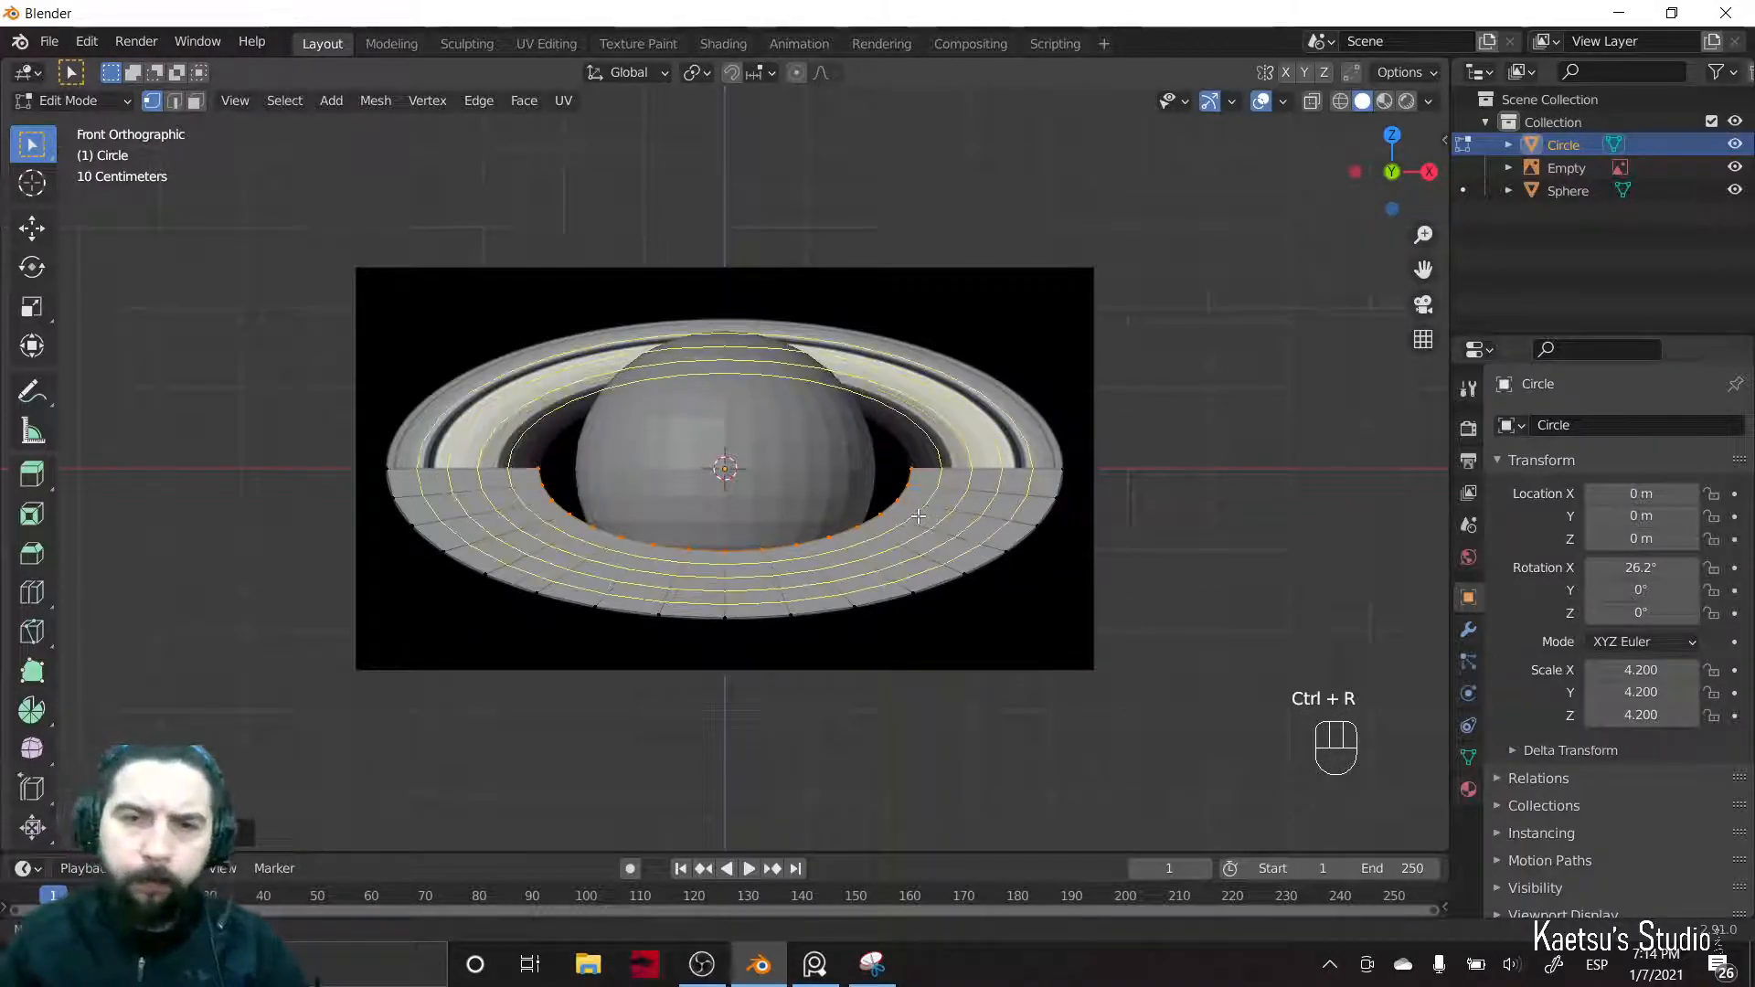
click(913, 513)
right_click(913, 512)
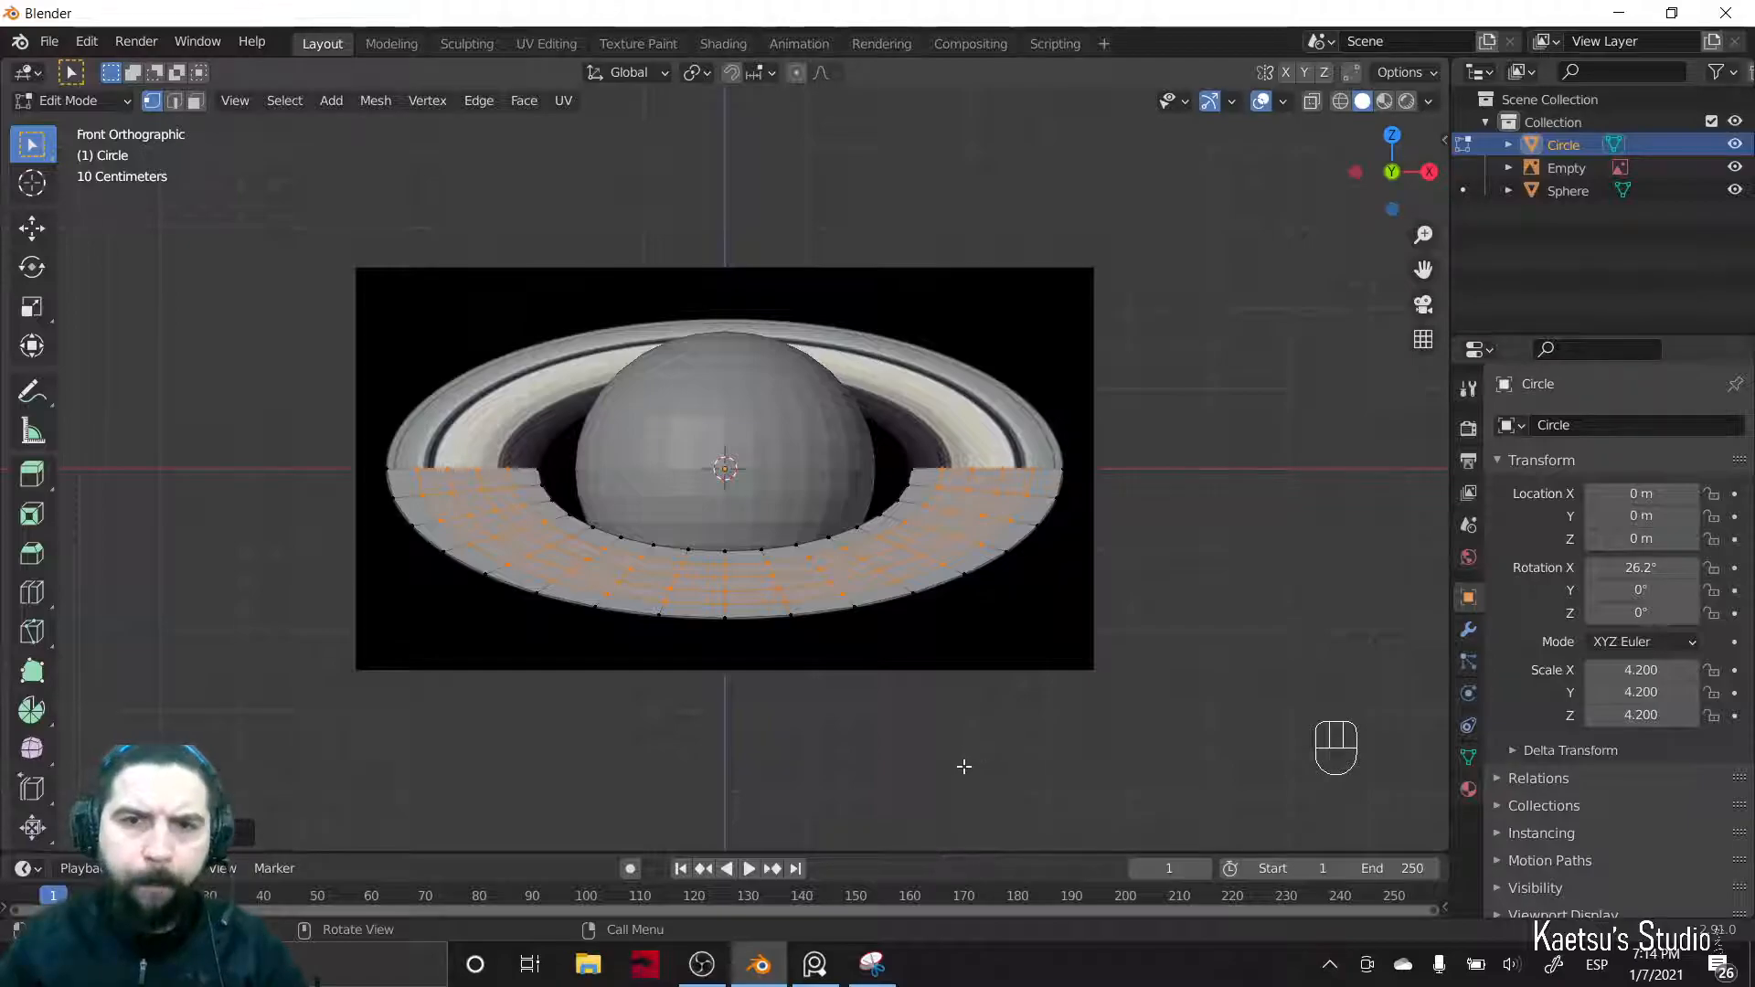
- Return to Object Mode and delete the Saturn reference image
key(Tab)
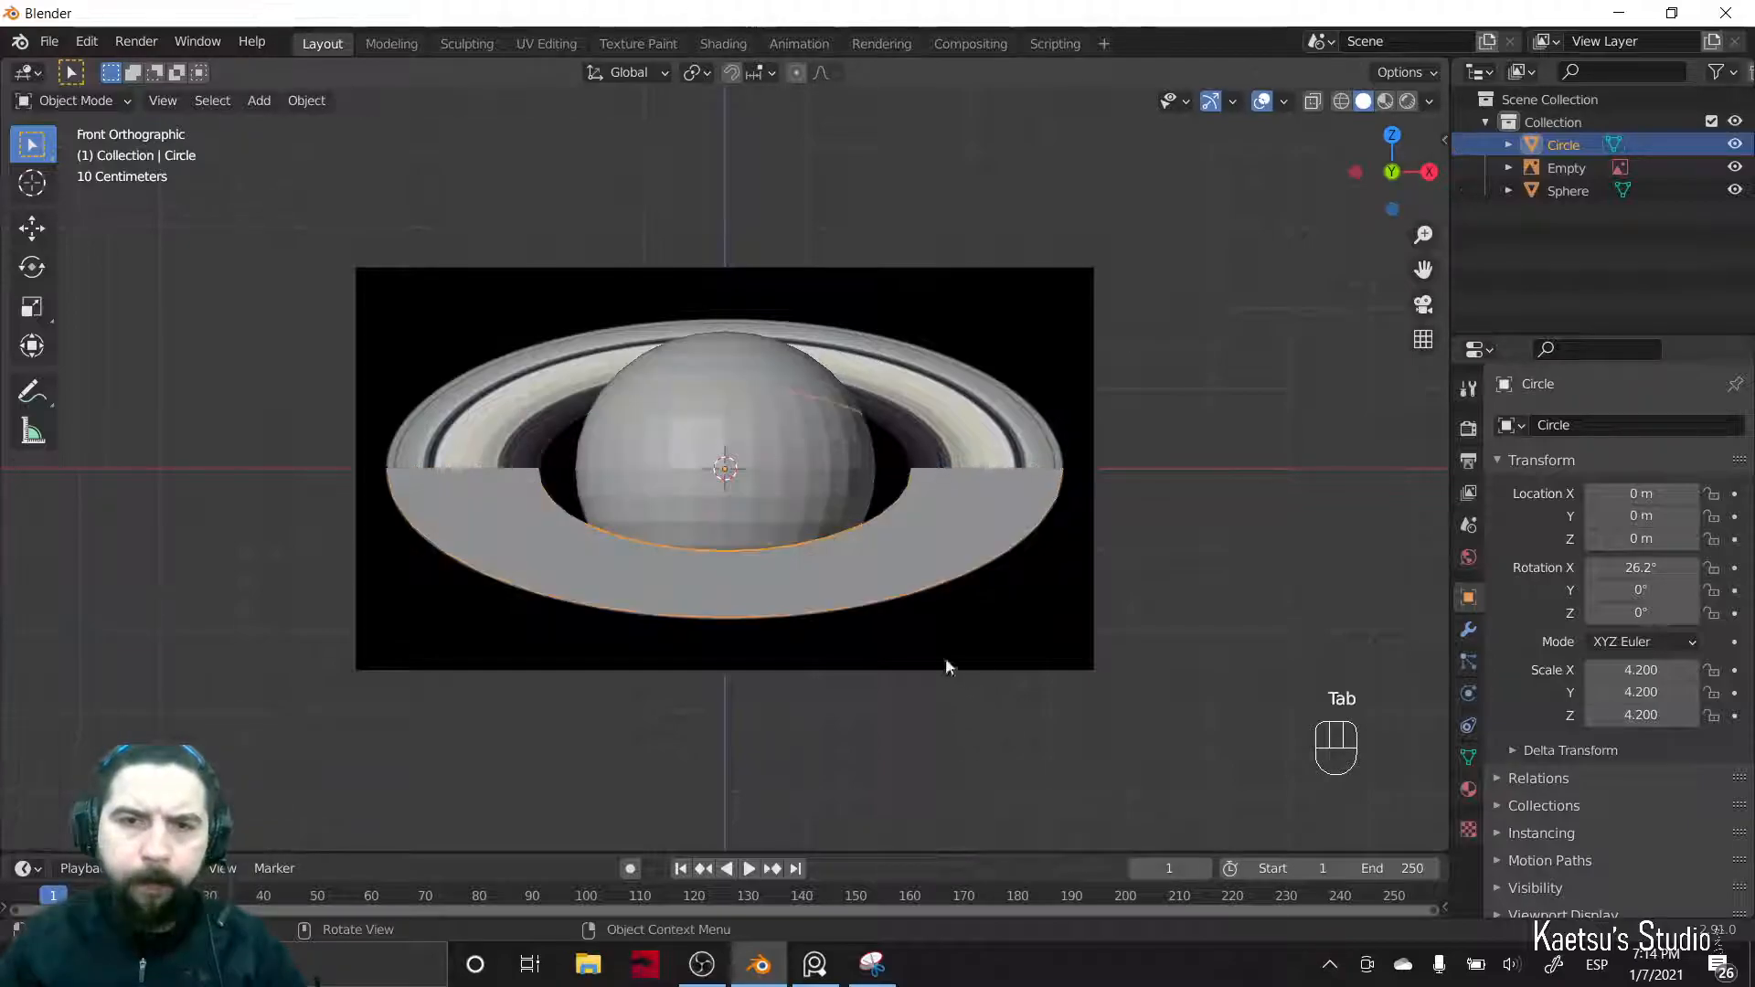
click(422, 661)
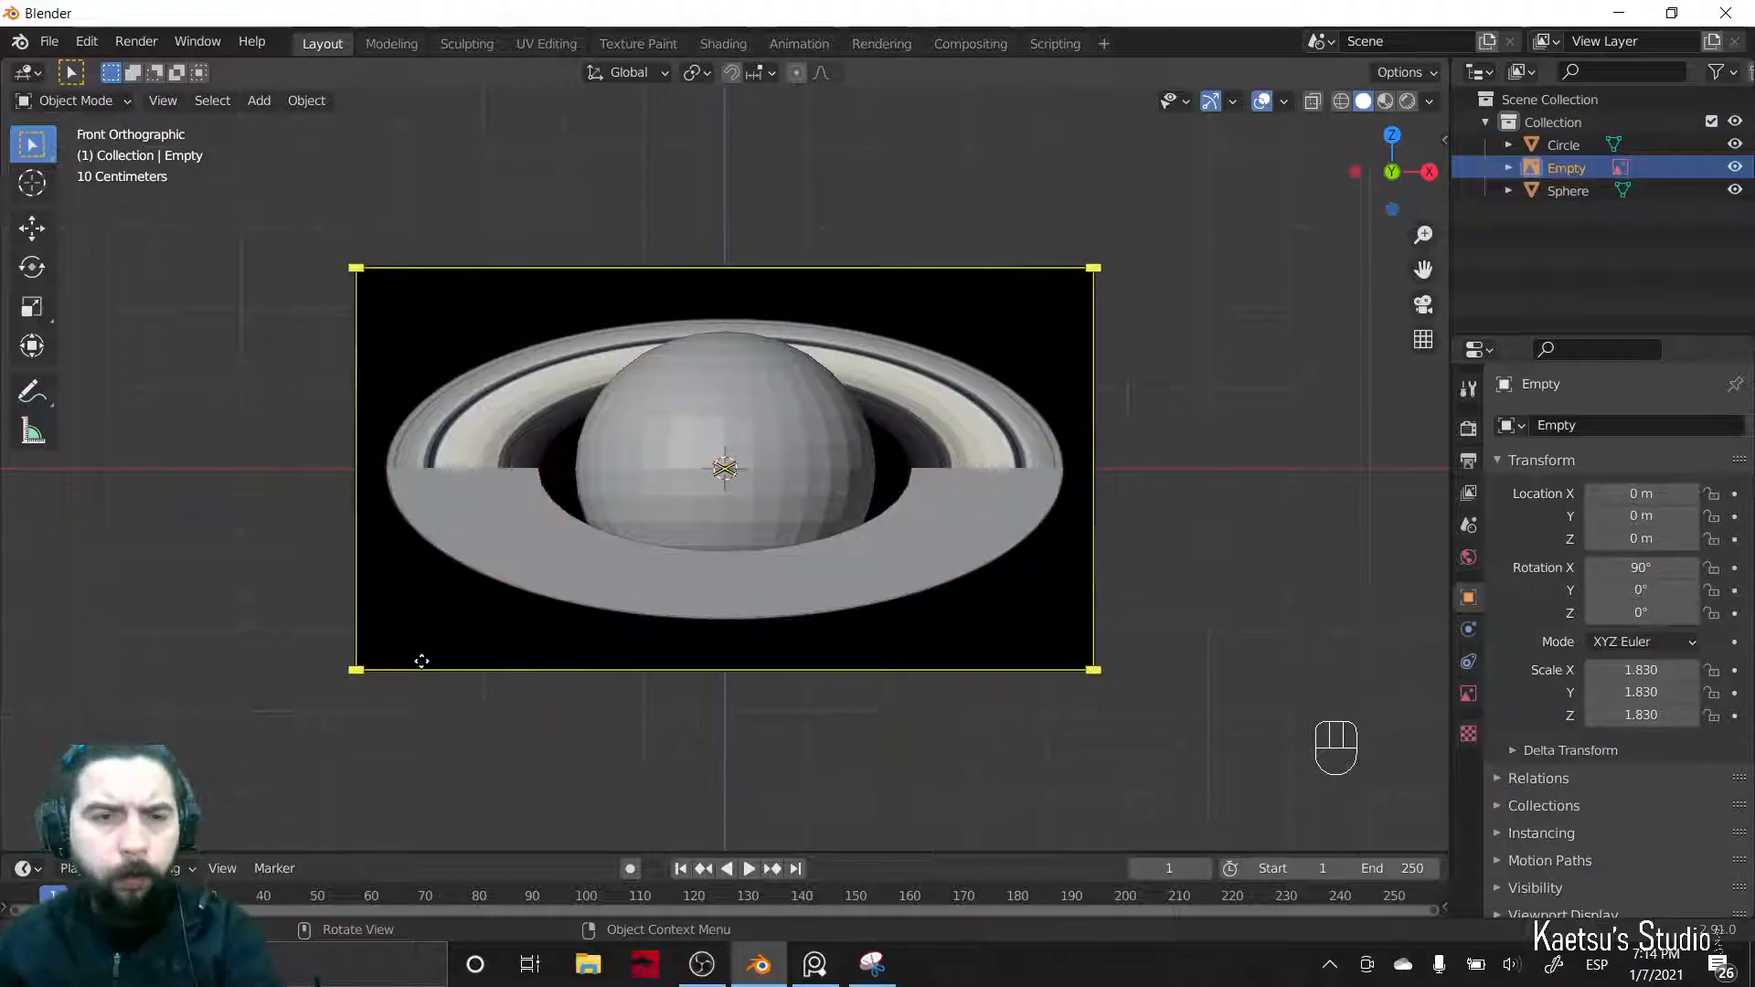
key(Delete)
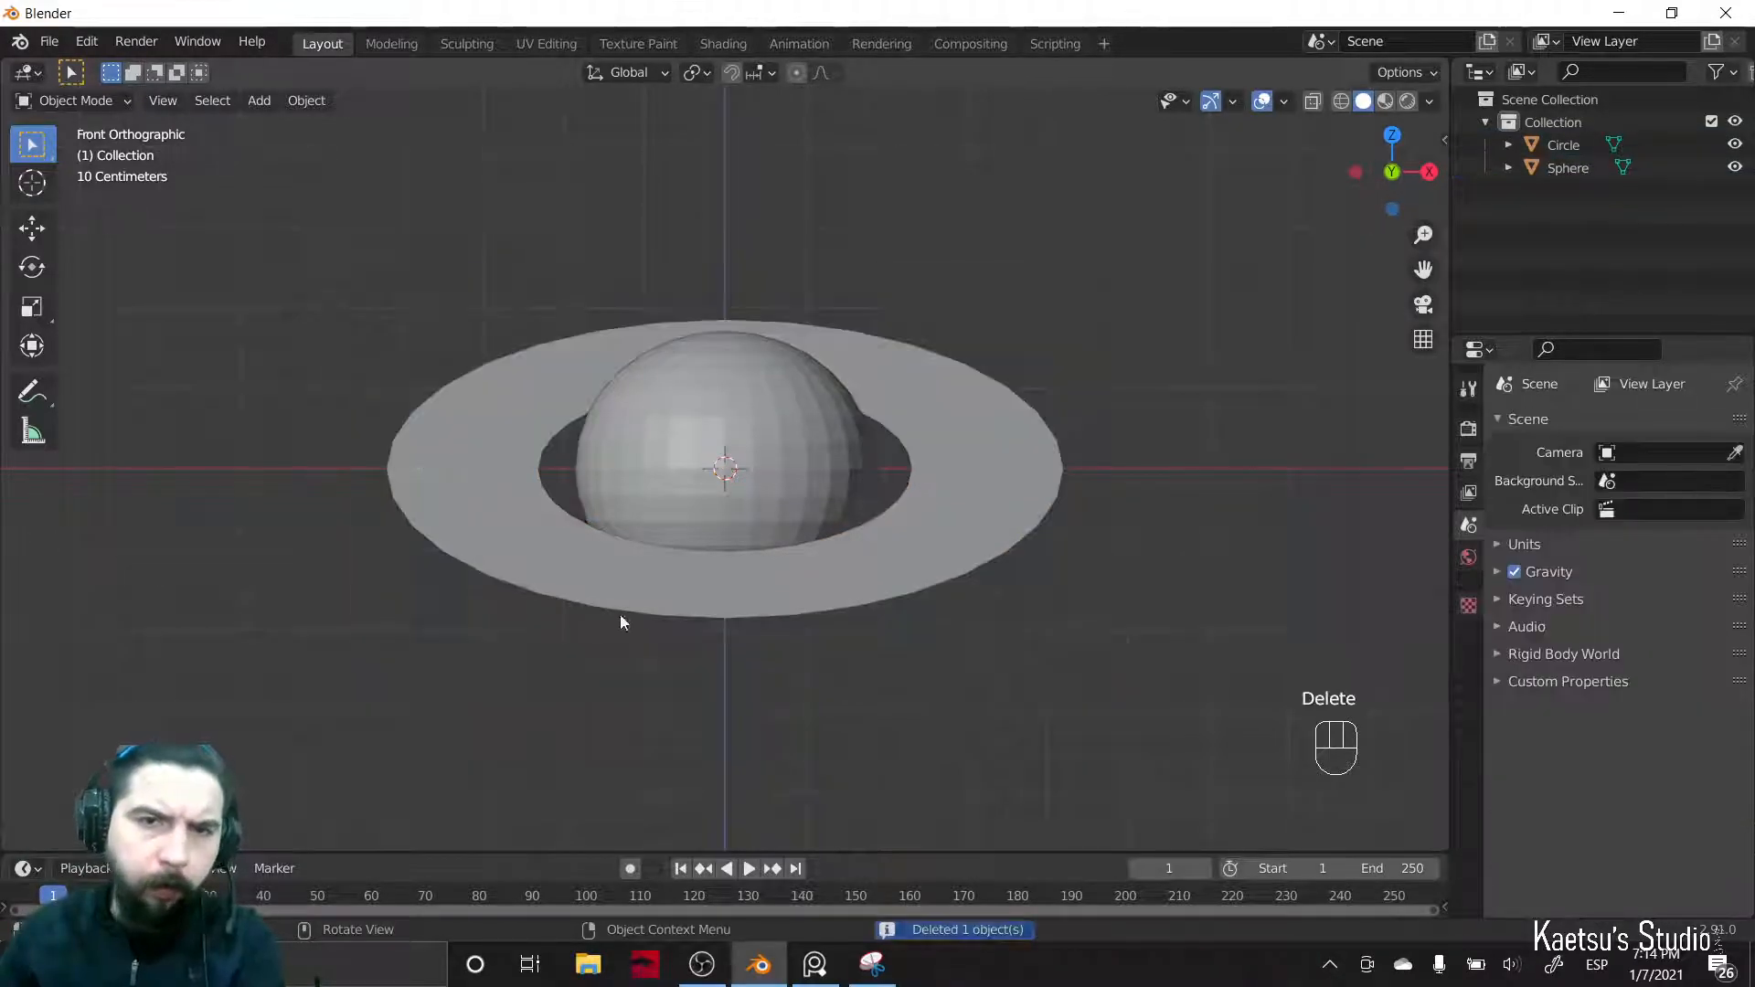
- Reset the ring's X rotation to 0° and look at the model in top orthographic view
click(673, 601)
key(n)
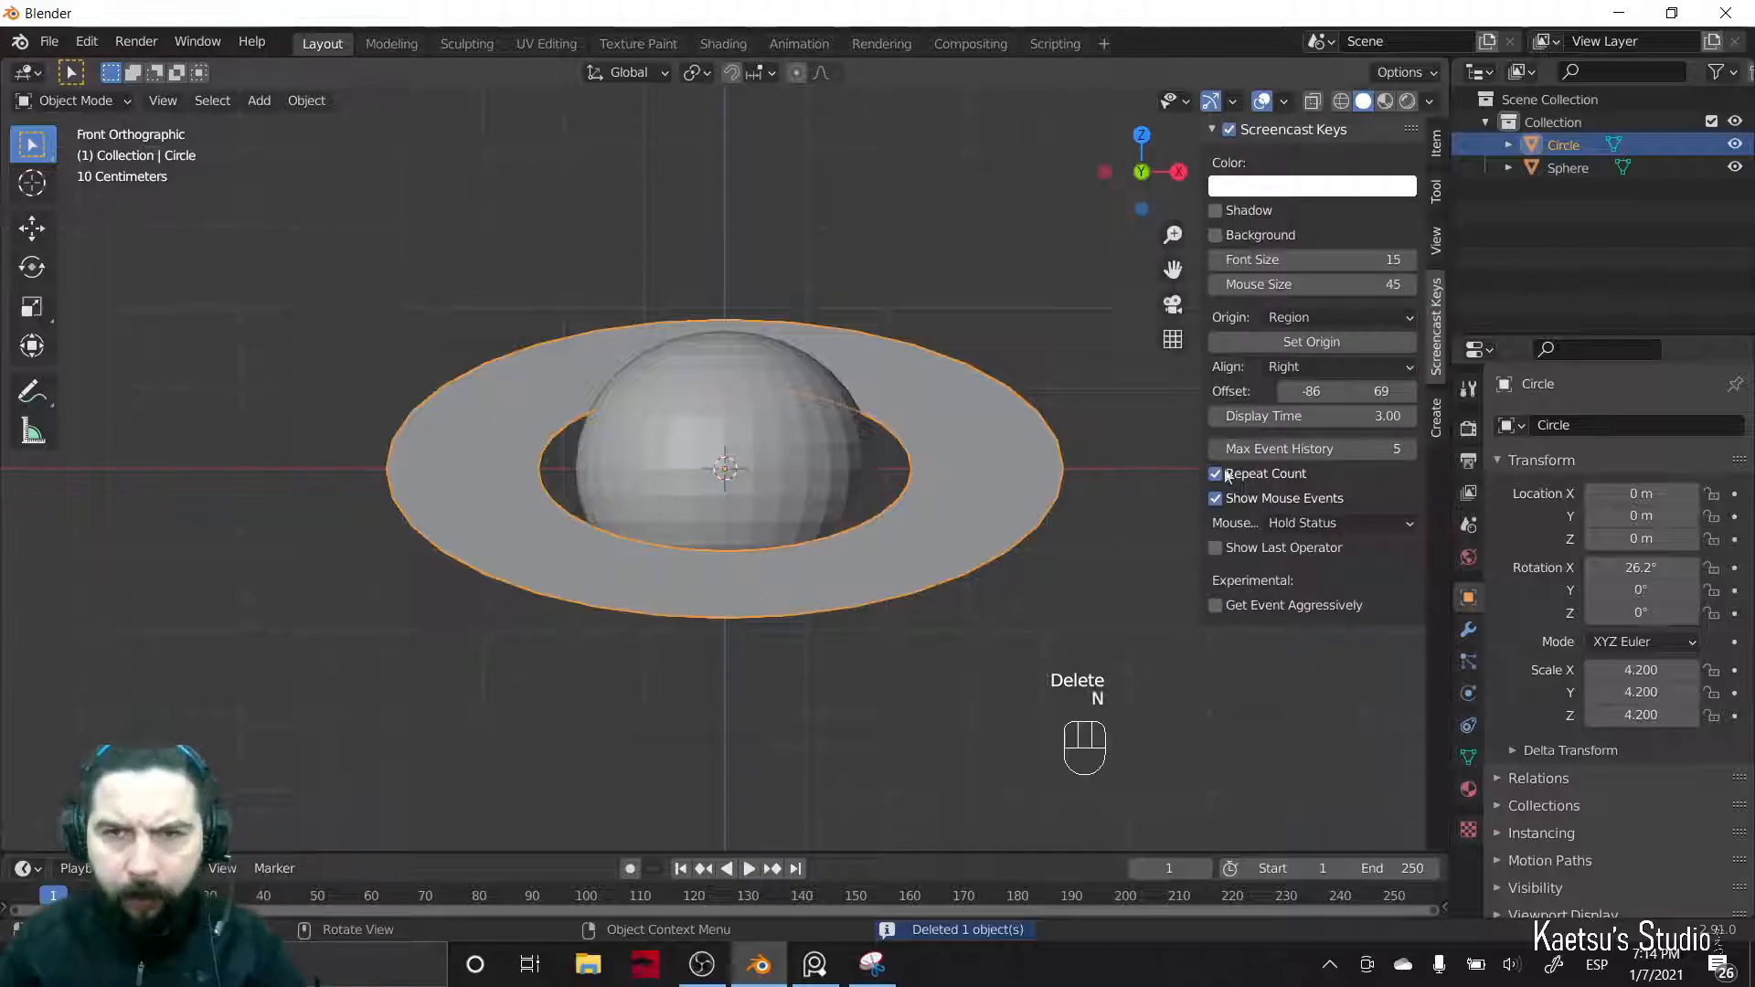
click(1441, 143)
click(1297, 279)
text(0)
key(Return)
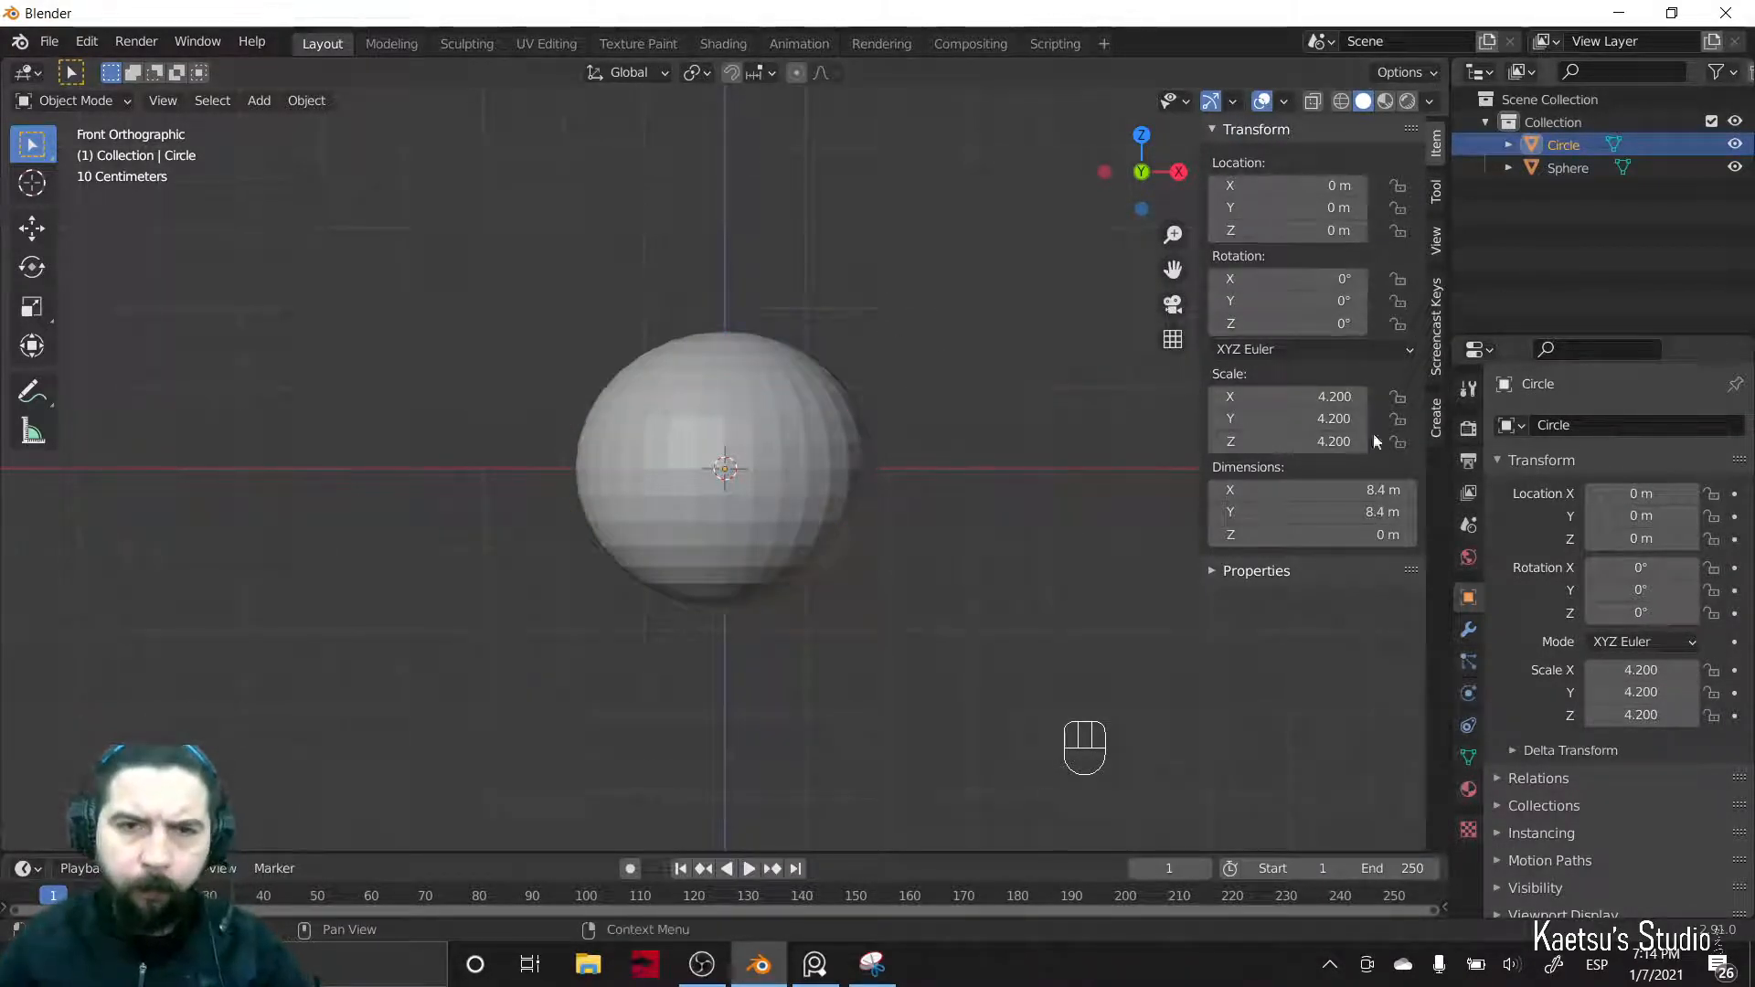
click(869, 693)
key(KP_7)
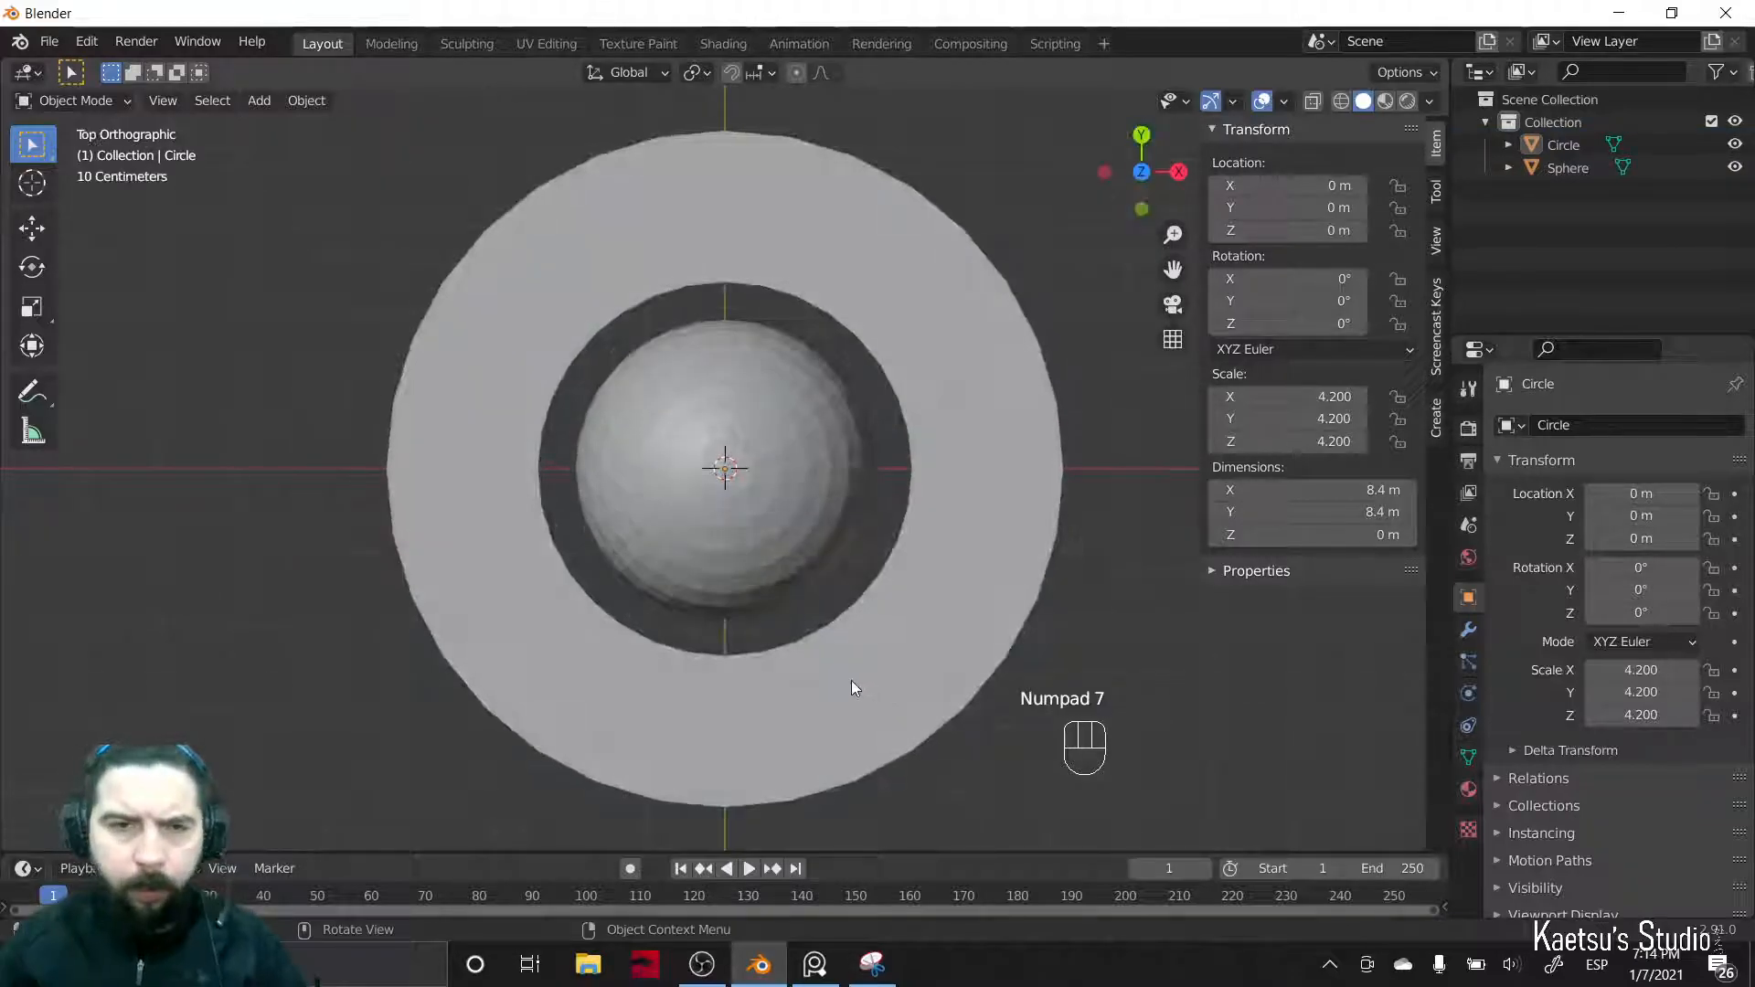
scroll(852, 680, down, 1)
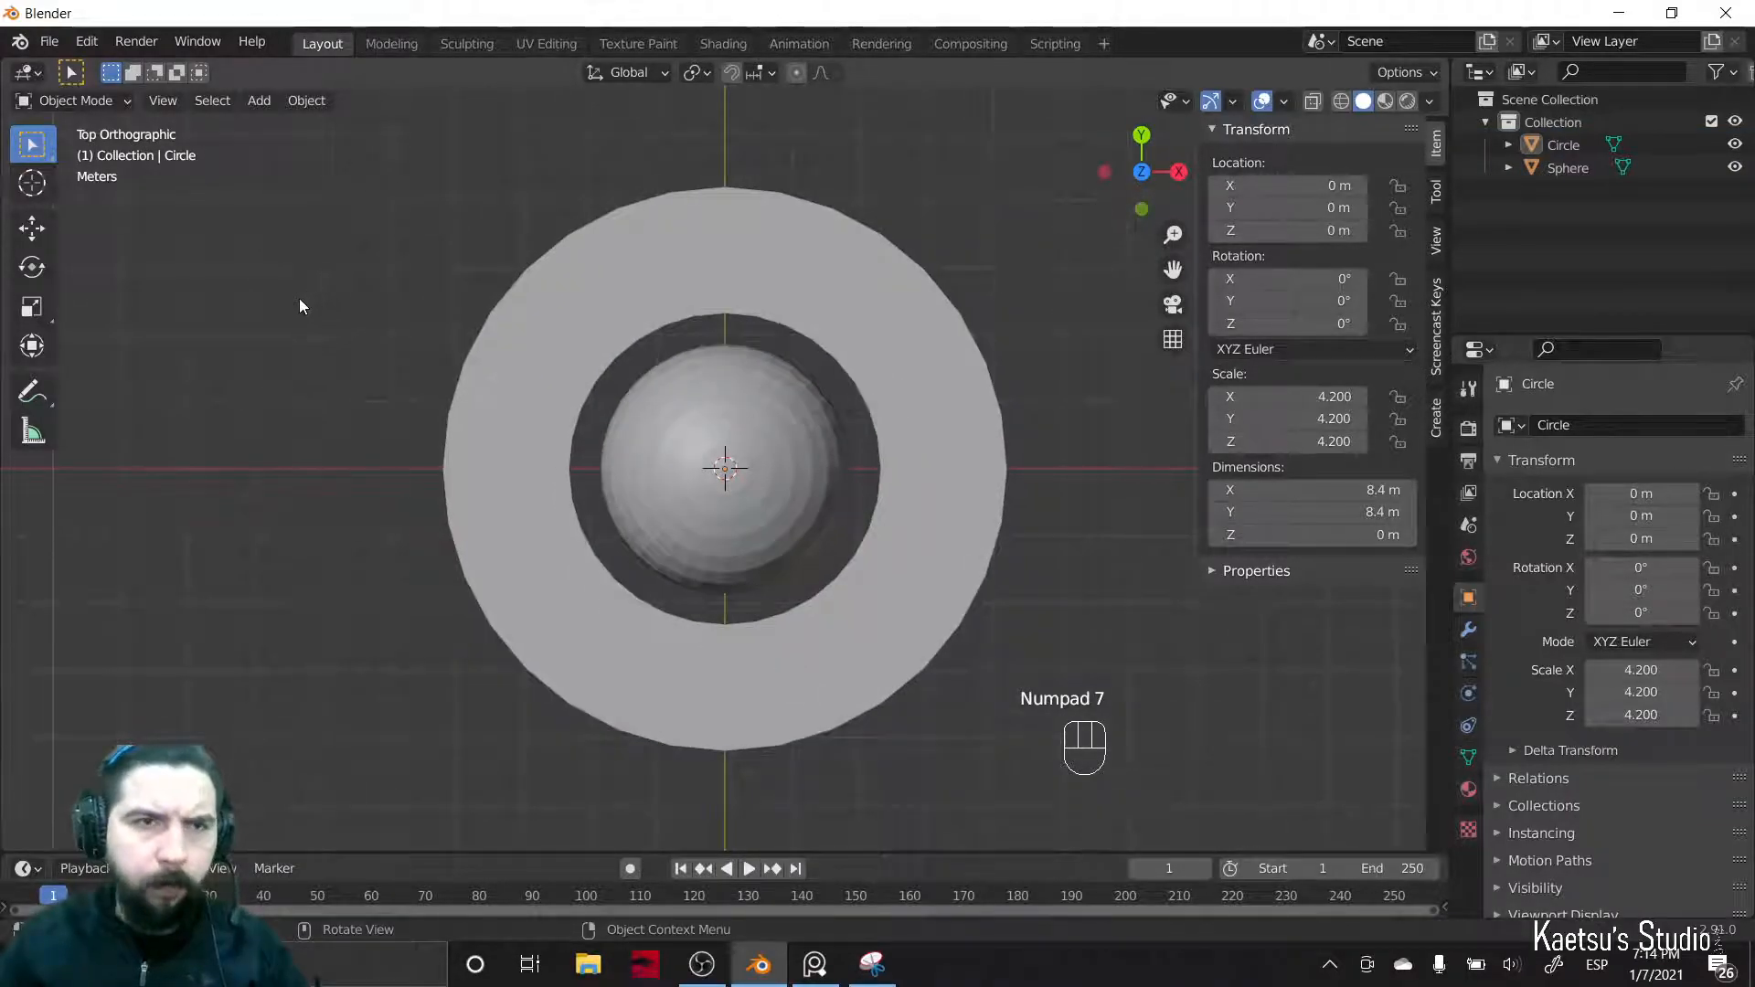
- Split the workspace into two areas, turning one into a Shader Editor and showing the other in Material Preview without the sidebar
drag(5, 69, 880, 366)
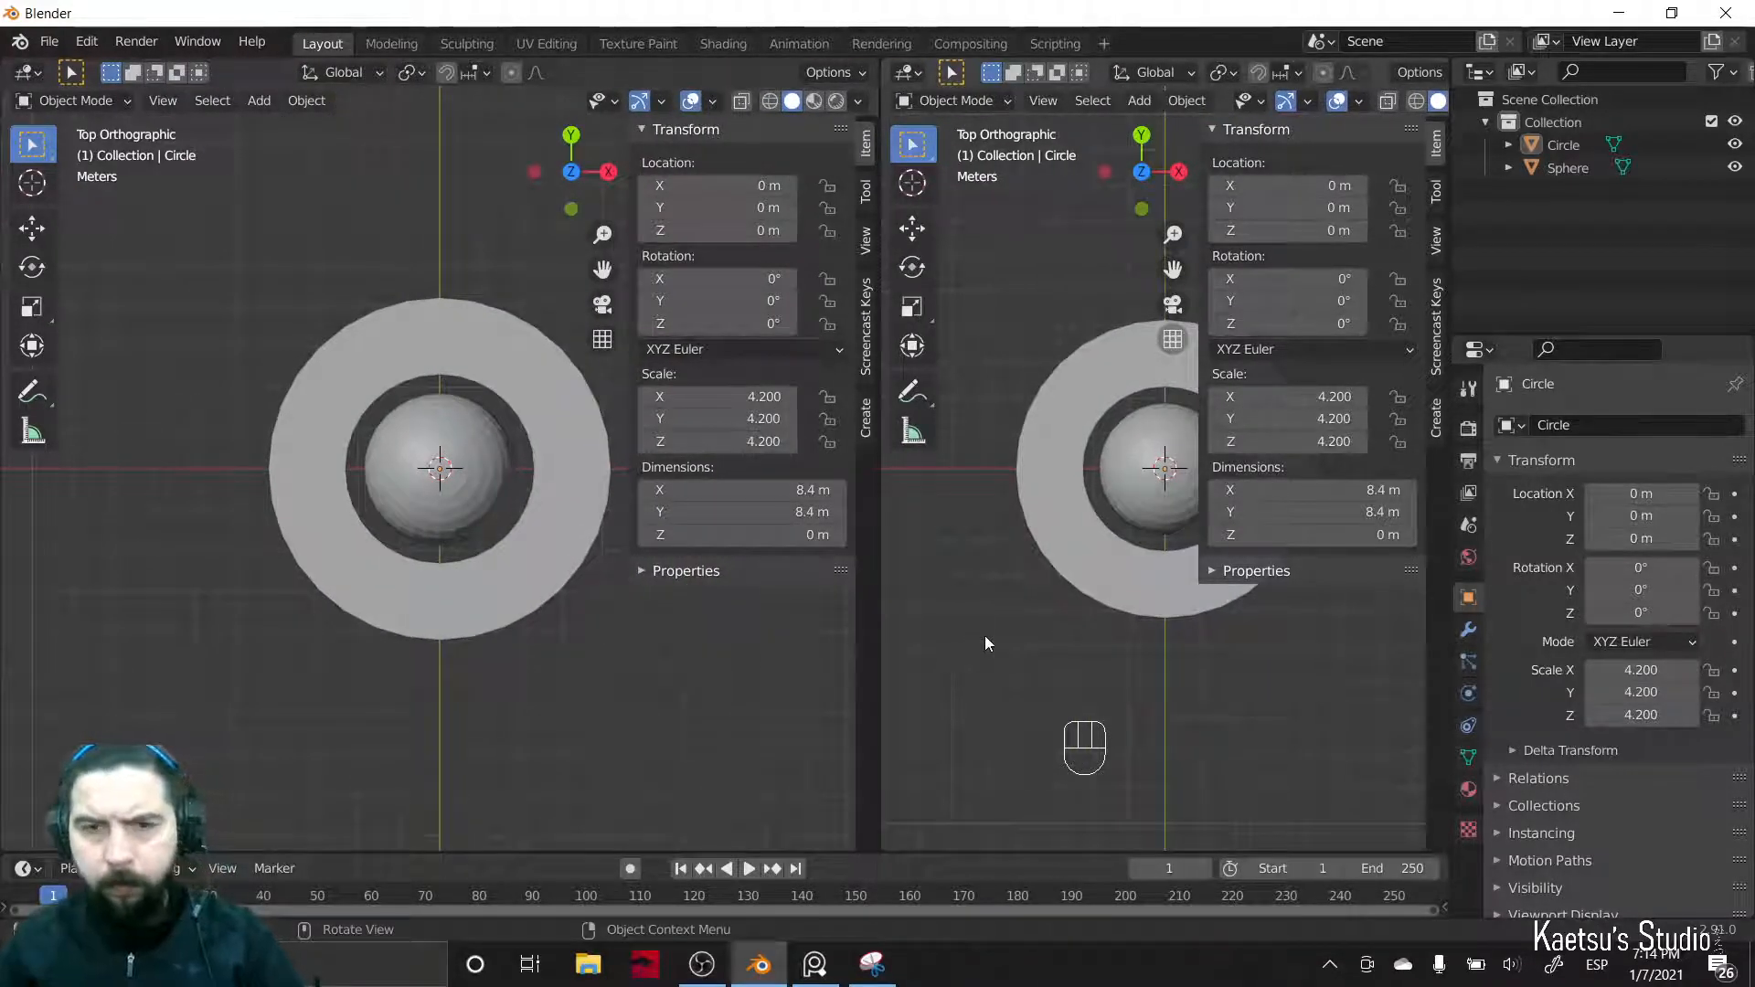
key(n)
key(n)
middle_drag(1360, 103, 995, 177)
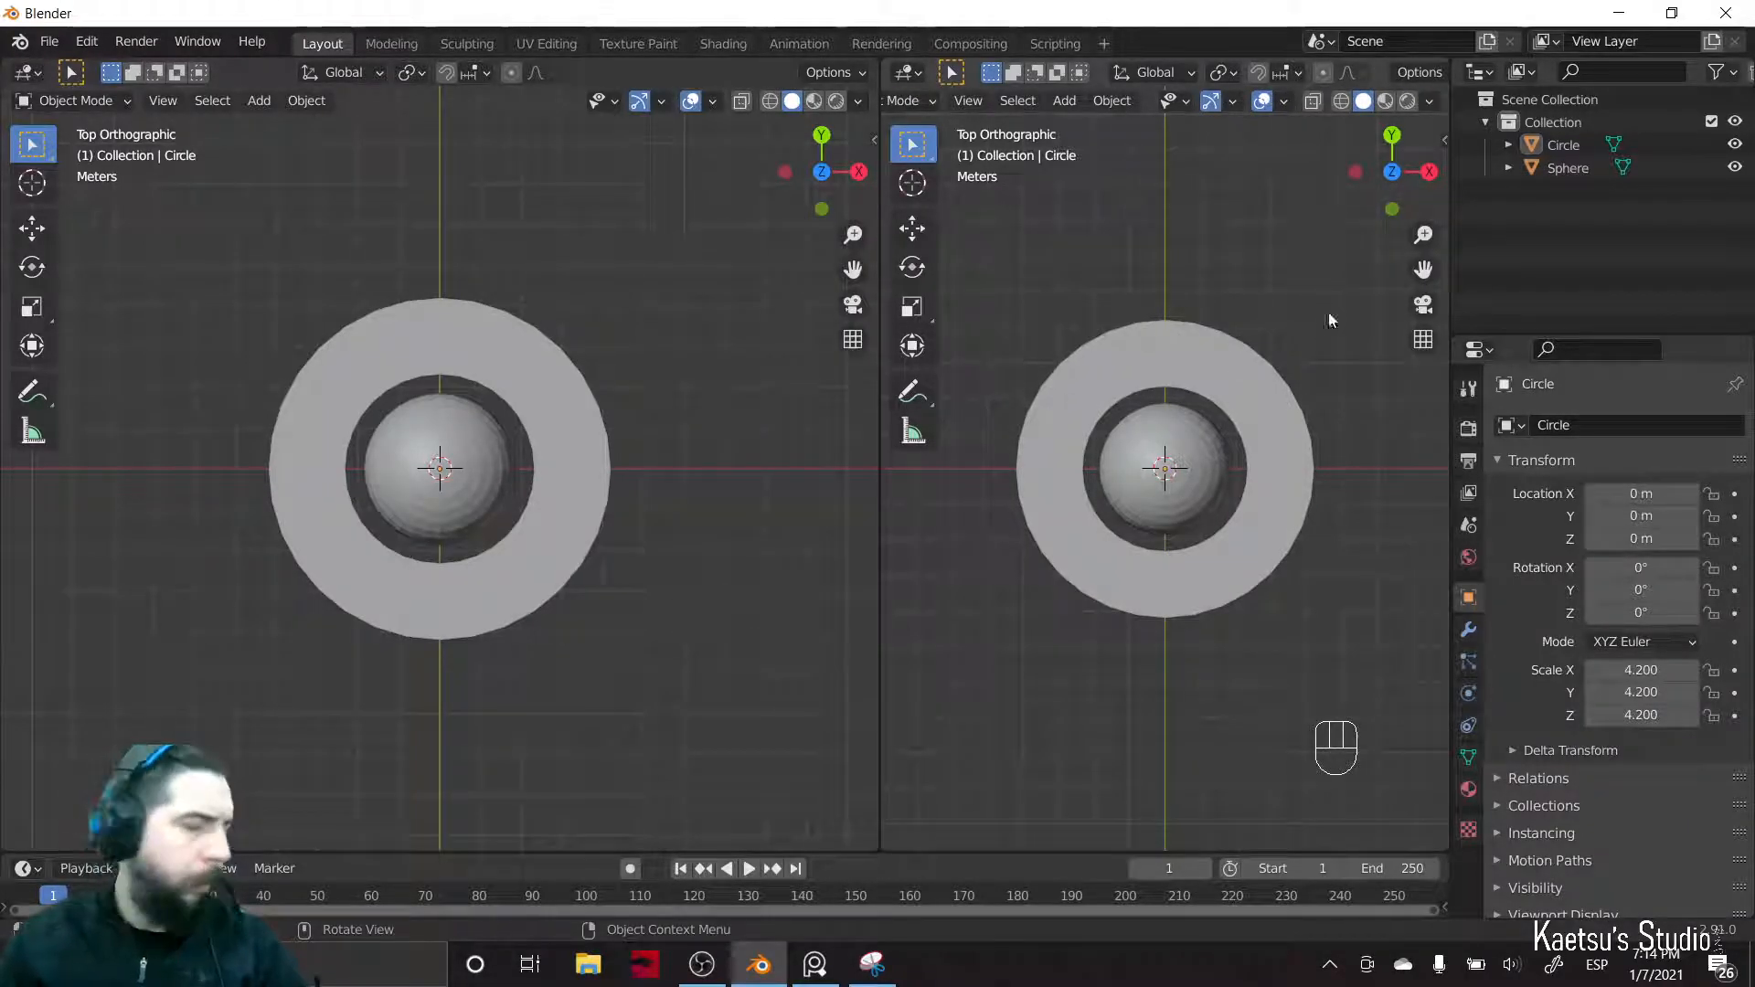
click(66, 100)
click(26, 73)
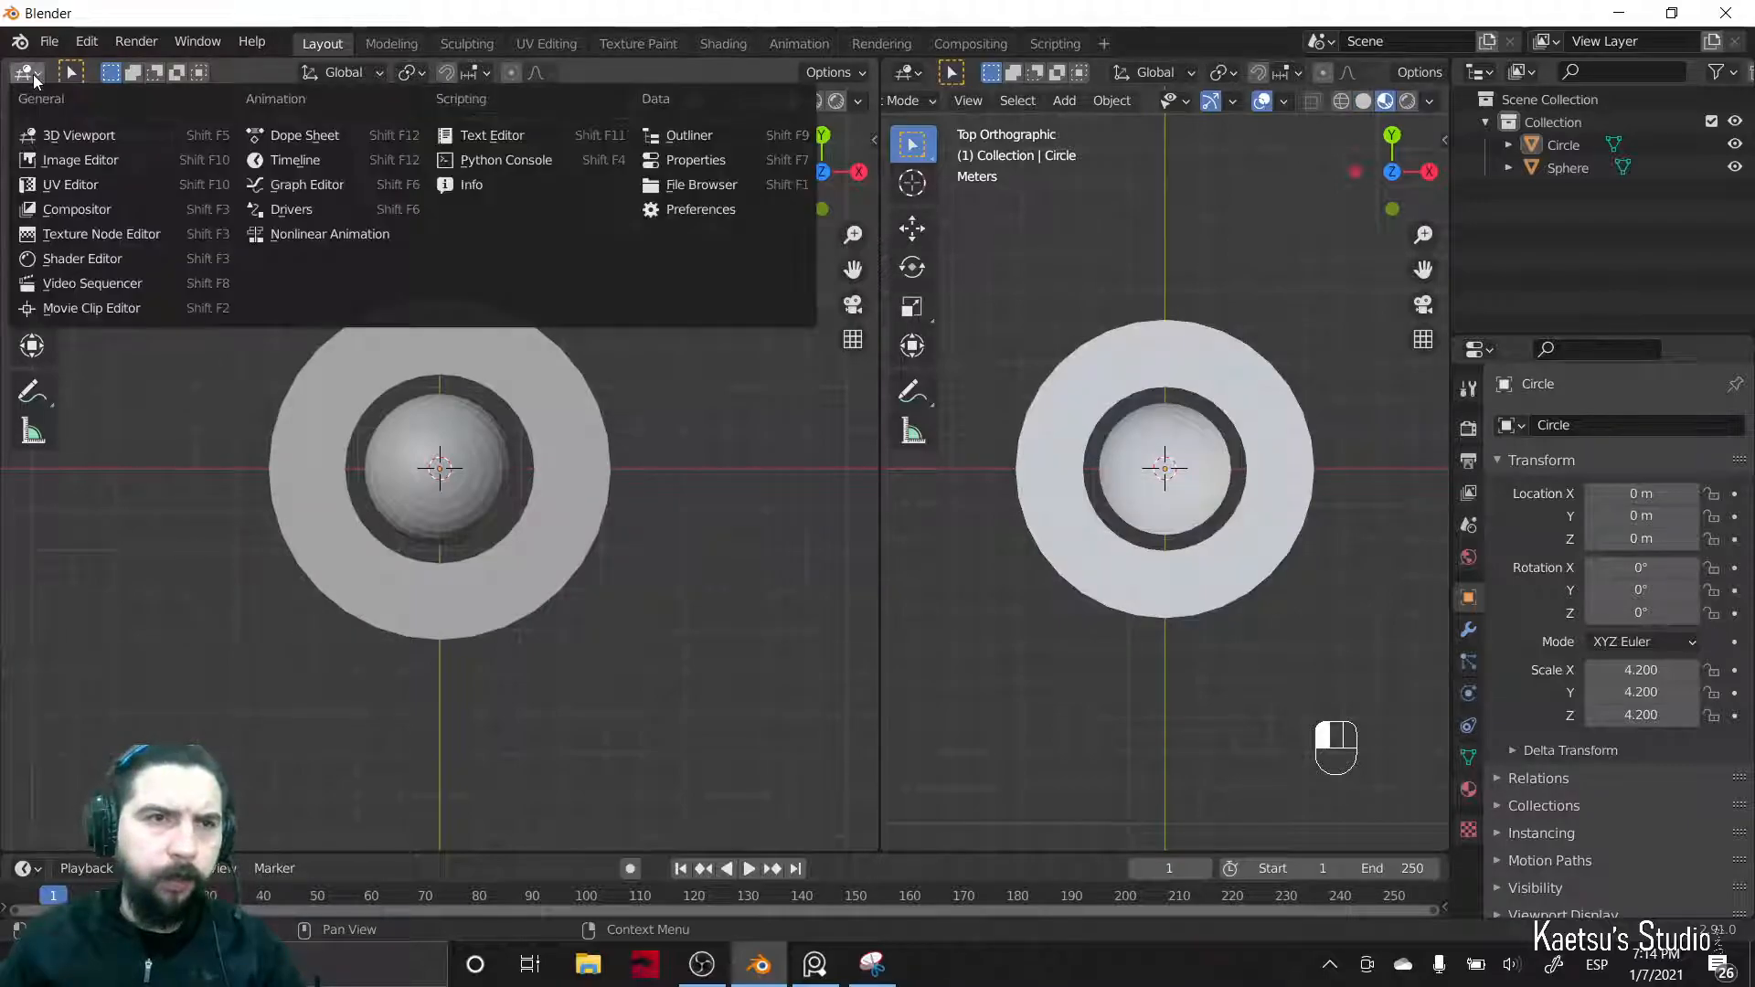
click(64, 259)
- Rename the circle object as Ring and the sphere object as Planet
click(1056, 496)
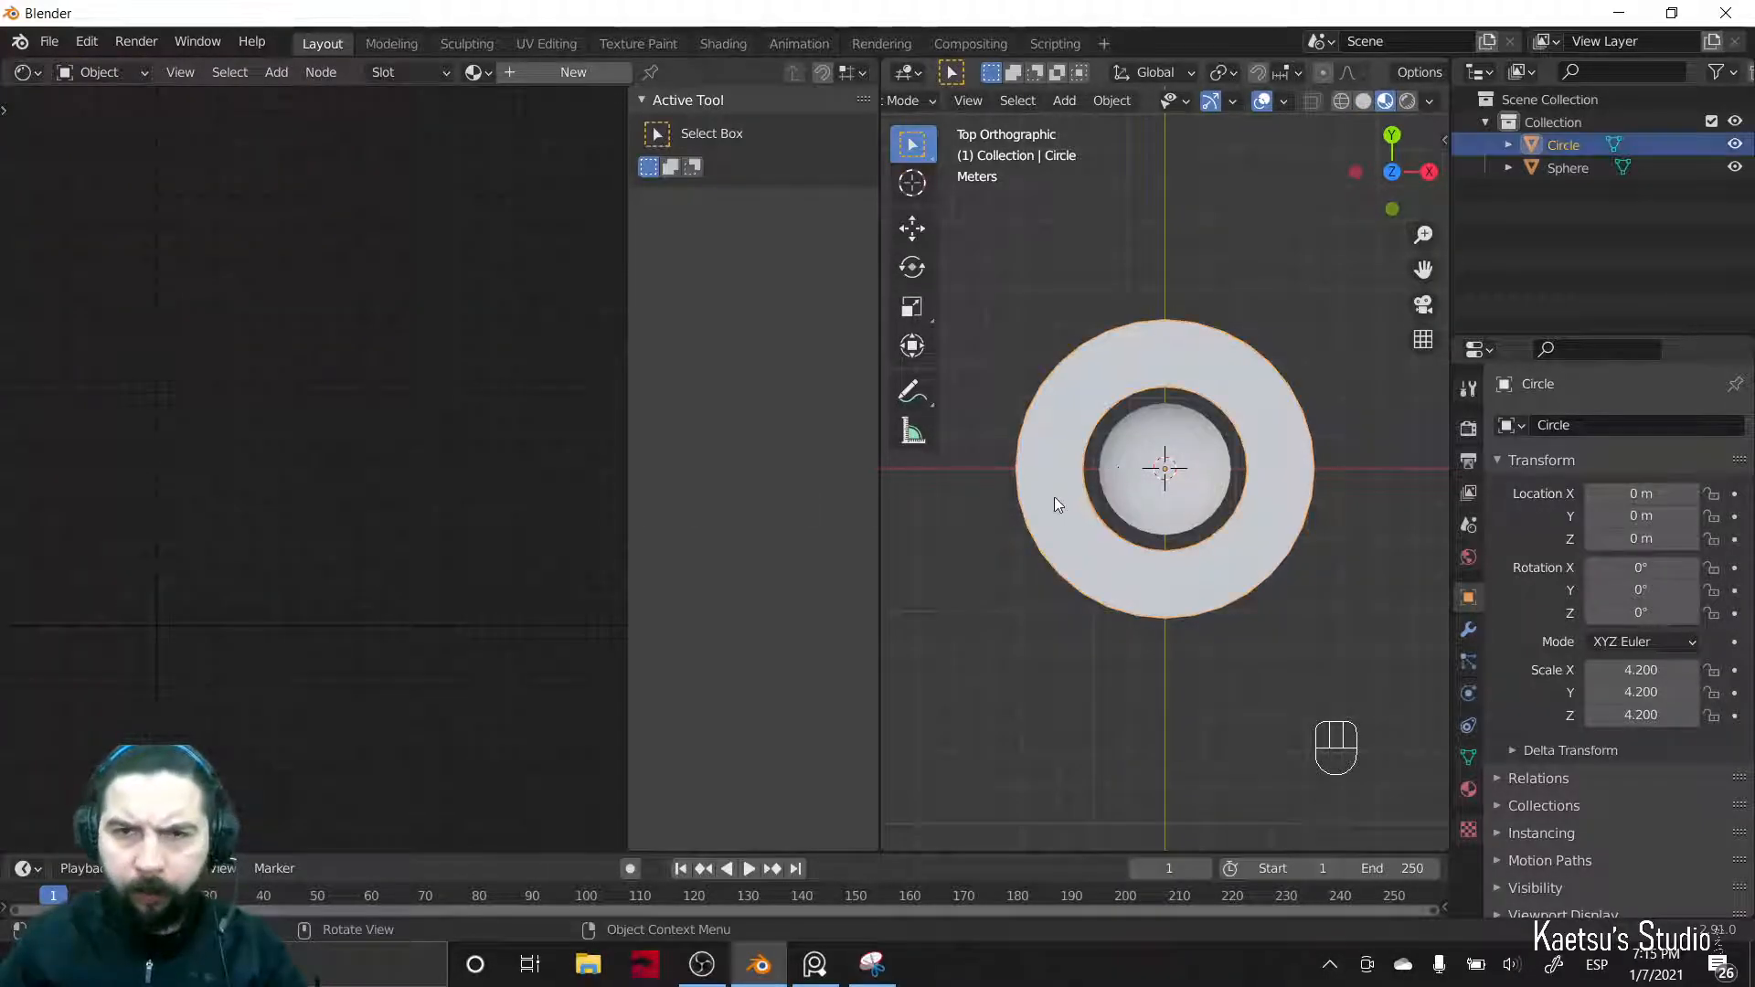
double_click(1554, 144)
text(Ring)
key(Return)
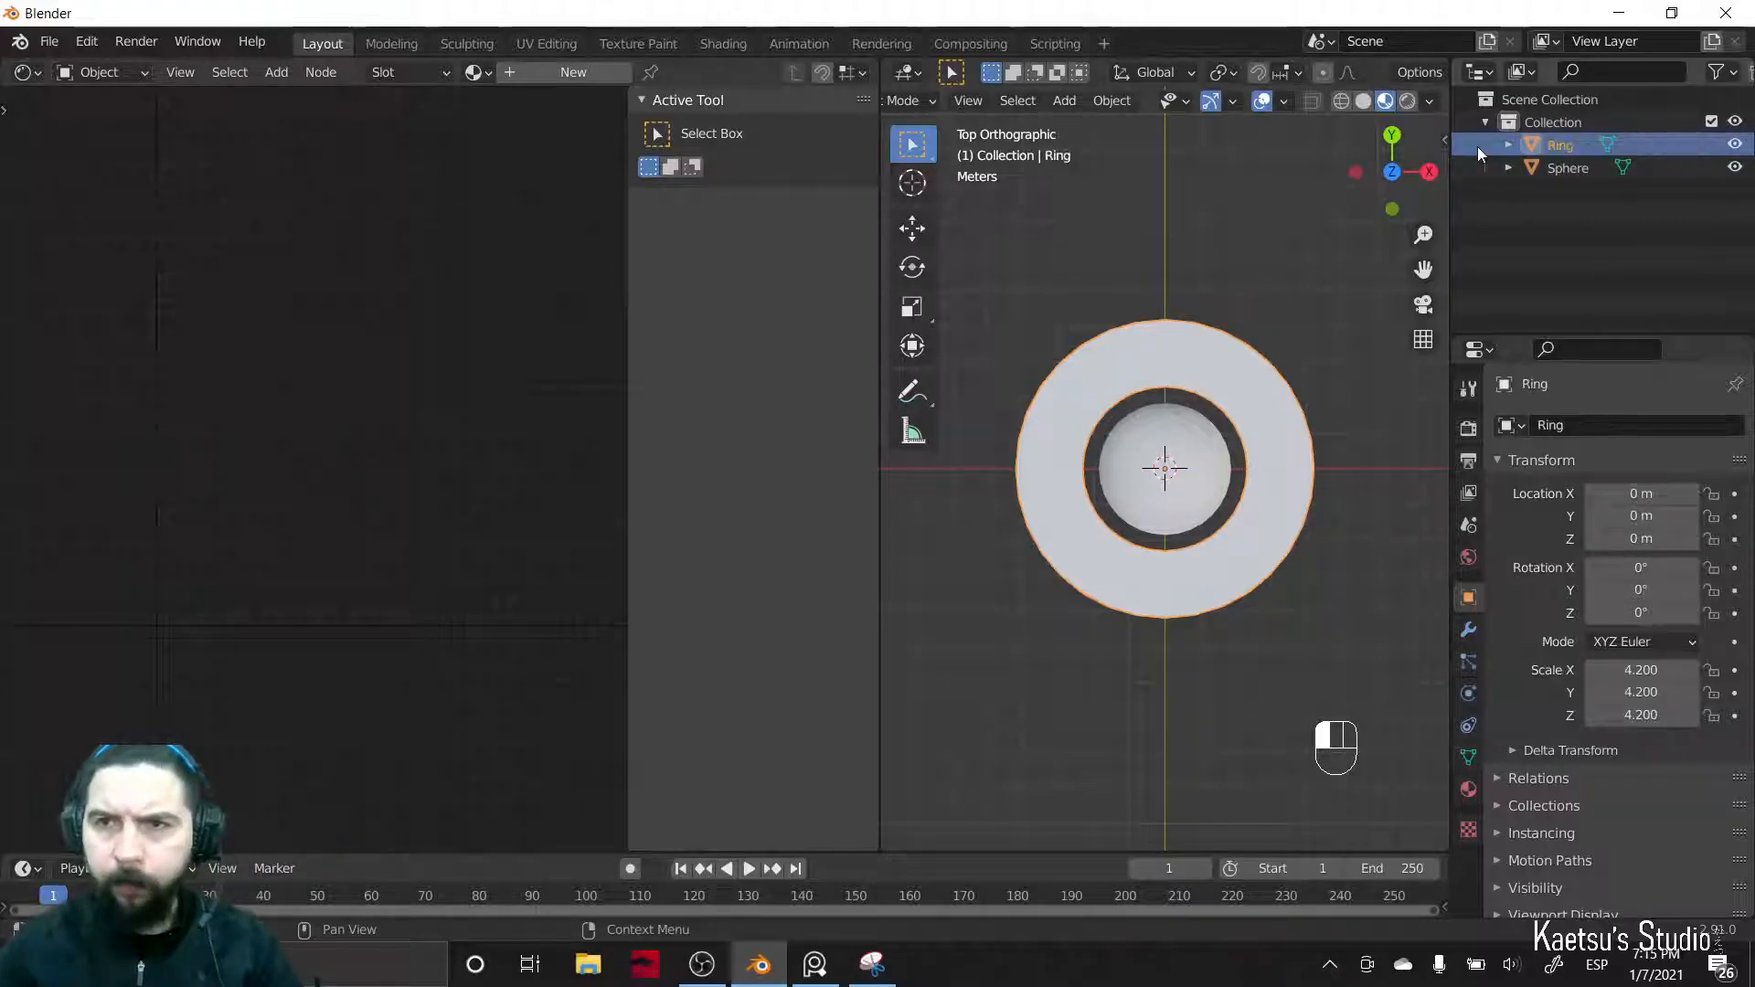
double_click(1556, 167)
text(Planet)
key(Return)
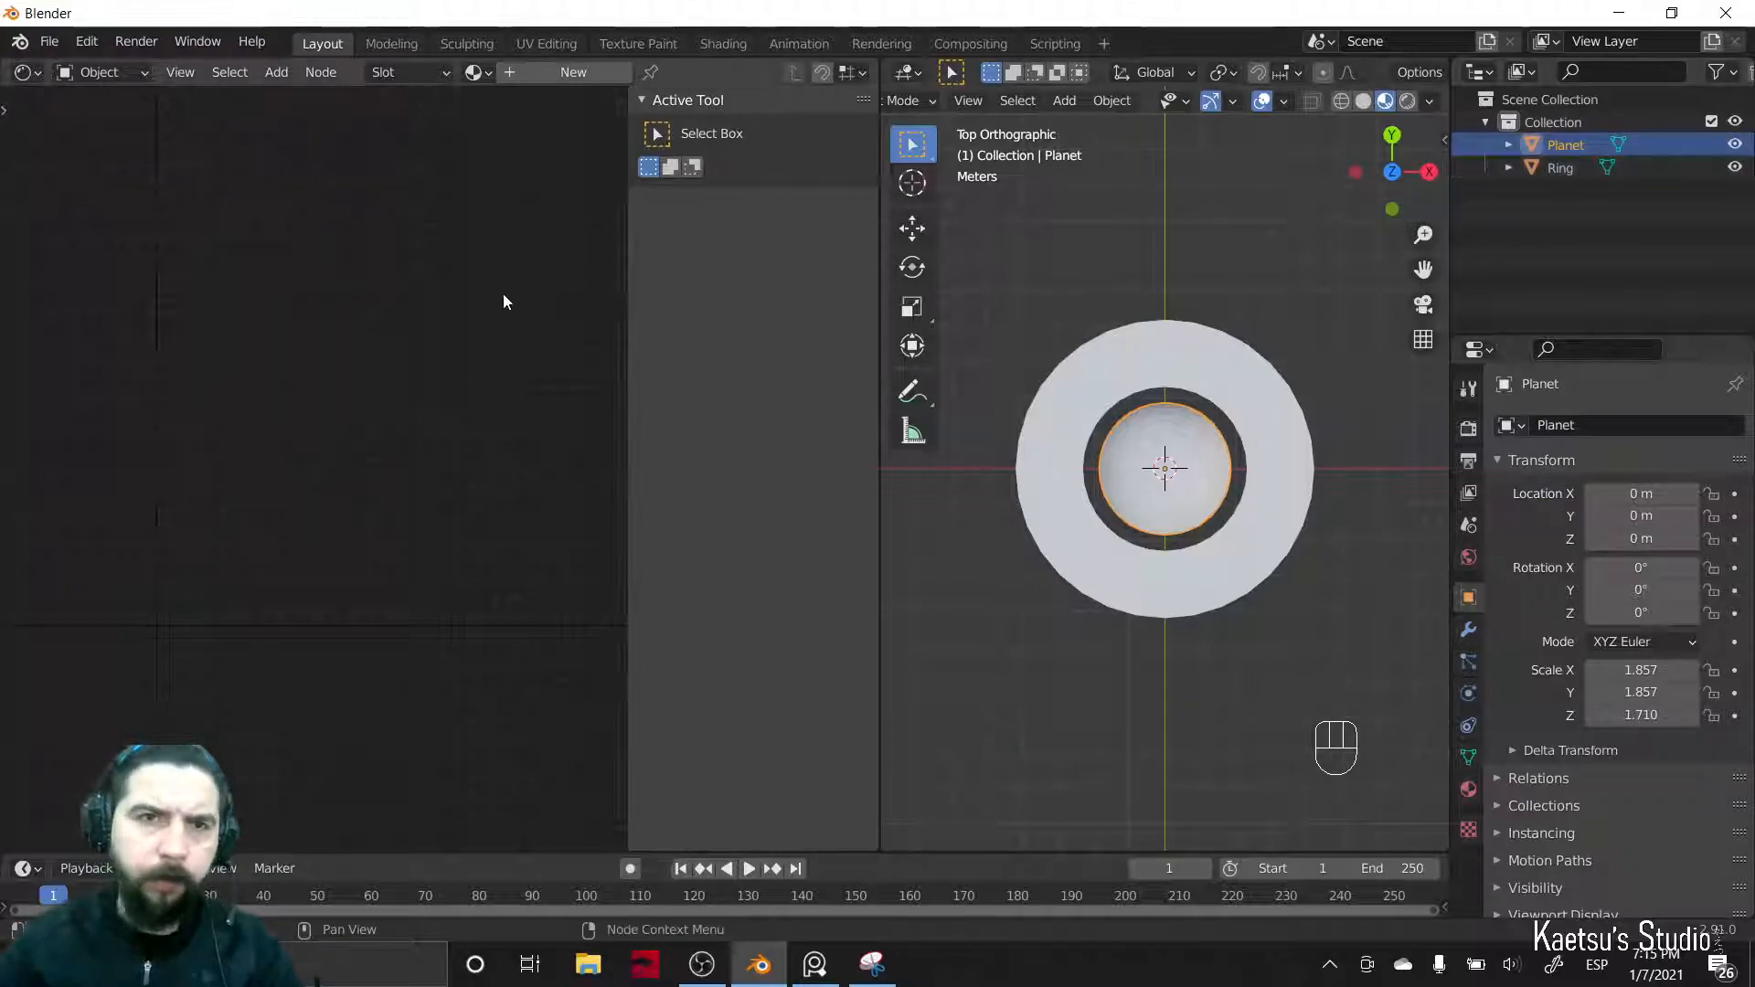
- Create a new material named Rings on the ring object and hide the node editor's sidebar
click(1111, 393)
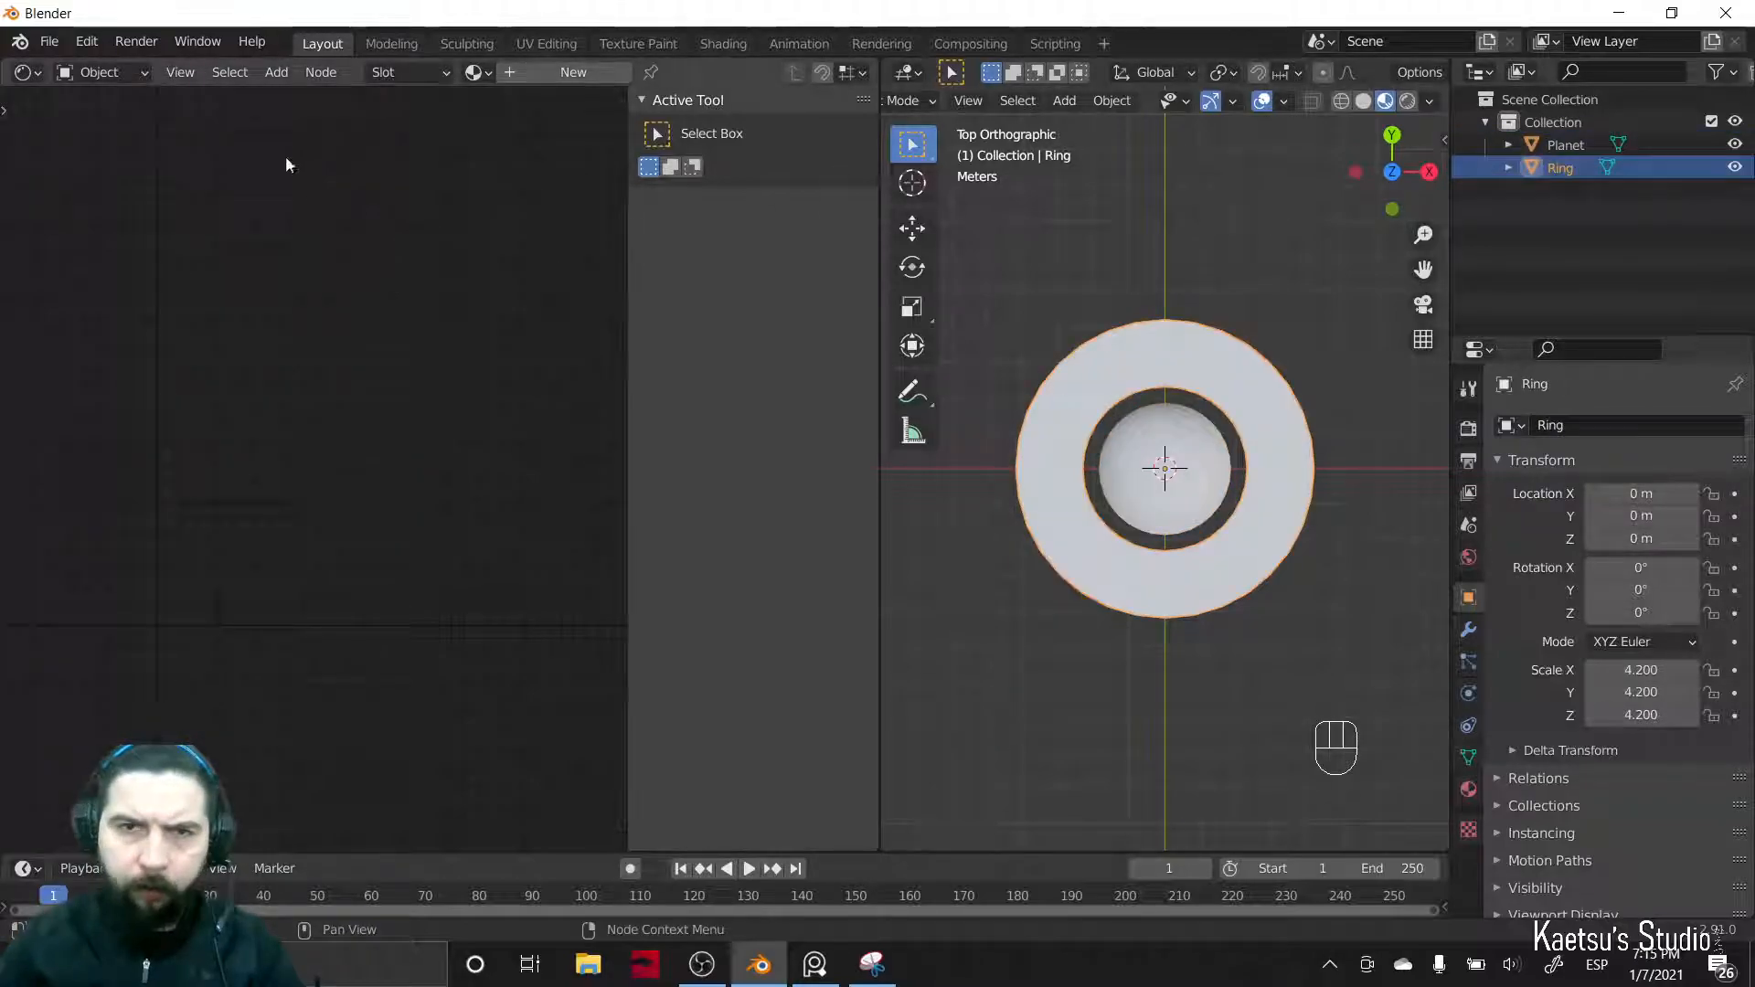
click(551, 73)
text(Riong)
key(BackSpace)
key(BackSpace)
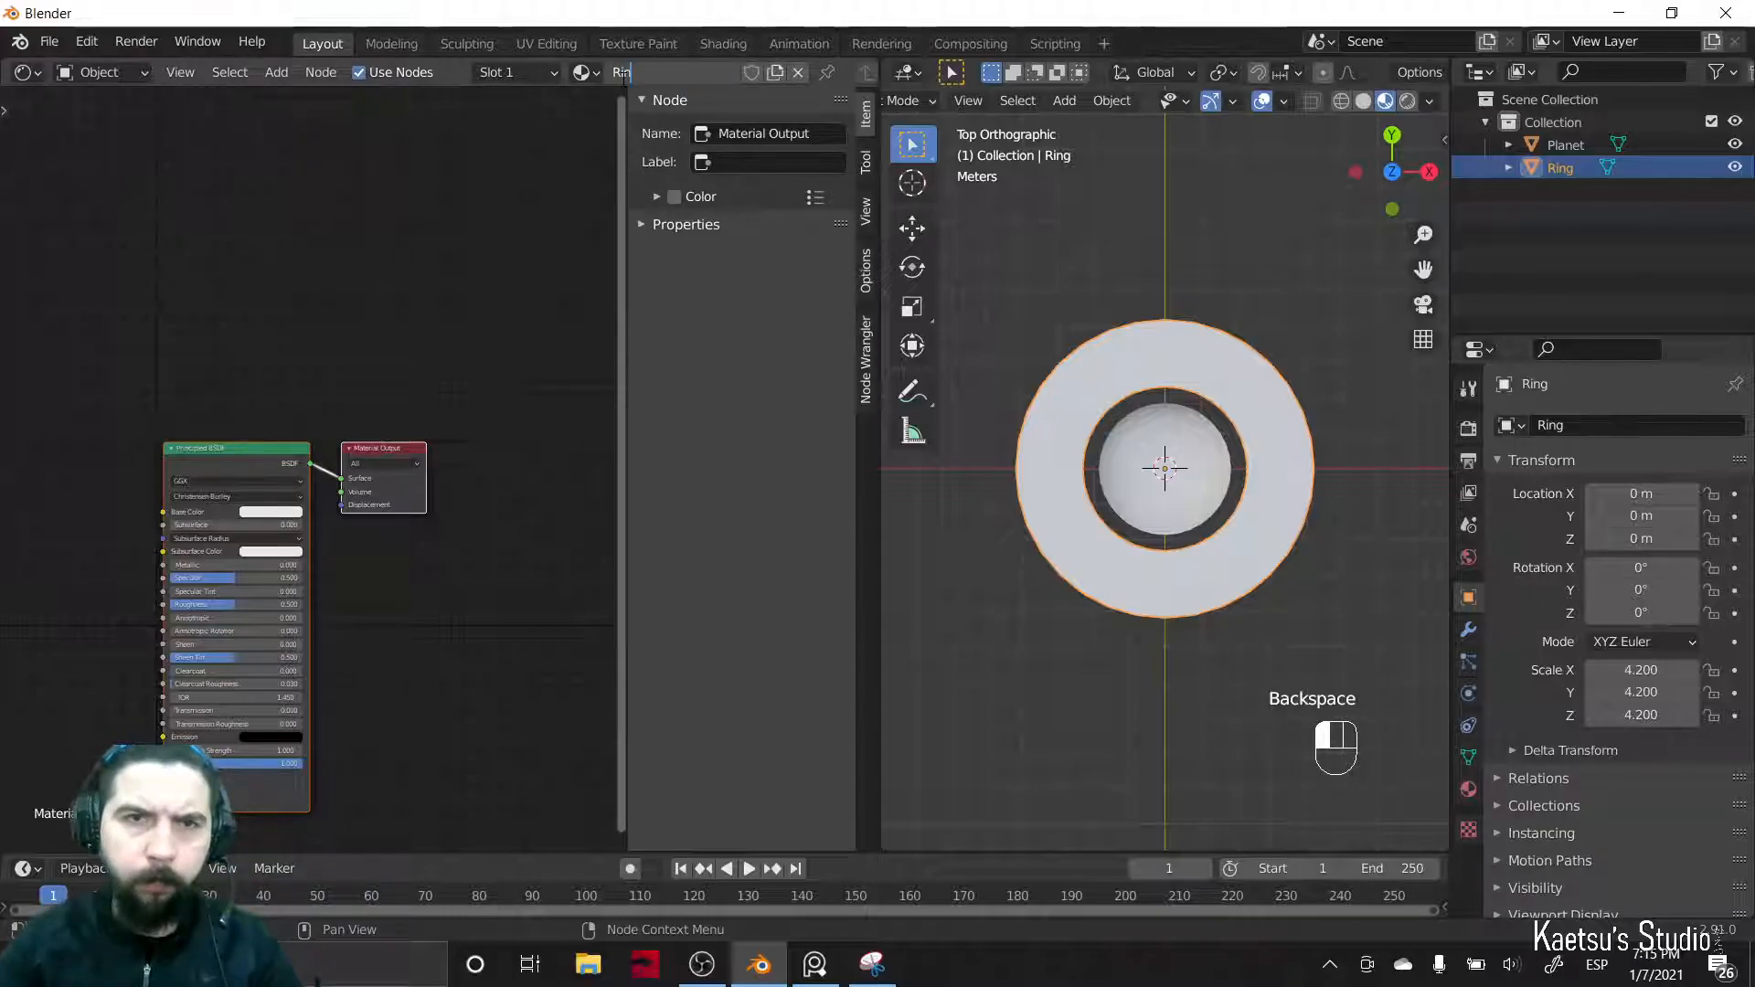
text(gs)
key(Return)
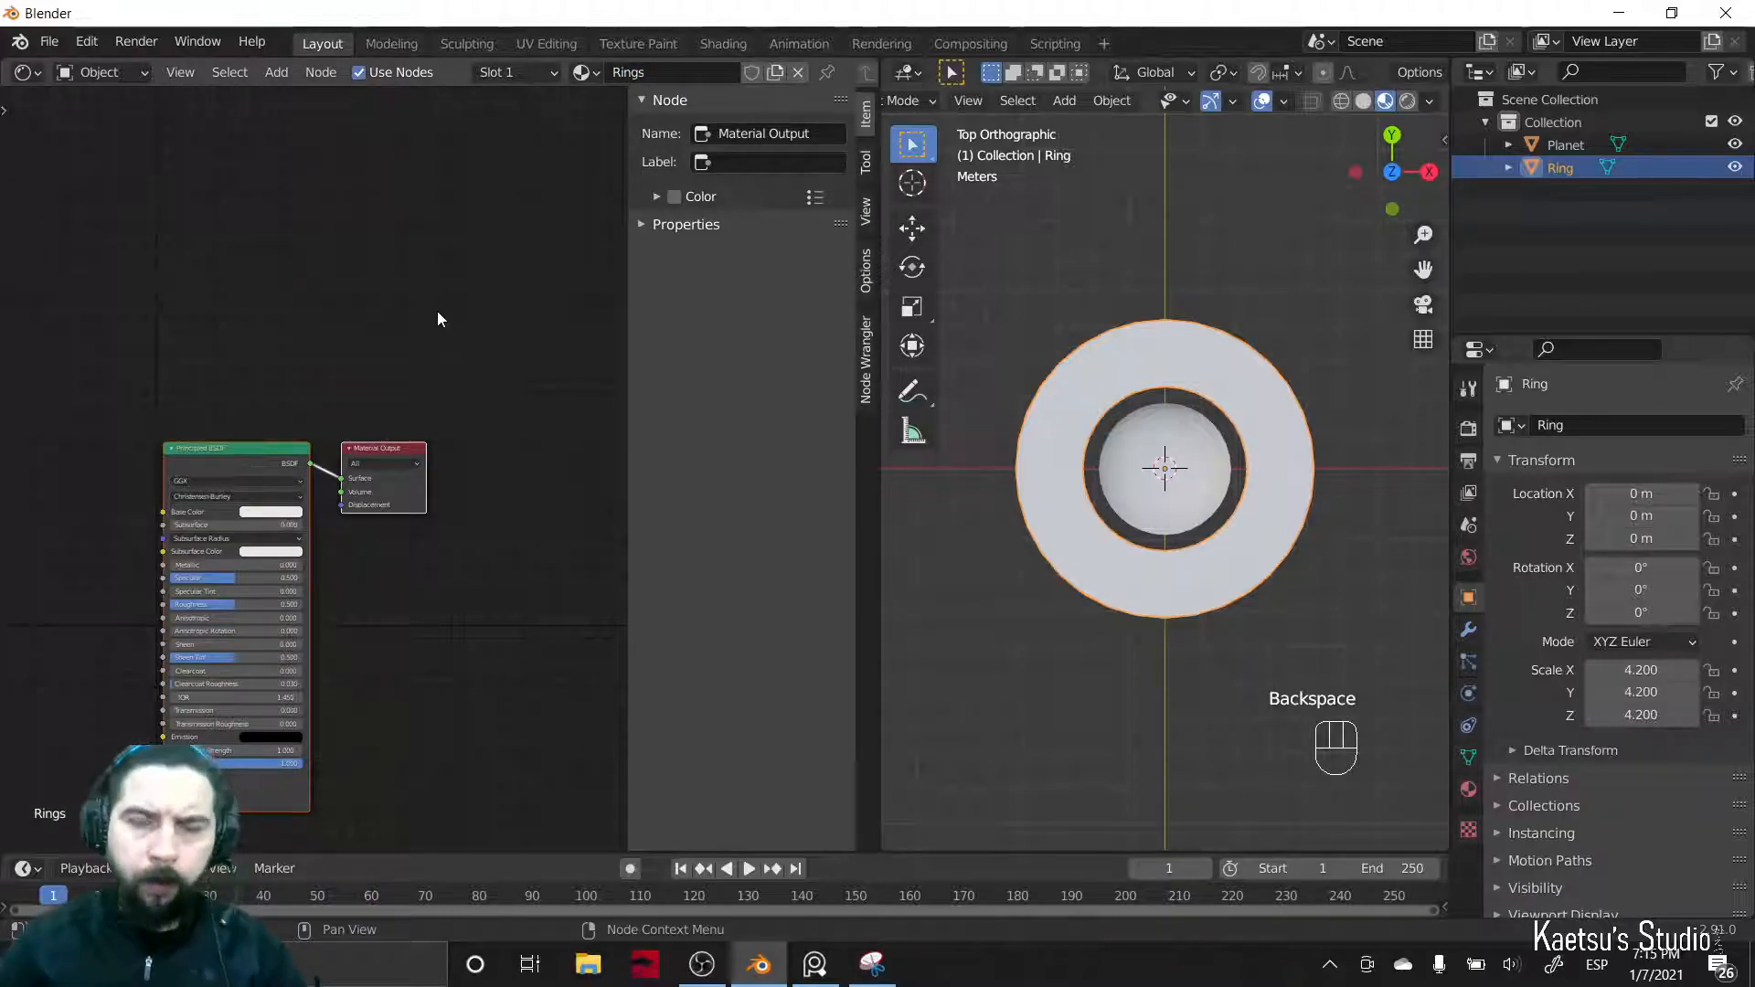
key(n)
middle_drag(290, 475, 570, 461)
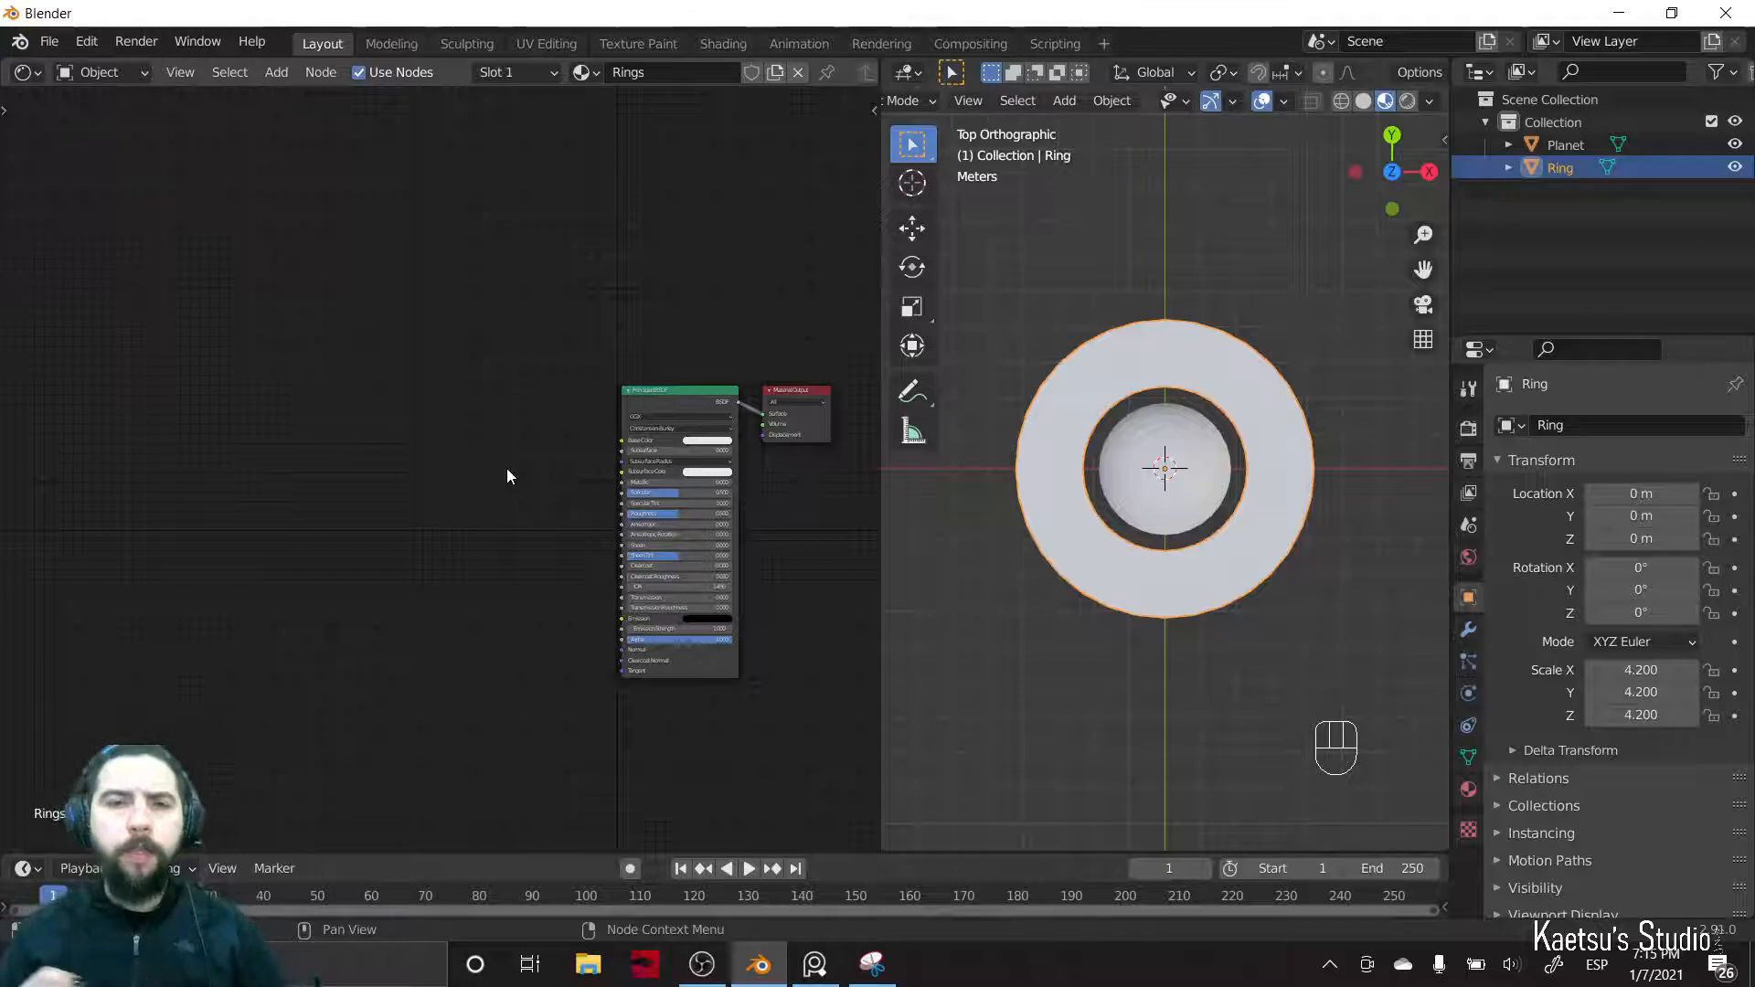
- Switch to the Saturn reference image to examine the ring and planet colors, and return to Blender
key(alt+Tab)
key(alt+Tab)
key(alt+Tab)
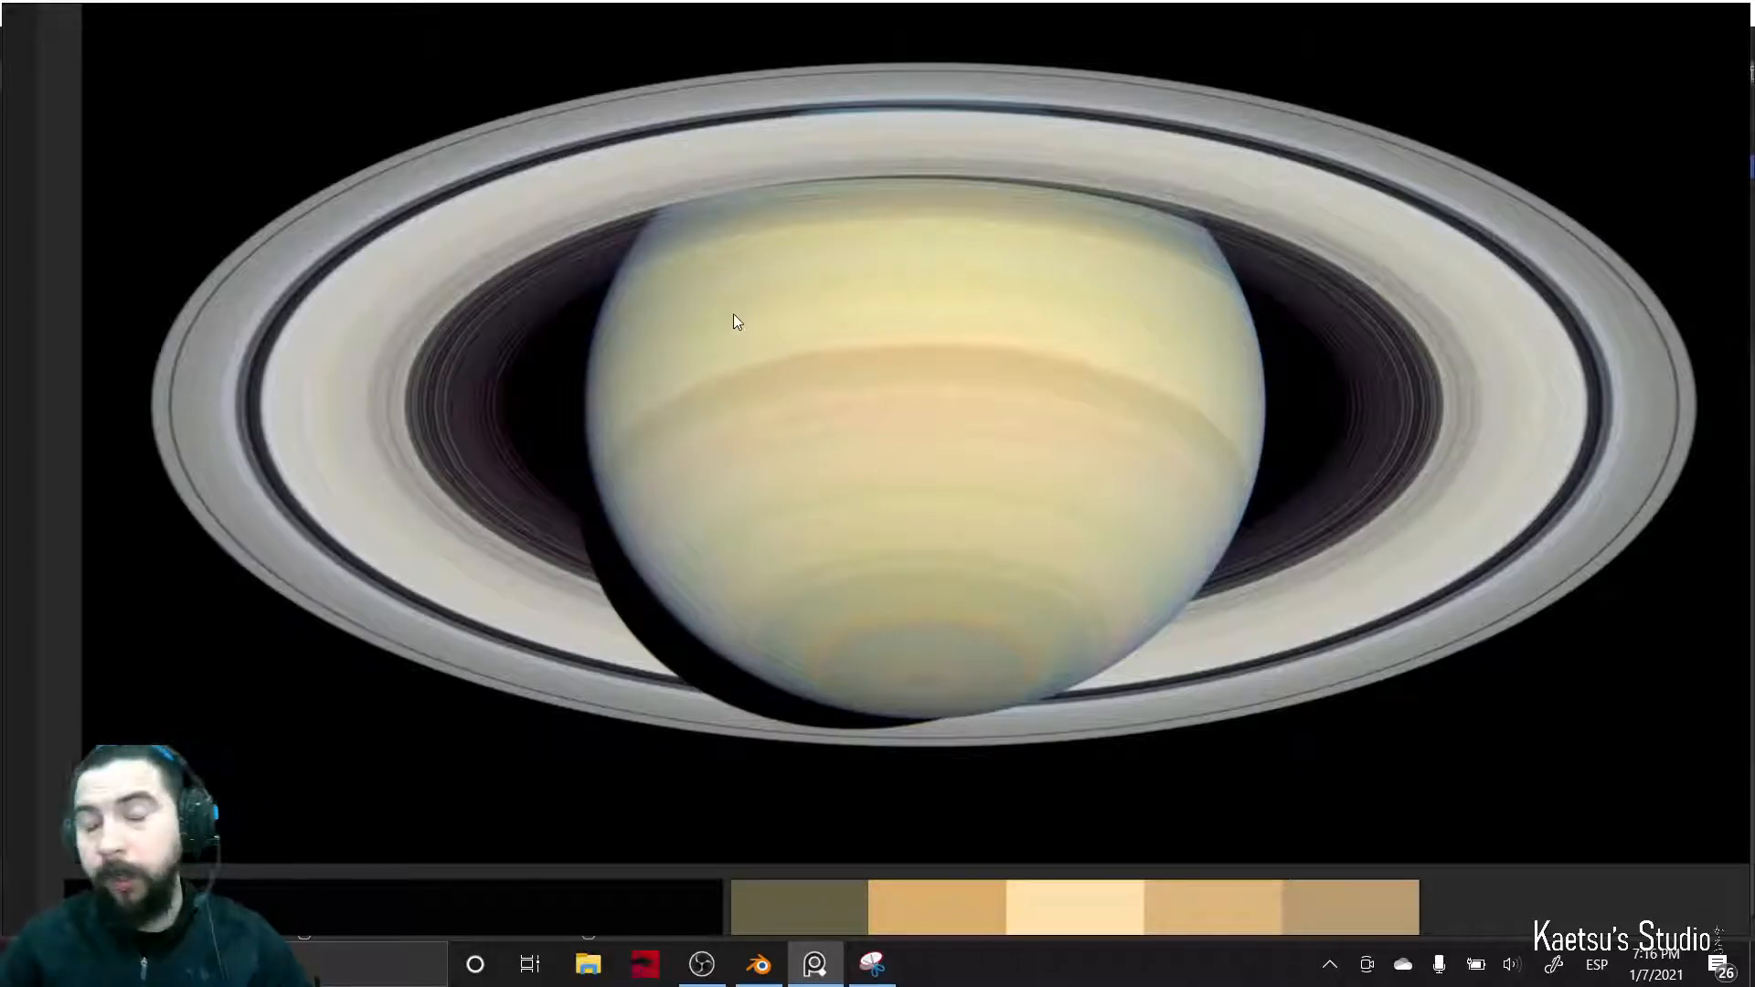
key(alt+Tab)
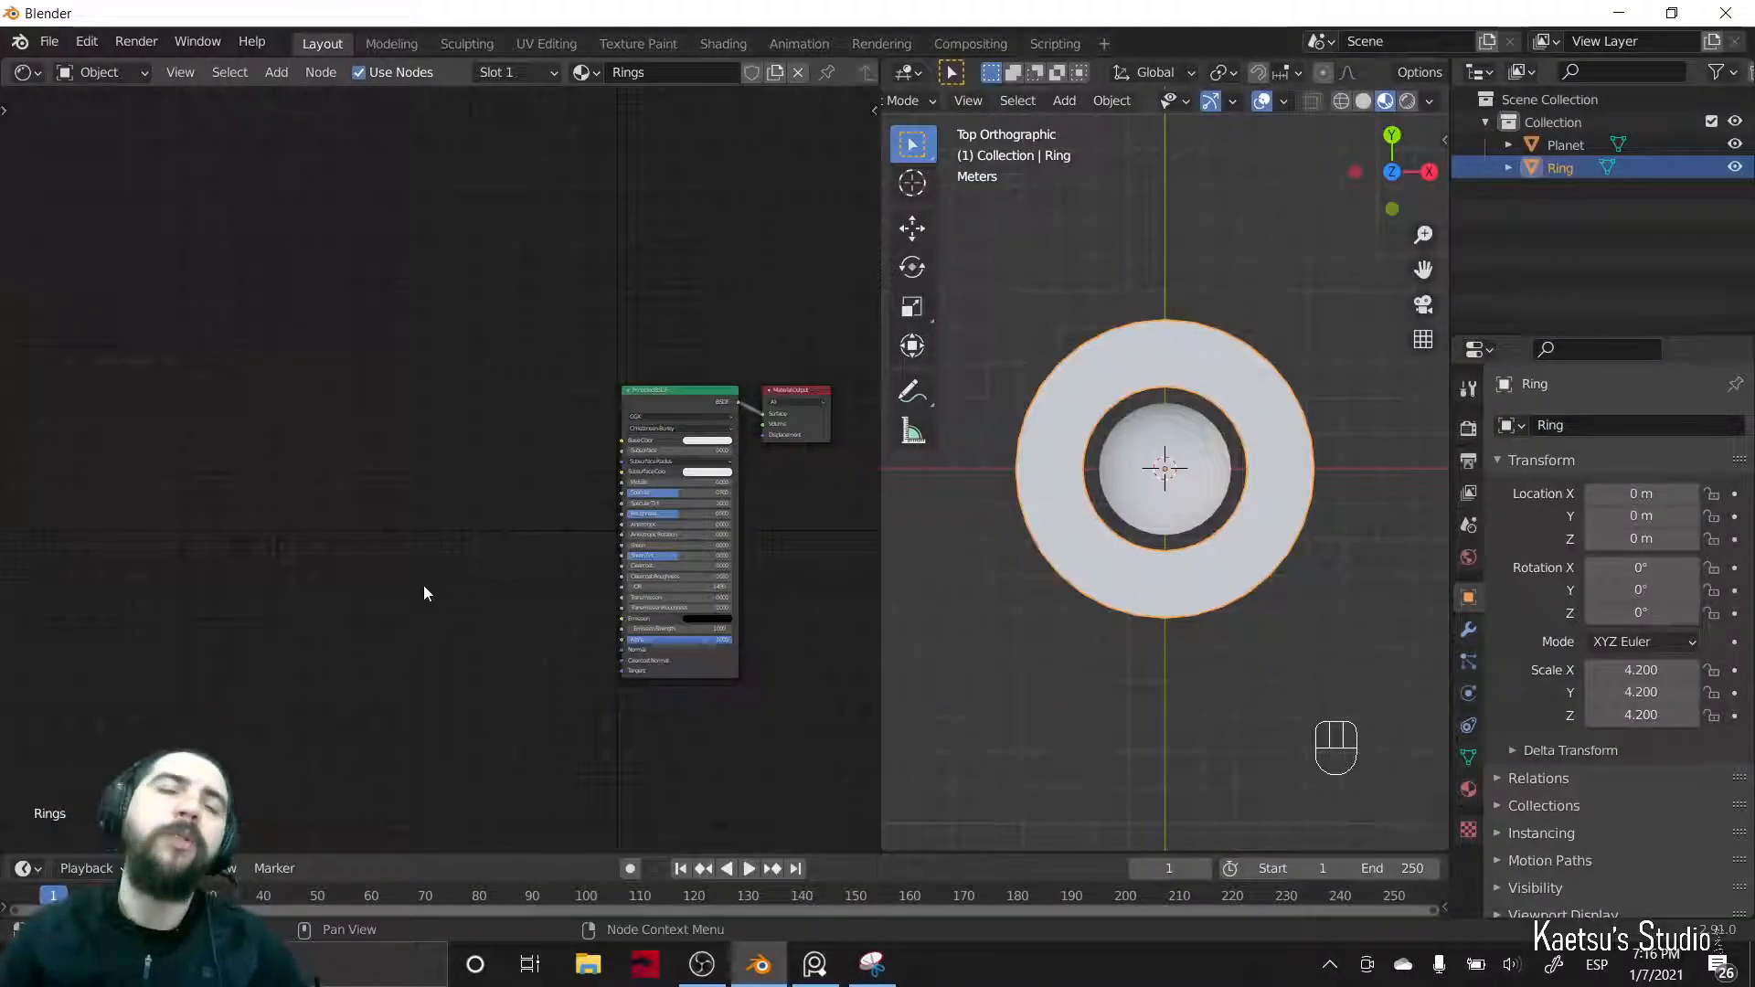
- Add a Gradient Texture node before the Principled BSDF and attach Texture Coordinate and Mapping nodes to it with Node Wrangler
scroll(424, 592, up, 1)
middle_drag(382, 541, 481, 529)
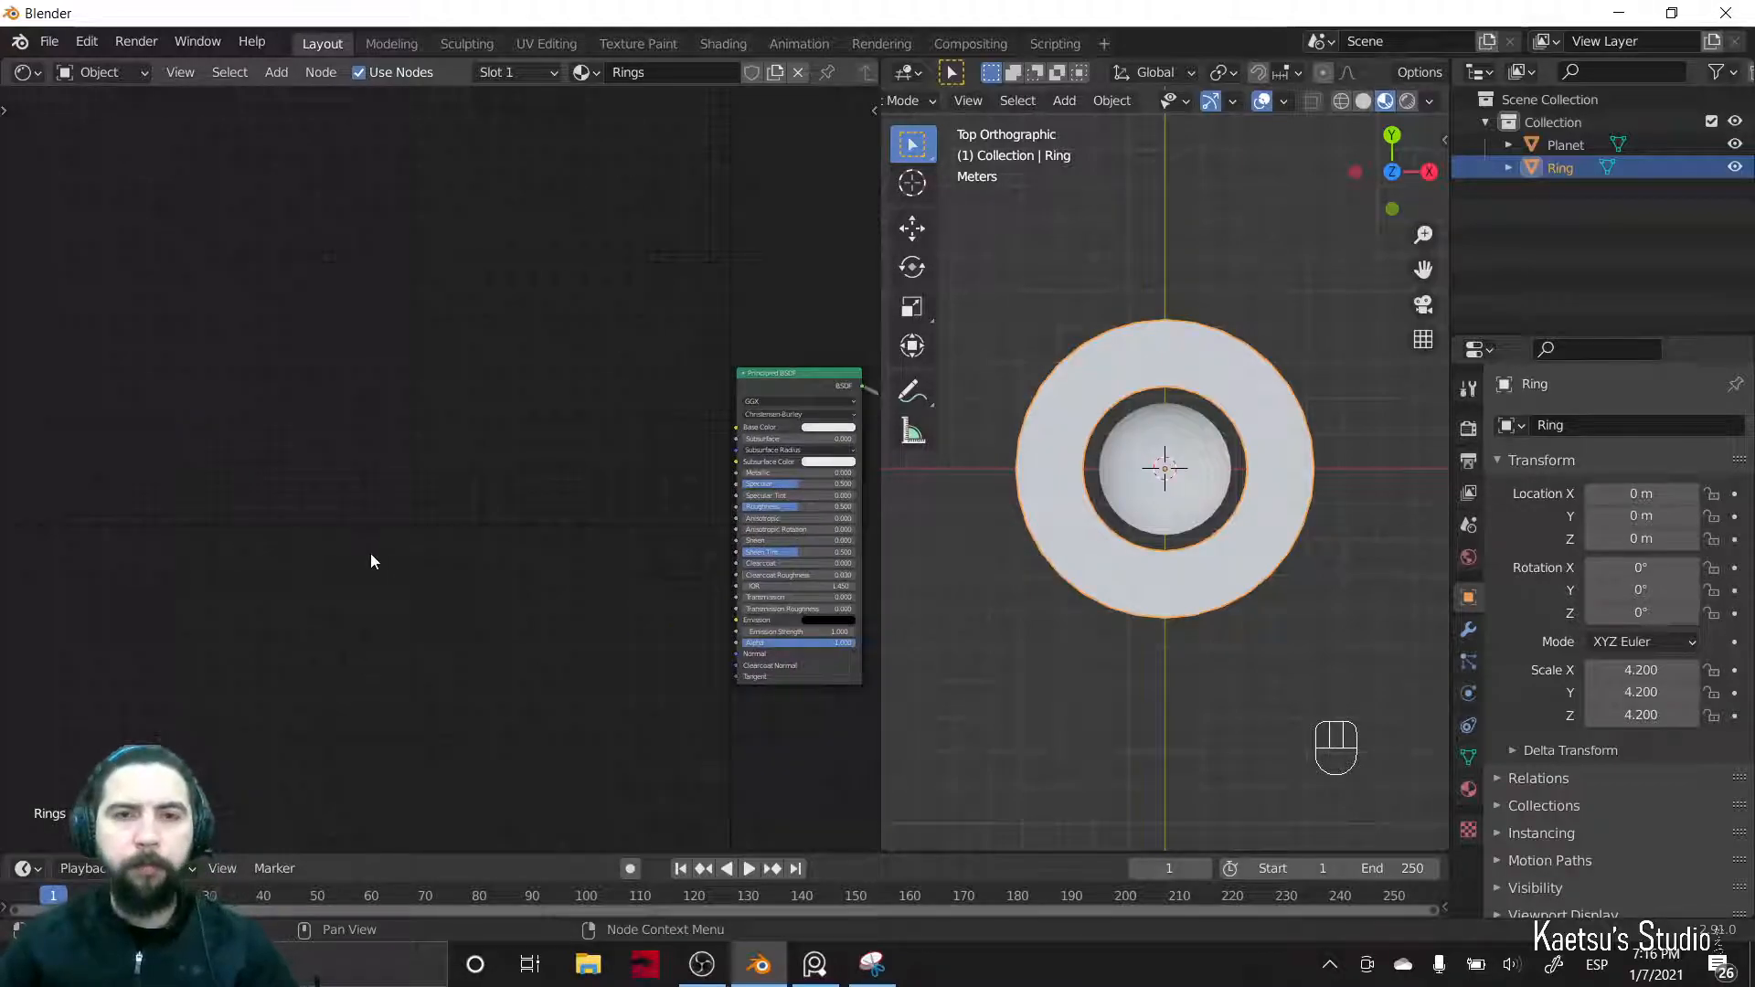
key(shift+a)
text(grad)
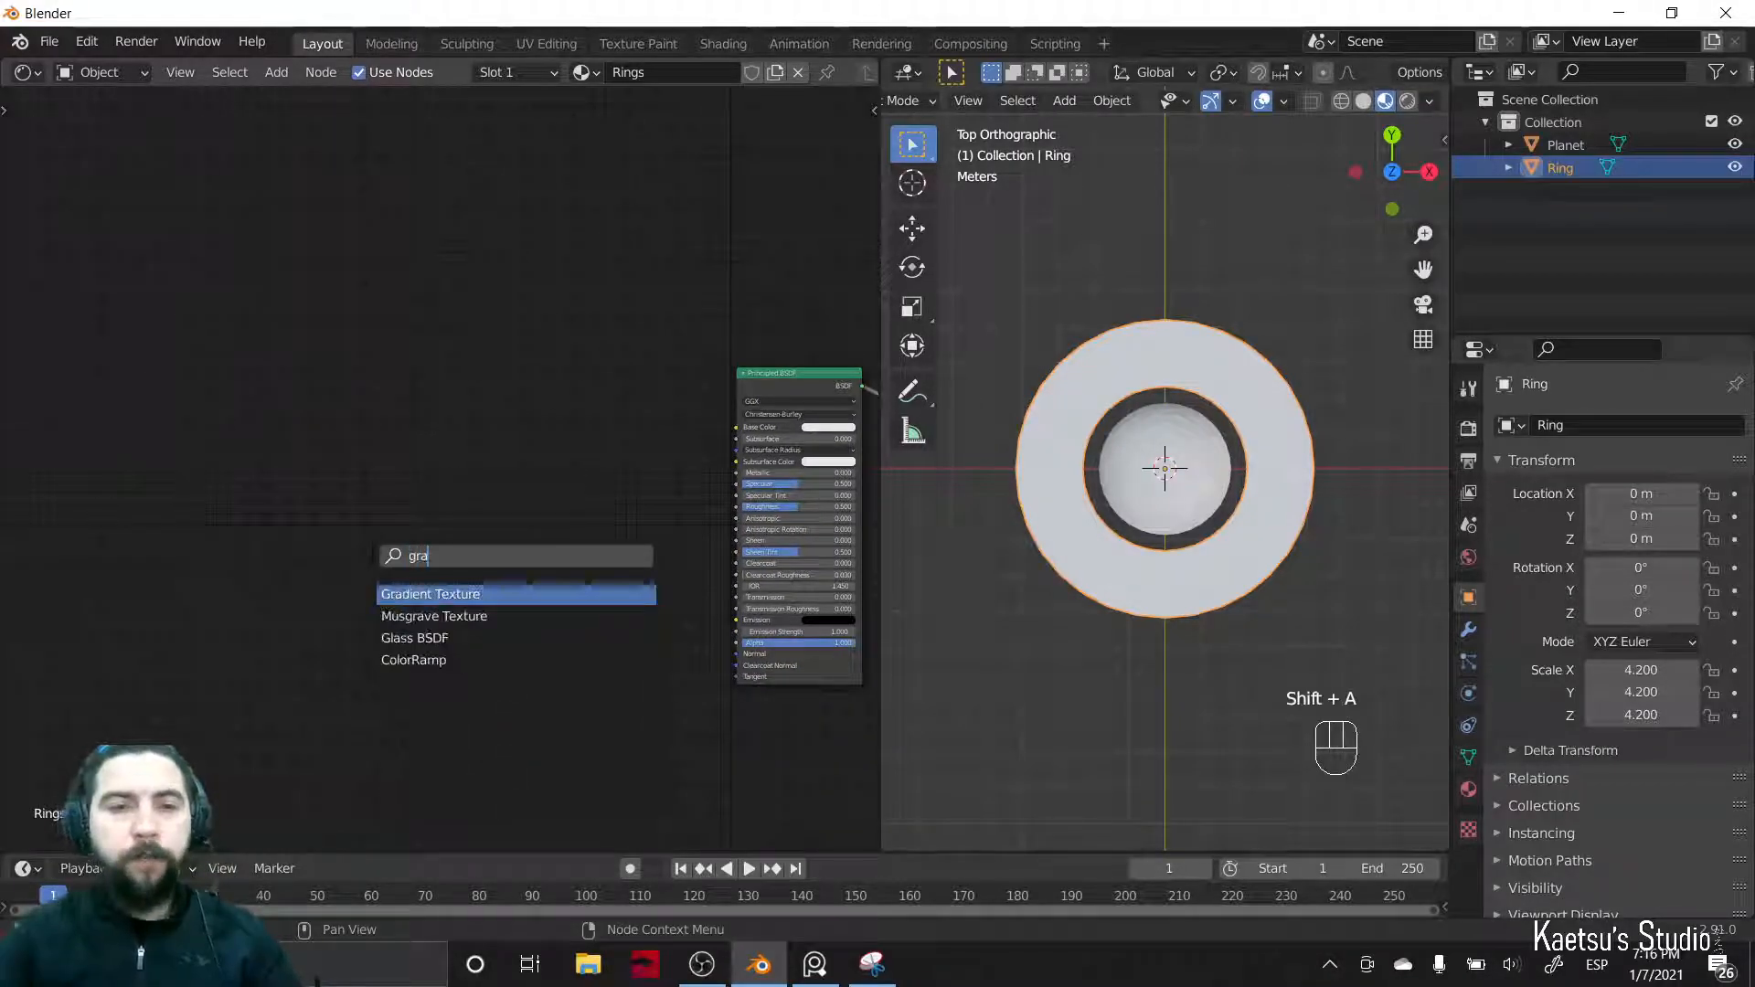
key(Return)
click(170, 489)
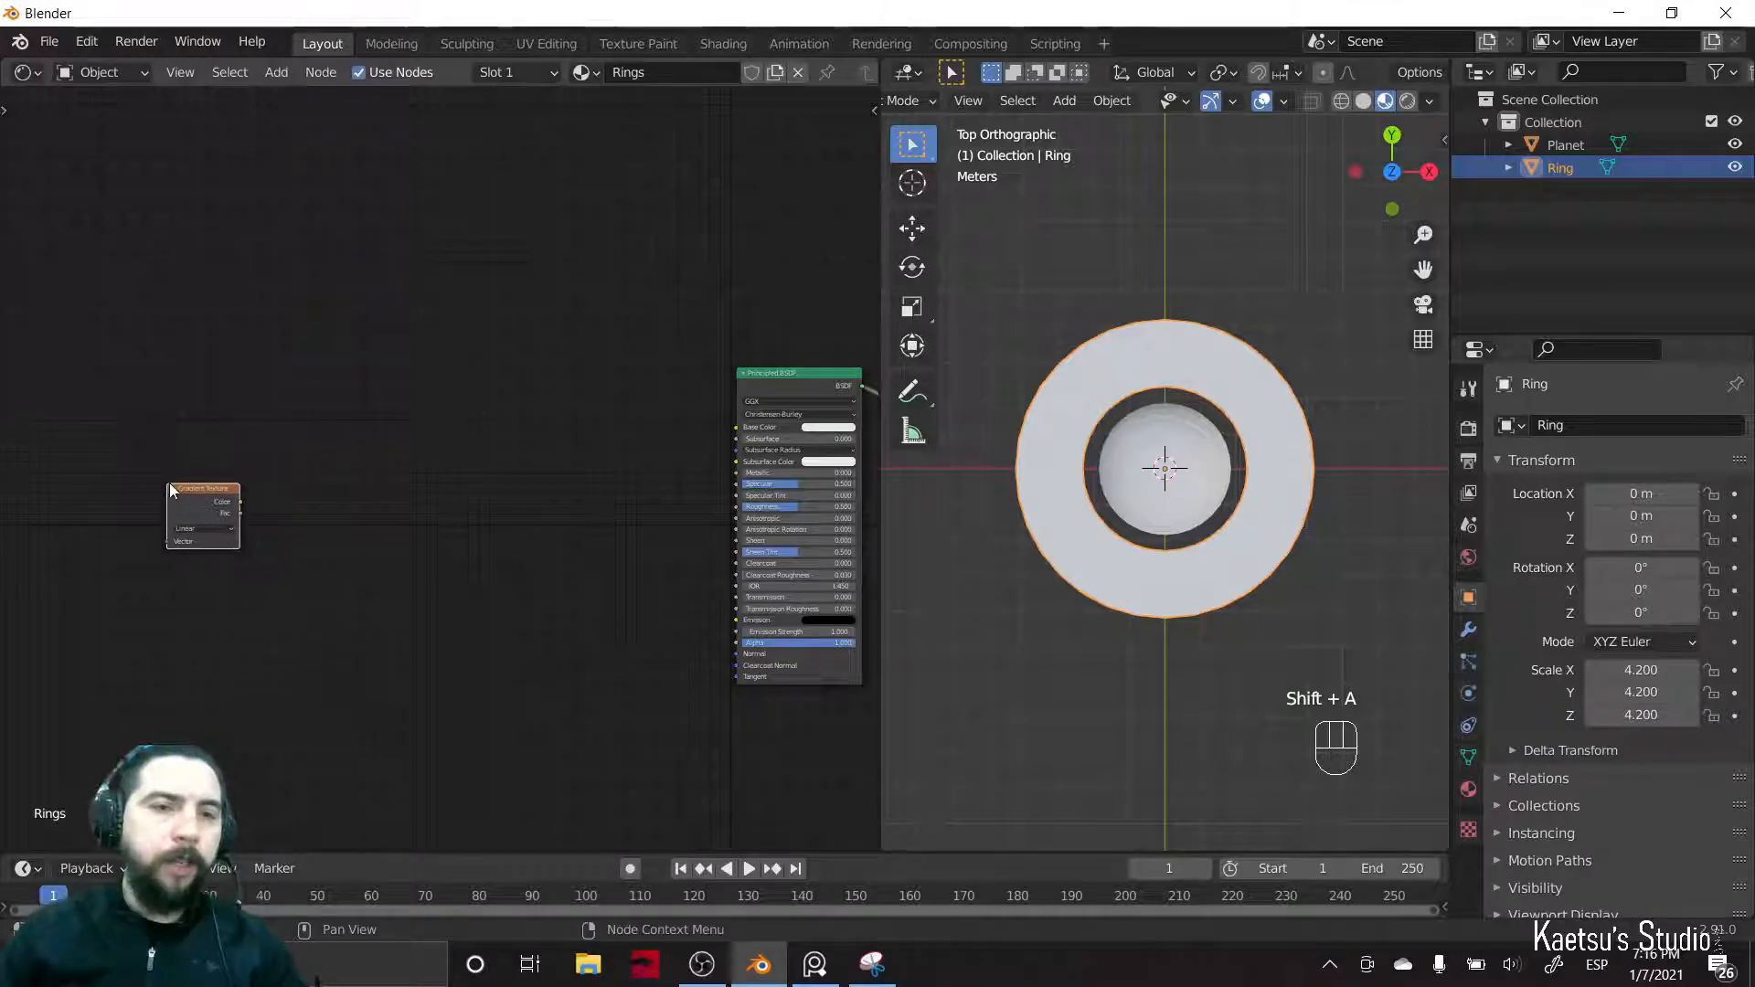
key(ctrl+t)
middle_drag(255, 571, 489, 523)
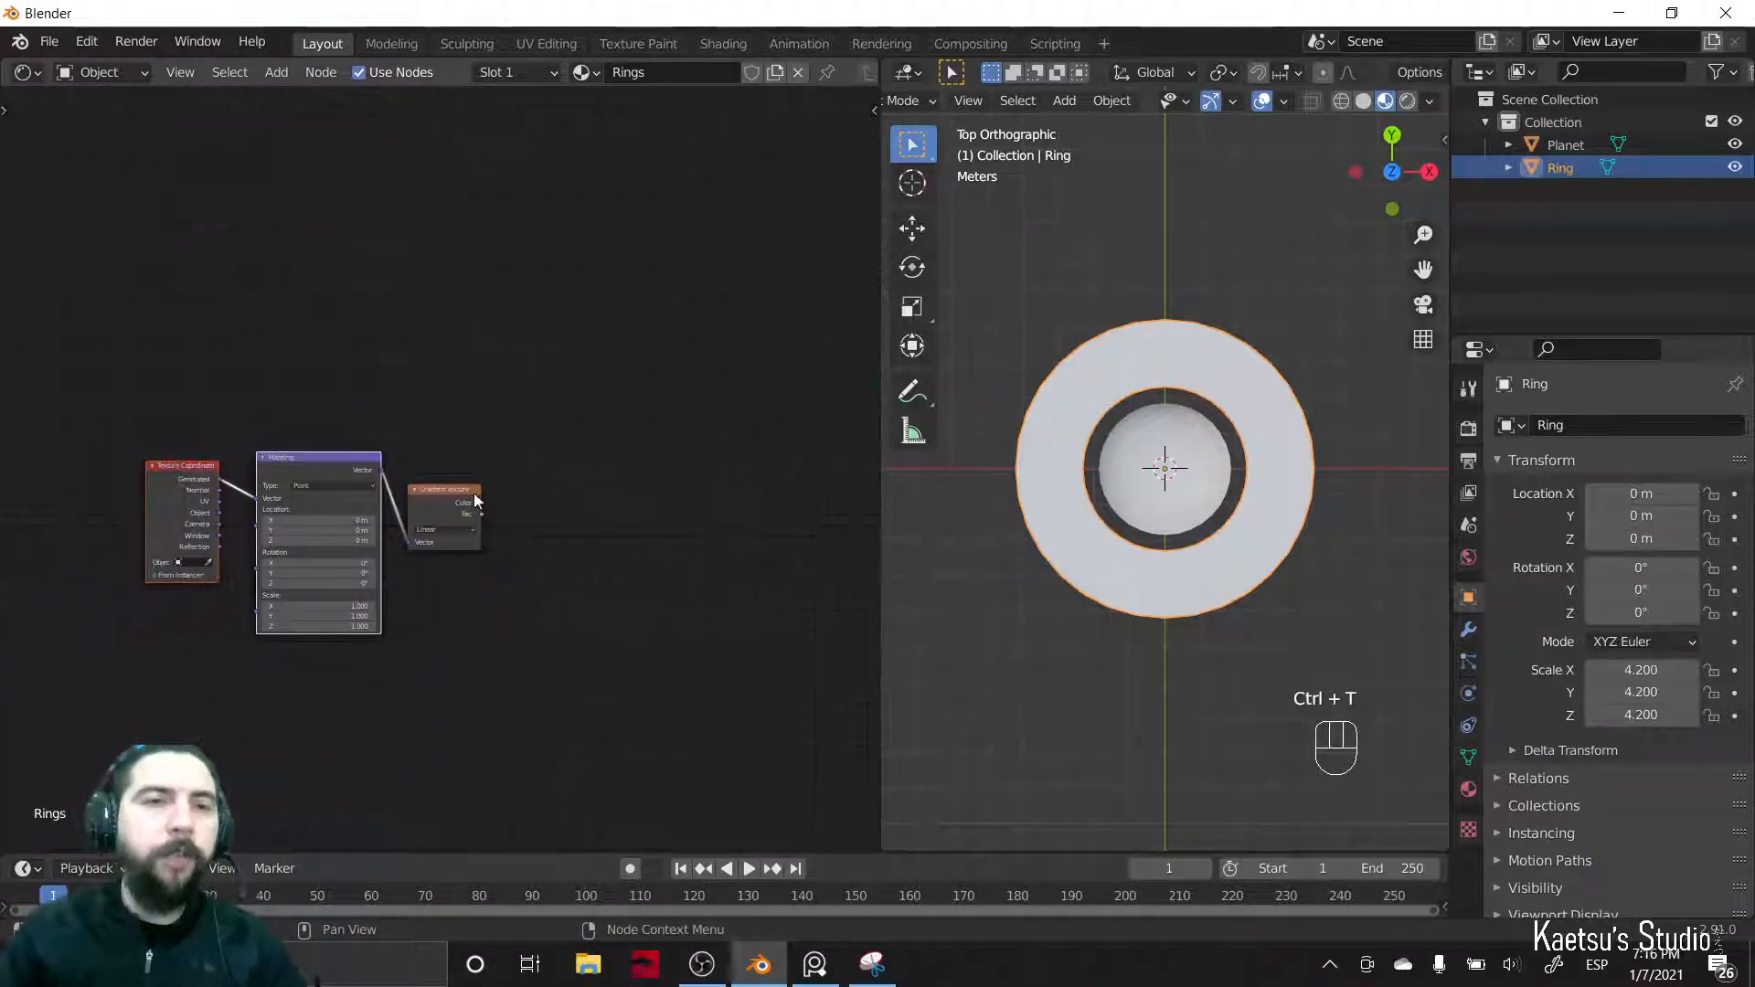
- Check in the add-on preferences, searching for "wran", whether Node Wrangler is enabled
click(91, 42)
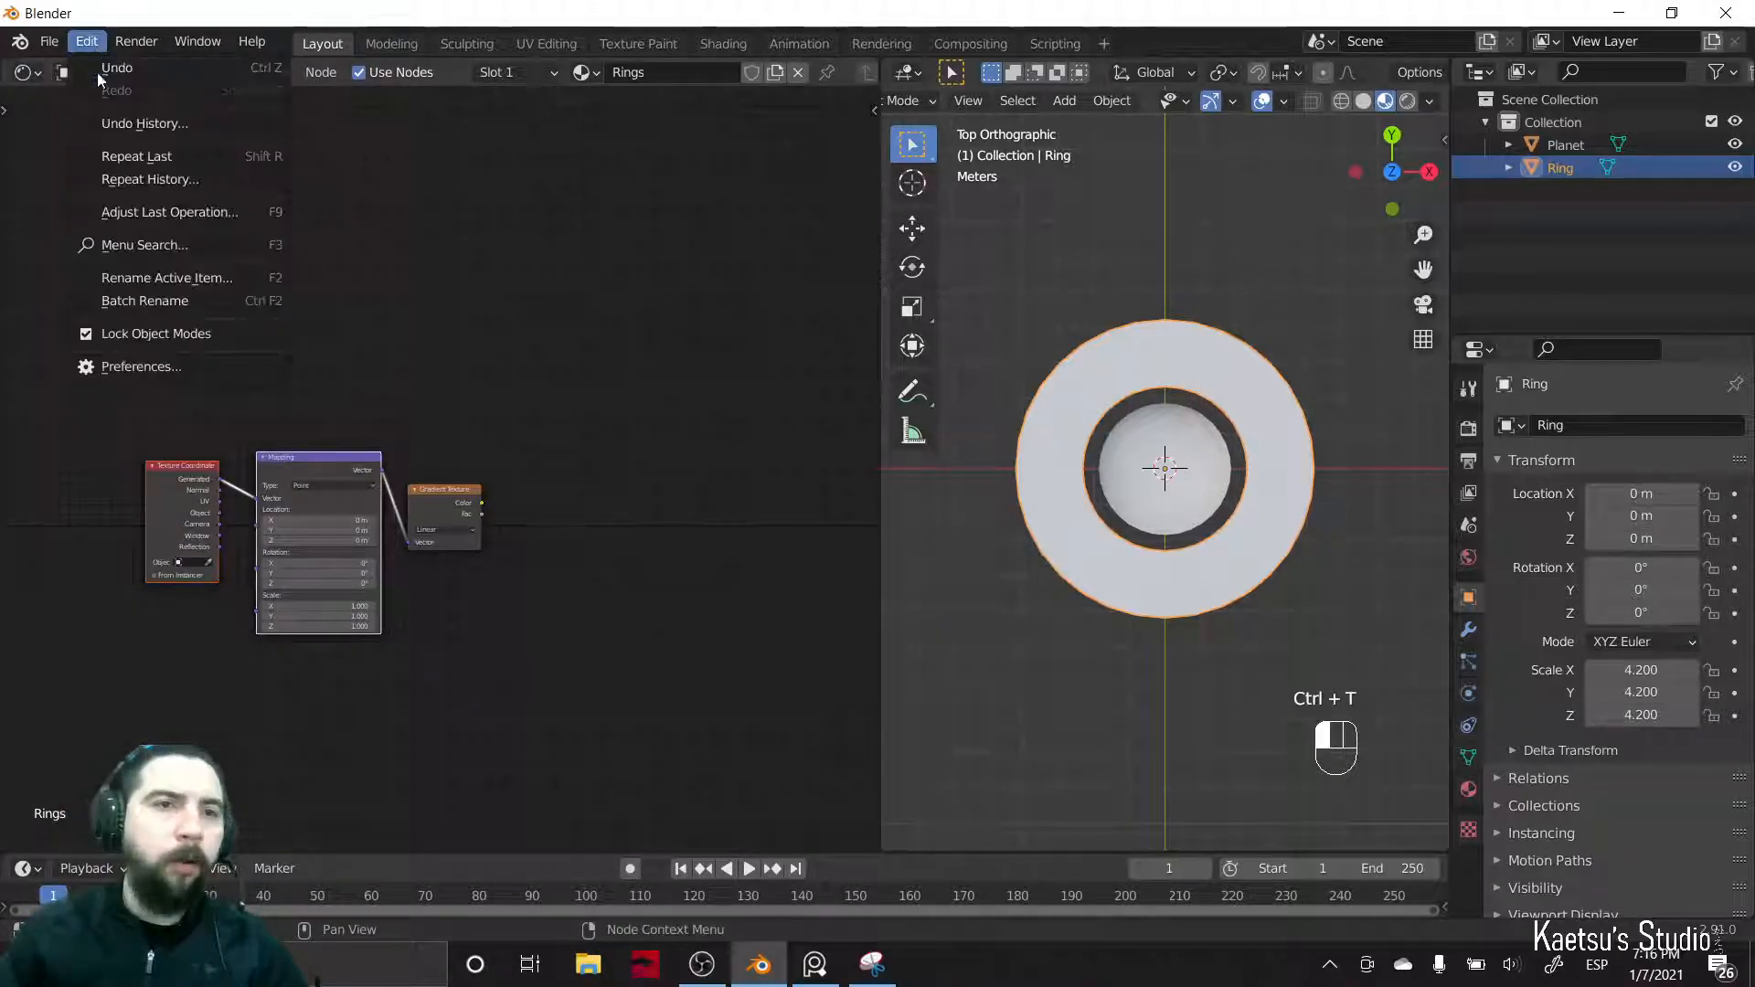
click(134, 368)
click(100, 321)
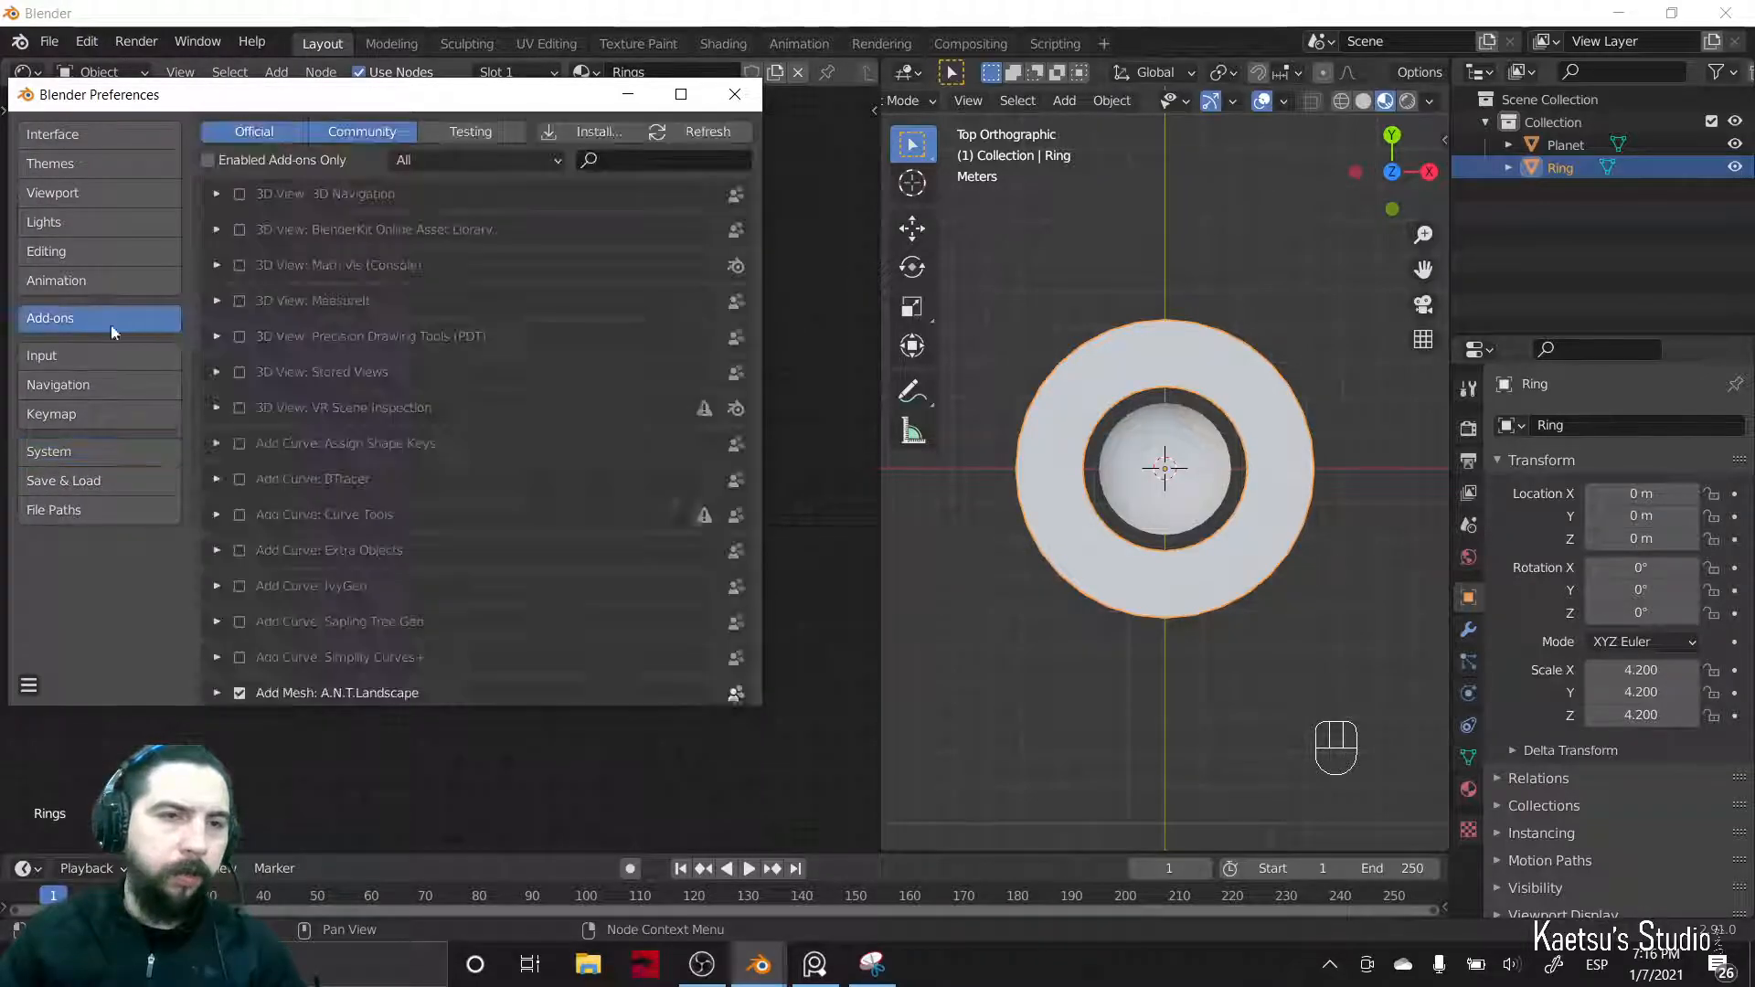
click(608, 161)
text(wran)
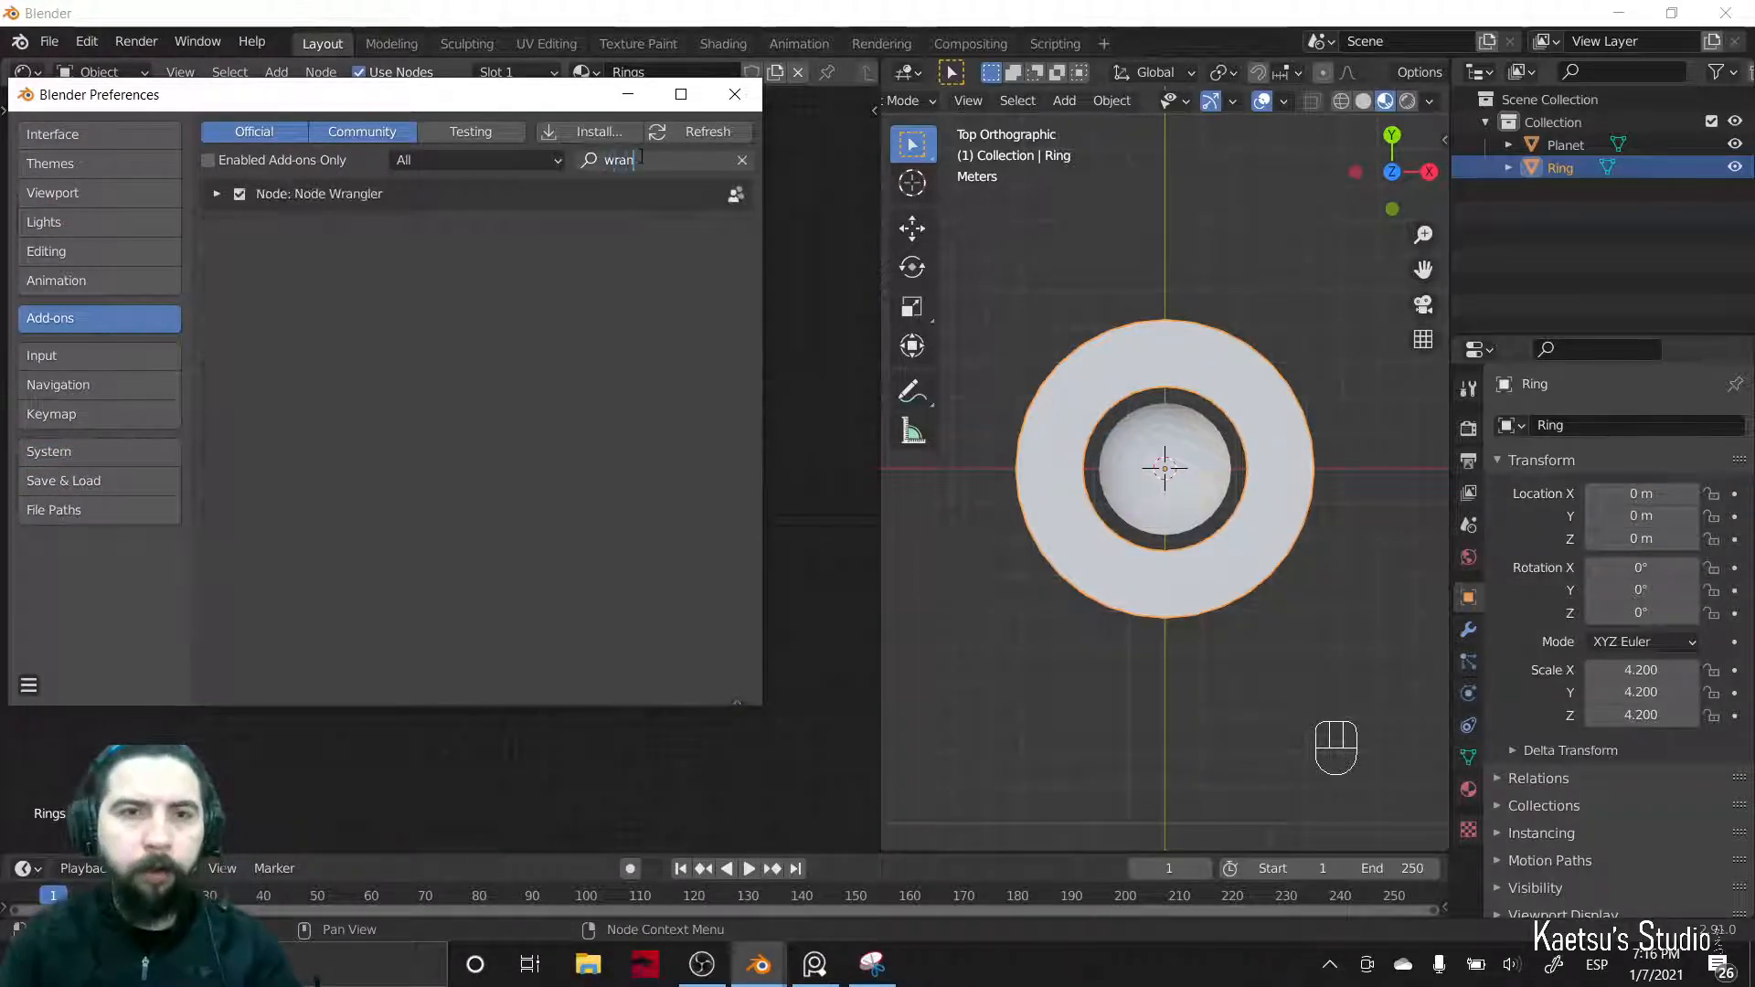
click(734, 94)
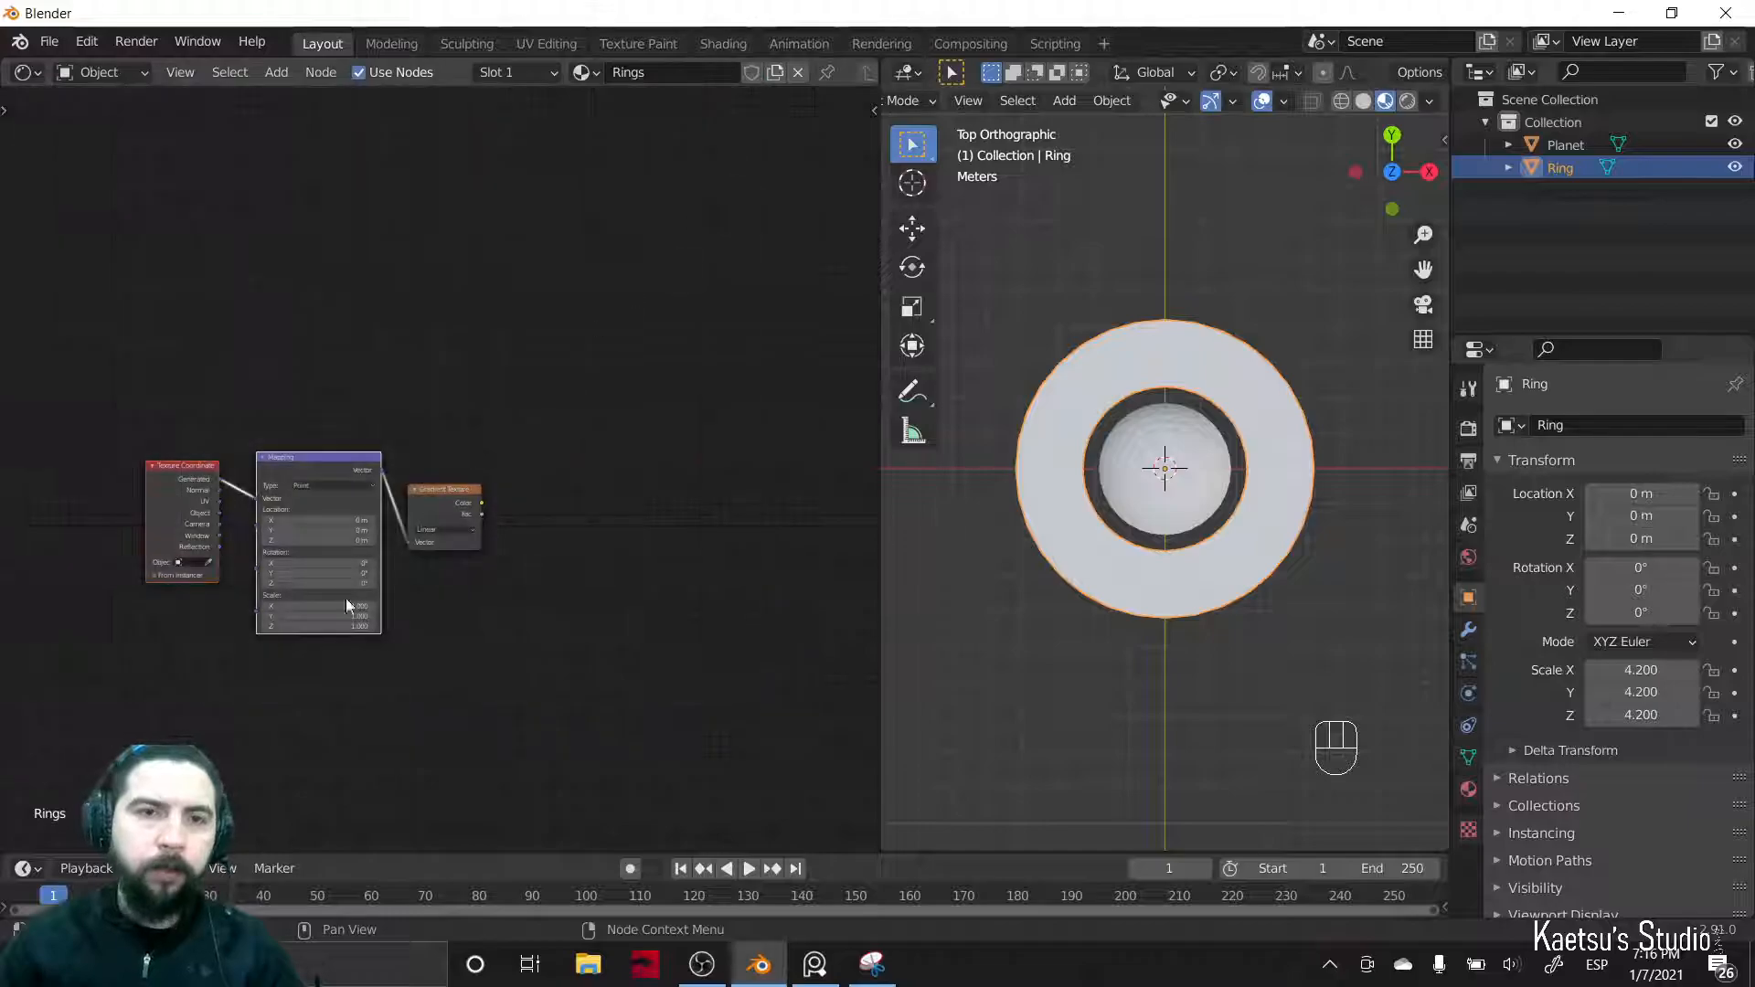
- Delete the Texture Coordinate and Mapping nodes and regenerate them for the Gradient Texture with Node Wrangler
drag(153, 428, 314, 539)
key(Delete)
click(411, 503)
key(ctrl+t)
scroll(301, 612, up, 3)
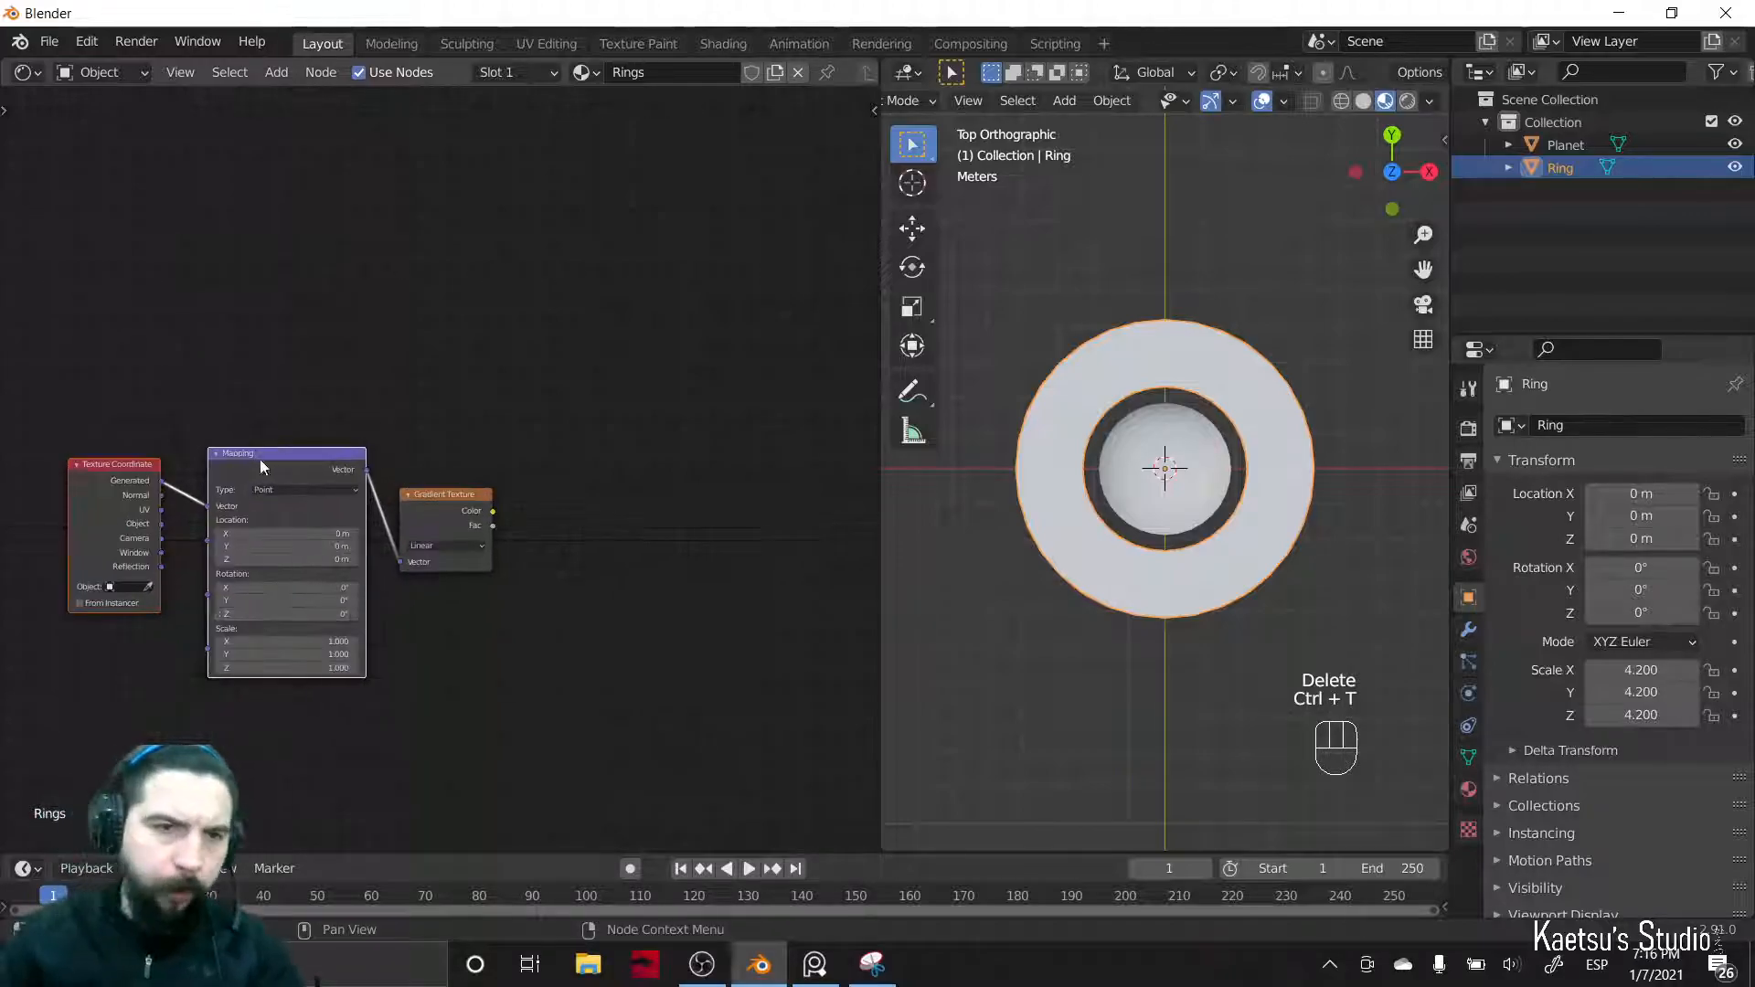
- Preview the Gradient Texture's output directly on the ring and set its gradient type to Spherical
middle_drag(699, 571, 492, 490)
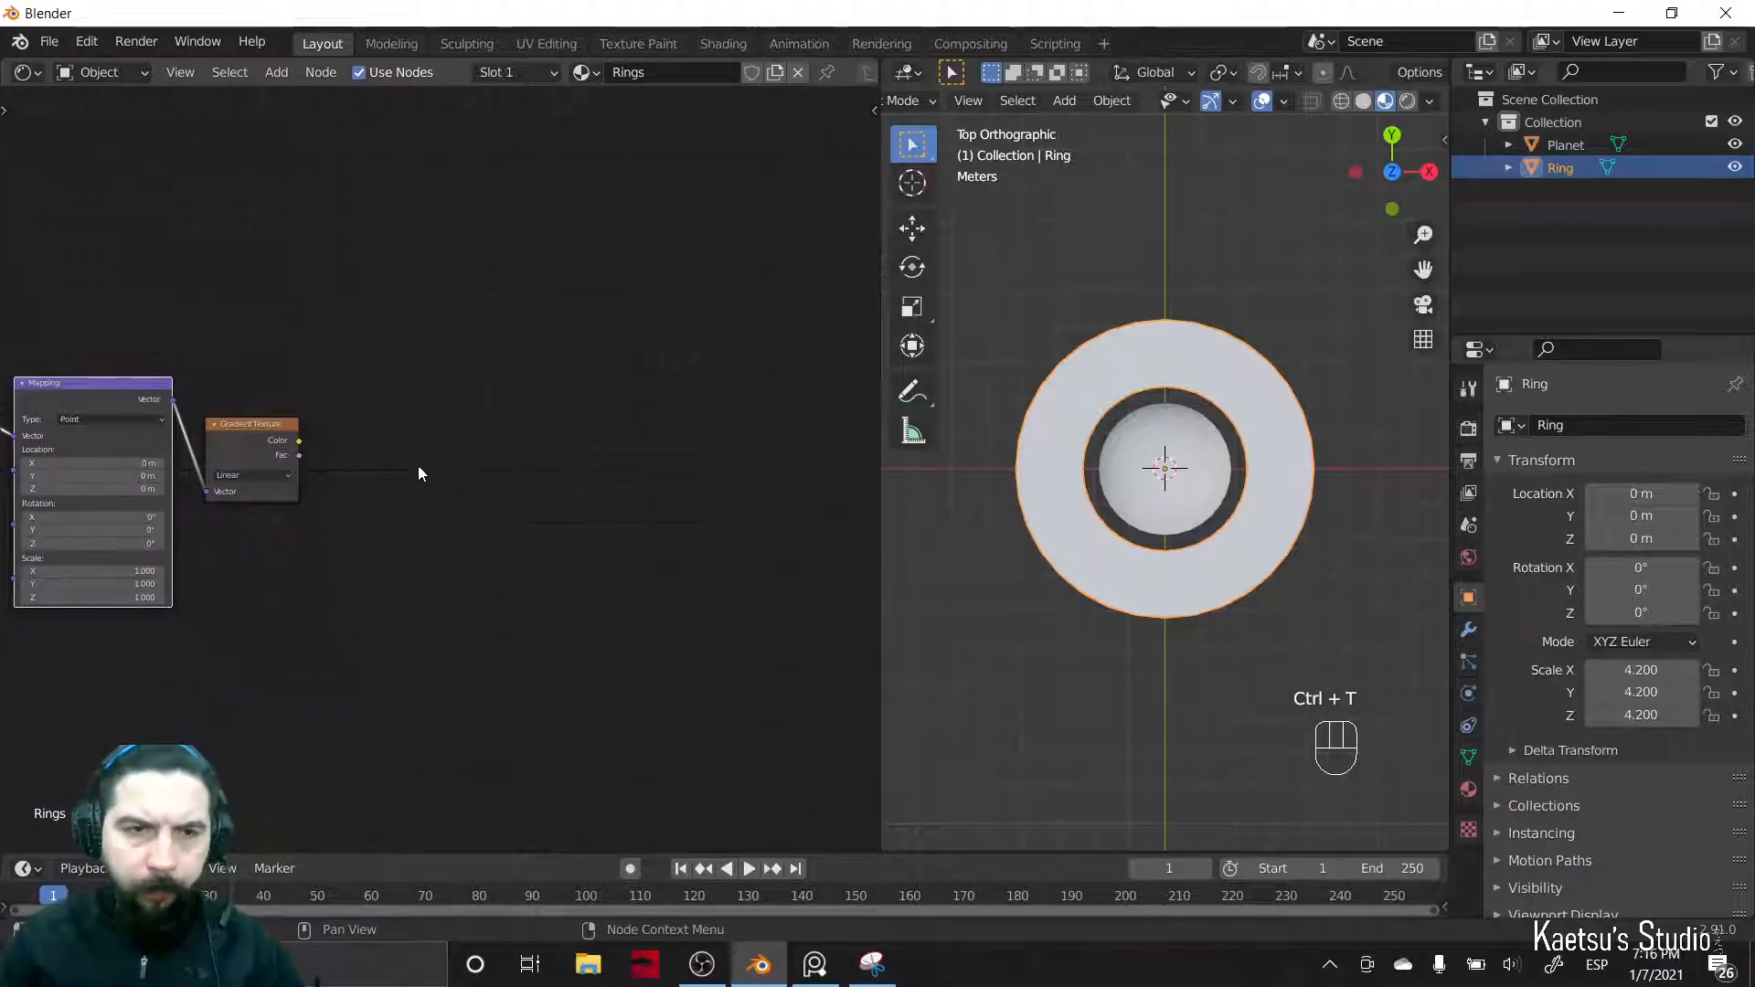
ctrl+shift+click(286, 442)
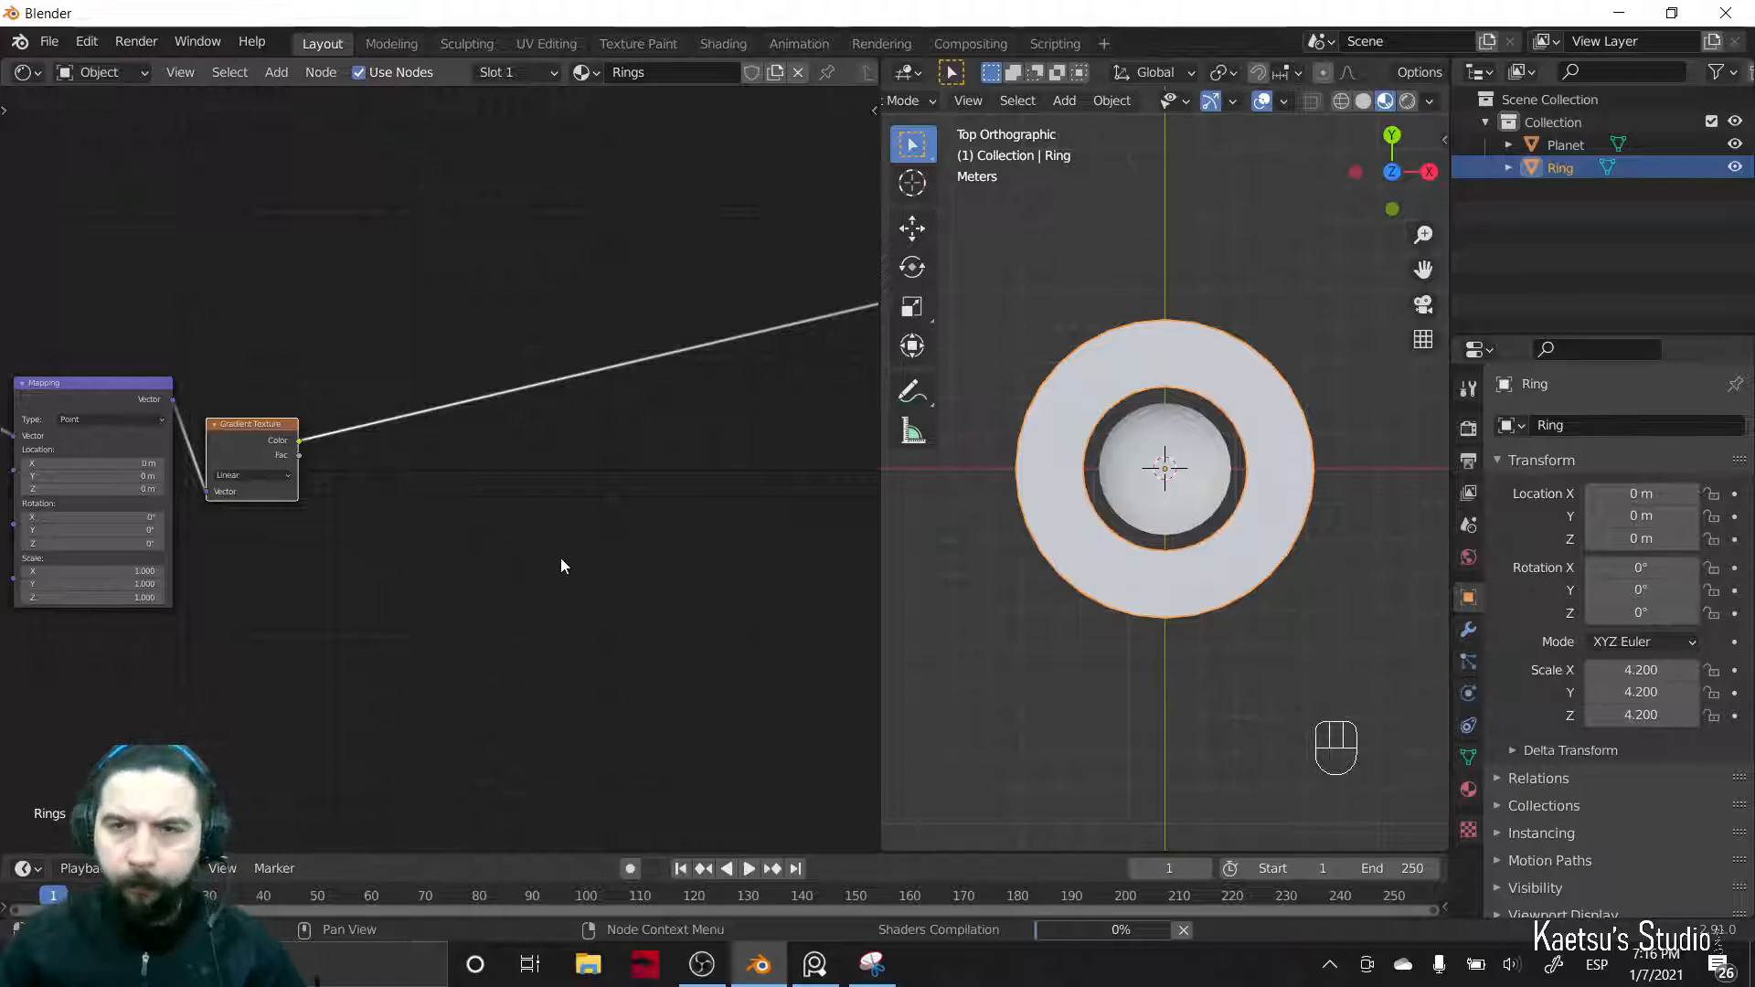
click(259, 479)
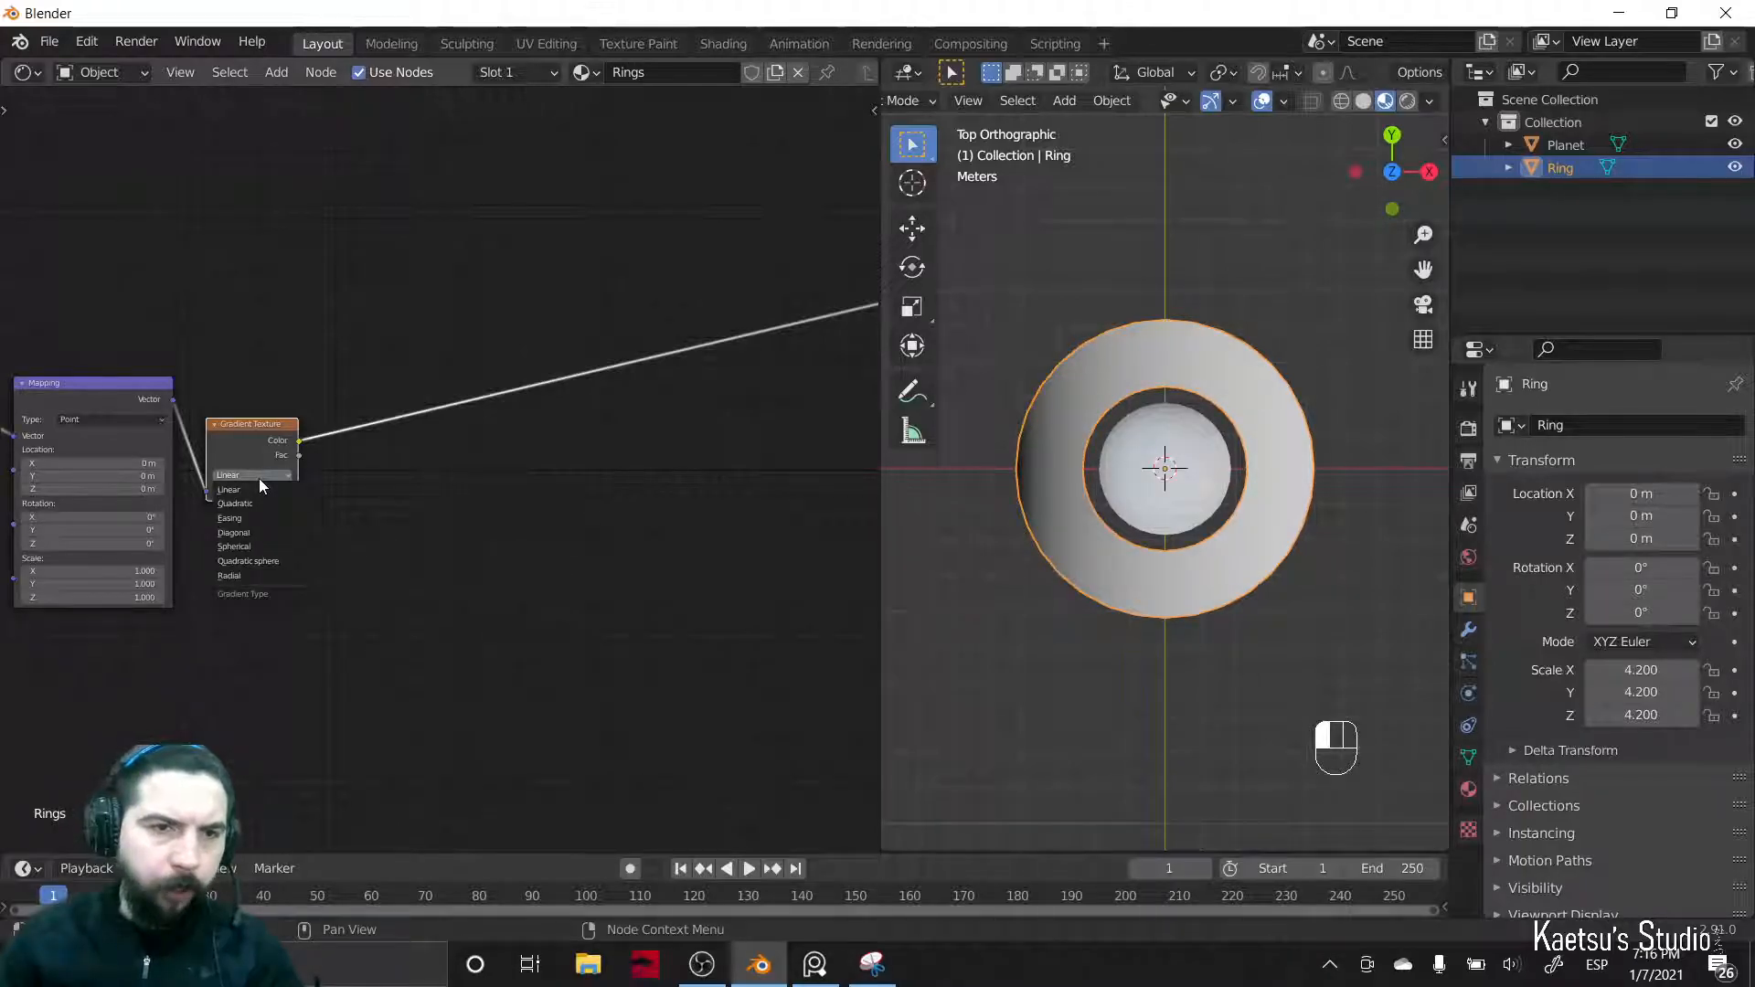
click(251, 547)
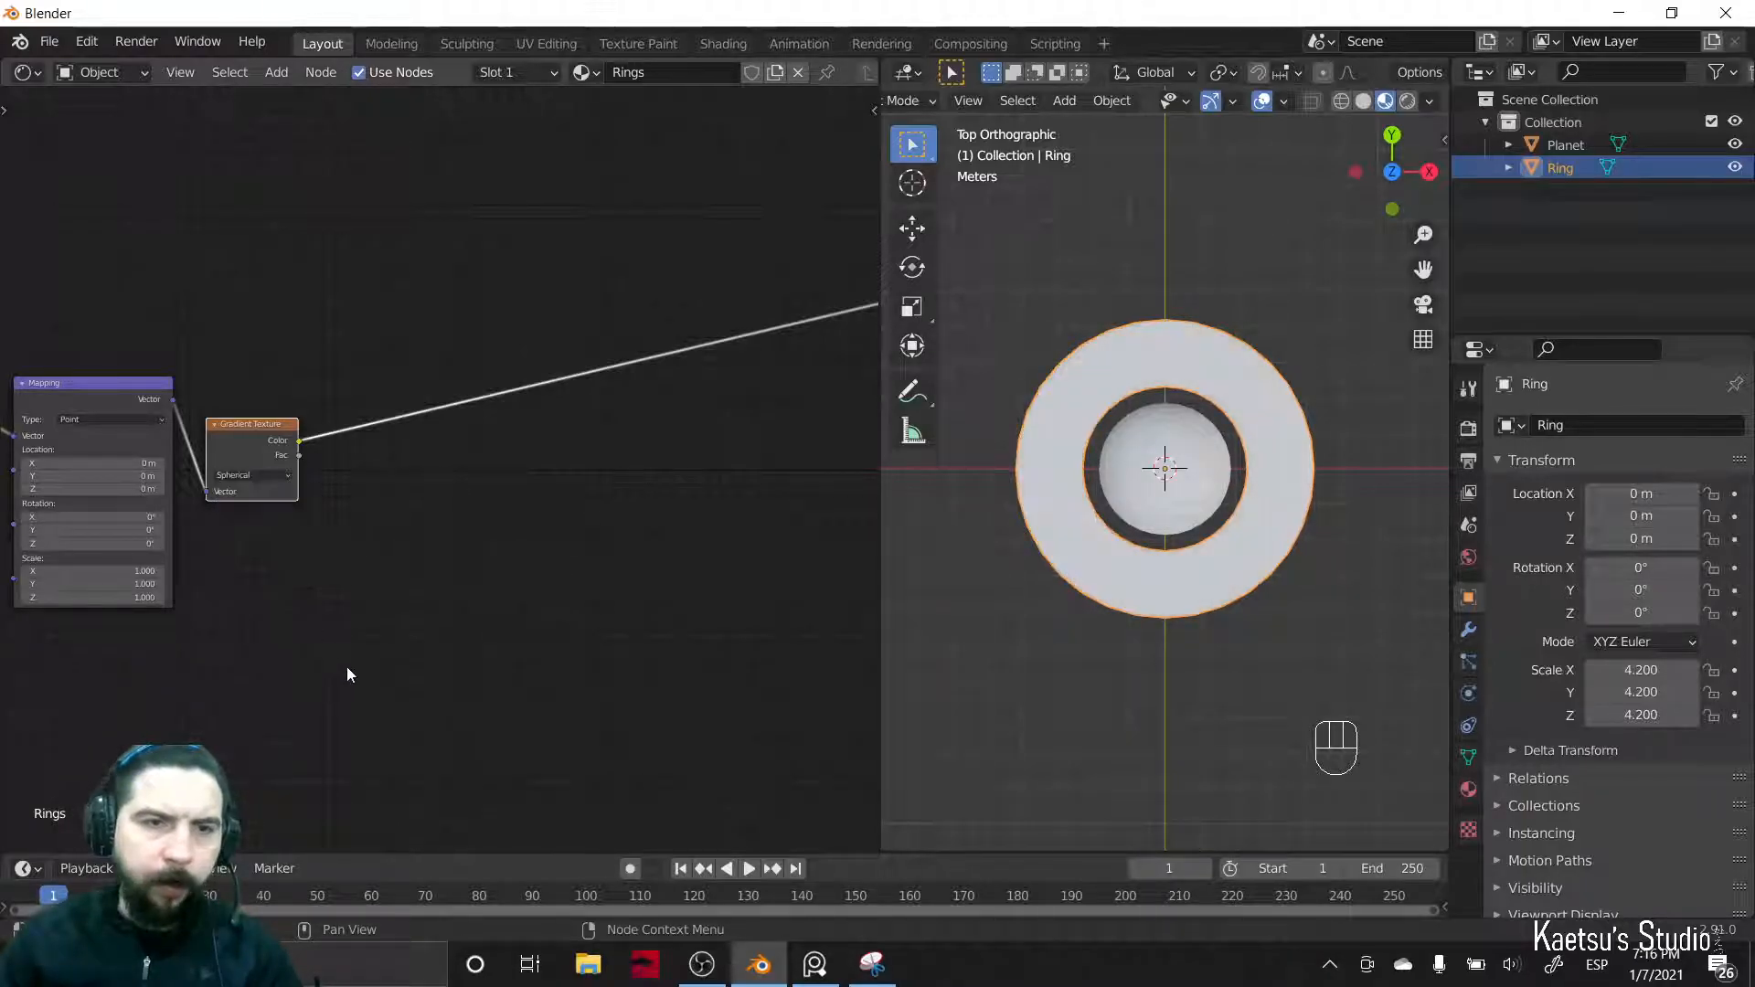
- Feed the Mapping node's Vector input from the Texture Coordinate's Object output
middle_drag(119, 681, 466, 666)
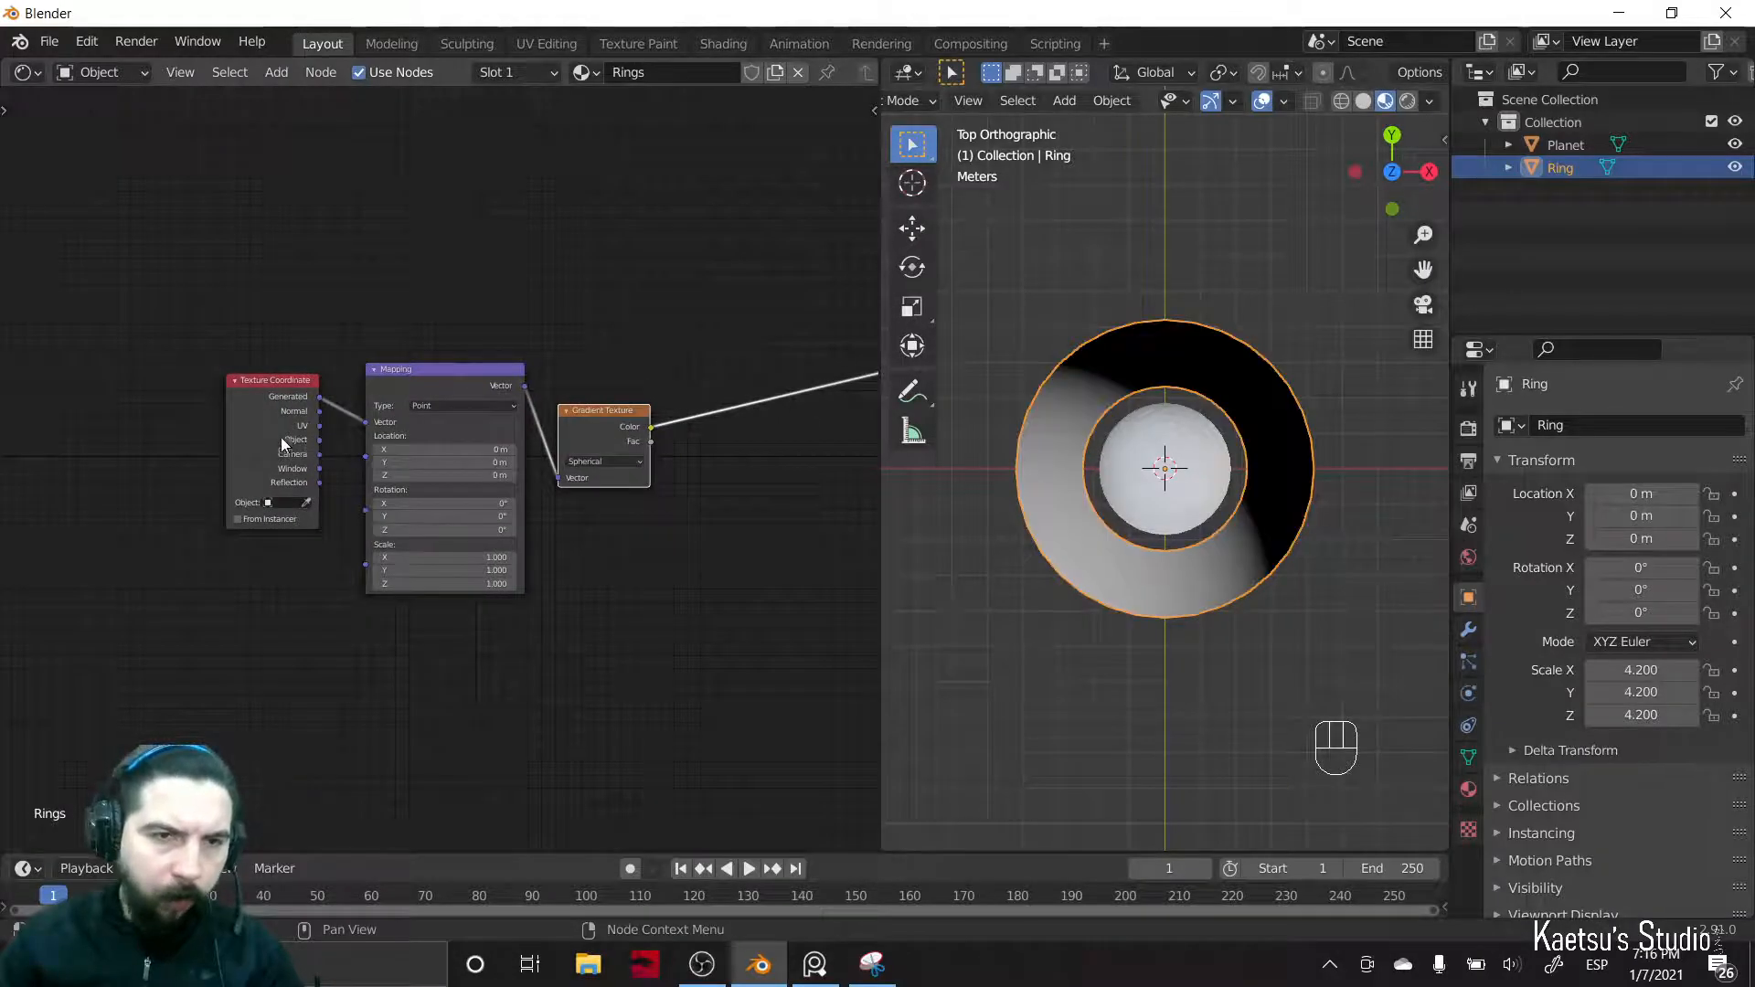
drag(319, 440, 367, 422)
middle_drag(695, 644, 423, 619)
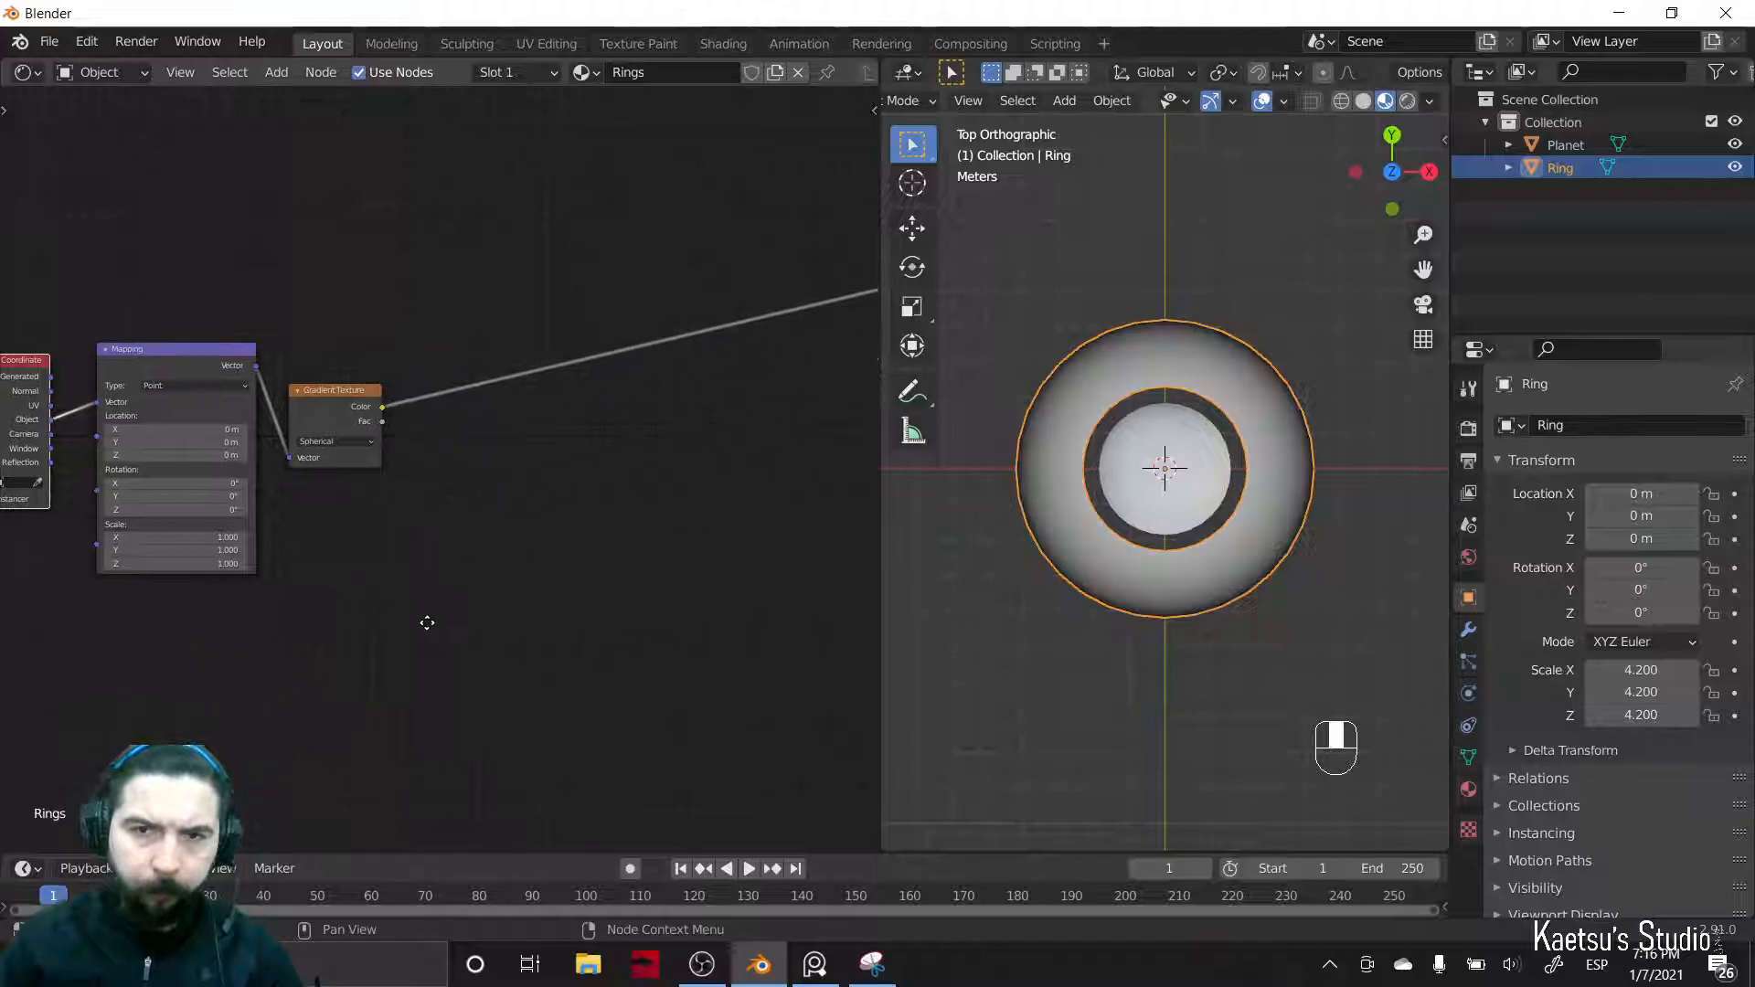
- Insert a Wave Texture node into the link right after the Gradient Texture
scroll(524, 569, down, 2)
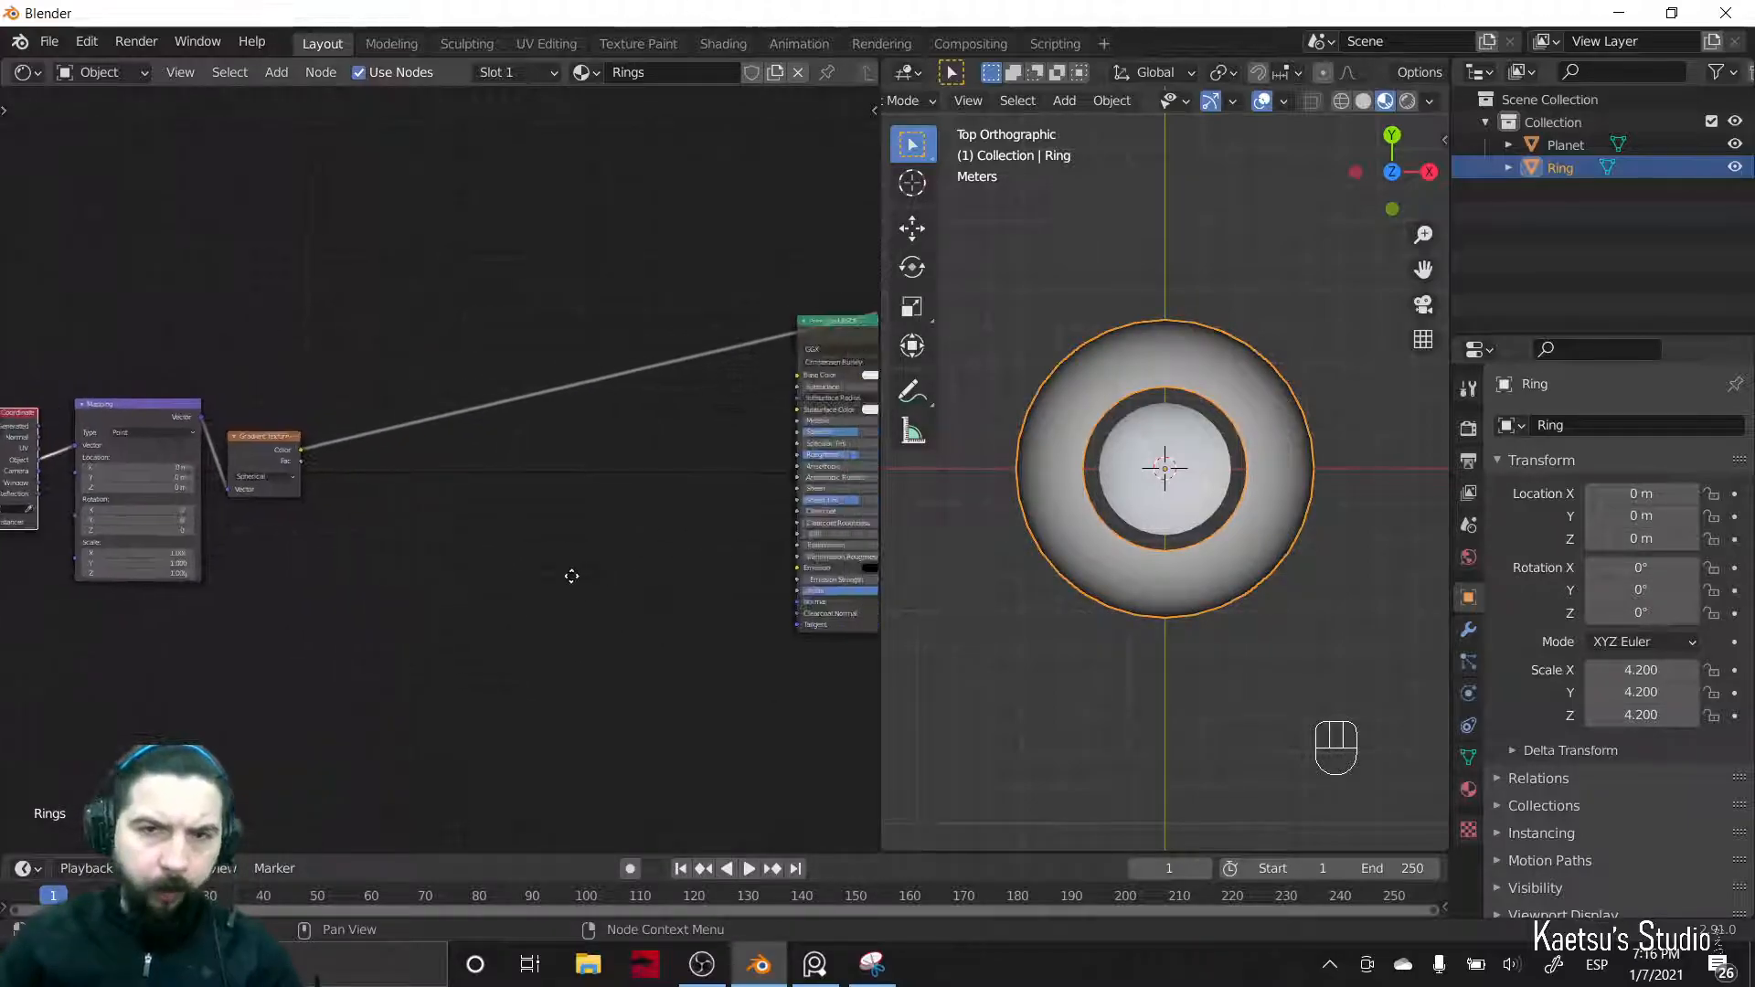
key(shift+a)
click(530, 596)
text(gra)
key(BackSpace)
key(BackSpace)
key(BackSpace)
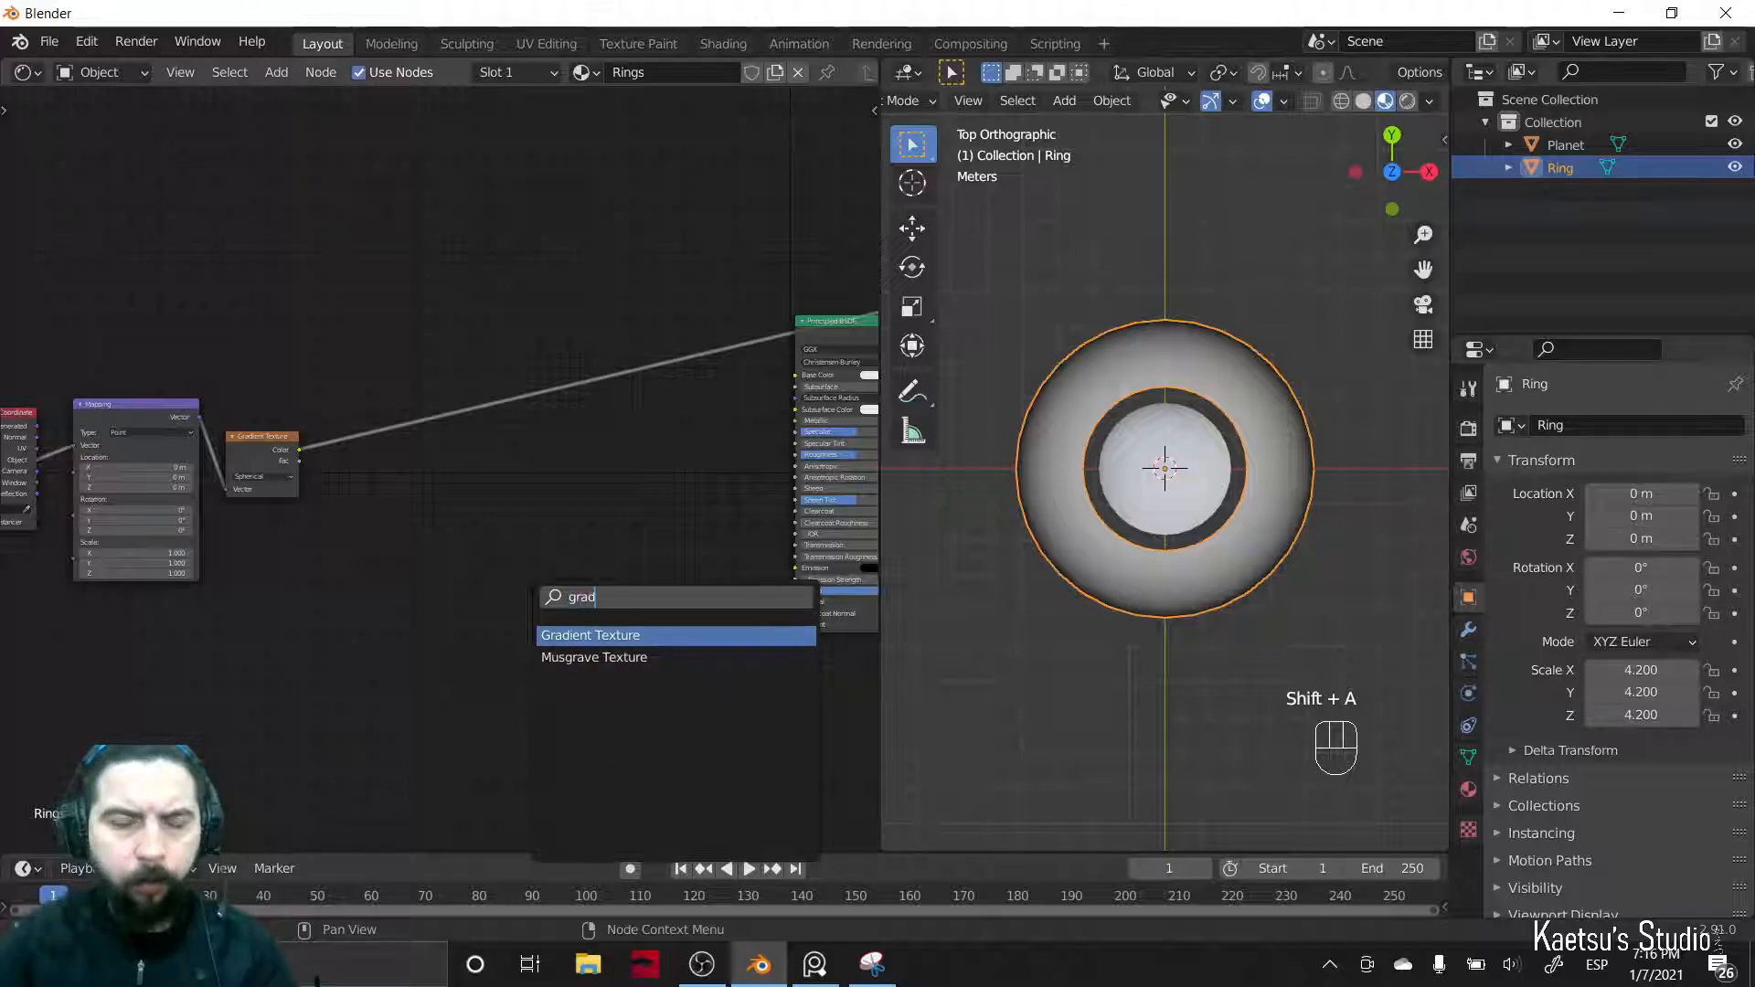
text(ra)
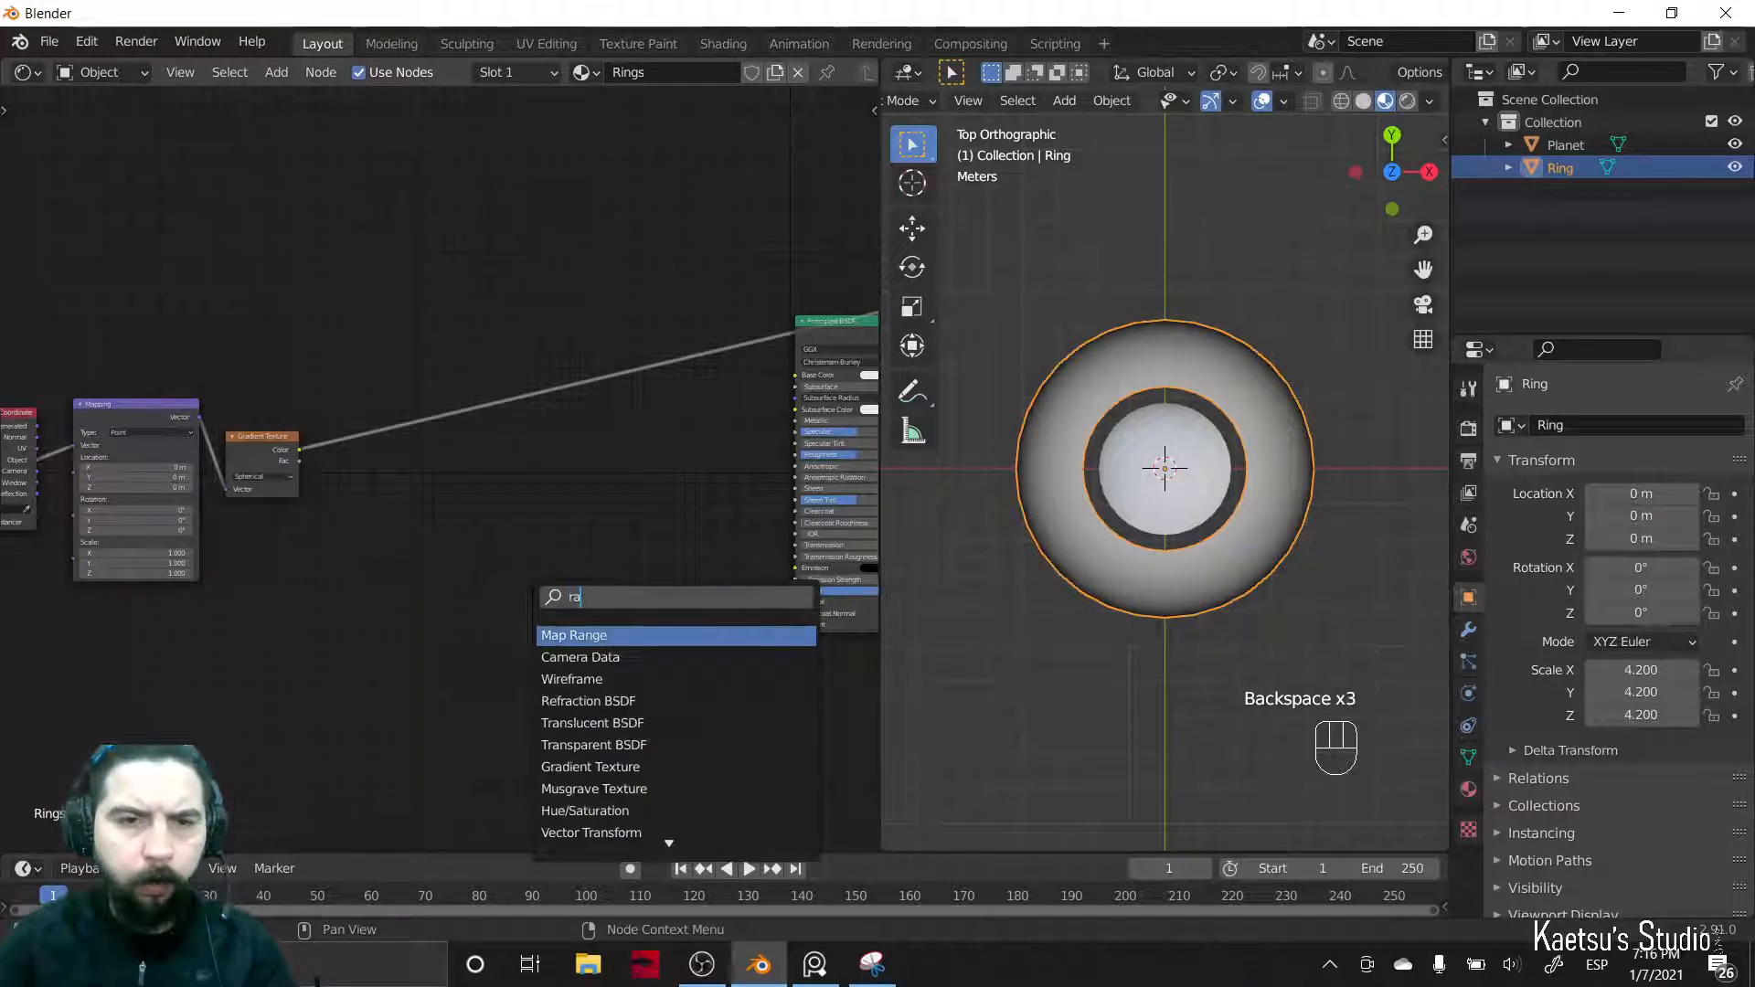
key(BackSpace)
key(BackSpace)
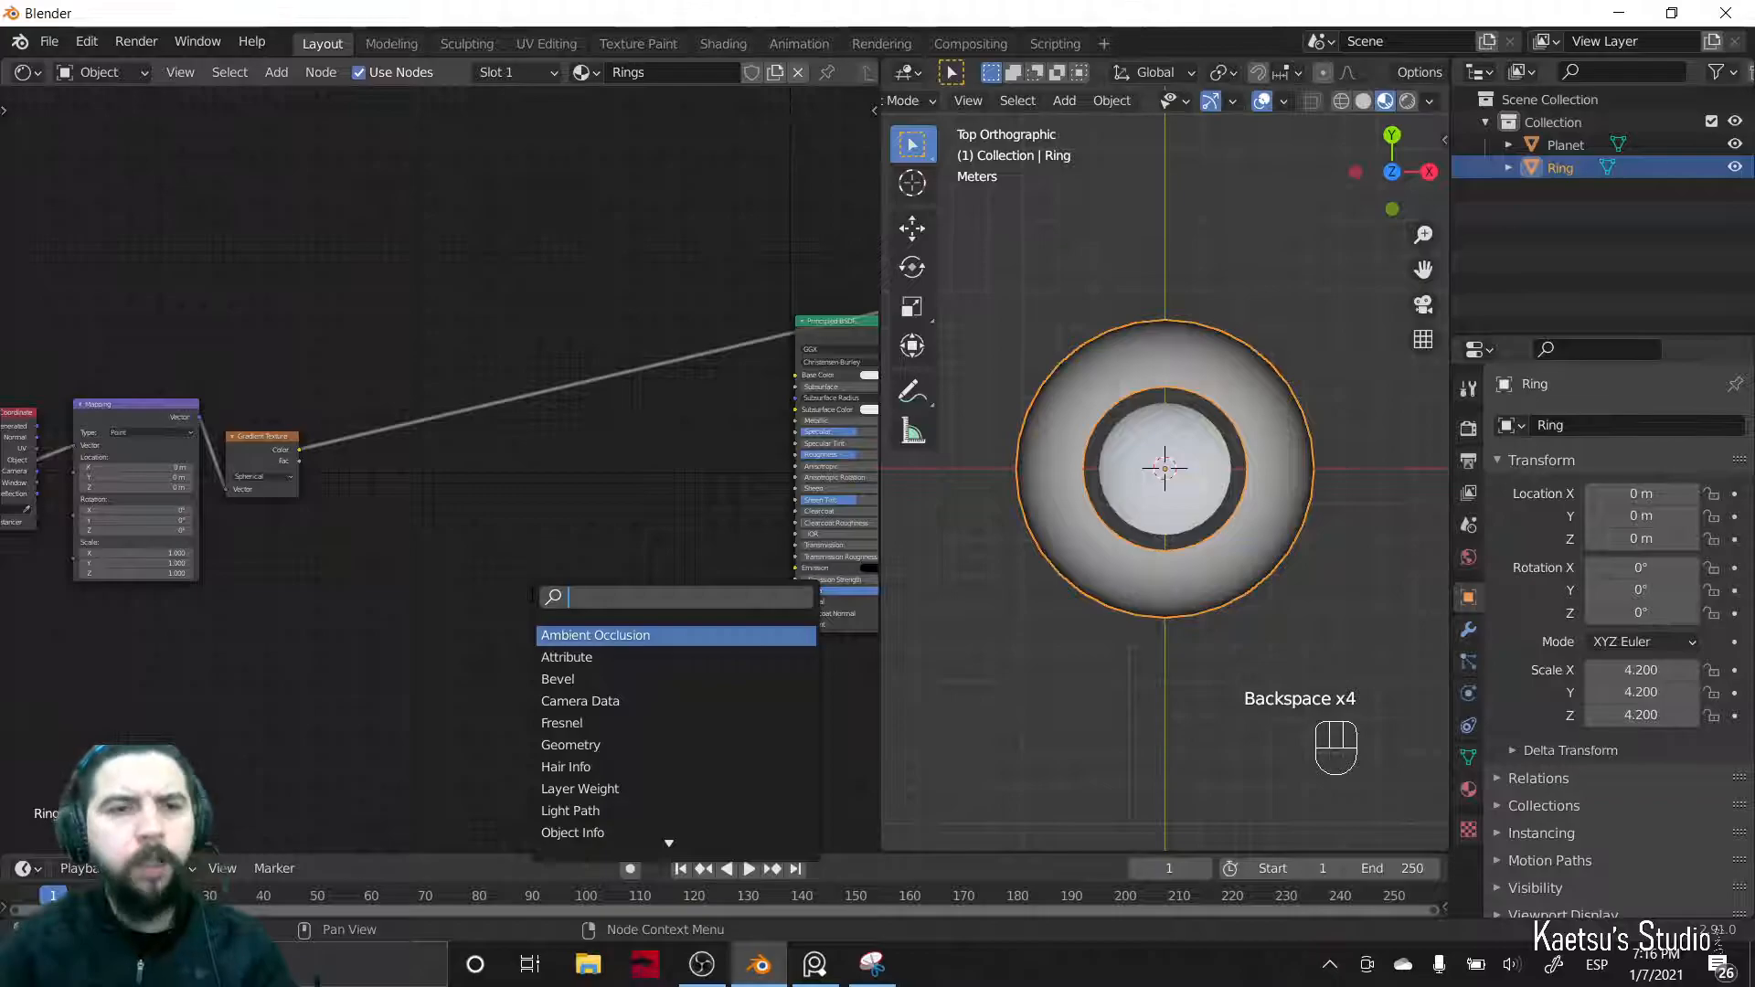
text(wave)
key(Return)
click(348, 367)
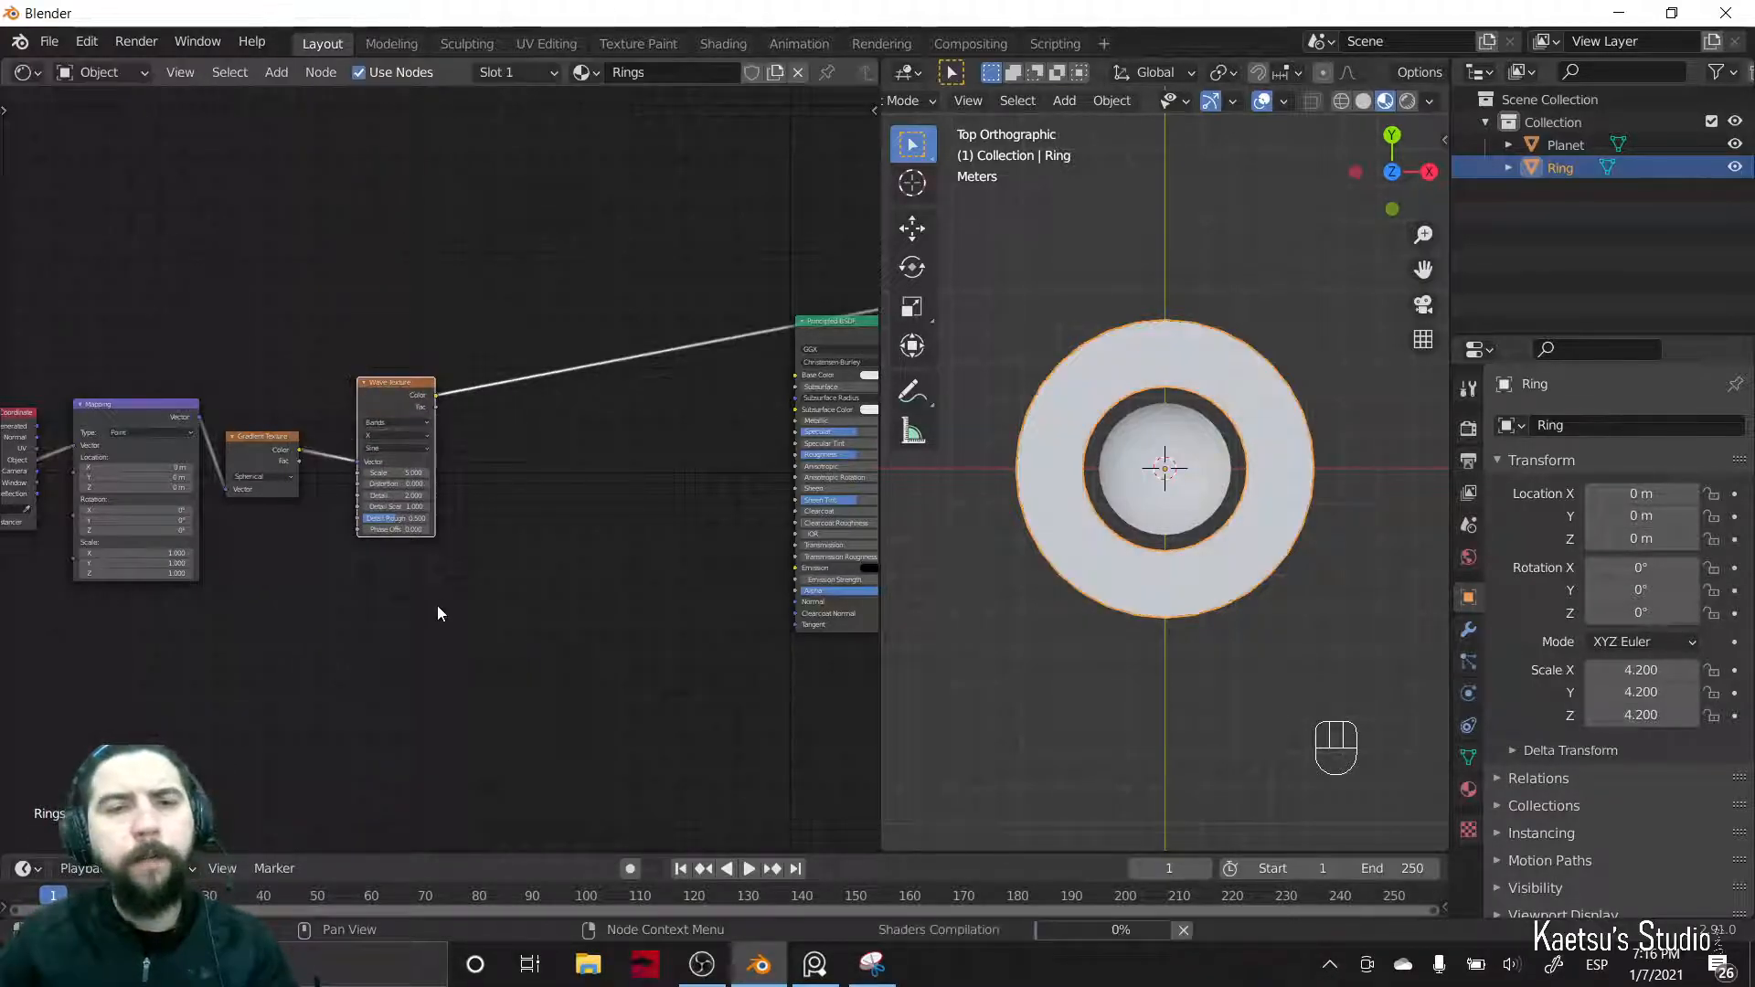
- Move the Principled BSDF node down and away from the Wave Texture to clear space in the node graph
scroll(1106, 611, up, 3)
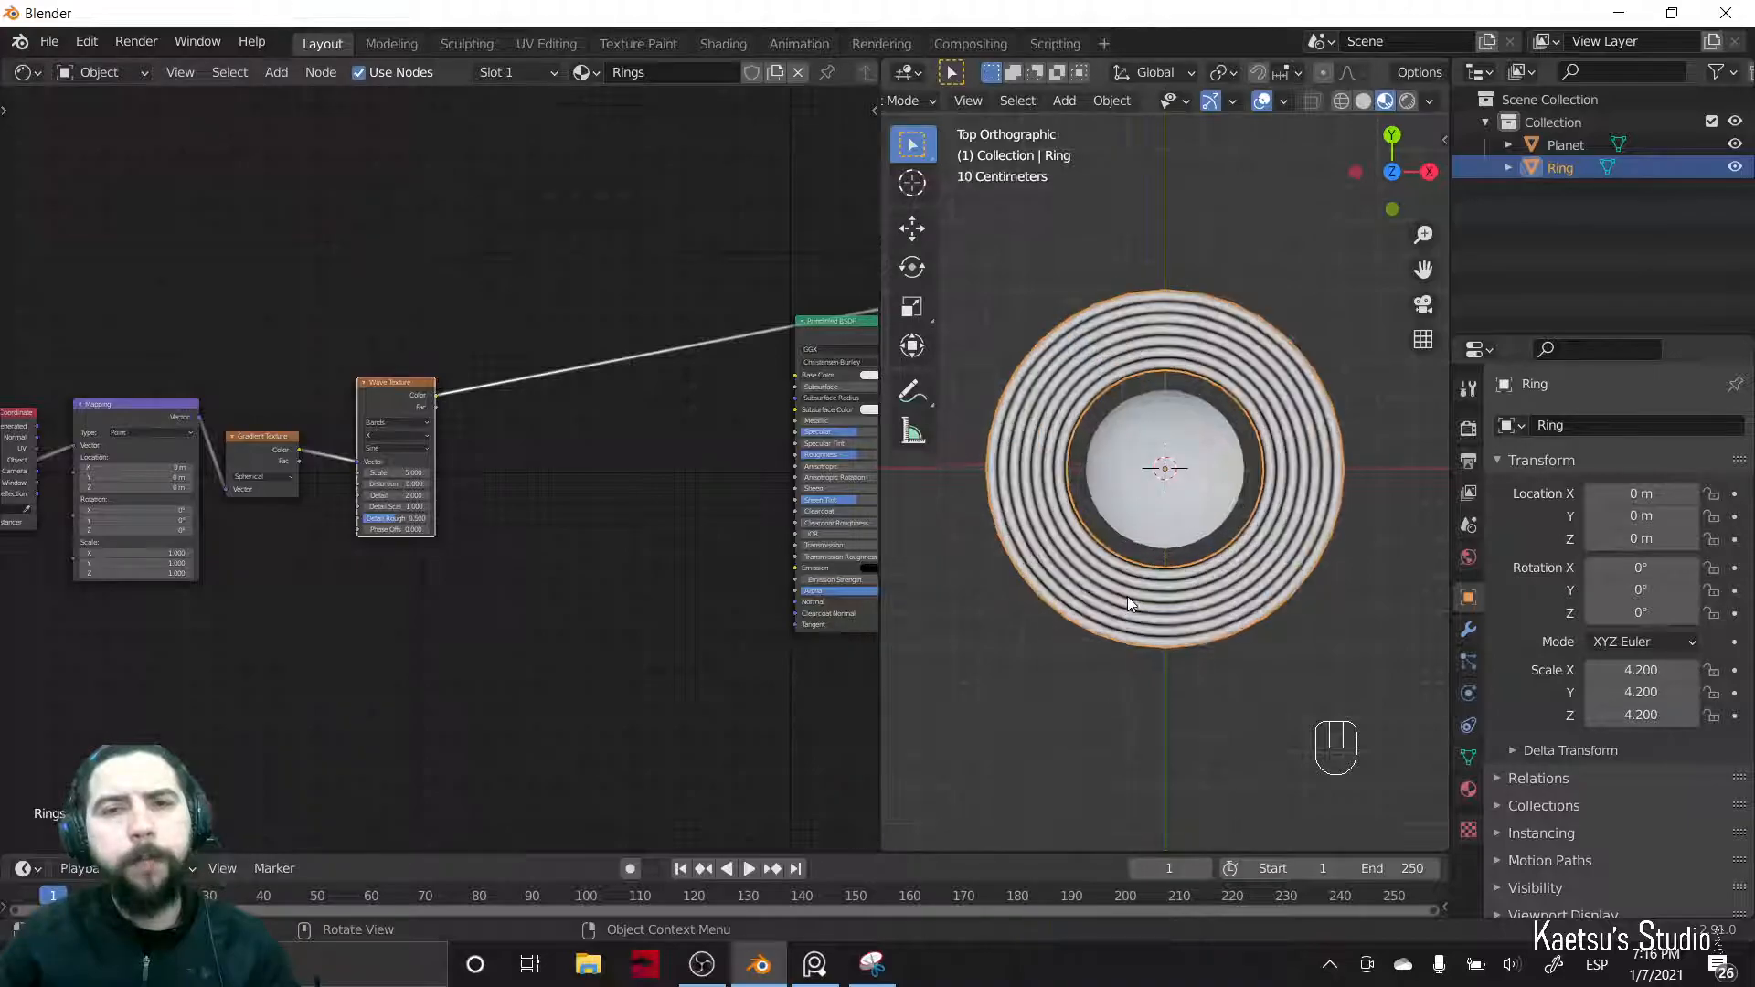
shift+middle_drag(1195, 594, 1224, 596)
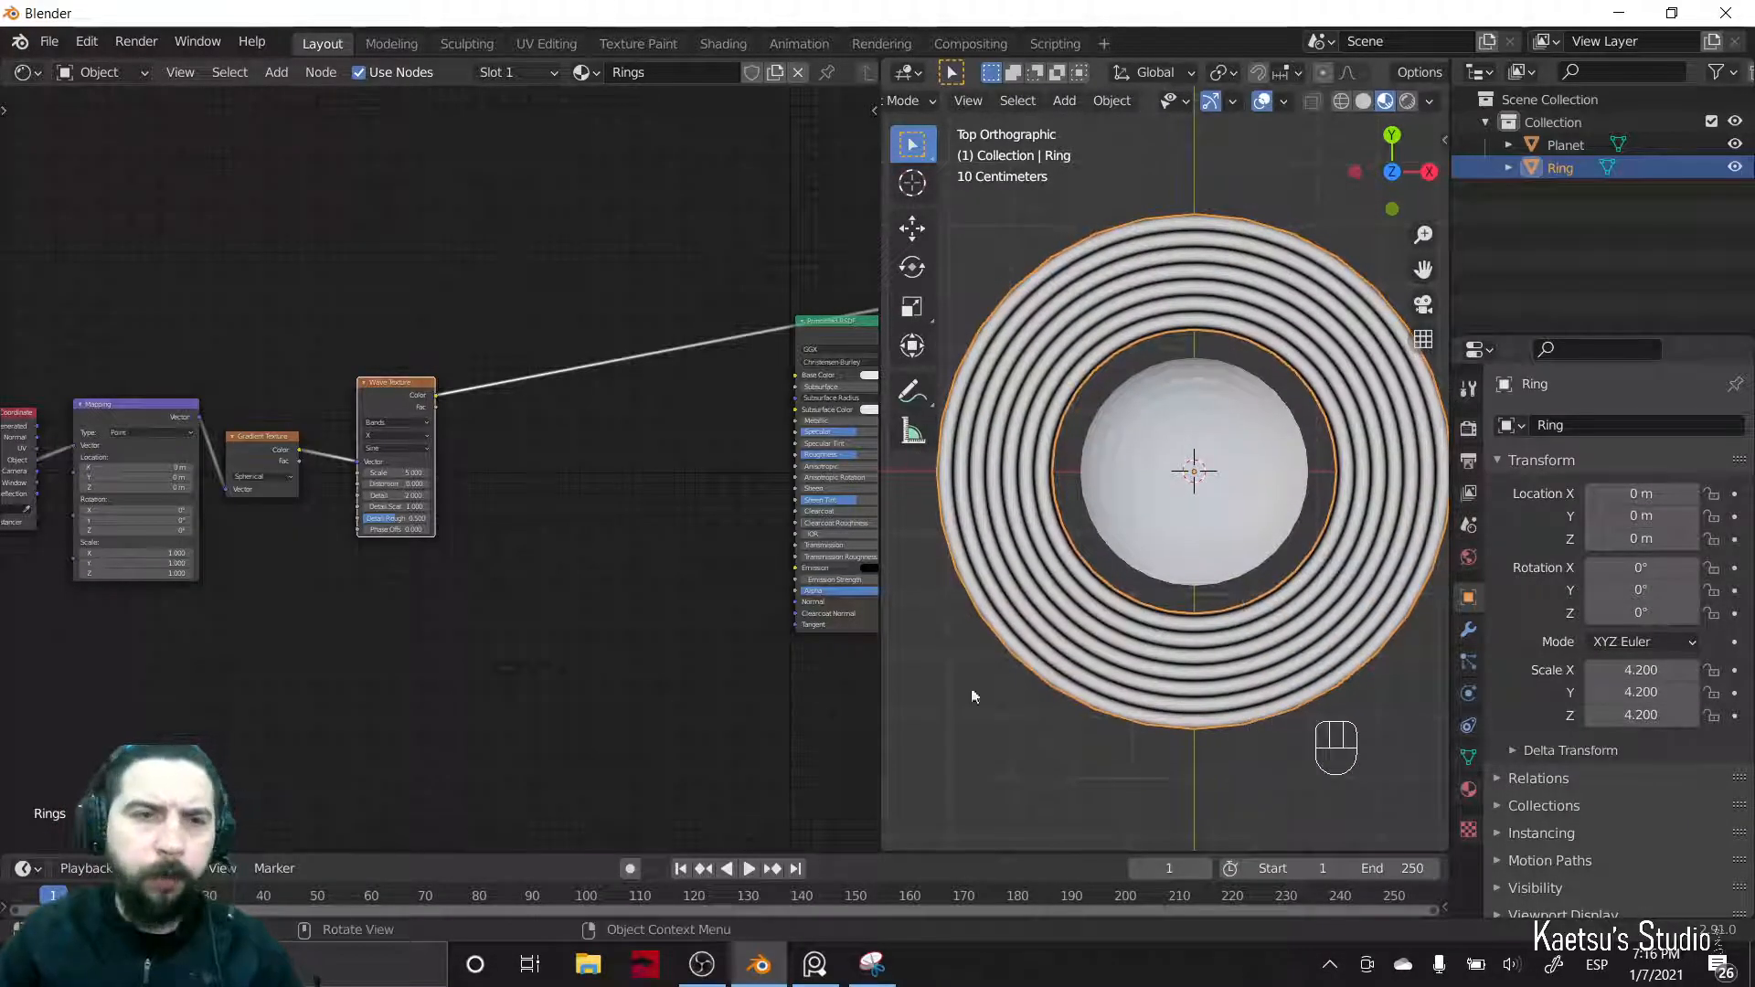
middle_drag(518, 570, 375, 582)
drag(583, 395, 712, 512)
scroll(411, 555, up, 1)
middle_drag(411, 563, 512, 481)
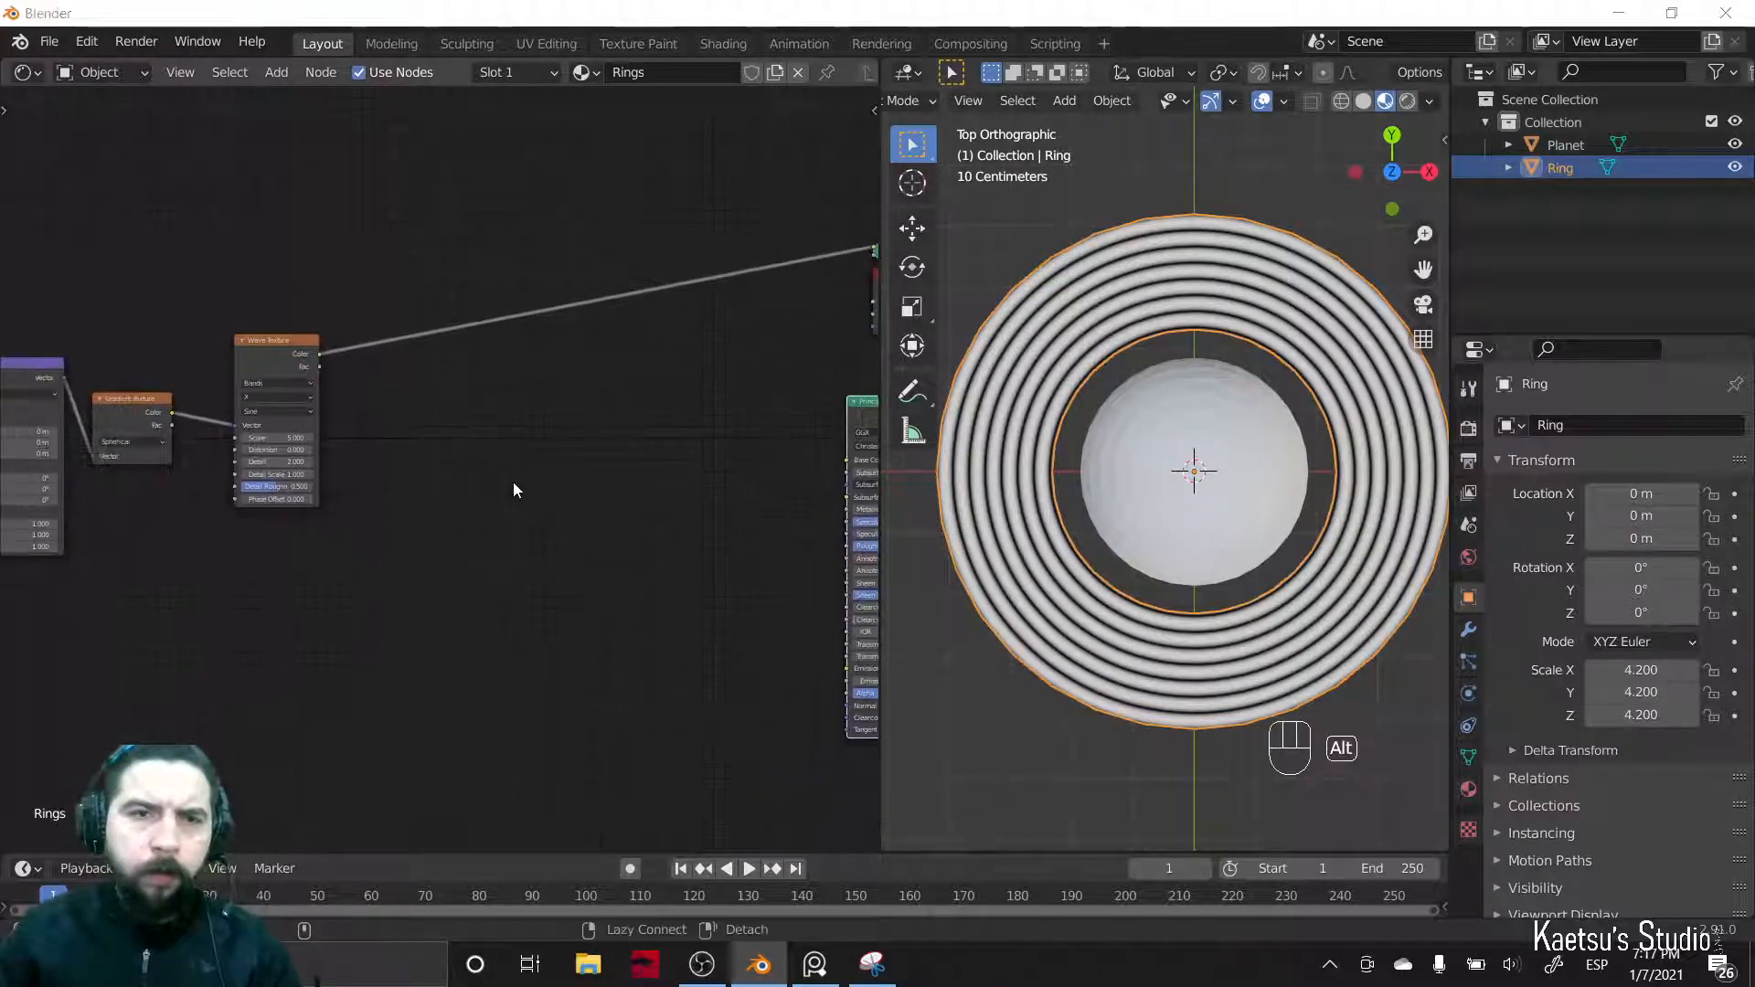
- Check the ring divisions in the Saturn reference image and insert a ColorRamp node right after the Wave Texture
key(alt+Tab)
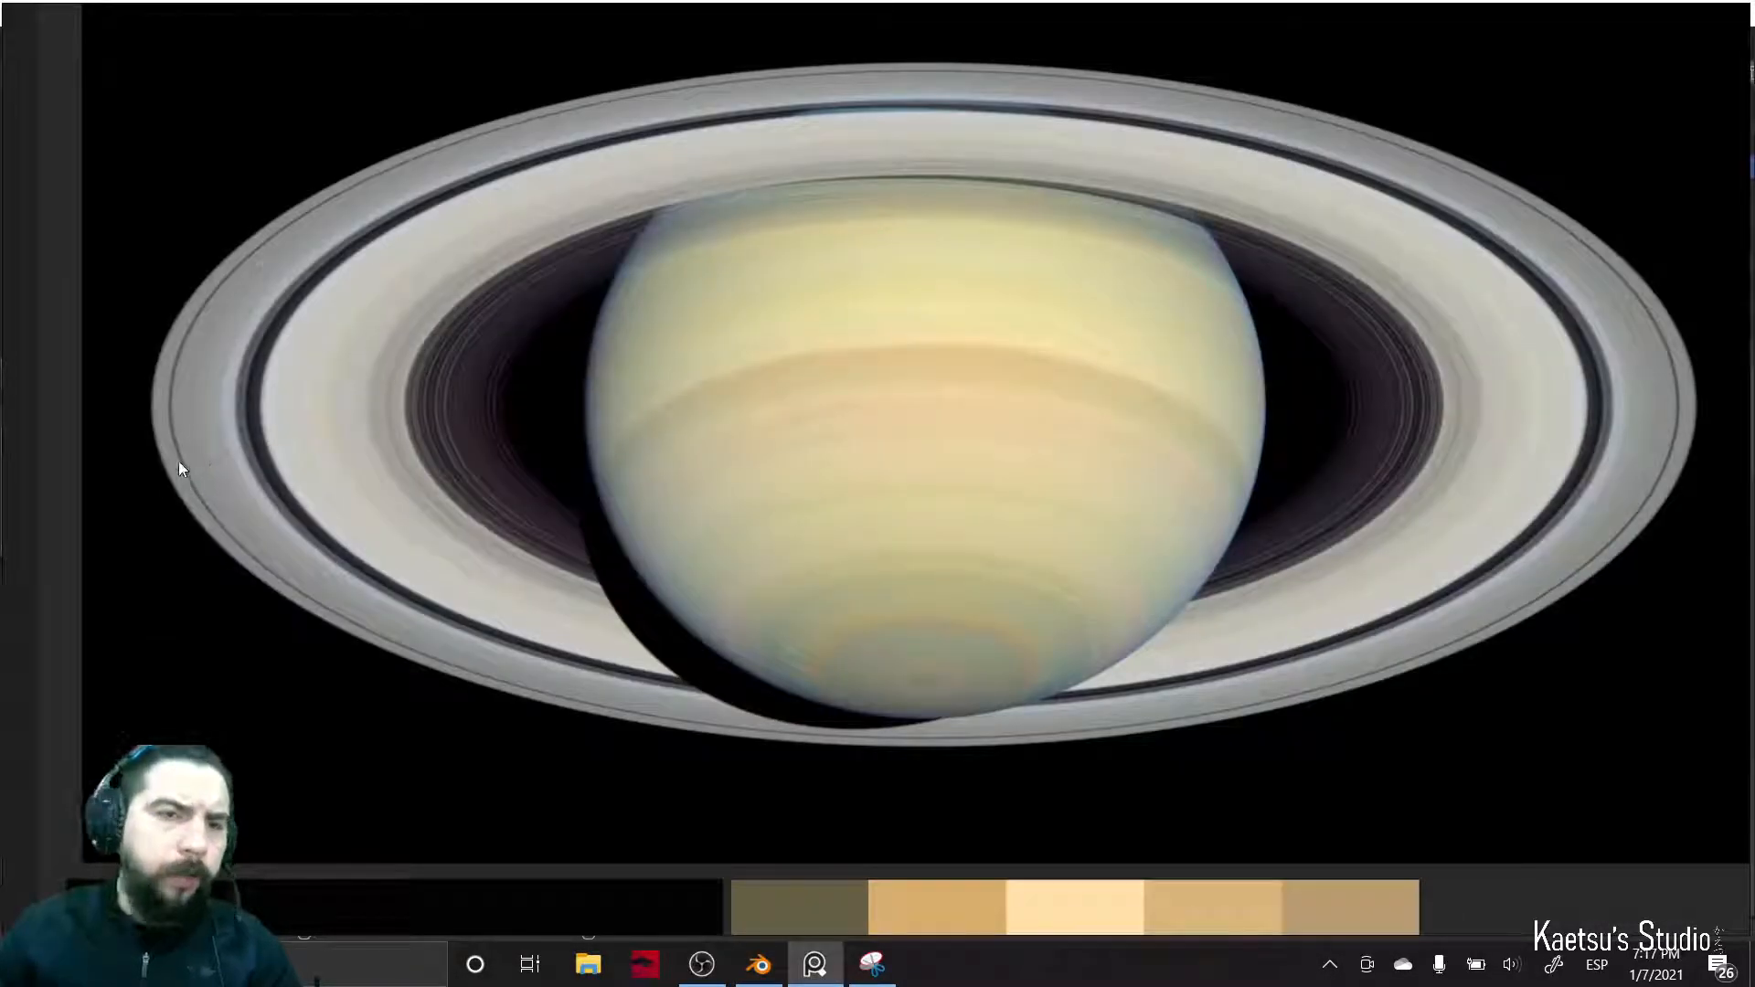
key(alt+Tab)
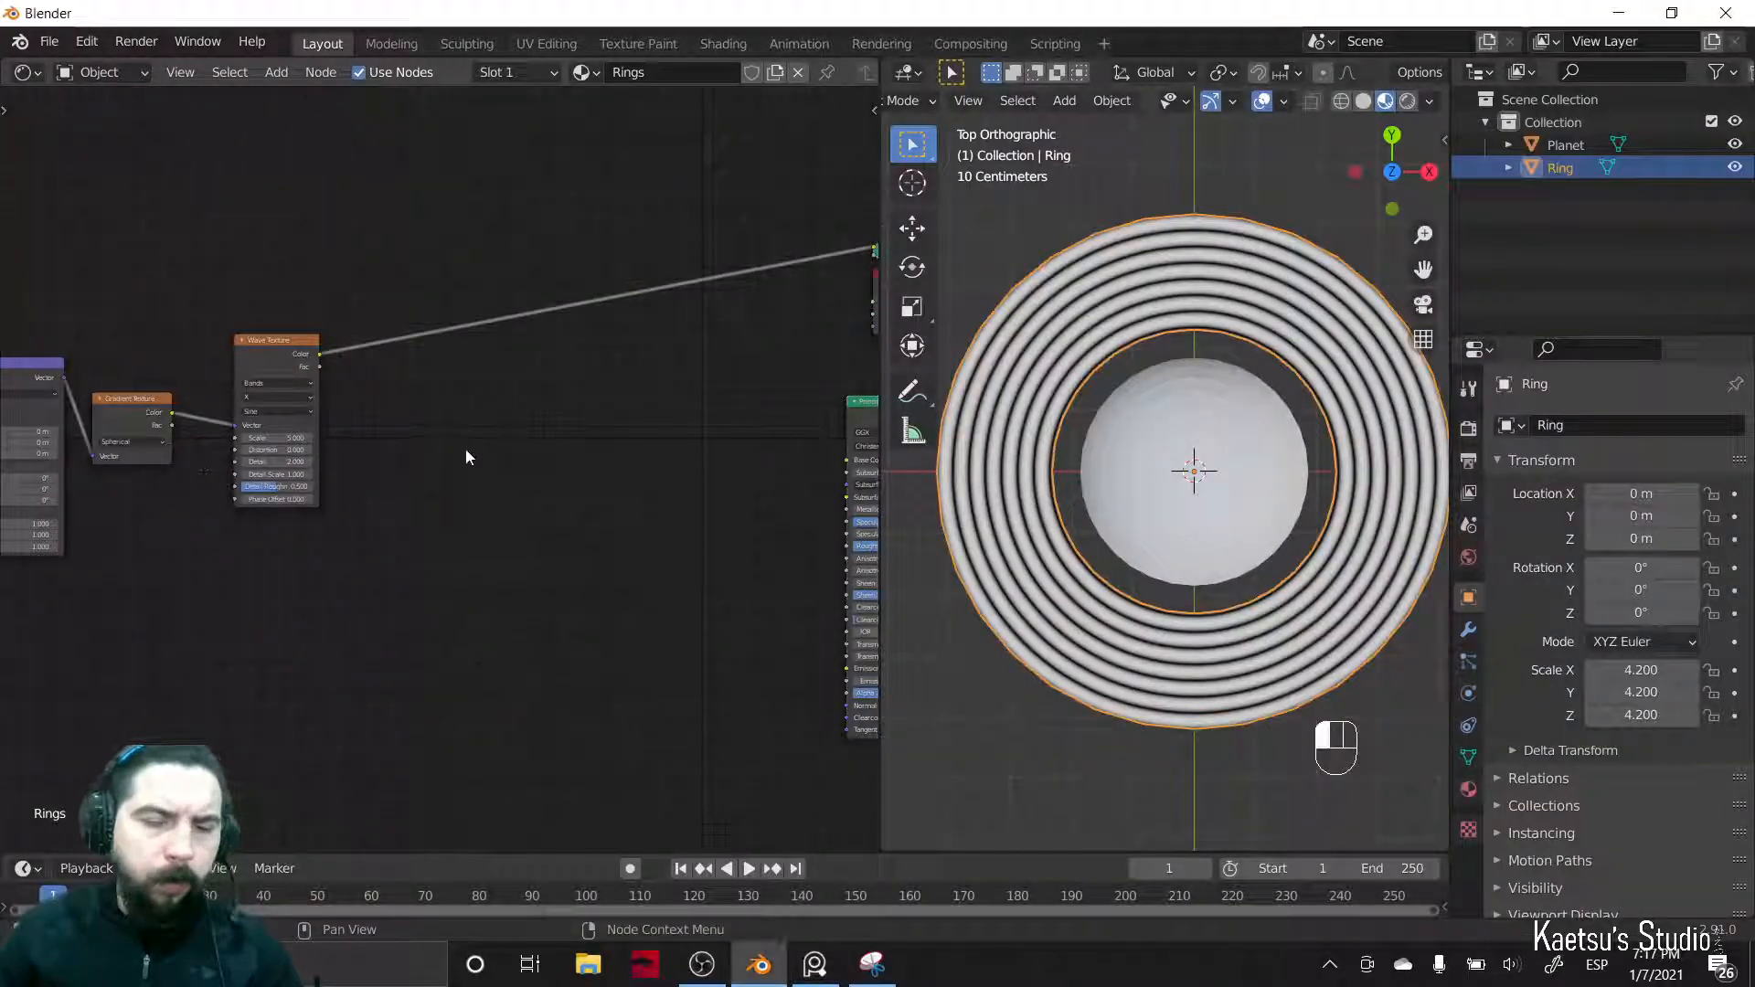
key(shift+a)
text(ramp)
key(Return)
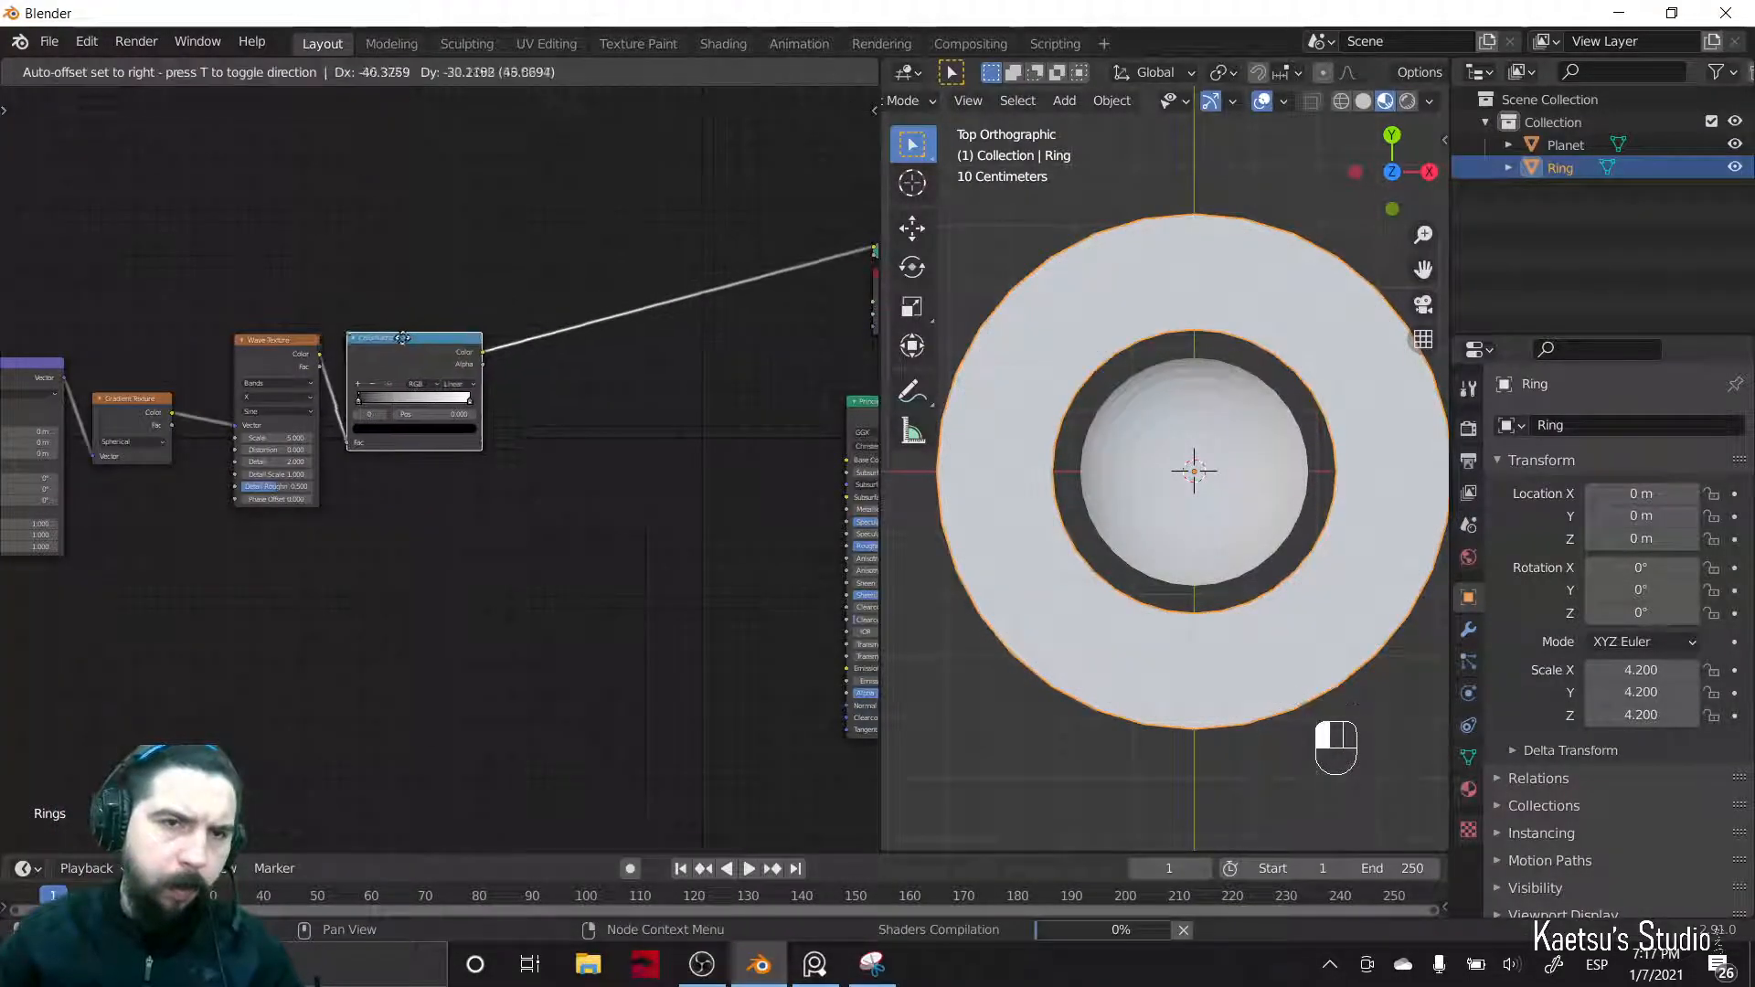
click(396, 341)
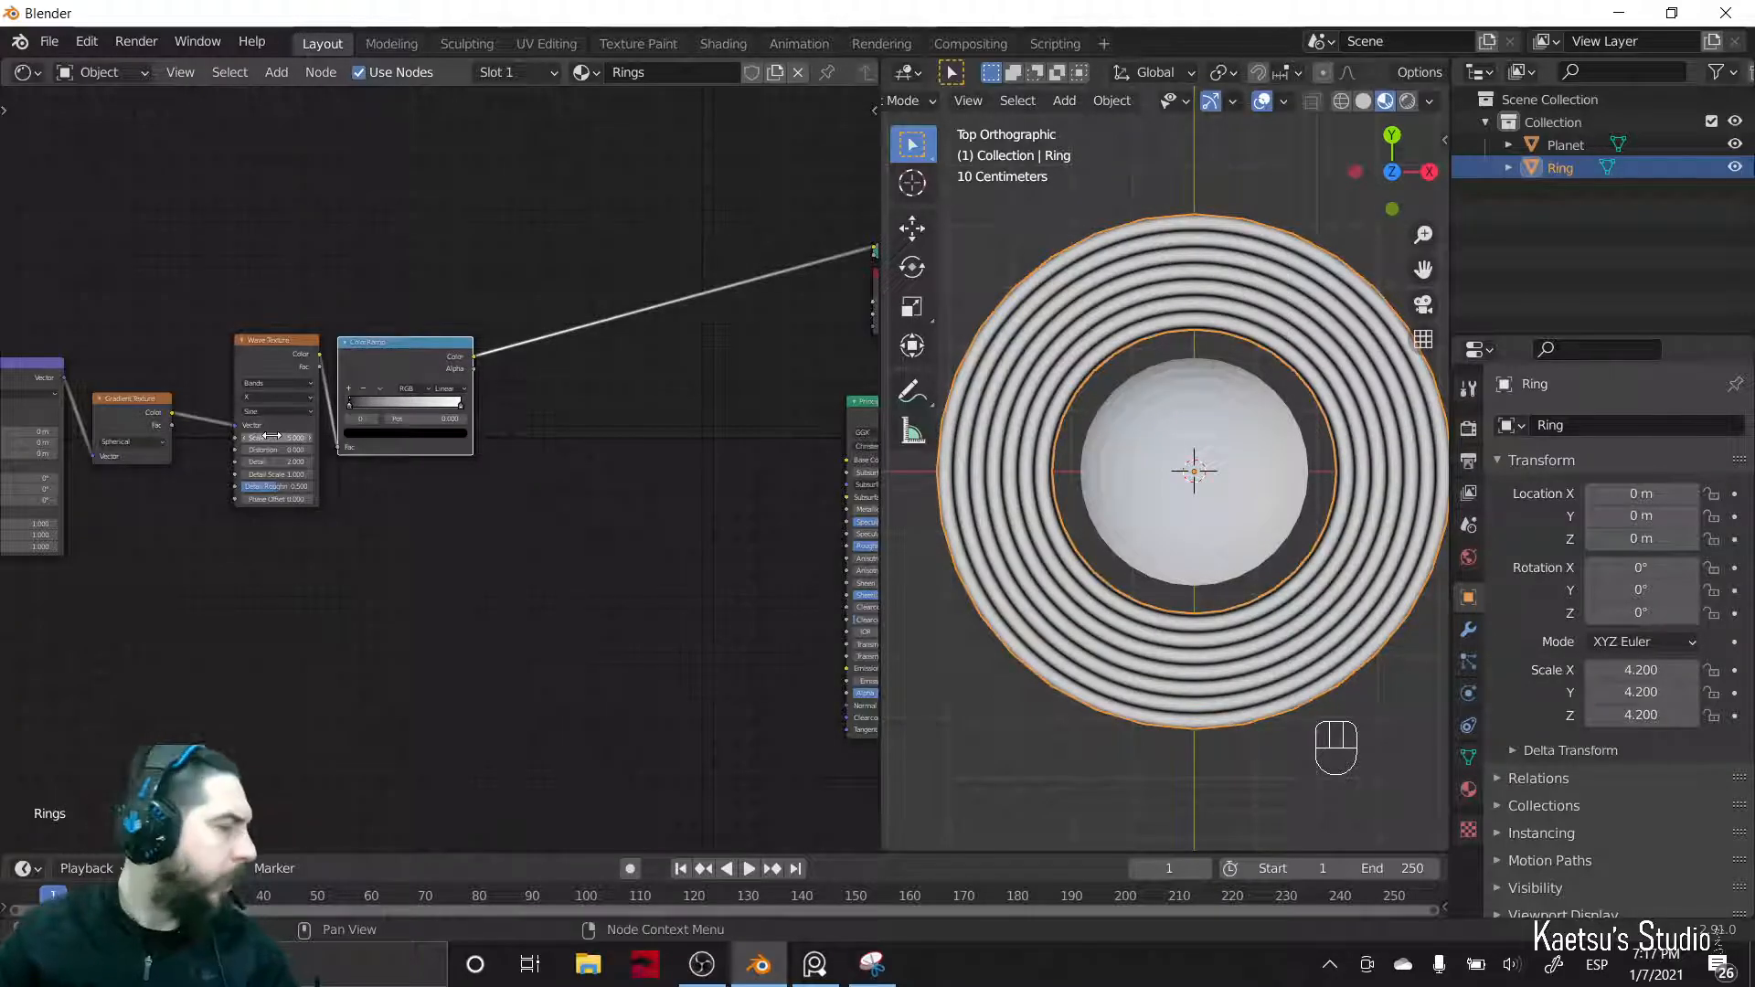
- Set the Wave Texture's scale to 0.560 and its phase offset to -0.920
scroll(173, 642, up, 4)
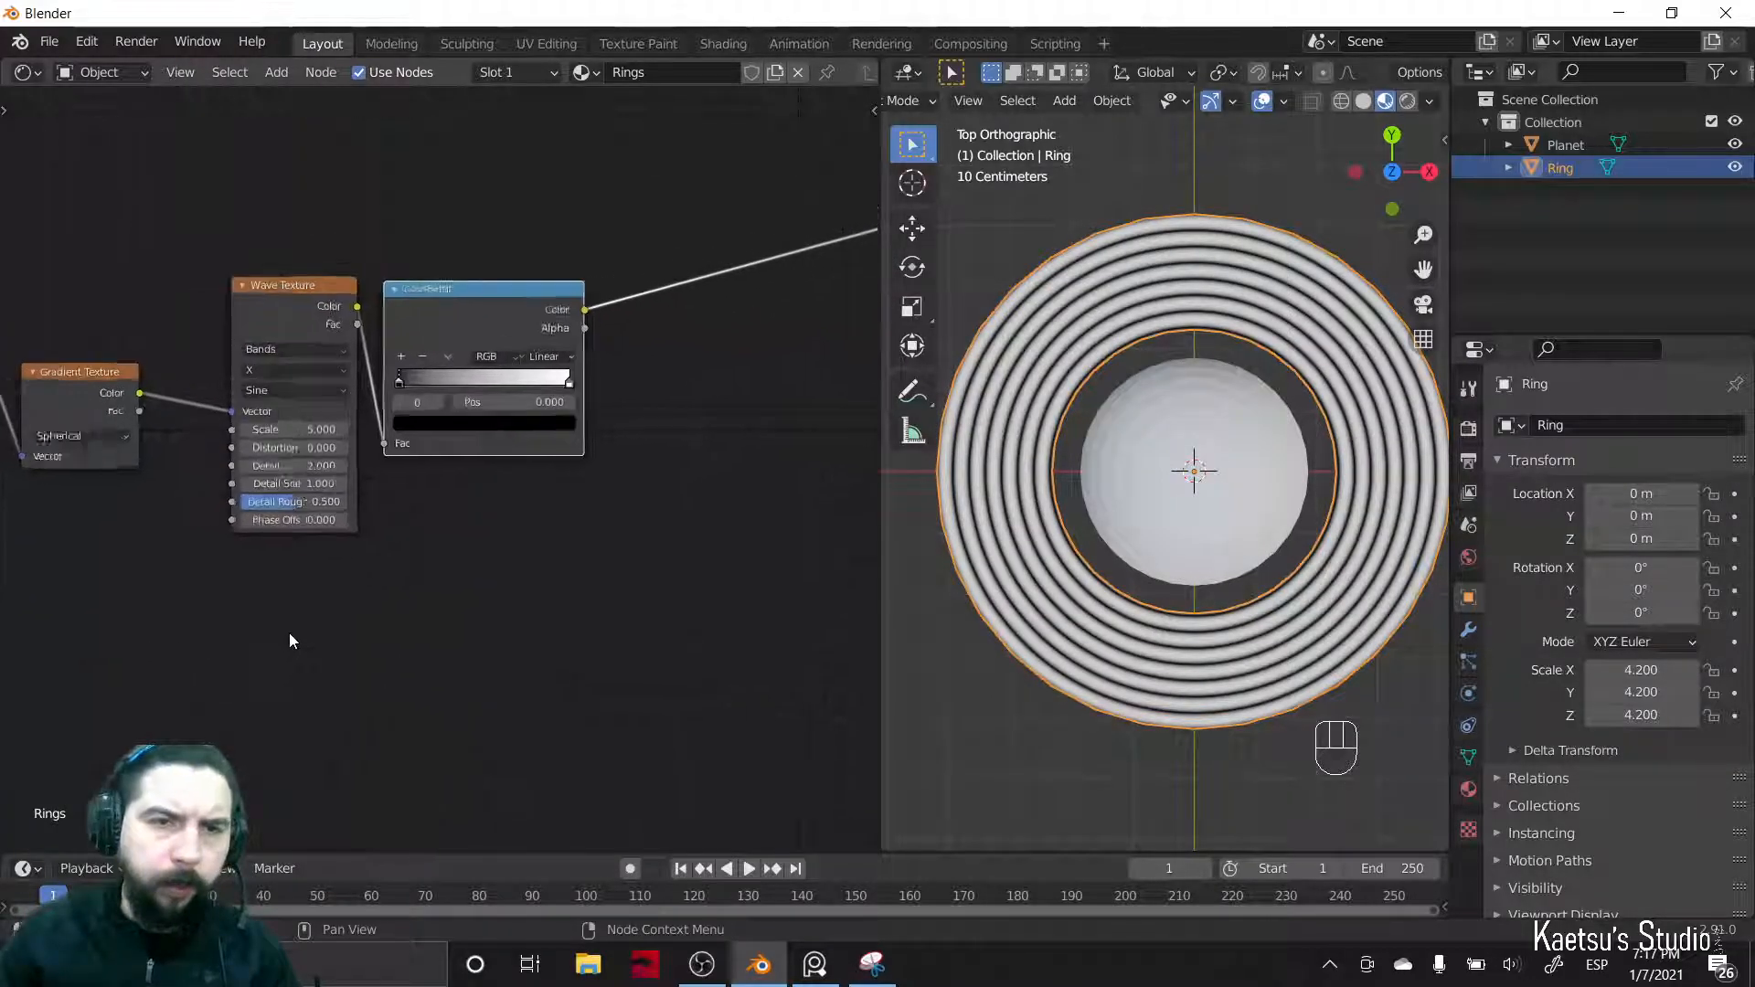
shift+drag(291, 421, 172, 421)
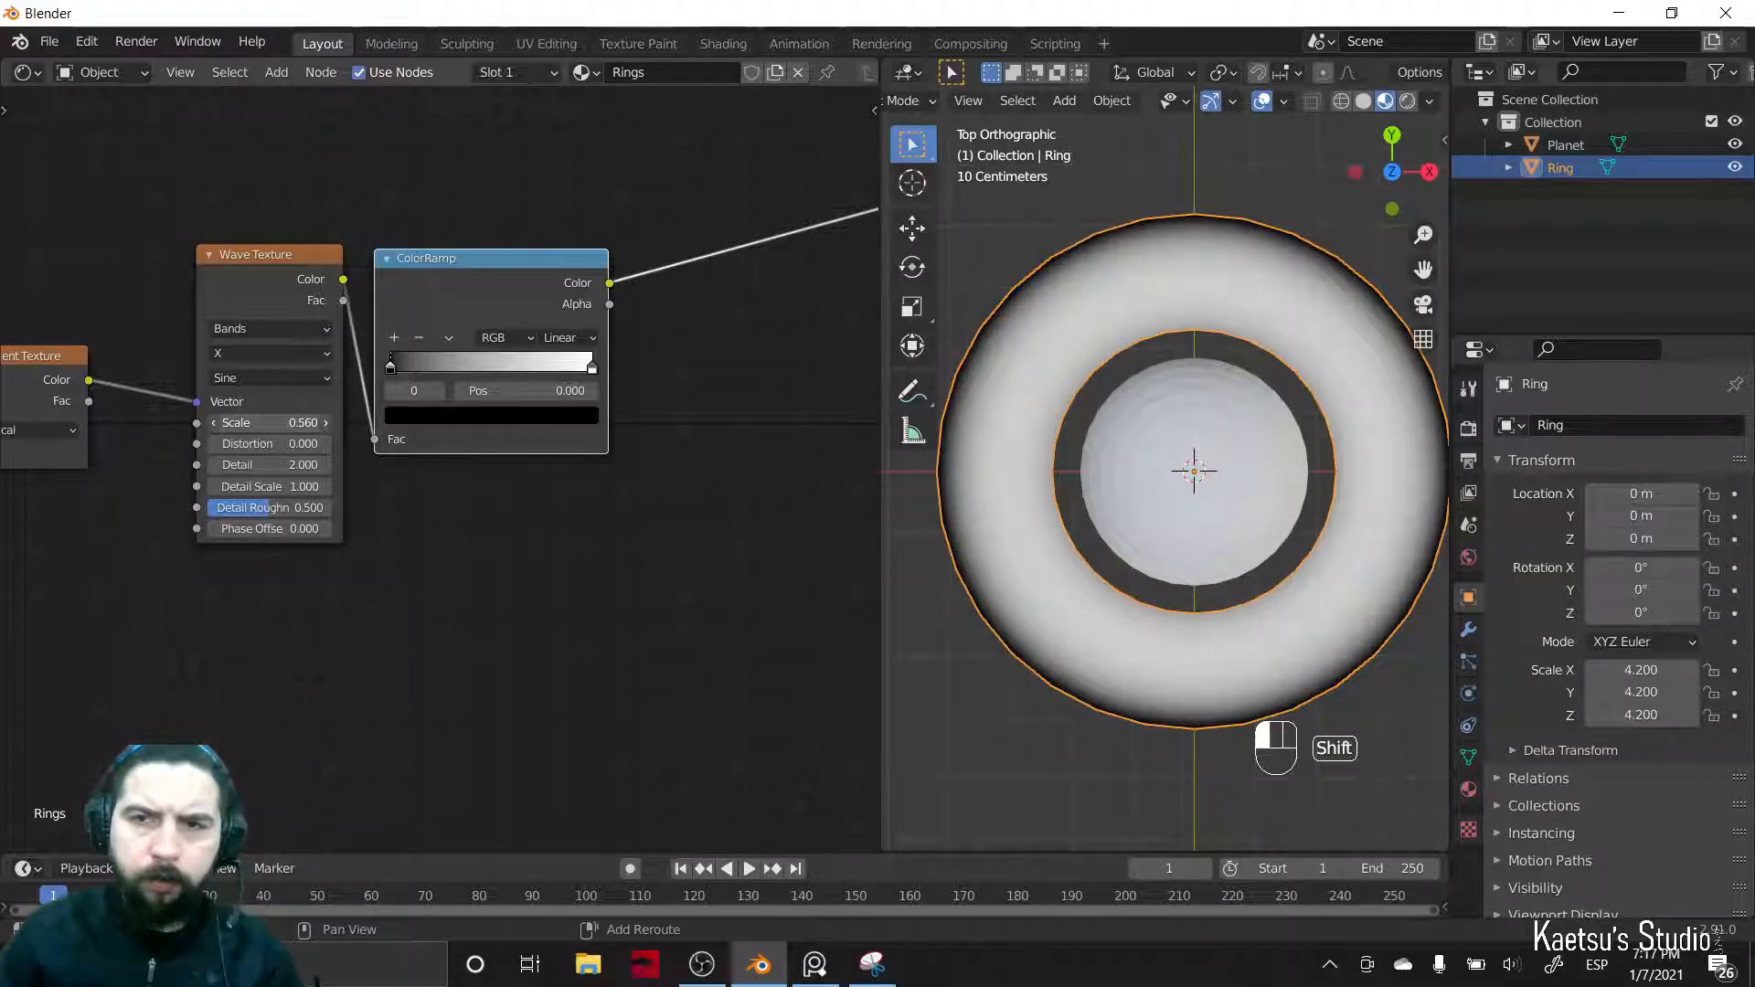
mouse_move(275, 528)
shift+mouse_down()
mouse_move(240, 529)
mouse_move(264, 529)
shift+mouse_up()
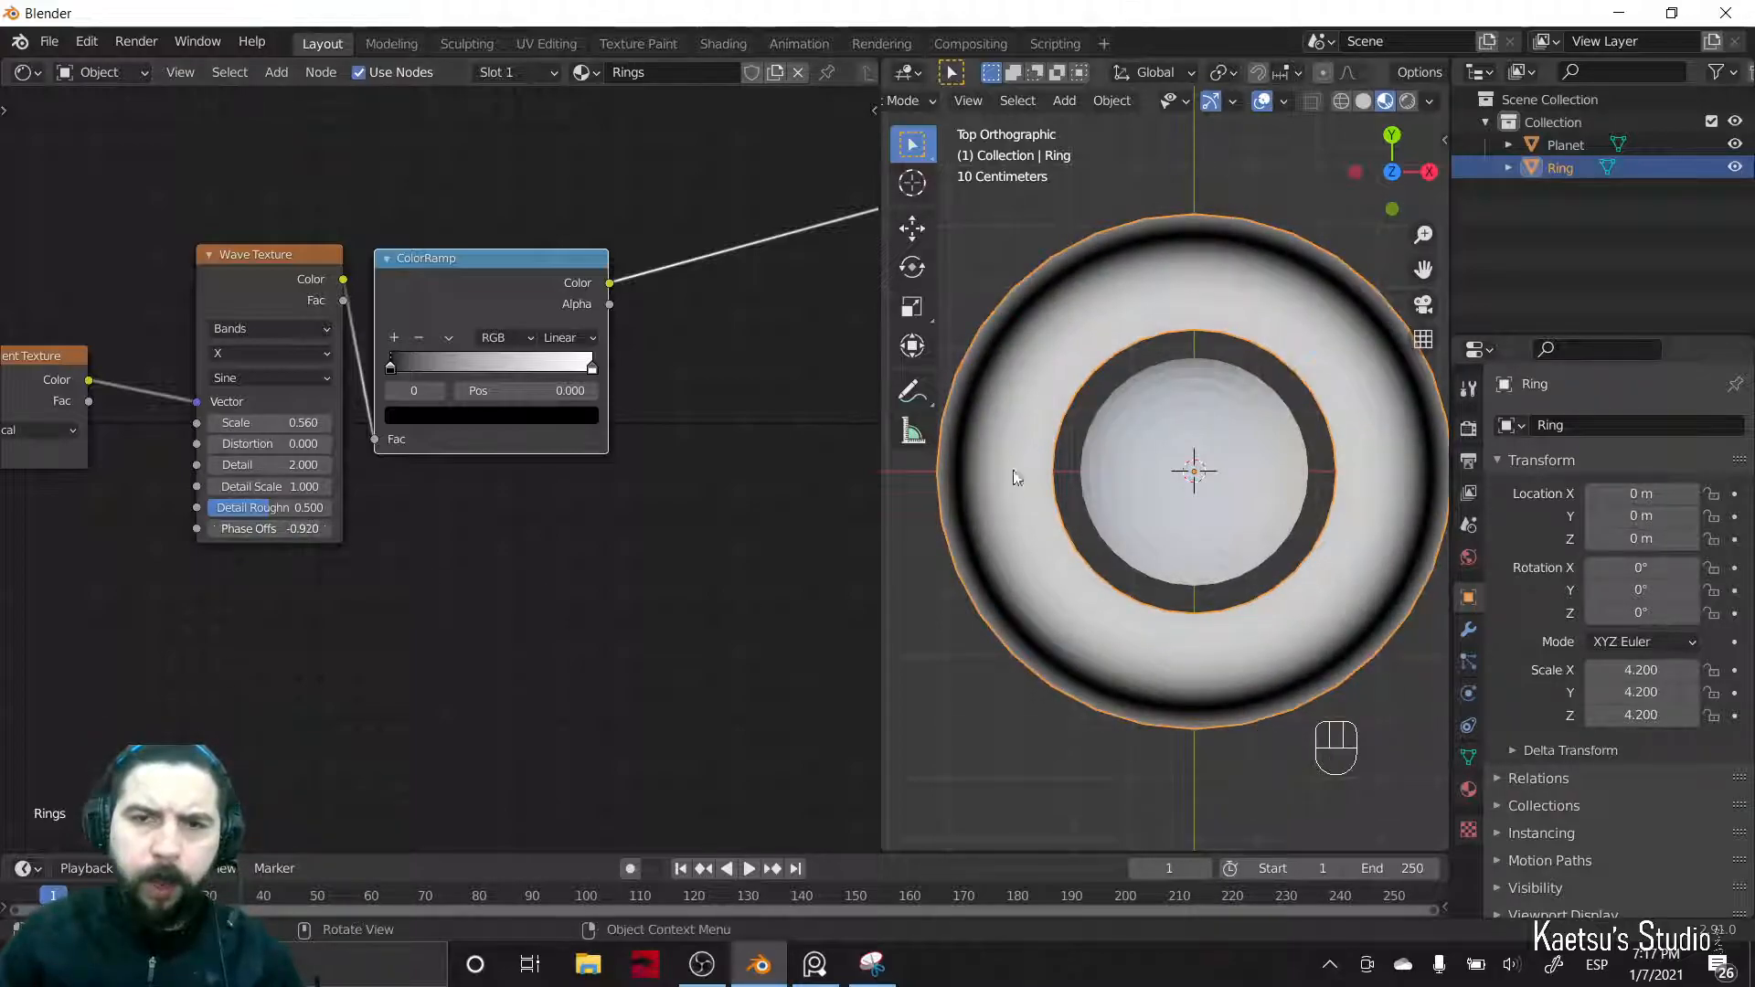
- Move the ColorRamp aside and insert a Math node between Wave Texture and ColorRamp, set to Multiply with a value of 10
drag(441, 266, 645, 241)
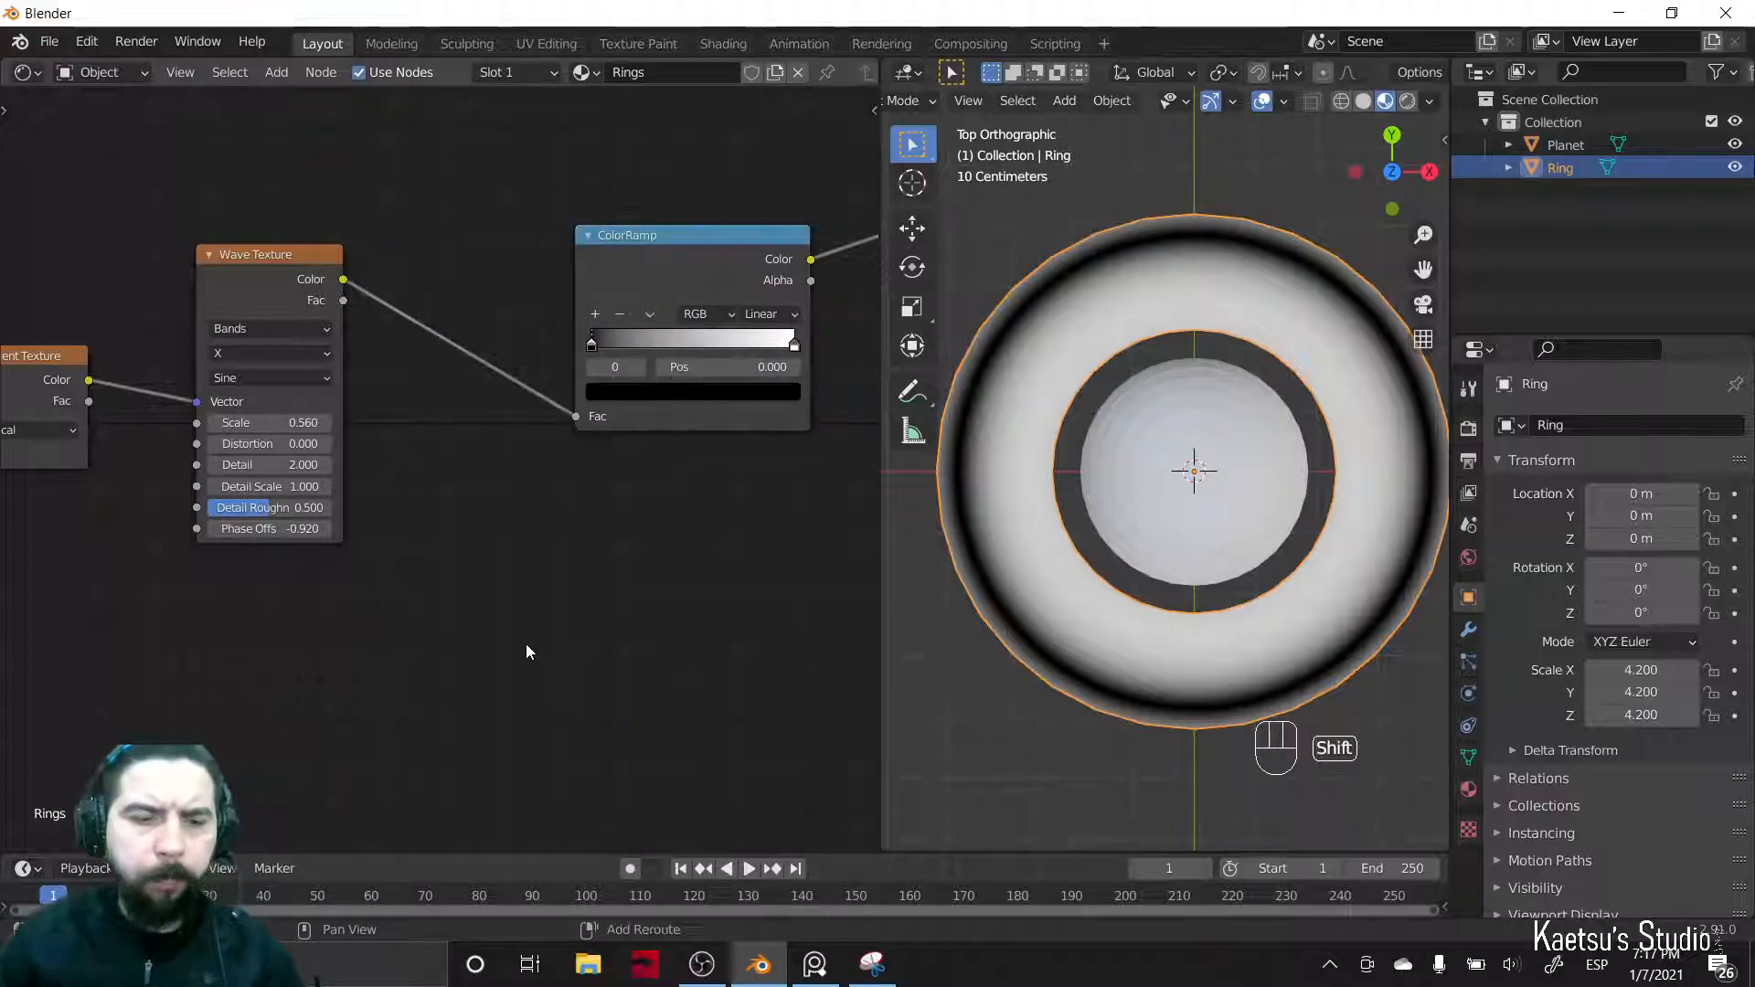
key(shift+a)
text(math)
key(Return)
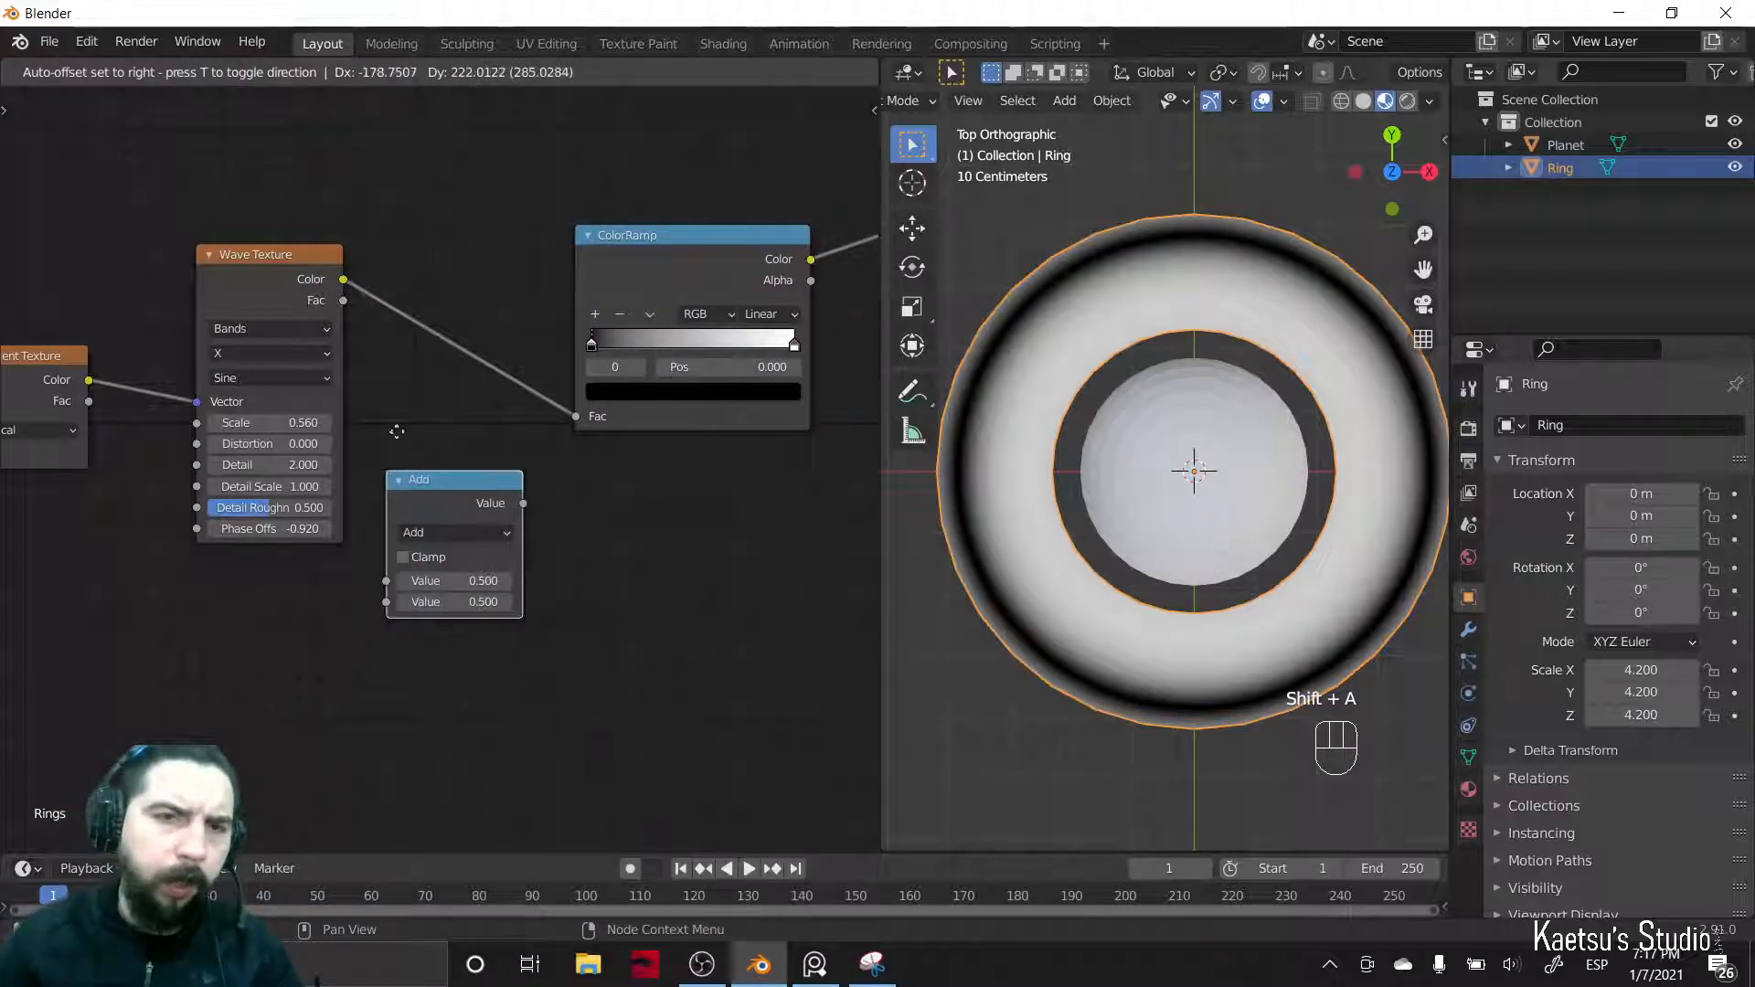
click(420, 288)
click(463, 343)
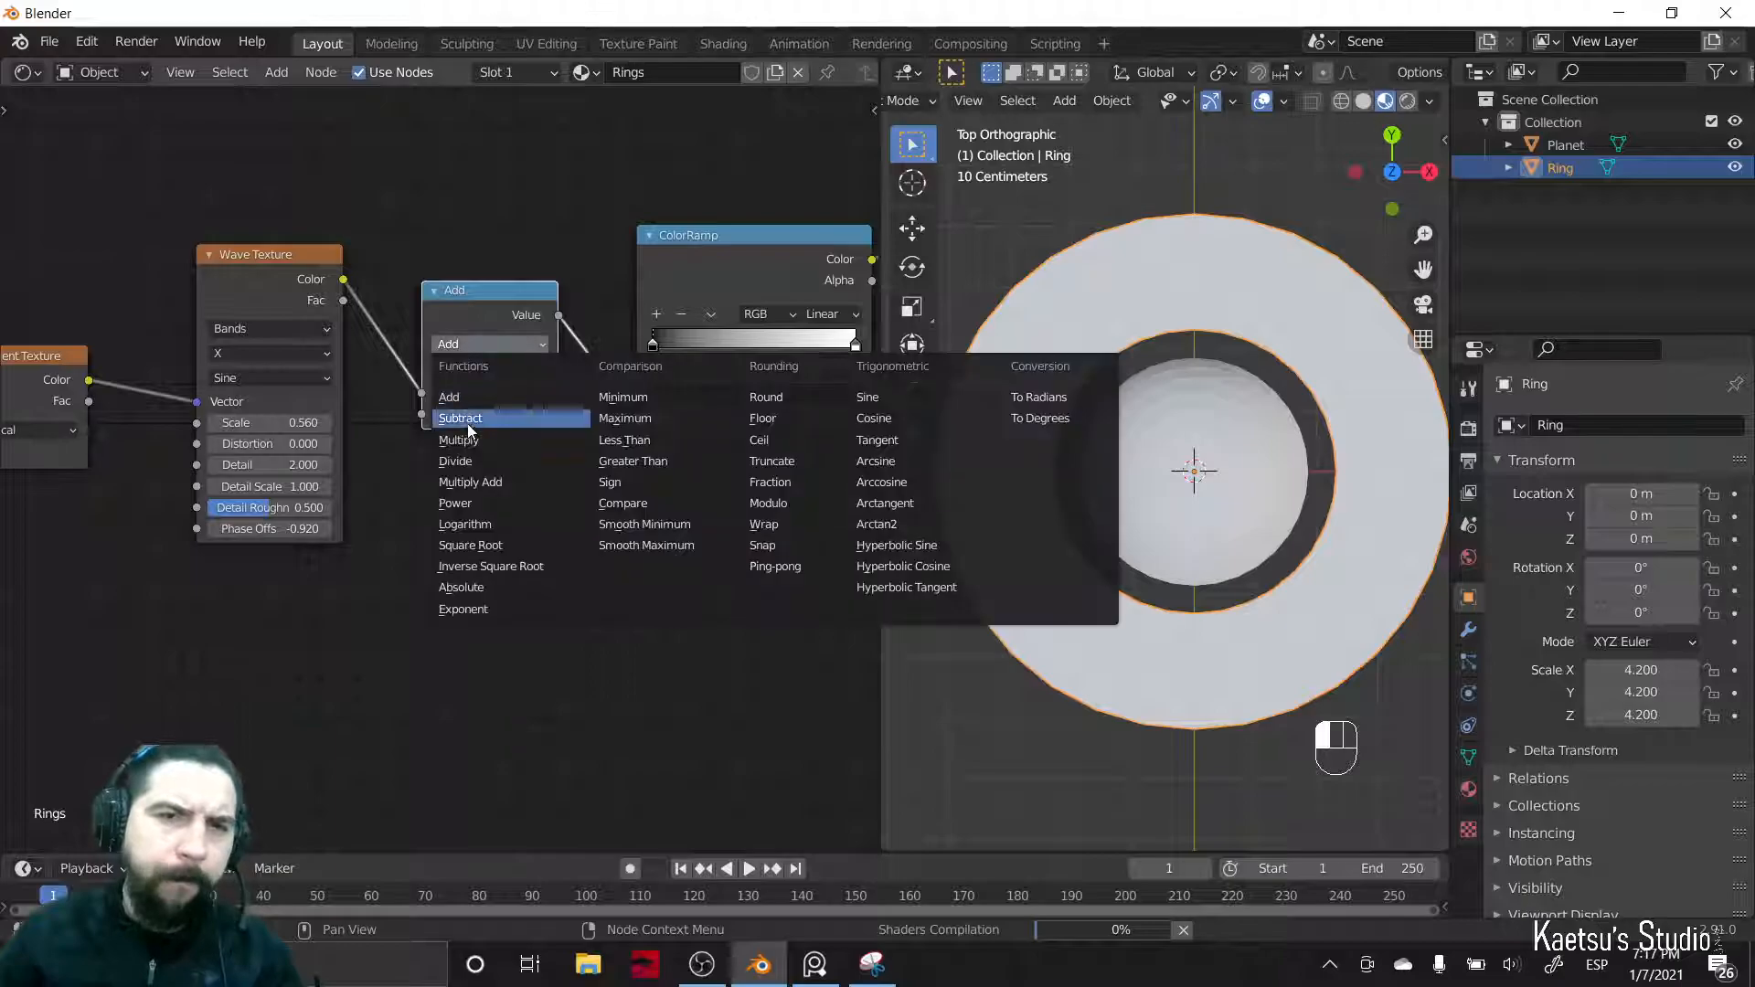
click(469, 436)
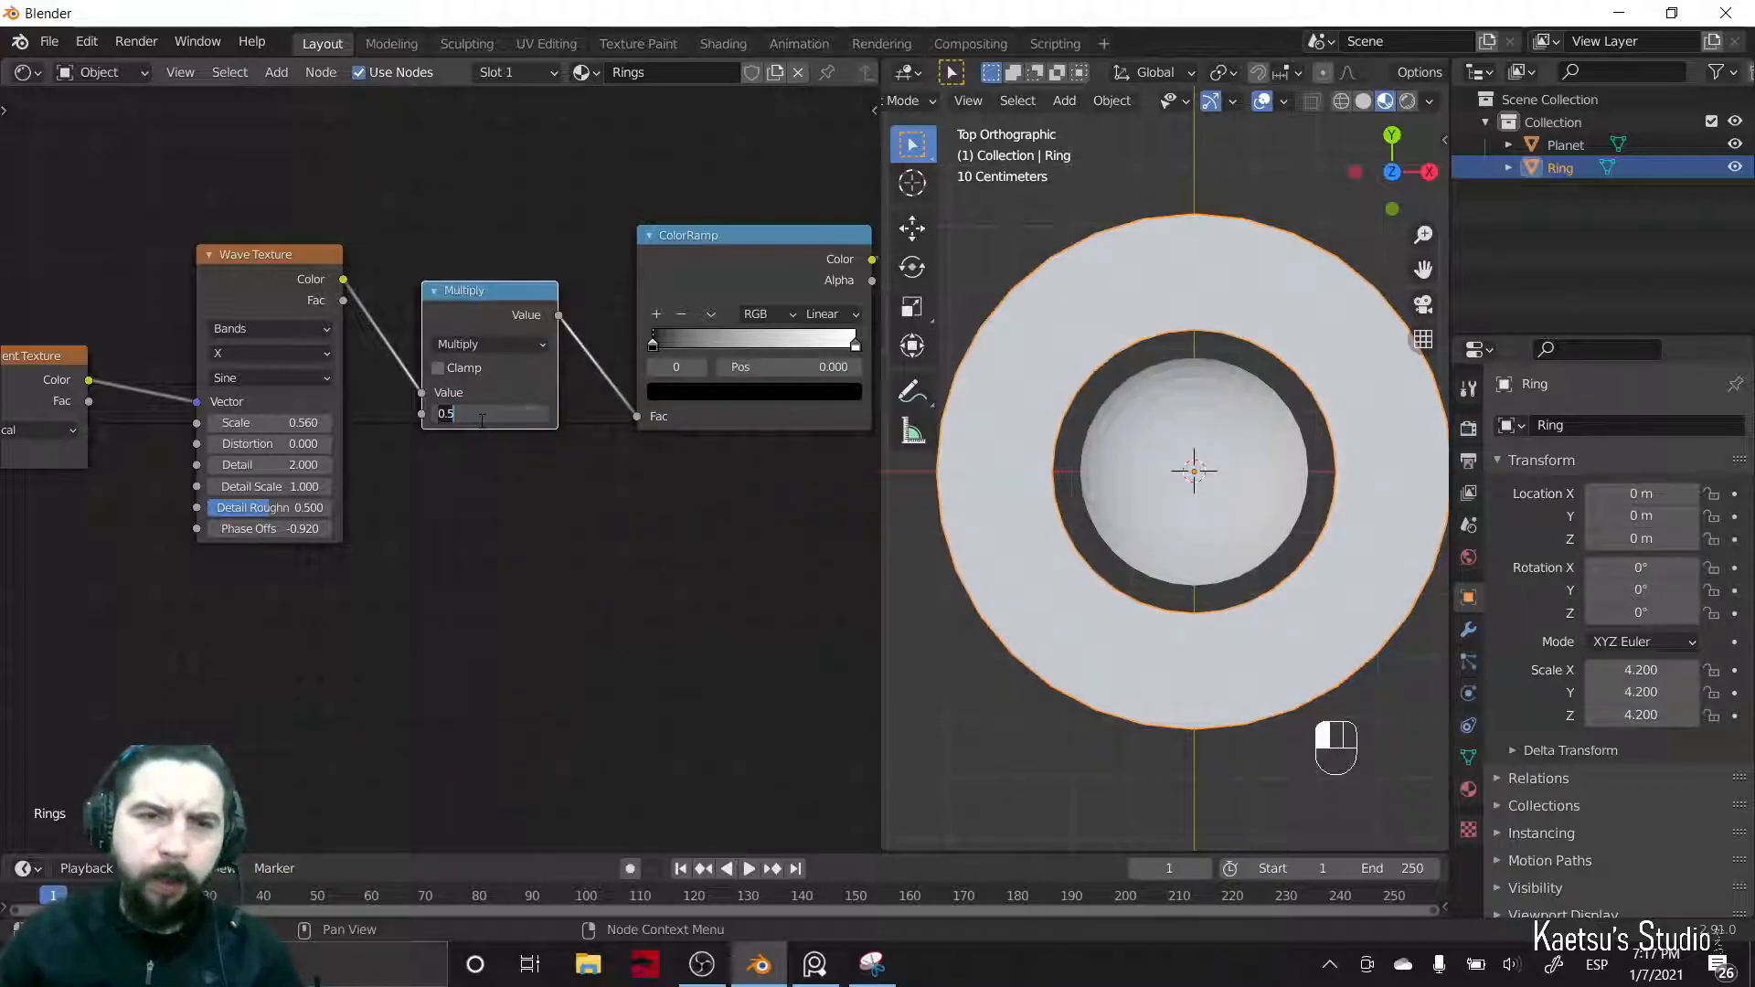
key(Return)
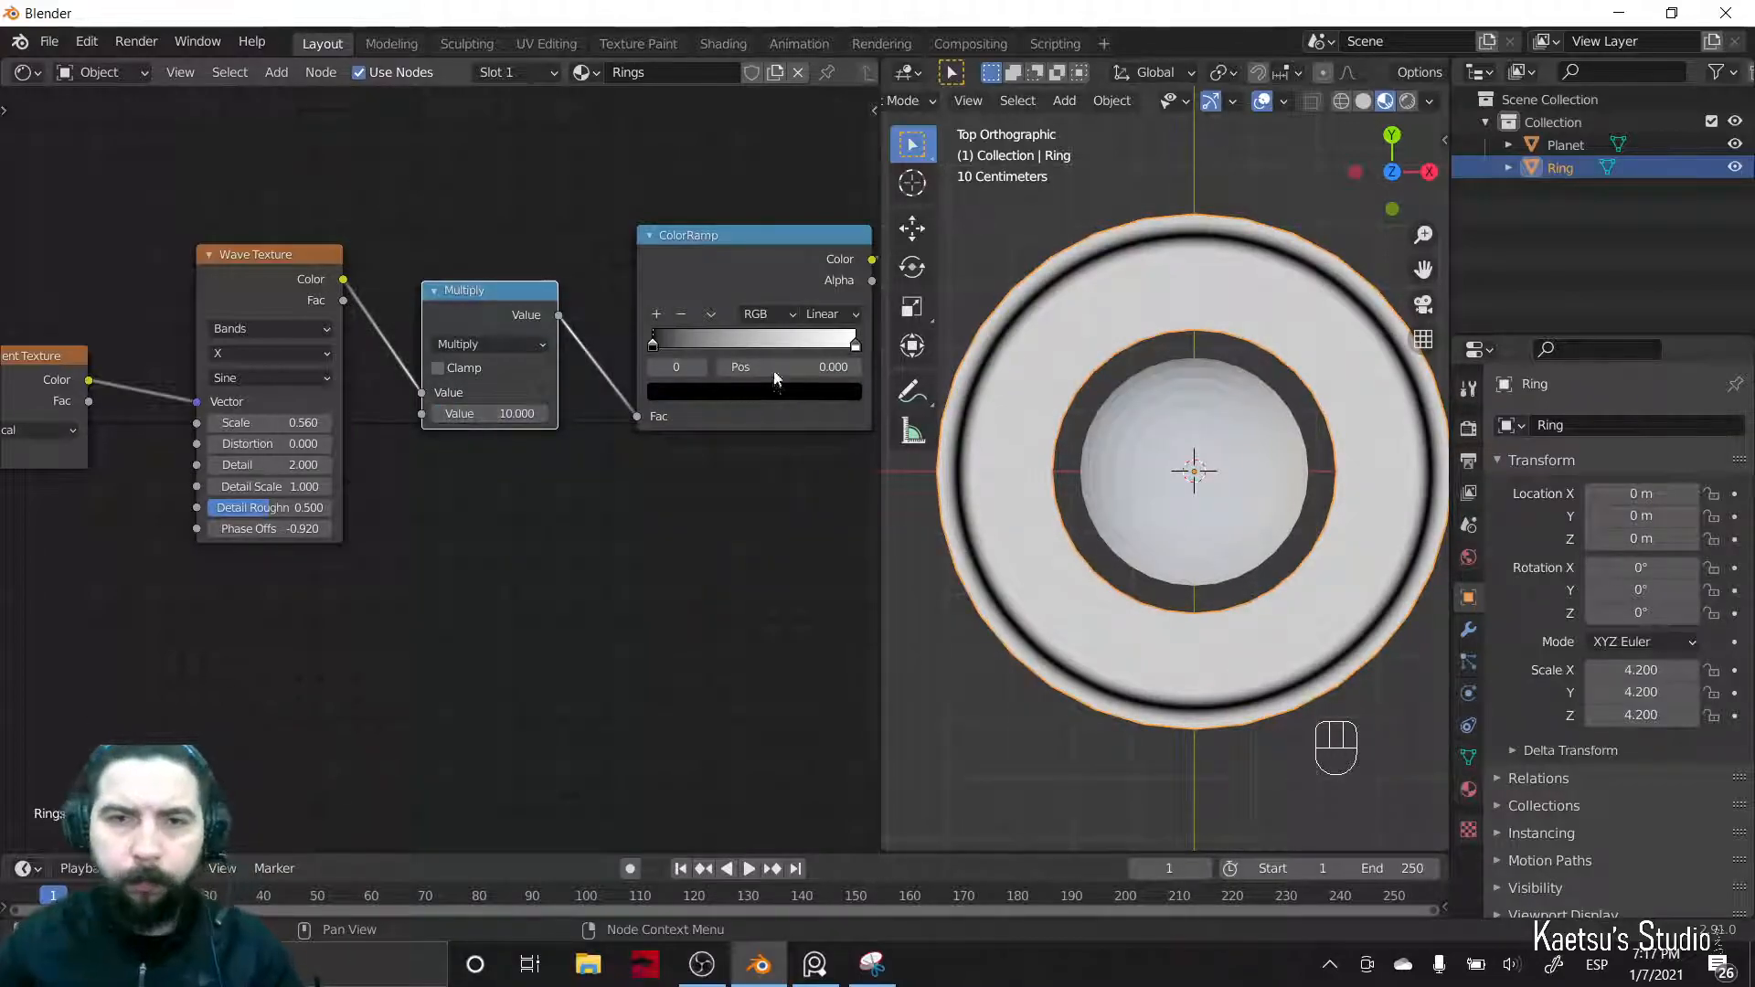
- Move the ColorRamp's white stop to position 0.018 and compare the thin ring line with the Saturn reference image
drag(857, 346, 645, 348)
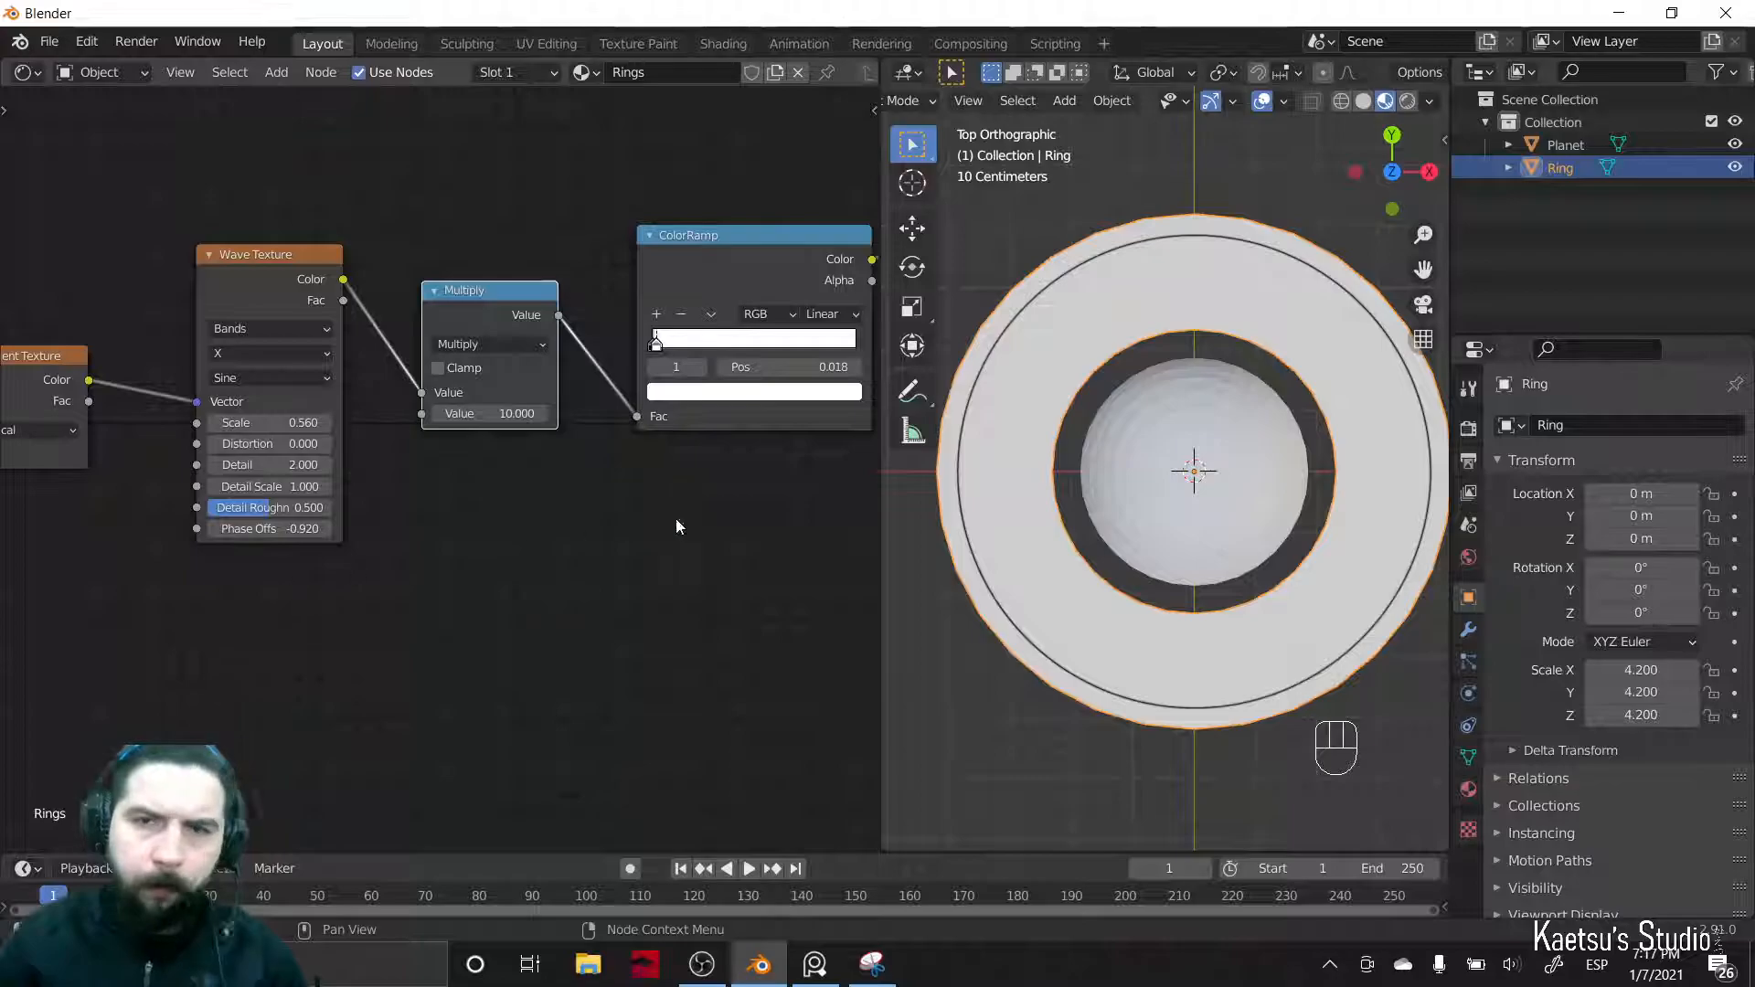
key(alt+Tab)
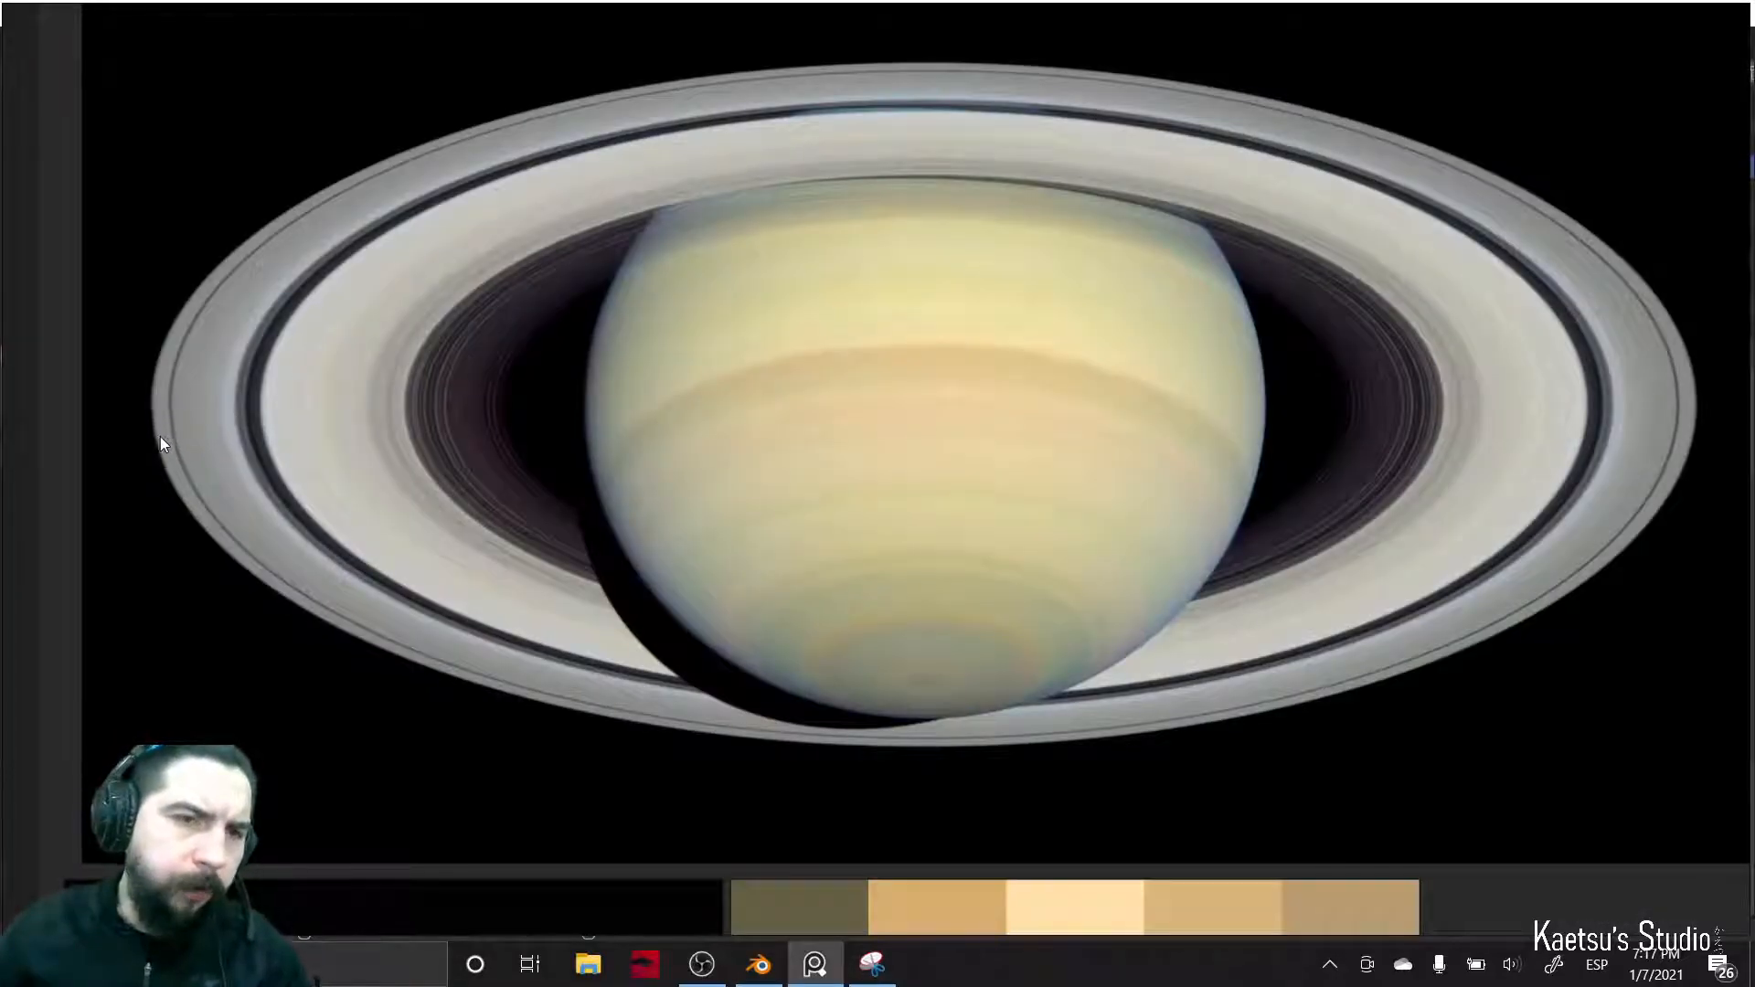
key(alt+Tab)
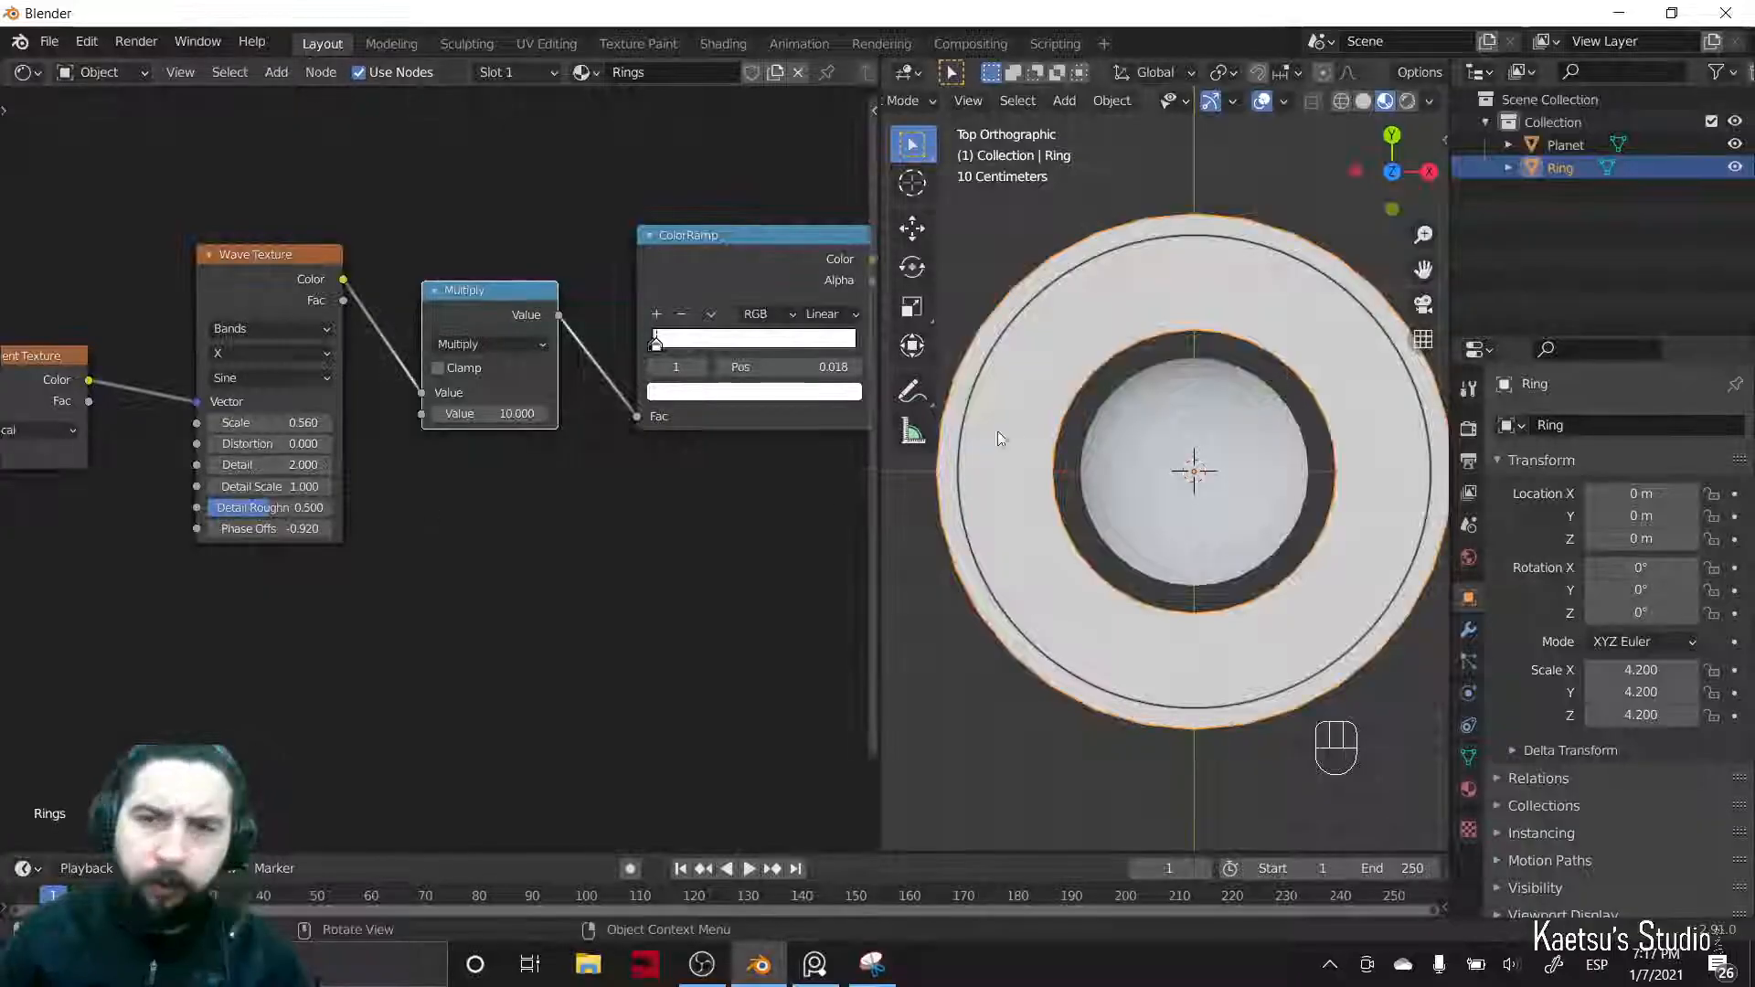
- Shift the dark line toward the ring's outer edge by setting the Wave Texture's phase offset to -0.520
shift+middle_drag(948, 513, 1108, 517)
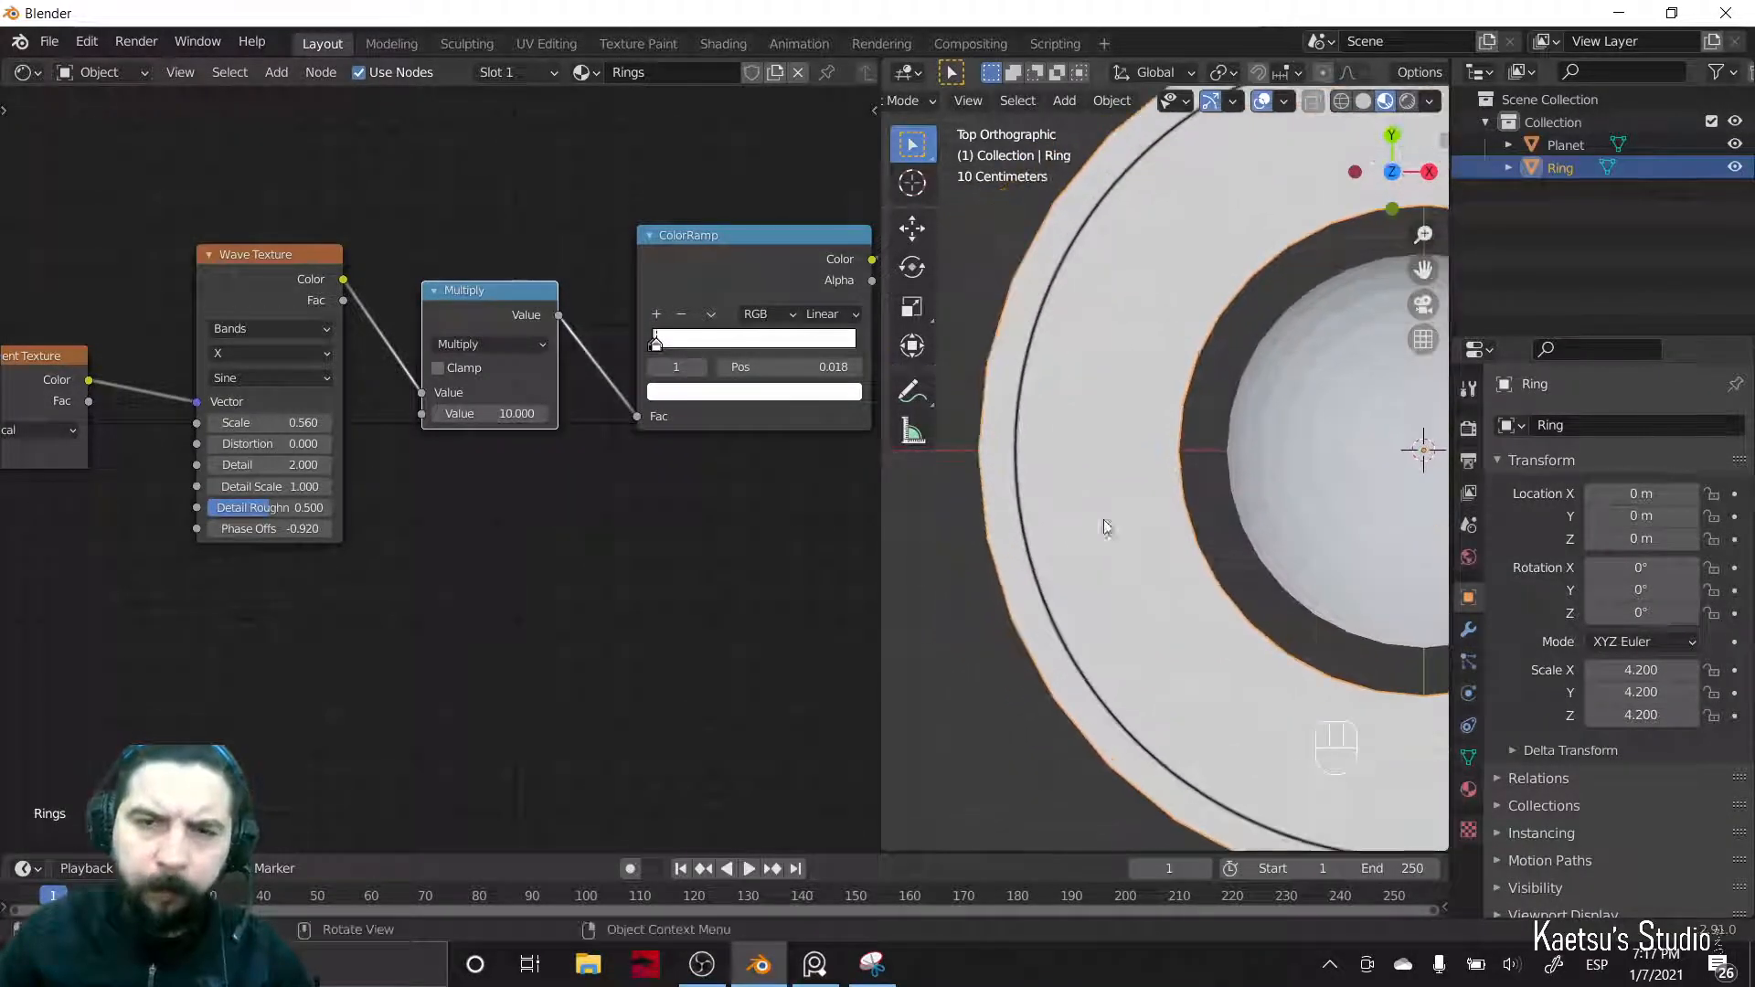
shift+drag(270, 529, 288, 528)
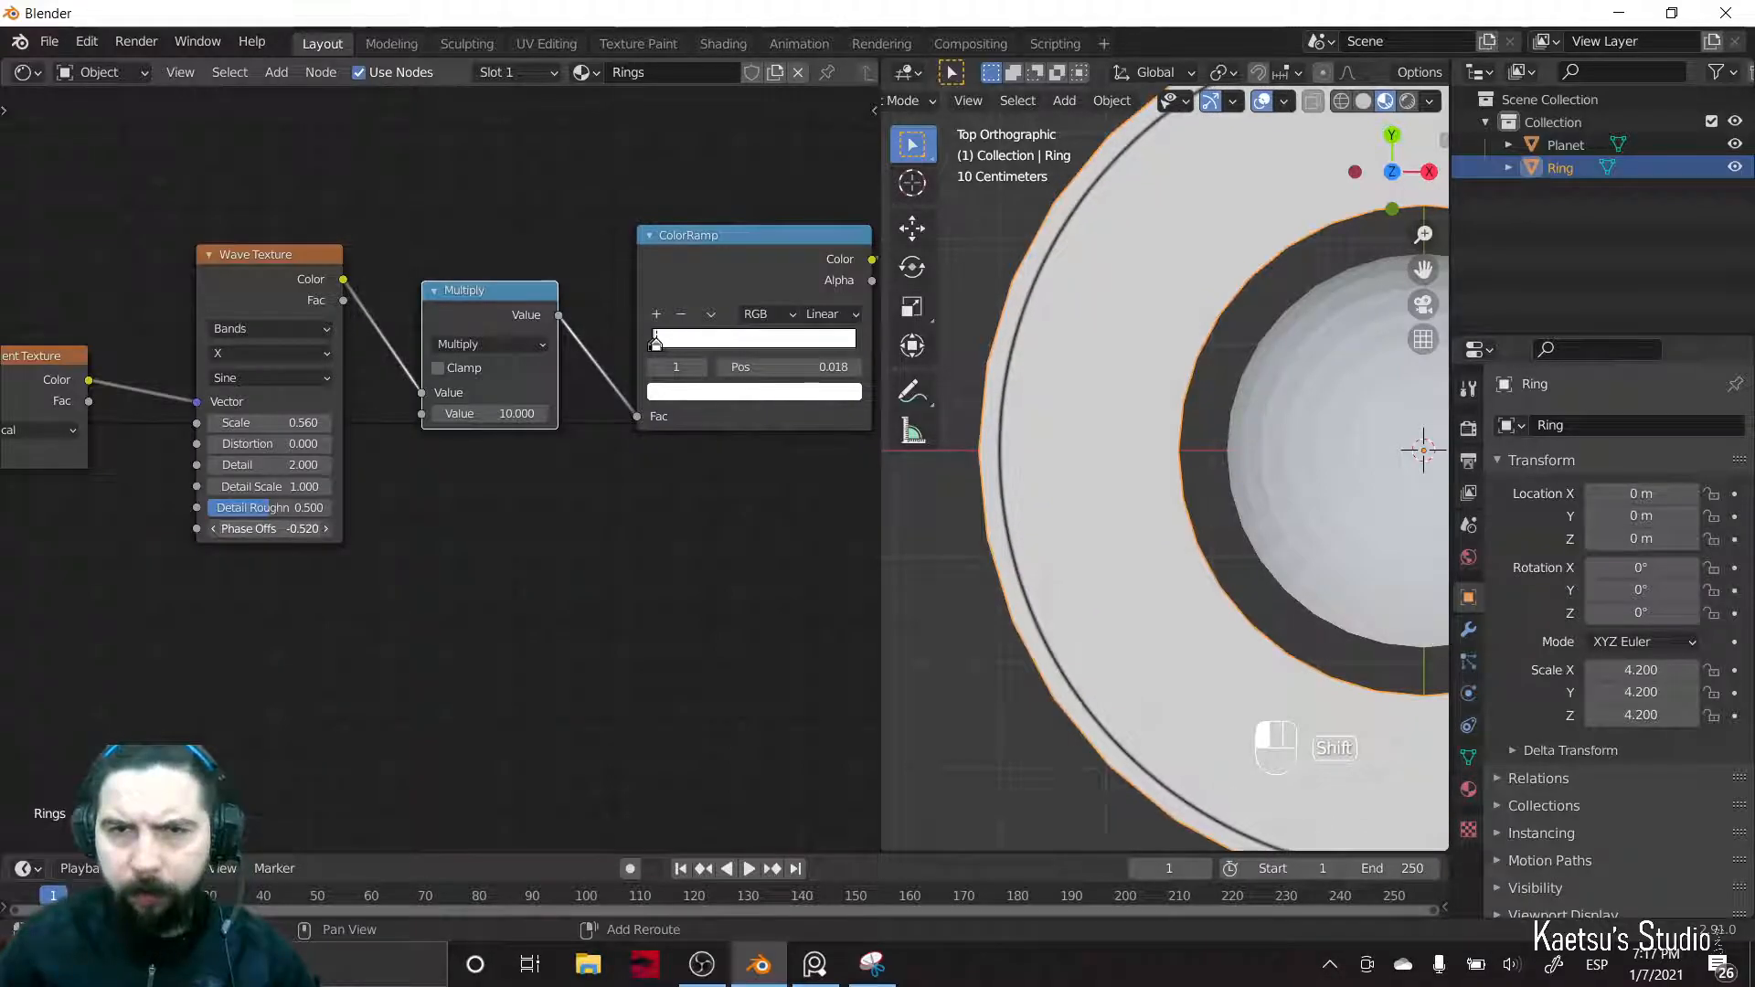
scroll(1226, 572, down, 4)
shift+middle_drag(1230, 601, 1099, 605)
- Move the Texture Coordinate node farther left of the Mapping node
scroll(446, 744, down, 3)
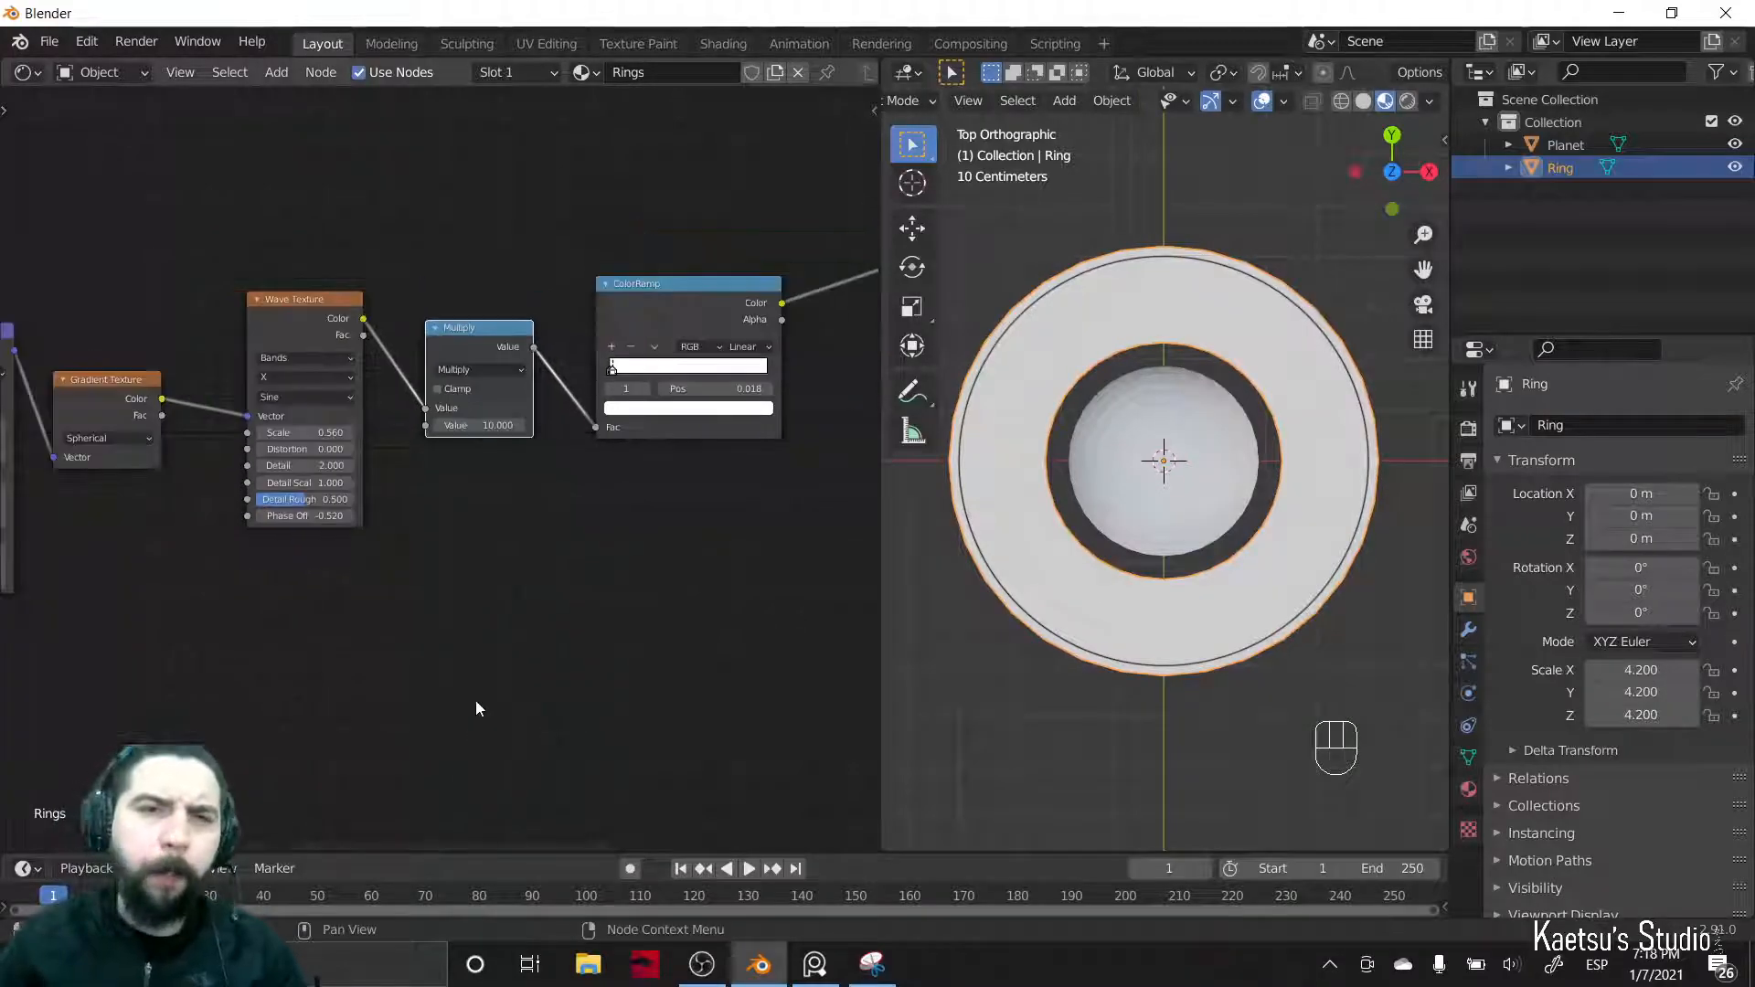
scroll(512, 662, down, 5)
middle_drag(393, 656, 492, 633)
drag(161, 441, 46, 435)
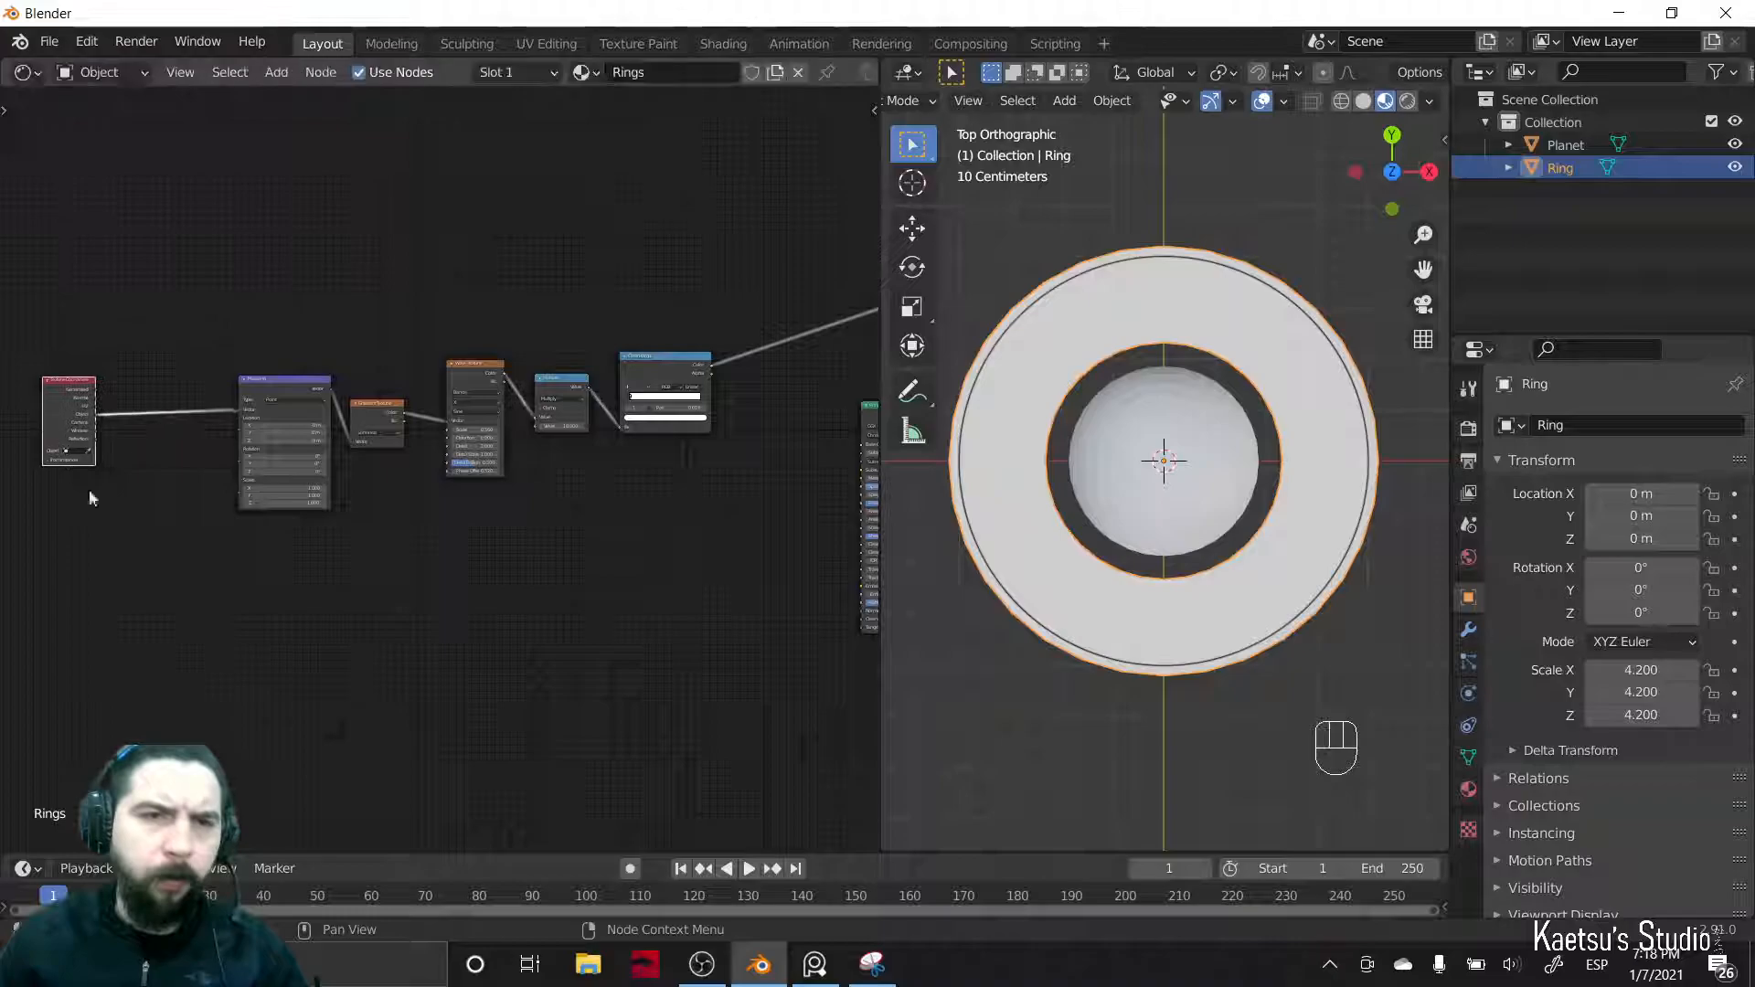
- Add a Frame node and place the Mapping, Gradient Texture, Wave Texture, Multiply and ColorRamp nodes inside it
key(shift+a)
text(fra)
key(Return)
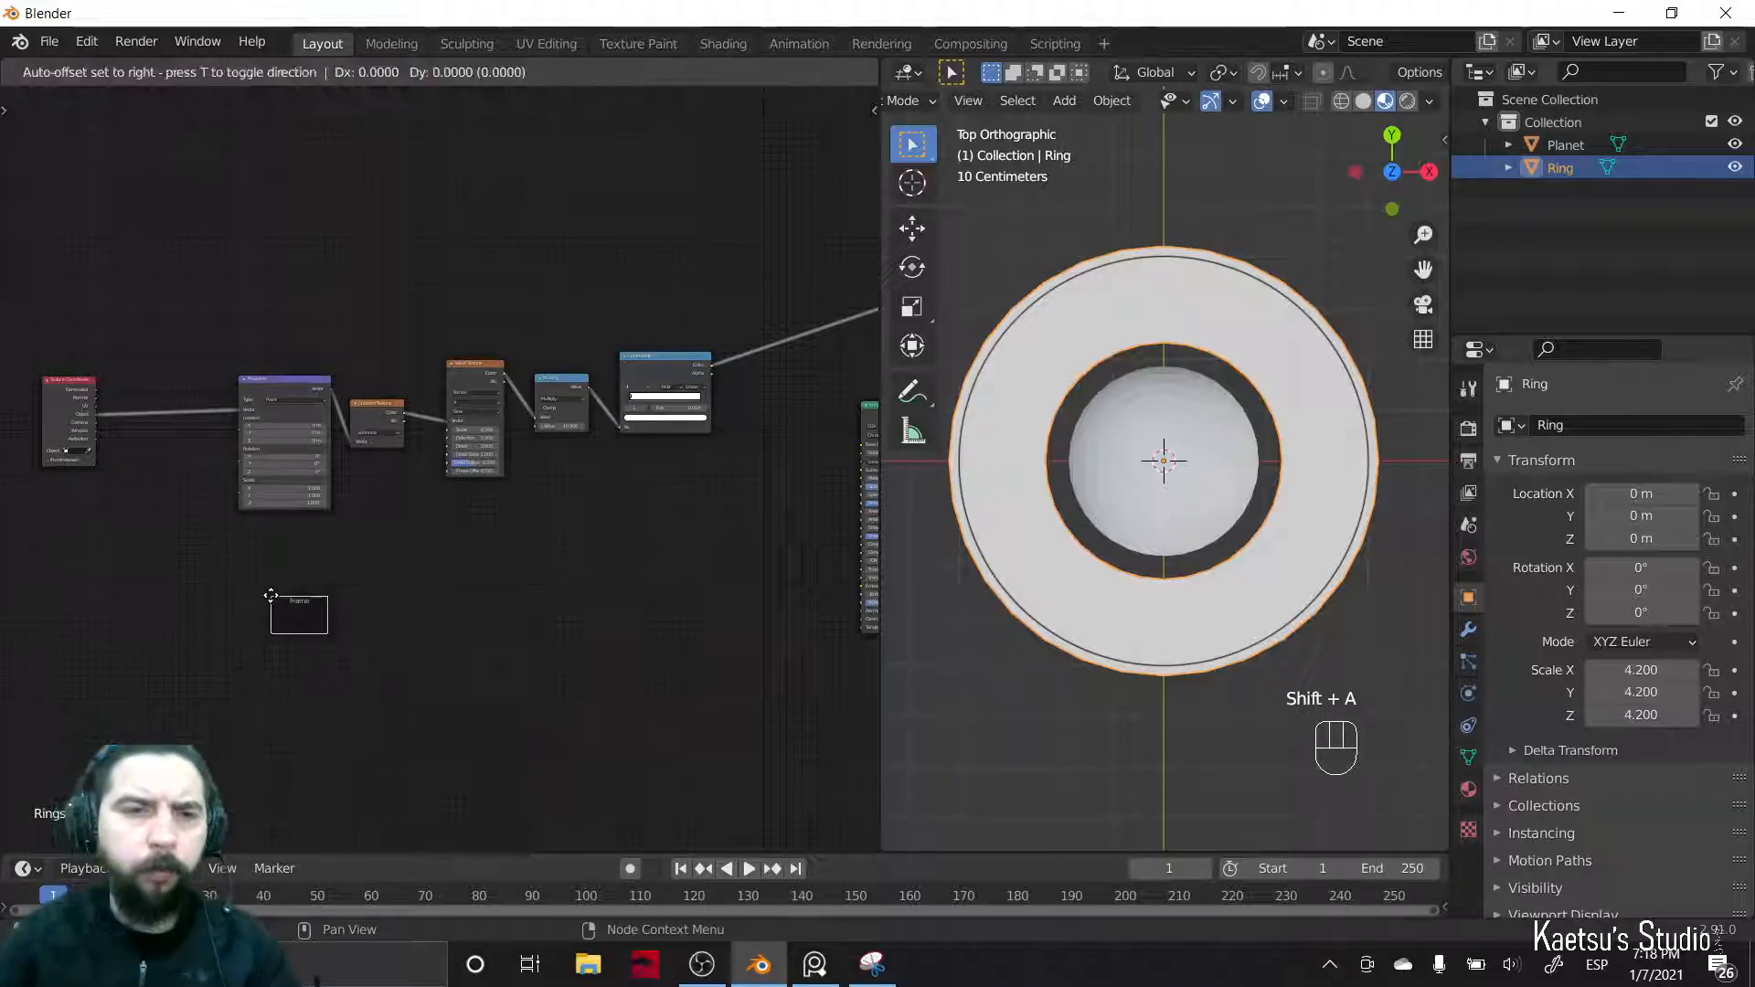
click(464, 567)
drag(241, 260, 631, 439)
drag(472, 364, 412, 331)
- Label the new frame "Outer division"
key(F2)
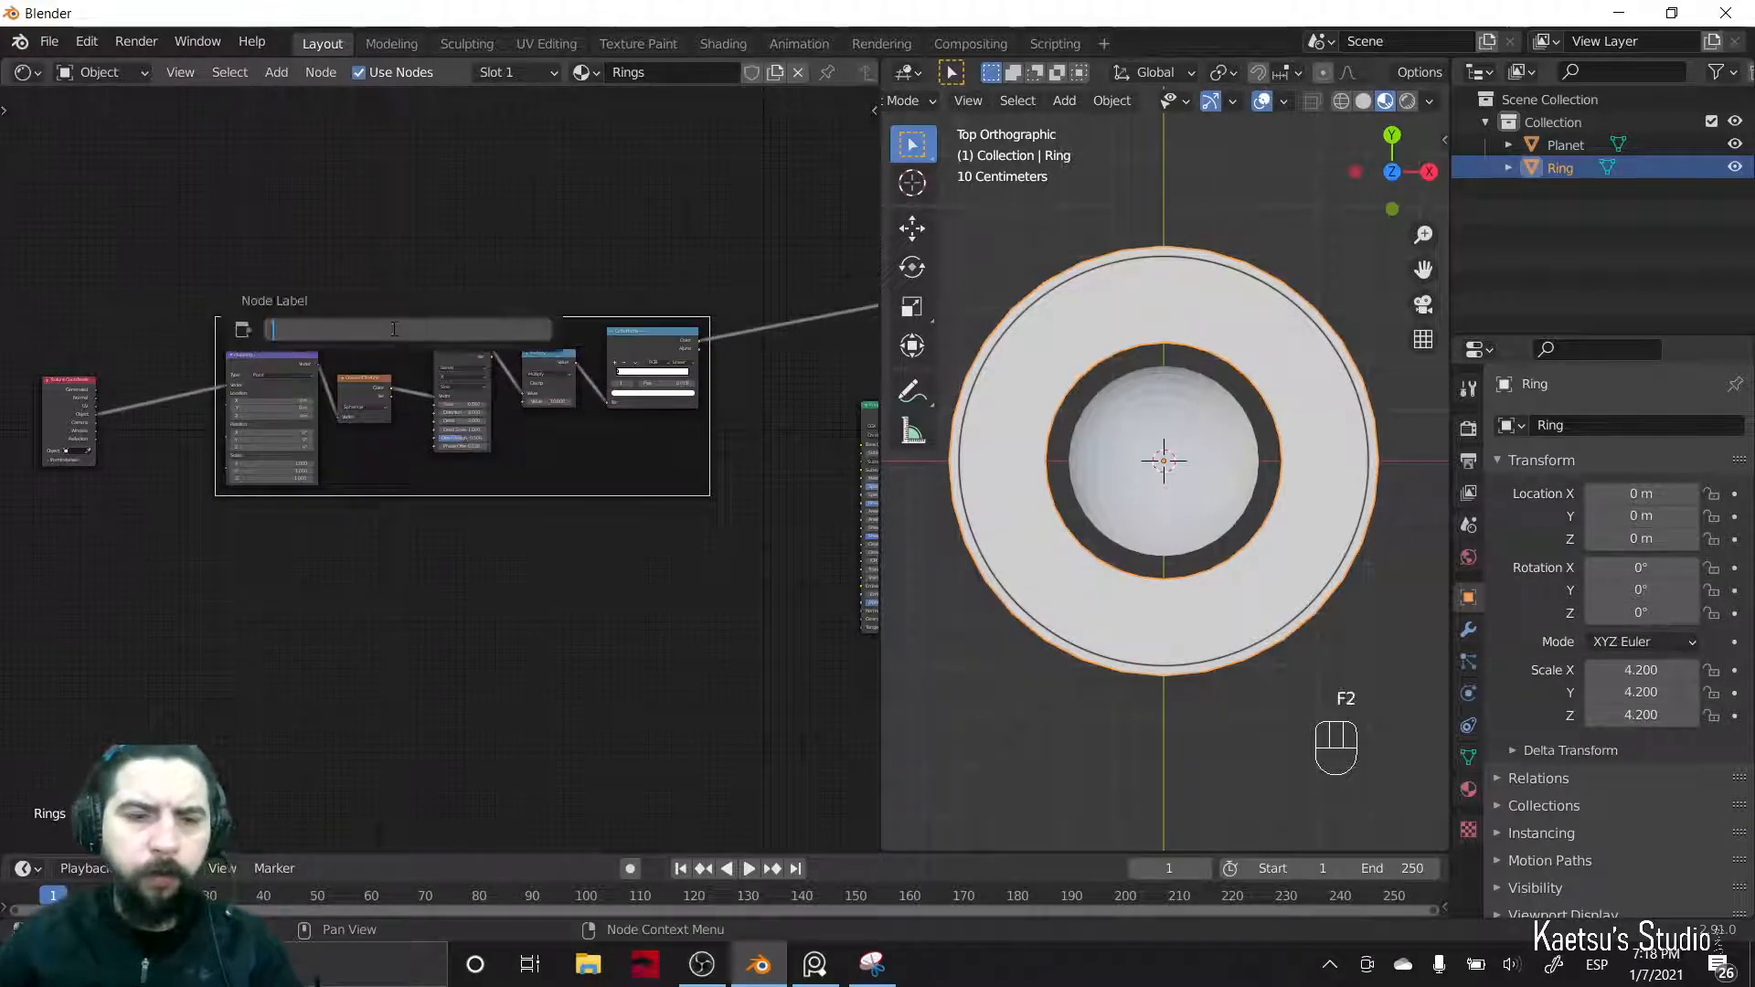
text(Outer)
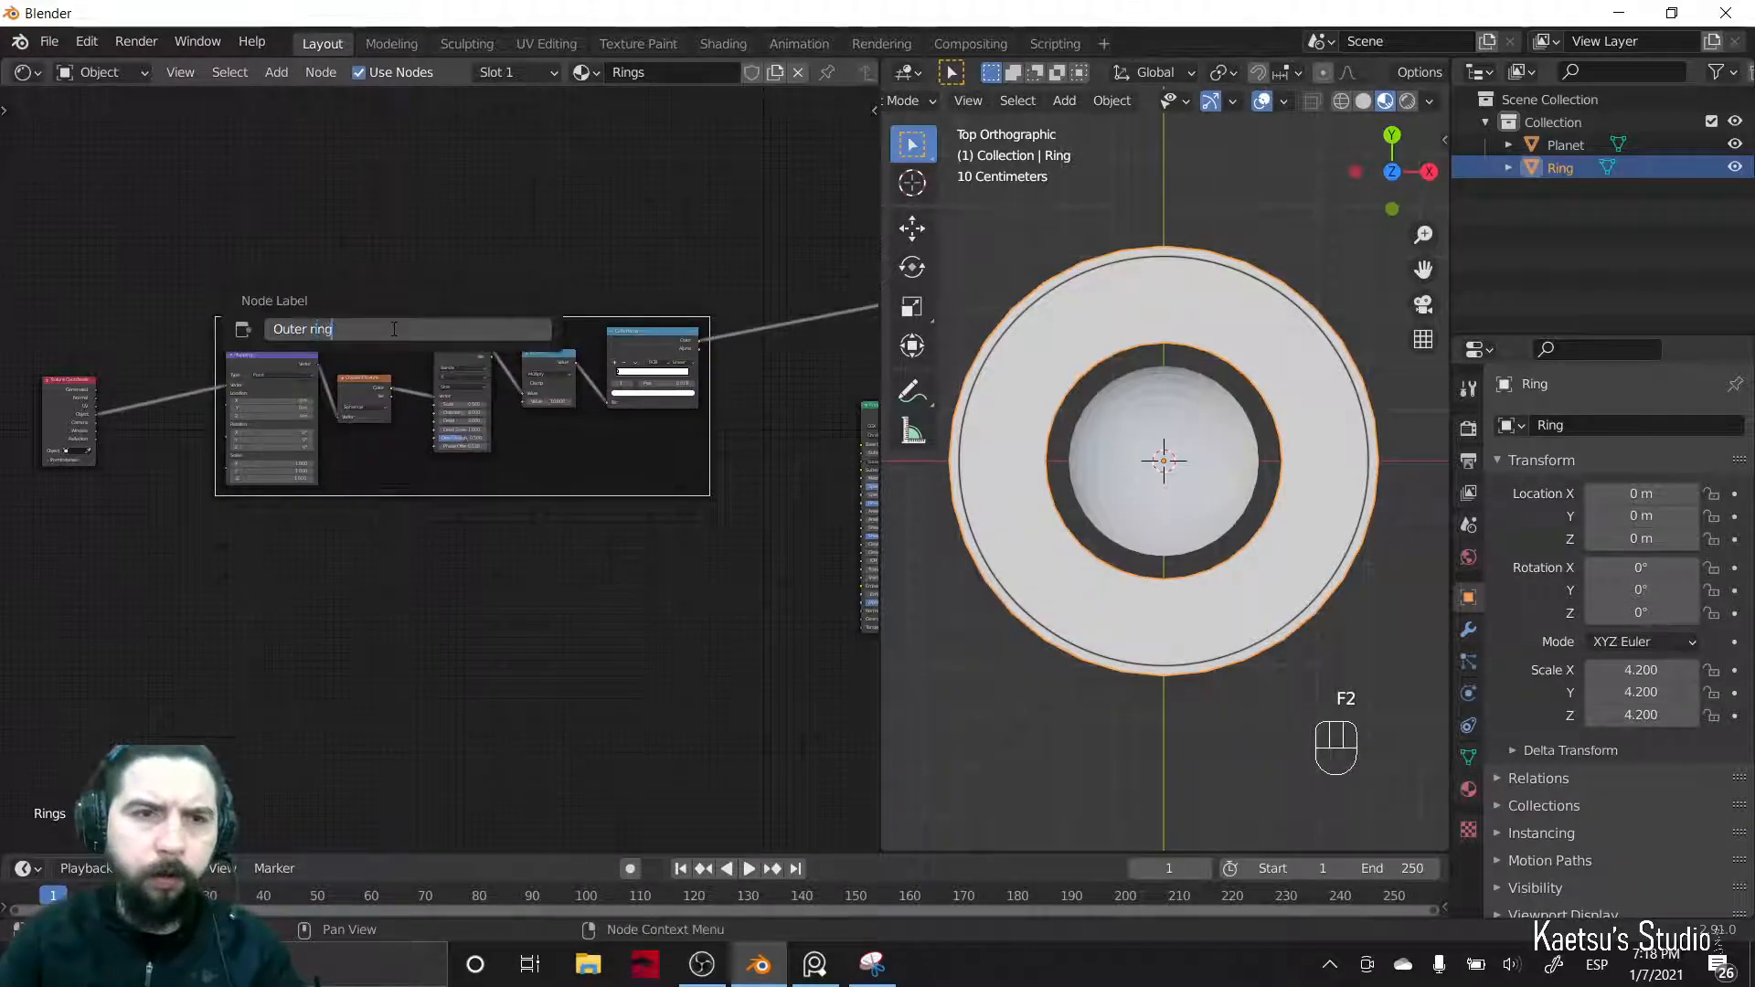
text( division)
key(Return)
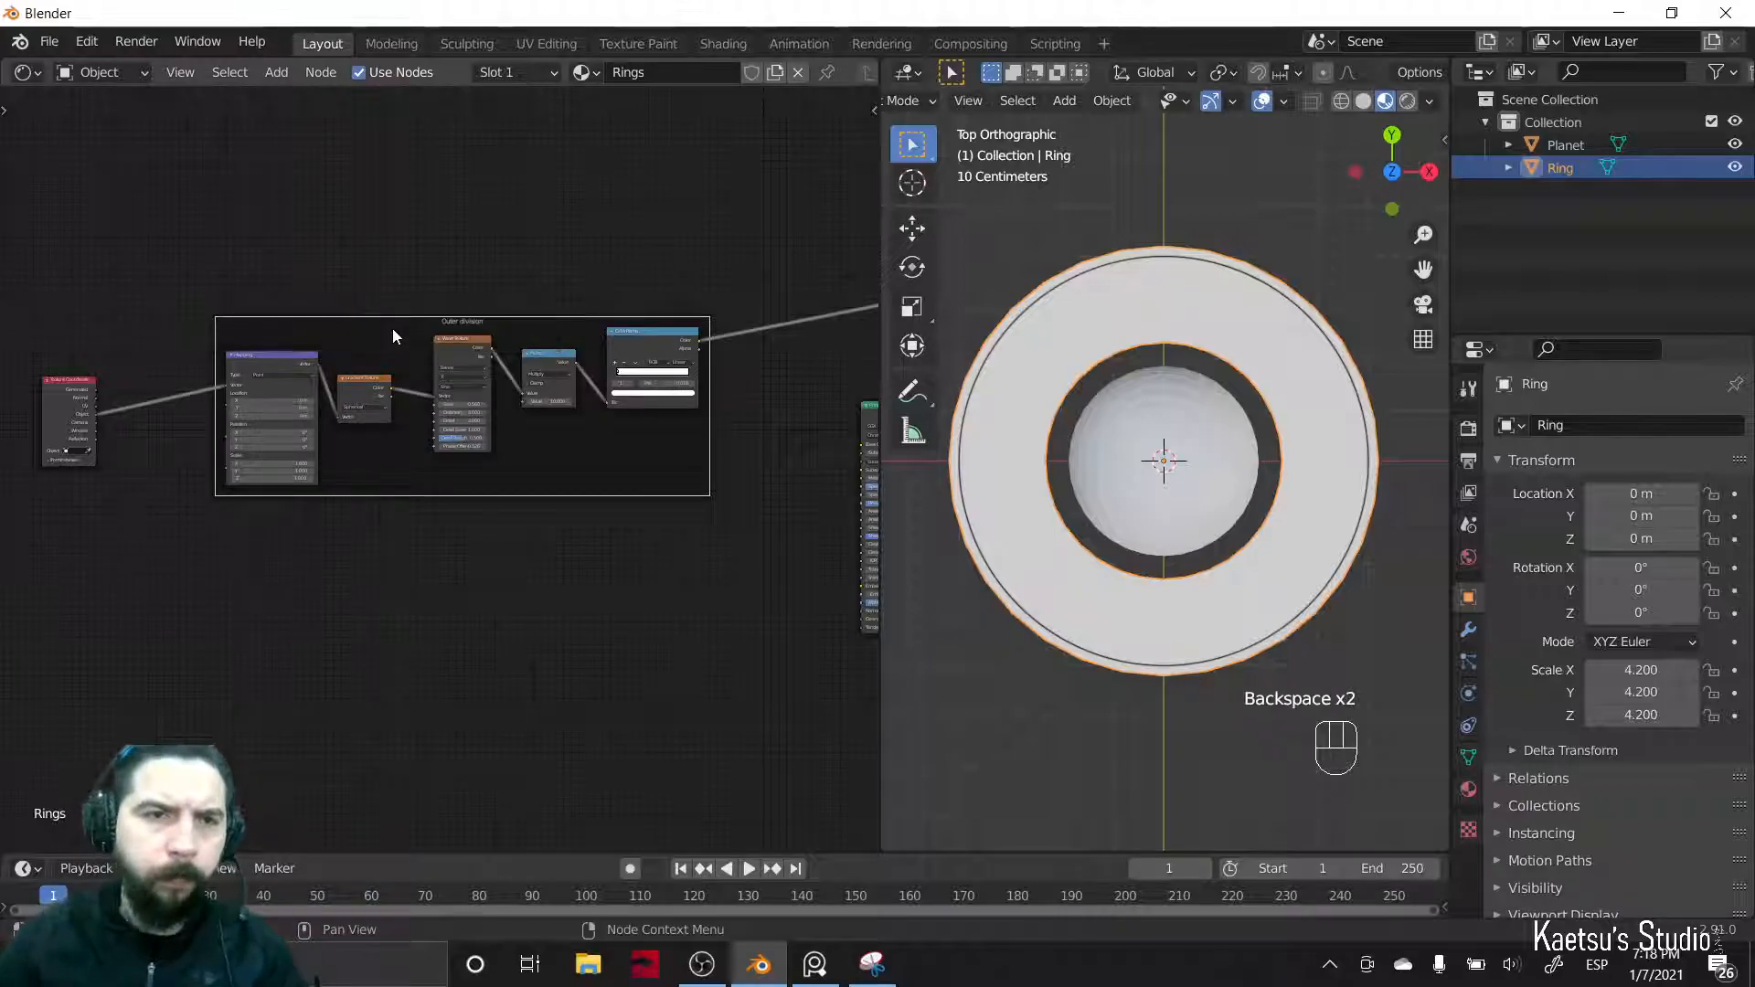
- Check the Saturn reference image and duplicate the "Outer division" frame with all its nodes, placing the copy below the original
key(alt+Tab)
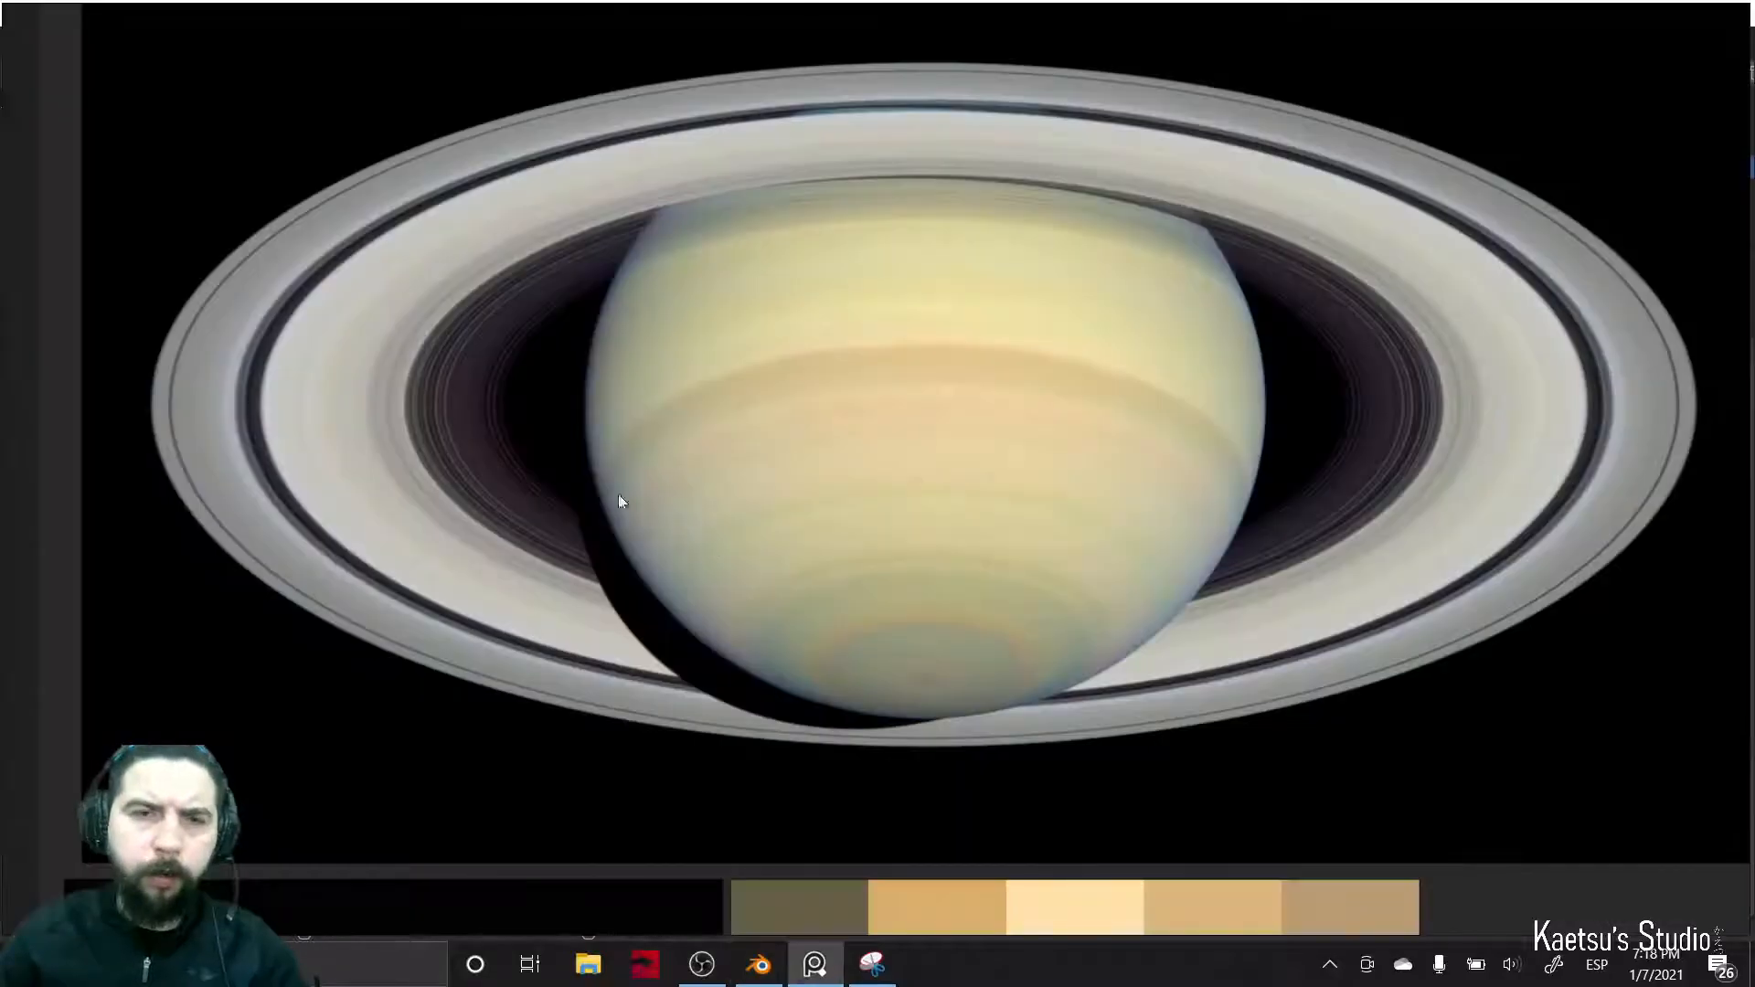
key(alt+Tab)
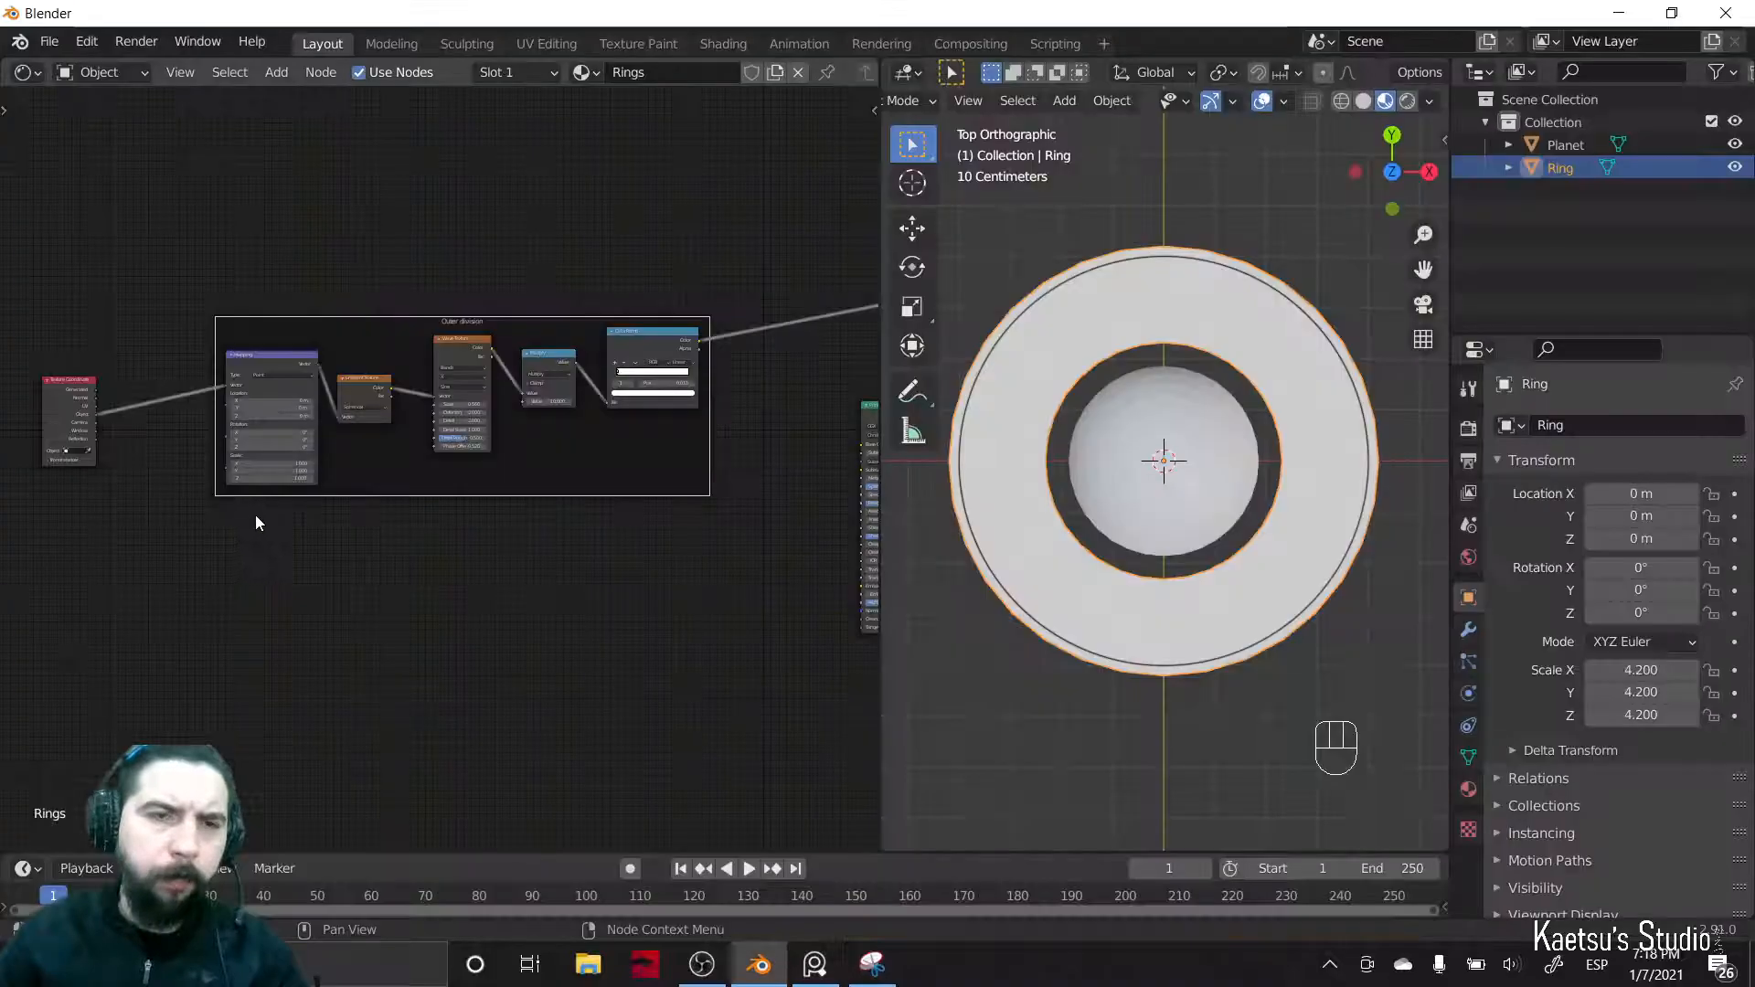
drag(190, 289, 731, 604)
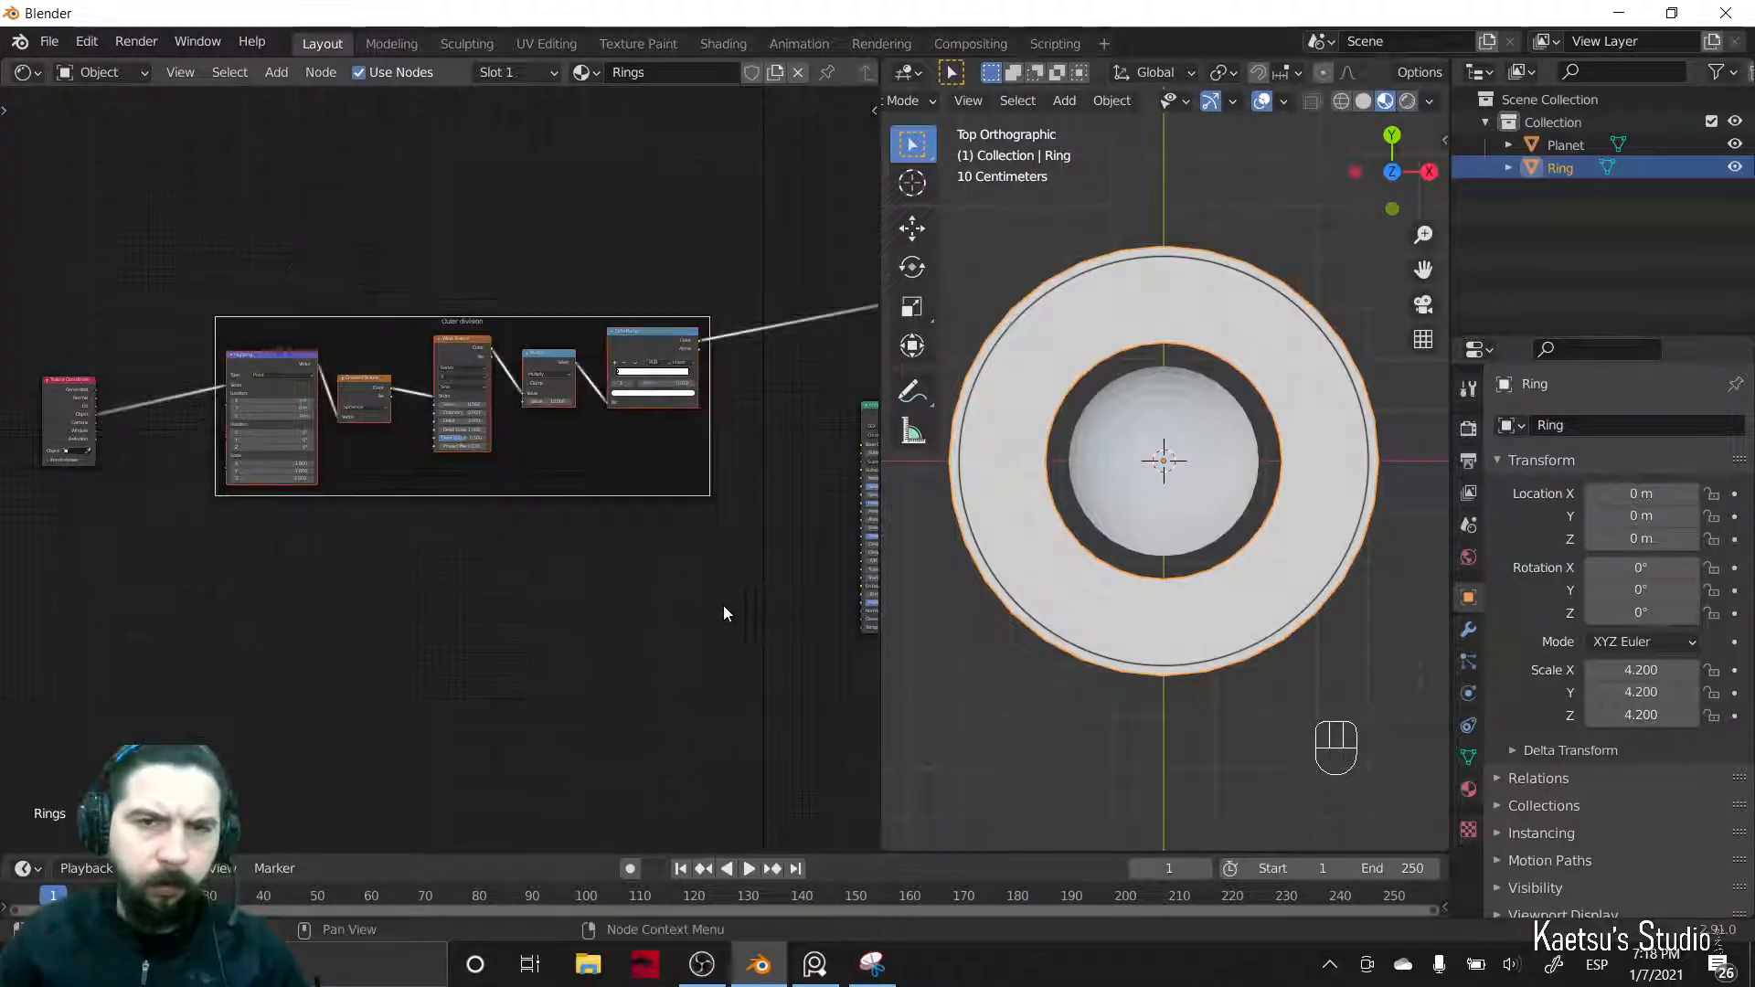
key(shift+d)
click(538, 822)
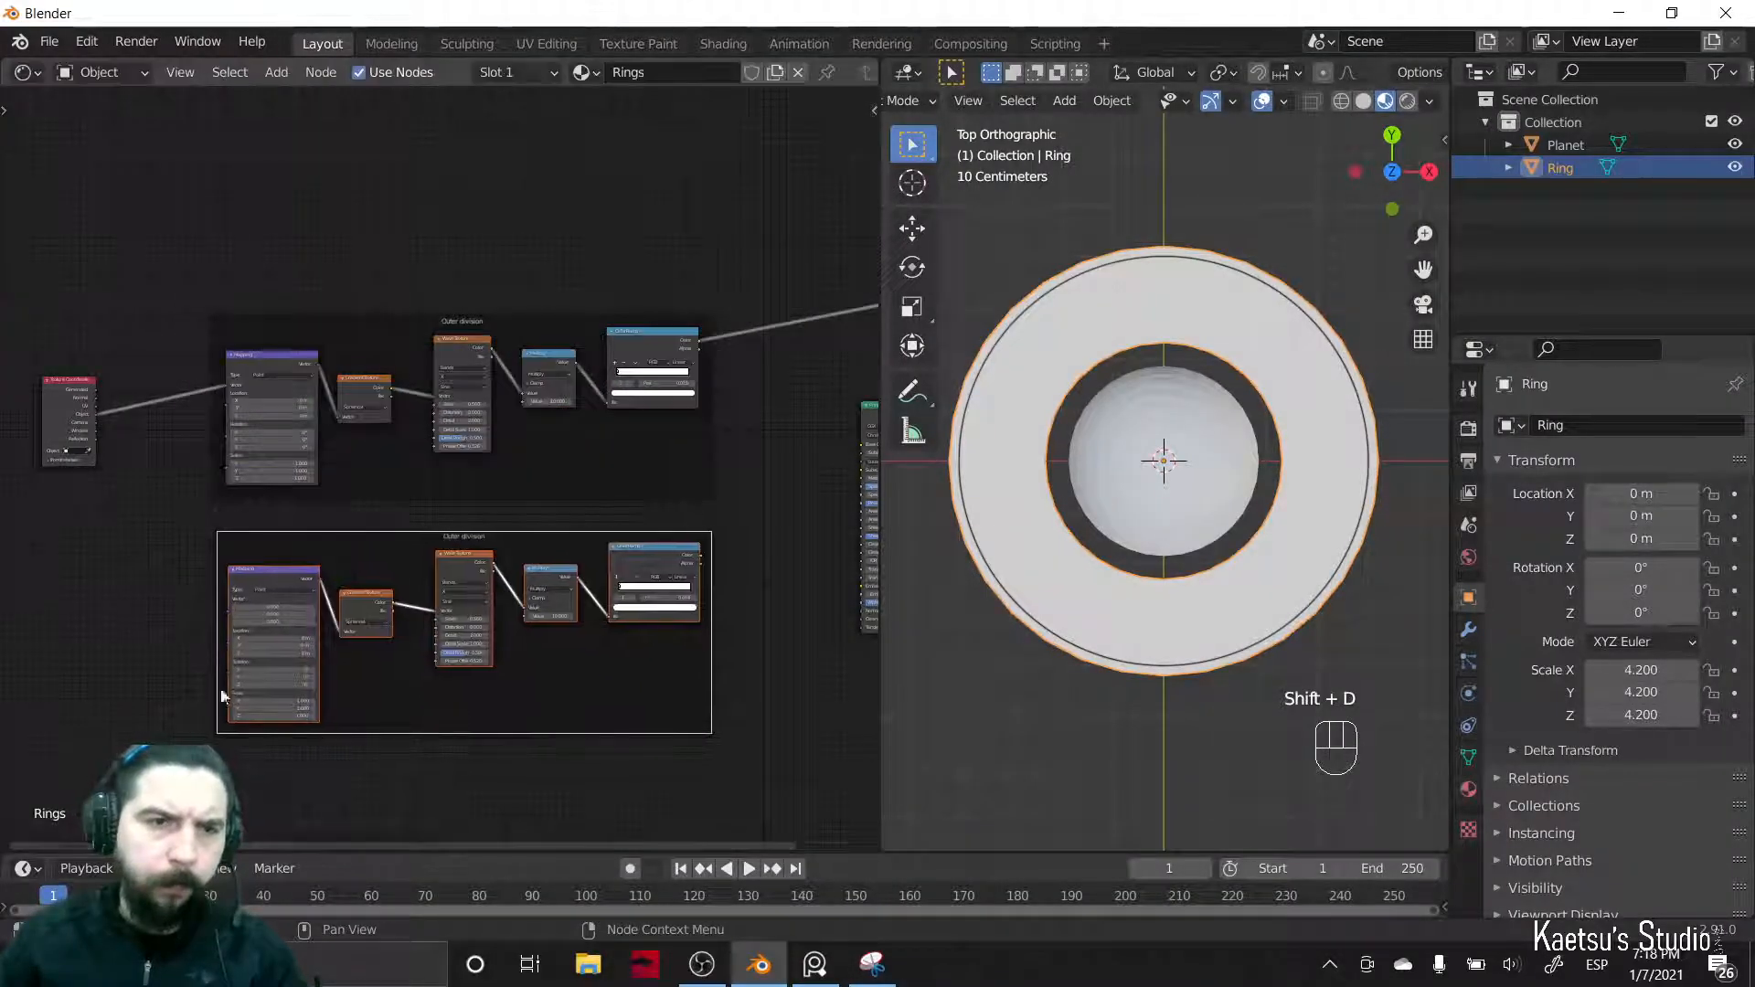
- Connect the Texture Coordinate node's Object output to the duplicated frame's Mapping node and preview the duplicated ColorRamp on the ring
scroll(188, 424, up, 3)
drag(139, 248, 326, 466)
middle_drag(621, 627, 320, 639)
ctrl+shift+click(518, 415)
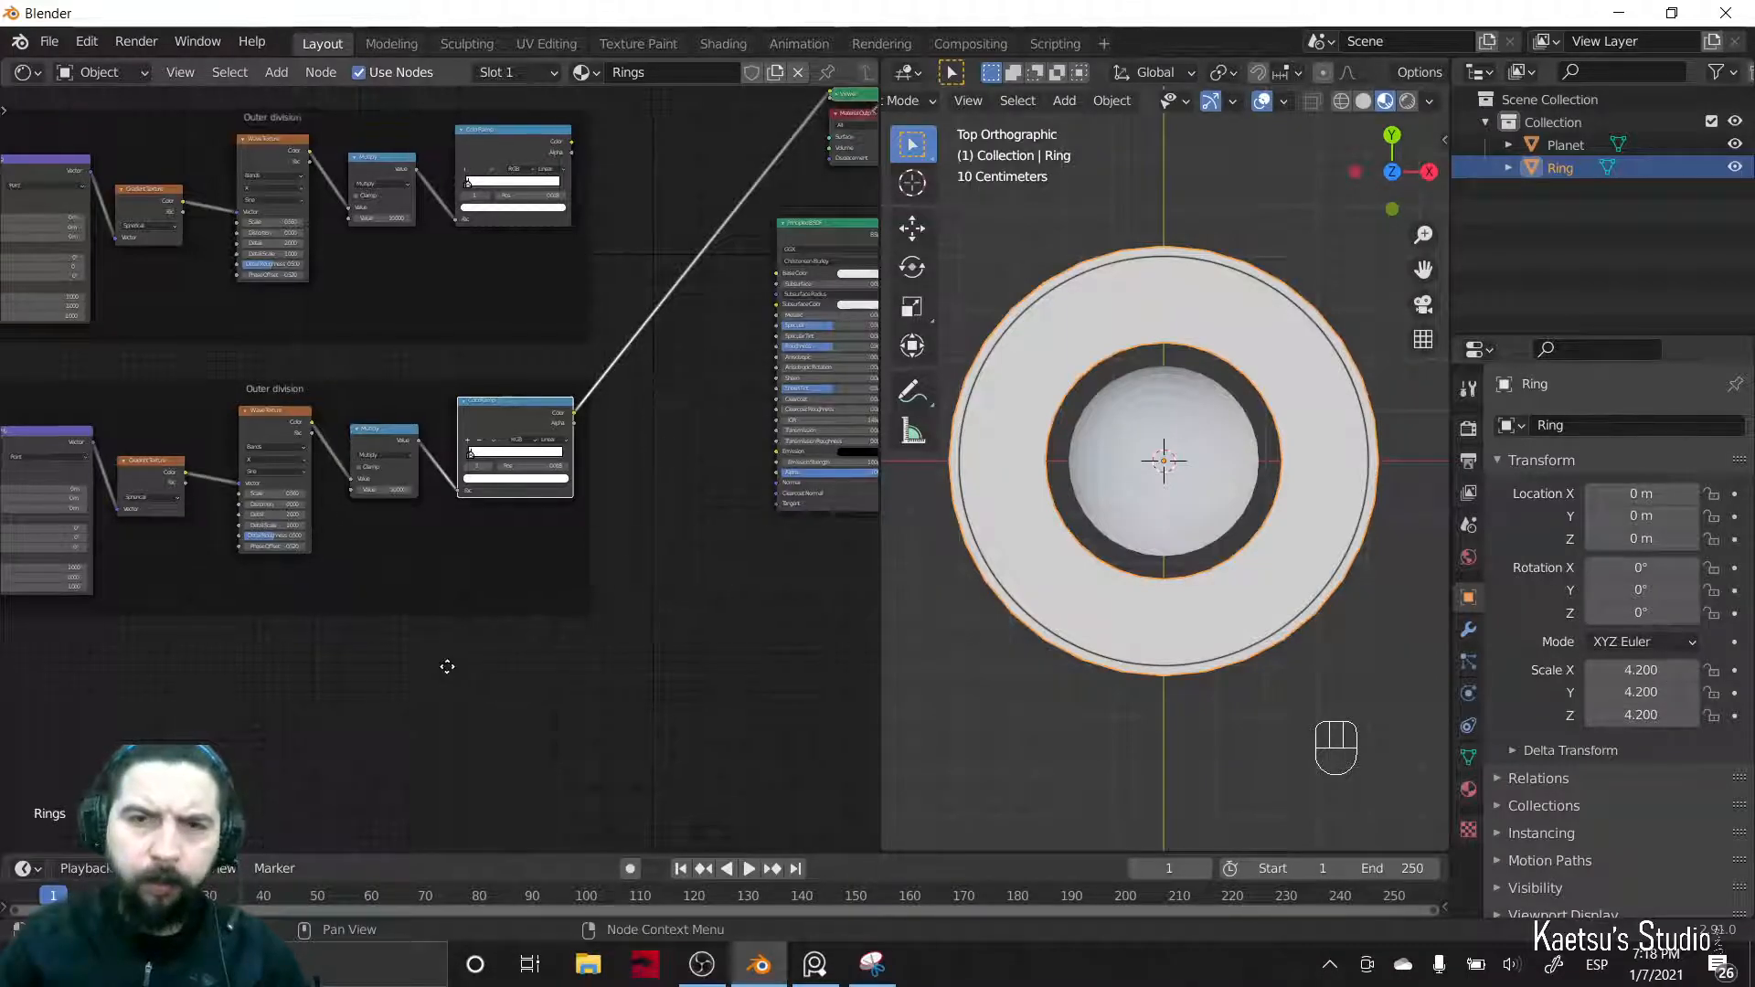
middle_drag(442, 666, 415, 682)
middle_drag(274, 640, 499, 614)
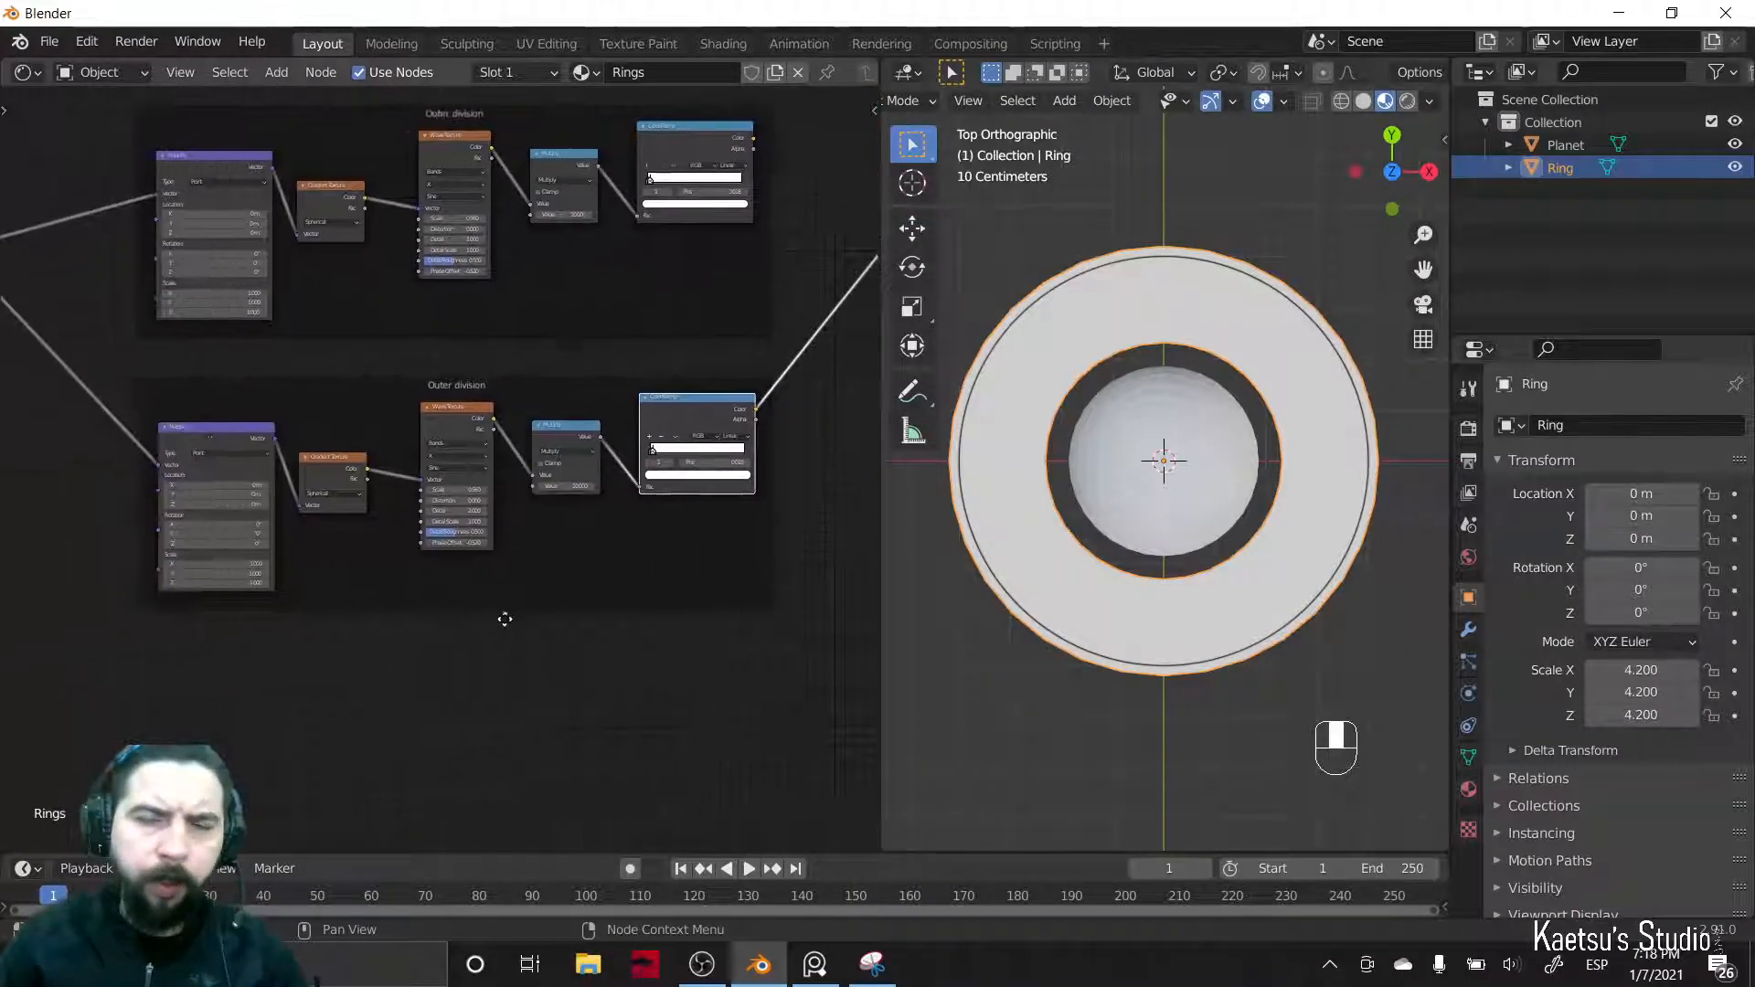
- Reset the Wave Texture and ColorRamp nodes in the duplicated frame to their default values
scroll(497, 612, up, 4)
click(459, 413)
key(BackSpace)
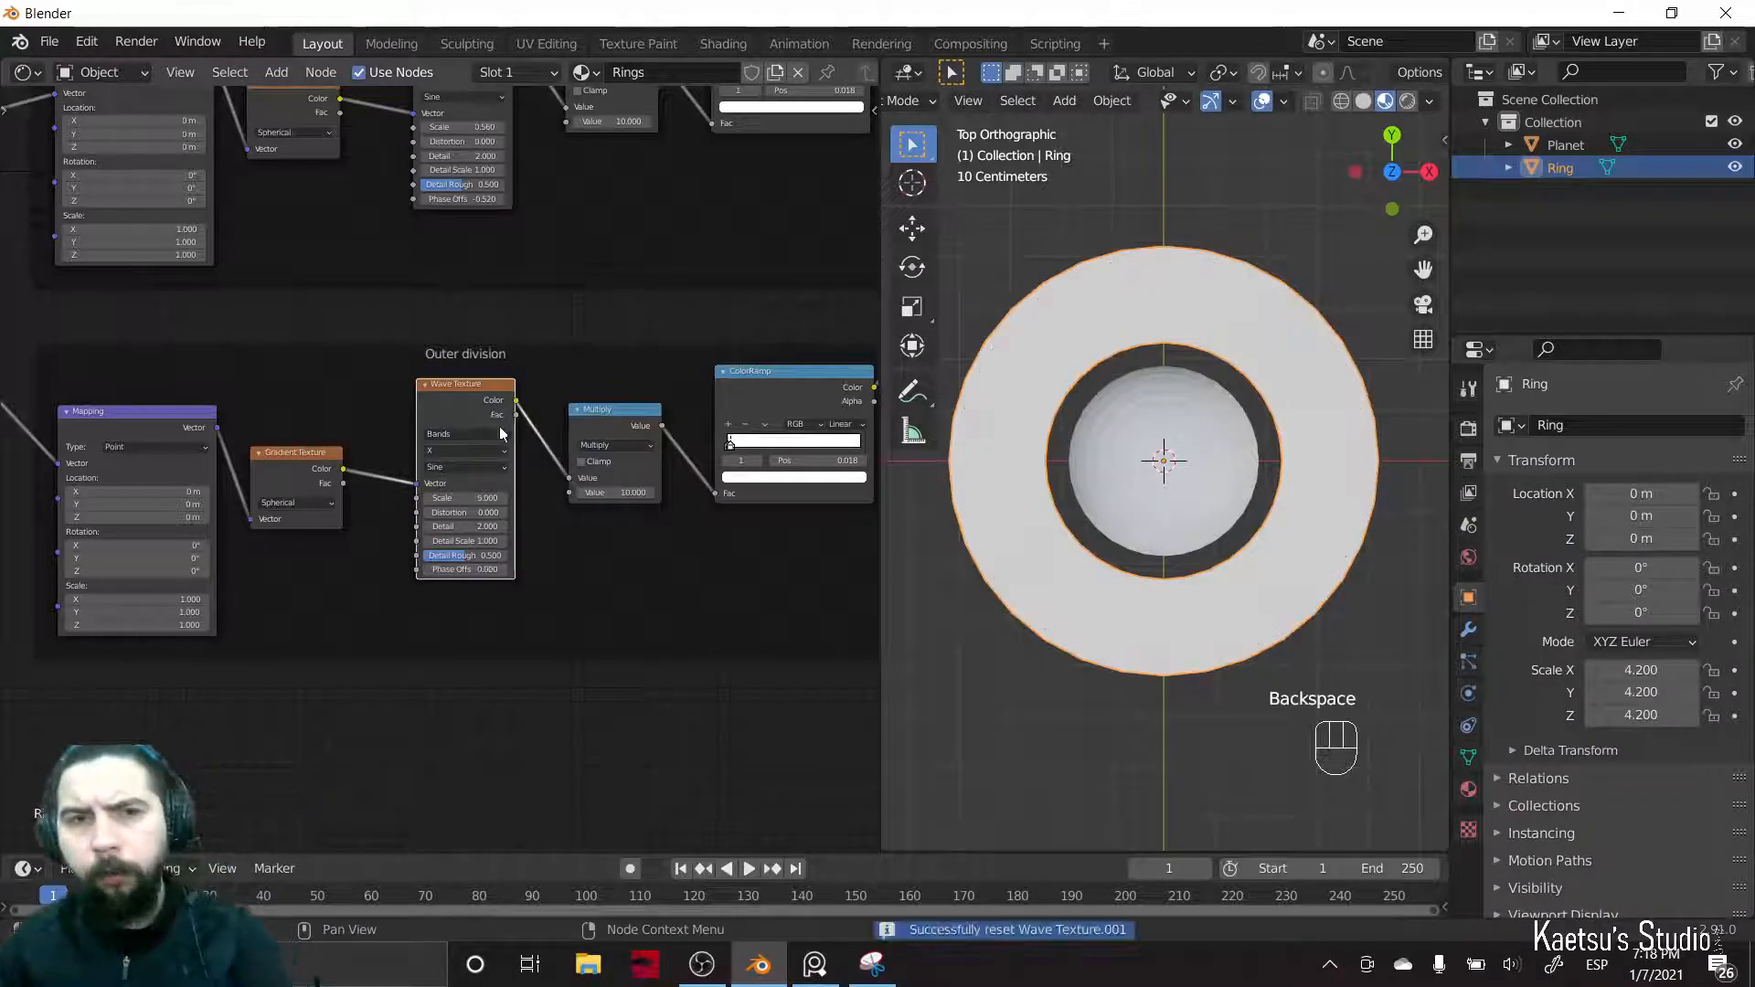
click(771, 402)
key(BackSpace)
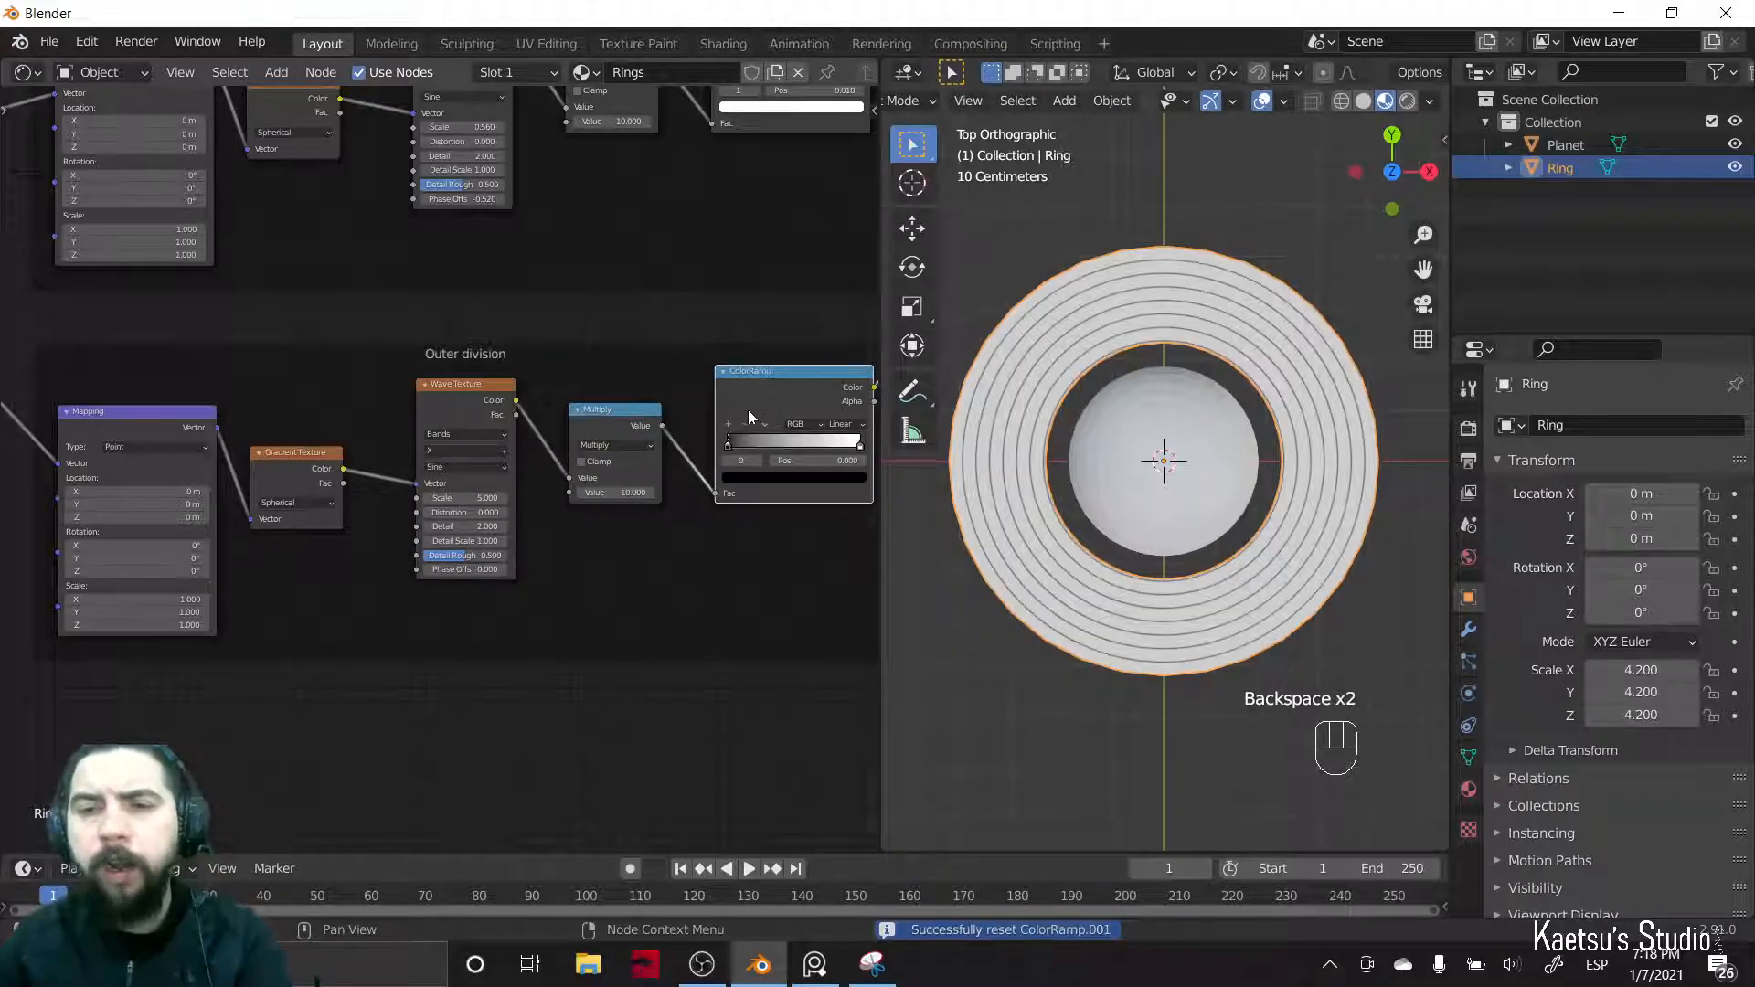
scroll(728, 649, up, 3)
middle_drag(699, 629, 488, 612)
scroll(411, 608, up, 2)
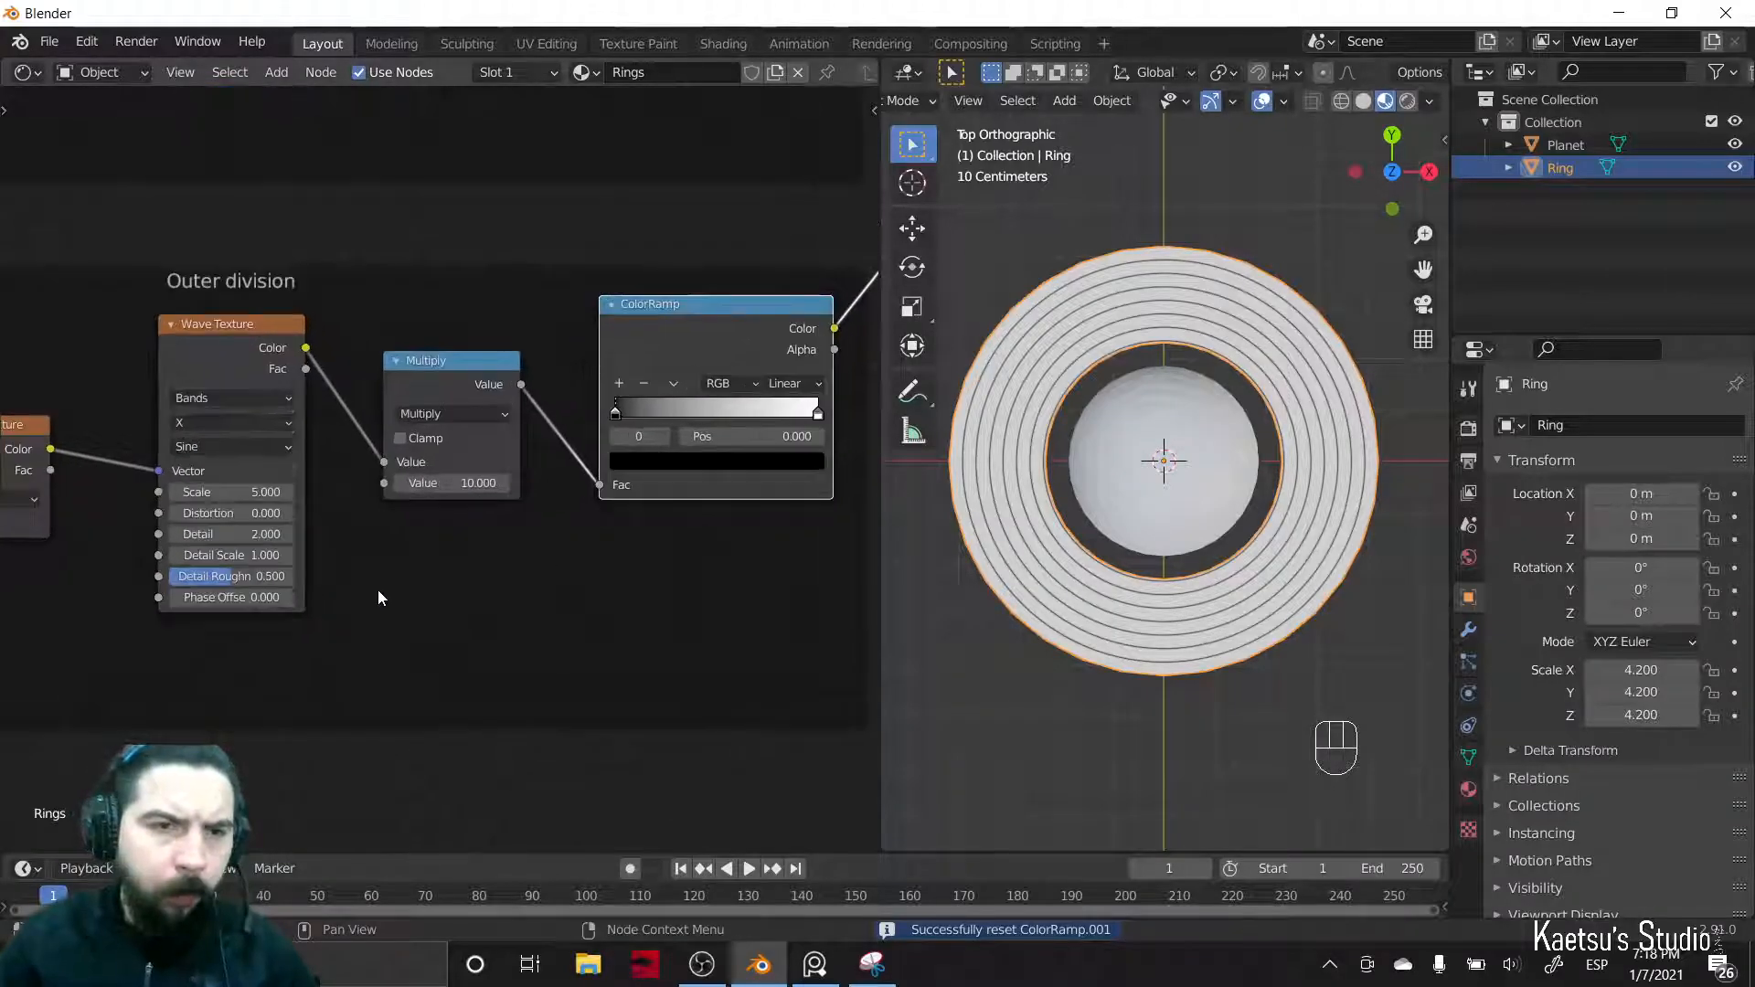
- Delete the Multiply node from the duplicated frame, link the Wave Texture's Color straight to the ColorRamp's Fac, and move the ColorRamp closer
click(425, 361)
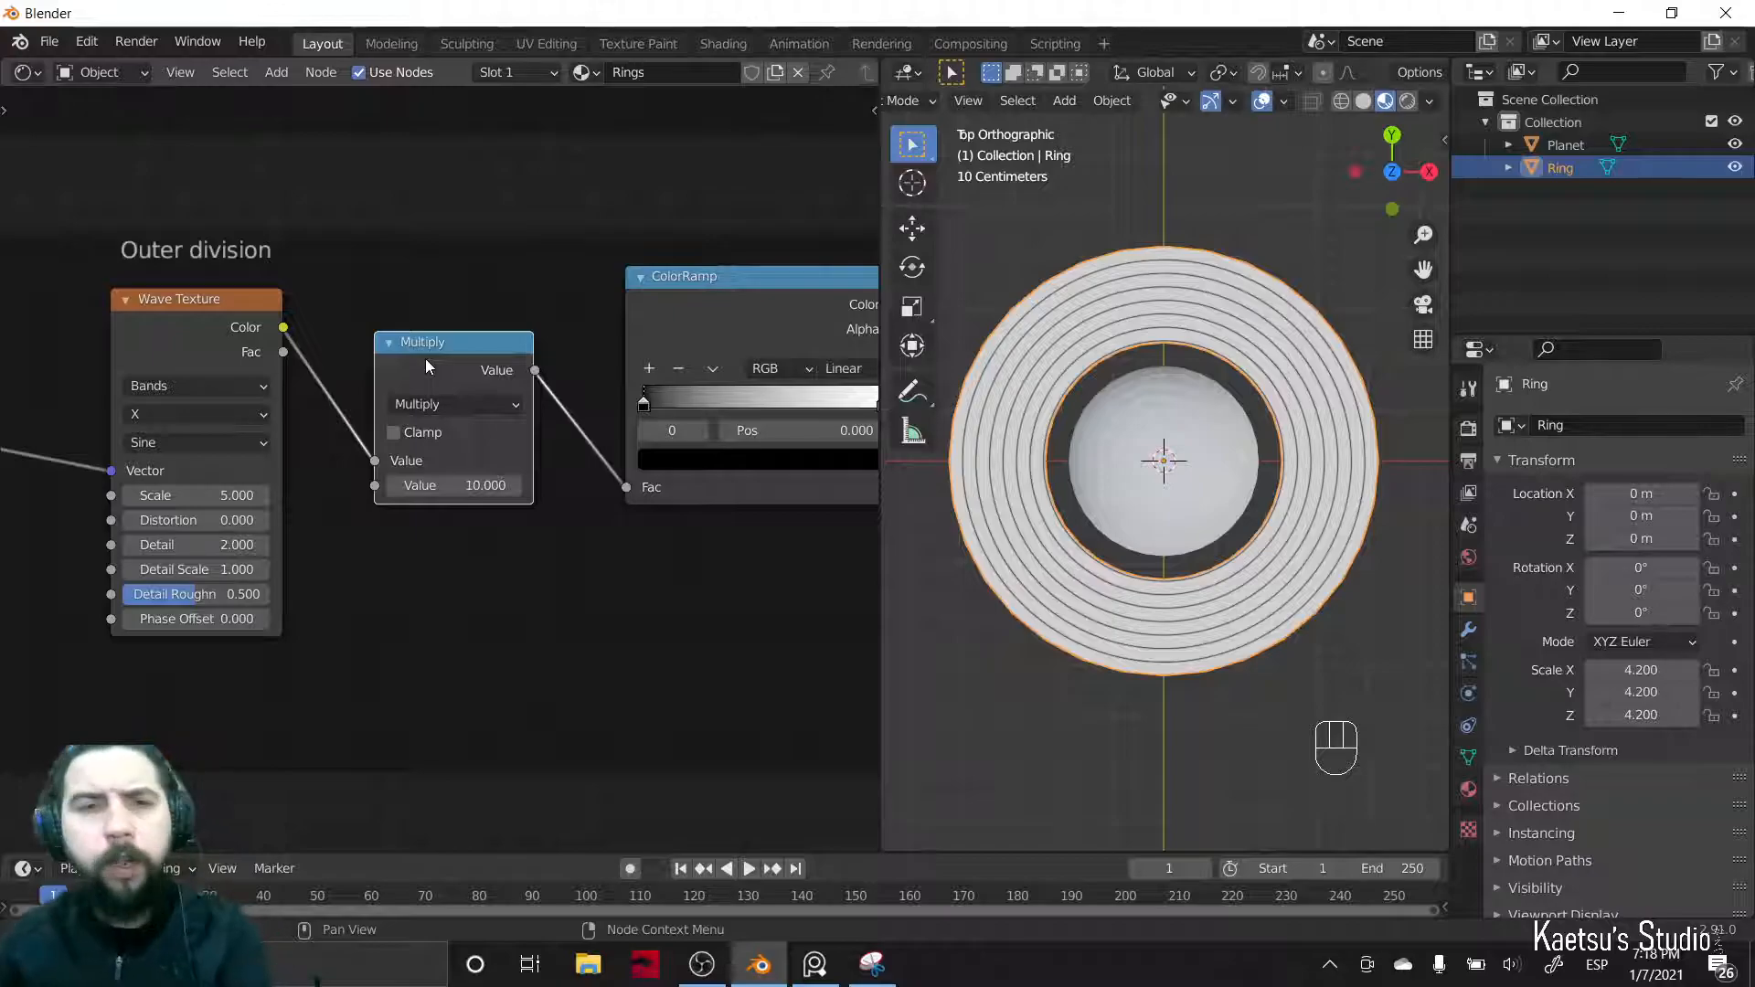
key(Delete)
drag(284, 327, 660, 343)
drag(284, 327, 627, 487)
drag(786, 285, 507, 306)
middle_drag(519, 682, 766, 653)
scroll(684, 633, up, 2)
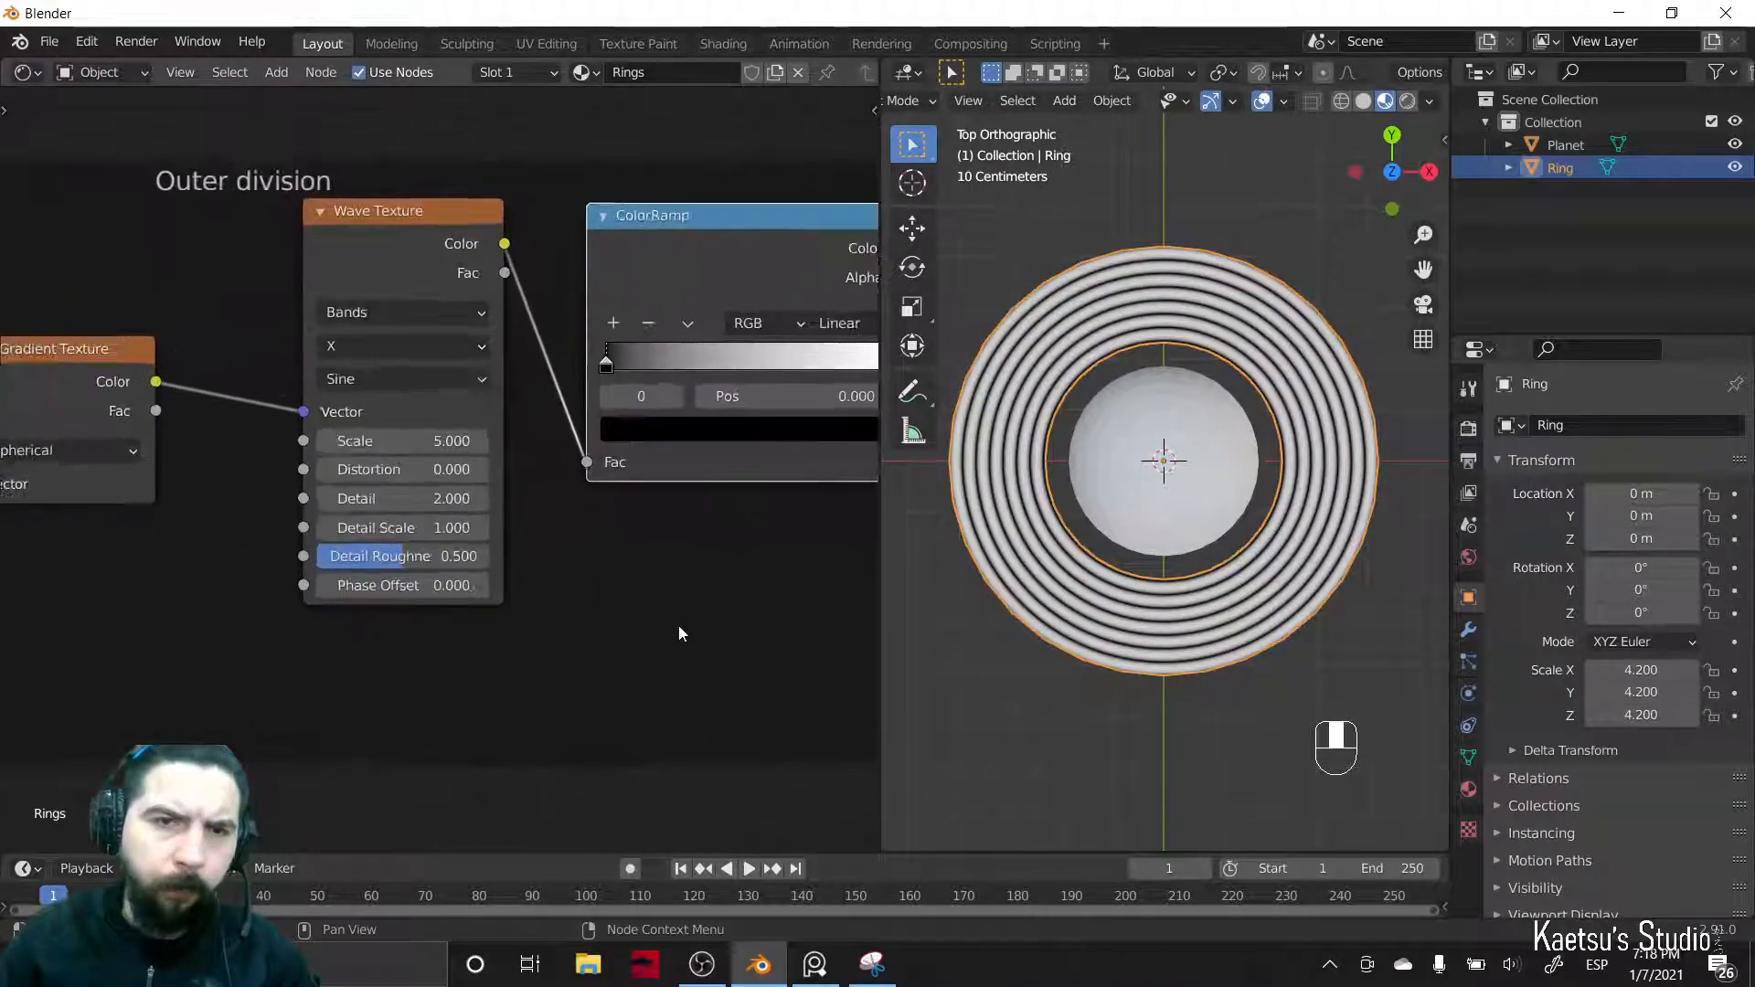
- Set the Scale of the duplicated frame's Wave Texture to 0.56
scroll(680, 628, up, 2)
middle_drag(436, 432, 440, 569)
scroll(444, 402, down, 3)
mouse_move(444, 396)
middle_down()
mouse_move(476, 545)
mouse_move(455, 428)
middle_up()
click(429, 688)
key(BackSpace)
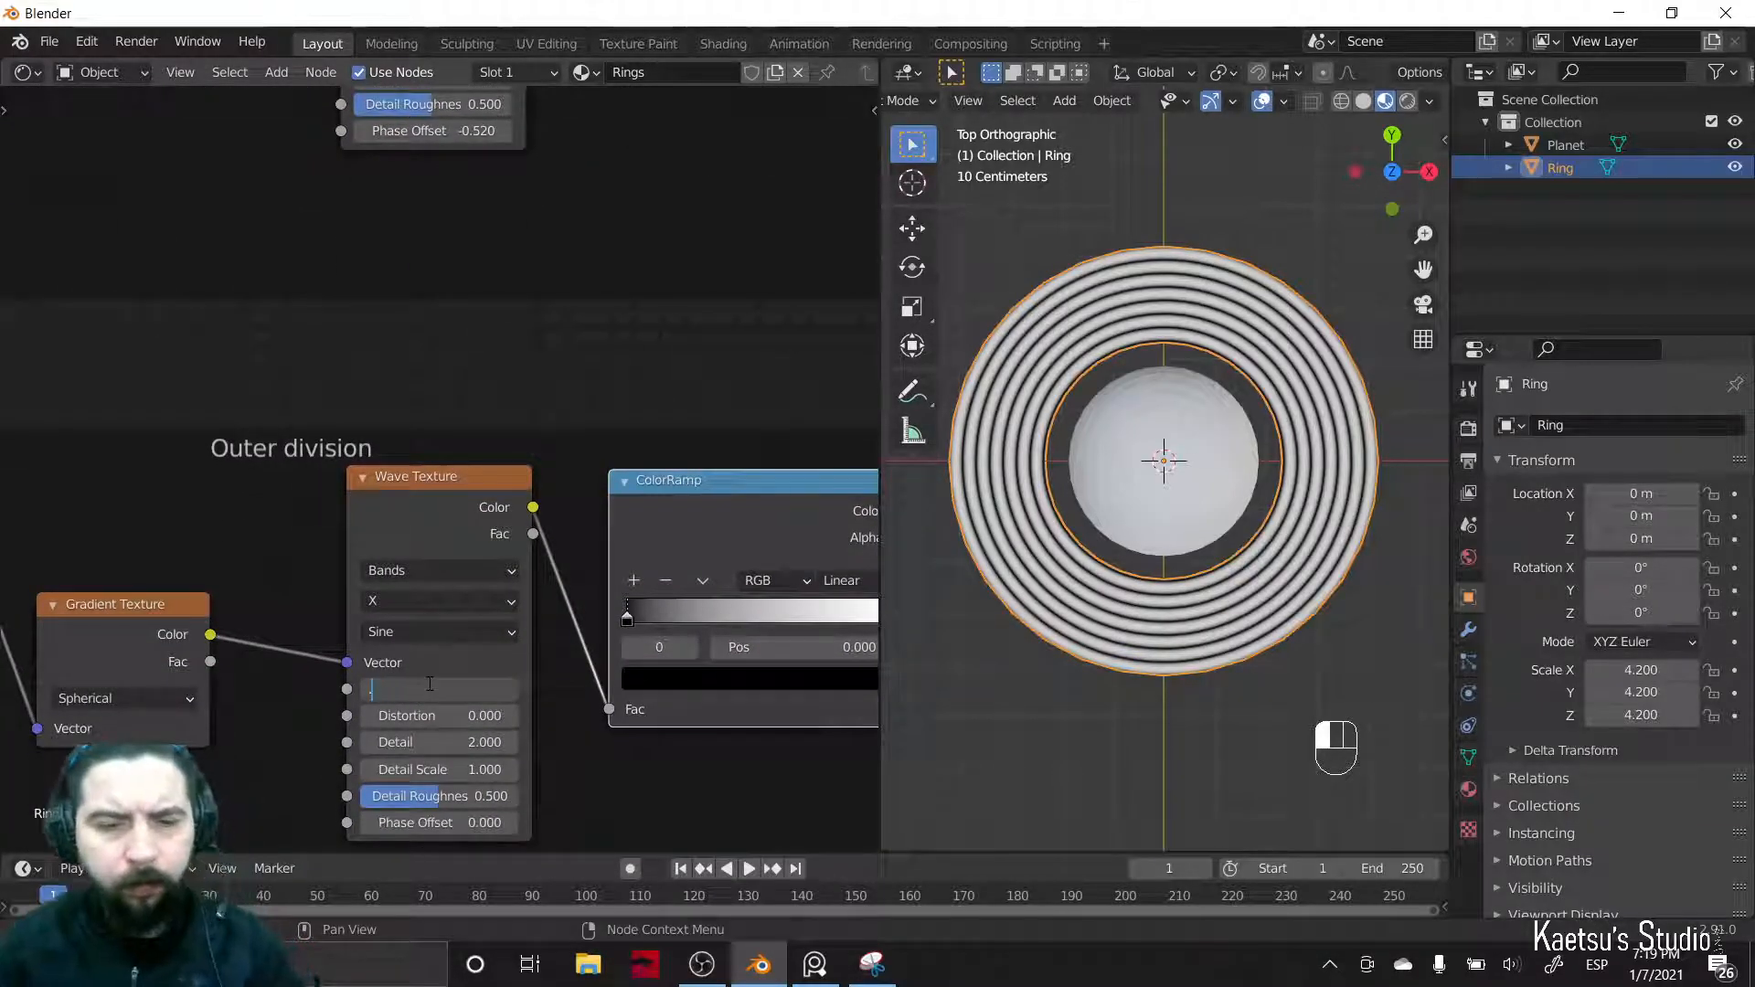
text(0.56)
key(Return)
- Set the duplicated Wave Texture's Phase Offset to -1.760, comparing the dark band's position with the Saturn reference image
shift+drag(430, 822, 288, 823)
key(alt+Tab)
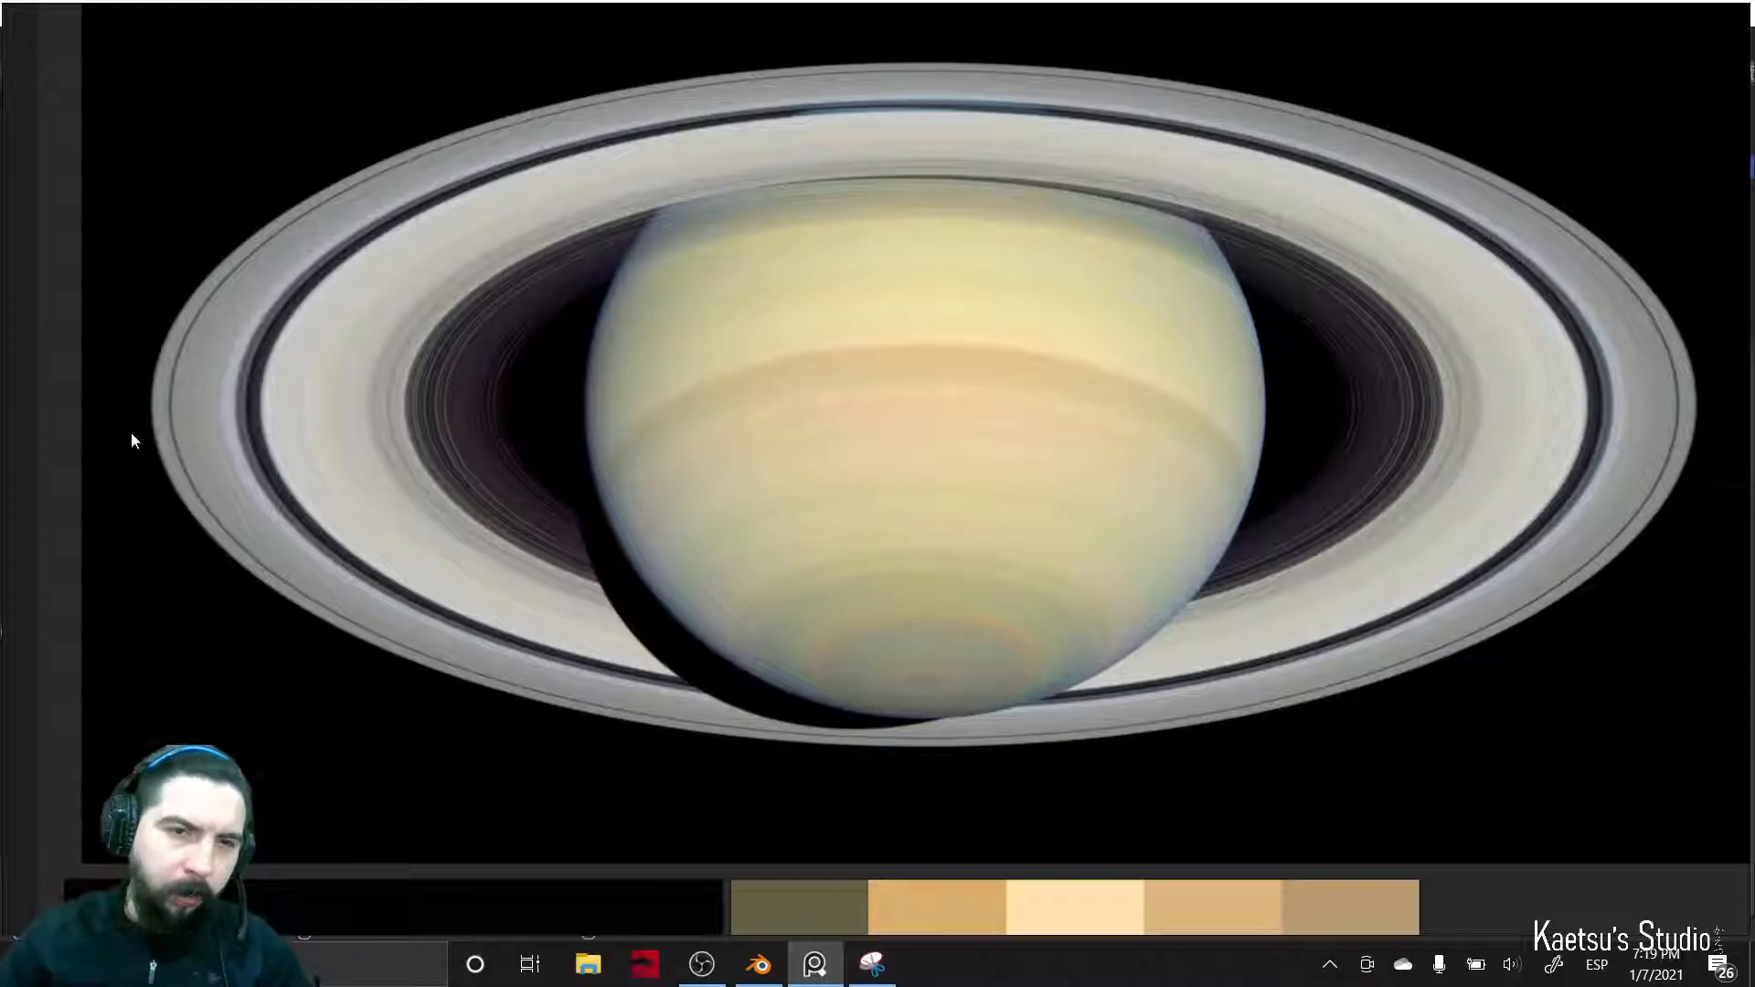
key(alt+Tab)
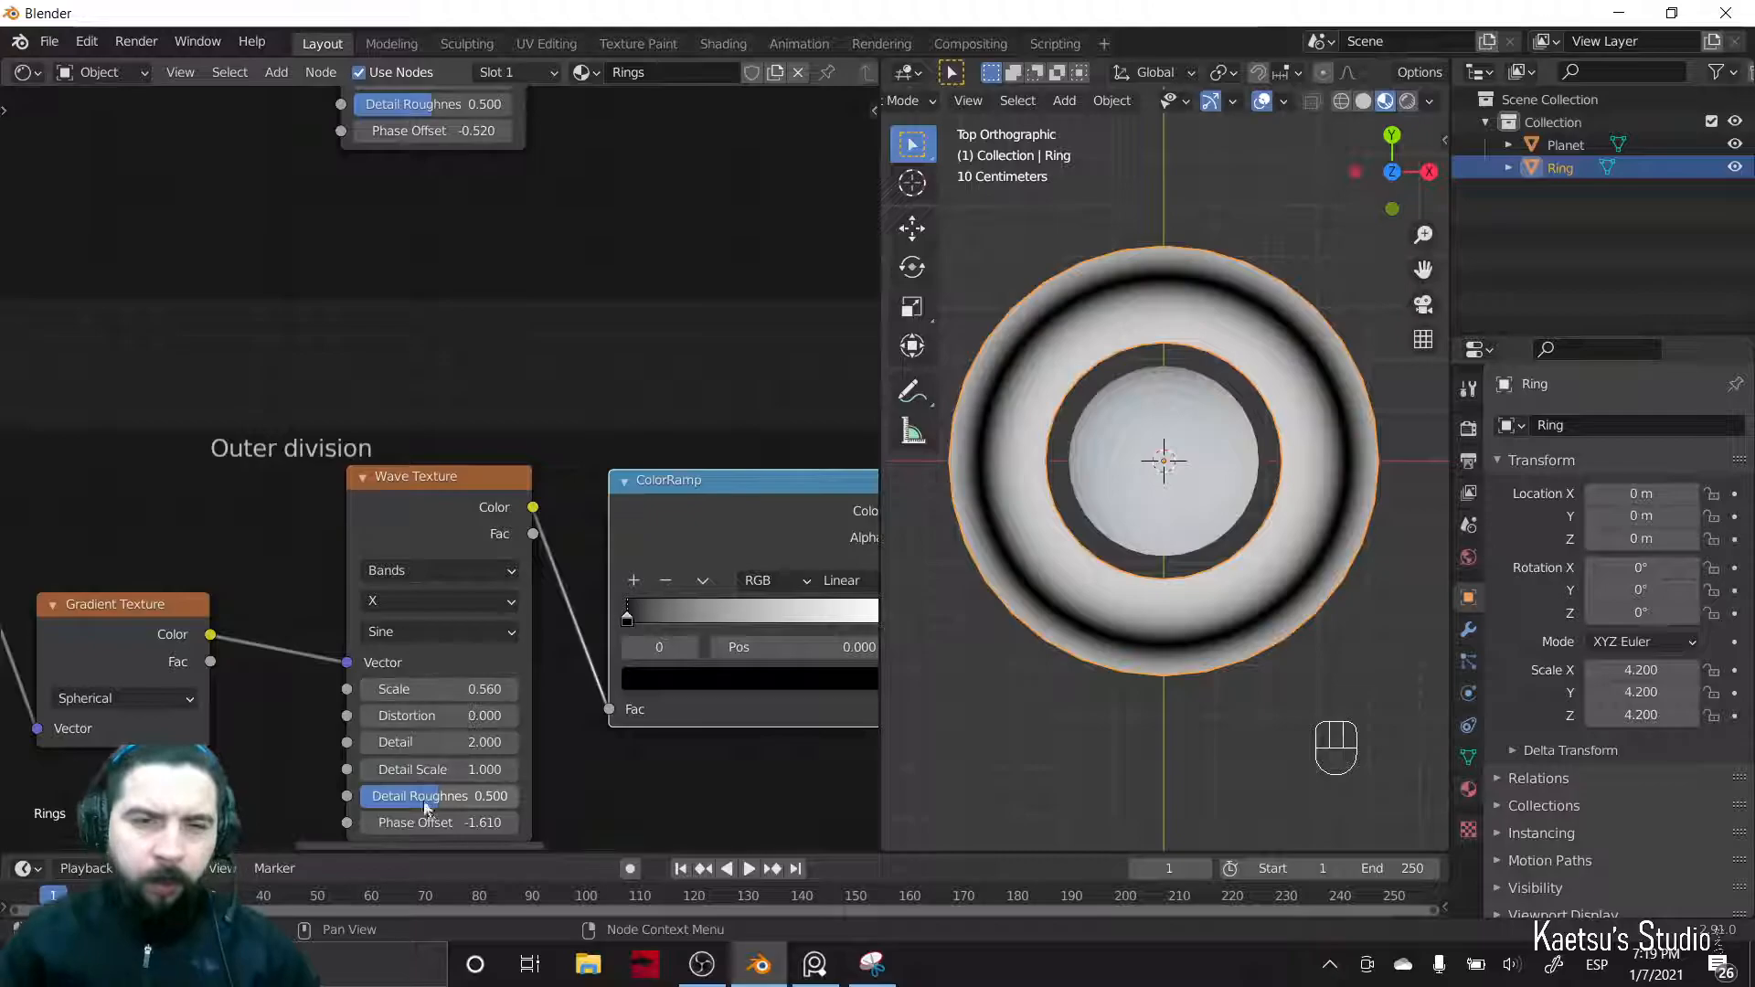
shift+drag(429, 822, 379, 822)
- Move the white stop of the duplicated frame's ColorRamp to position 0.123 to narrow the dark band
middle_drag(670, 709, 584, 580)
scroll(596, 631, up, 4)
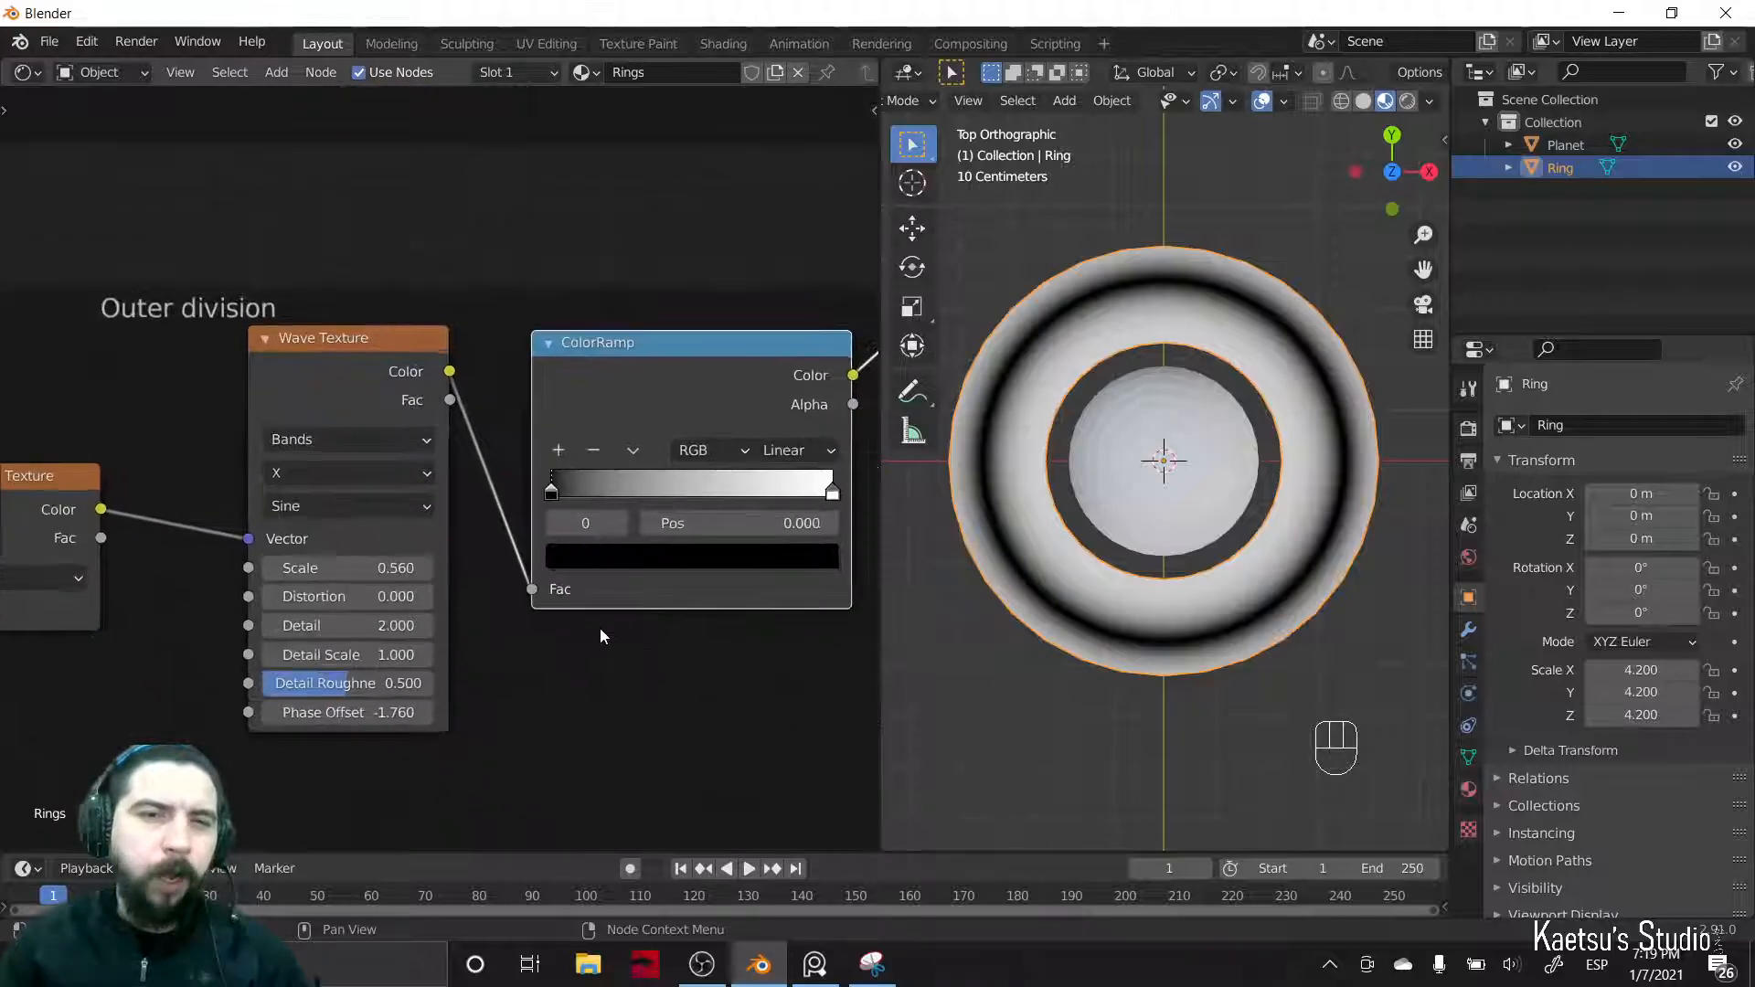
middle_drag(729, 478, 592, 416)
drag(779, 439, 468, 449)
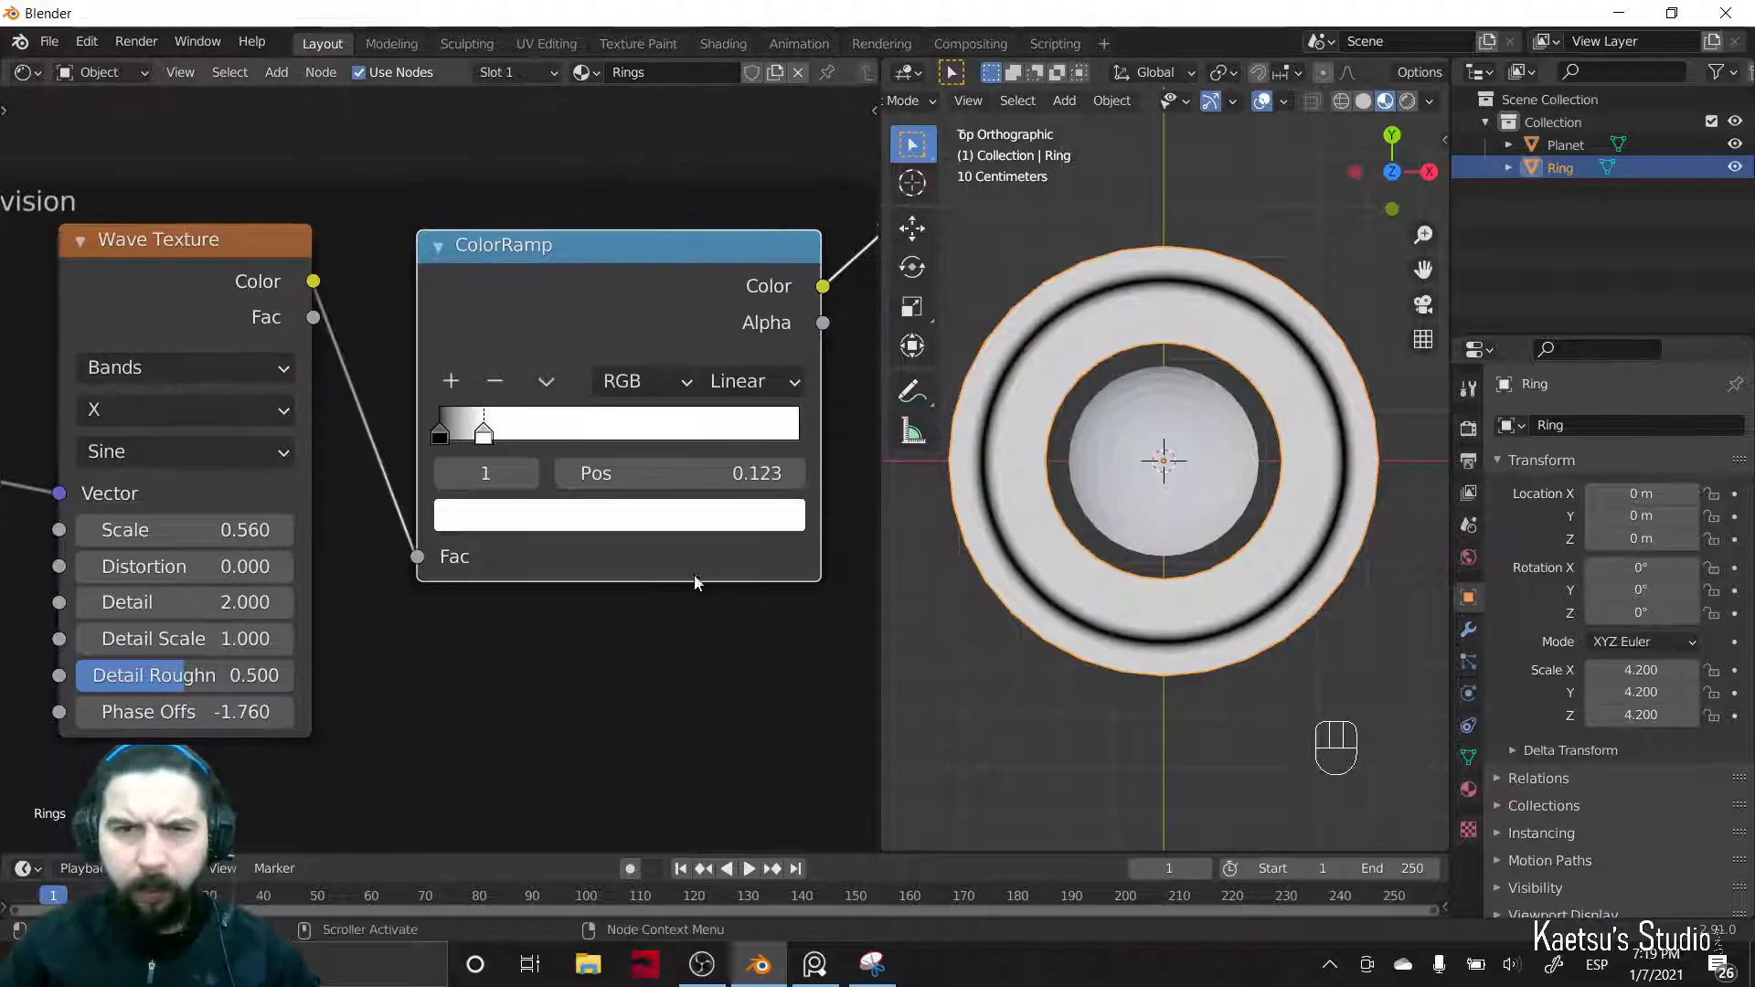
- Shift the duplicated frame right to line up with the upper frame, and move the shader and output nodes farther right
scroll(694, 572, down, 2)
scroll(1027, 510, down, 4)
scroll(767, 497, down, 3)
middle_drag(829, 572, 615, 639)
scroll(572, 471, down, 4)
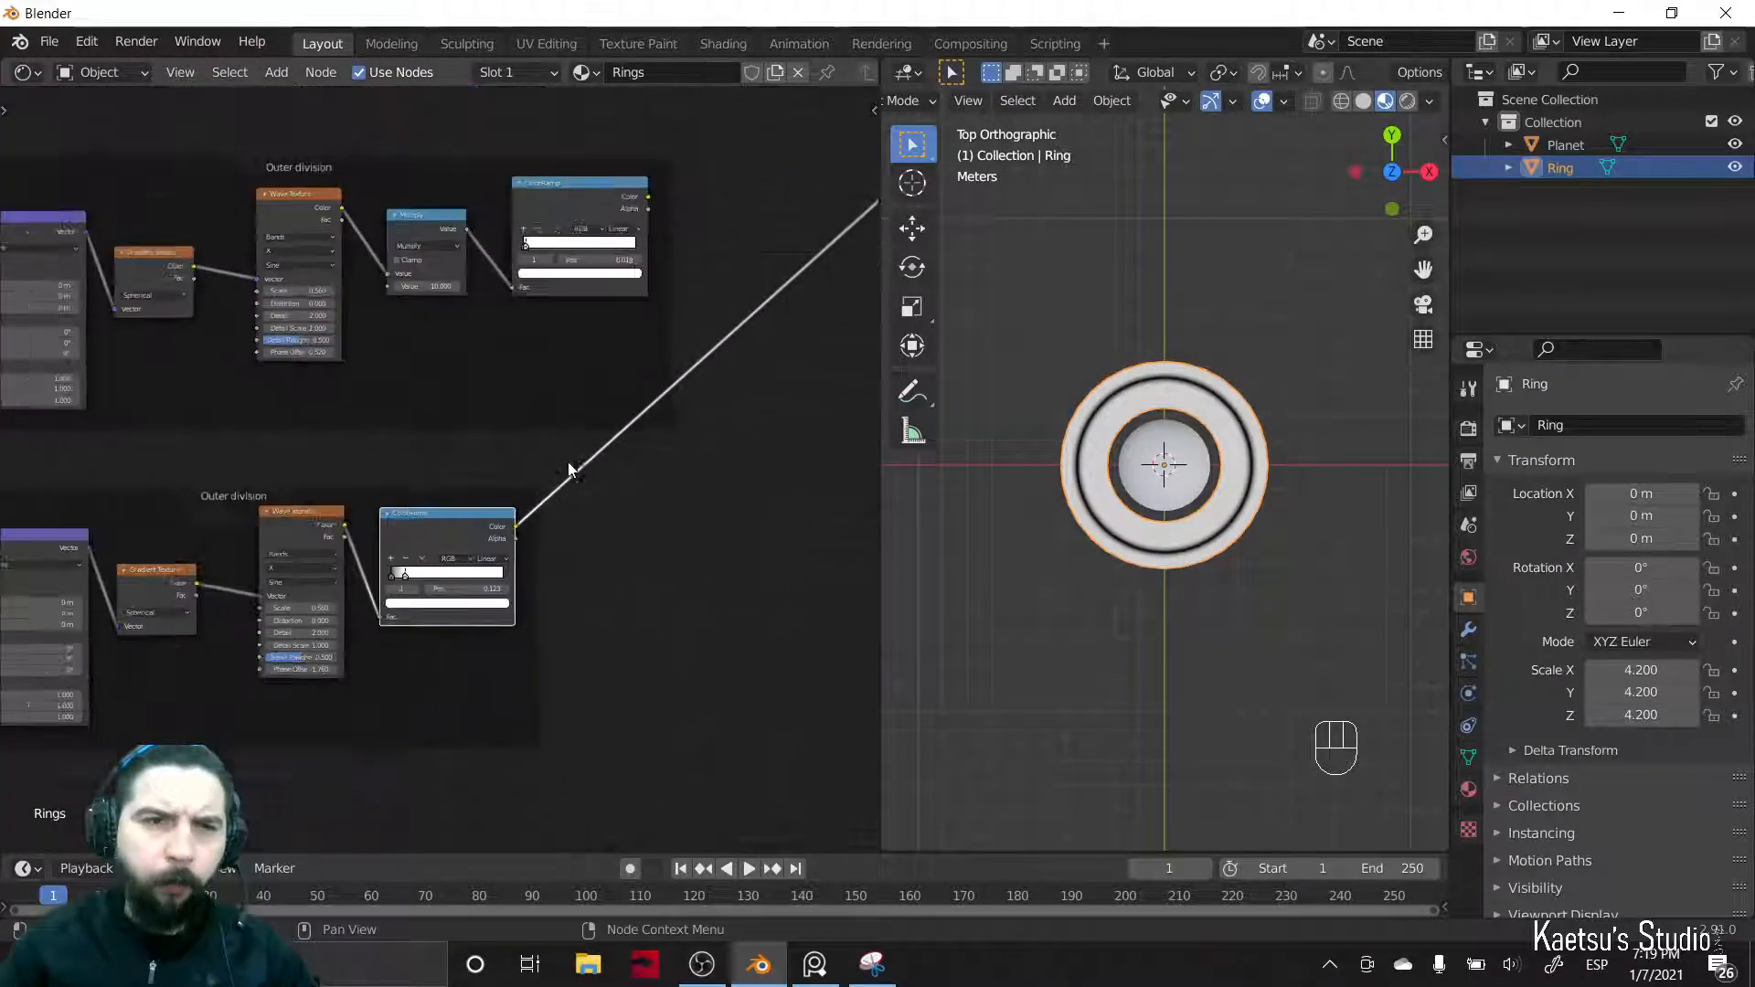
drag(407, 632, 493, 628)
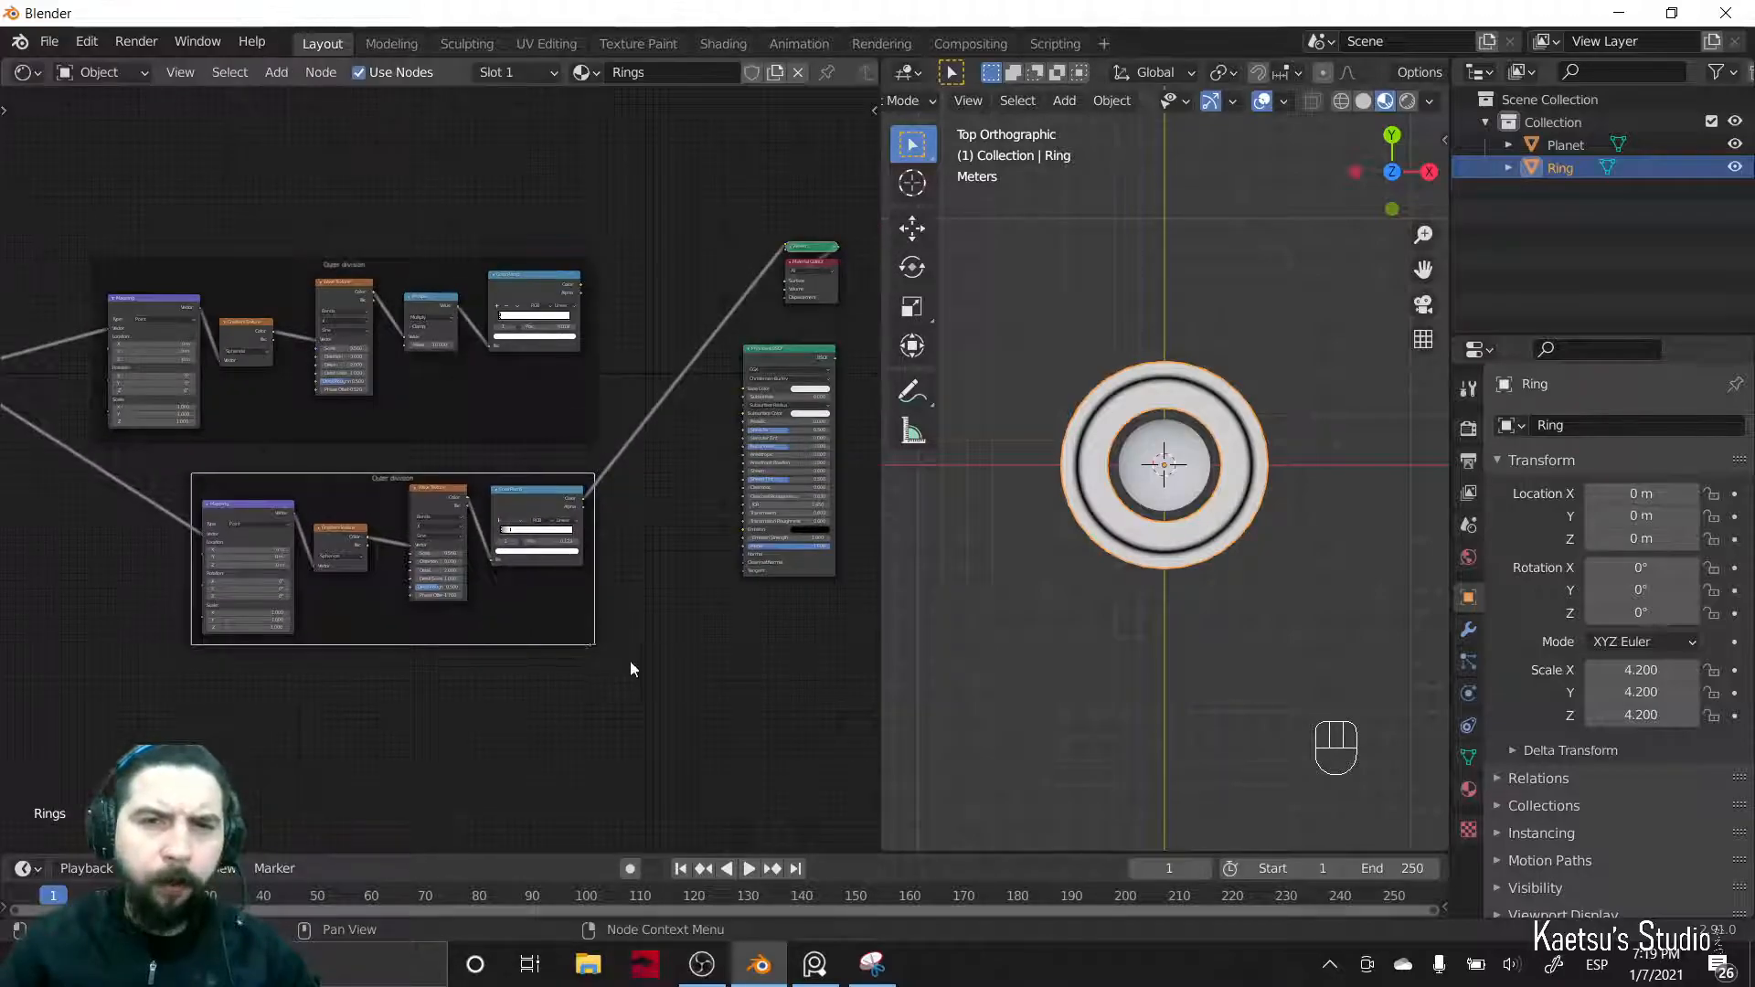
middle_drag(635, 666, 412, 605)
drag(485, 222, 629, 499)
drag(556, 355, 752, 368)
click(433, 540)
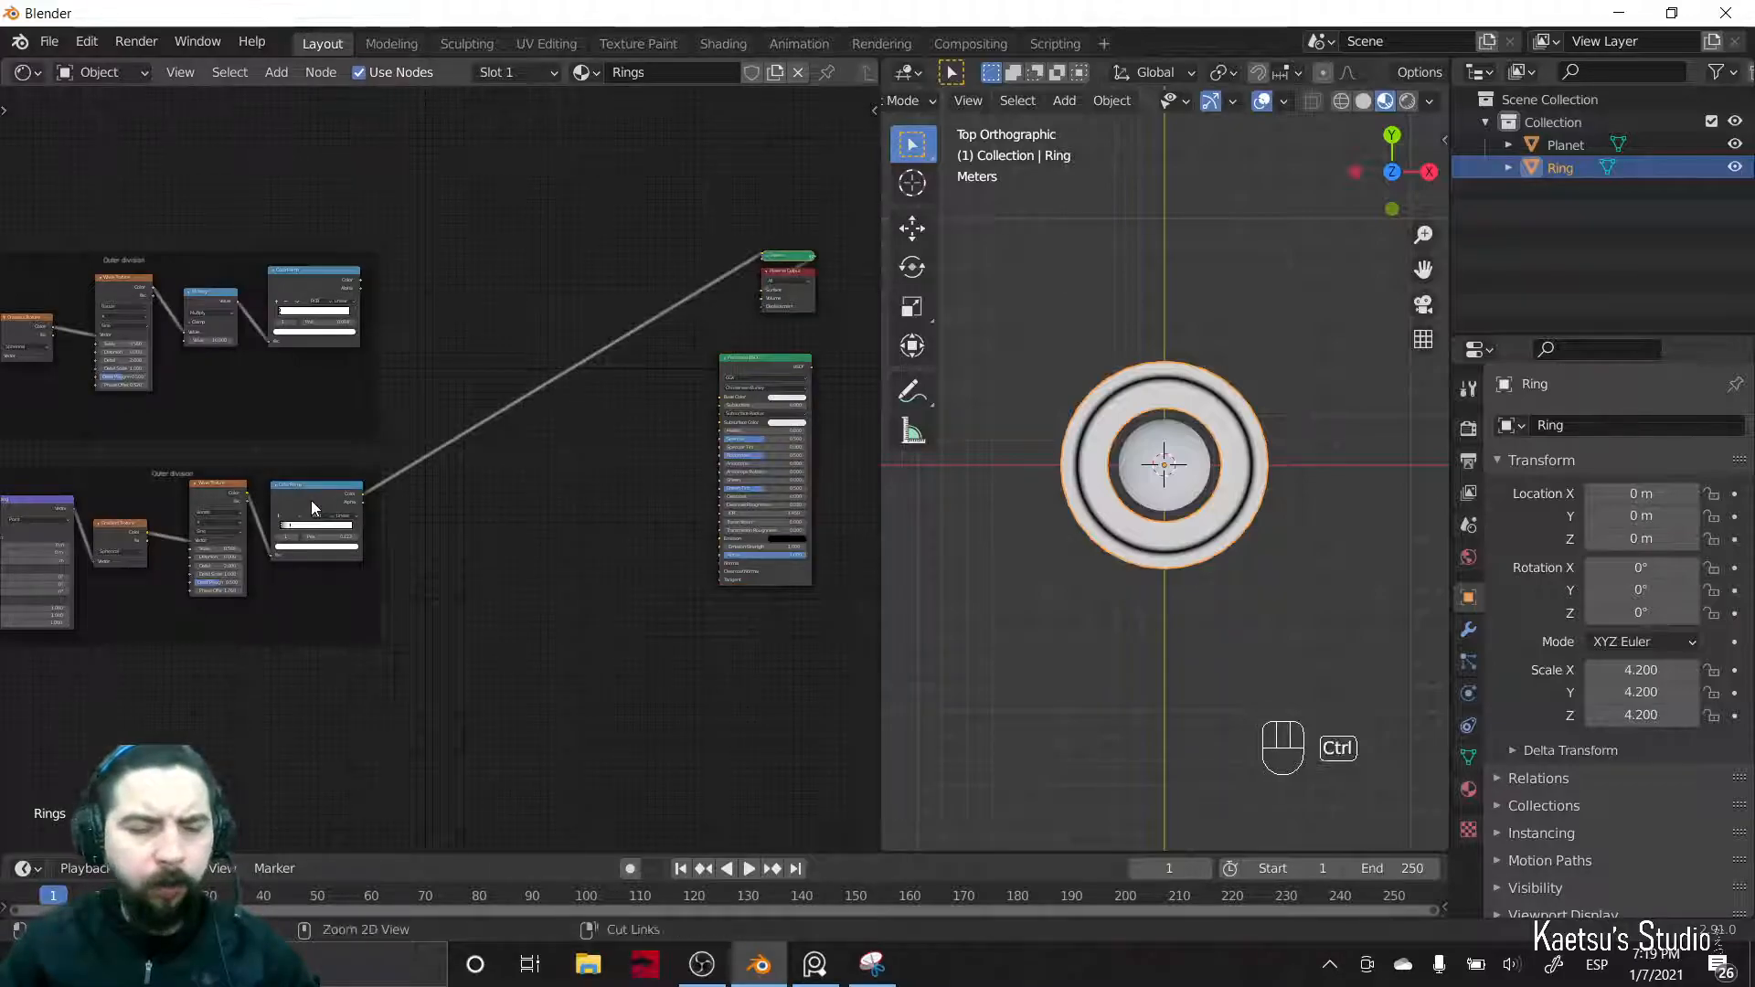
- Combine the color outputs of both ColorRamps with a Mix node and place it between the frames and the output nodes
ctrl+shift+right_drag(311, 501, 384, 315)
drag(517, 391, 488, 393)
click(469, 393)
scroll(510, 477, up, 7)
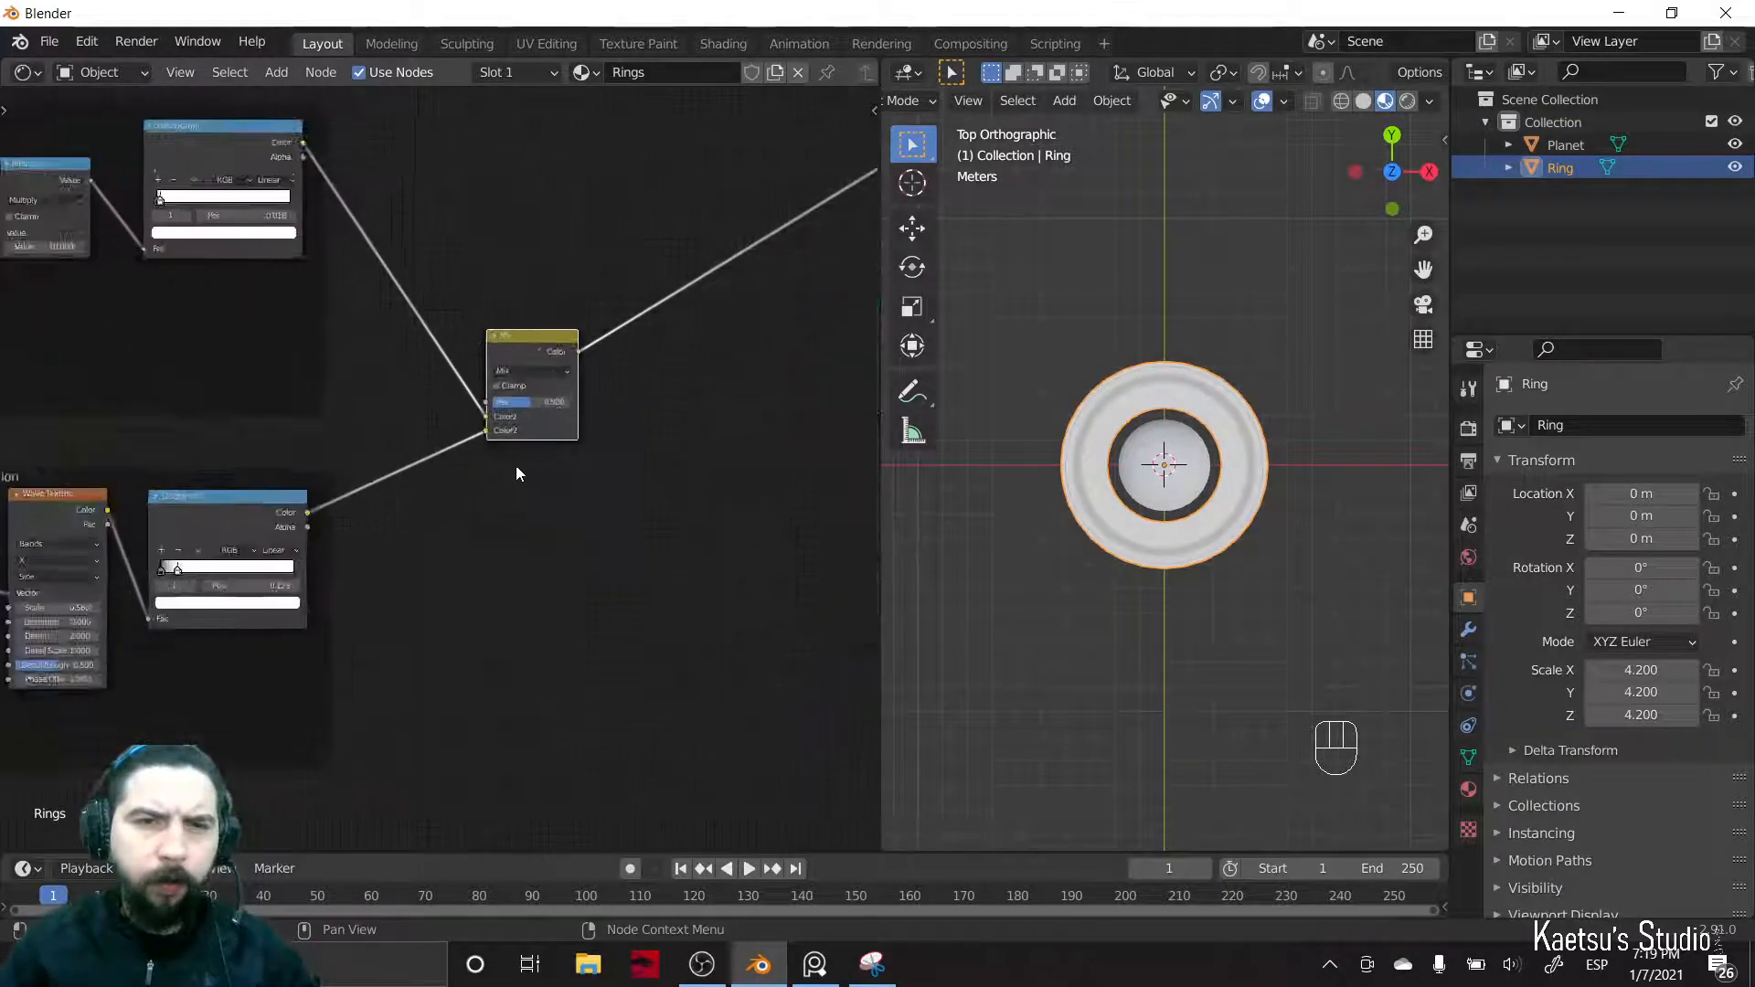
- Set the Mix node's blending mode to Multiply with a Fac of 1.000 and inspect the combined bands on the ring
scroll(516, 475, up, 2)
click(559, 334)
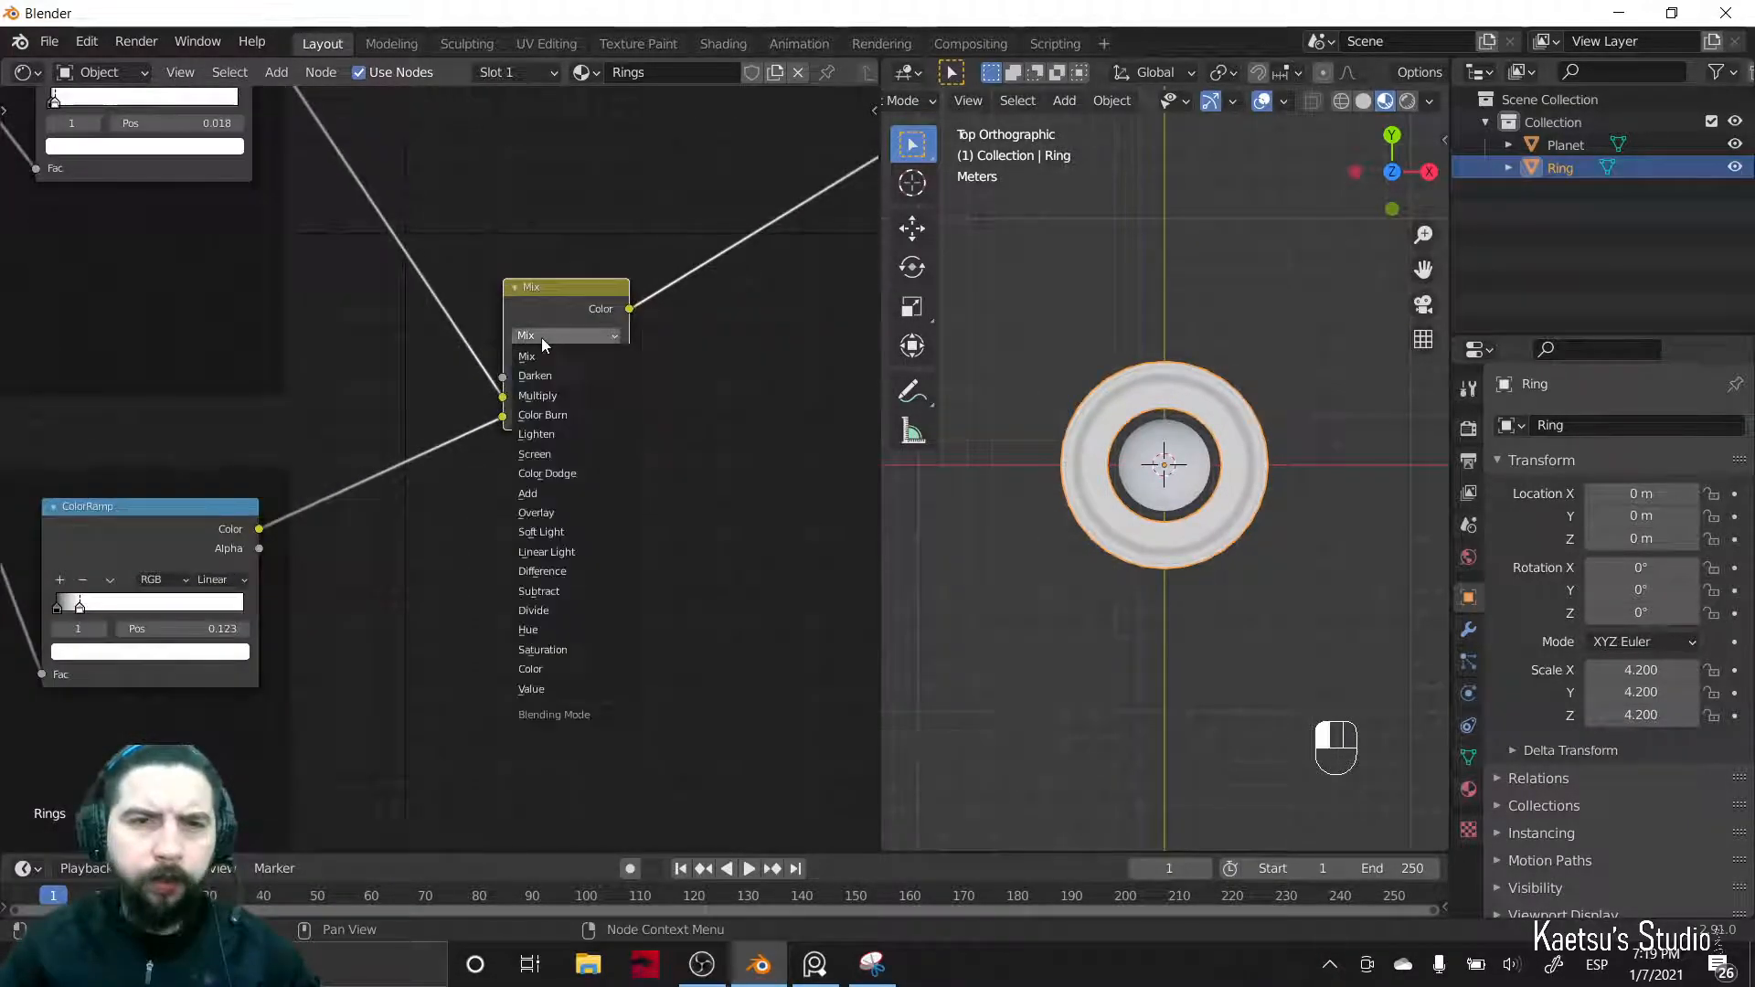
click(551, 399)
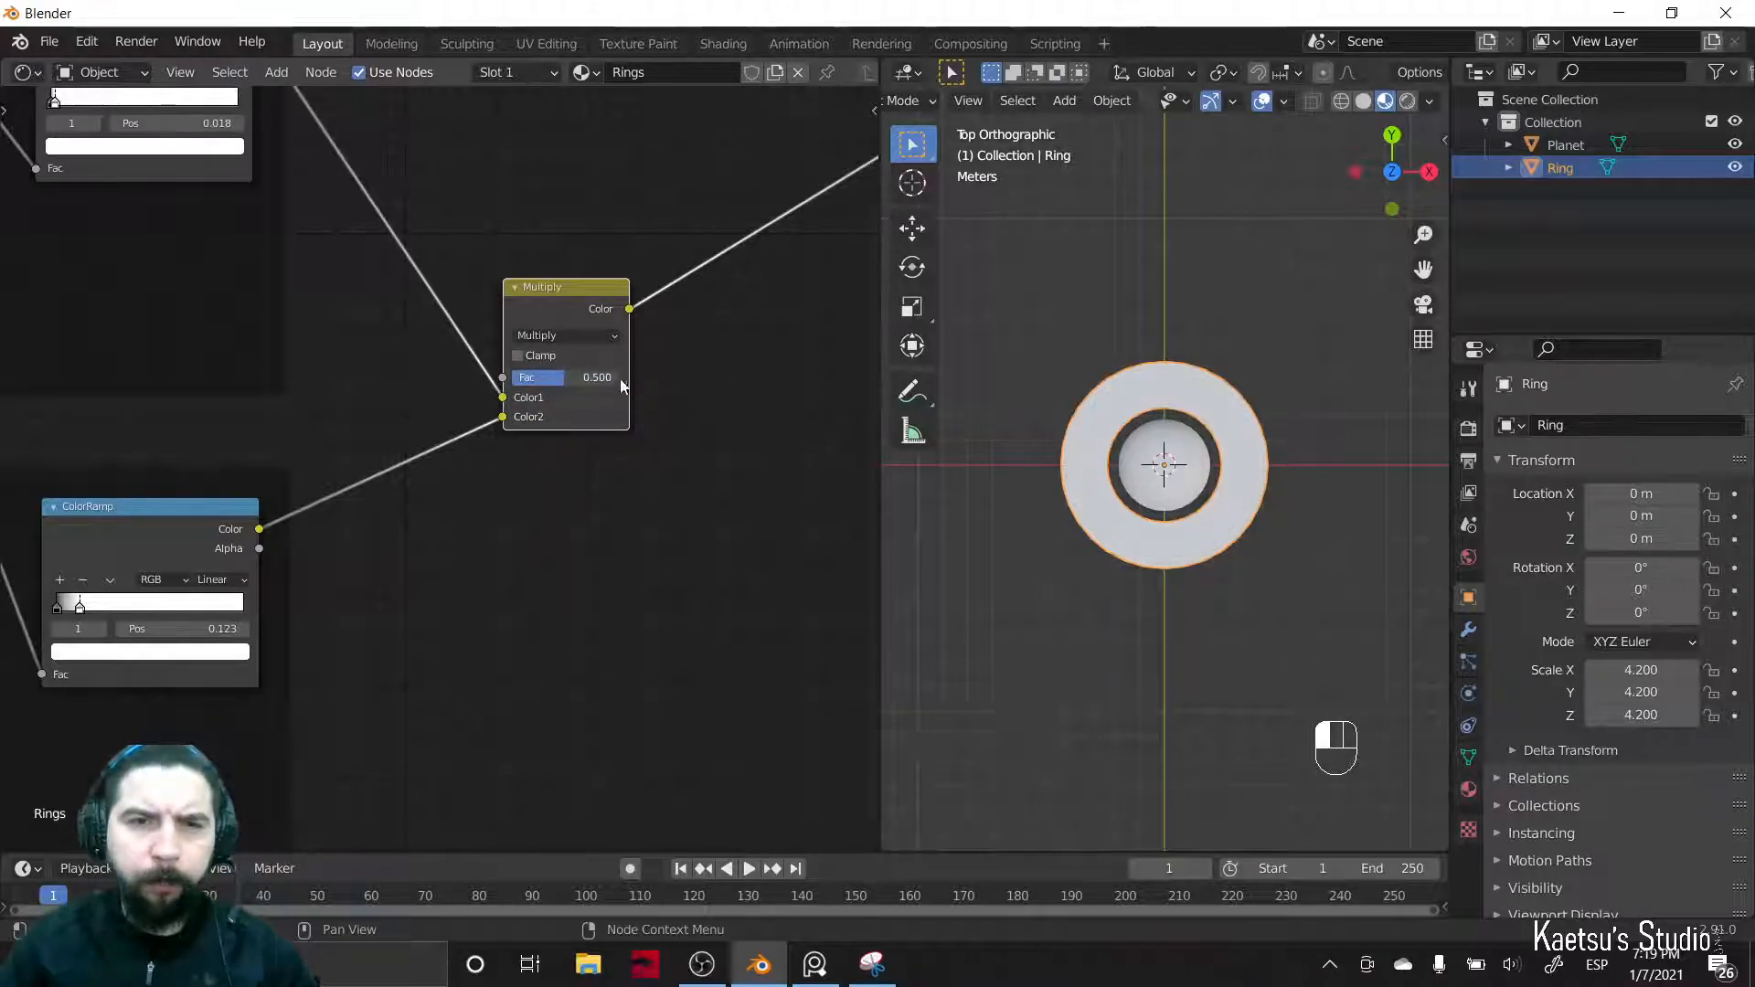
drag(563, 378, 623, 378)
scroll(1115, 558, up, 7)
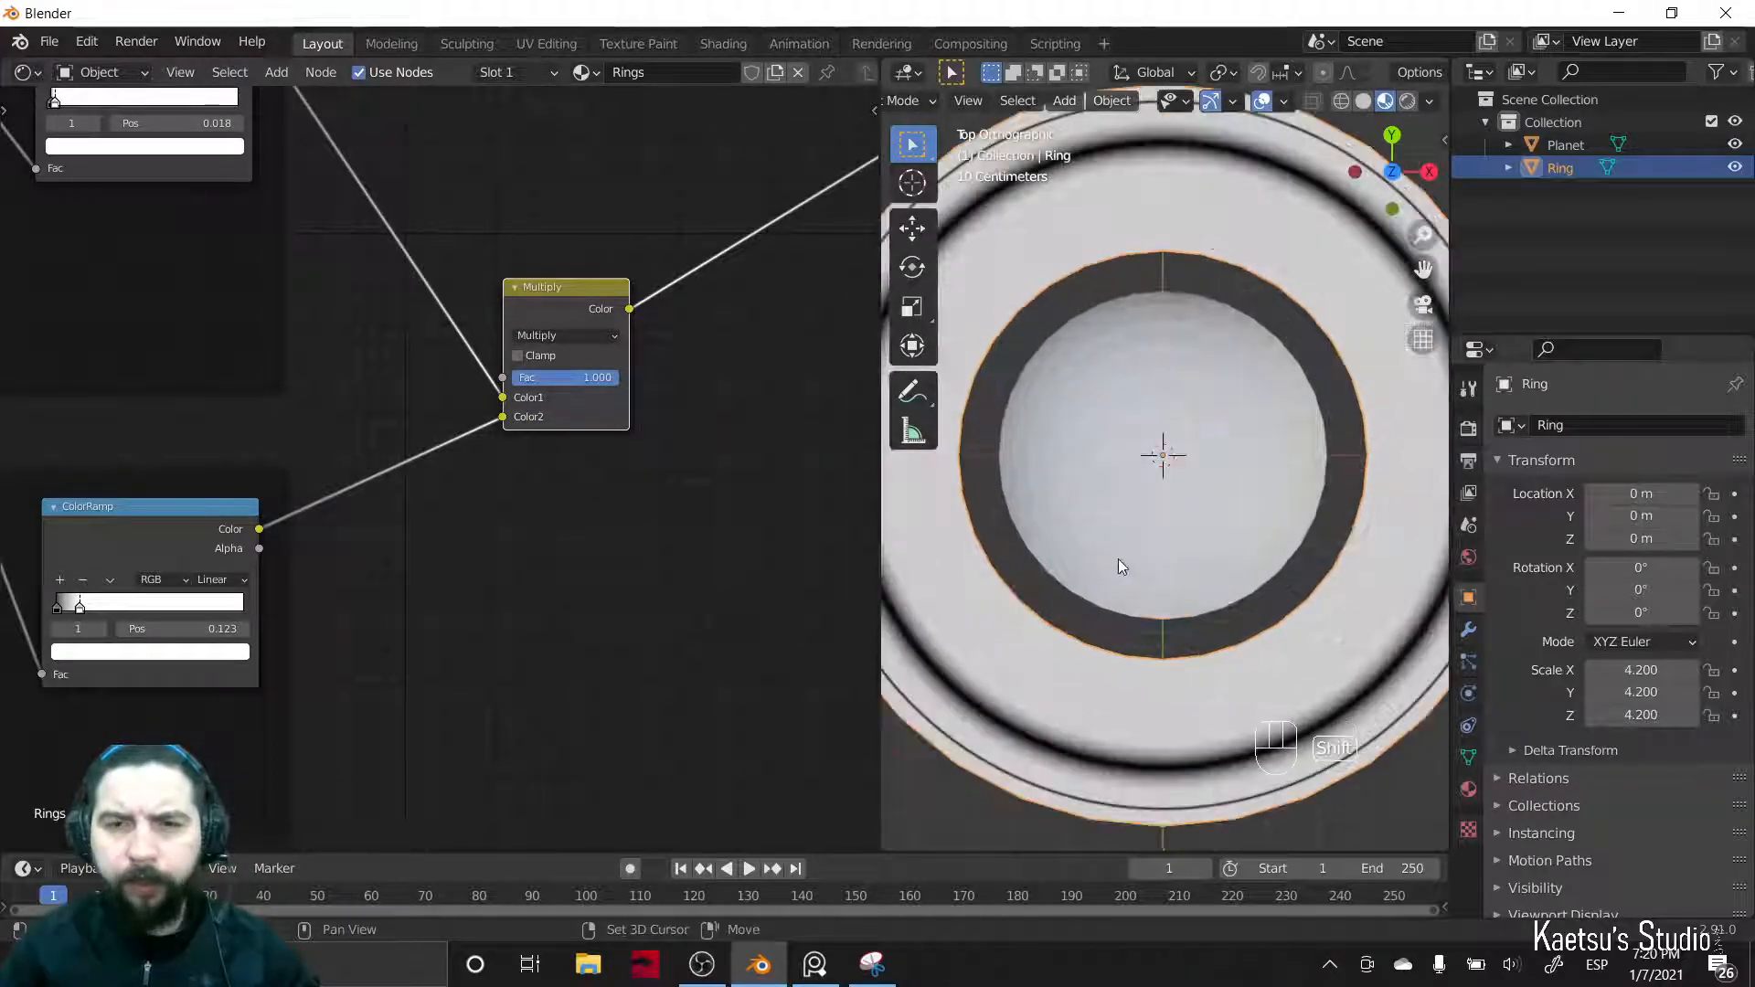
shift+middle_drag(1113, 558, 1275, 518)
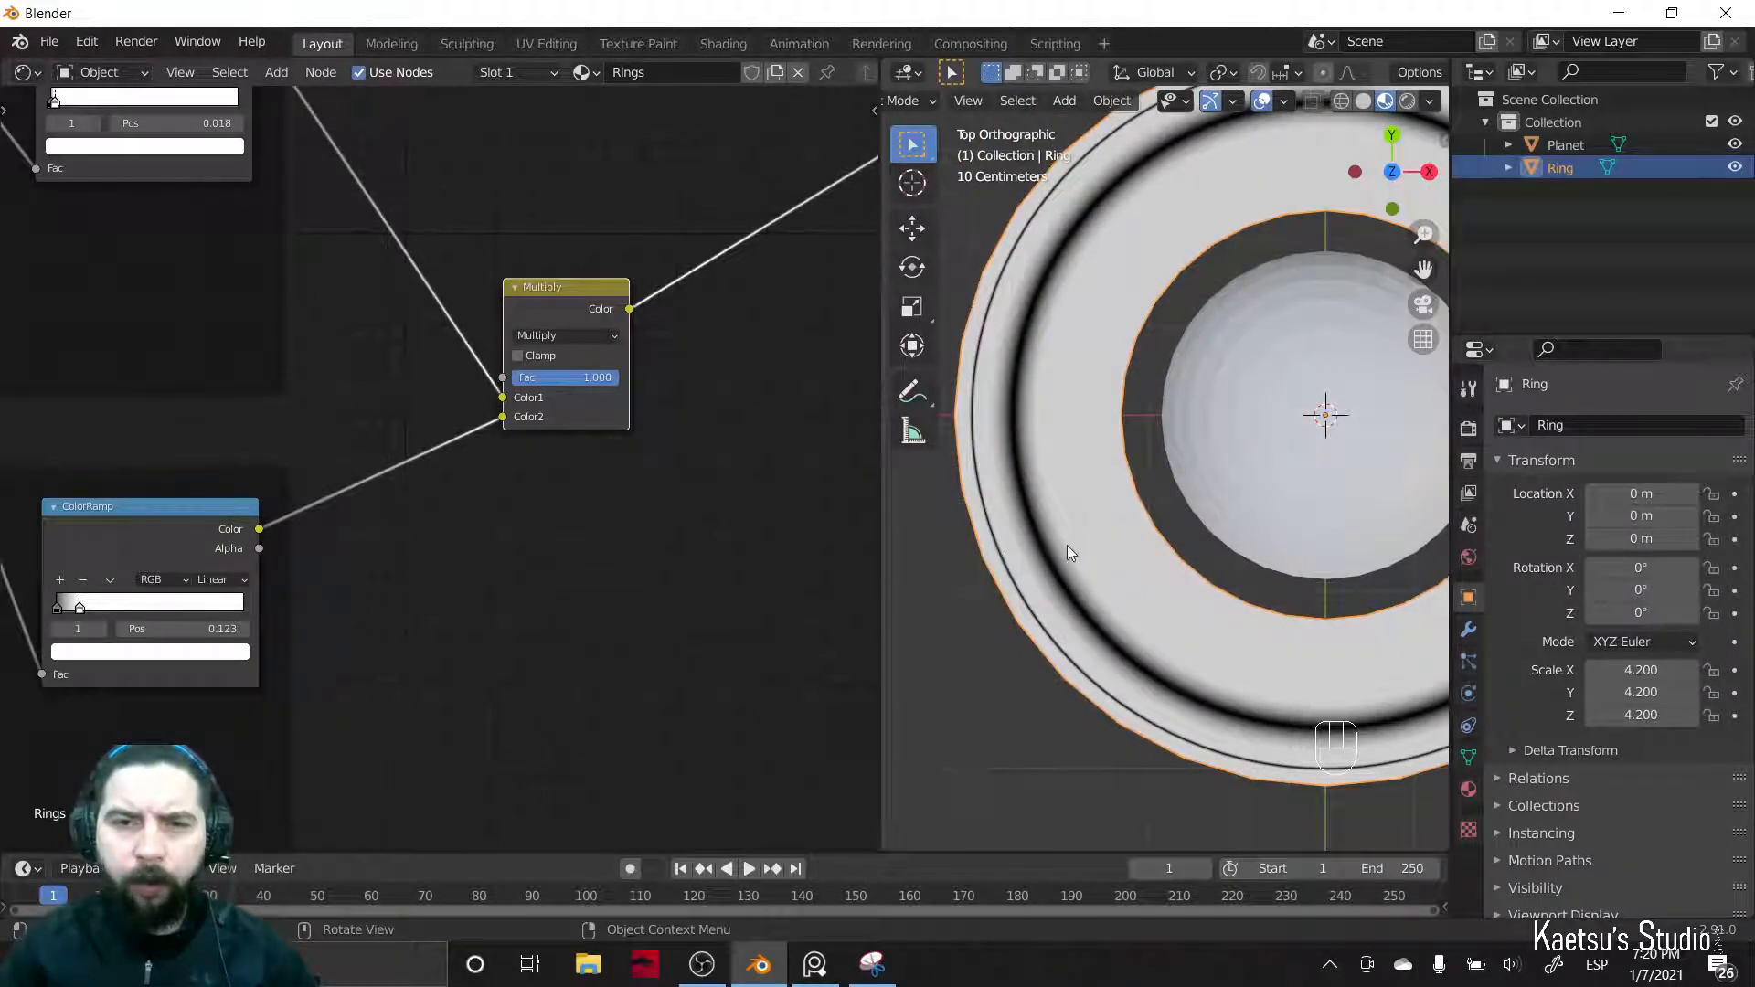
- Rename the lower frame's label to "Middle division"
scroll(276, 755, down, 1)
scroll(274, 749, down, 3)
middle_drag(262, 800, 671, 702)
click(309, 686)
key(F2)
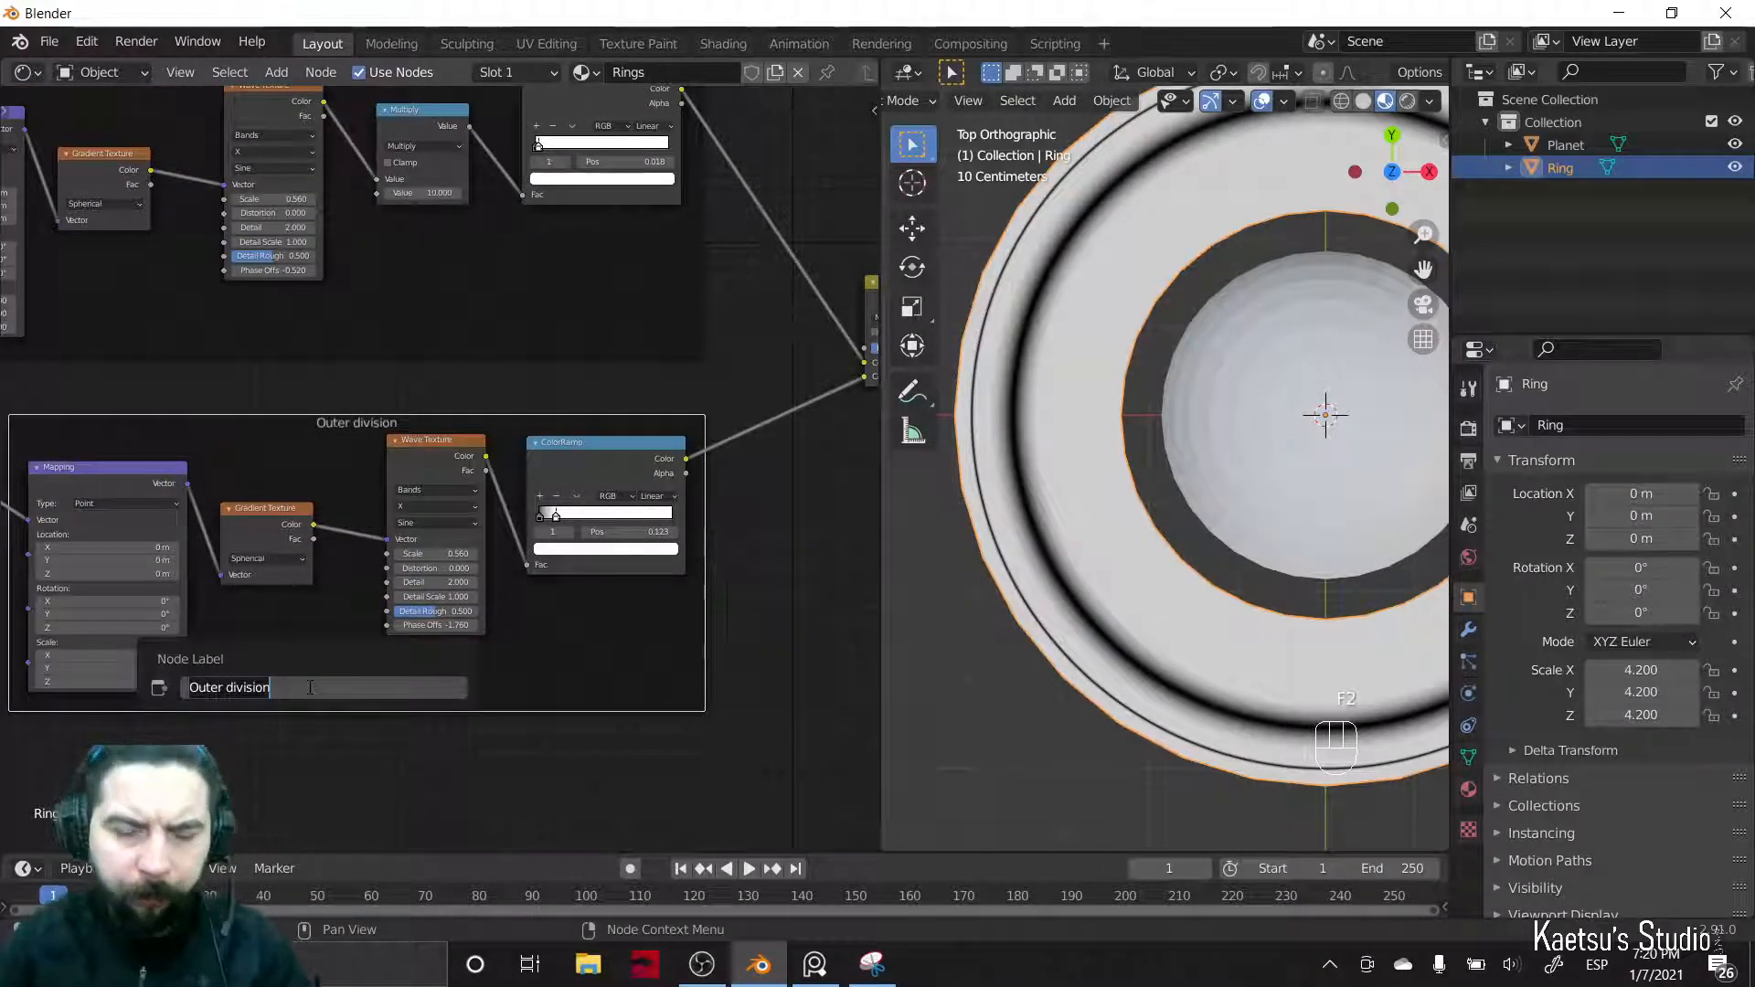
key(ctrl+Delete)
text(Middle)
key(Return)
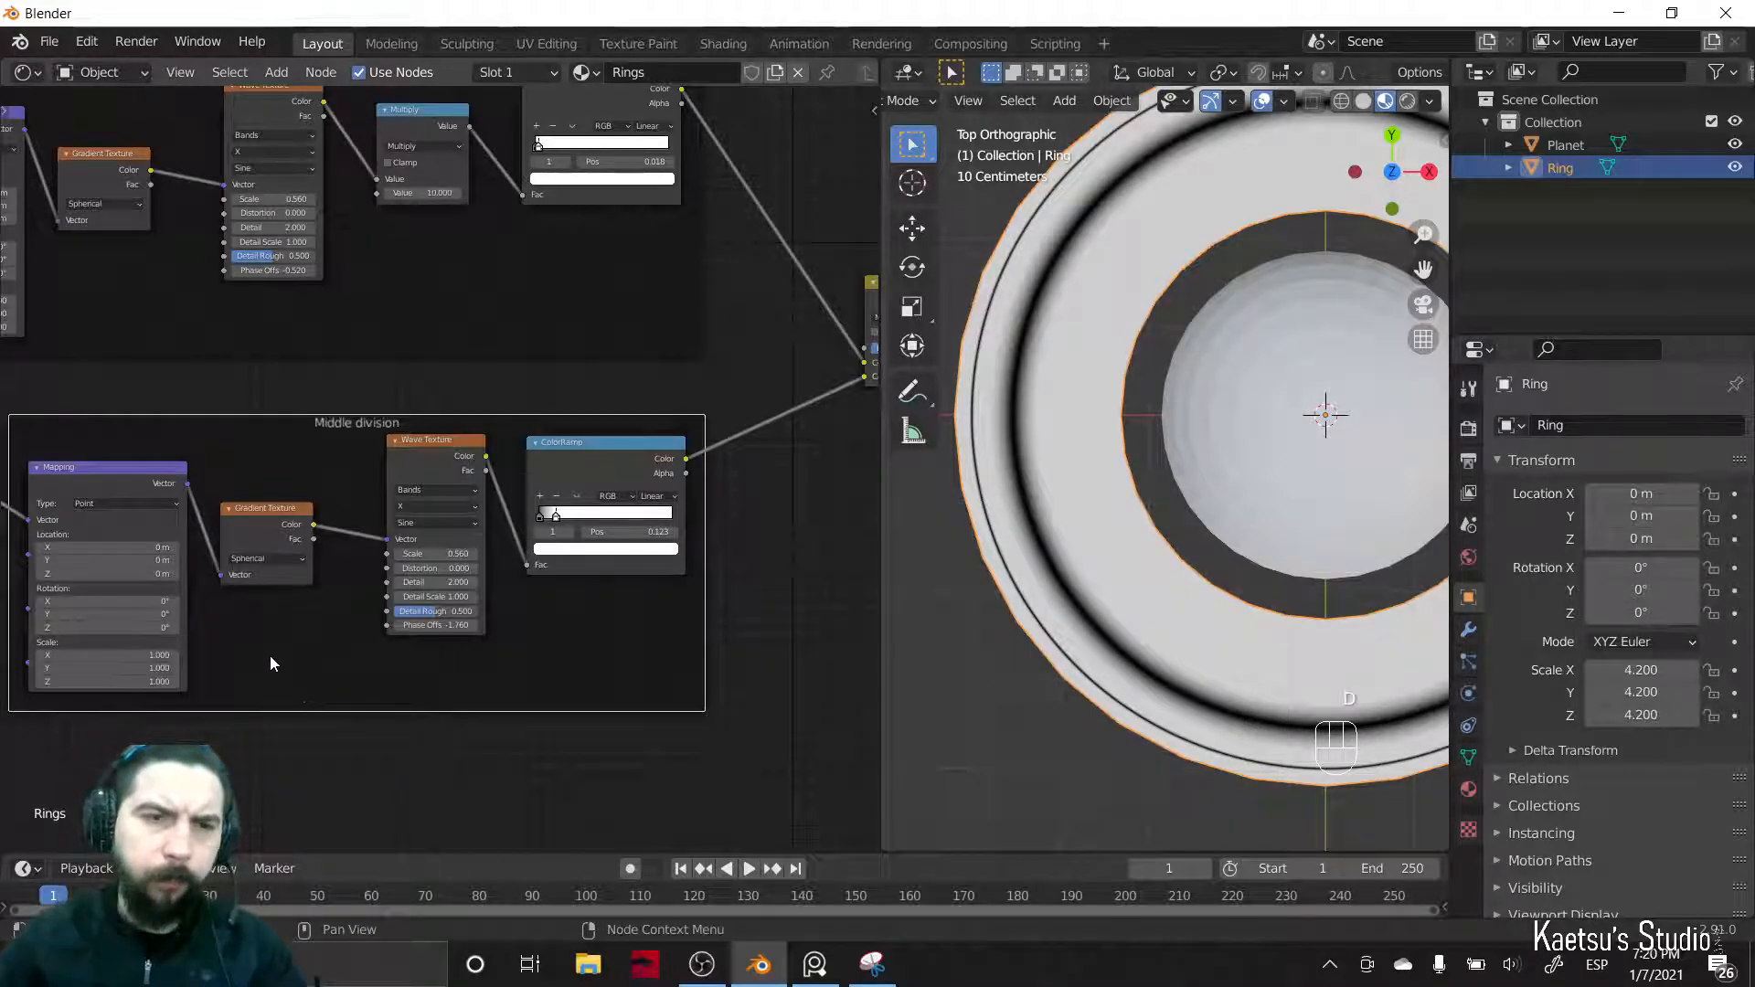
- Compare the ring's division bands with the Saturn reference image and review the whole node layout
scroll(270, 656, down, 3)
scroll(439, 685, down, 2)
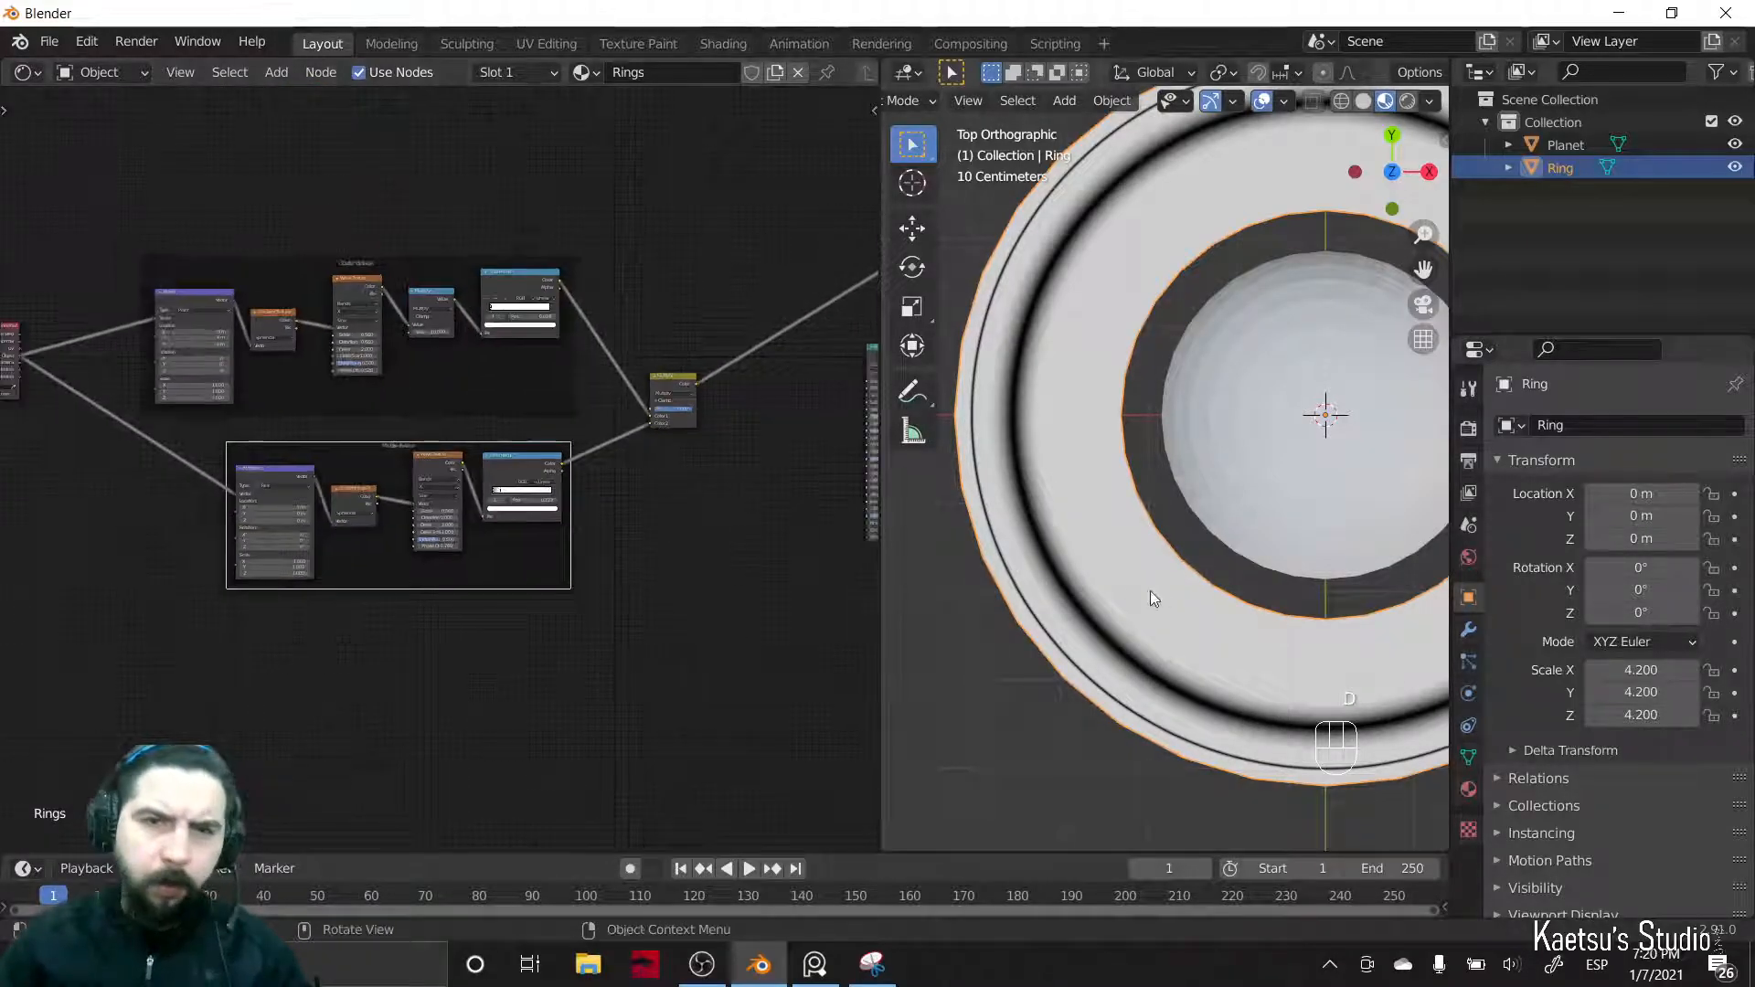
scroll(1141, 594, down, 4)
key(alt+Tab)
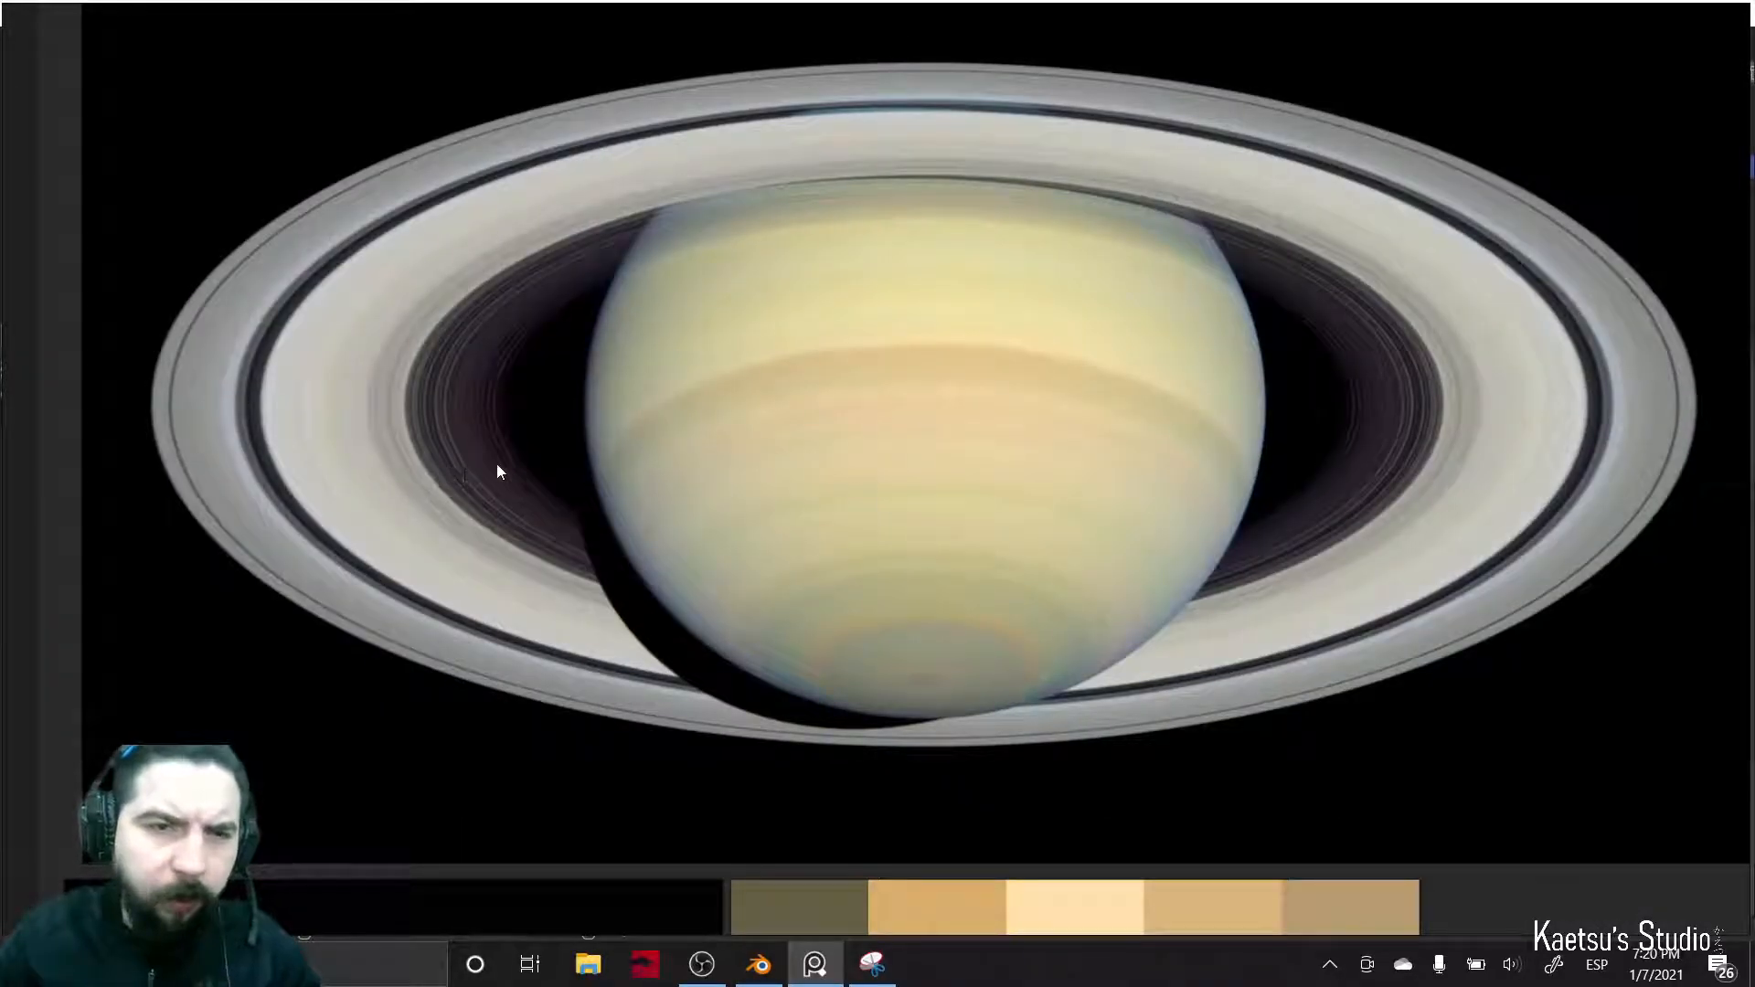
key(alt+Tab)
key(alt+Tab)
key(alt+Tab)
key(alt+Tab)
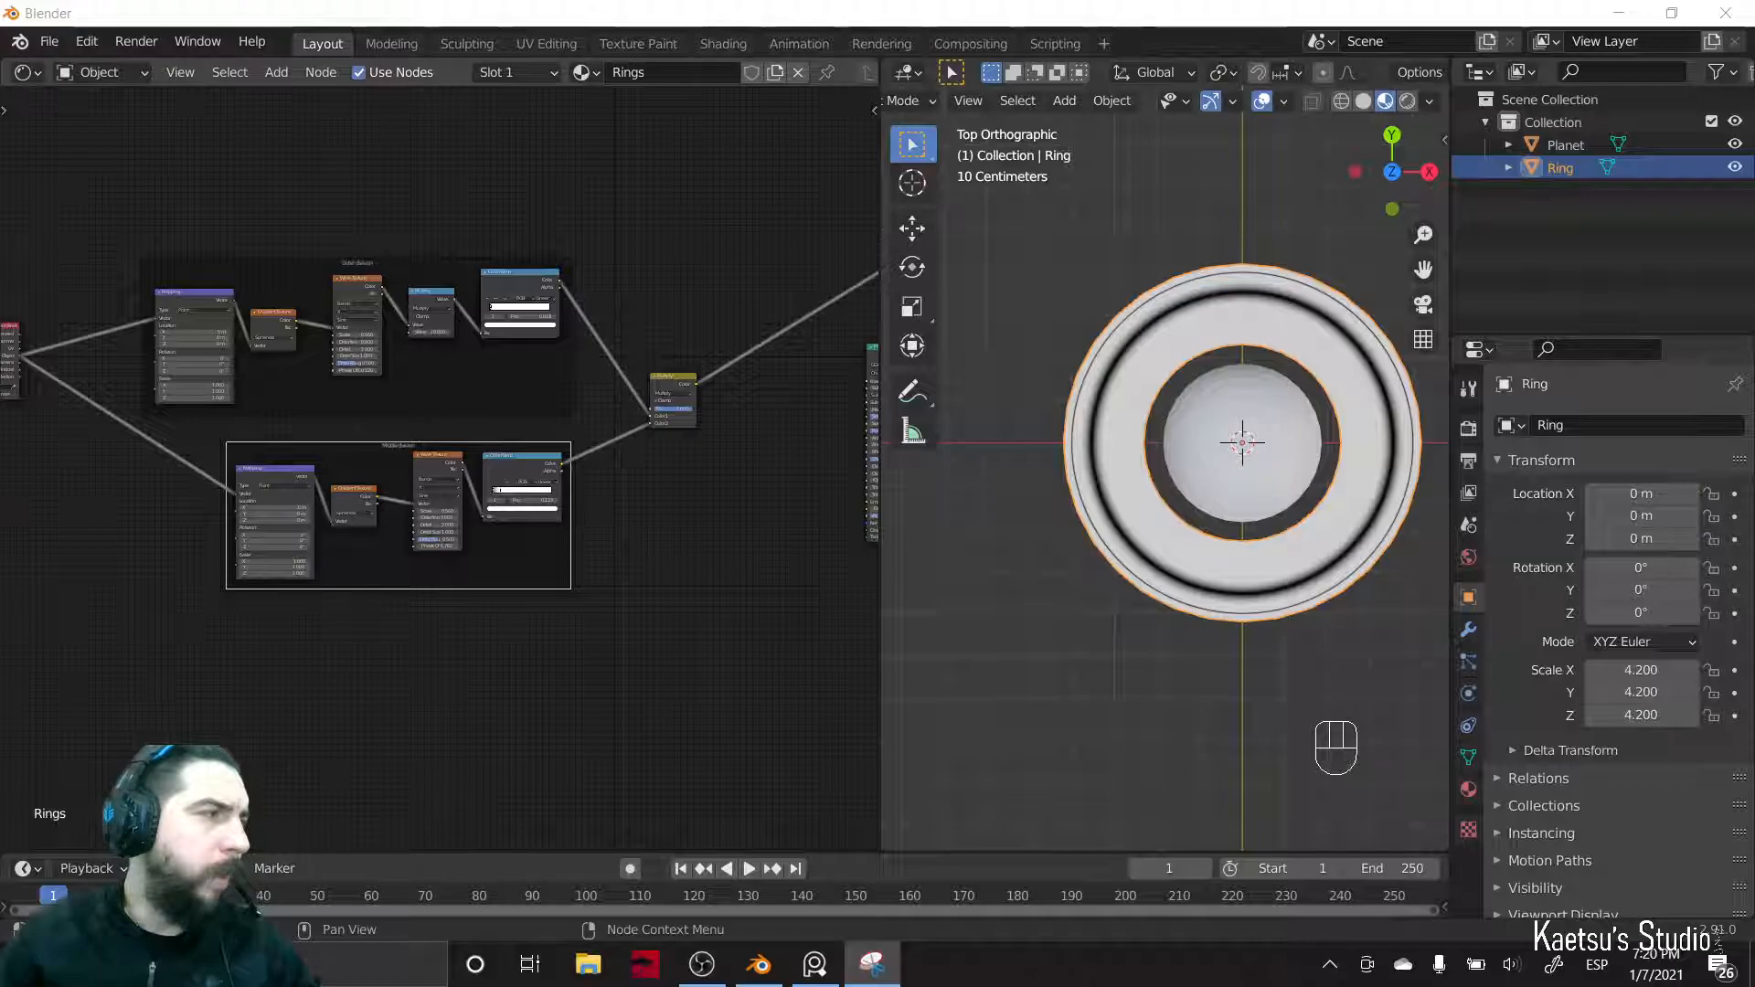
scroll(497, 525, down, 3)
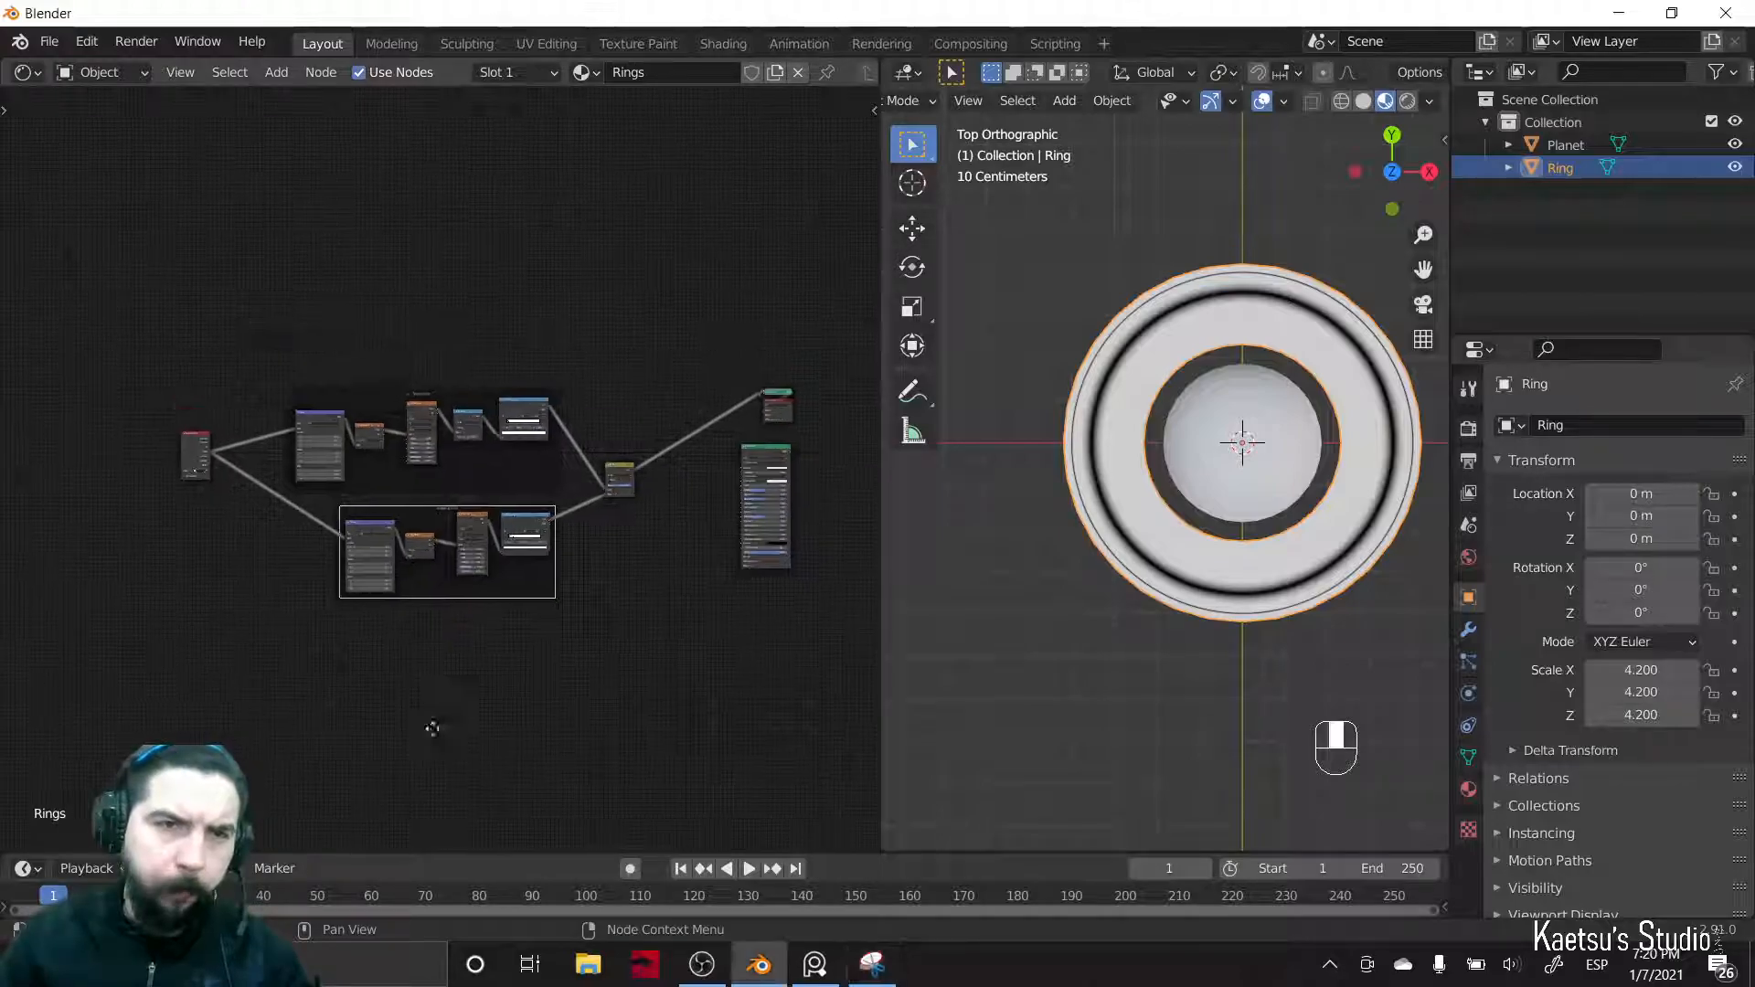
- Add a Mapping node above the "Outer division" frame and connect the Texture Coordinate node's Object output to its Vector input
scroll(300, 377, up, 3)
scroll(281, 374, up, 4)
middle_drag(261, 318, 390, 382)
click(392, 379)
key(shift+a)
click(397, 356)
text(mra)
key(BackSpace)
key(BackSpace)
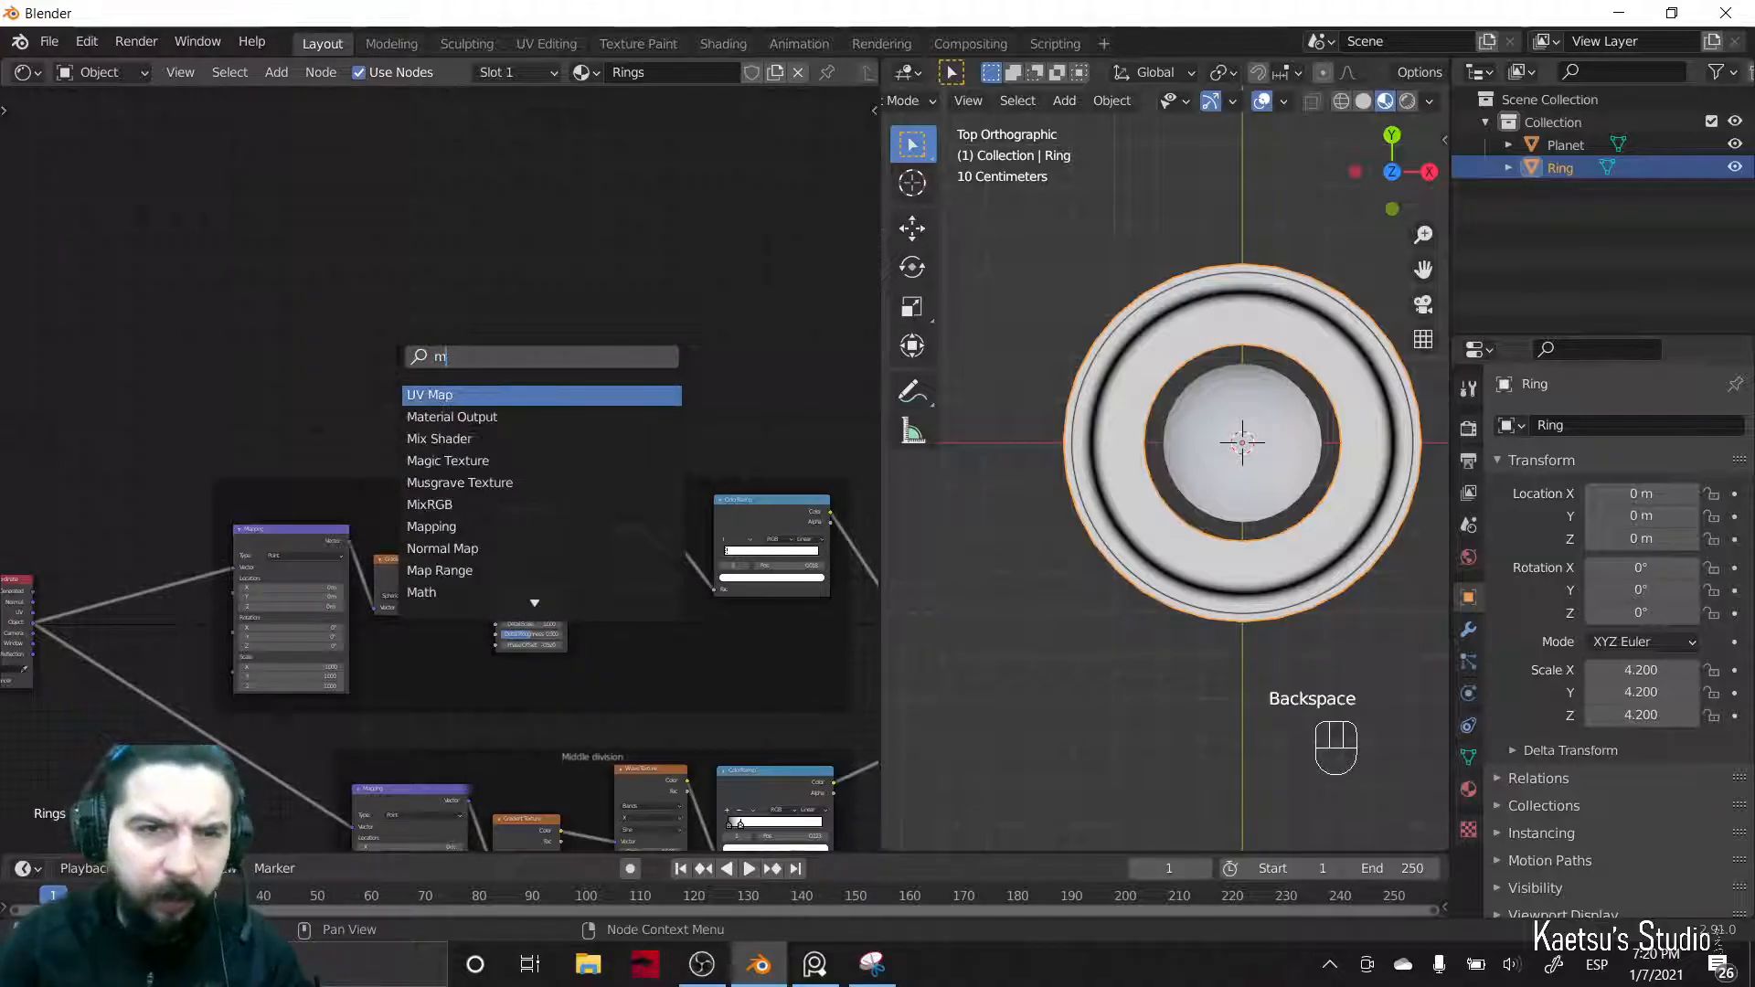
text(app)
key(Return)
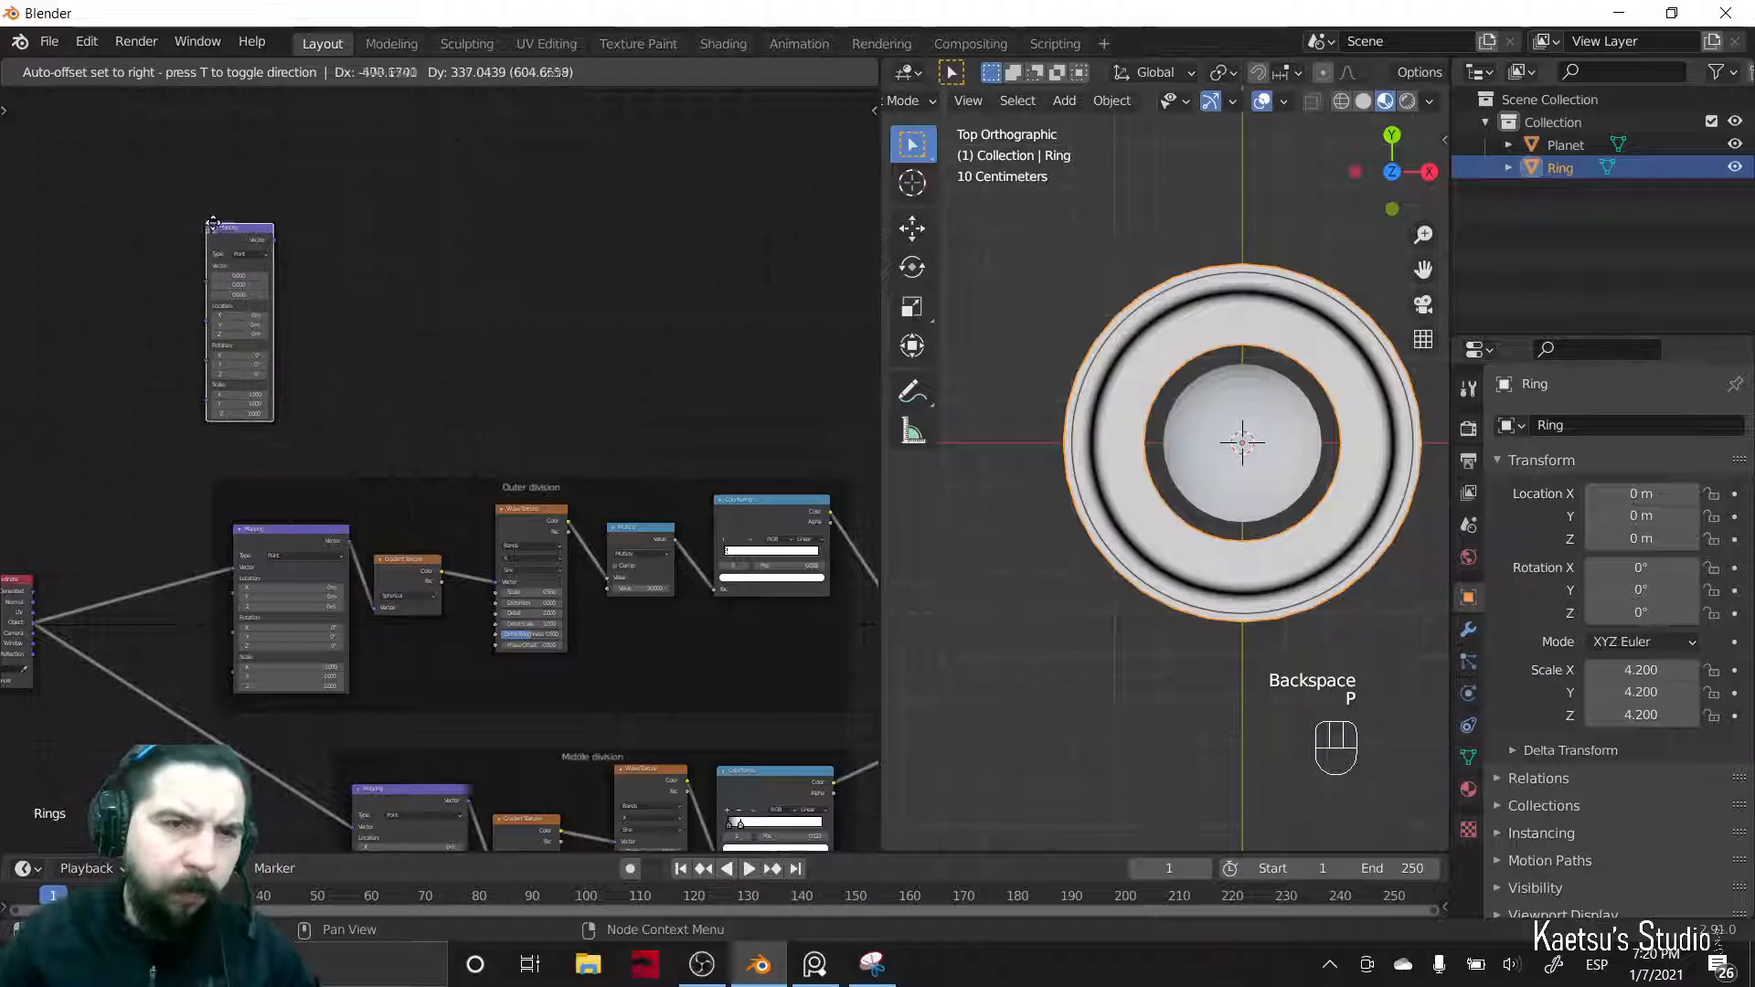
click(265, 204)
drag(33, 623, 292, 276)
click(416, 292)
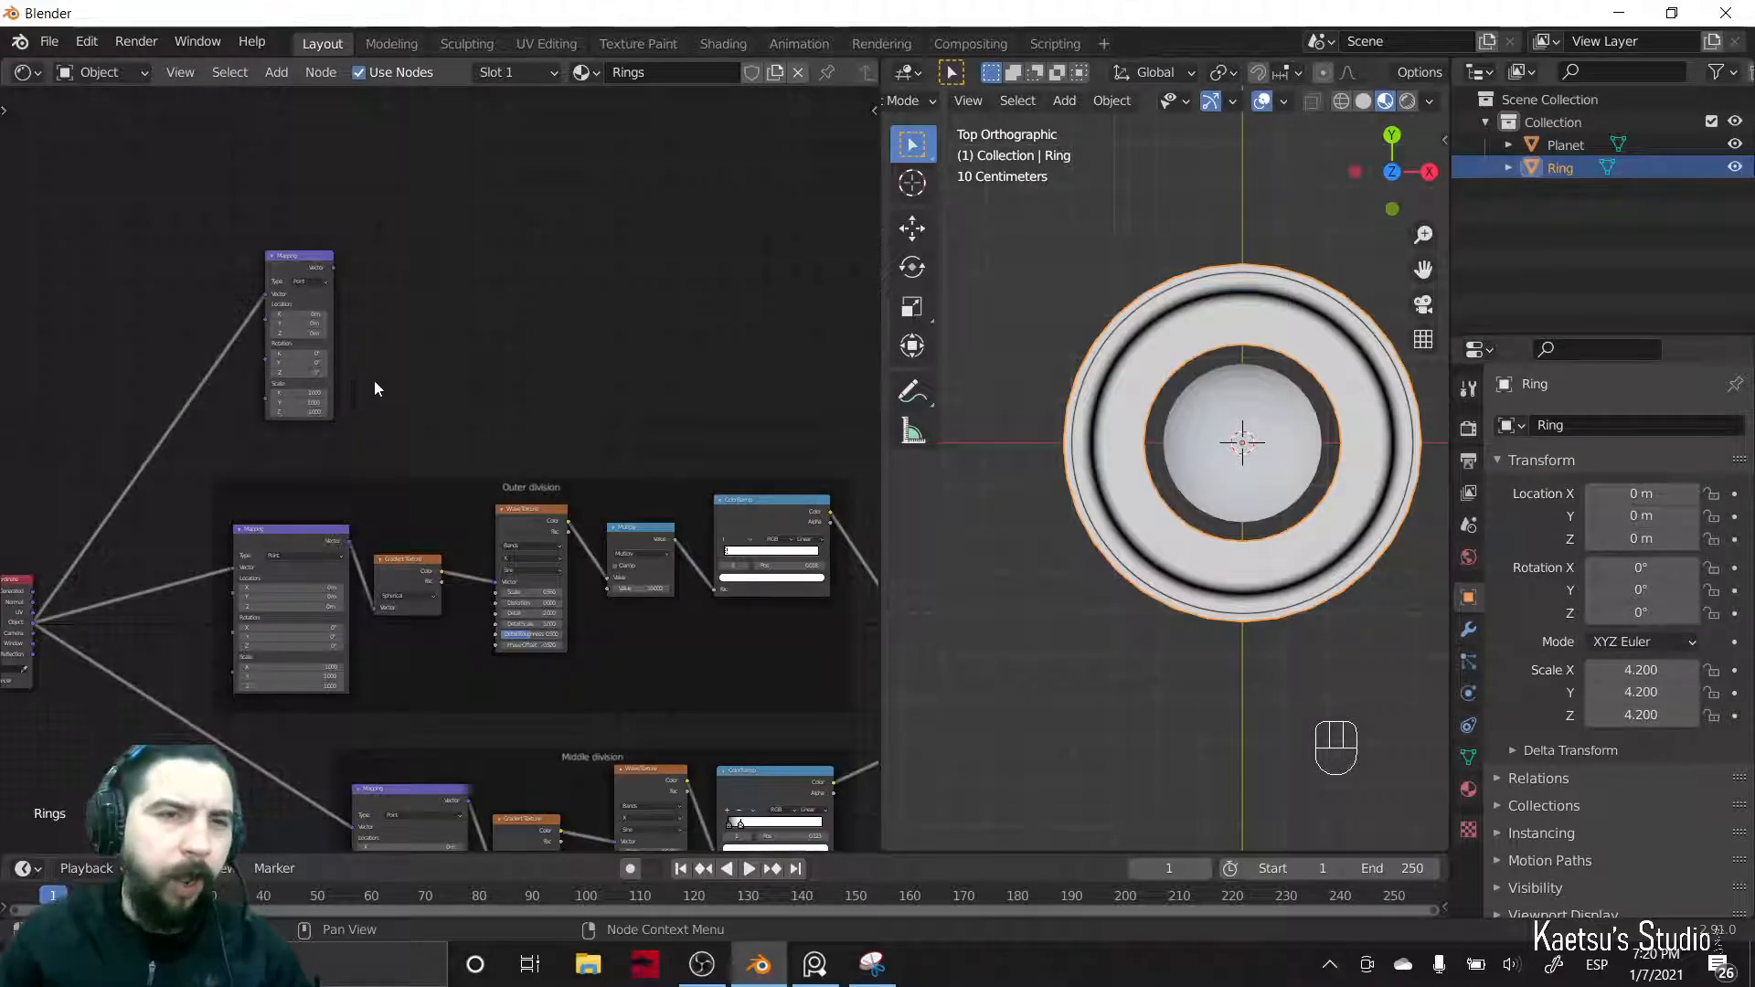
- Add a Gradient Texture node beside the new Mapping node and feed it the Mapping node's Vector output
key(shift+a)
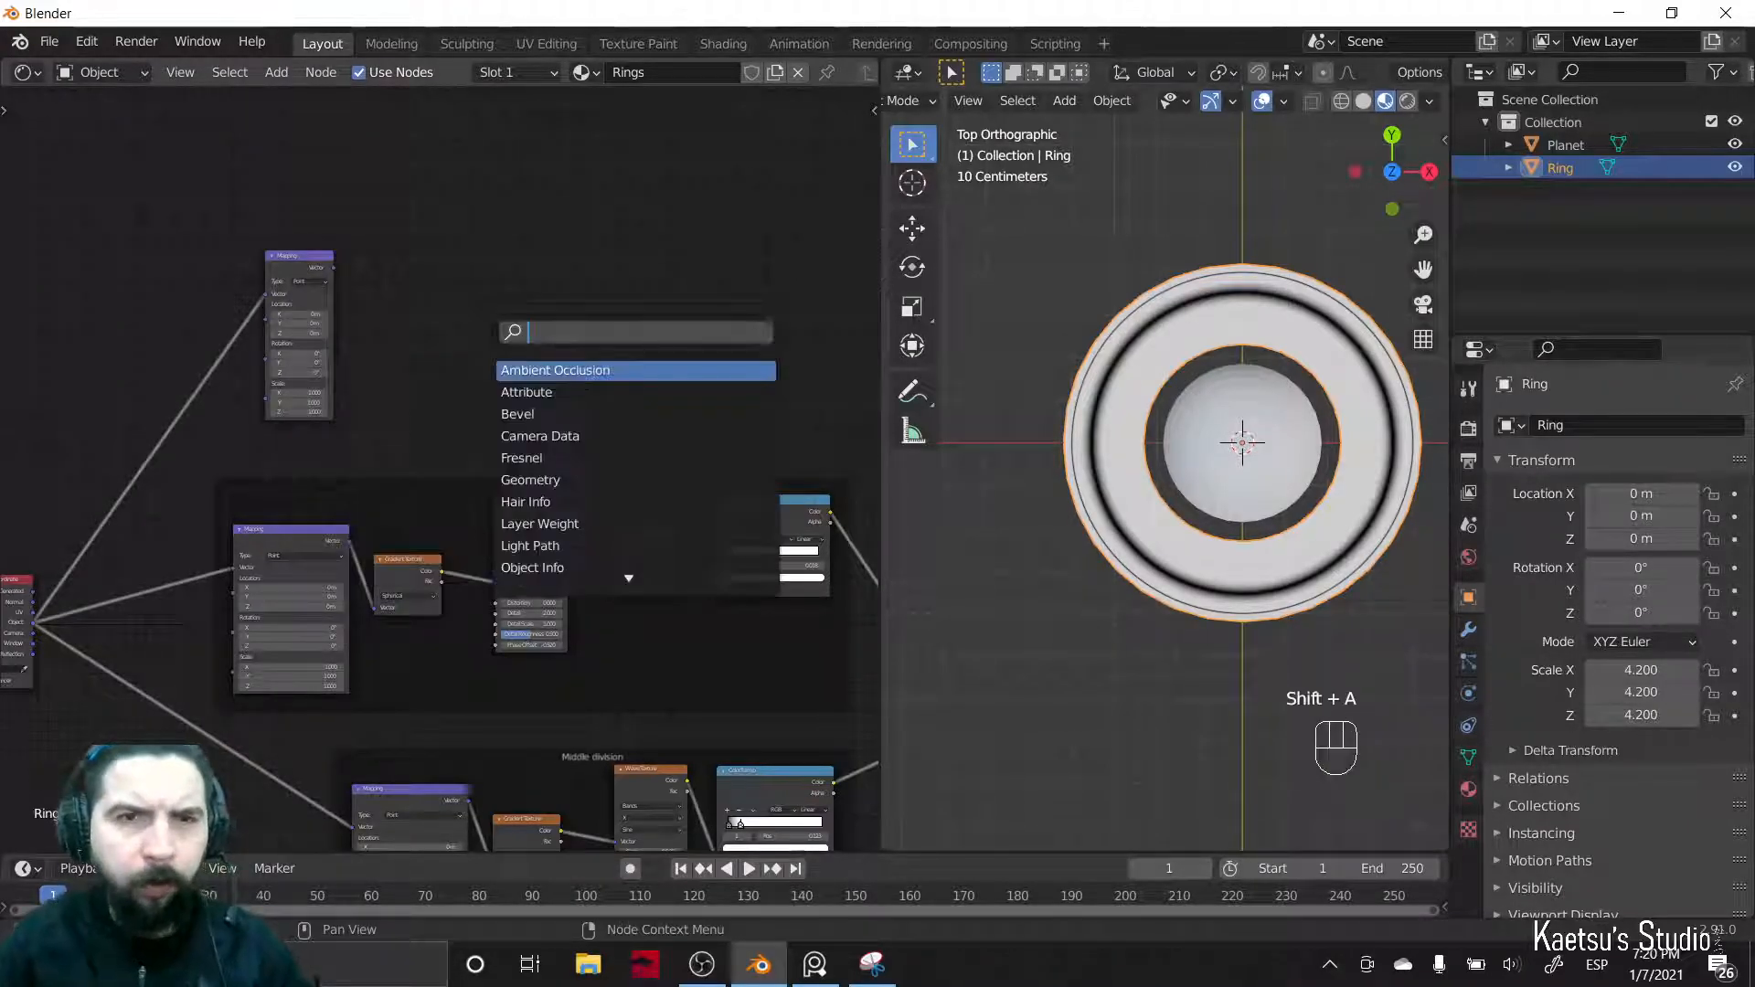
text(gradi)
key(Return)
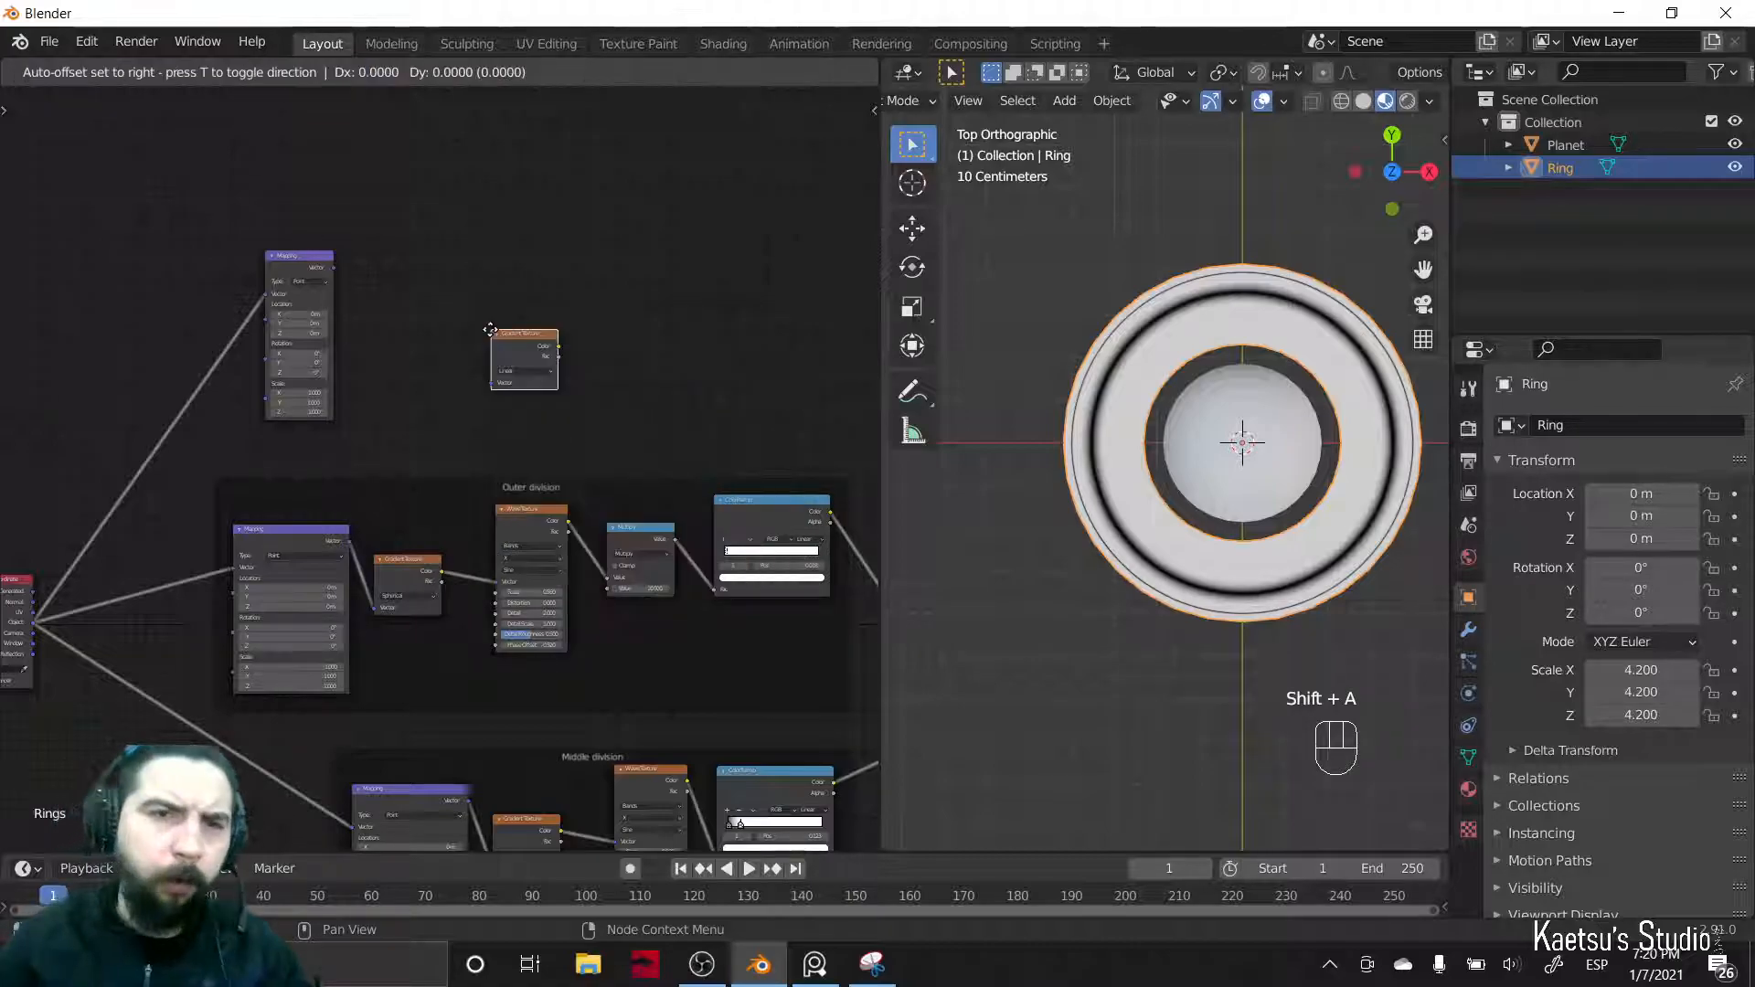
click(367, 263)
click(331, 268)
drag(364, 310, 376, 316)
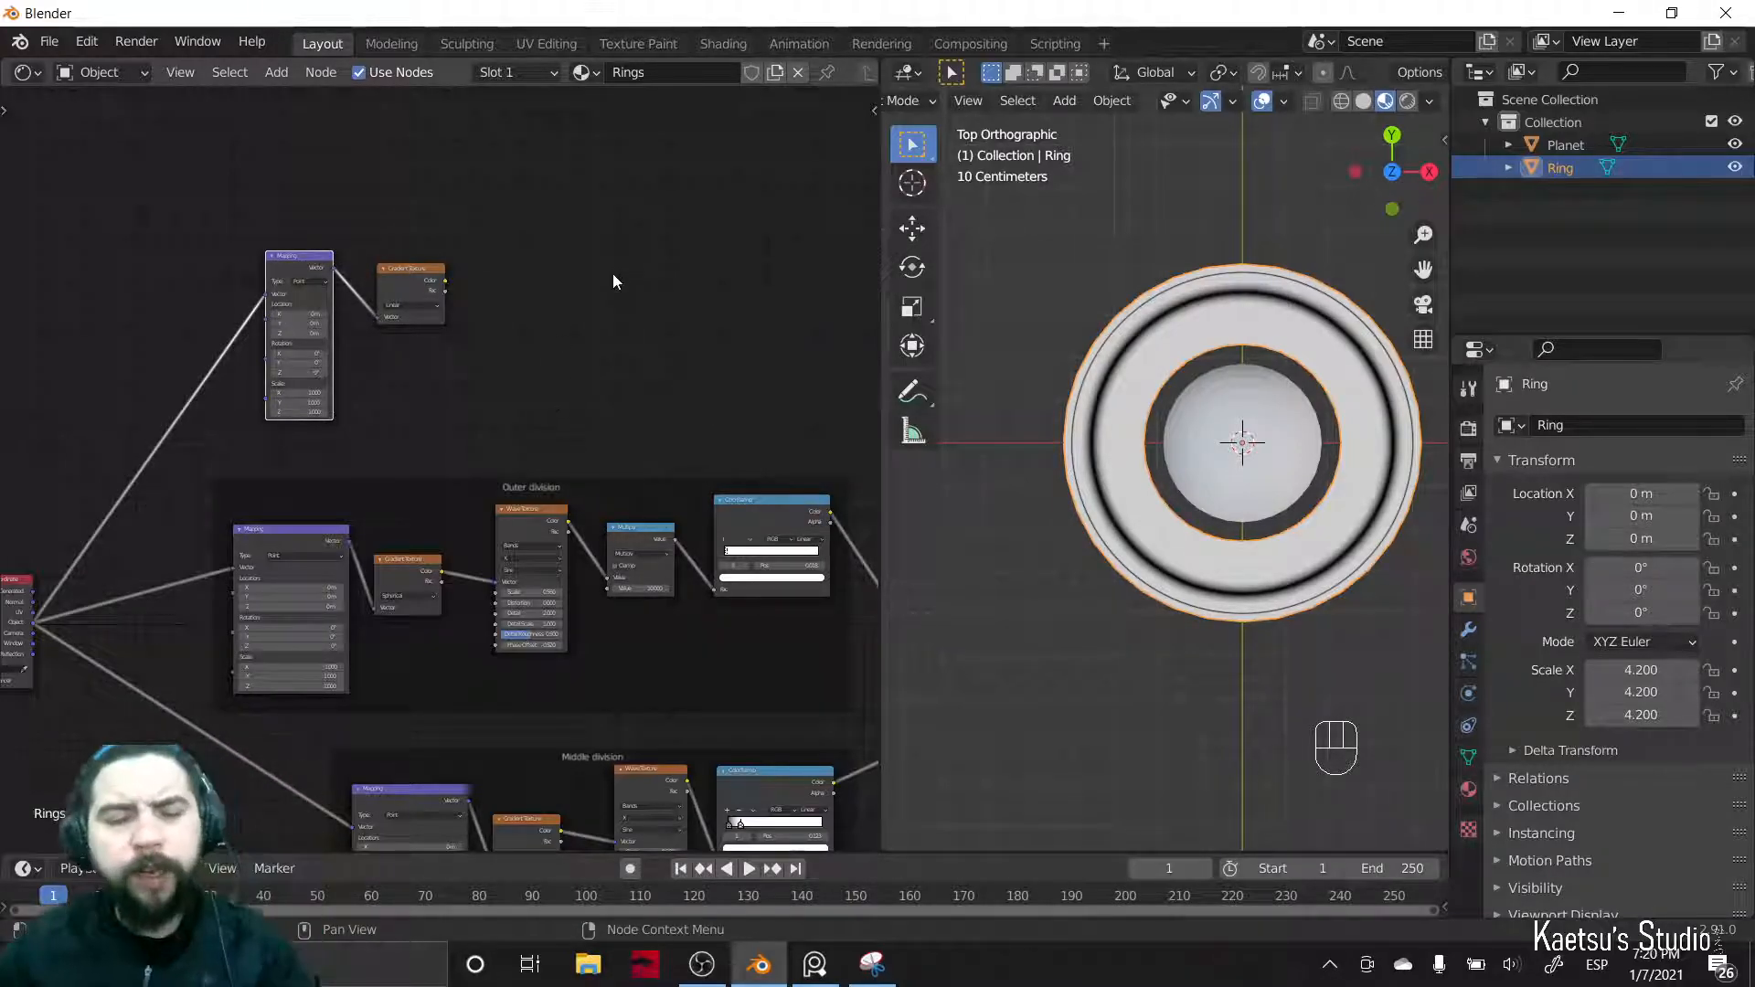
- Check the Saturn reference image, then add a ColorRamp beside the upper Gradient Texture and feed it the gradient's Color output
key(alt+Tab)
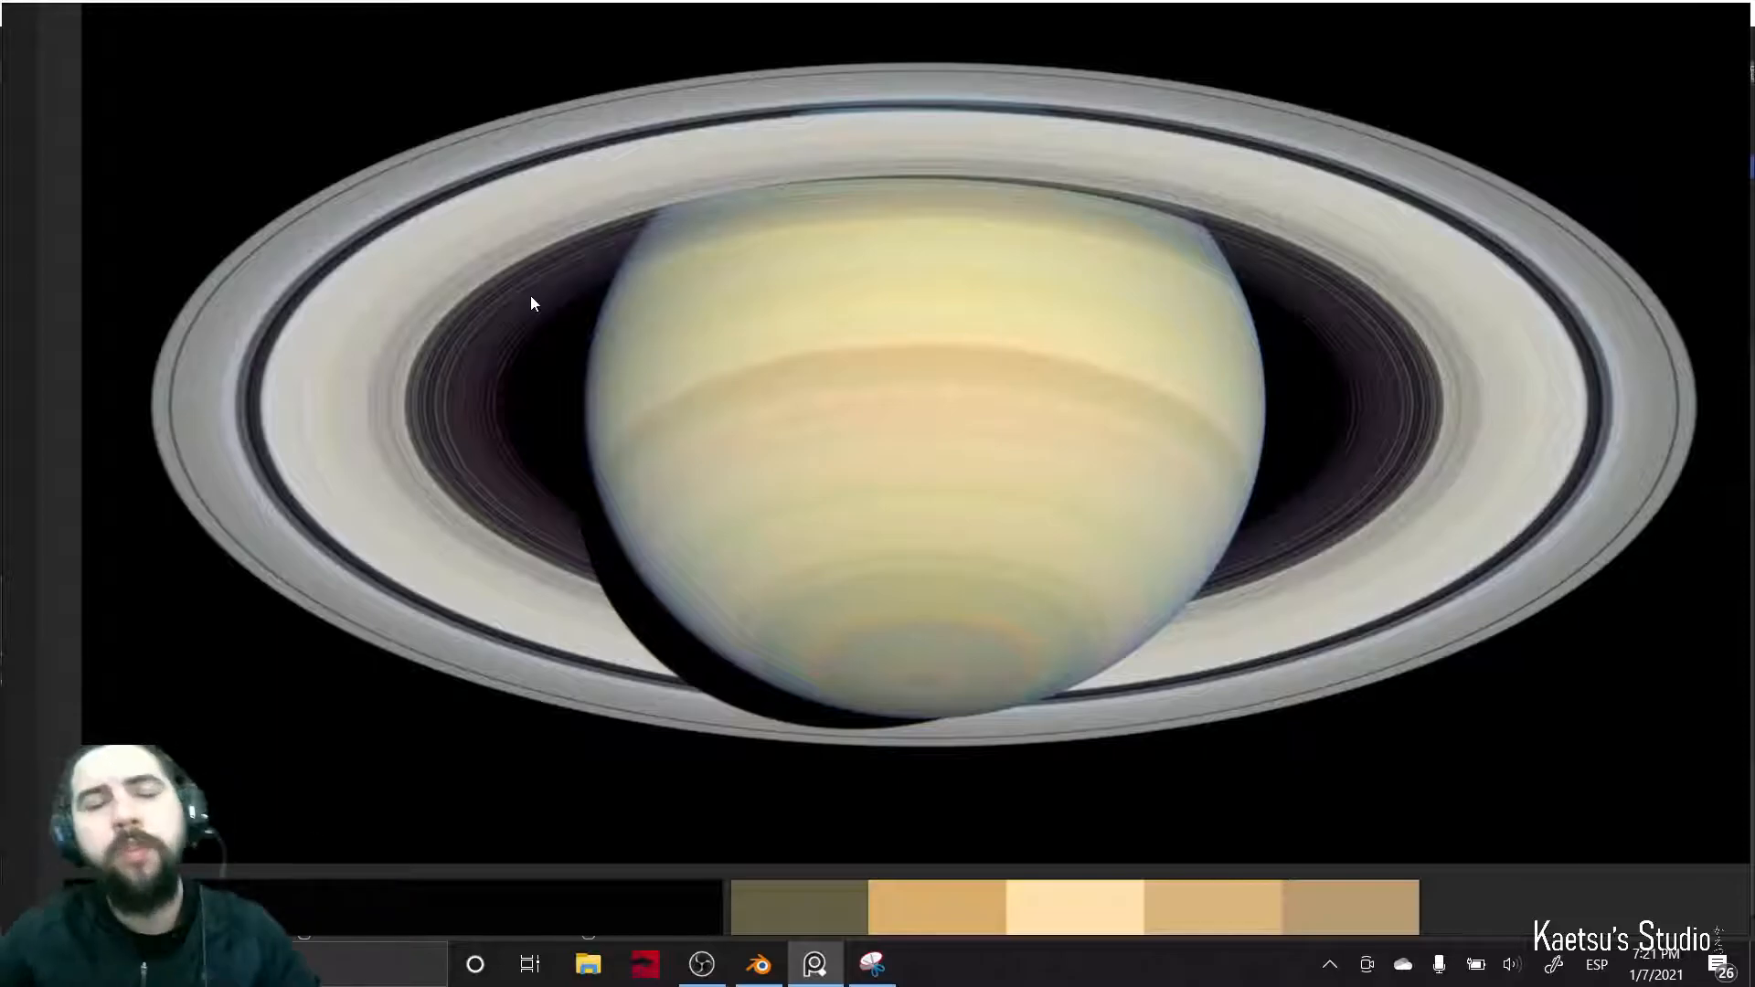
key(alt+Tab)
key(Tab)
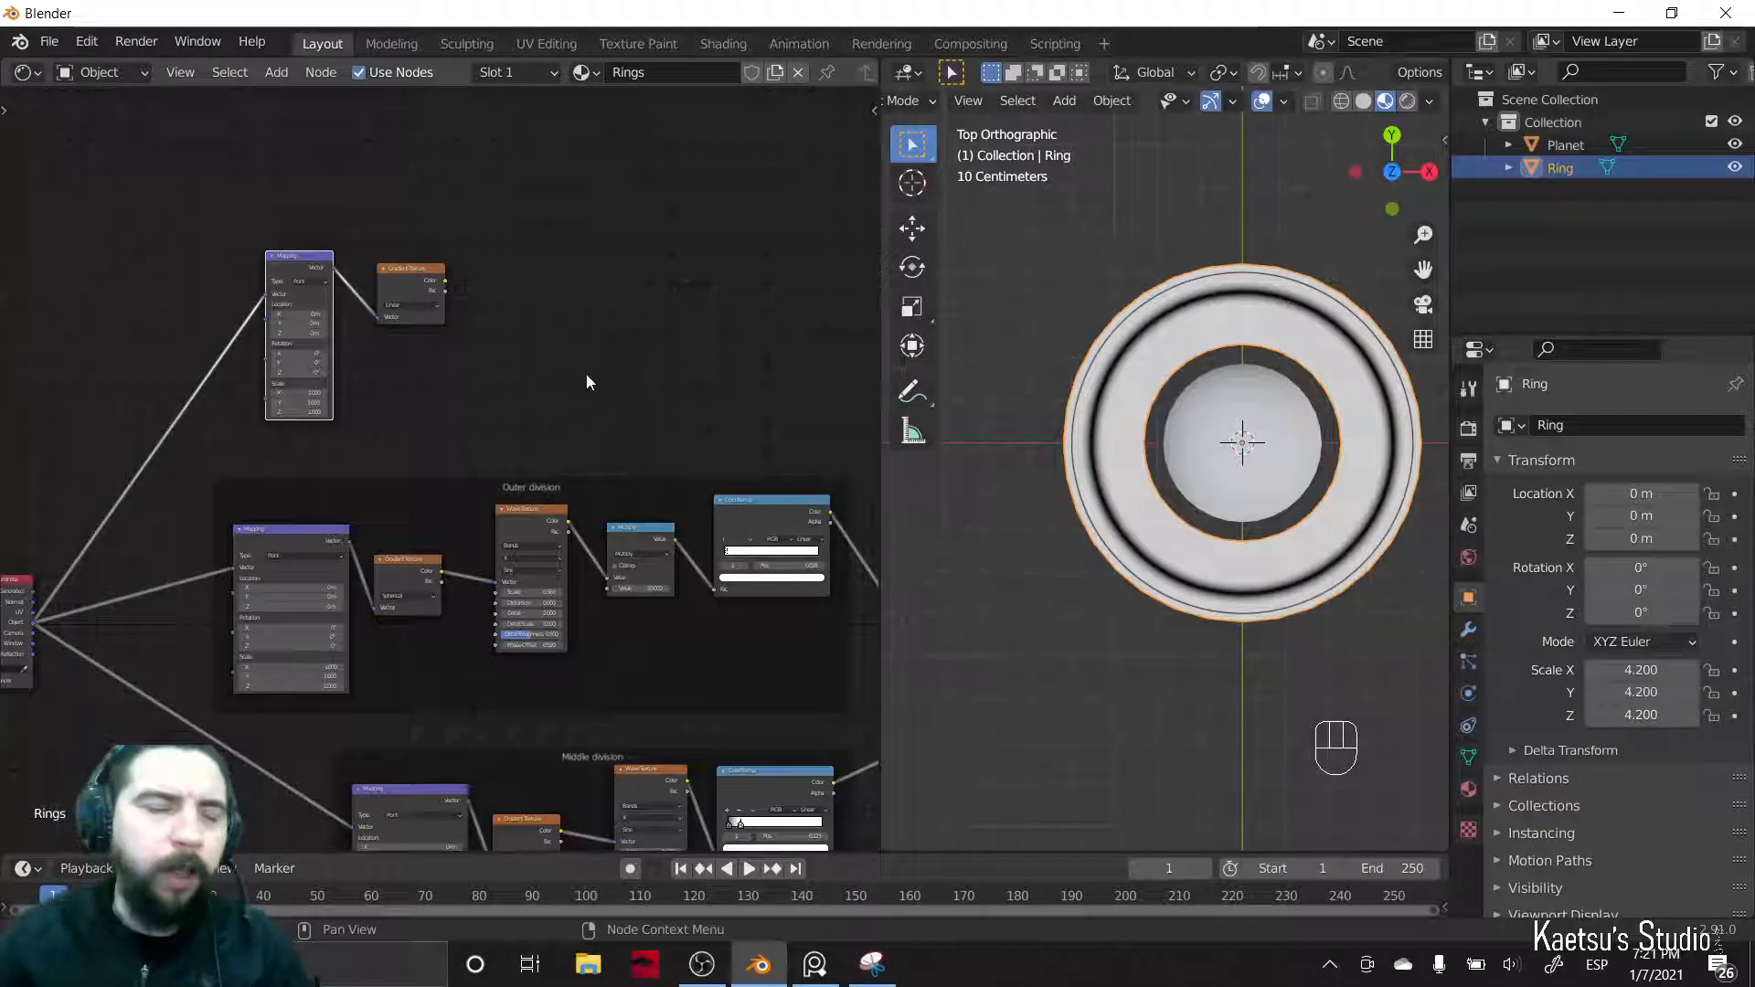
middle_drag(652, 332, 574, 326)
click(574, 327)
key(shift+a)
text(ramp)
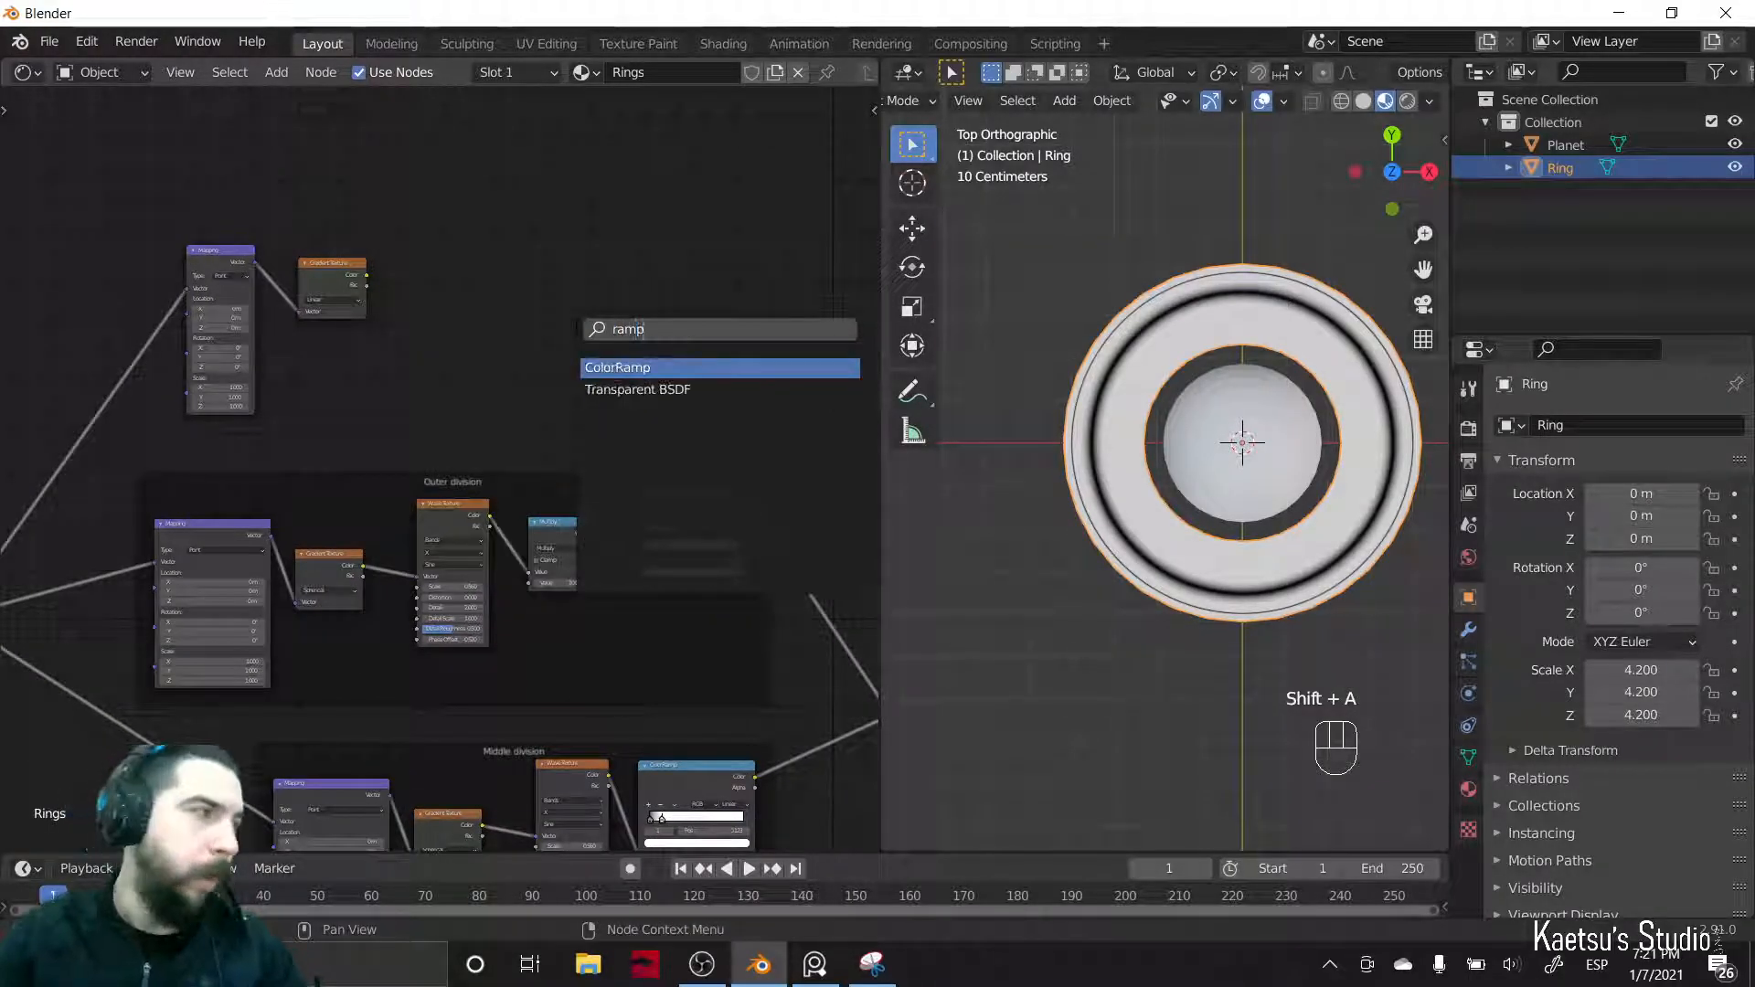
key(Return)
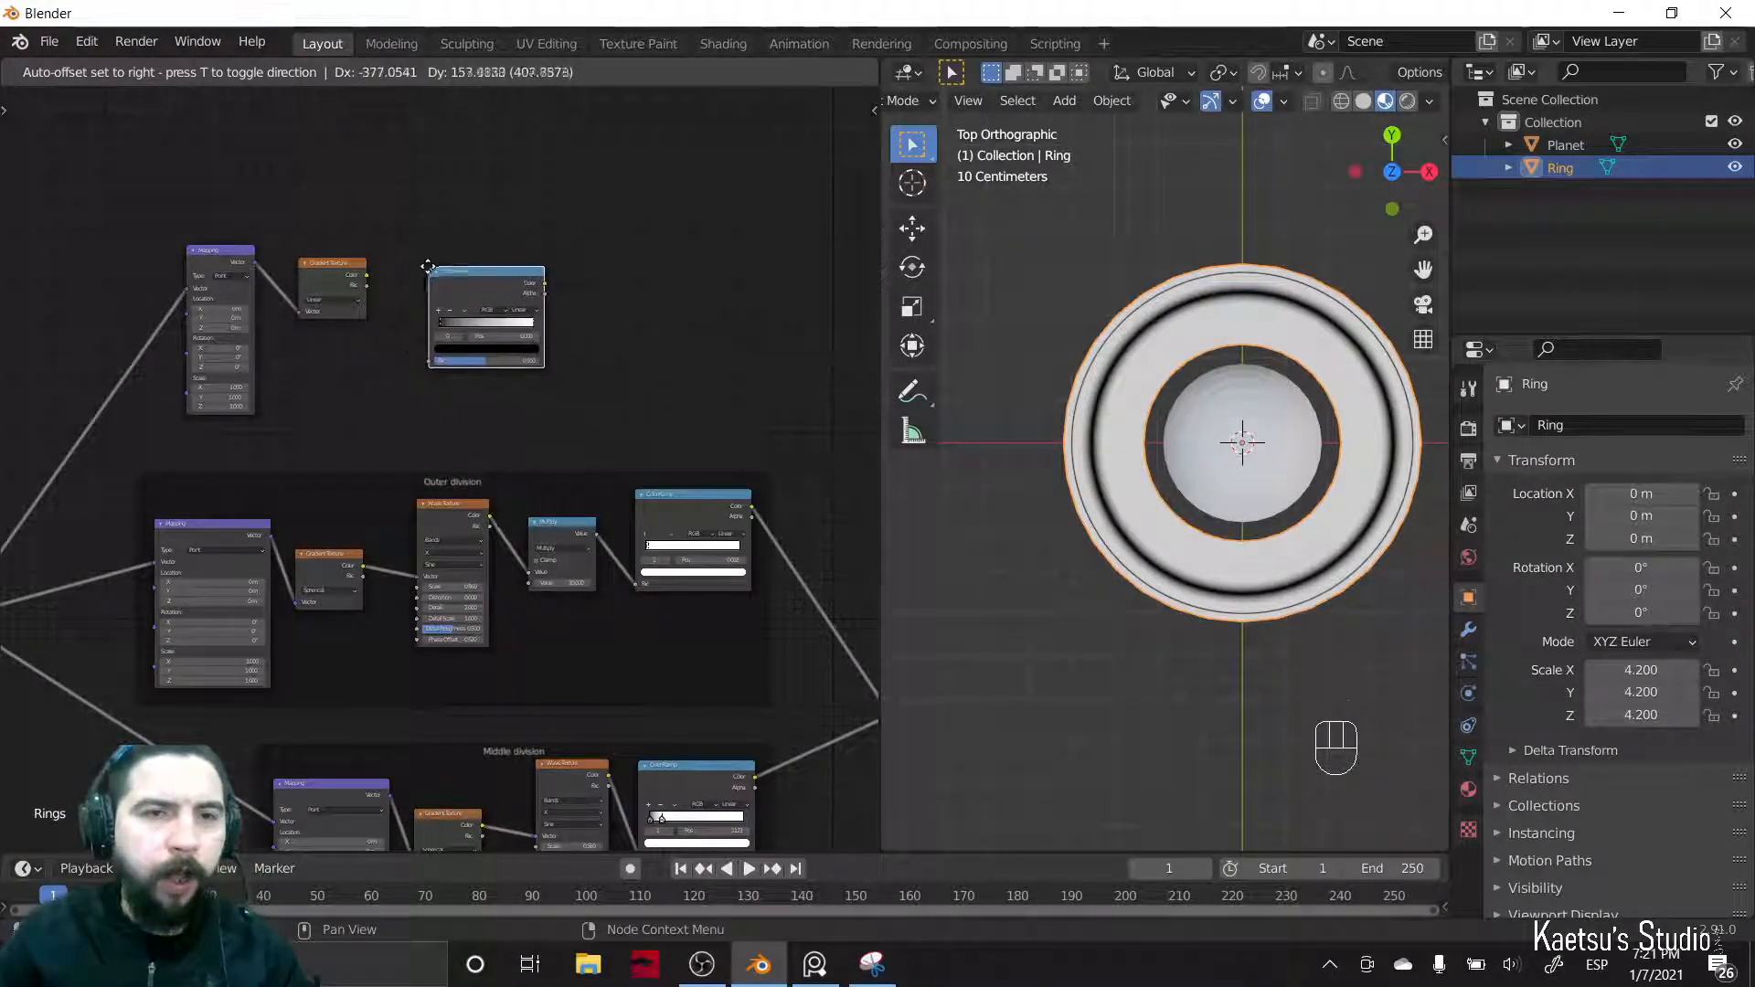
click(415, 245)
drag(365, 275, 419, 338)
middle_drag(640, 349, 588, 429)
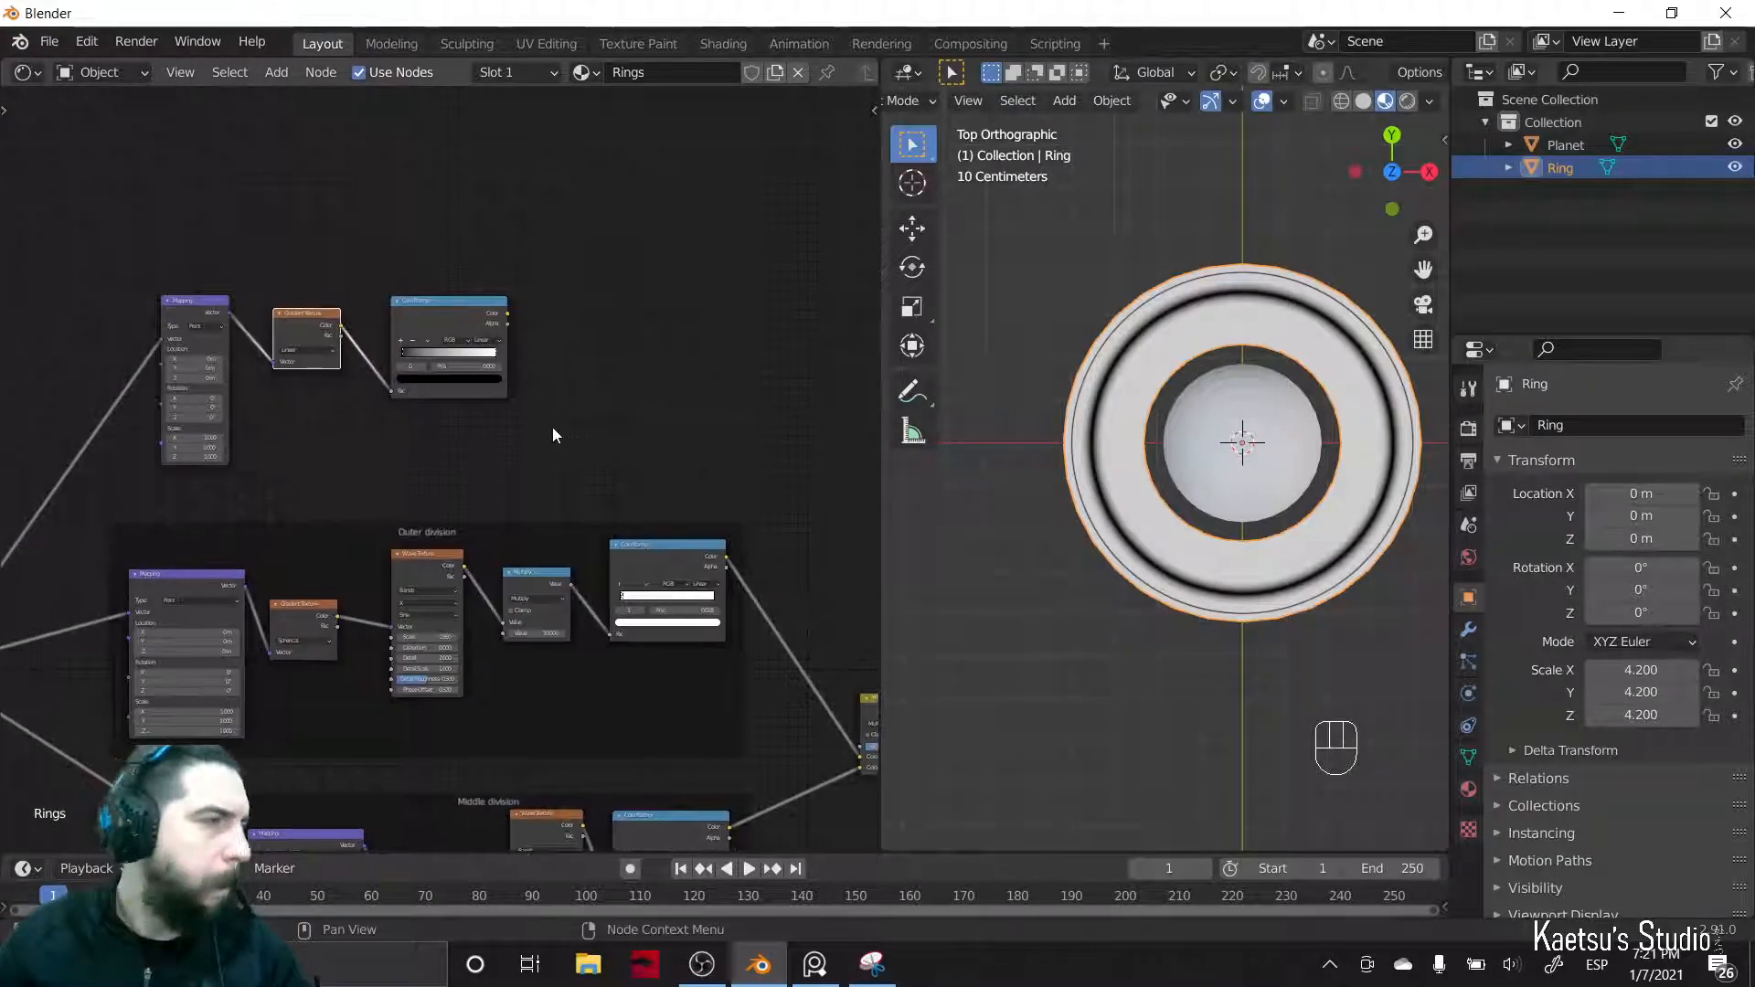
- Flip the new ColorRamp's colors and preview its Color output on the ring
scroll(521, 411, up, 1)
click(450, 310)
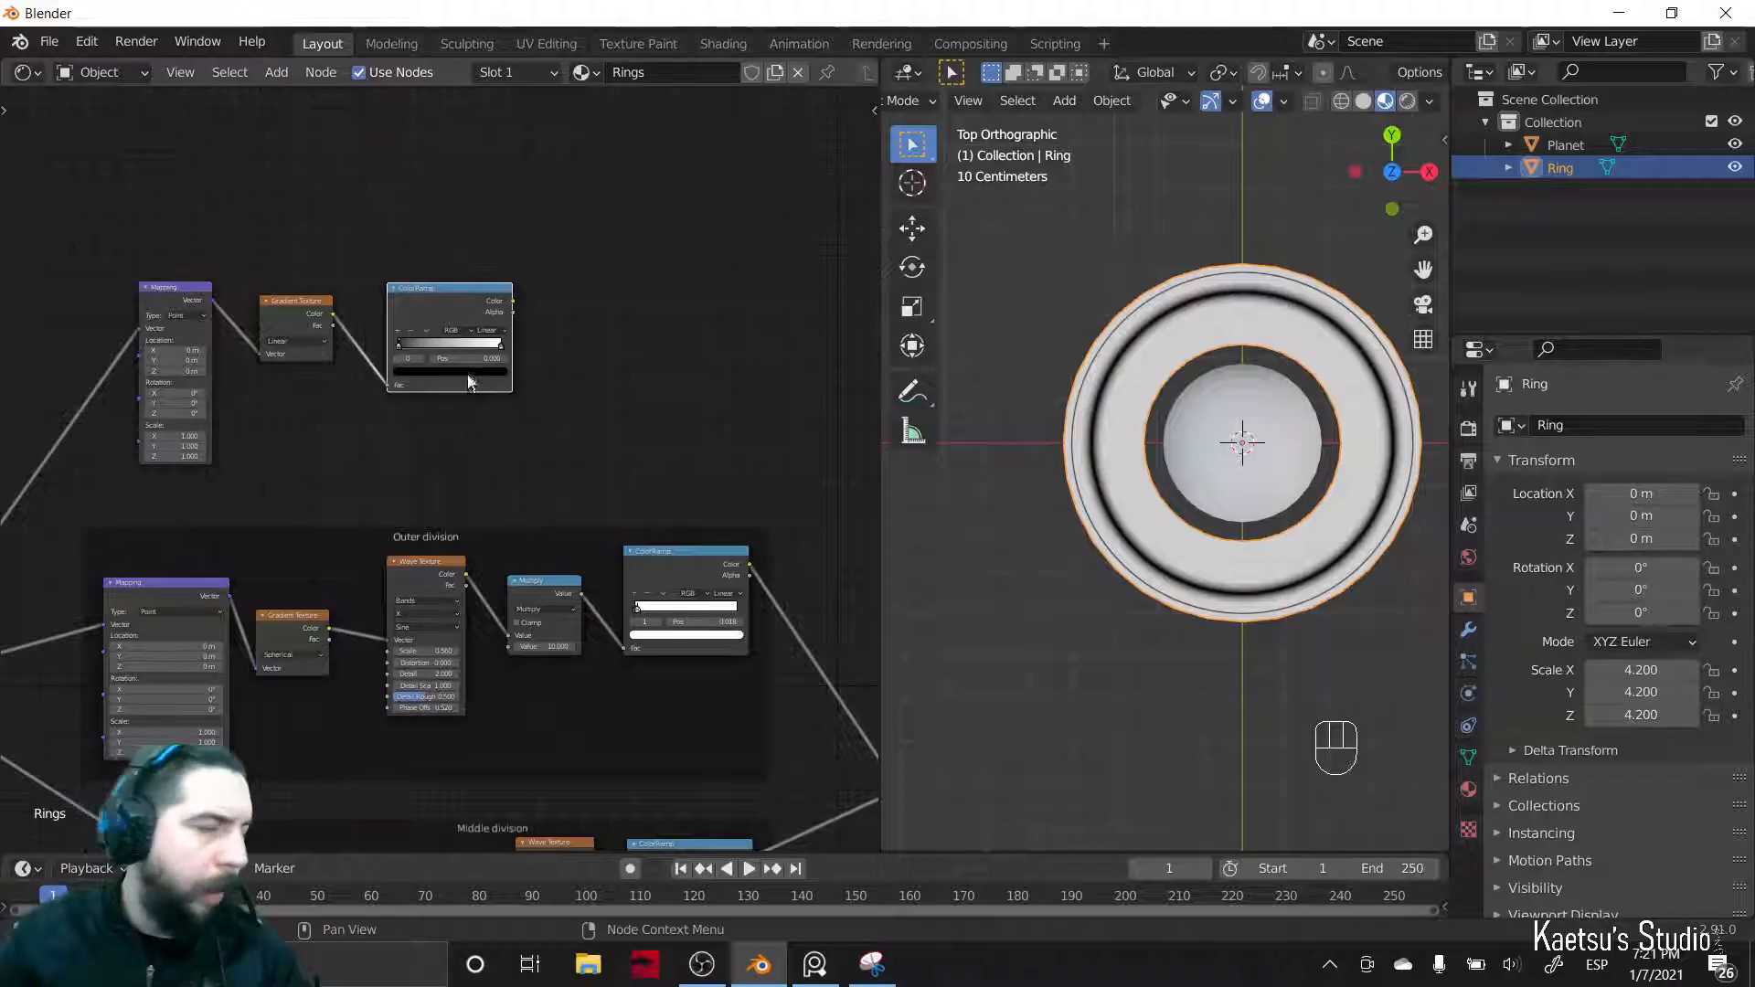
click(425, 330)
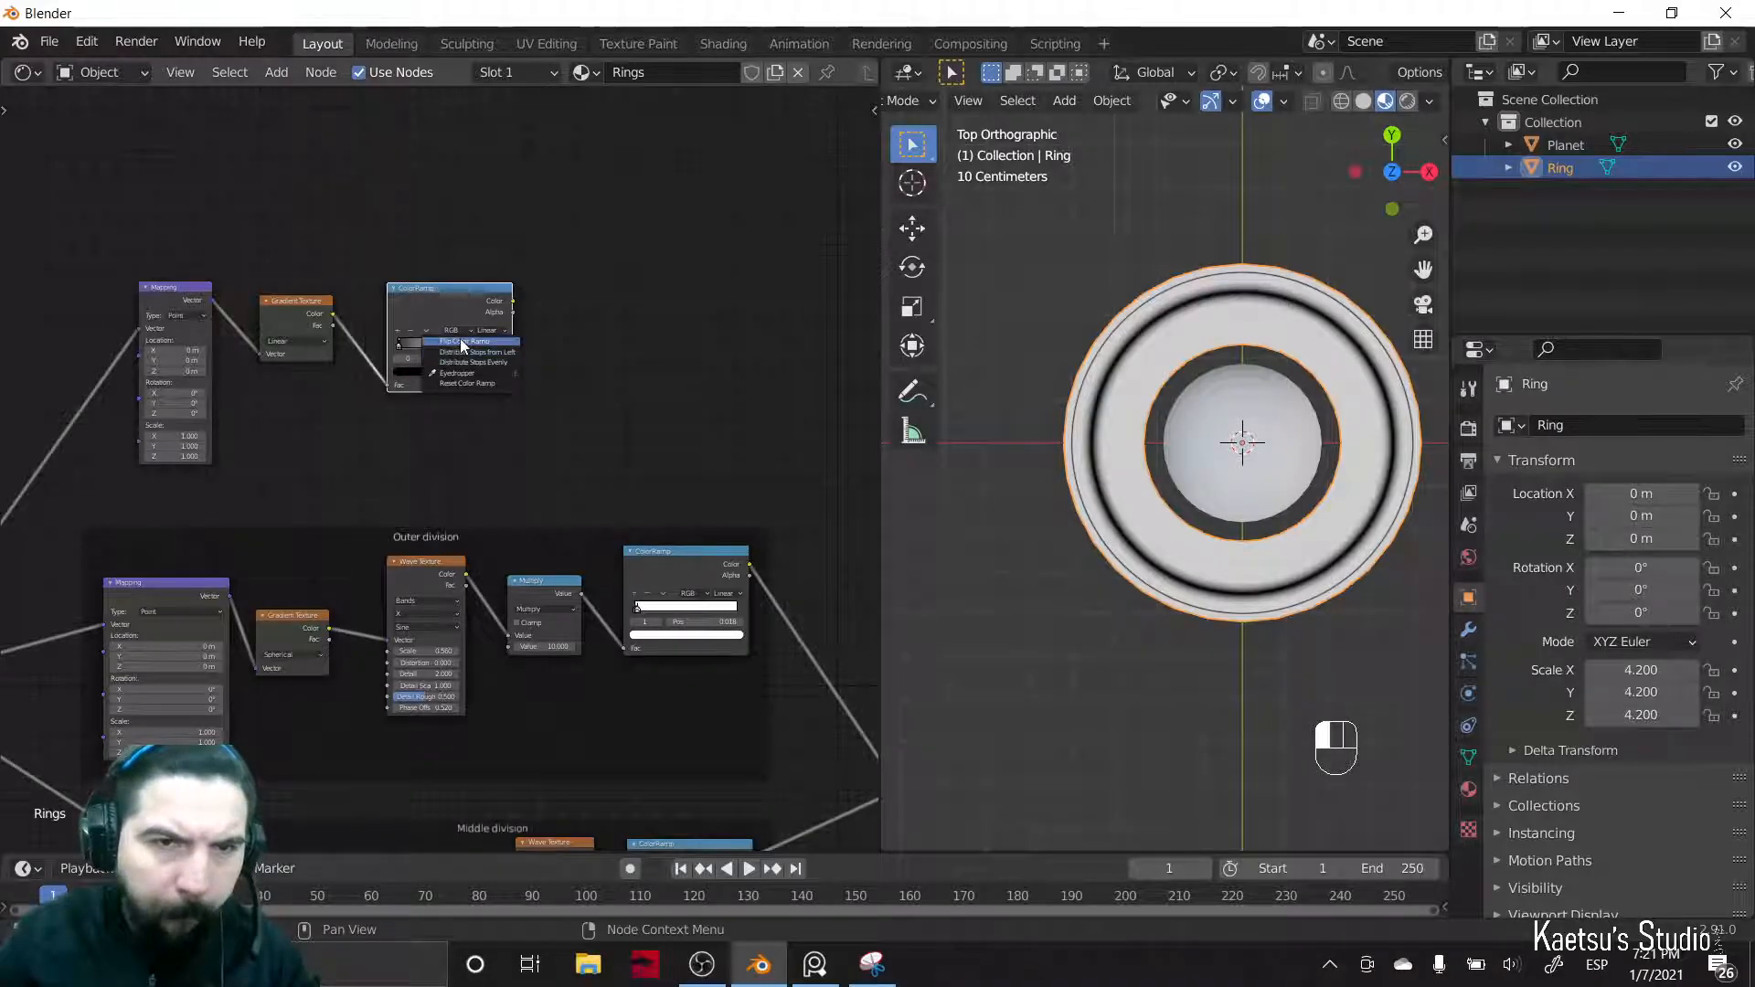
click(458, 345)
ctrl+shift+click(508, 307)
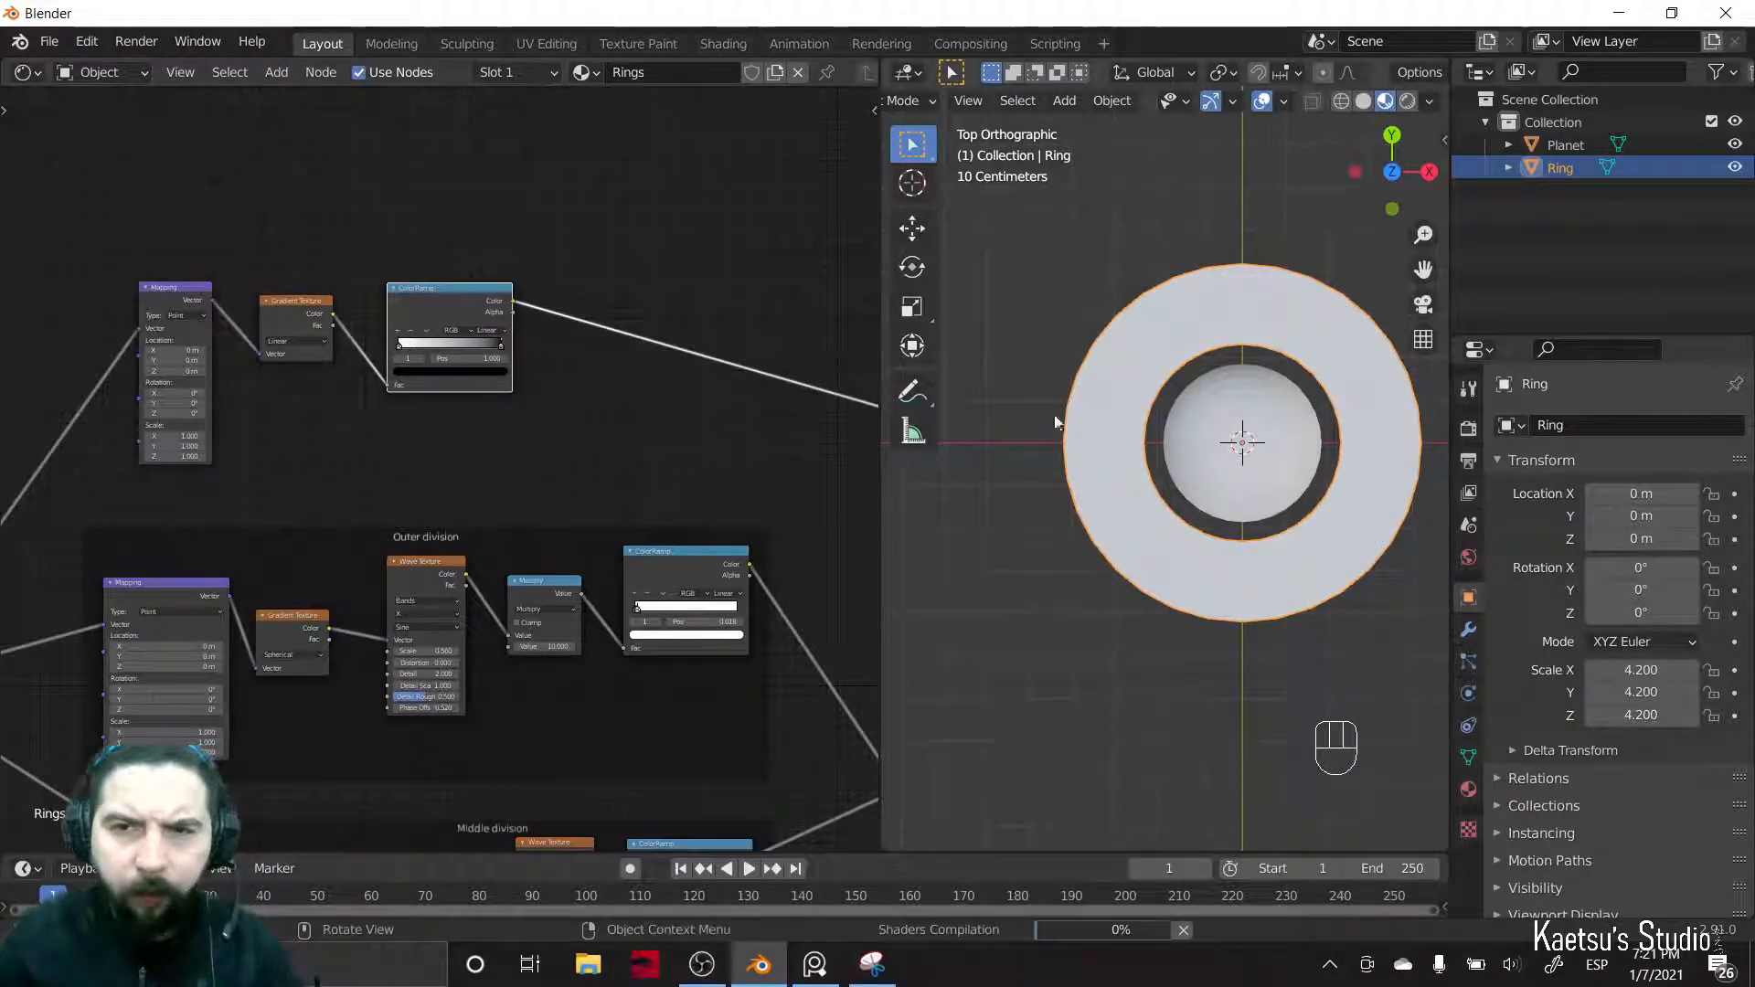
- Set the upper Gradient Texture's type to Spherical and move its ColorRamp's black stop to 0.341
scroll(551, 431, up, 1)
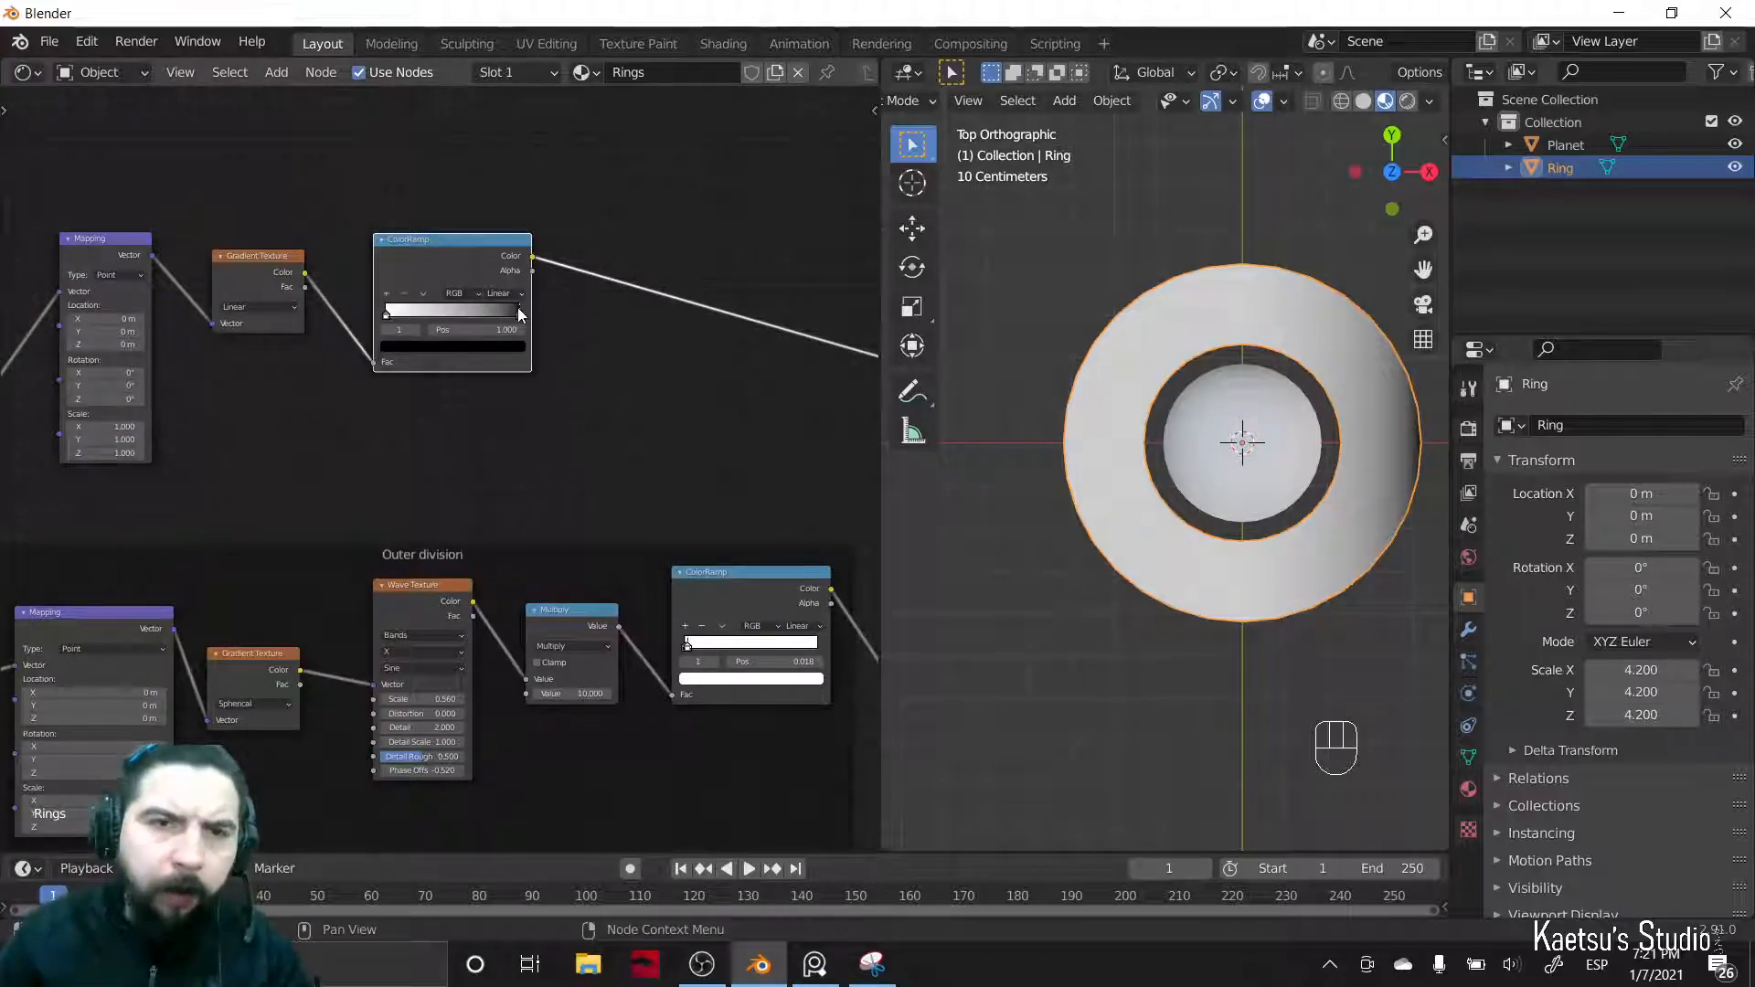
drag(522, 322, 464, 321)
click(256, 307)
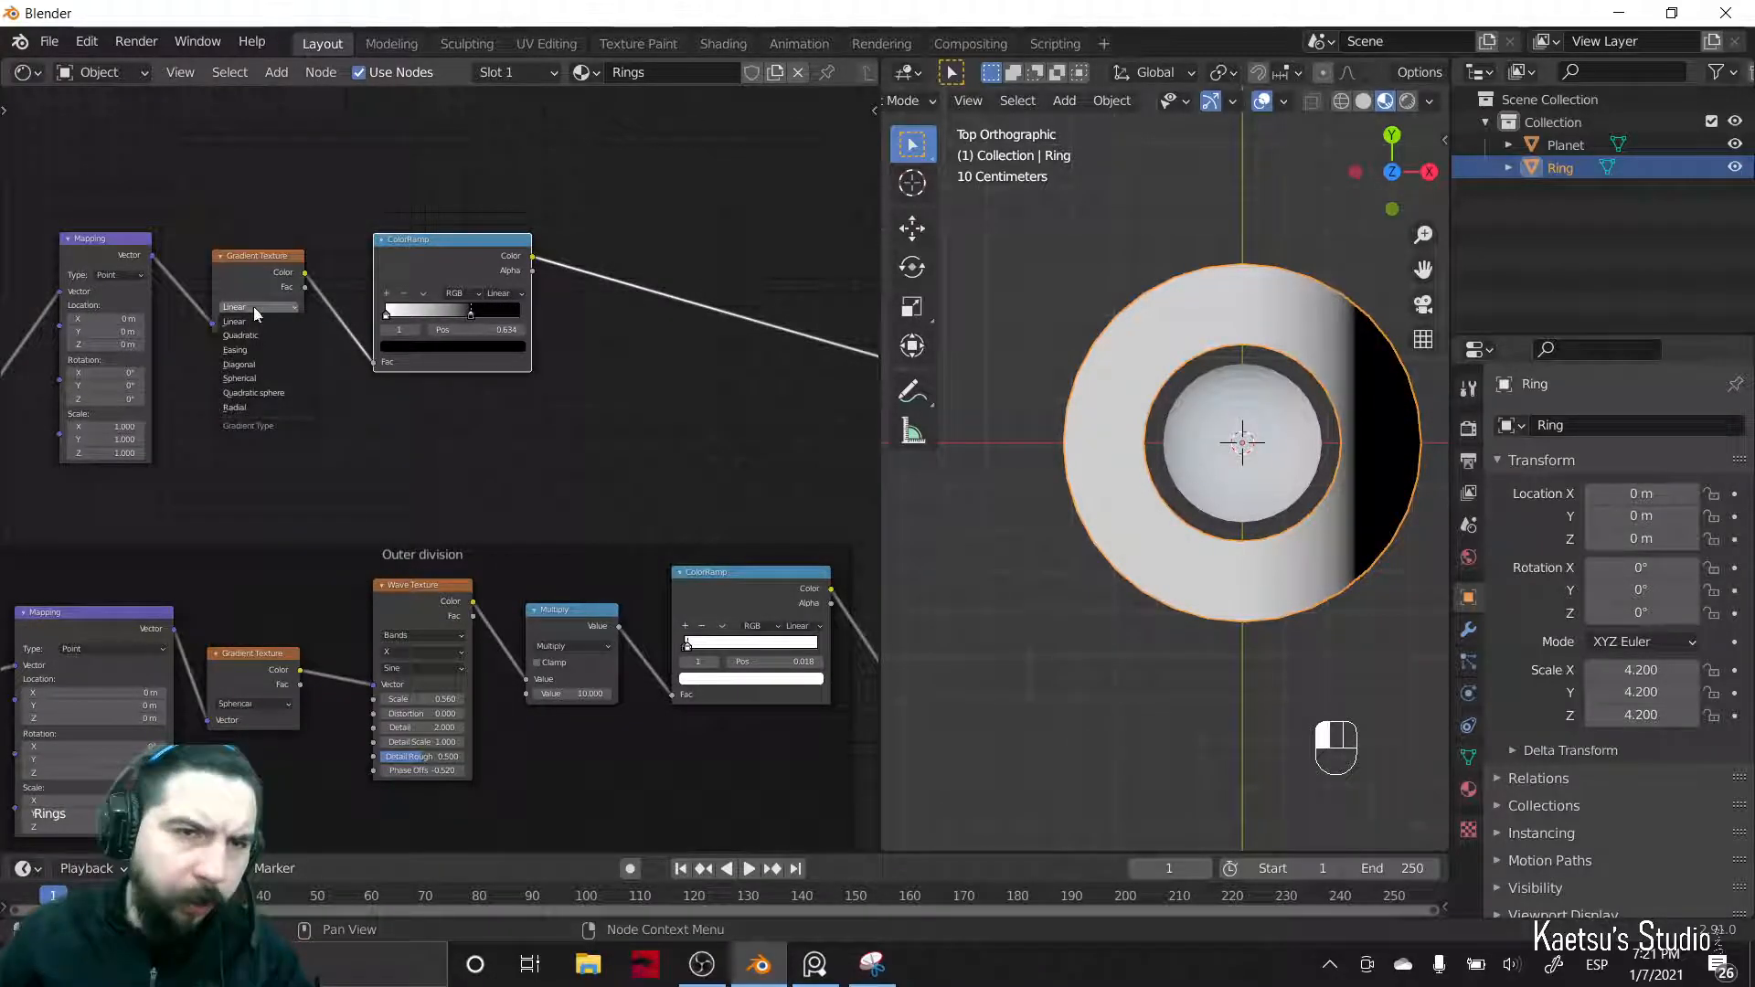
click(250, 380)
mouse_move(239, 501)
middle_down()
mouse_move(631, 458)
mouse_move(280, 498)
middle_up()
scroll(391, 441, up, 1)
drag(527, 286, 471, 300)
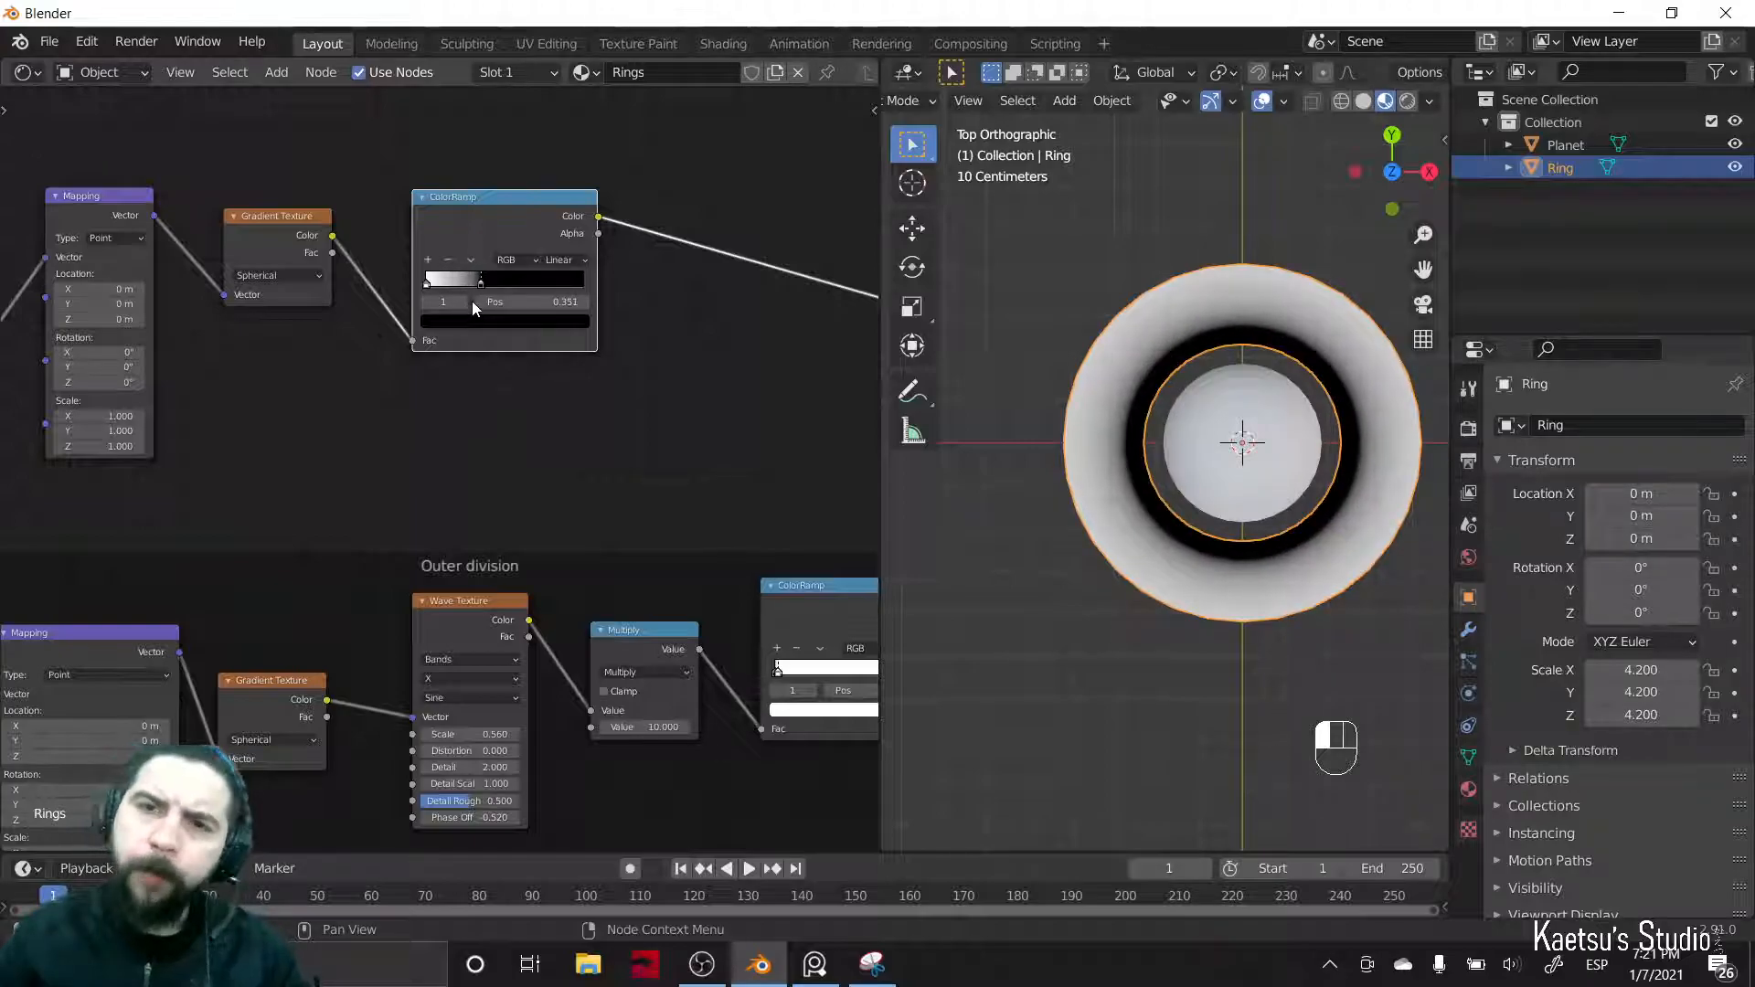
scroll(1254, 523, up, 3)
shift+middle_drag(1254, 517, 1114, 580)
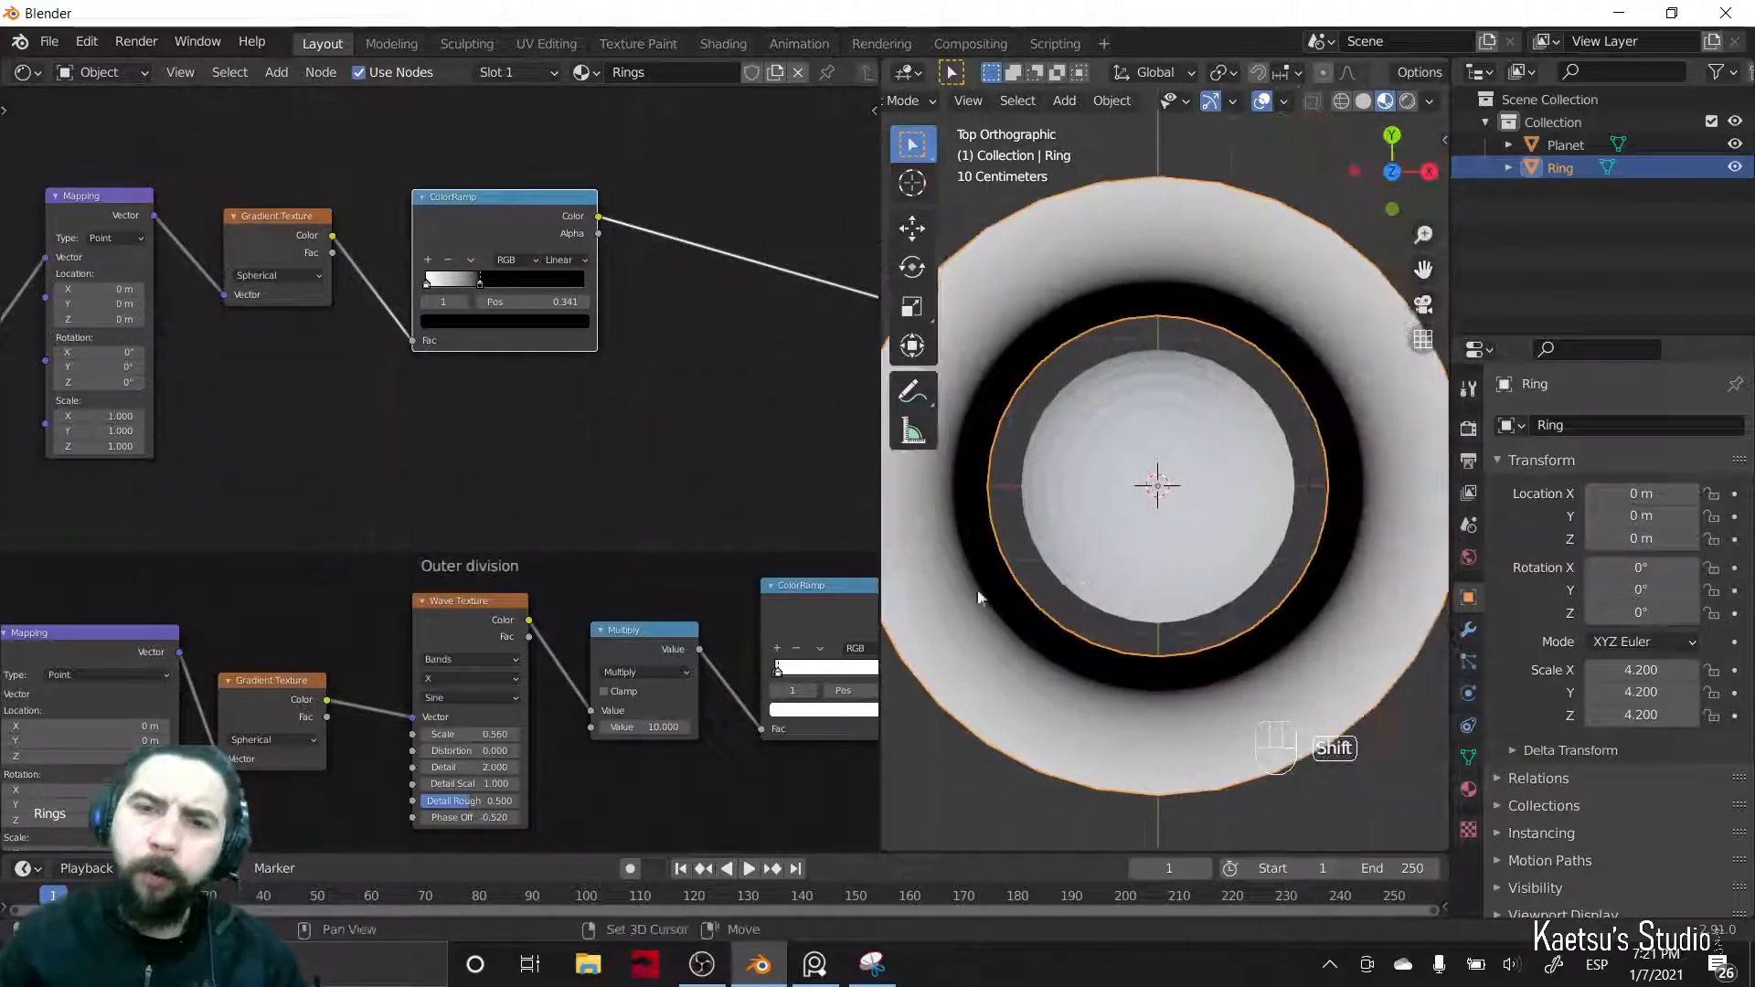
scroll(551, 457, down, 3)
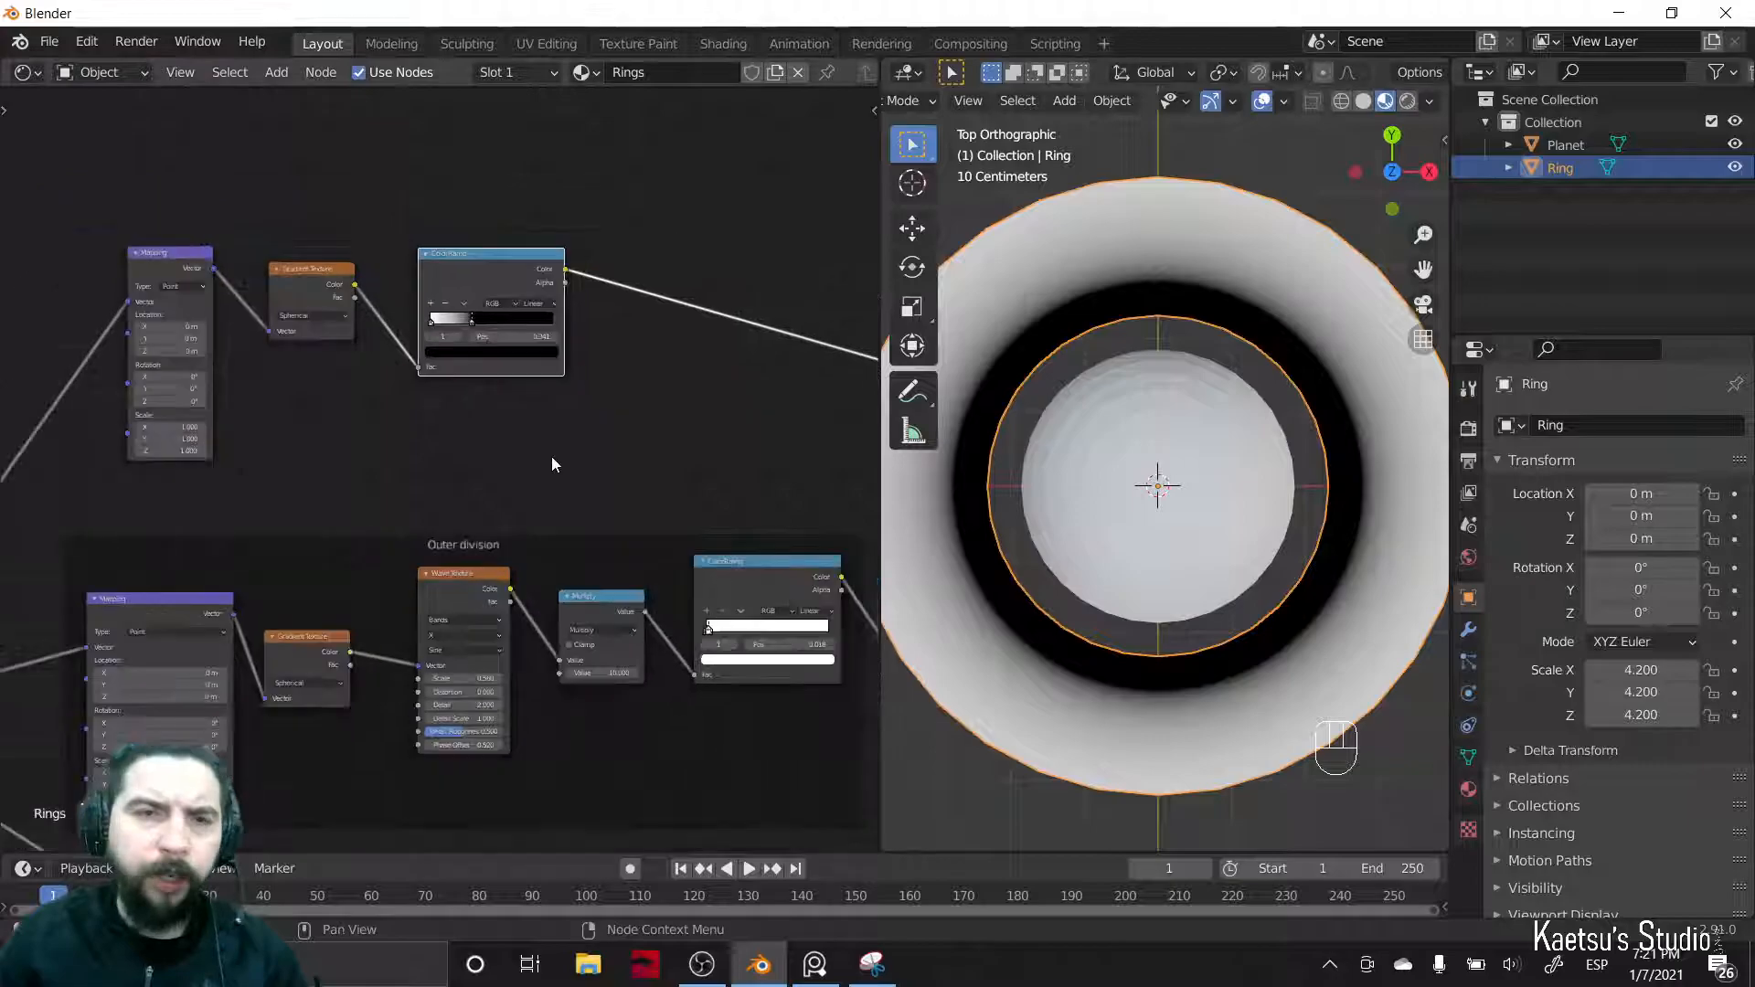
- Duplicate the ColorRamp, place the copy above the original, and reset the copy to its default values
middle_drag(617, 415, 682, 521)
middle_drag(552, 263, 656, 286)
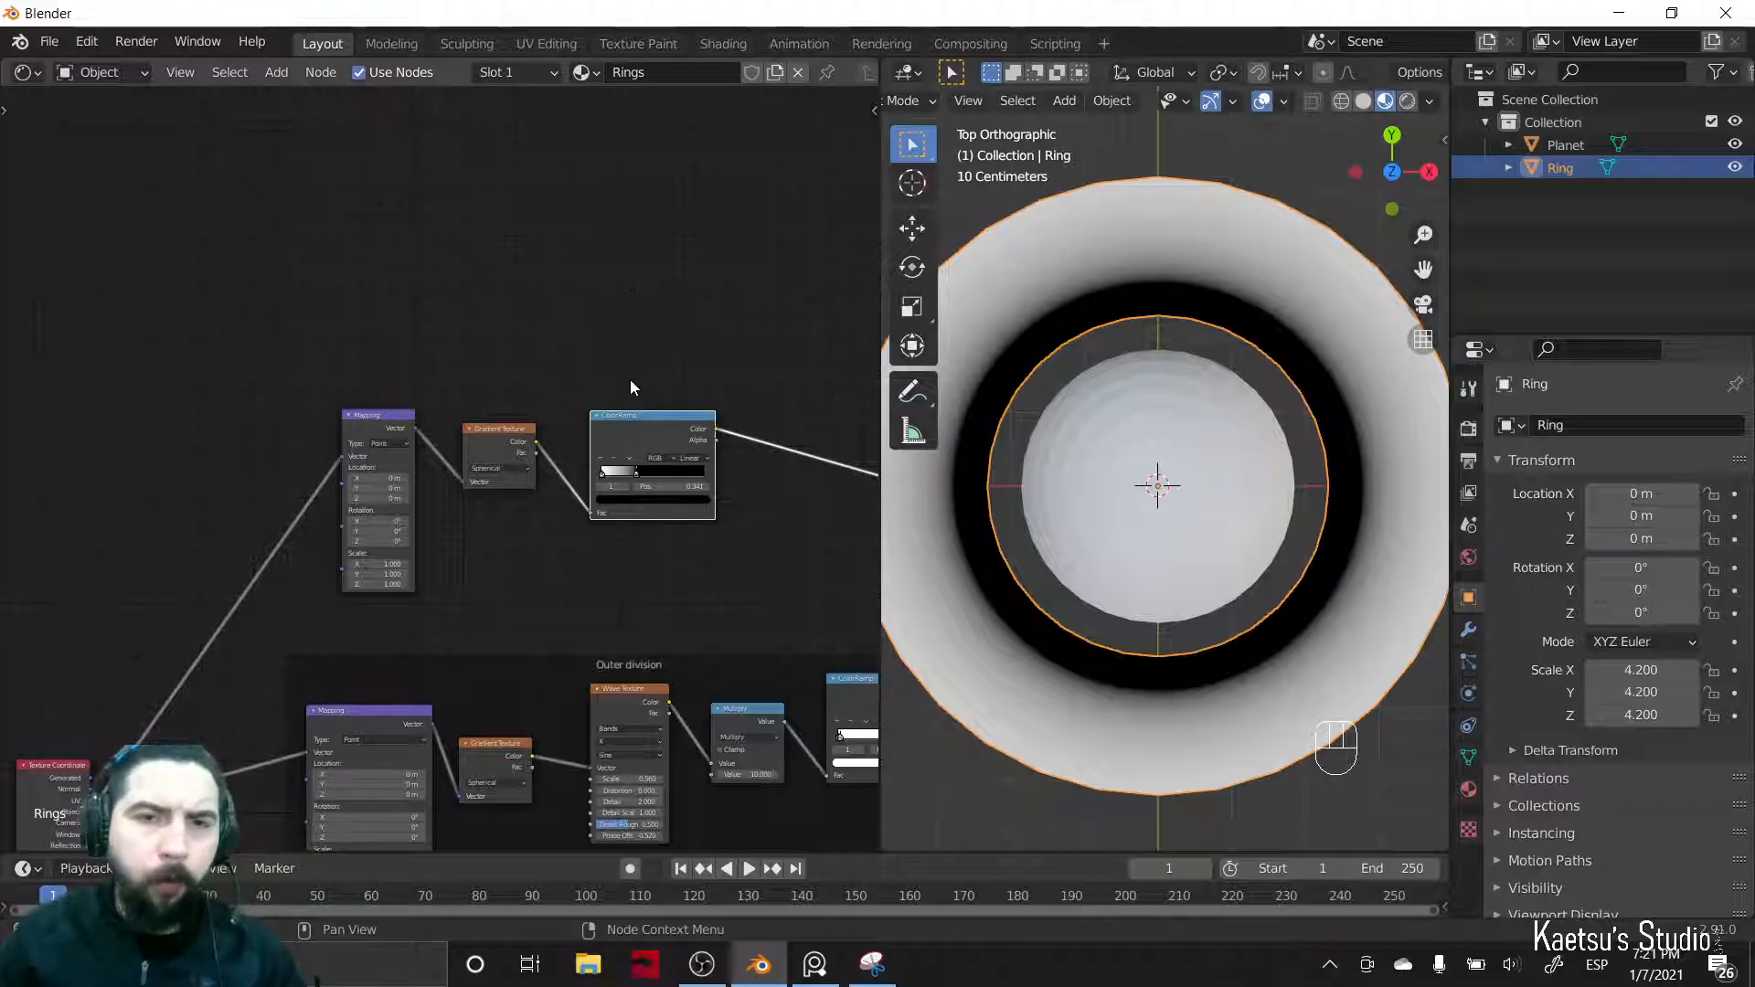
key(shift+d)
click(640, 282)
key(BackSpace)
scroll(658, 348, up, 2)
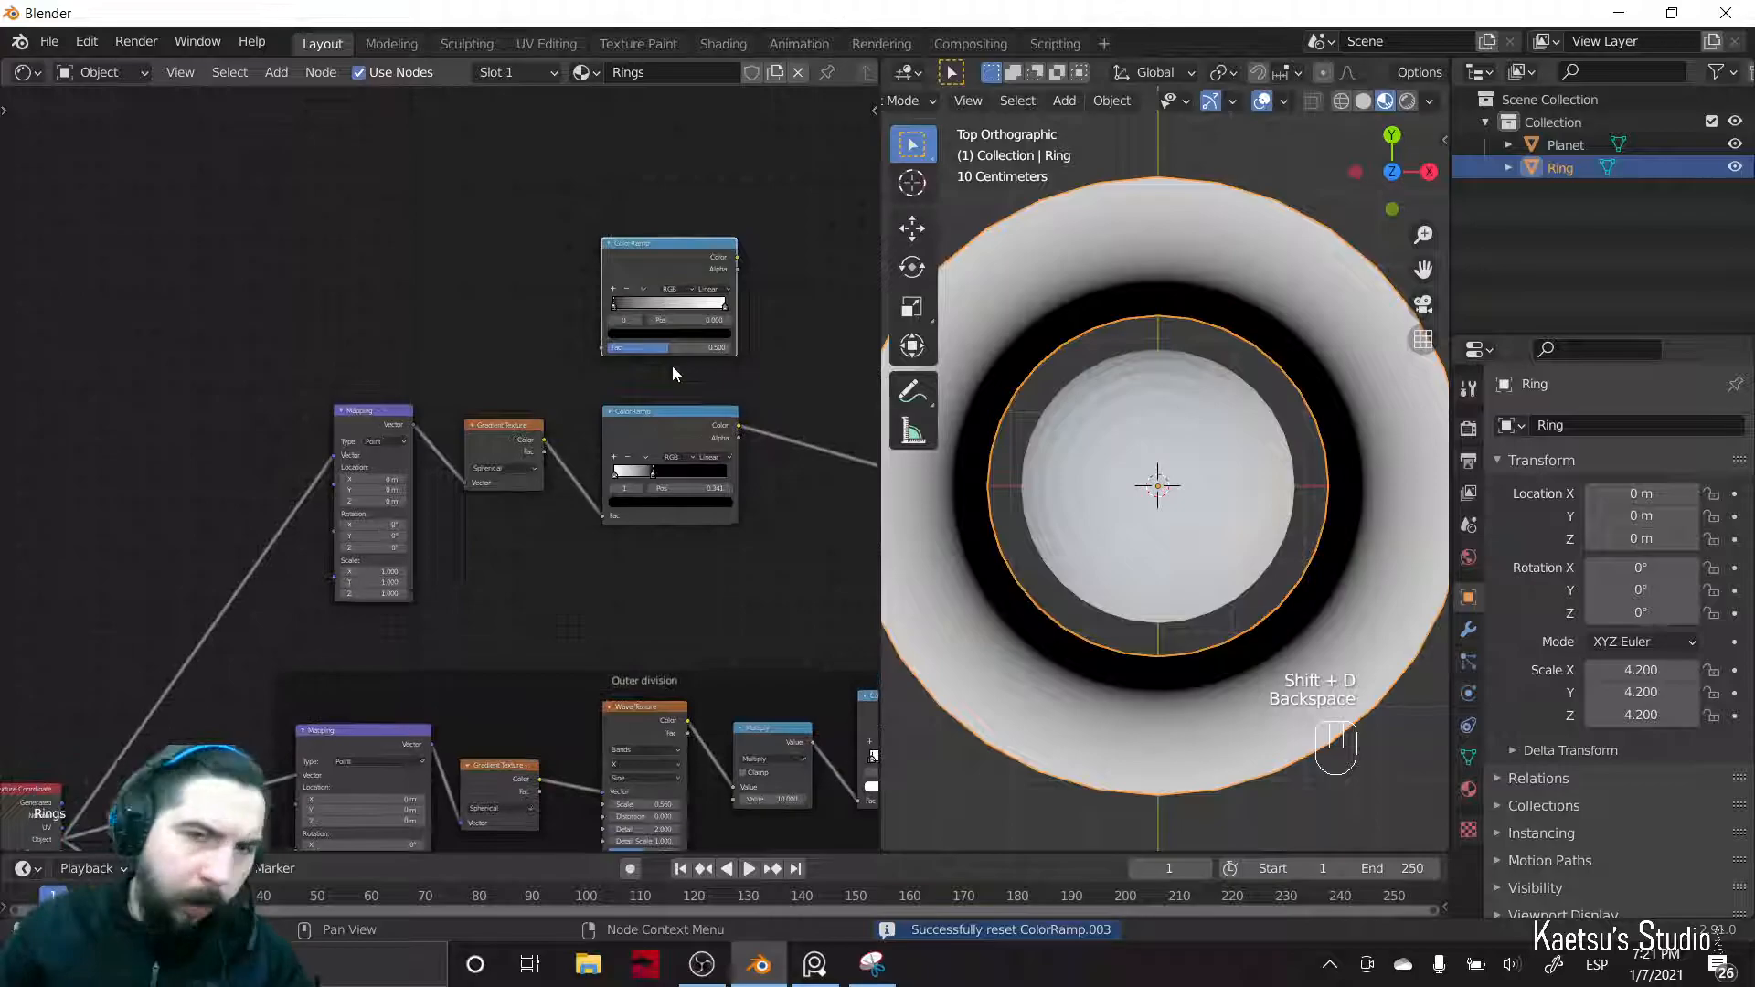
- Connect the Gradient Texture's Color output to the upper ColorRamp's Fac input and preview that ramp on the ring
drag(568, 430, 661, 322)
scroll(653, 352, up, 1)
middle_drag(630, 402, 401, 494)
middle_drag(735, 318, 586, 328)
ctrl+shift+click(393, 288)
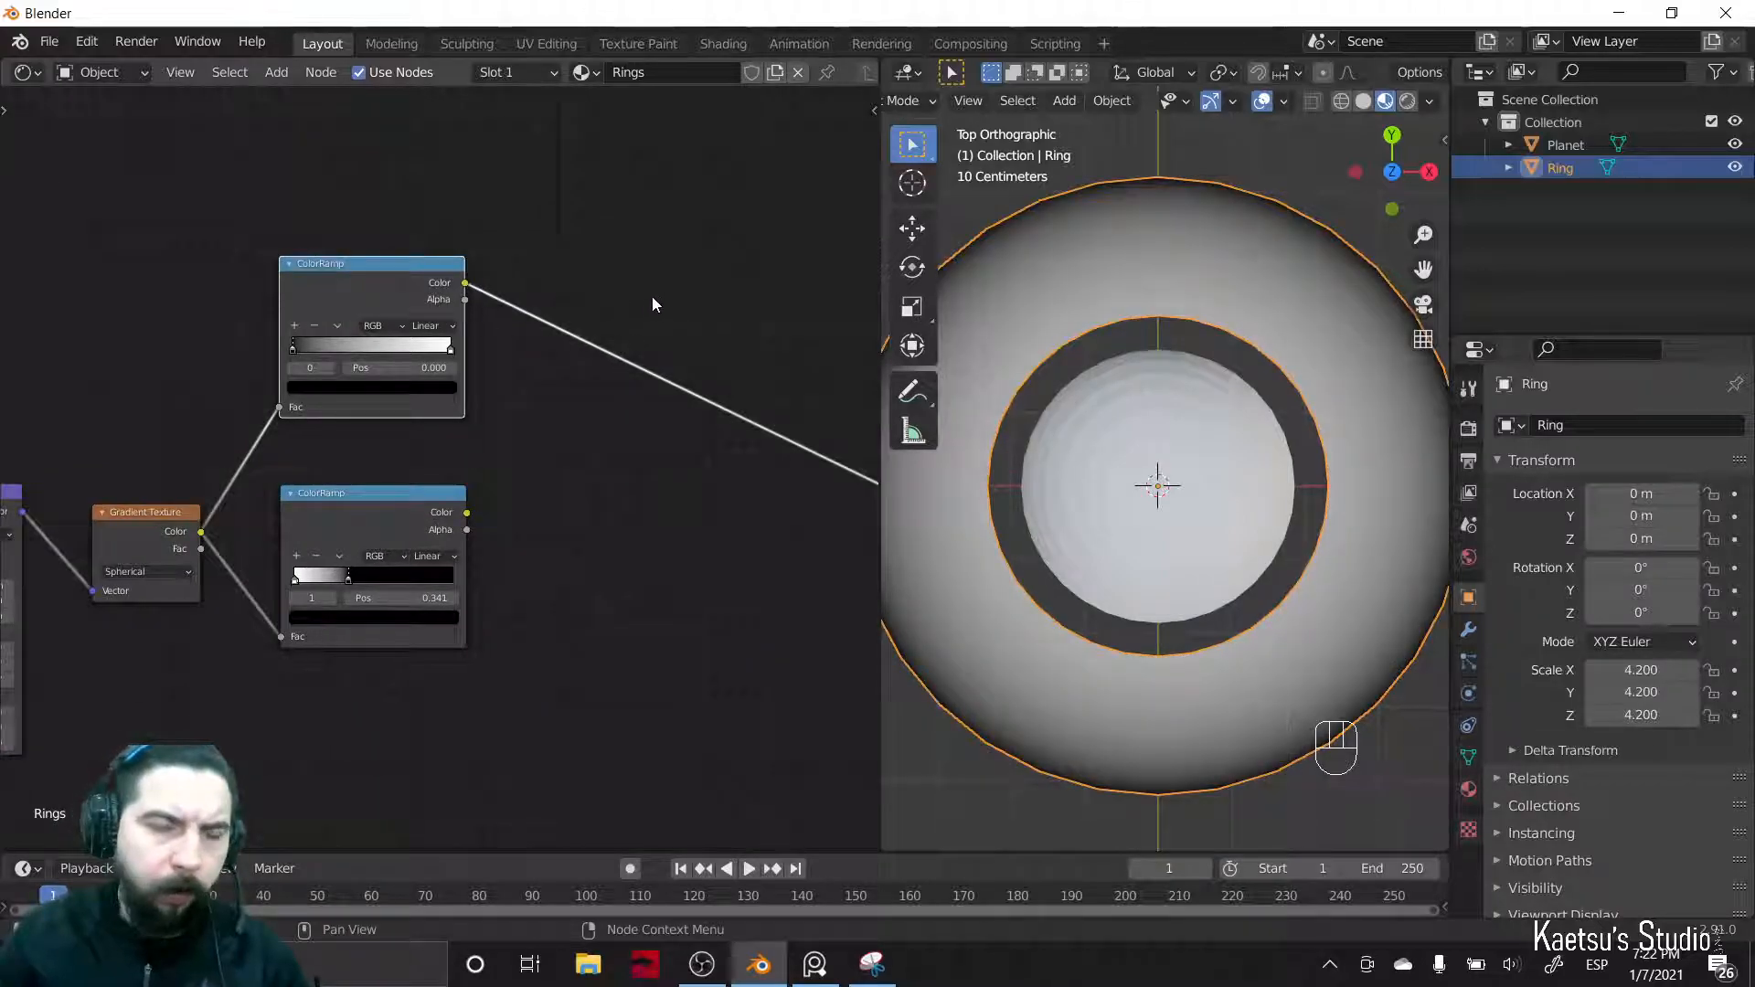
- Add a Noise Texture fed by the upper ColorRamp's Color output and preview its Fac output on the ring
key(shift+a)
text(noise)
key(Return)
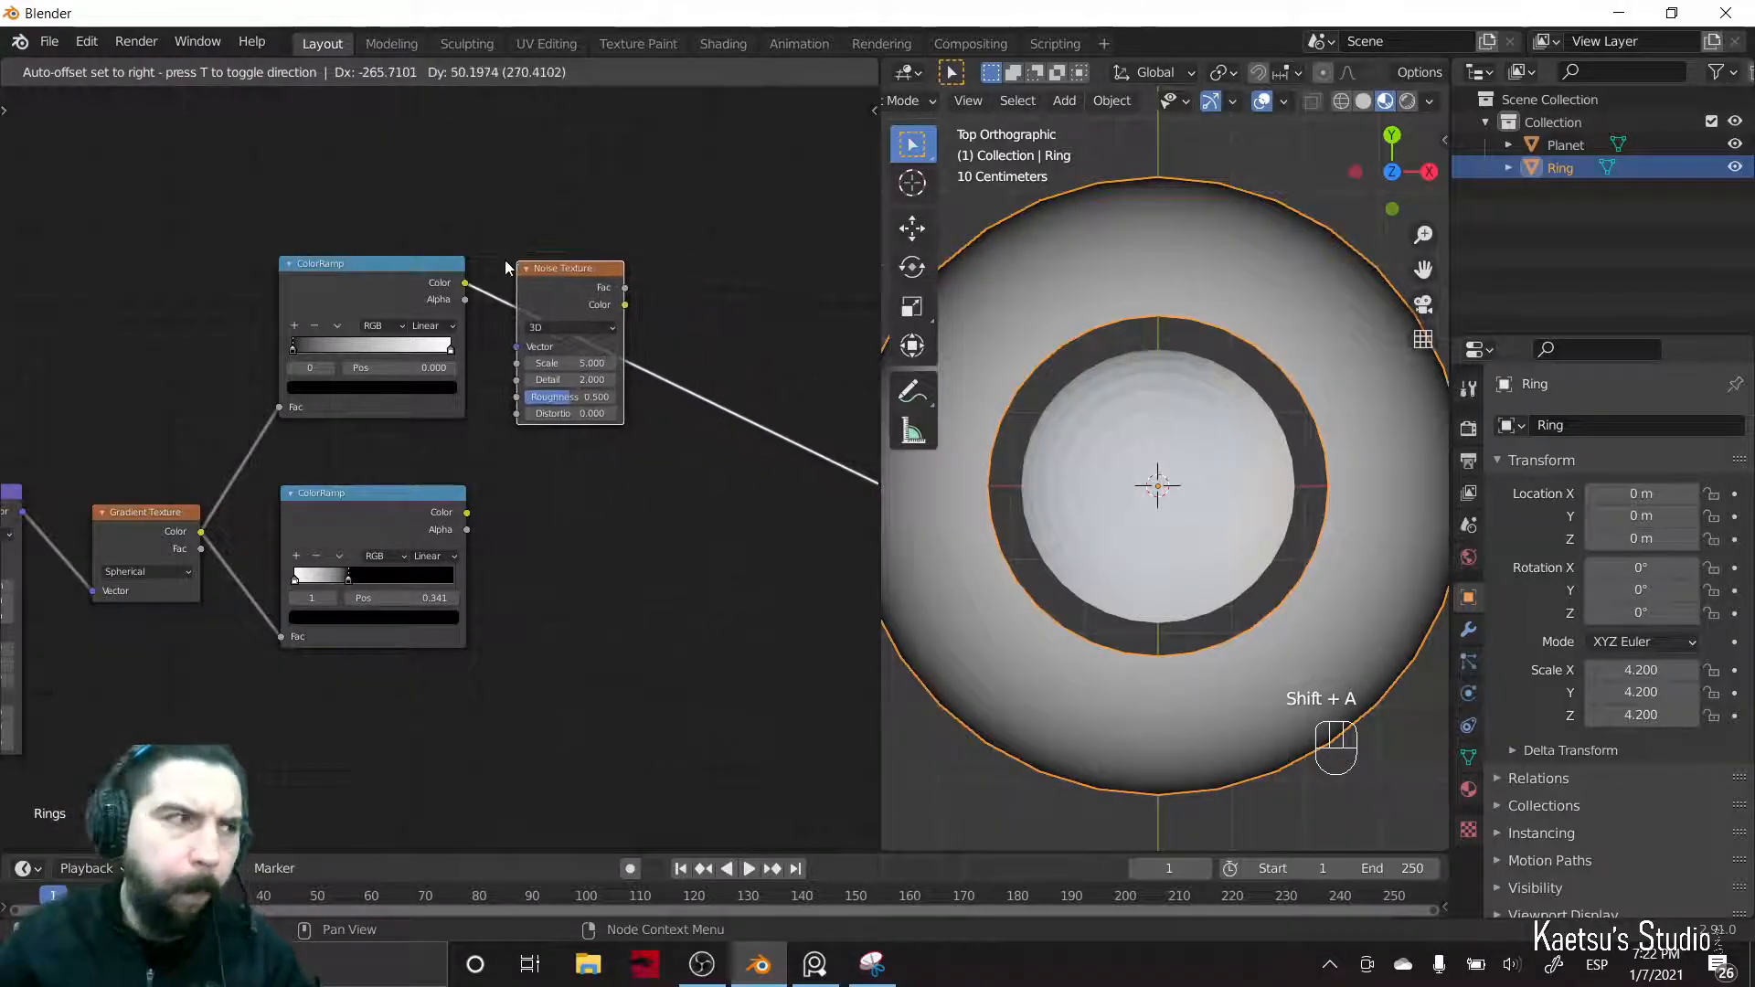
click(513, 255)
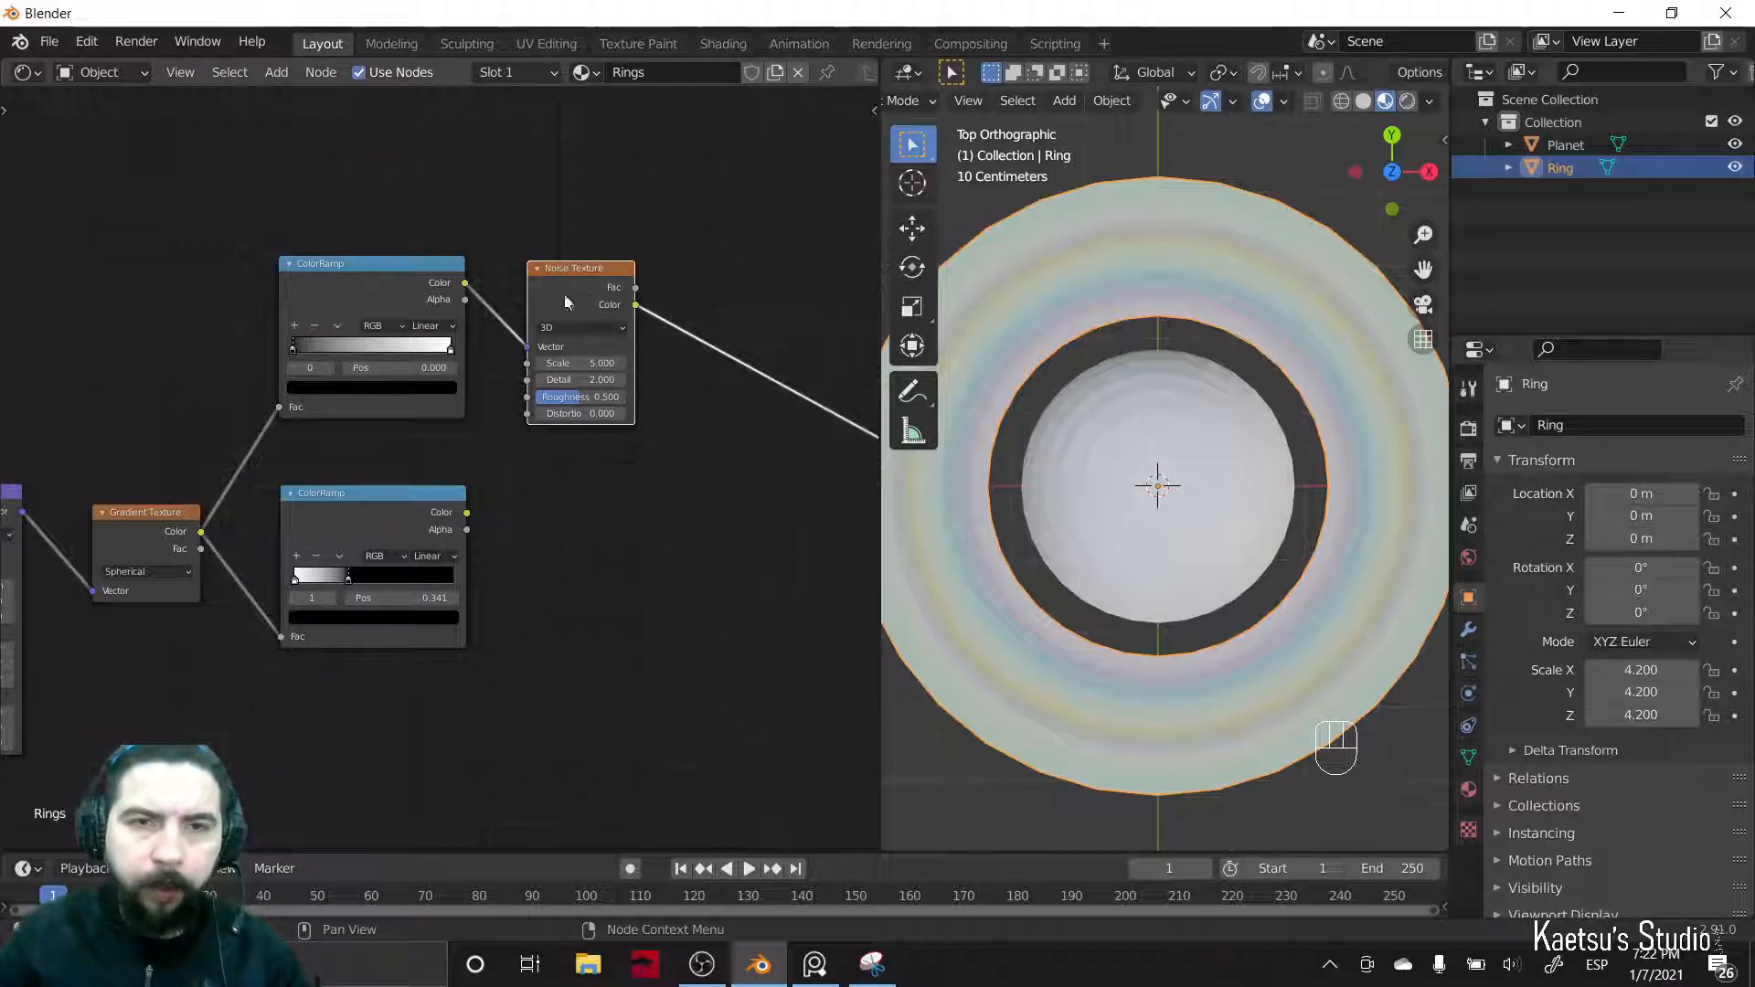
ctrl+shift+click(621, 295)
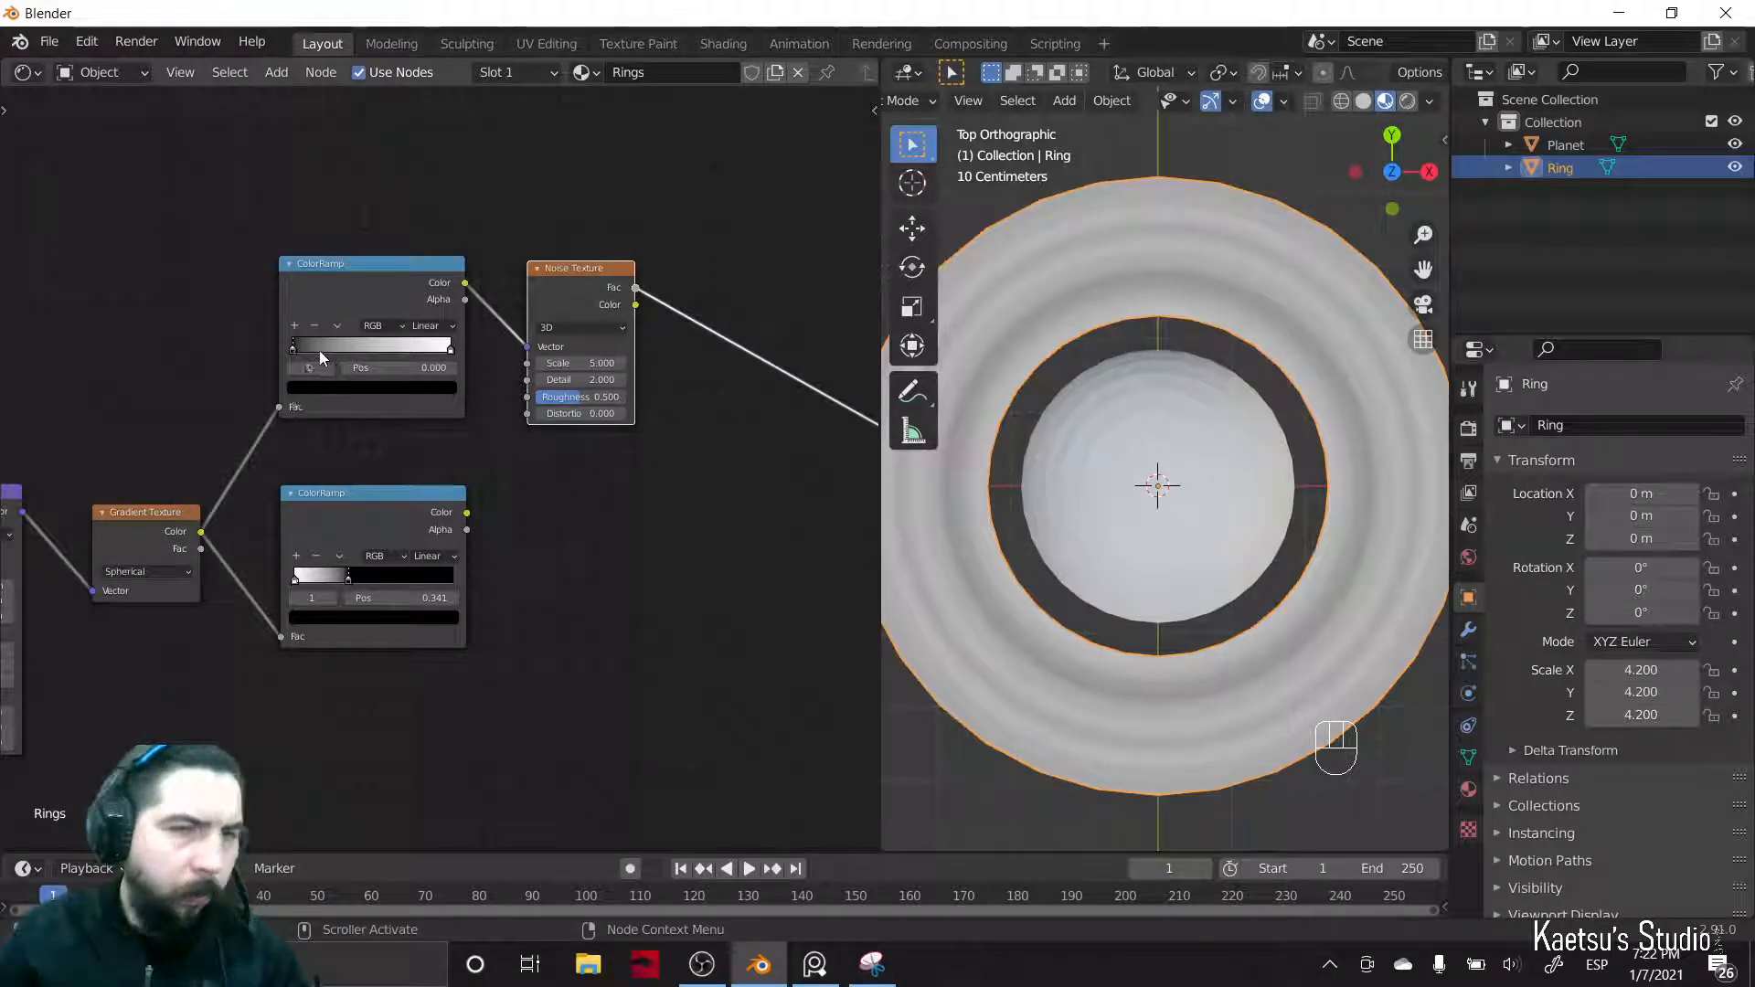
- Move the upper ColorRamp's black stop to 0.315 and set the Noise Texture's Scale to 50, Detail to 16 and Roughness to 1
drag(292, 352, 316, 352)
drag(329, 357, 347, 357)
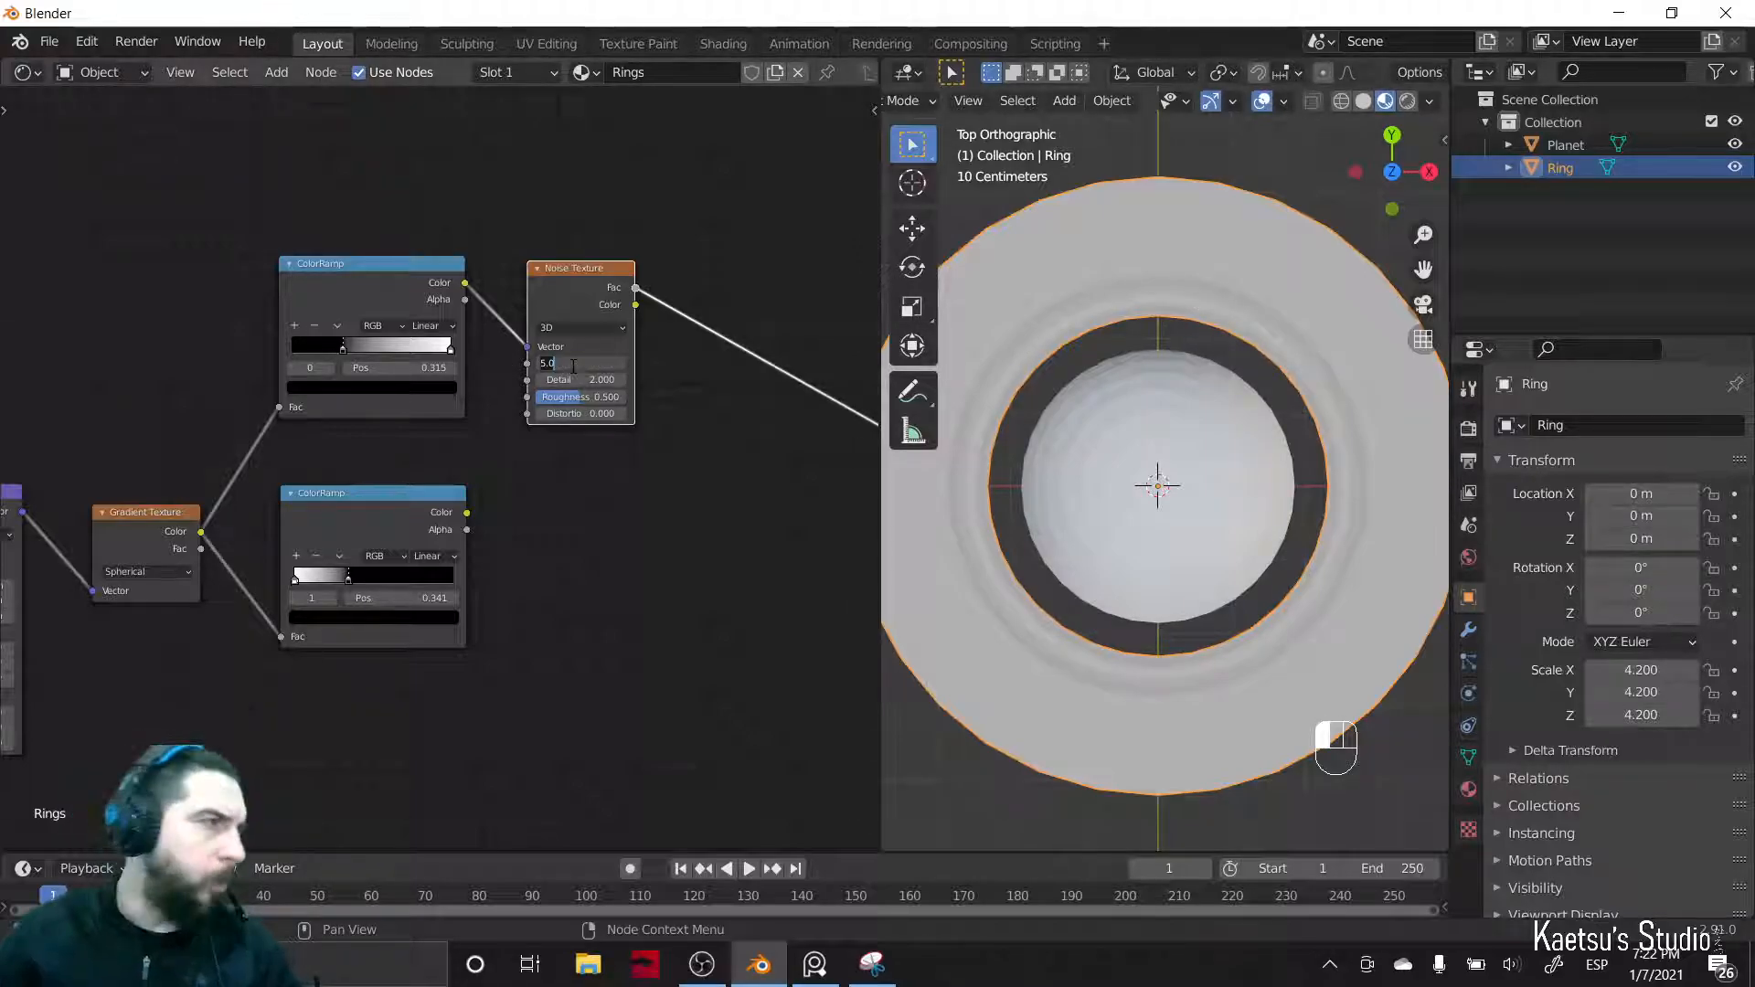
key(Return)
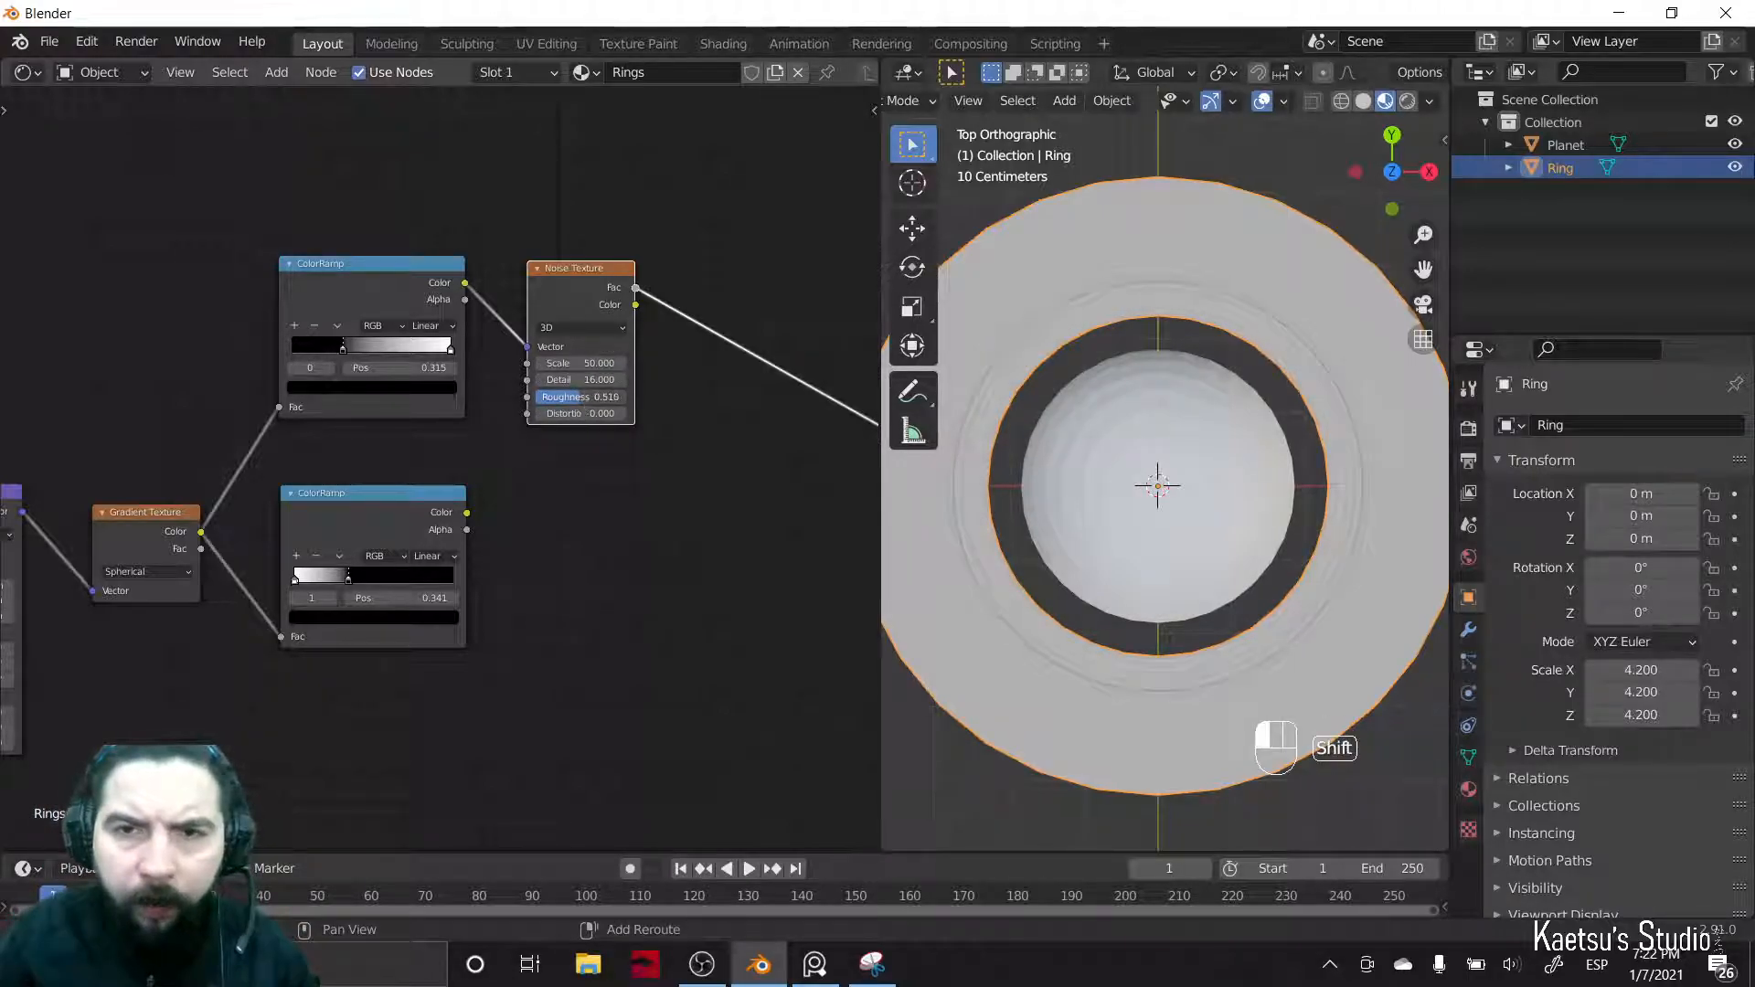
shift+drag(584, 397, 627, 397)
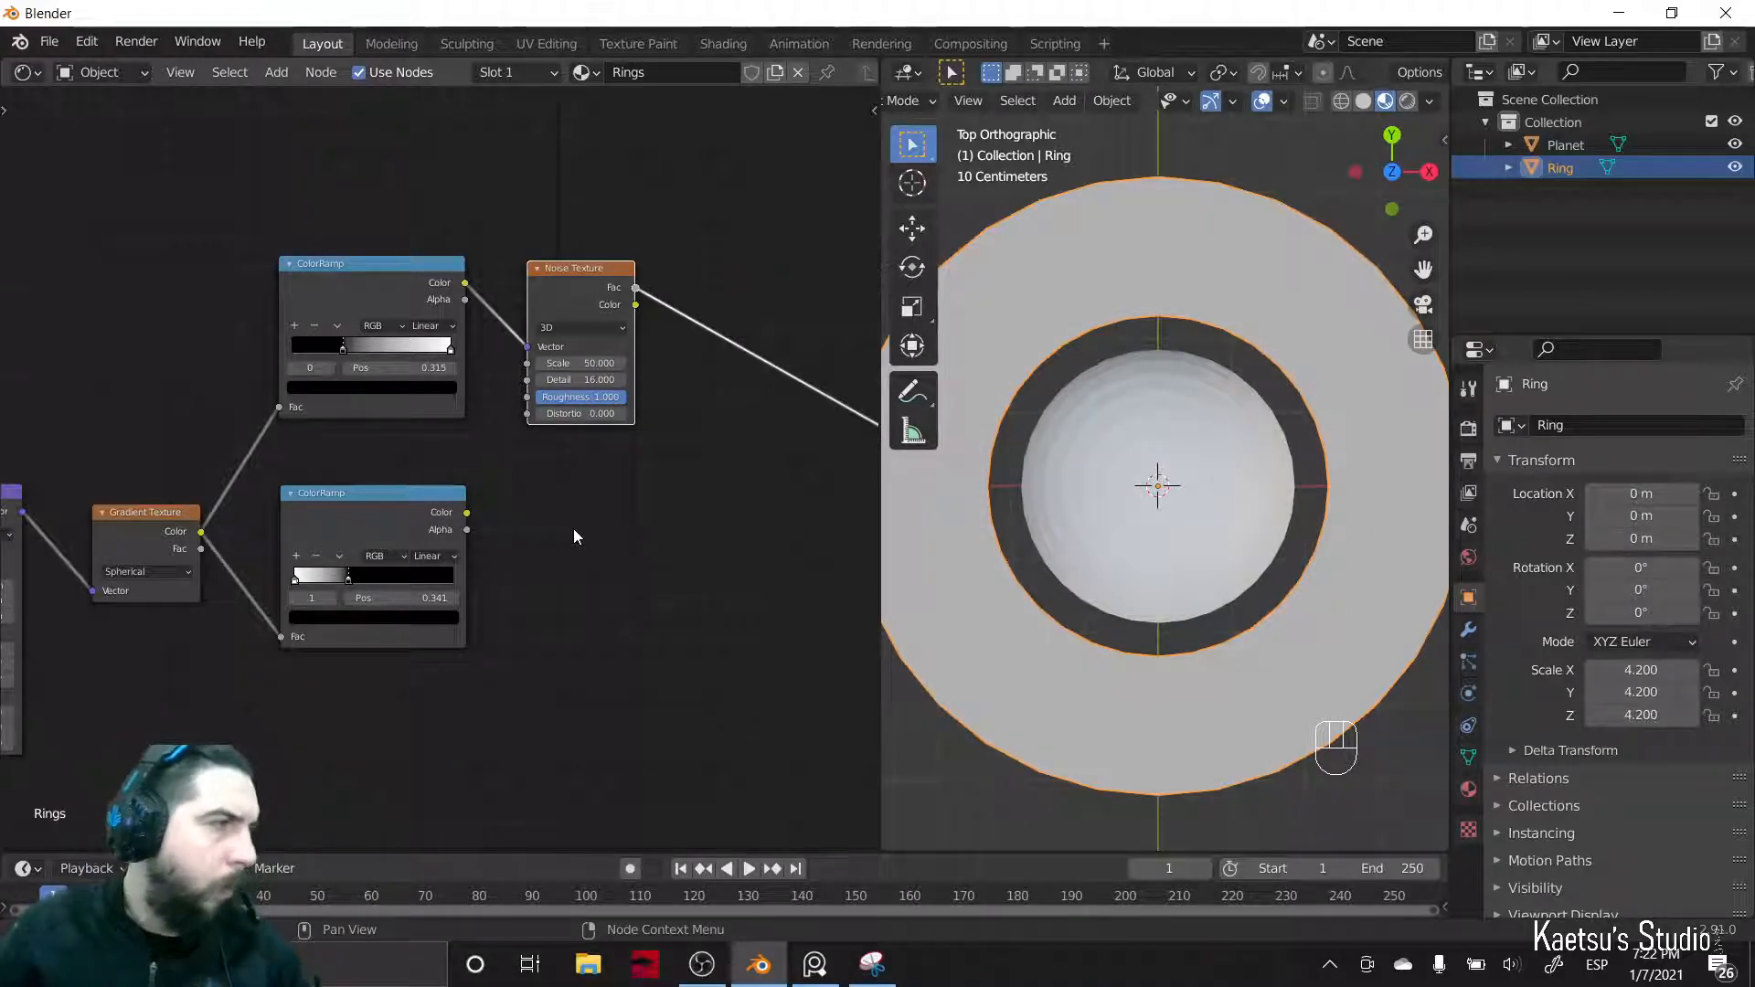
middle_drag(685, 485, 499, 445)
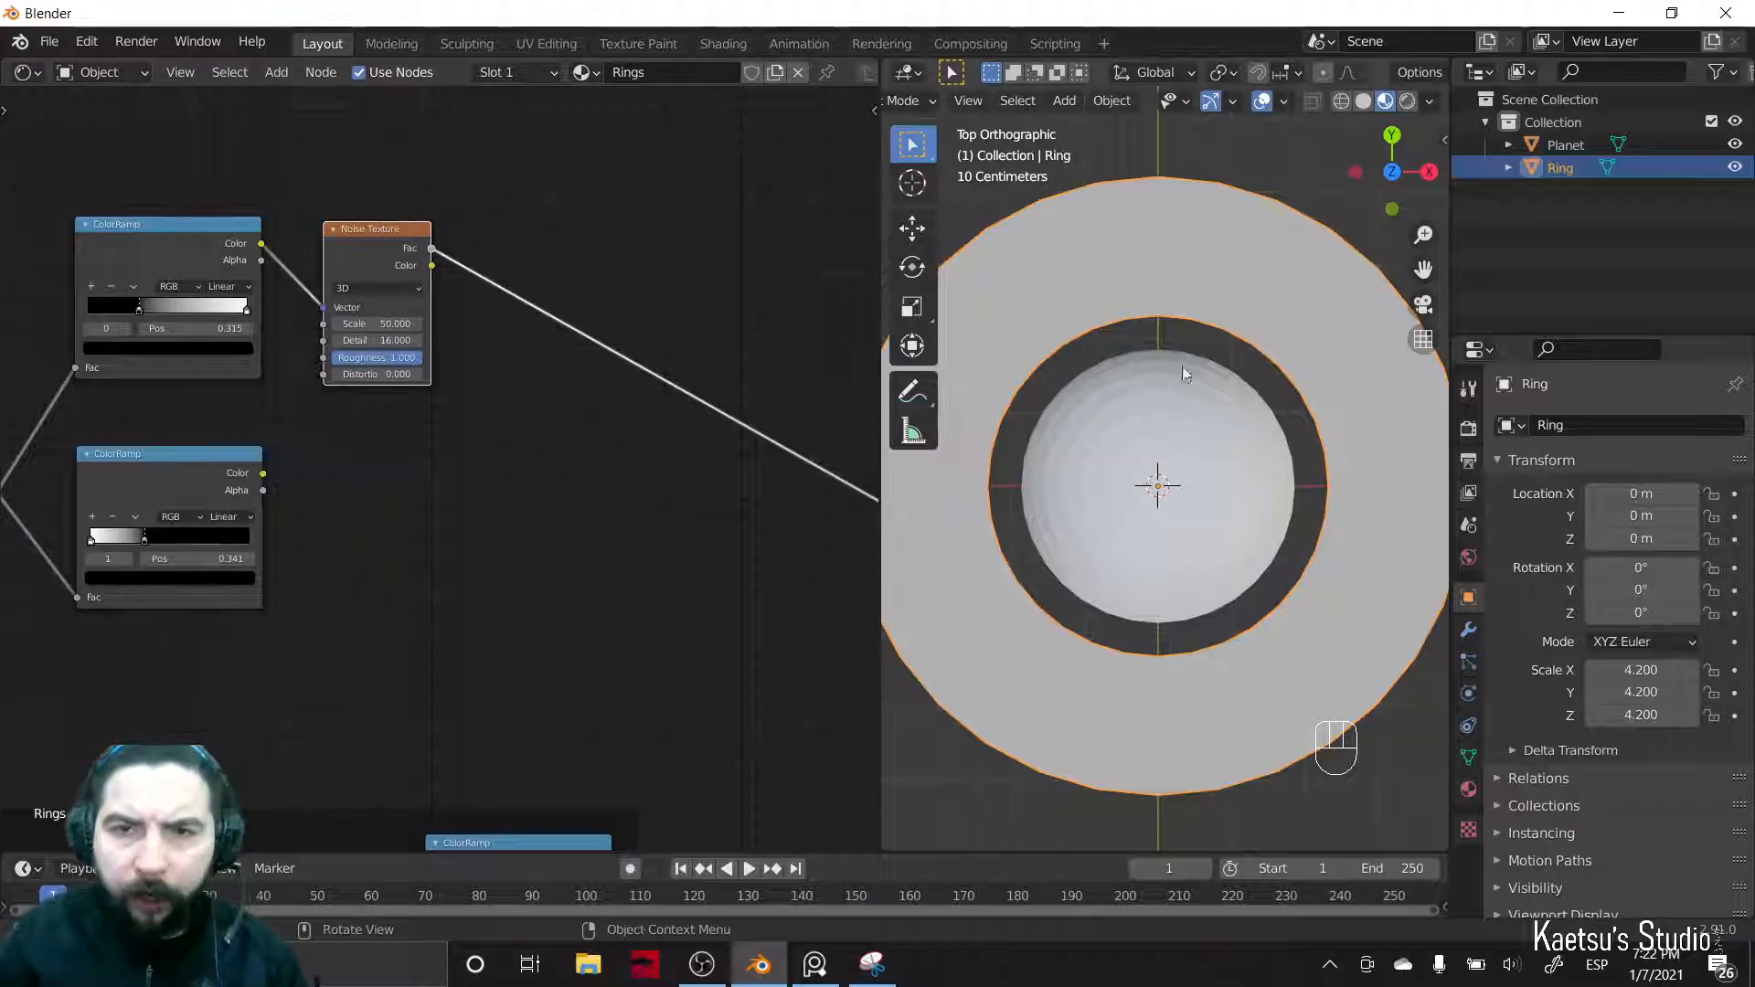
scroll(1219, 238, up, 6)
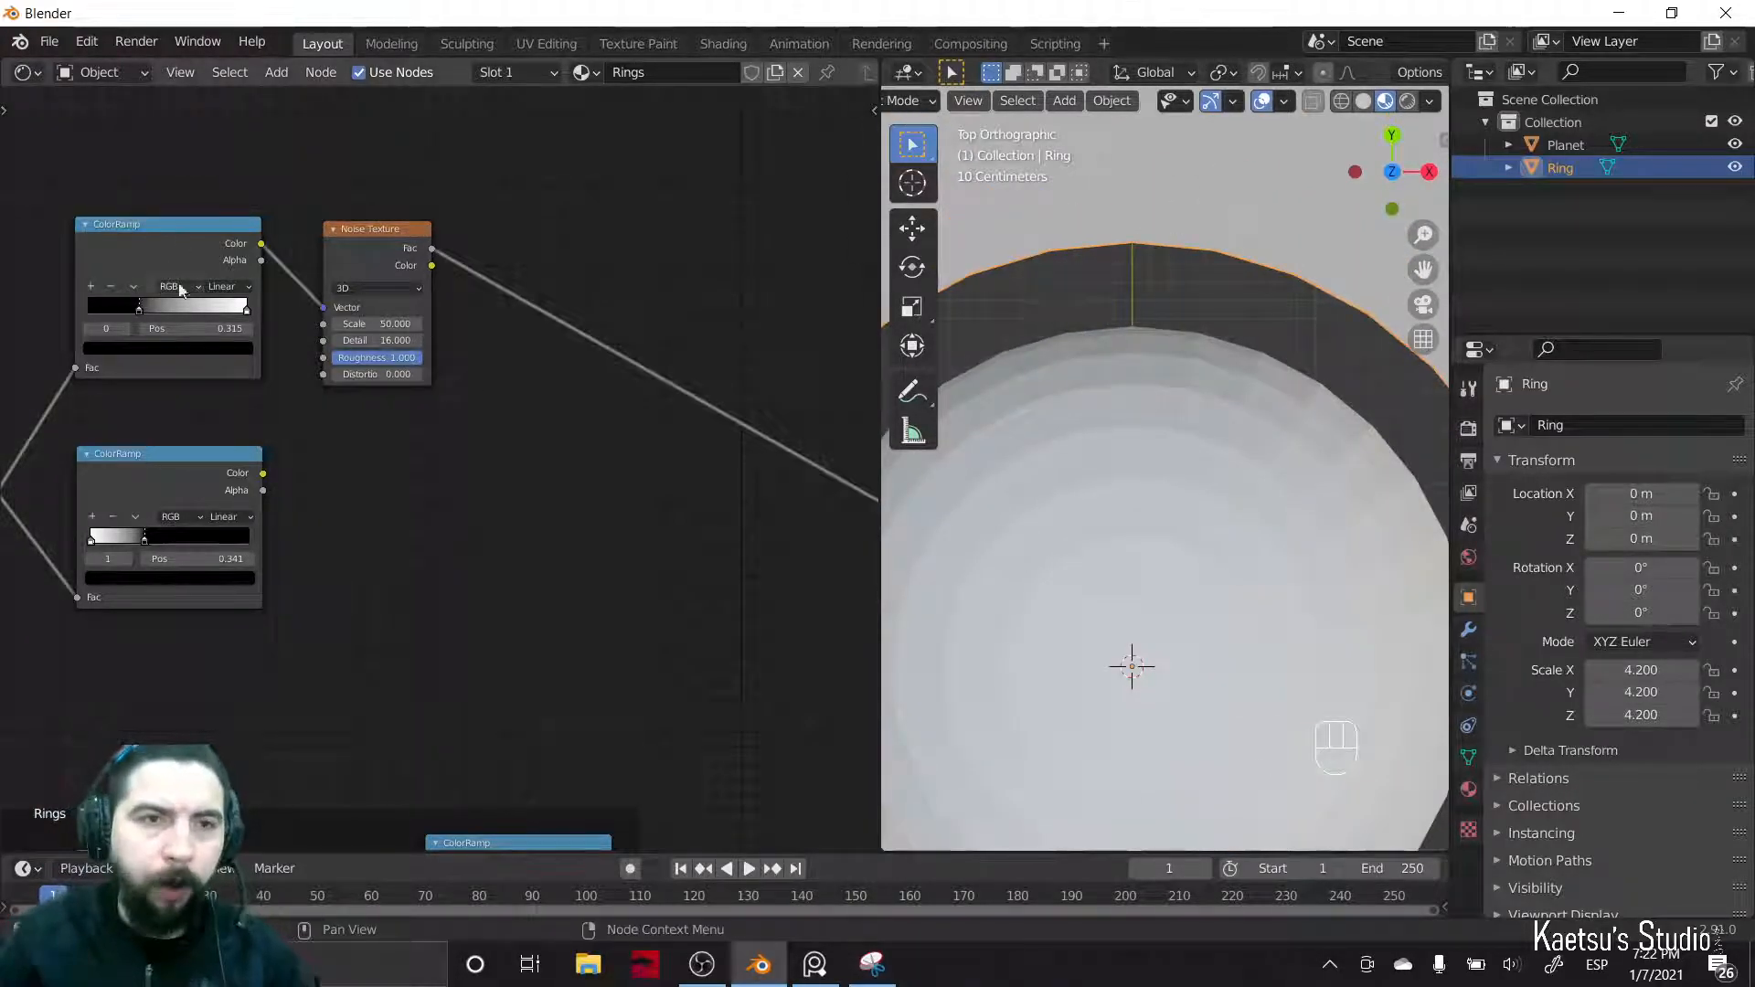
- Insert a ColorRamp after the Noise Texture, on the link from its Fac output
key(shift+a)
click(519, 408)
text(d)
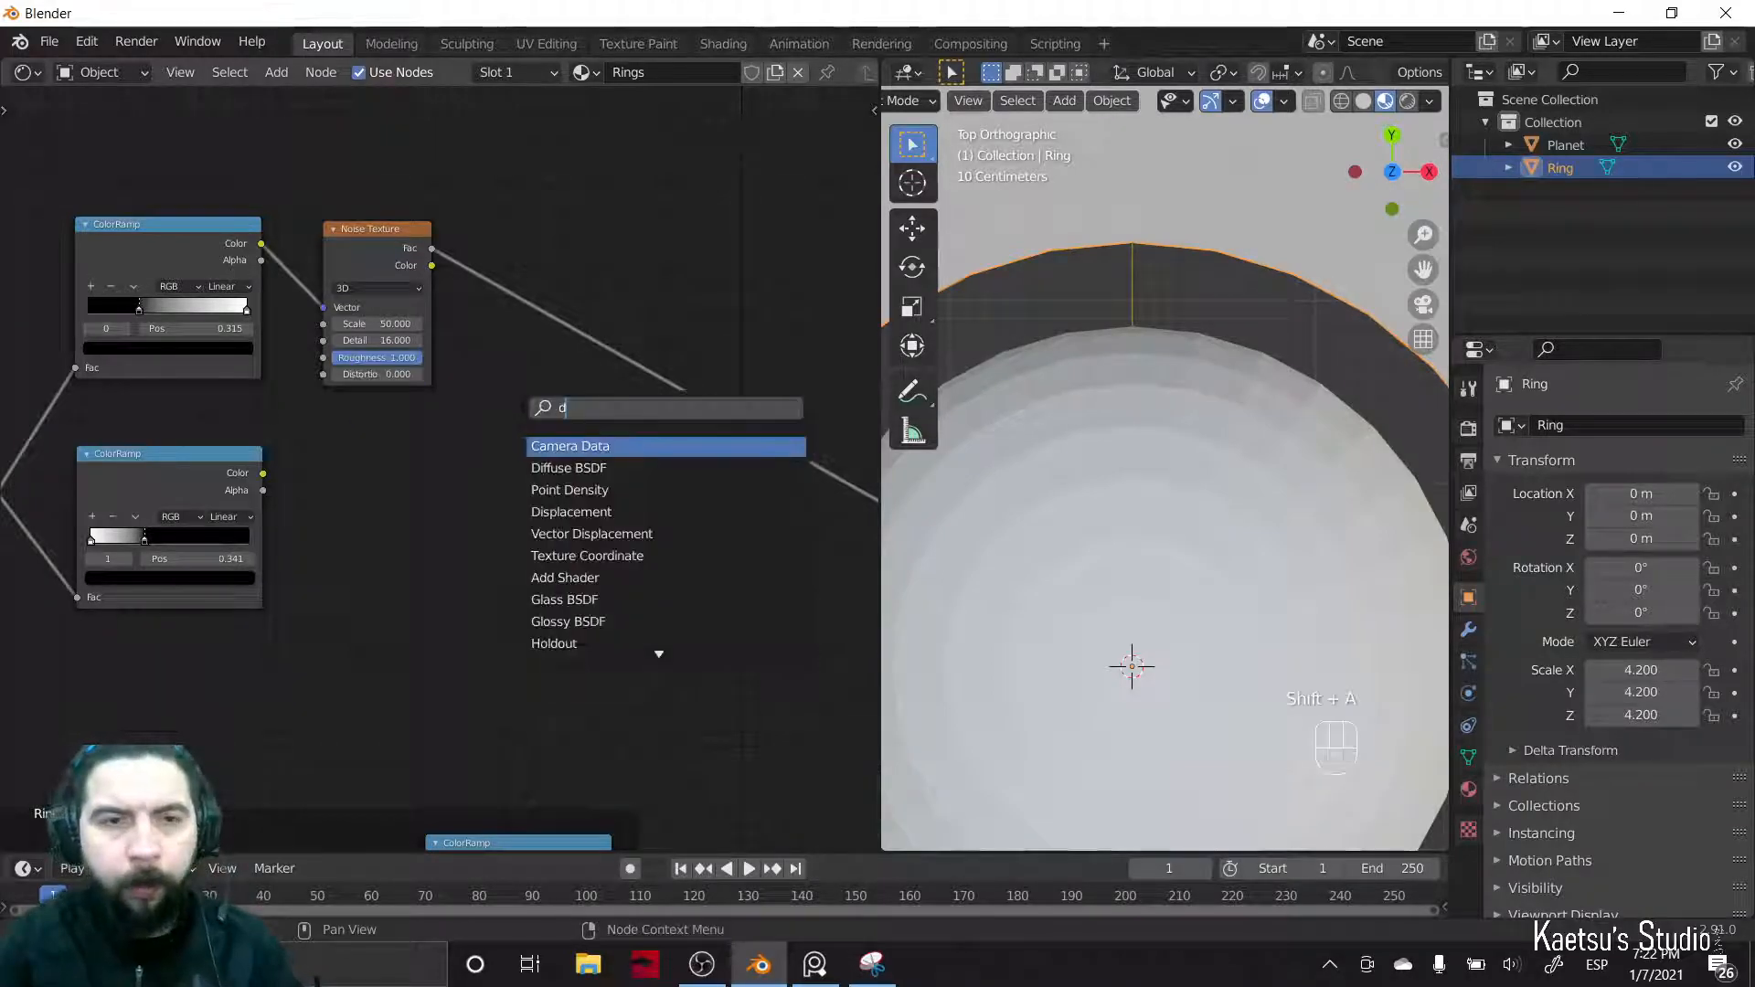
key(BackSpace)
text(ramp)
key(Return)
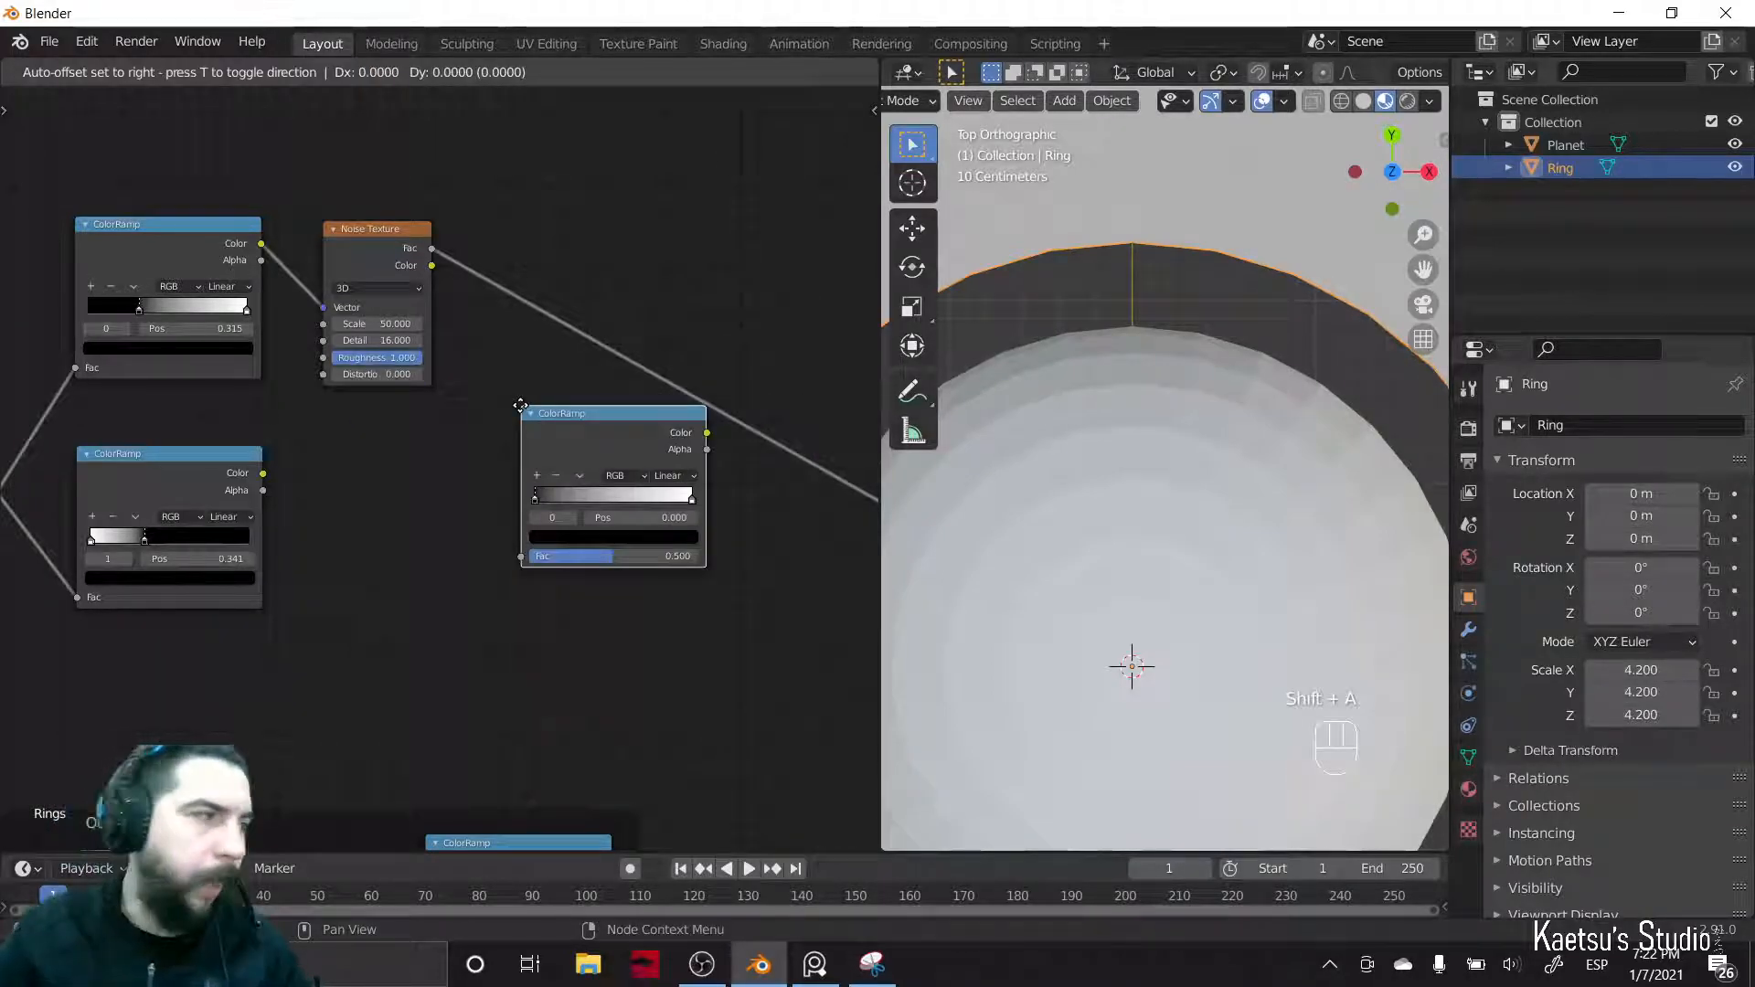
click(494, 221)
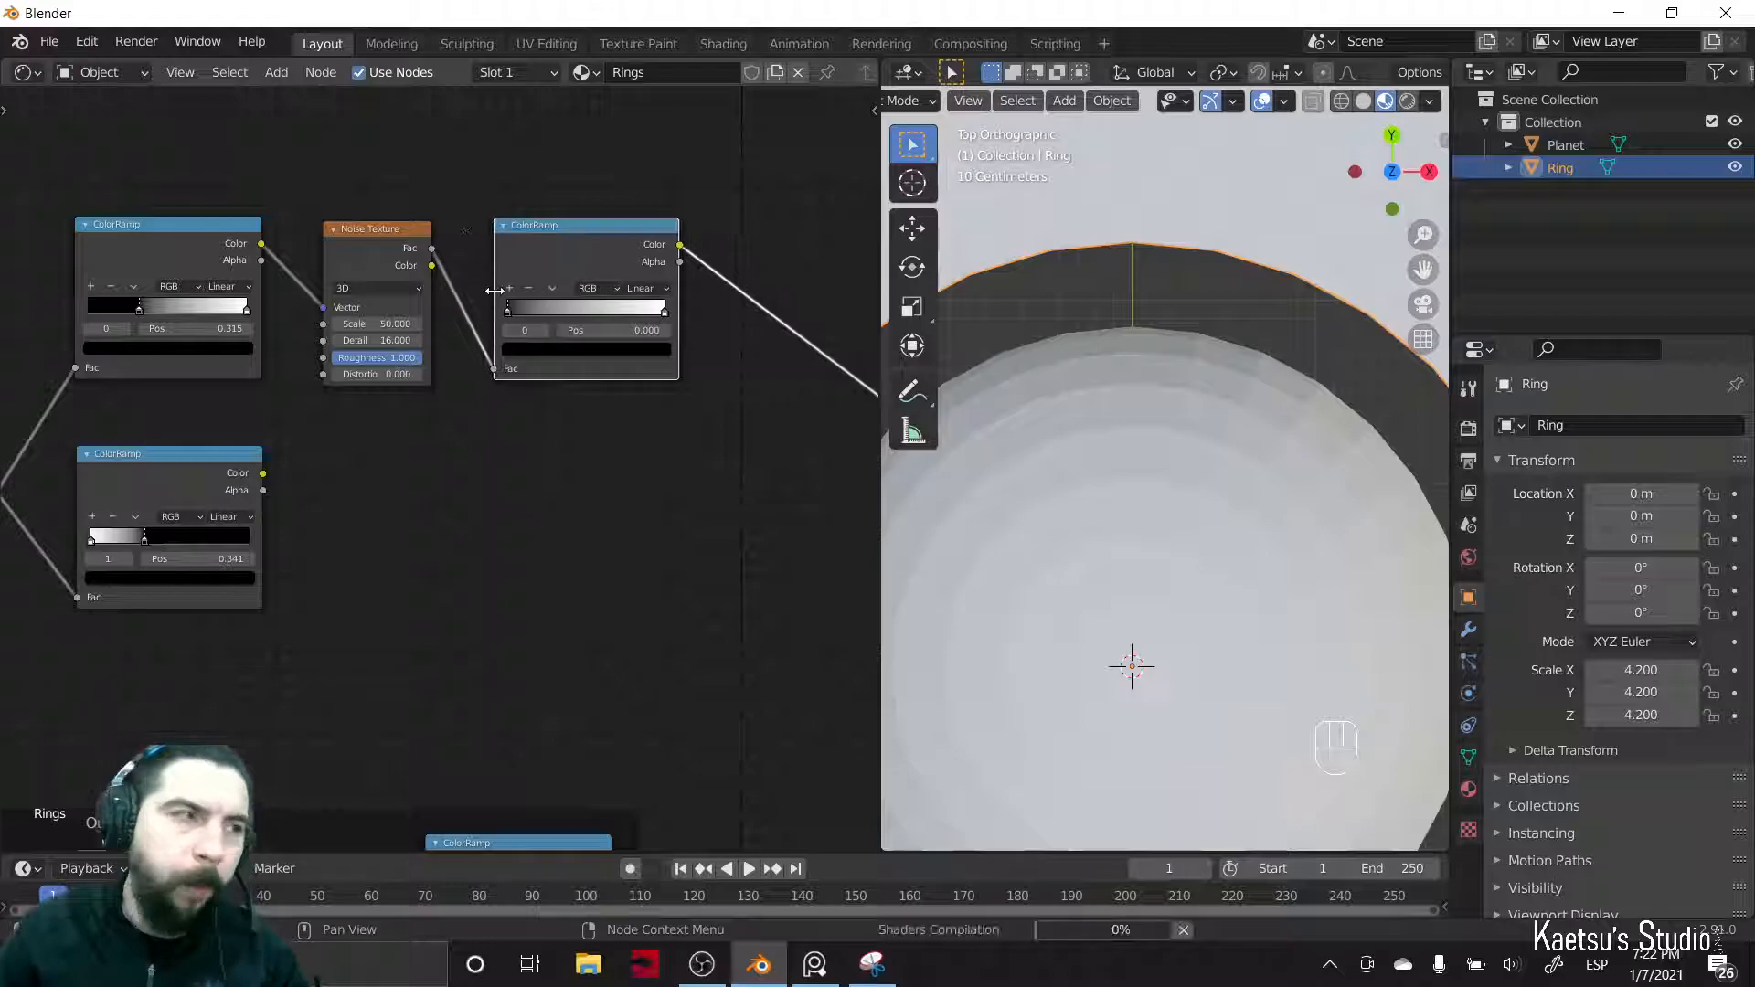
- Flip the ColorRamp after the Noise Texture and tighten its stops, with black at 0.514 and white just before it
scroll(606, 317, up, 1)
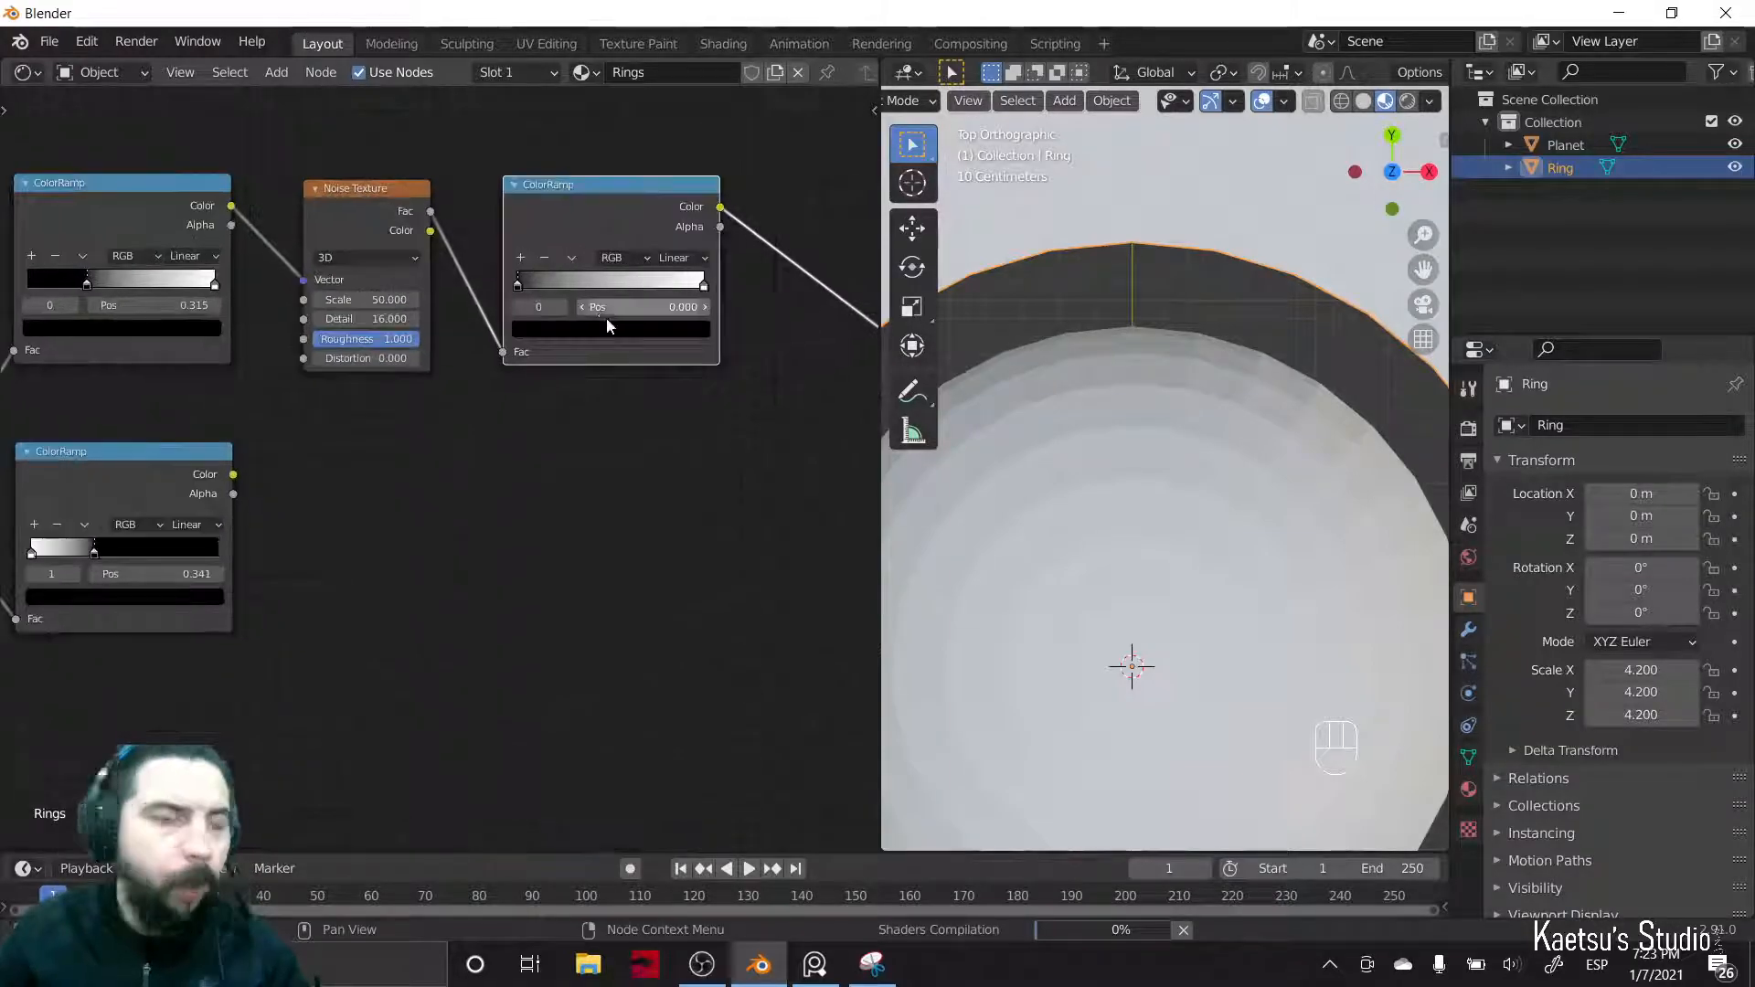
click(572, 257)
click(589, 275)
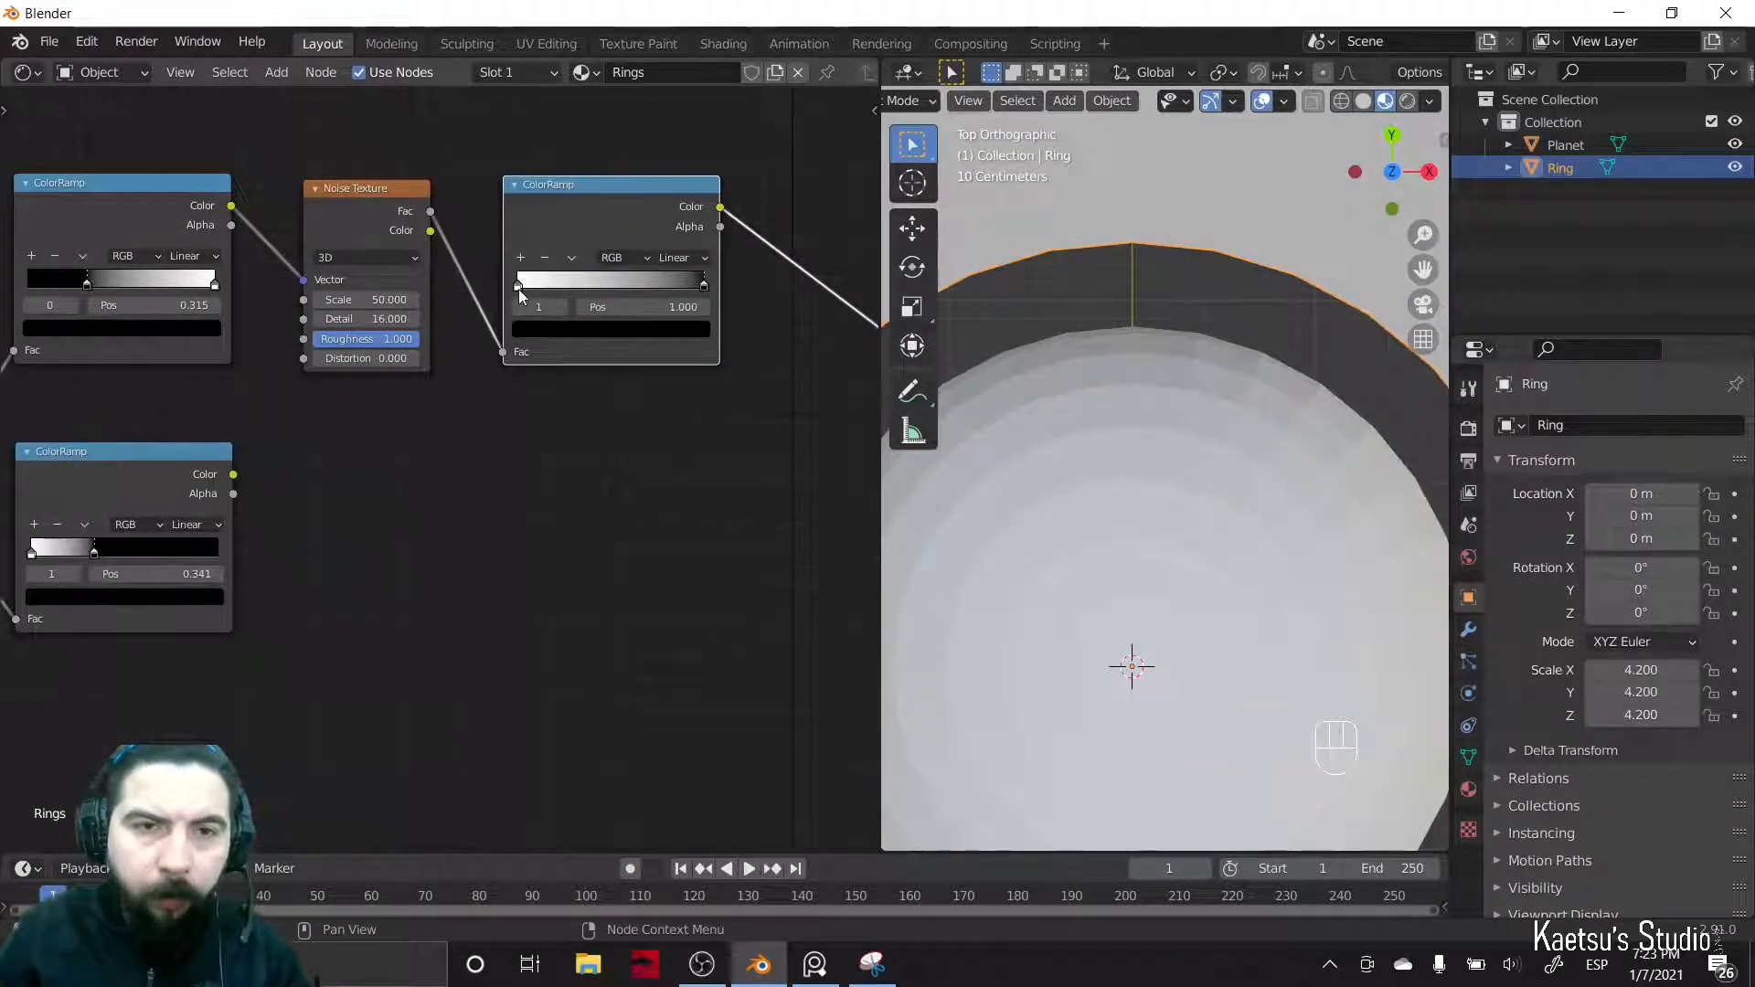
mouse_move(703, 286)
mouse_down()
mouse_move(554, 282)
mouse_move(627, 287)
mouse_move(613, 292)
mouse_up()
scroll(1038, 322, down, 3)
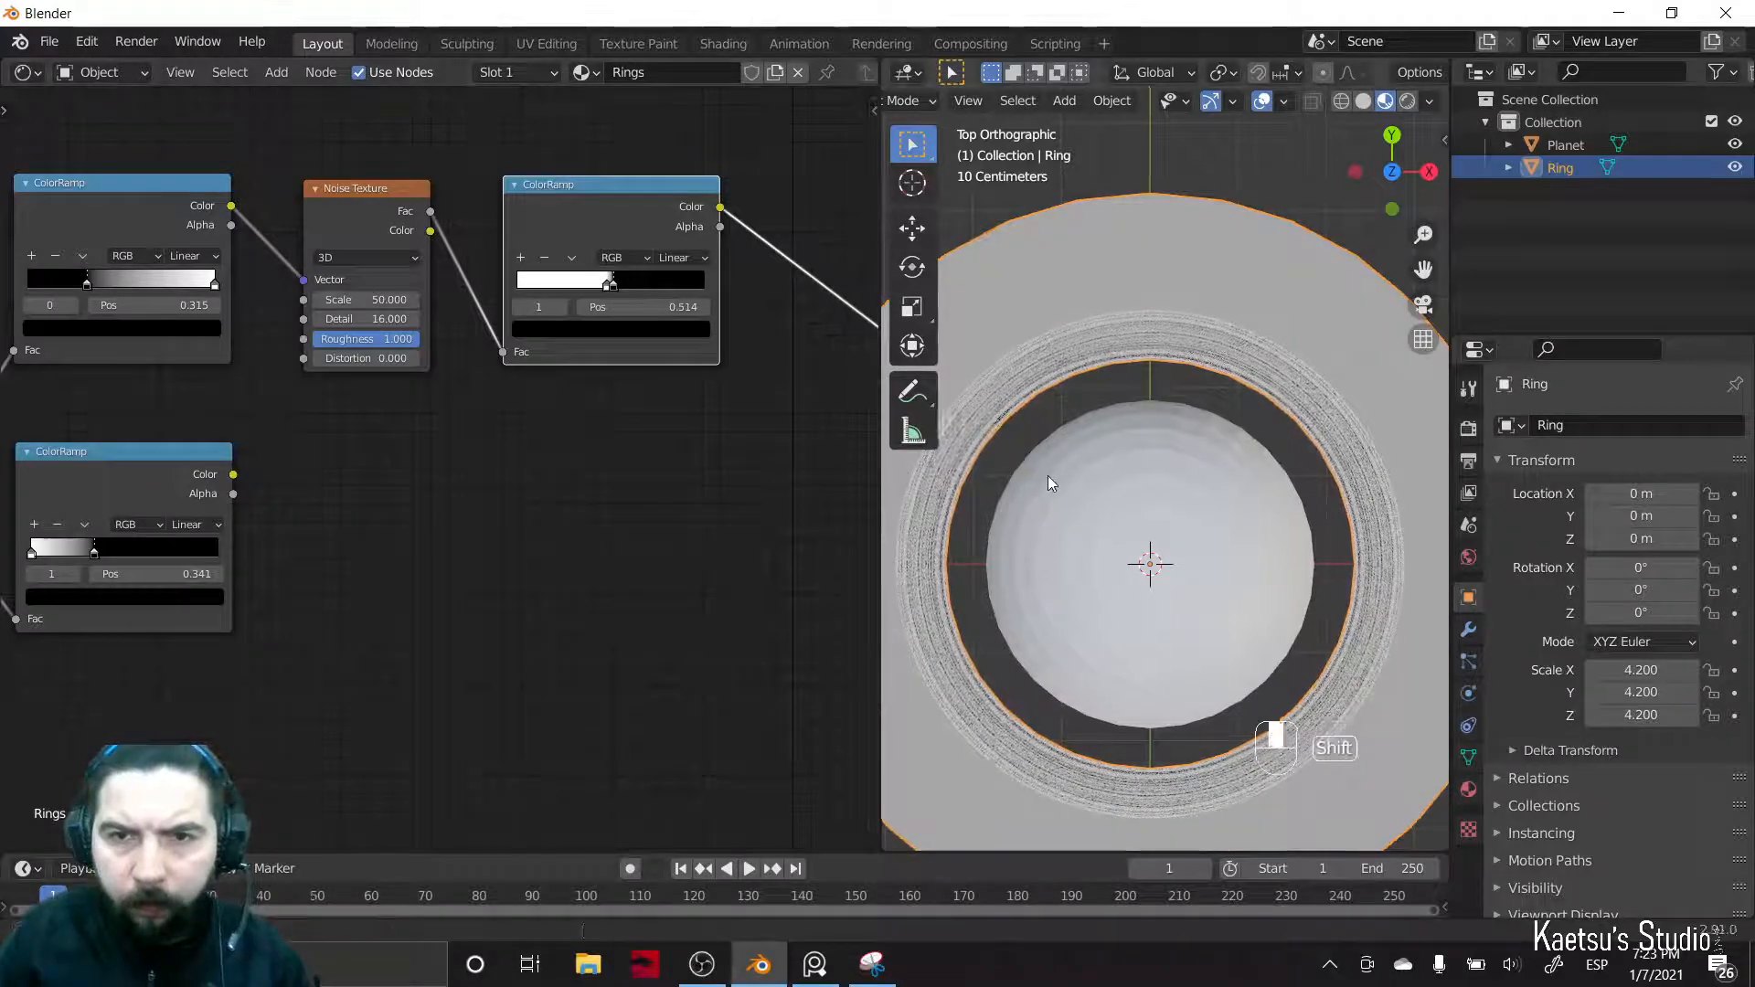
scroll(1119, 397, up, 8)
shift+middle_drag(1277, 543, 1321, 585)
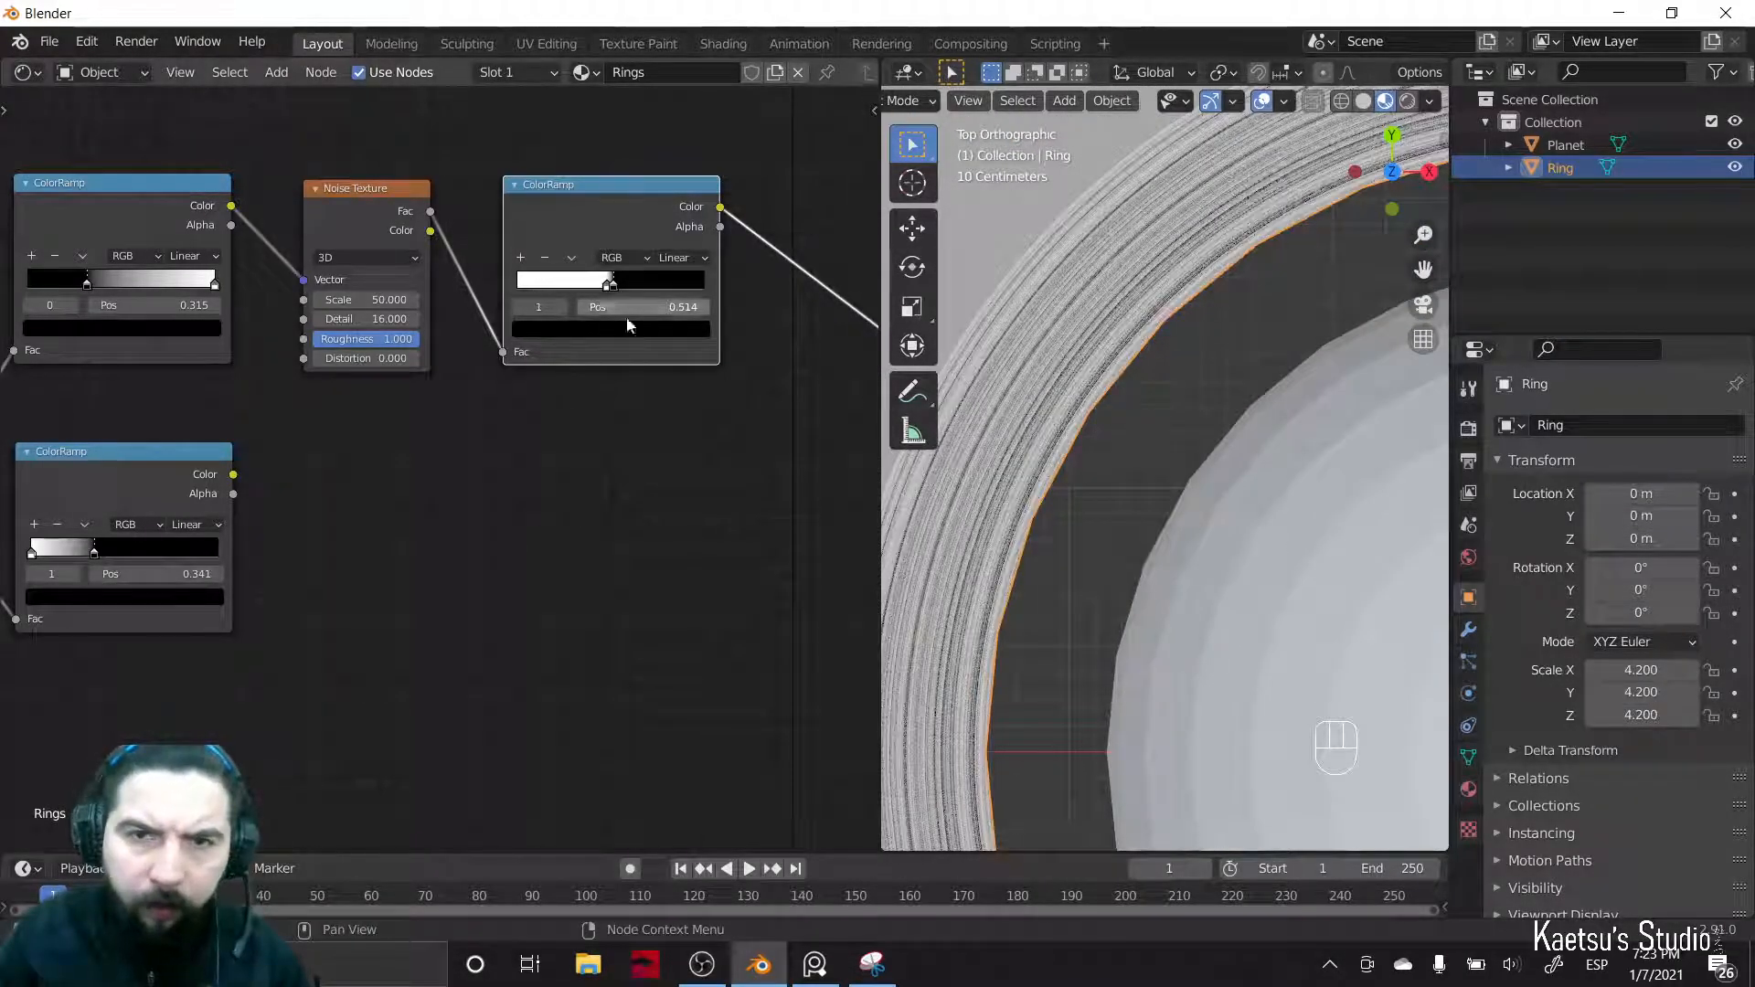
scroll(1105, 521, down, 6)
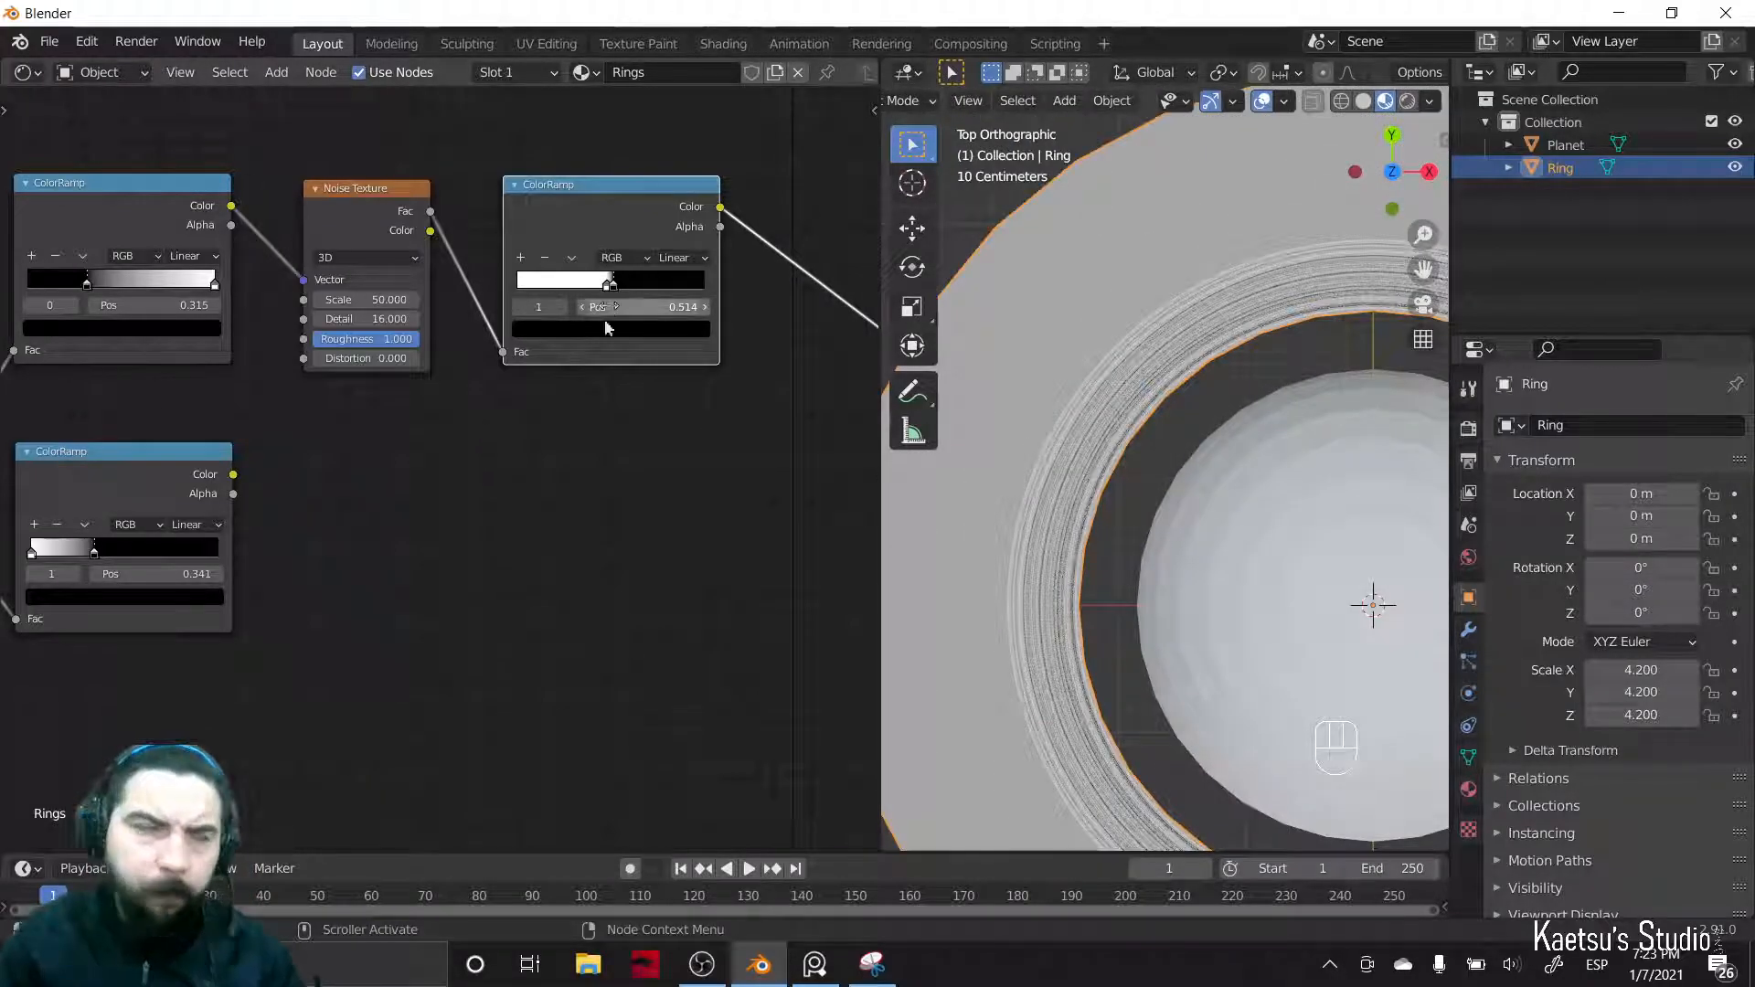
middle_drag(599, 472, 501, 412)
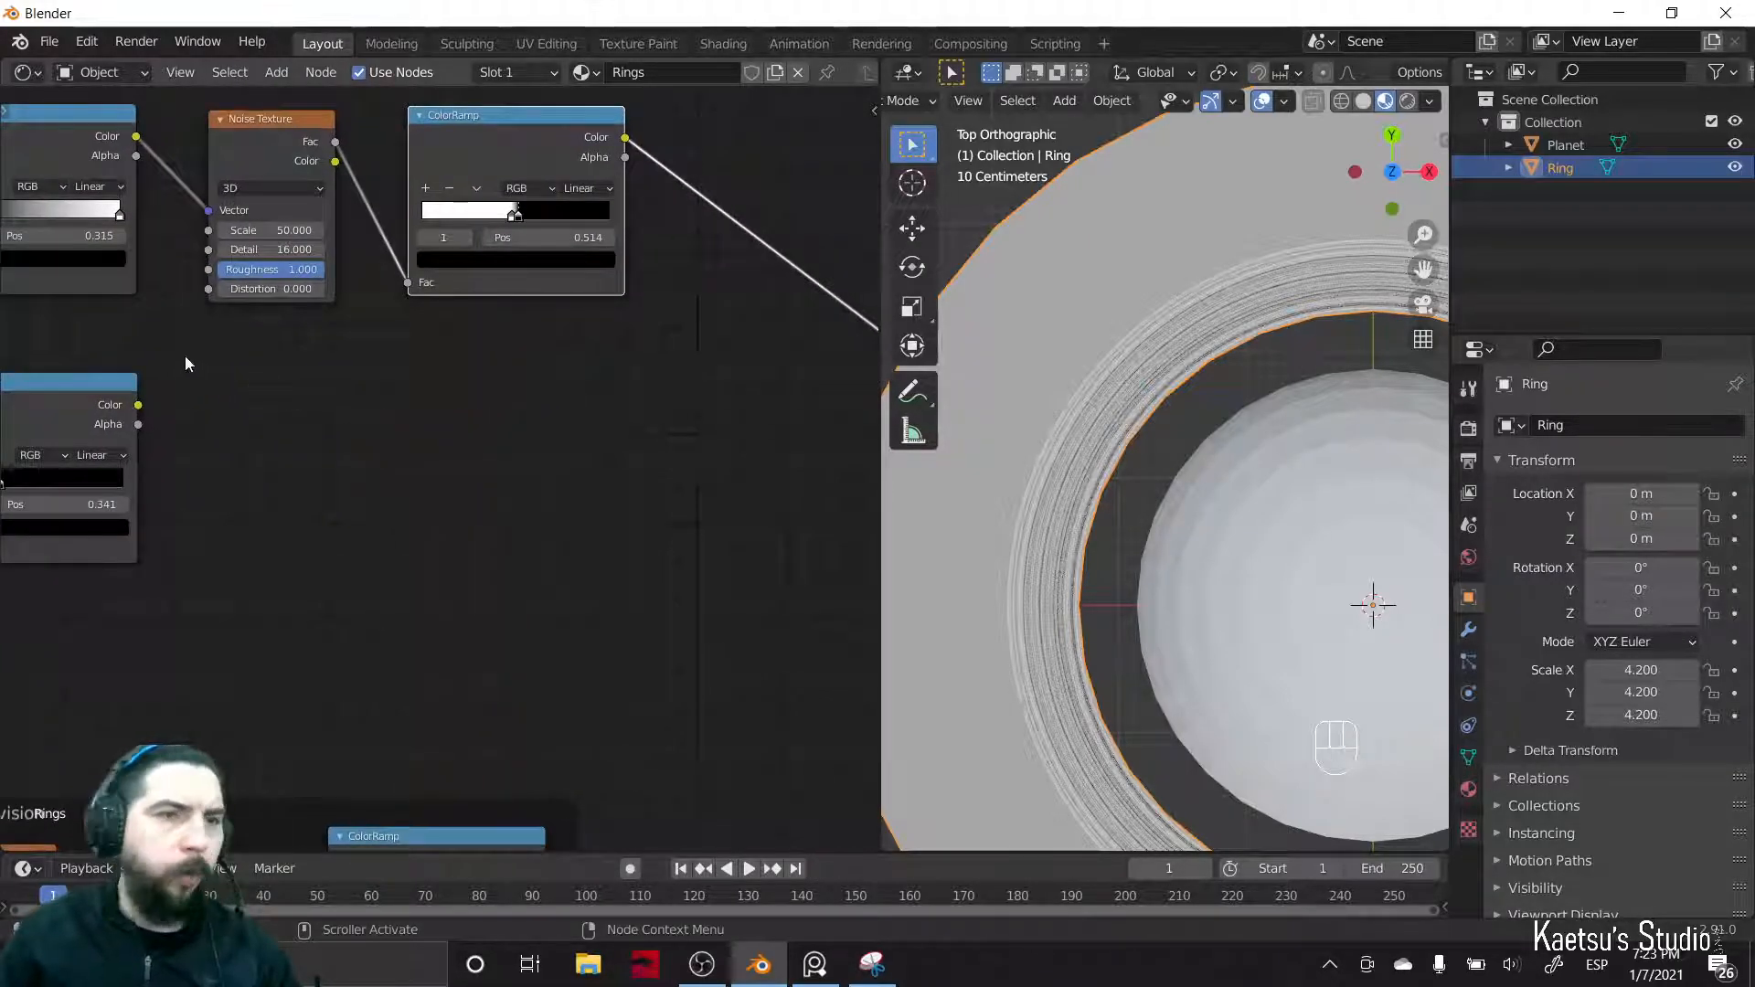
middle_drag(80, 413, 670, 404)
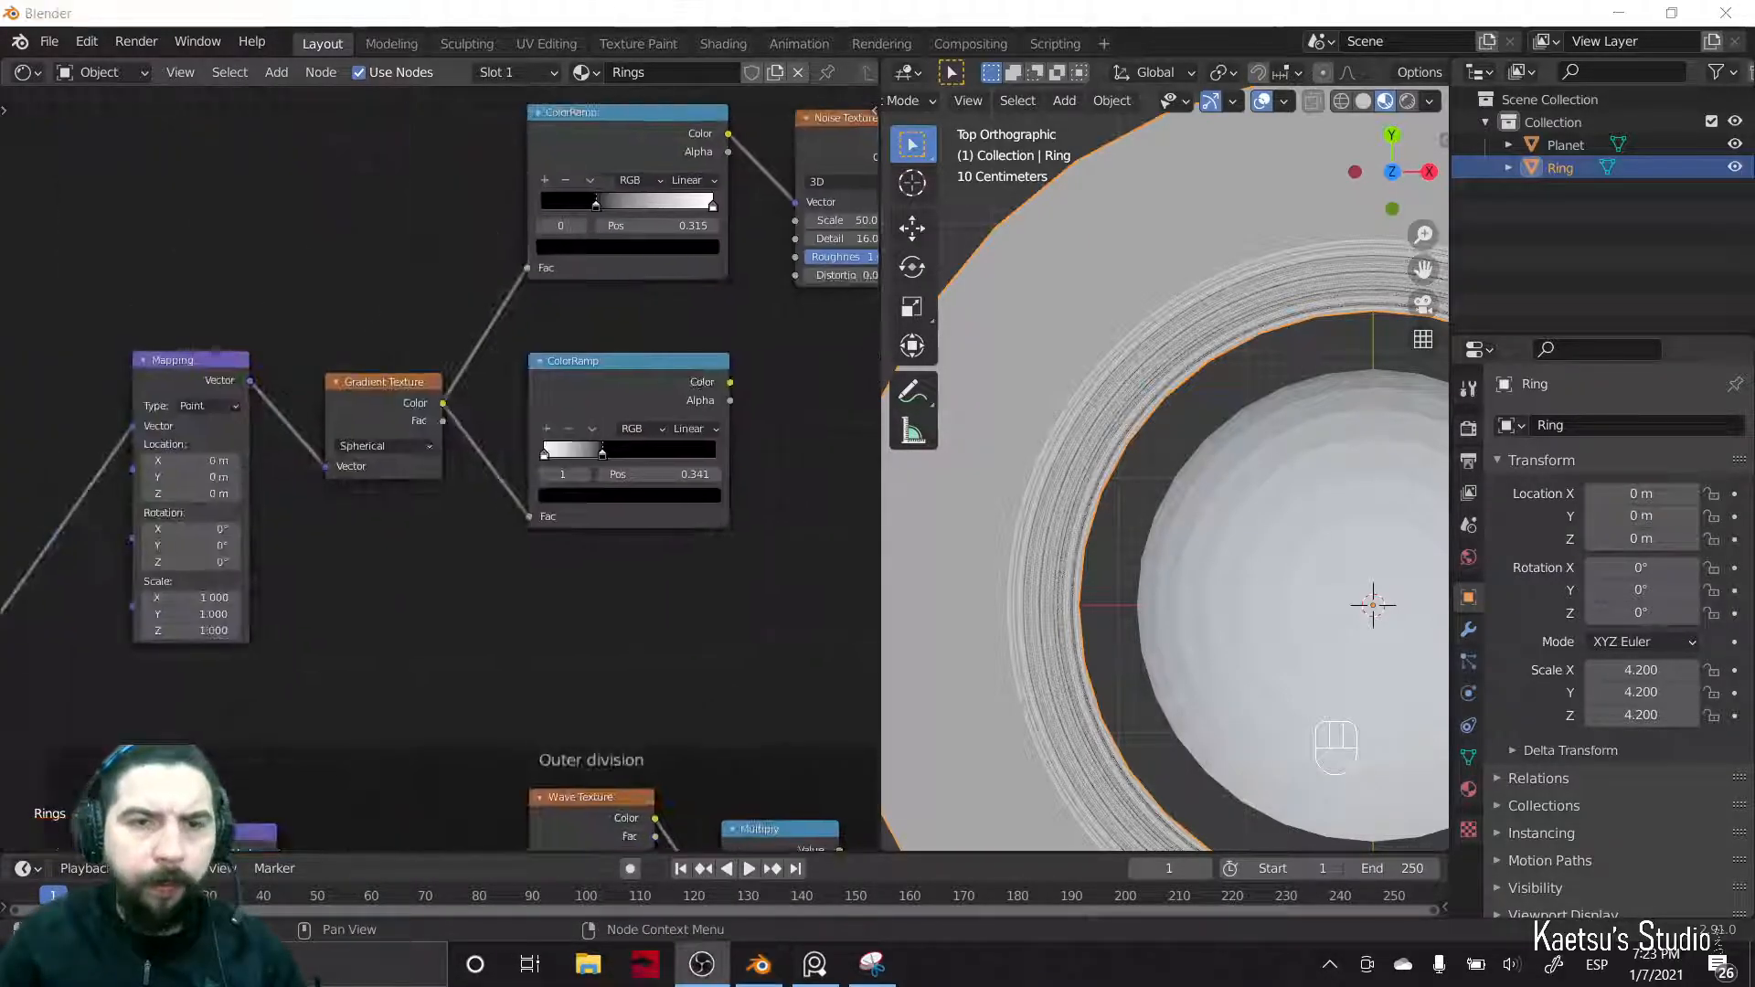
middle_drag(329, 568, 268, 560)
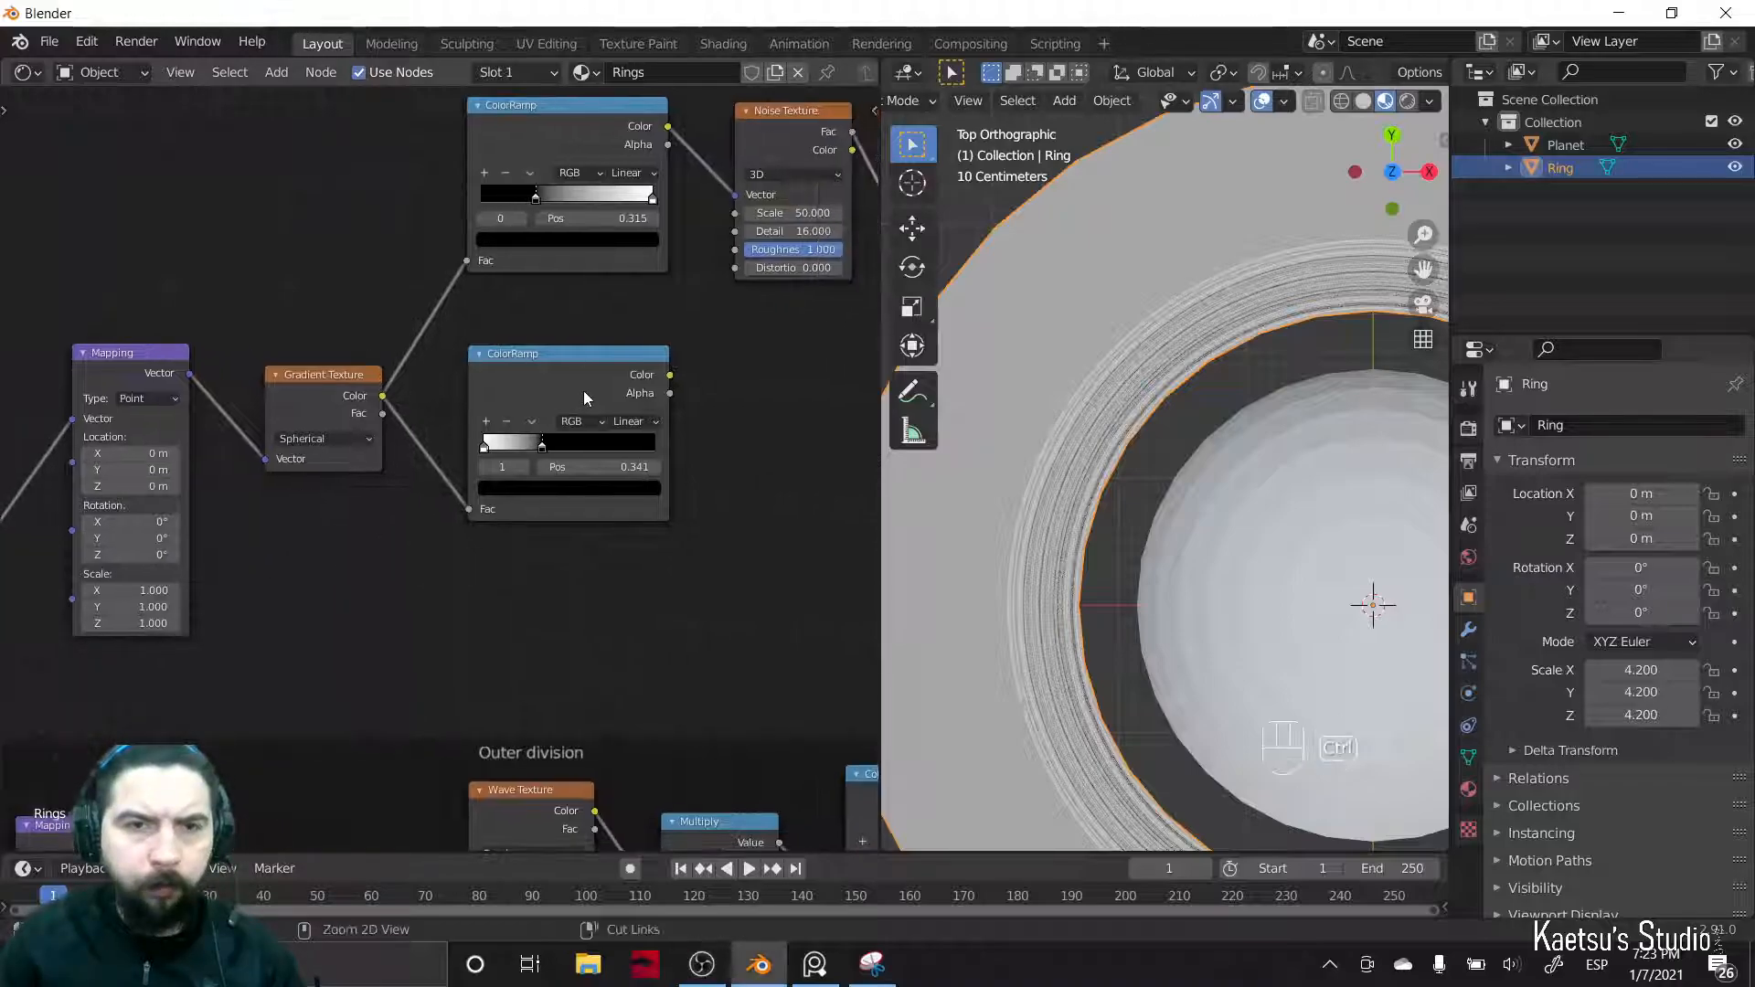
- Preview the lower ColorRamp on the ring, and the ColorRamp after the Noise Texture for comparison
ctrl+shift+click(593, 393)
middle_drag(733, 540, 544, 540)
scroll(1176, 442, down, 2)
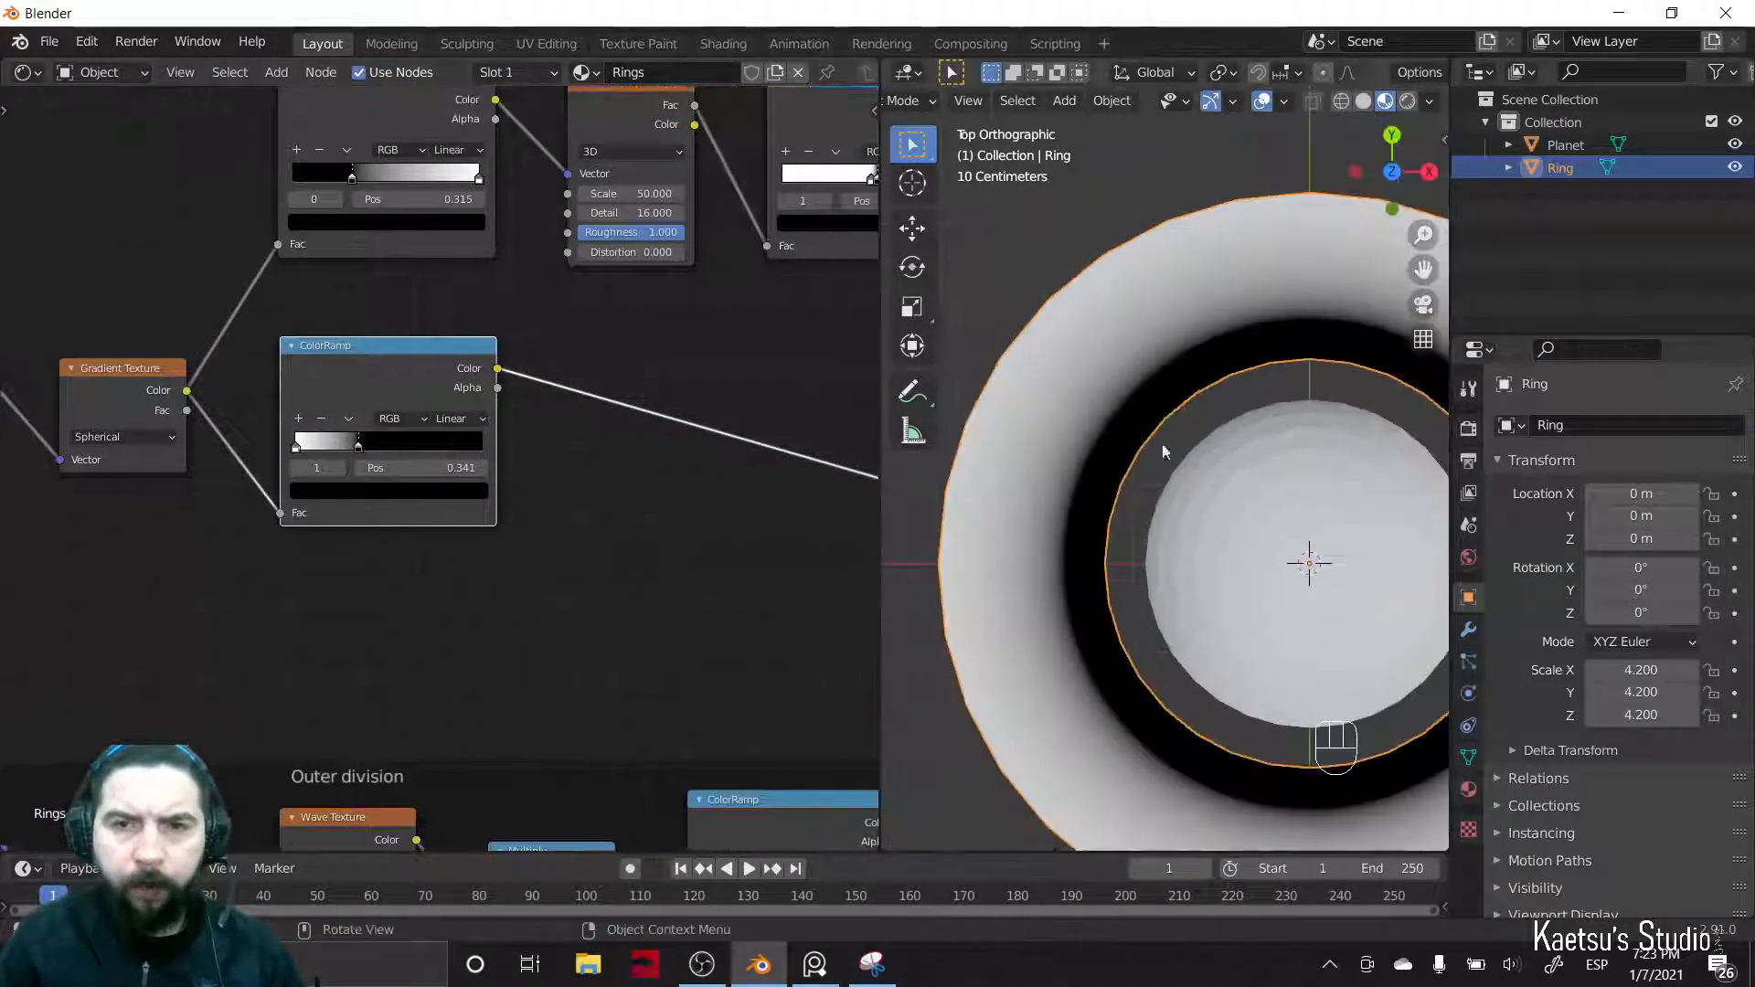
mouse_move(667, 400)
middle_down()
mouse_move(569, 430)
mouse_move(646, 458)
mouse_move(583, 480)
middle_up()
ctrl+shift+click(713, 174)
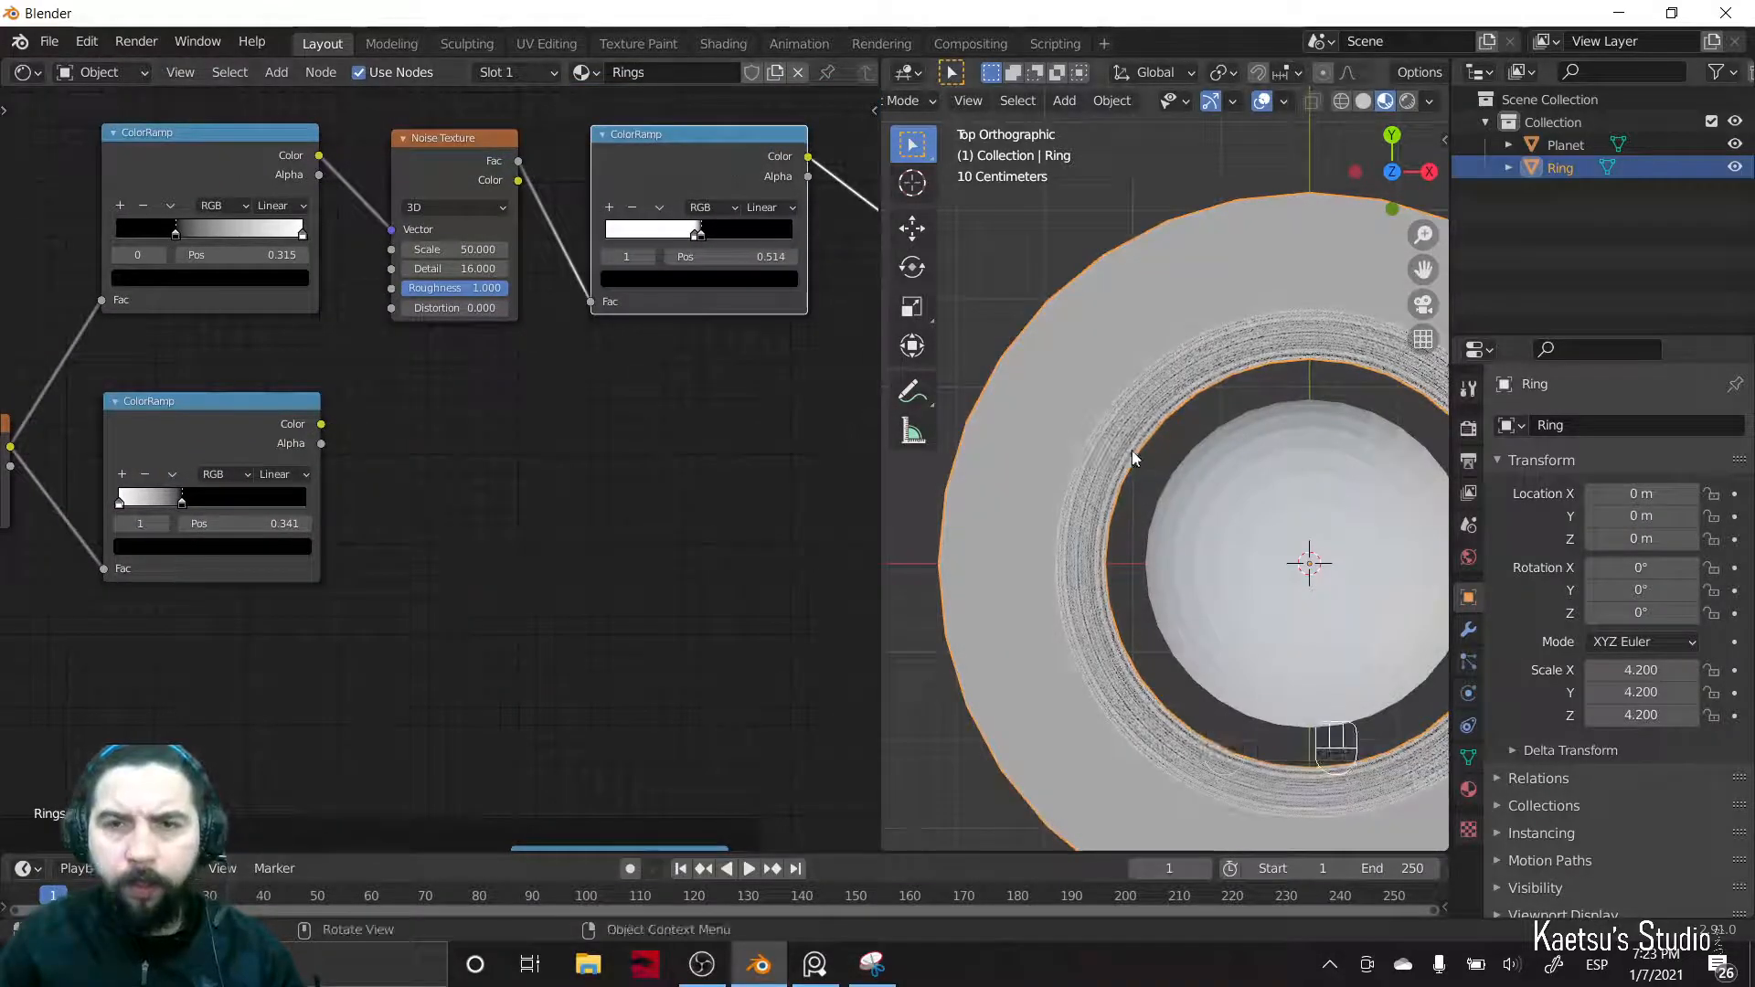
- Combine the noise ColorRamp as Color1 and the lower ColorRamp as Color2 in a new Mix node
ctrl+shift+right_drag(227, 417, 699, 311)
middle_drag(623, 570, 204, 554)
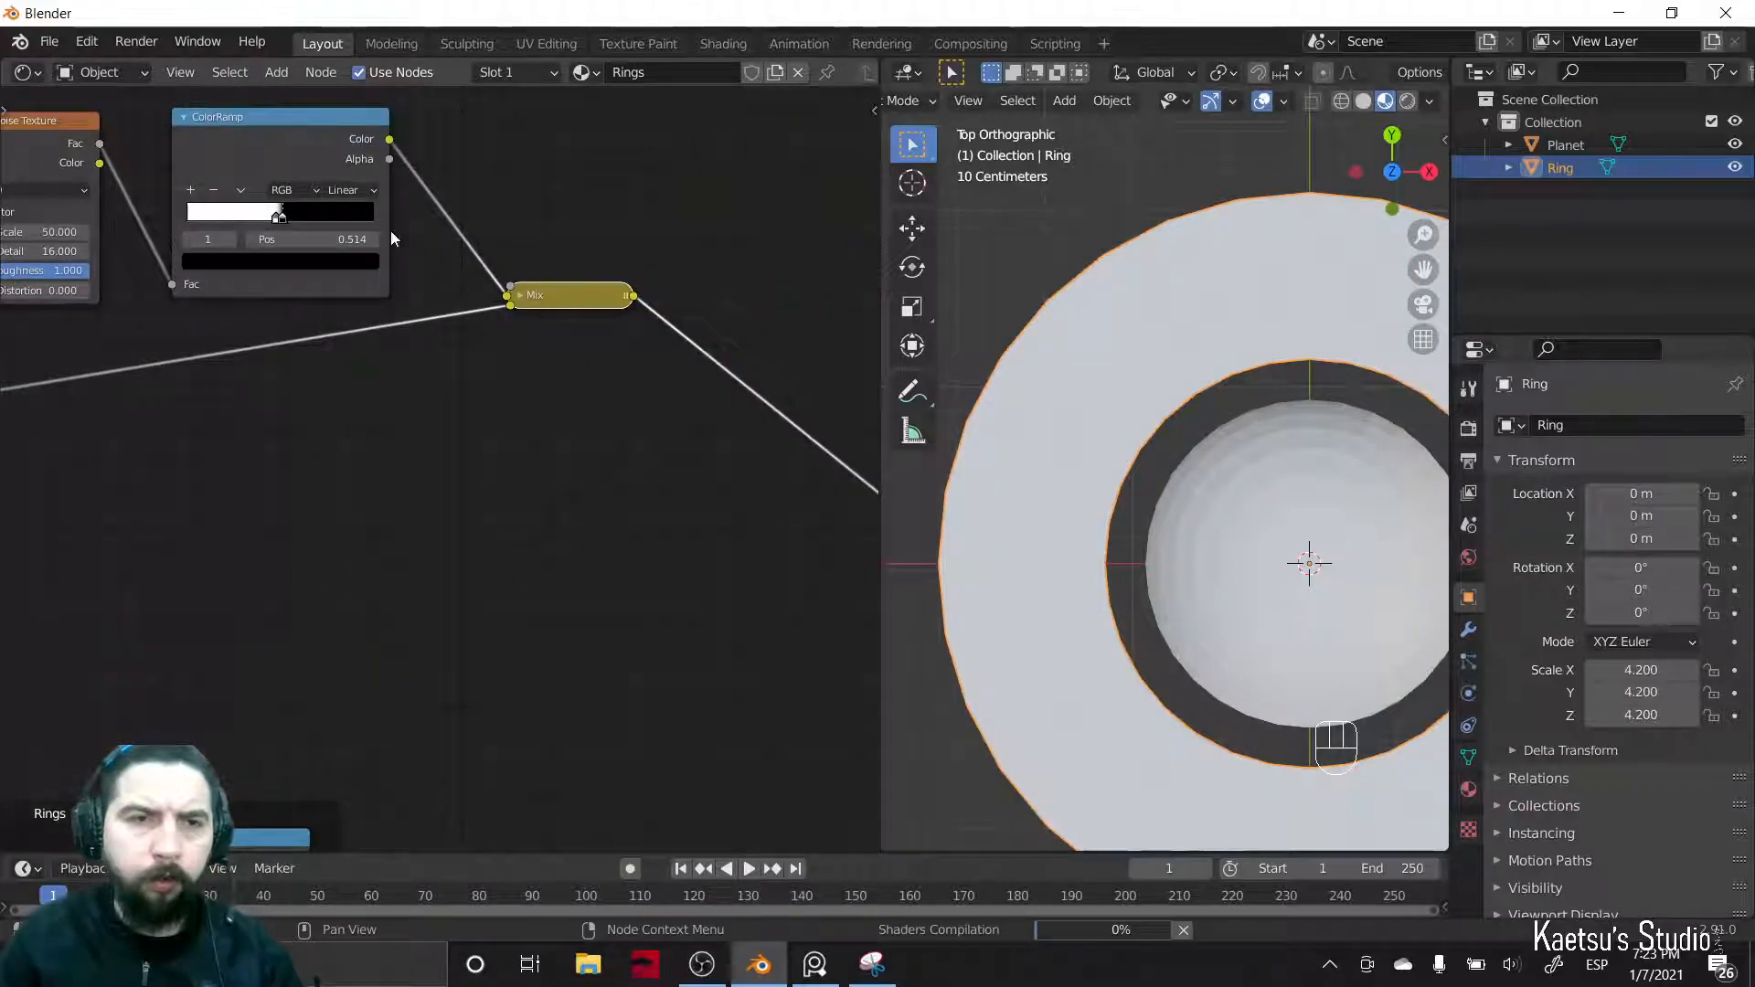
click(519, 296)
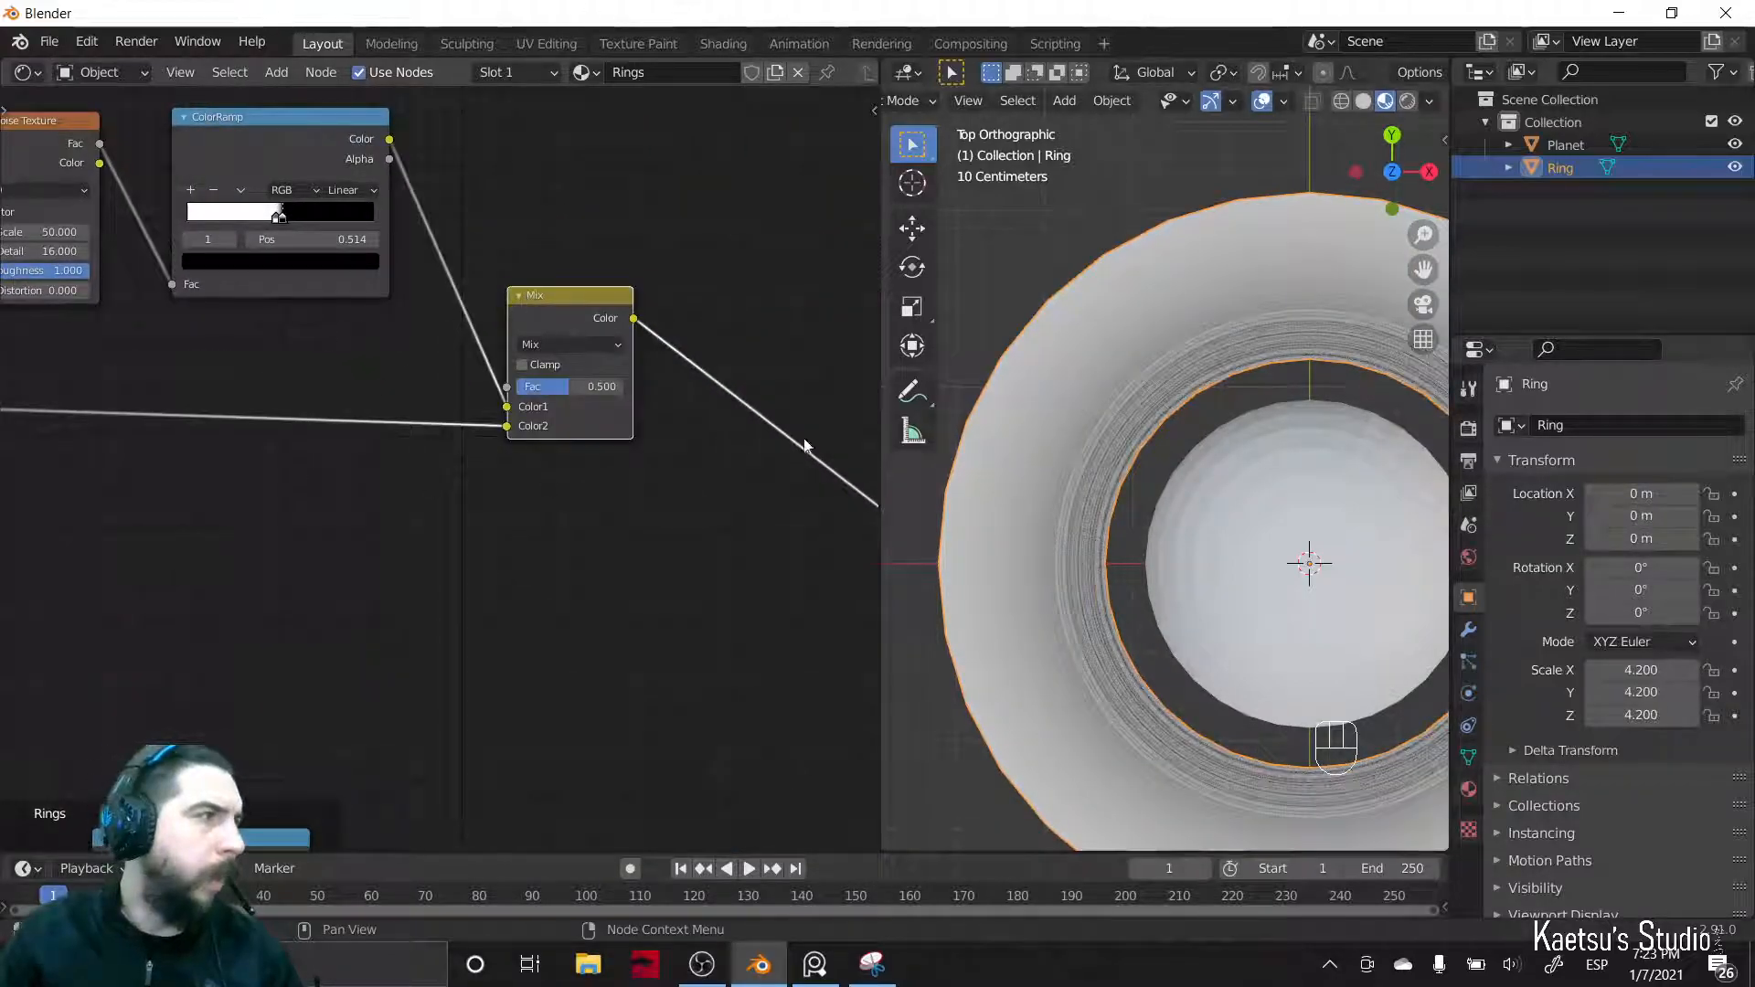
key(alt+Tab)
key(alt+Tab)
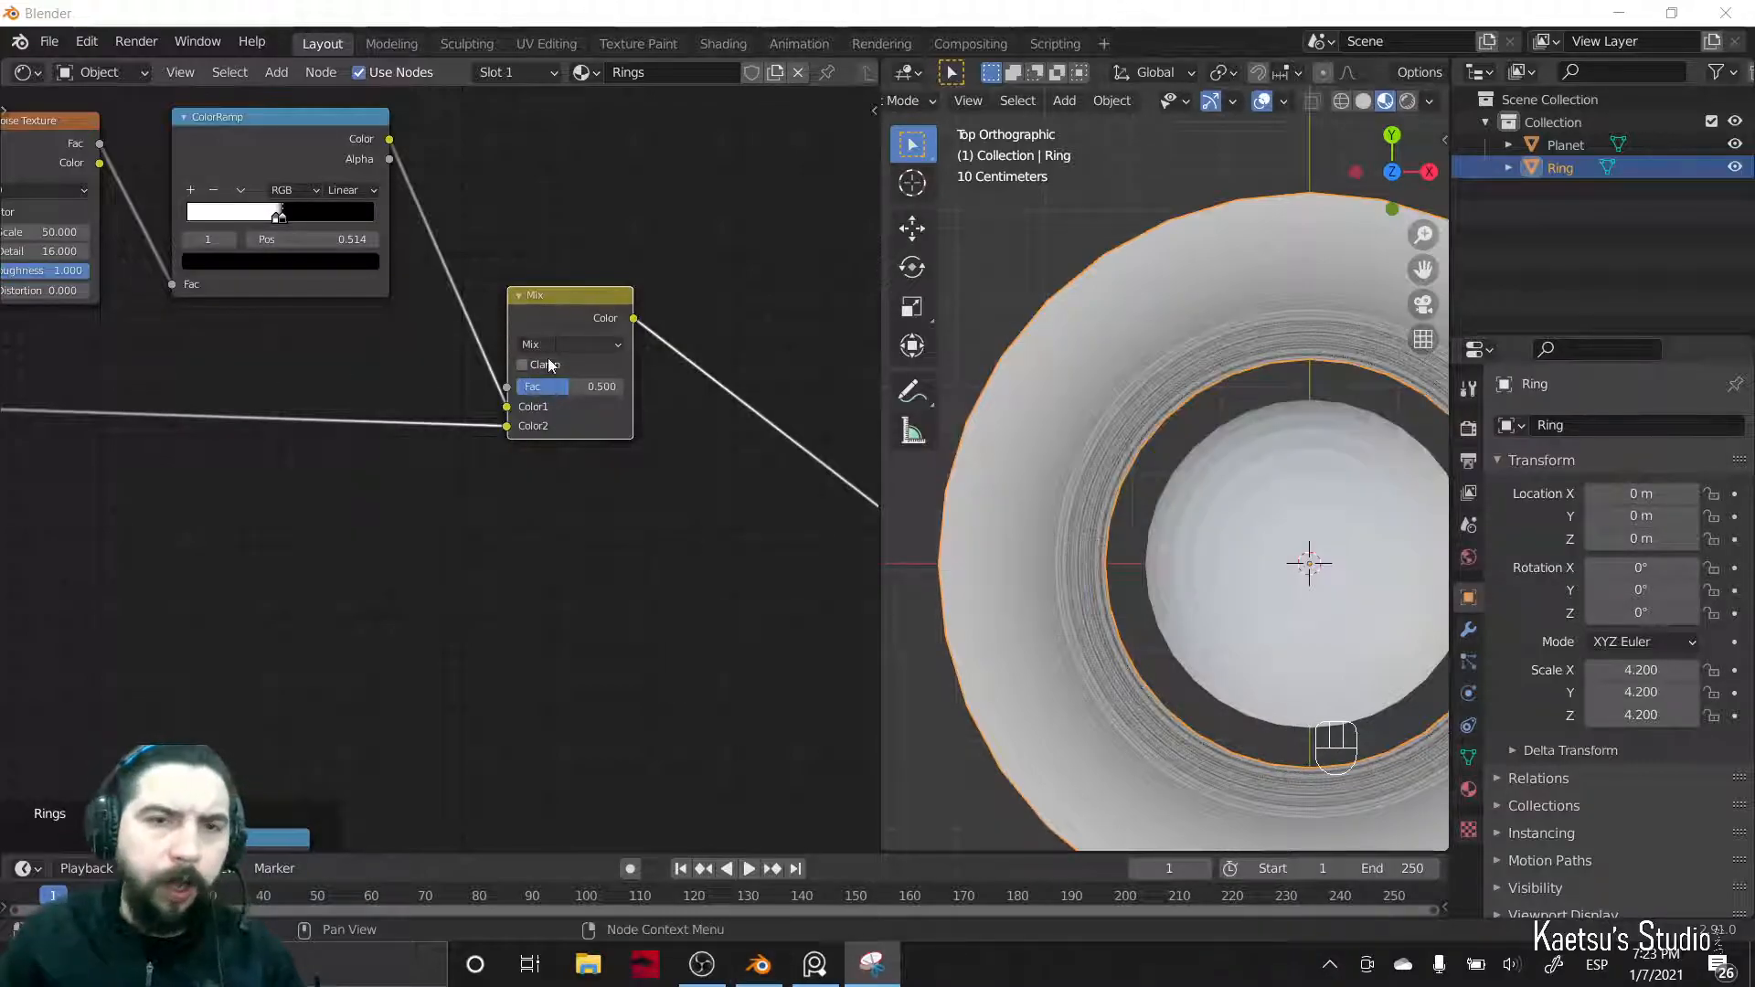
- Set the new Mix node's Fac to 0.847 and inspect the inner ring lines up close
drag(581, 387, 618, 387)
mouse_move(1172, 560)
shift+middle_down()
mouse_move(1179, 534)
mouse_move(1063, 435)
shift+middle_up()
scroll(1046, 549, up, 2)
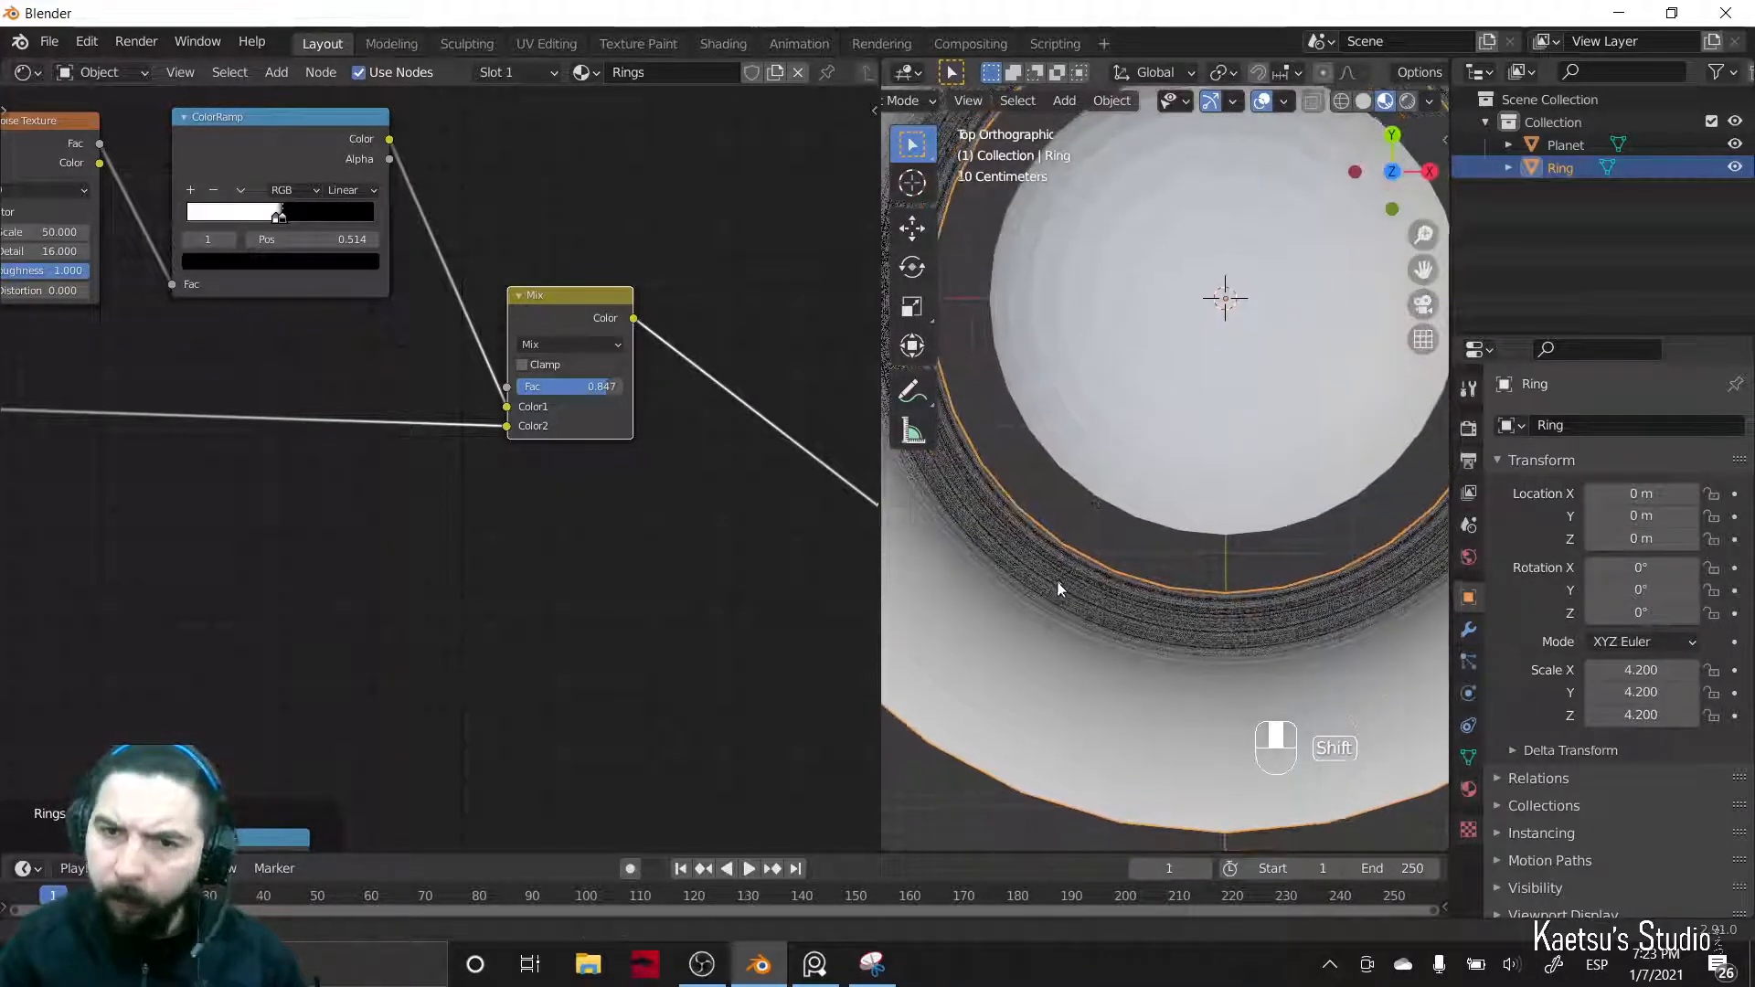
scroll(1055, 581, up, 2)
scroll(1056, 582, down, 4)
scroll(1055, 562, up, 2)
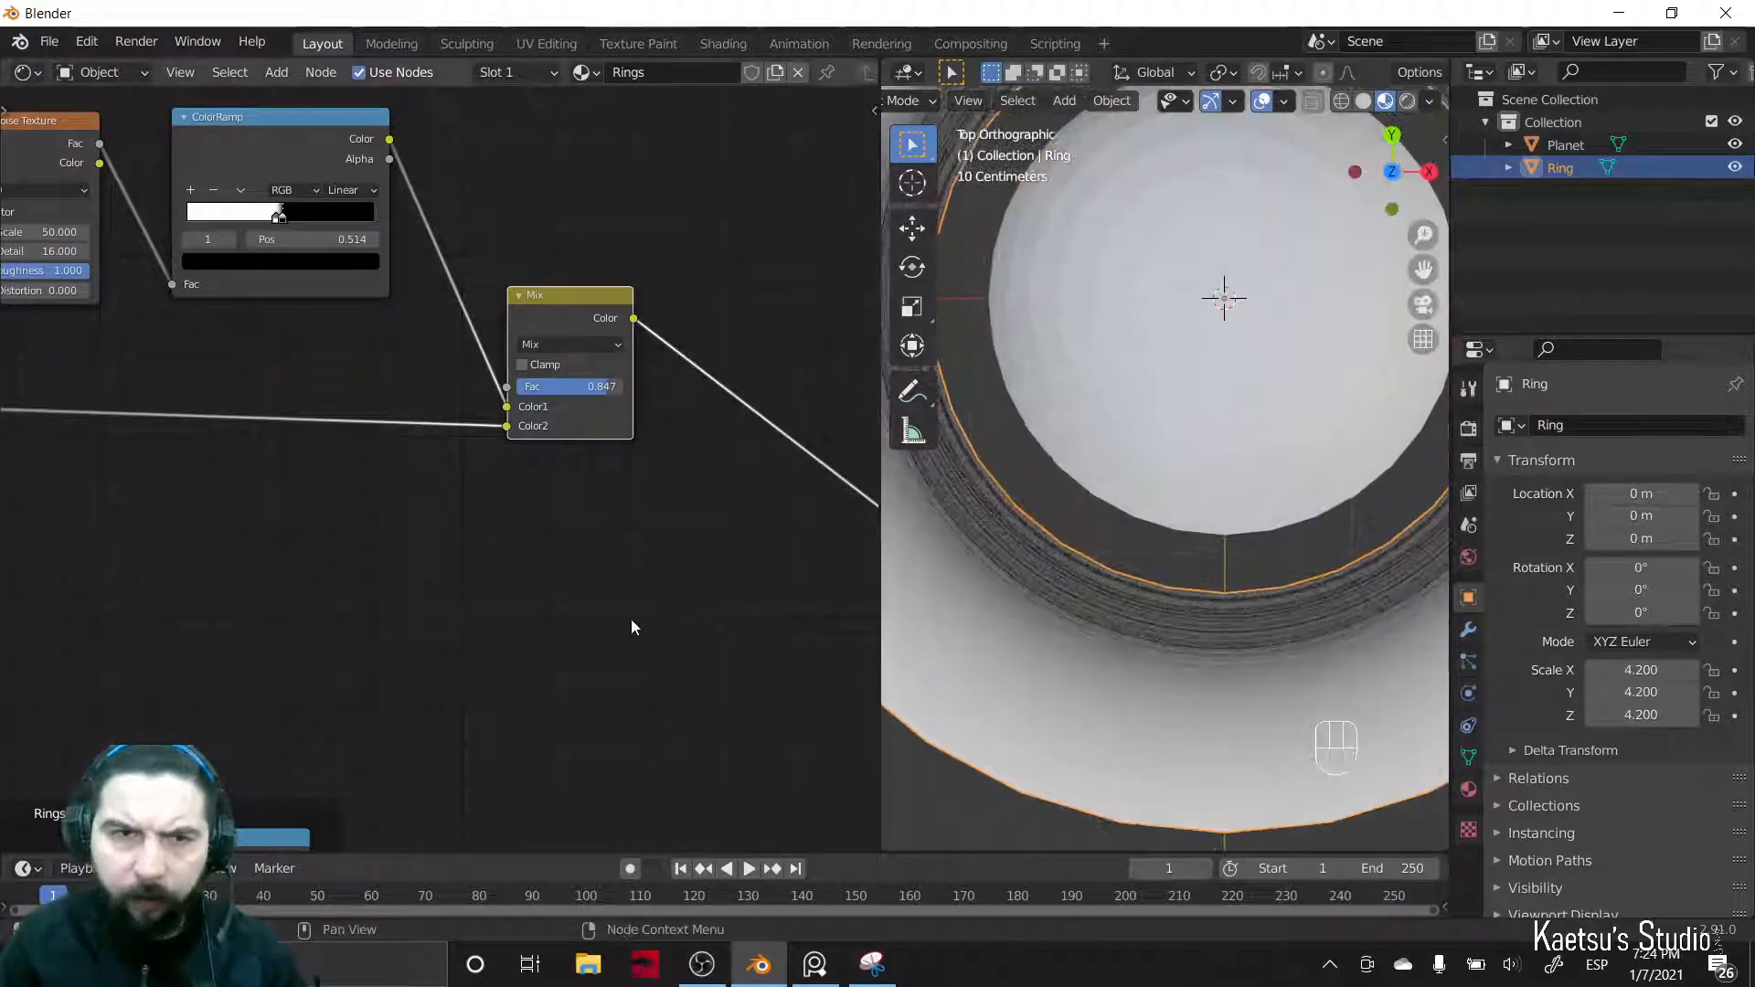
- Combine the inner-line Mix node with the Multiply node of the division bands in another Mix node
scroll(545, 627, down, 4)
middle_drag(545, 627, 353, 393)
ctrl+shift+right_drag(345, 594, 326, 173)
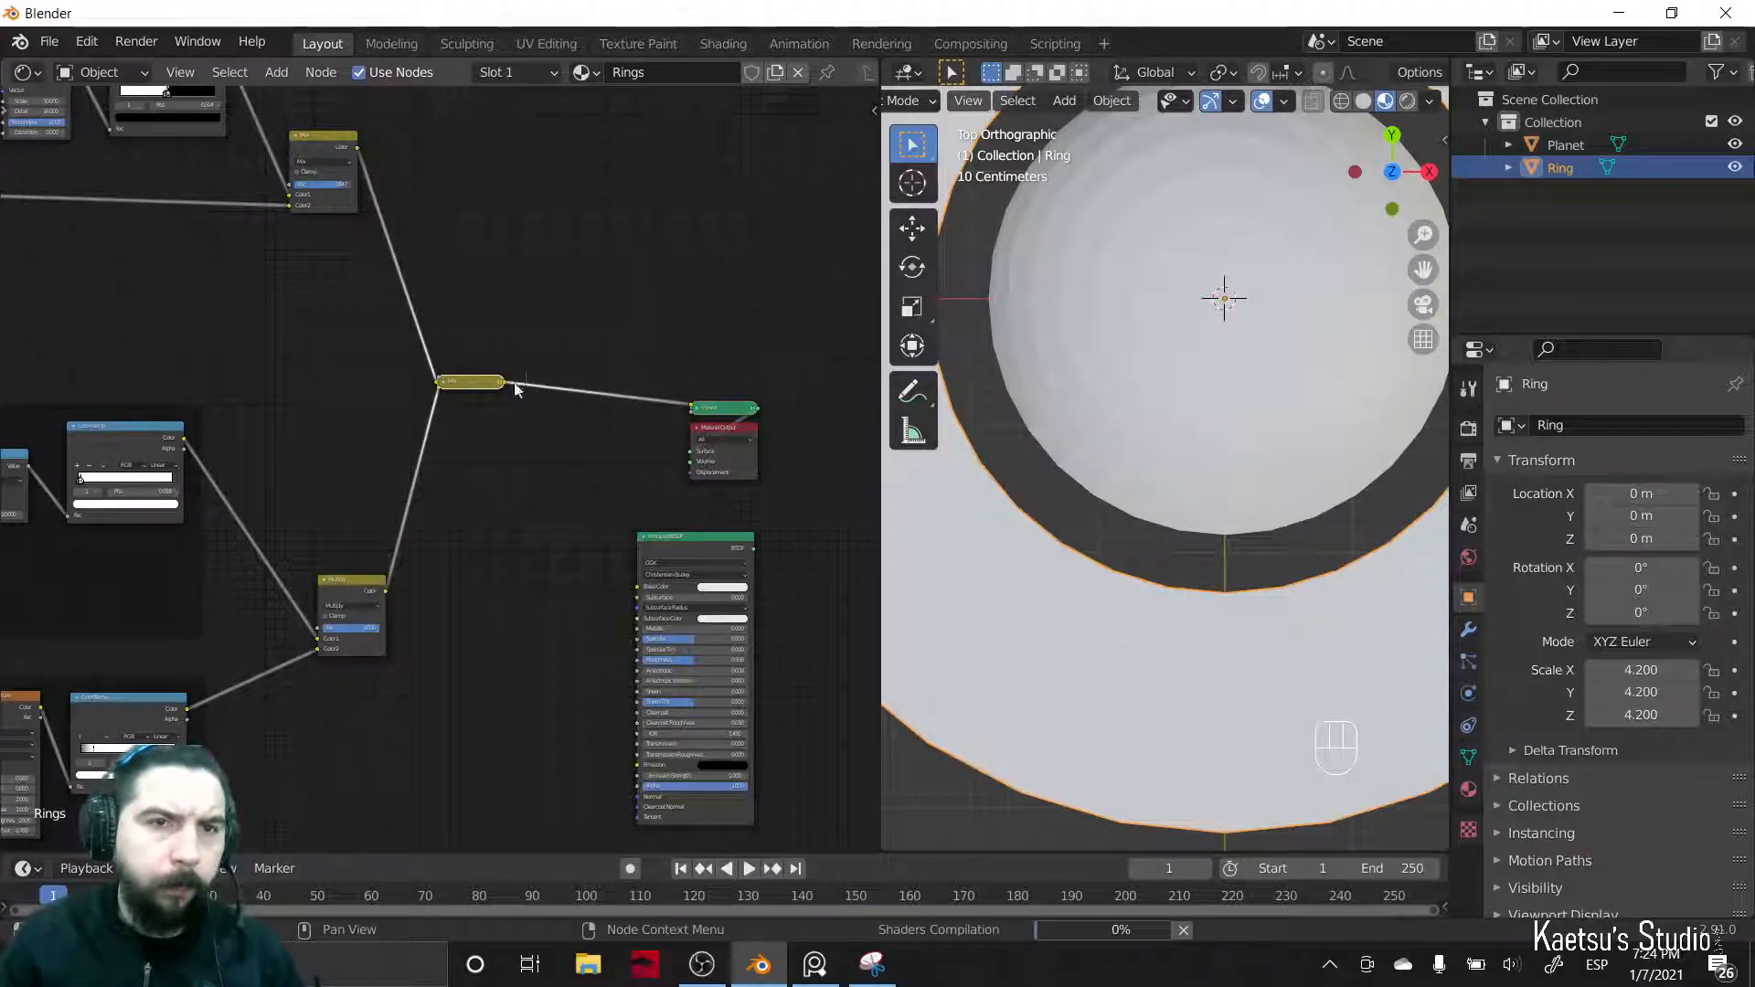
click(445, 386)
drag(479, 382, 502, 338)
scroll(501, 356, up, 2)
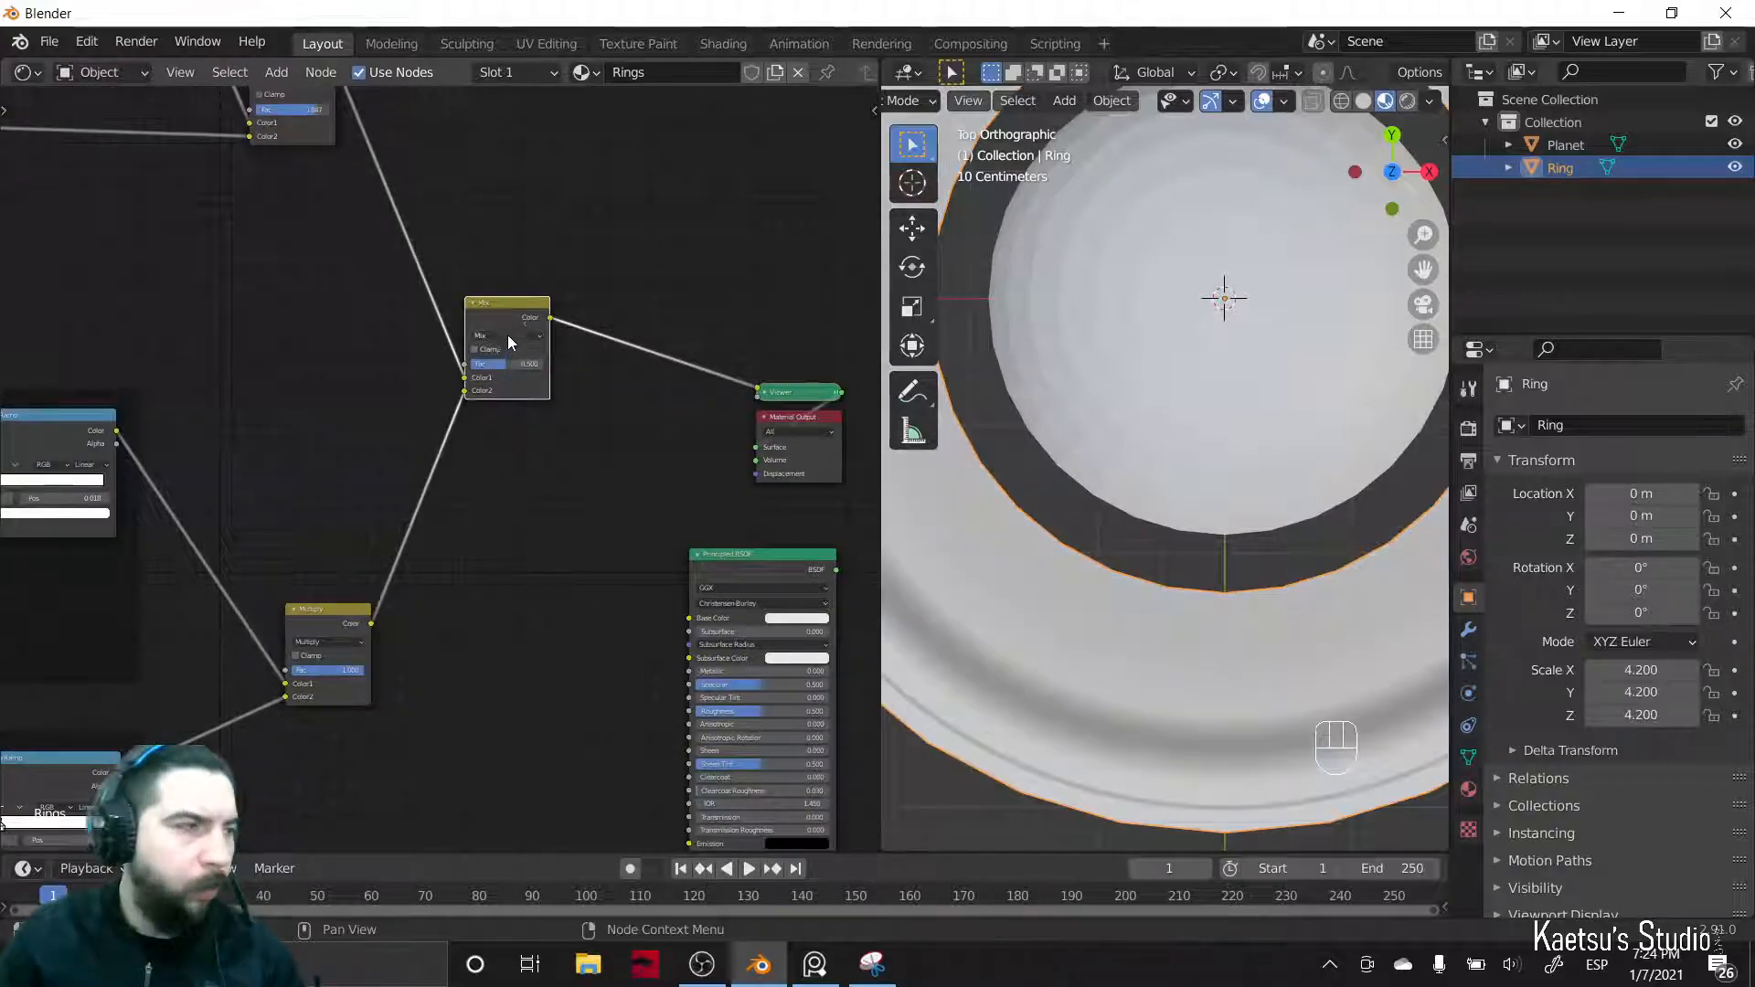
- Set the final Mix node's blending mode to Multiply with Fac at 1.000 and check the whole ring
click(508, 334)
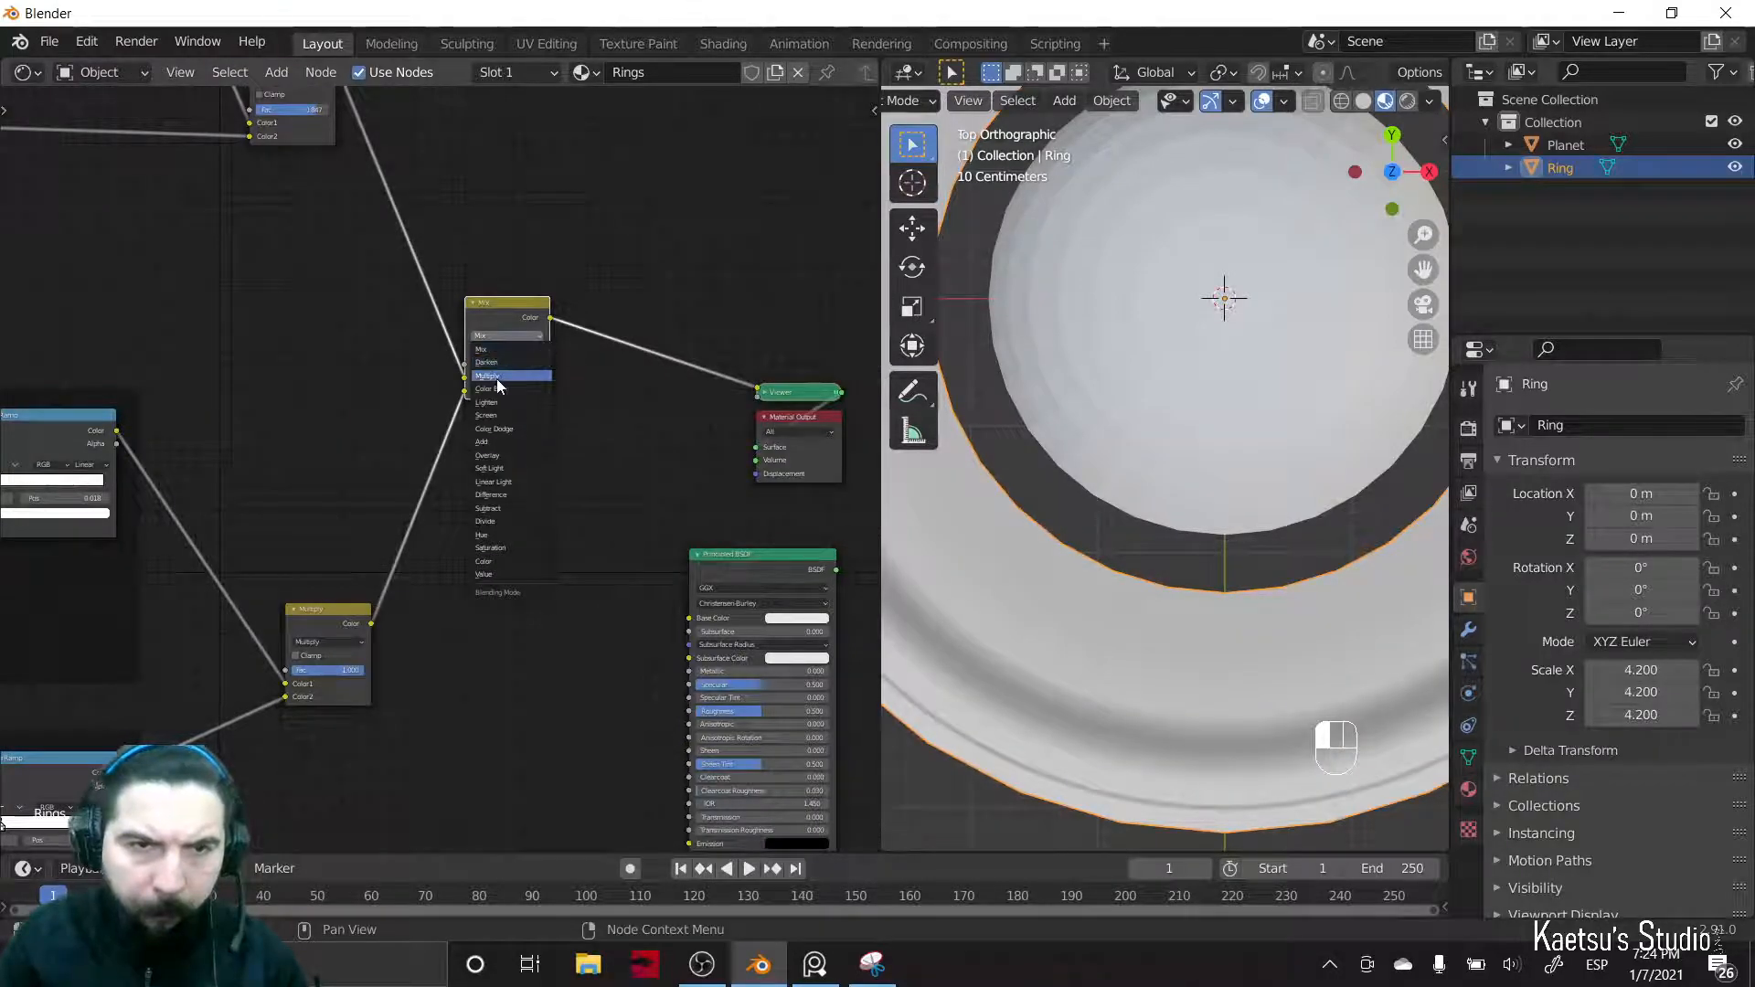
click(496, 379)
scroll(607, 498, down, 2)
scroll(1058, 498, down, 2)
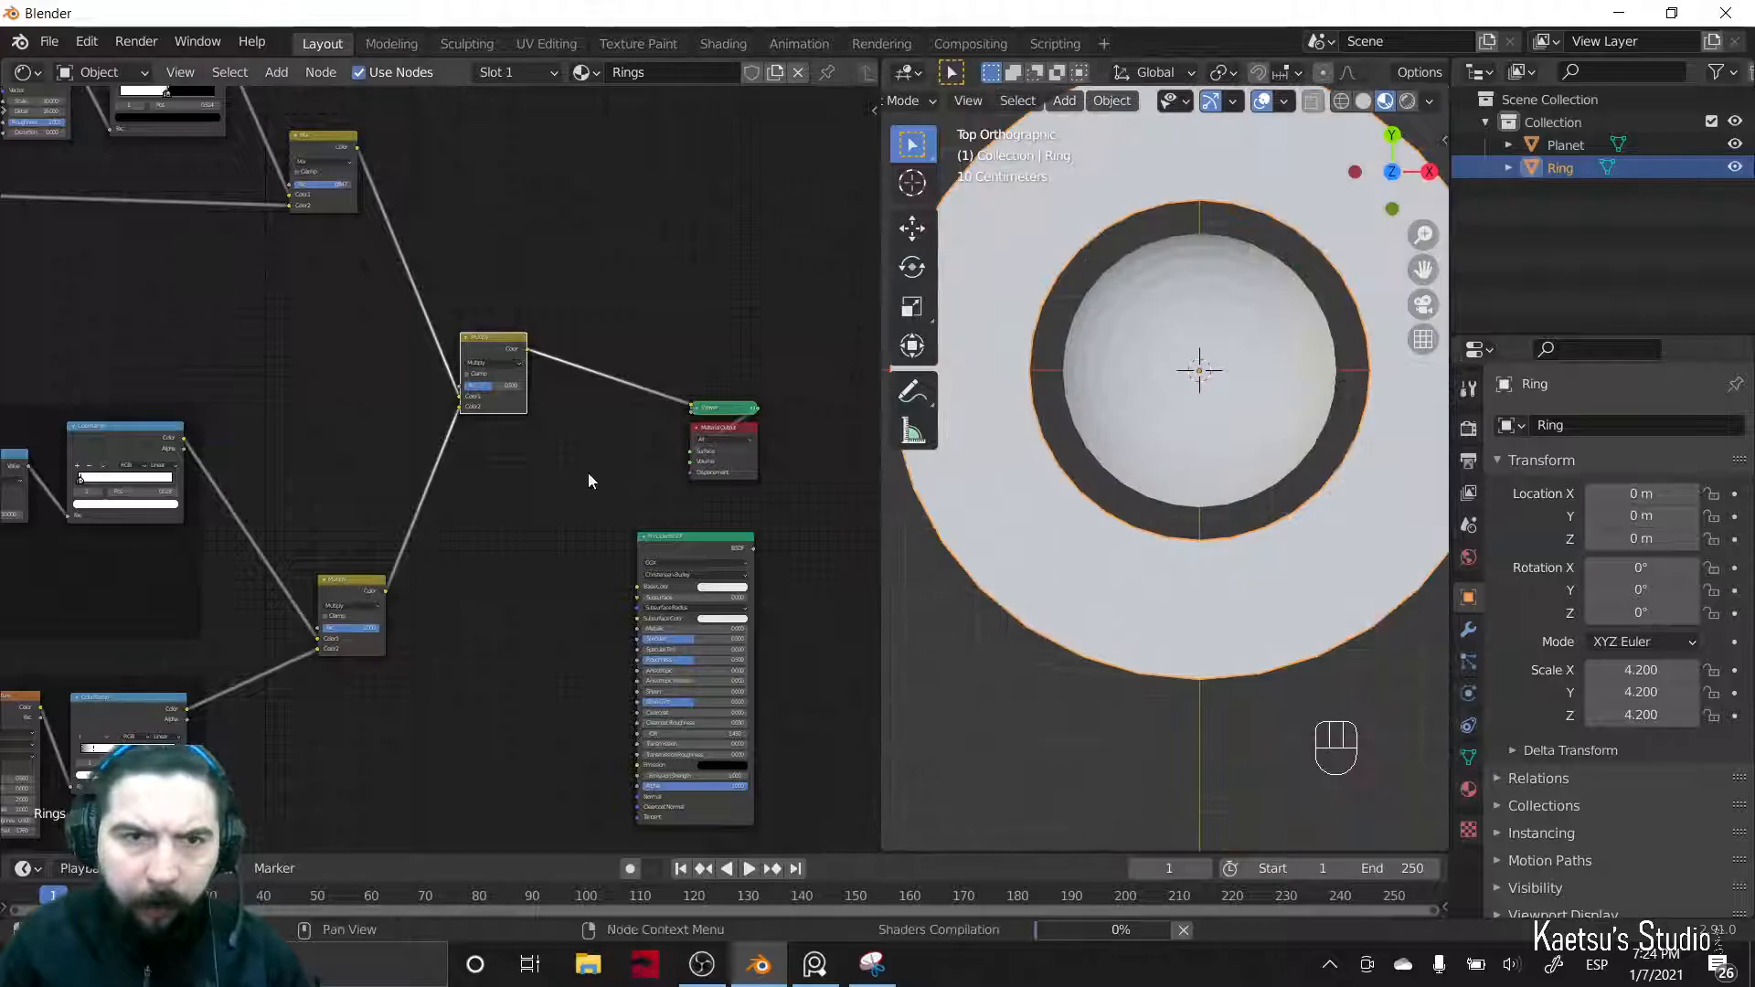
middle_drag(542, 435, 485, 477)
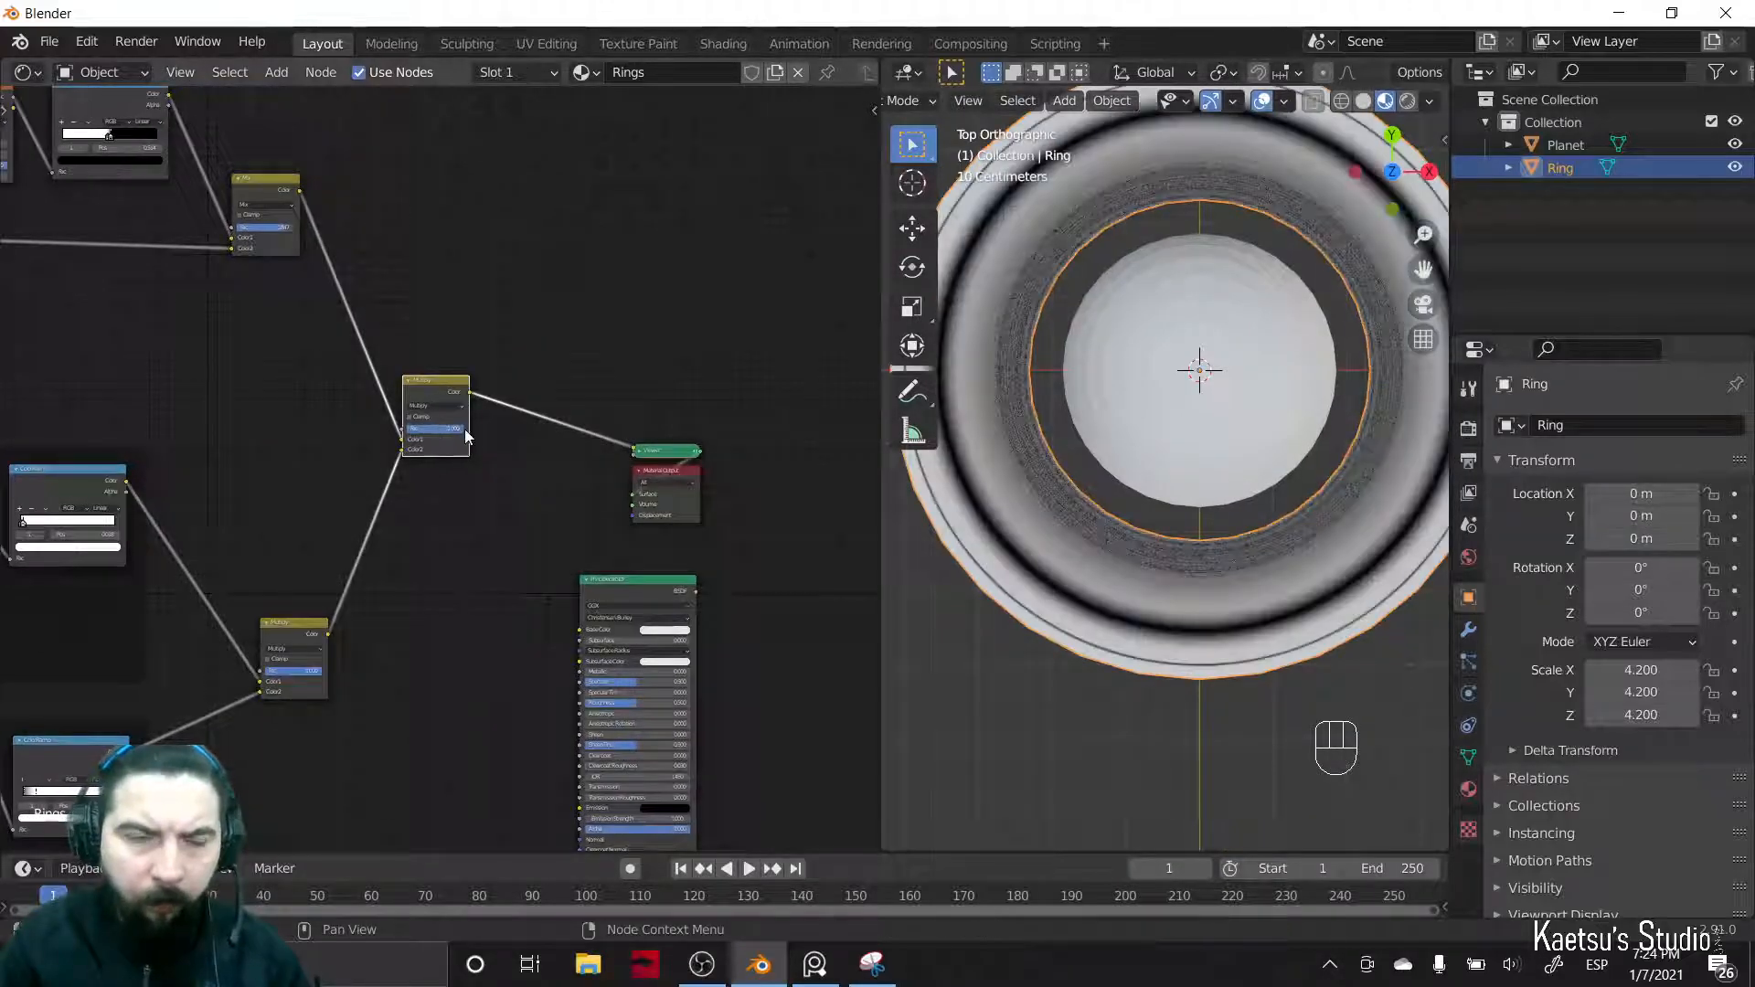
shift+middle_drag(1089, 530, 1176, 535)
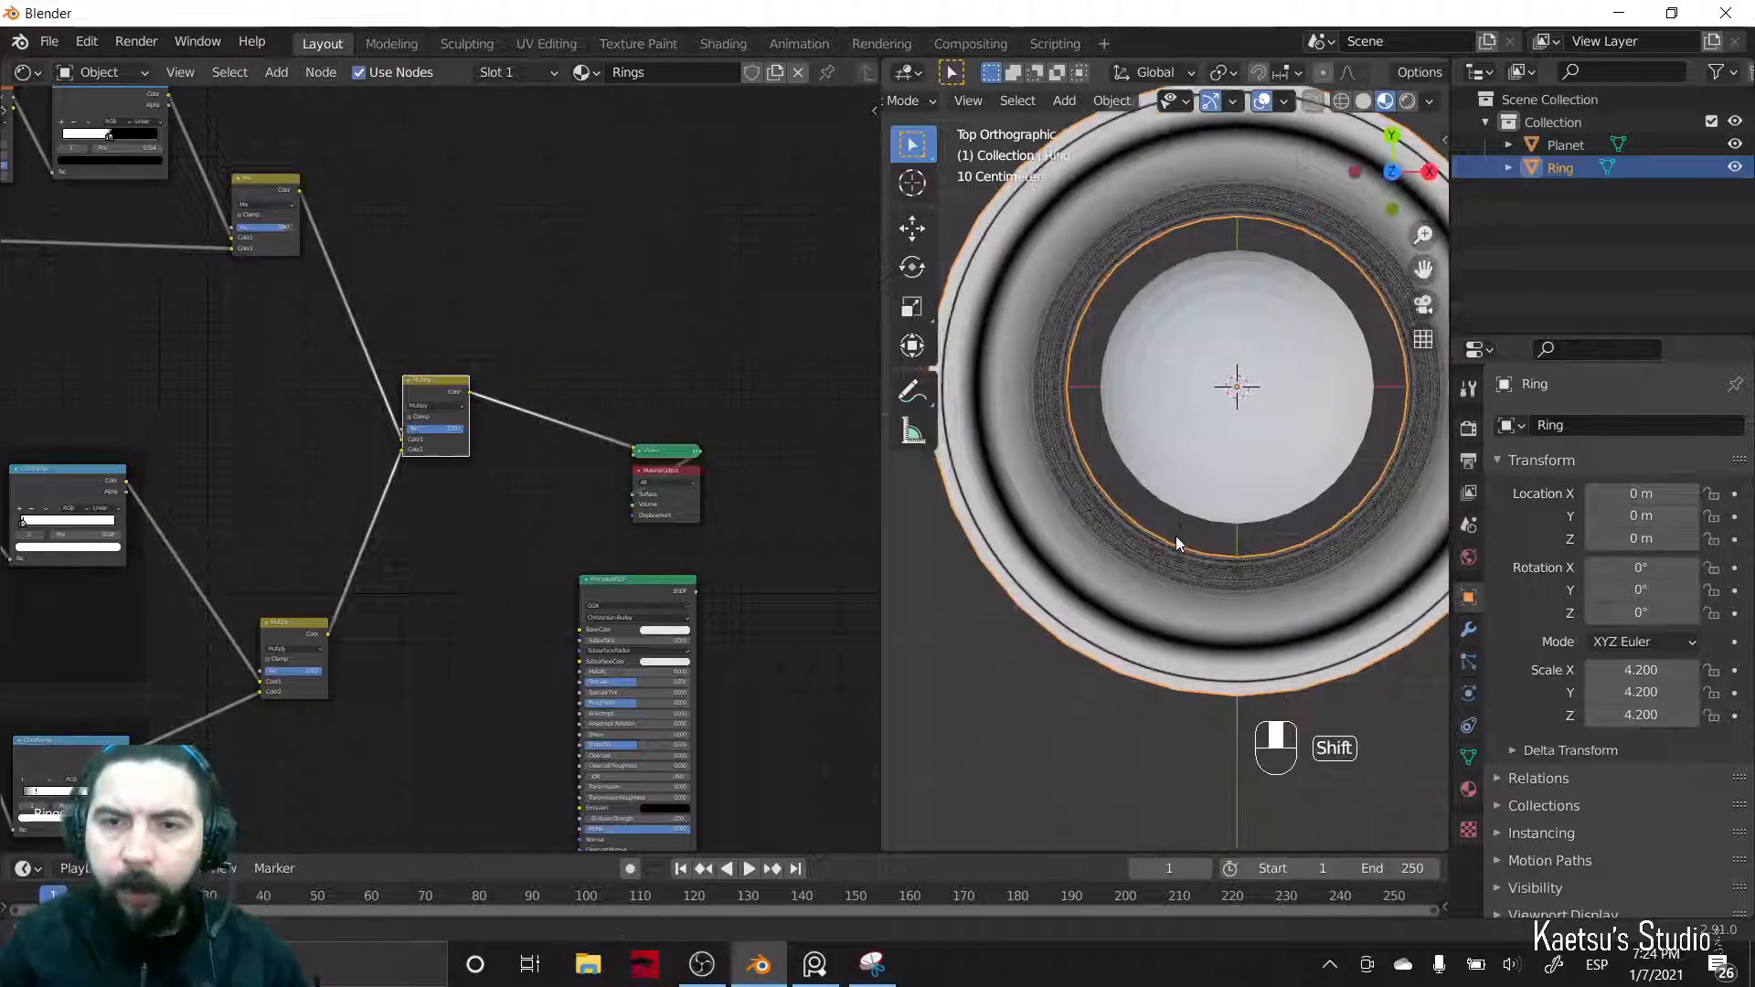
- Compare the ring's bands and inner lines with the Saturn reference image
key(alt+Tab)
key(alt+Tab)
key(alt+Tab)
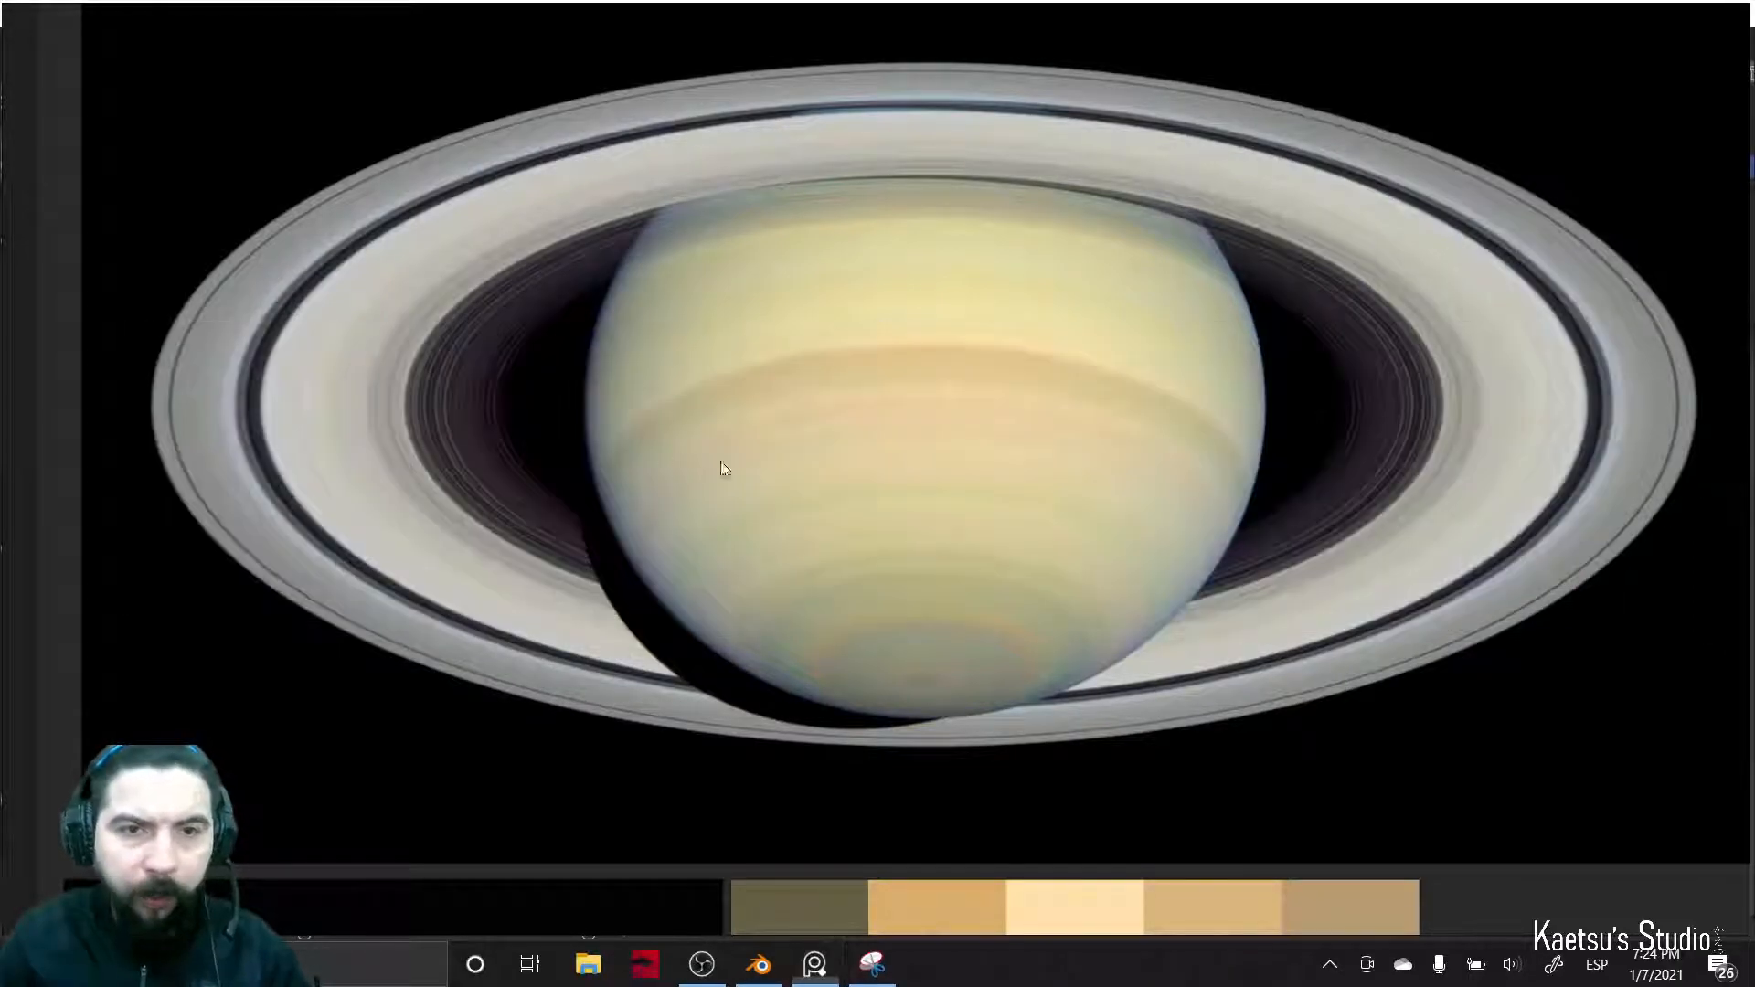
key(alt+Tab)
key(alt+Tab)
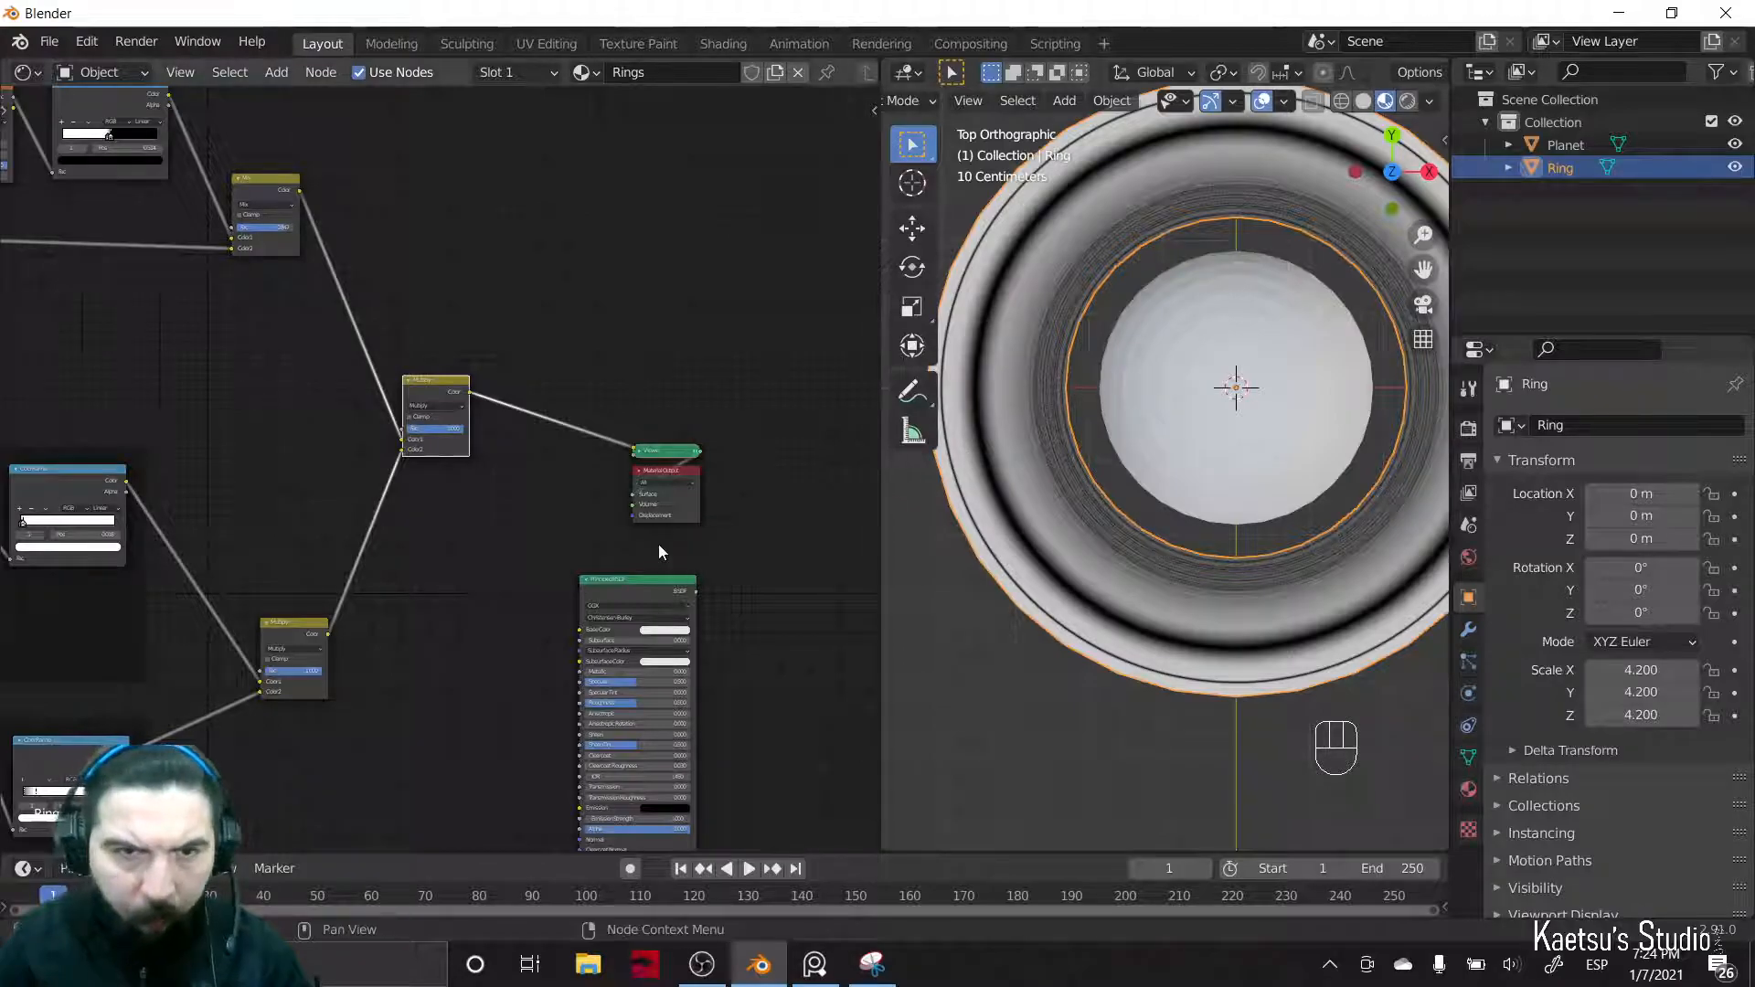
scroll(662, 545, down, 1)
key(alt+Tab)
key(alt+Tab)
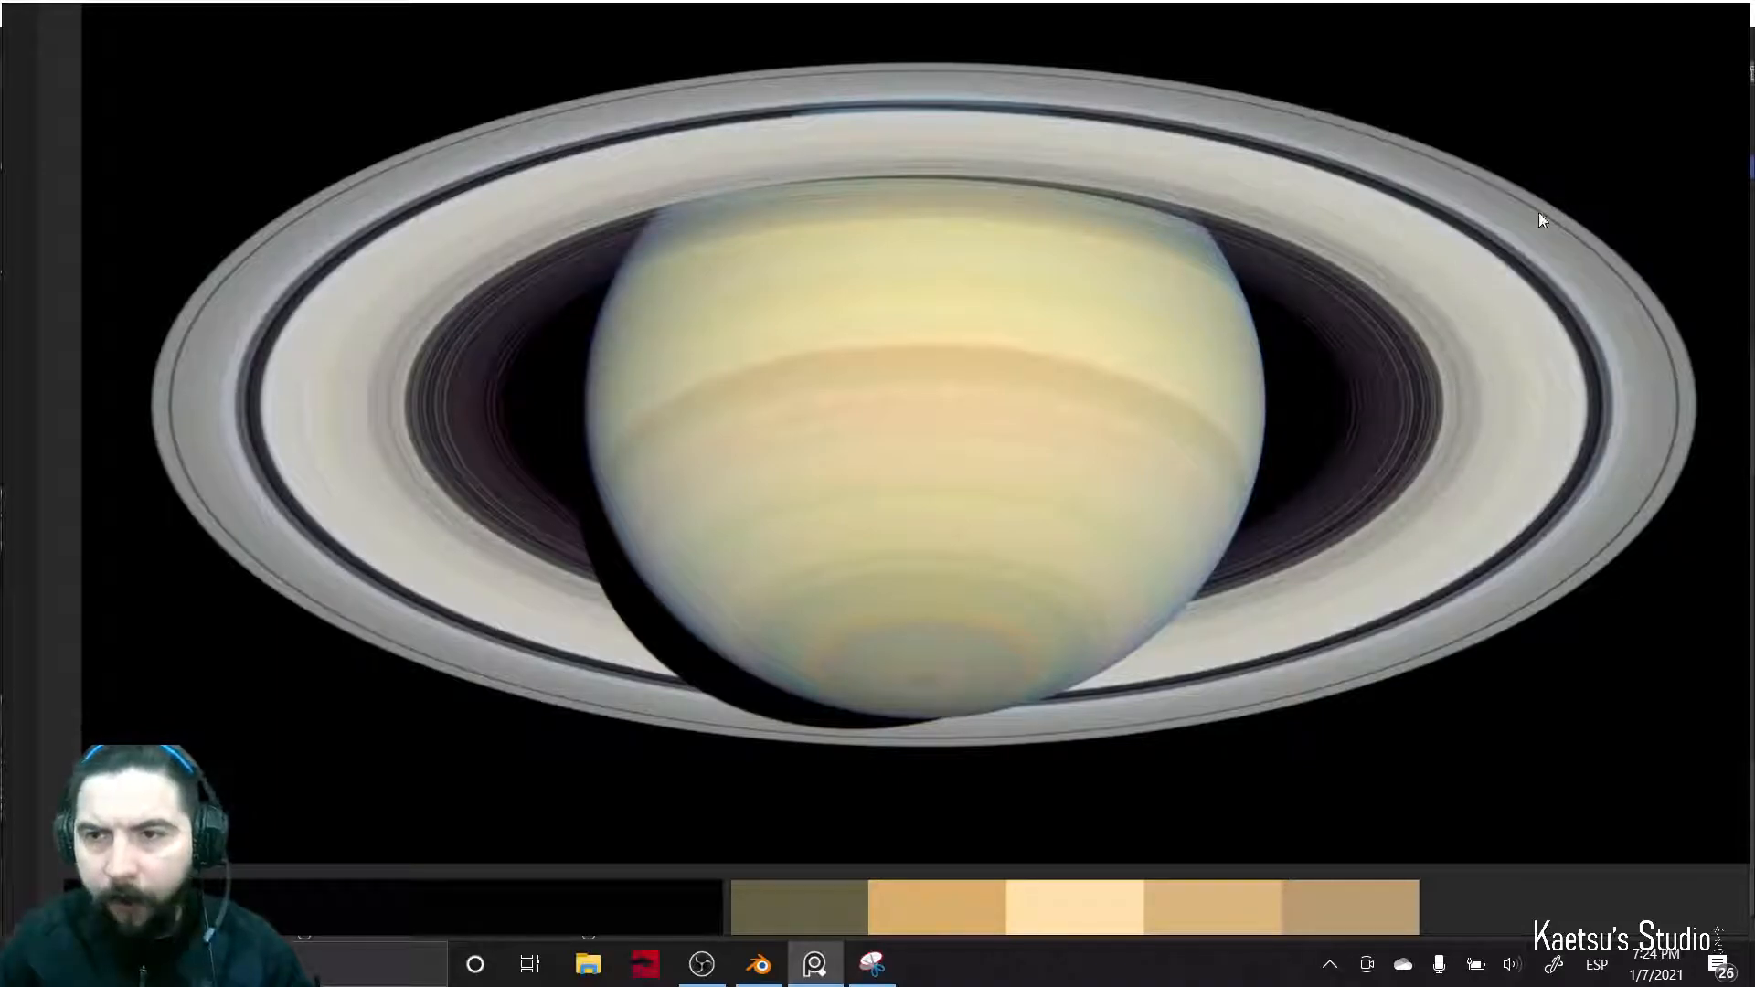
key(alt+Tab)
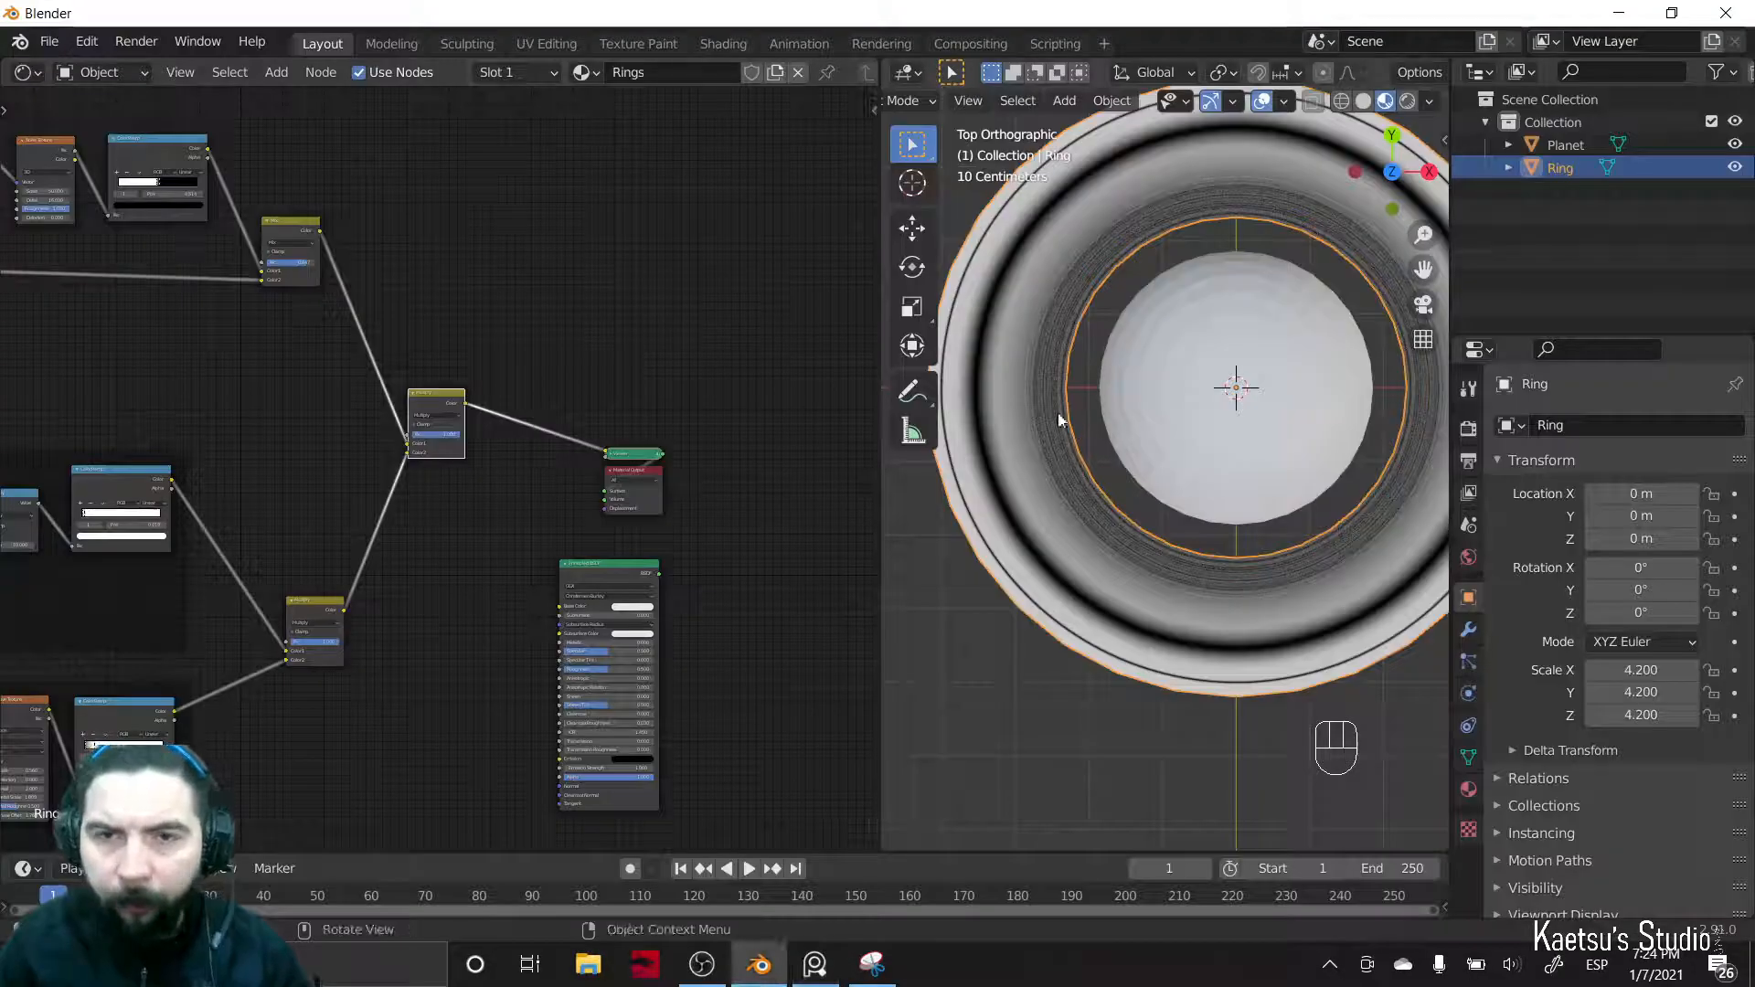
- Move the Principled BSDF away from the mixing nodes and shift the inner-line node group upward
drag(595, 575, 836, 642)
middle_drag(514, 572, 308, 495)
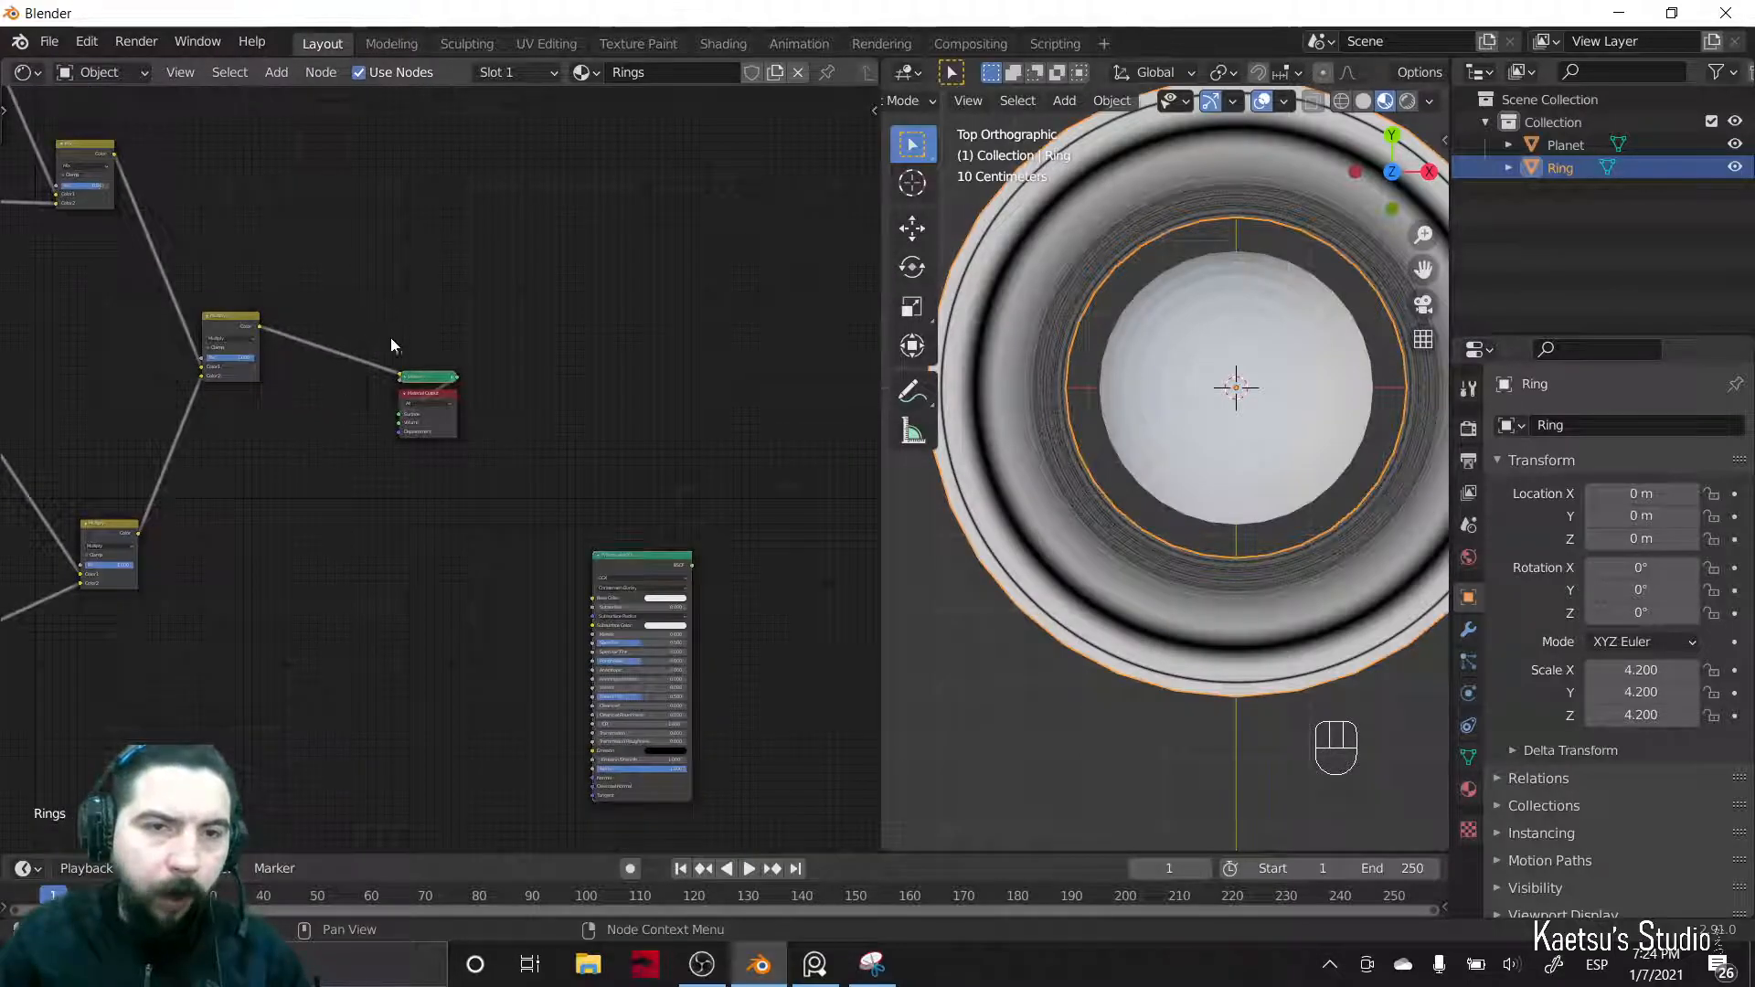
scroll(353, 544, down, 2)
middle_drag(146, 377, 742, 462)
drag(184, 197, 678, 469)
drag(620, 260, 585, 177)
- Add a Frame node, enclose the Mapping, Gradient, Noise and ColorRamp nodes of the inner lines in it, and reposition it
key(shift+a)
text(frame)
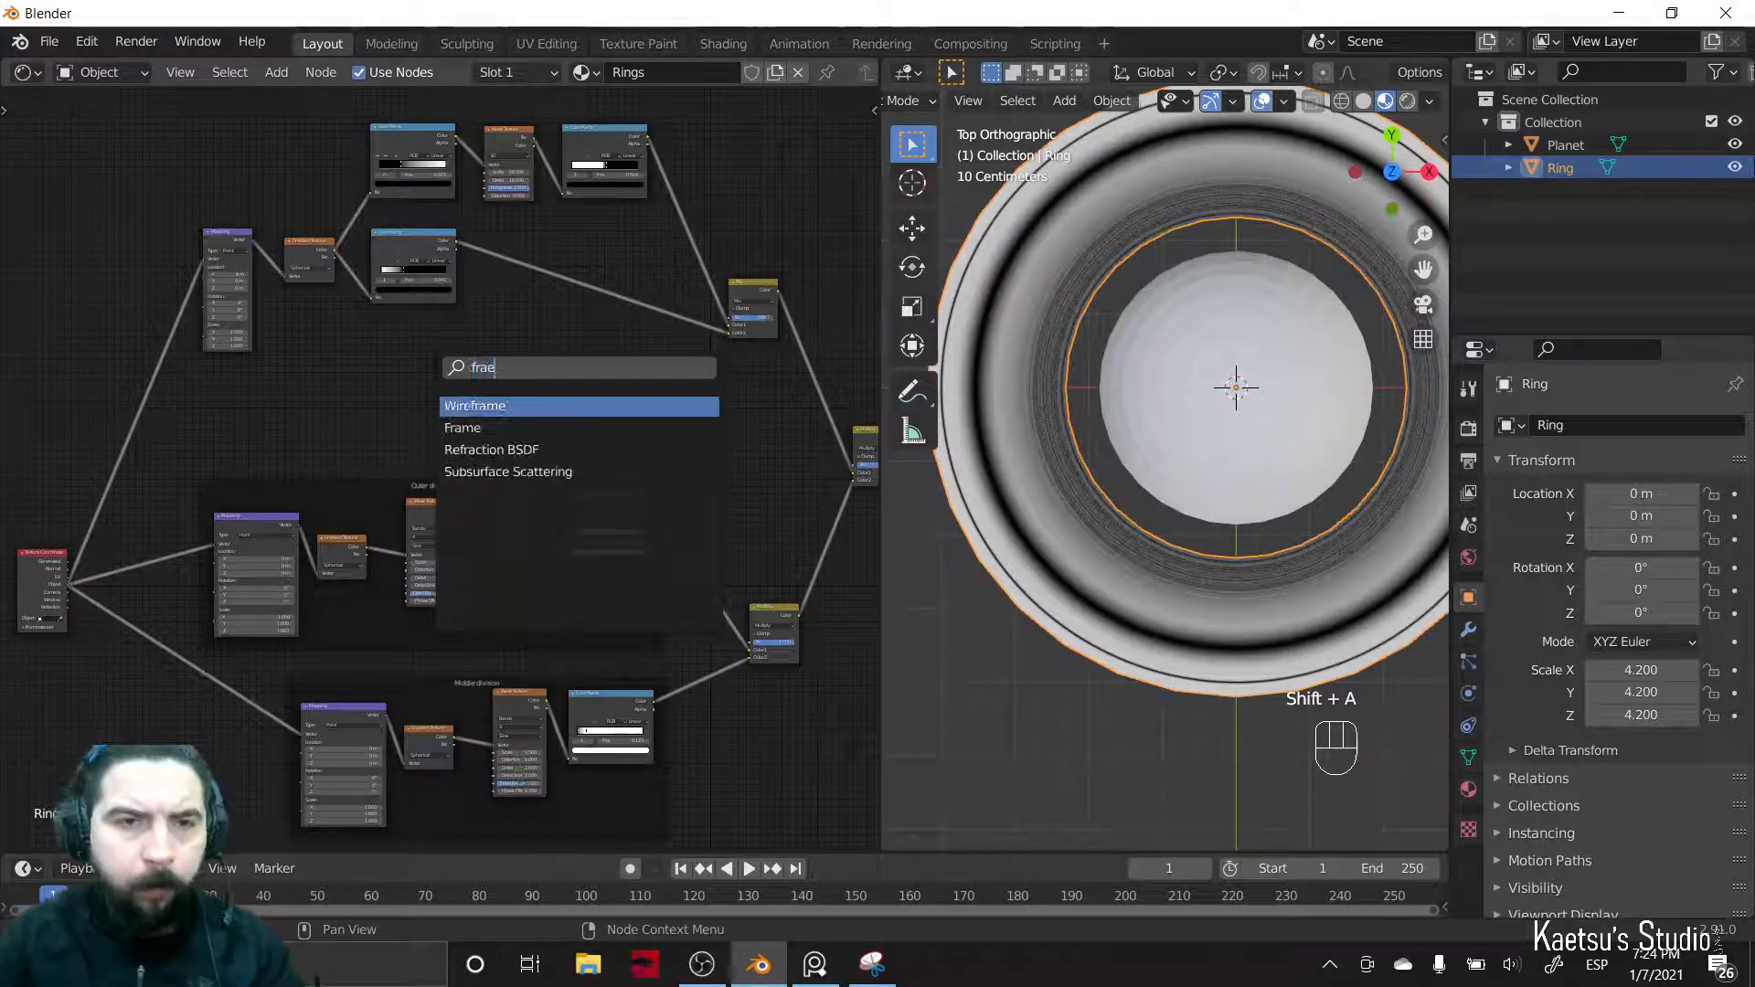
key(Return)
click(433, 366)
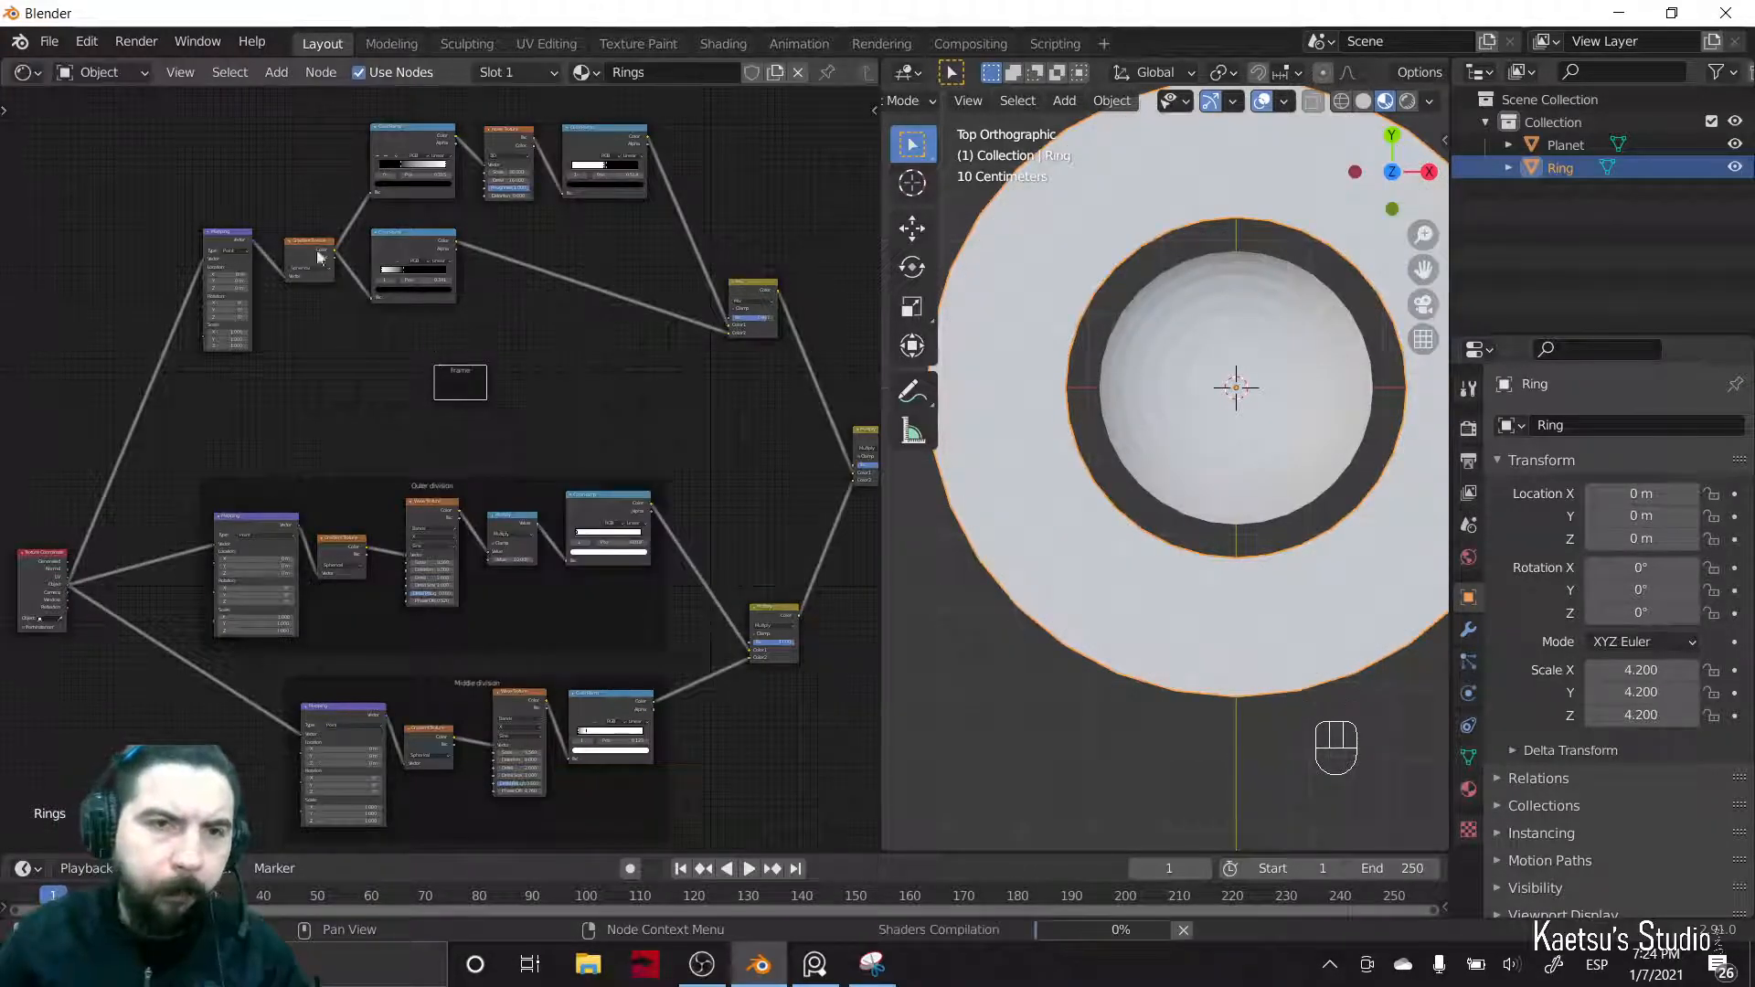
drag(190, 88, 621, 299)
drag(389, 249, 451, 363)
drag(327, 227, 282, 158)
- Label the new frame "Inner Structure"
key(F2)
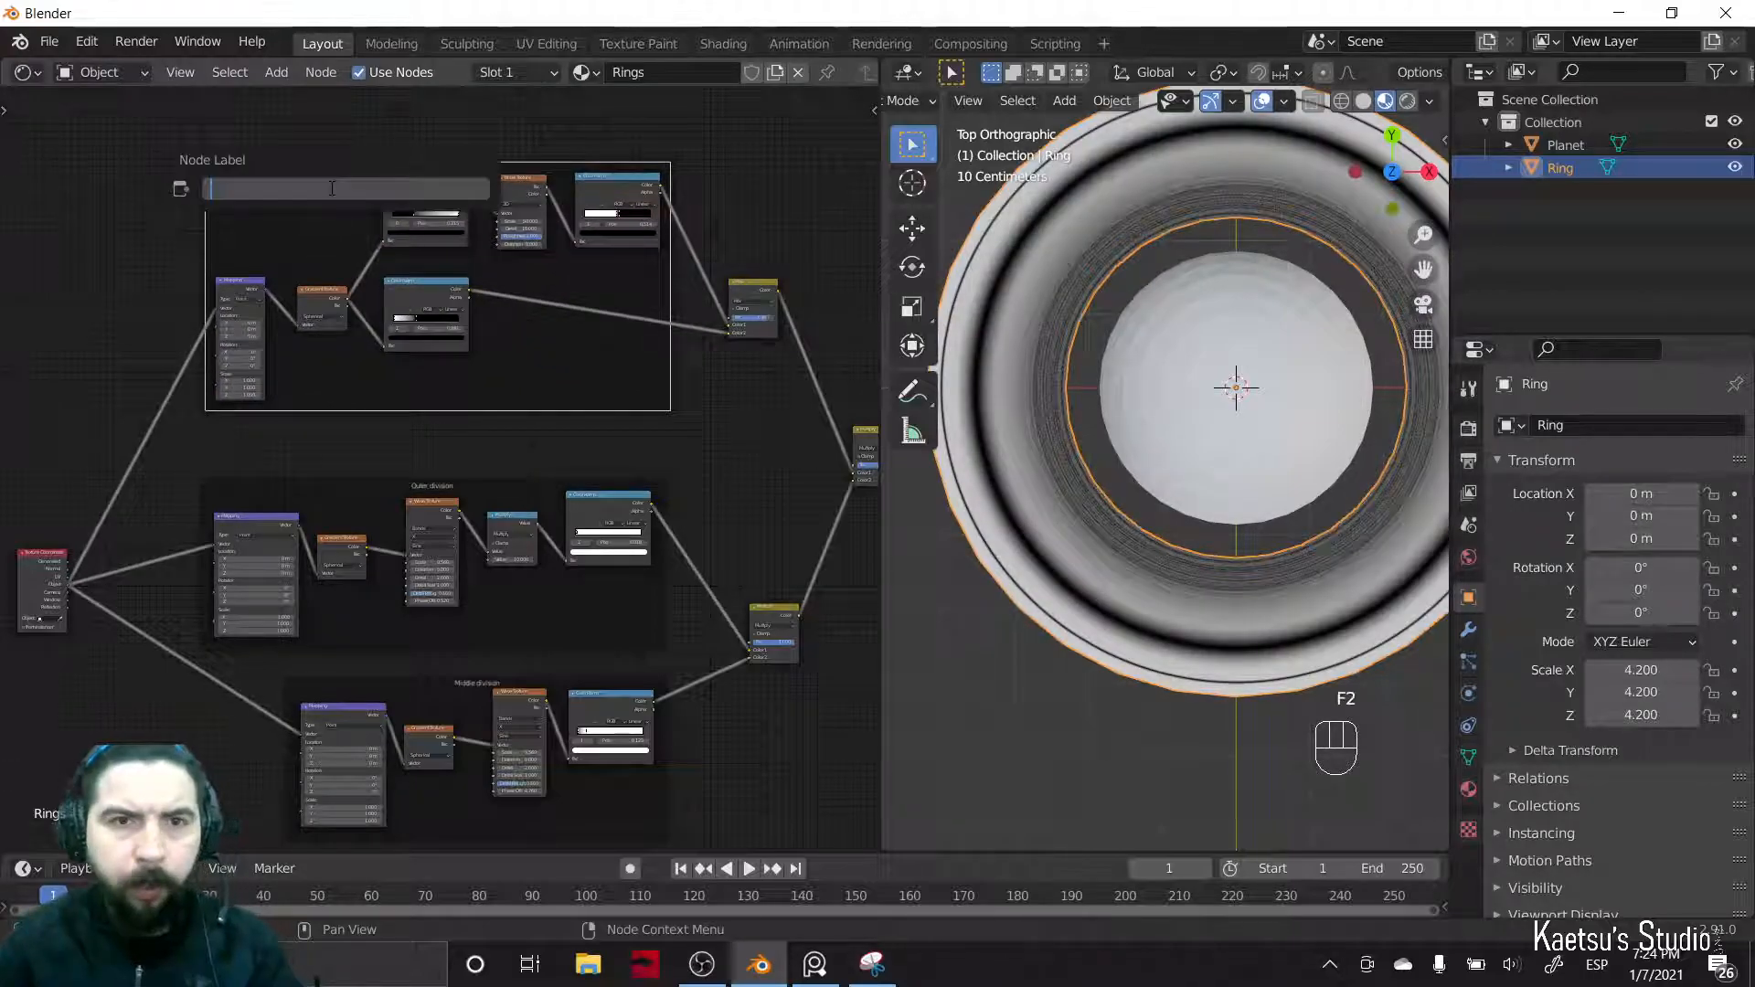
text(Inner S)
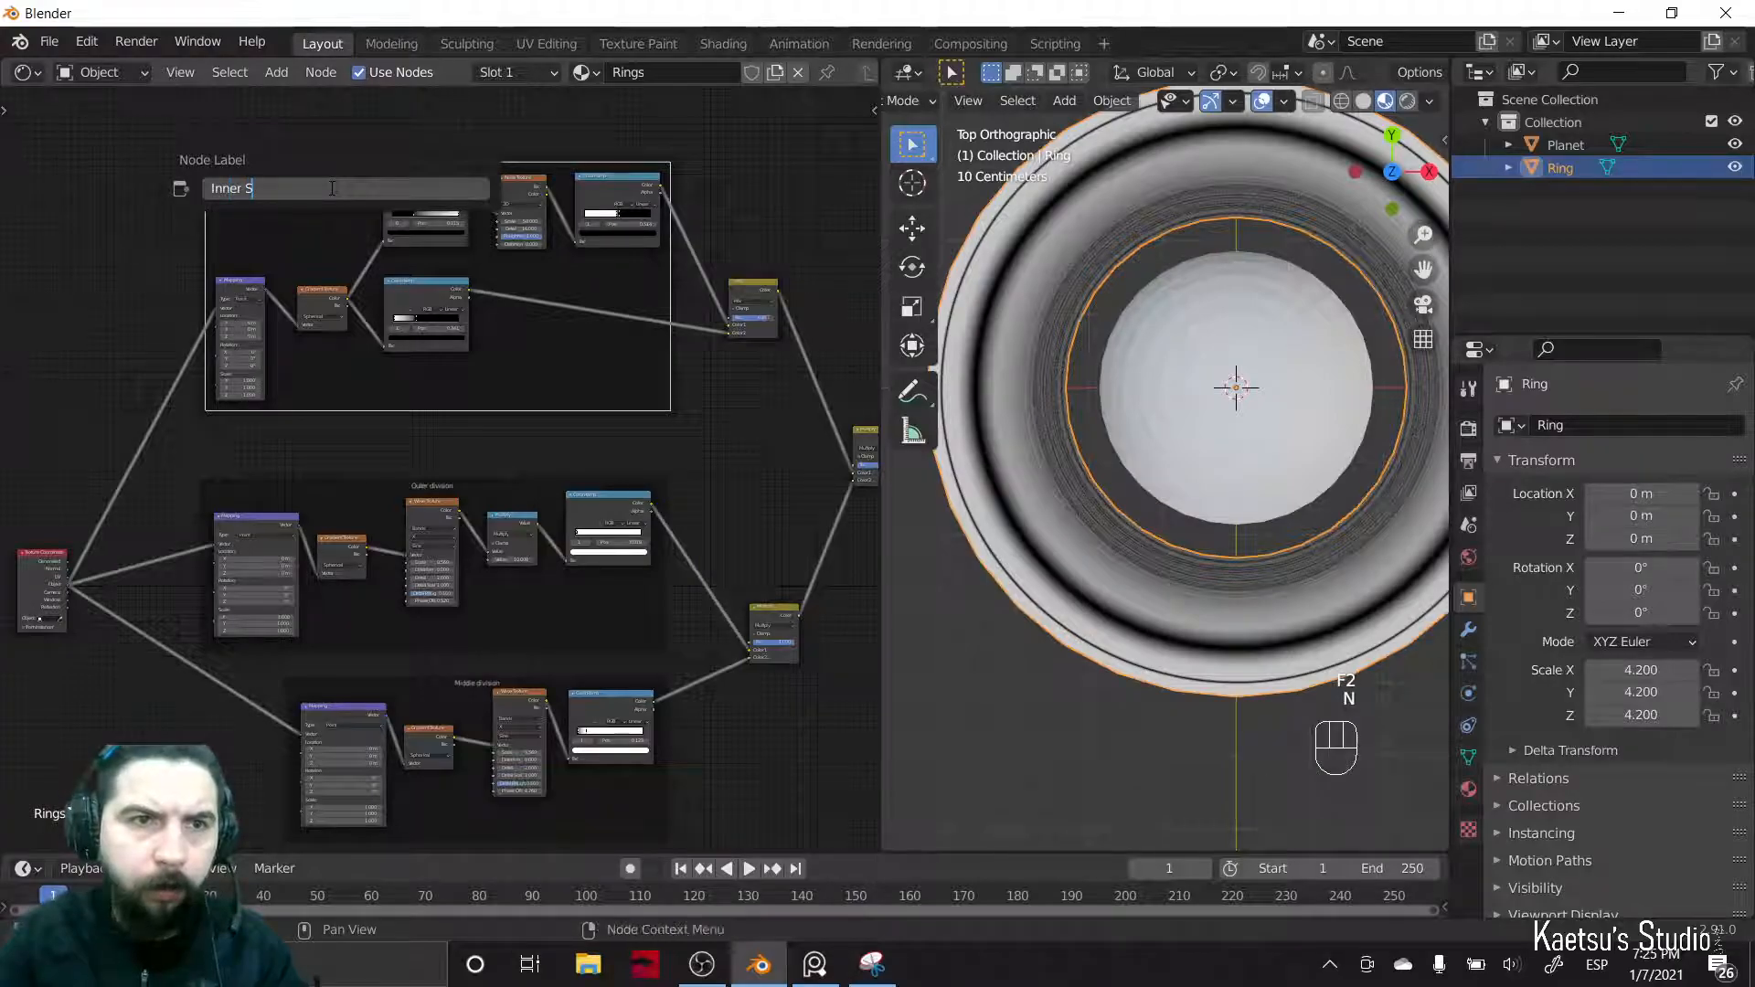
text(tructure)
key(Return)
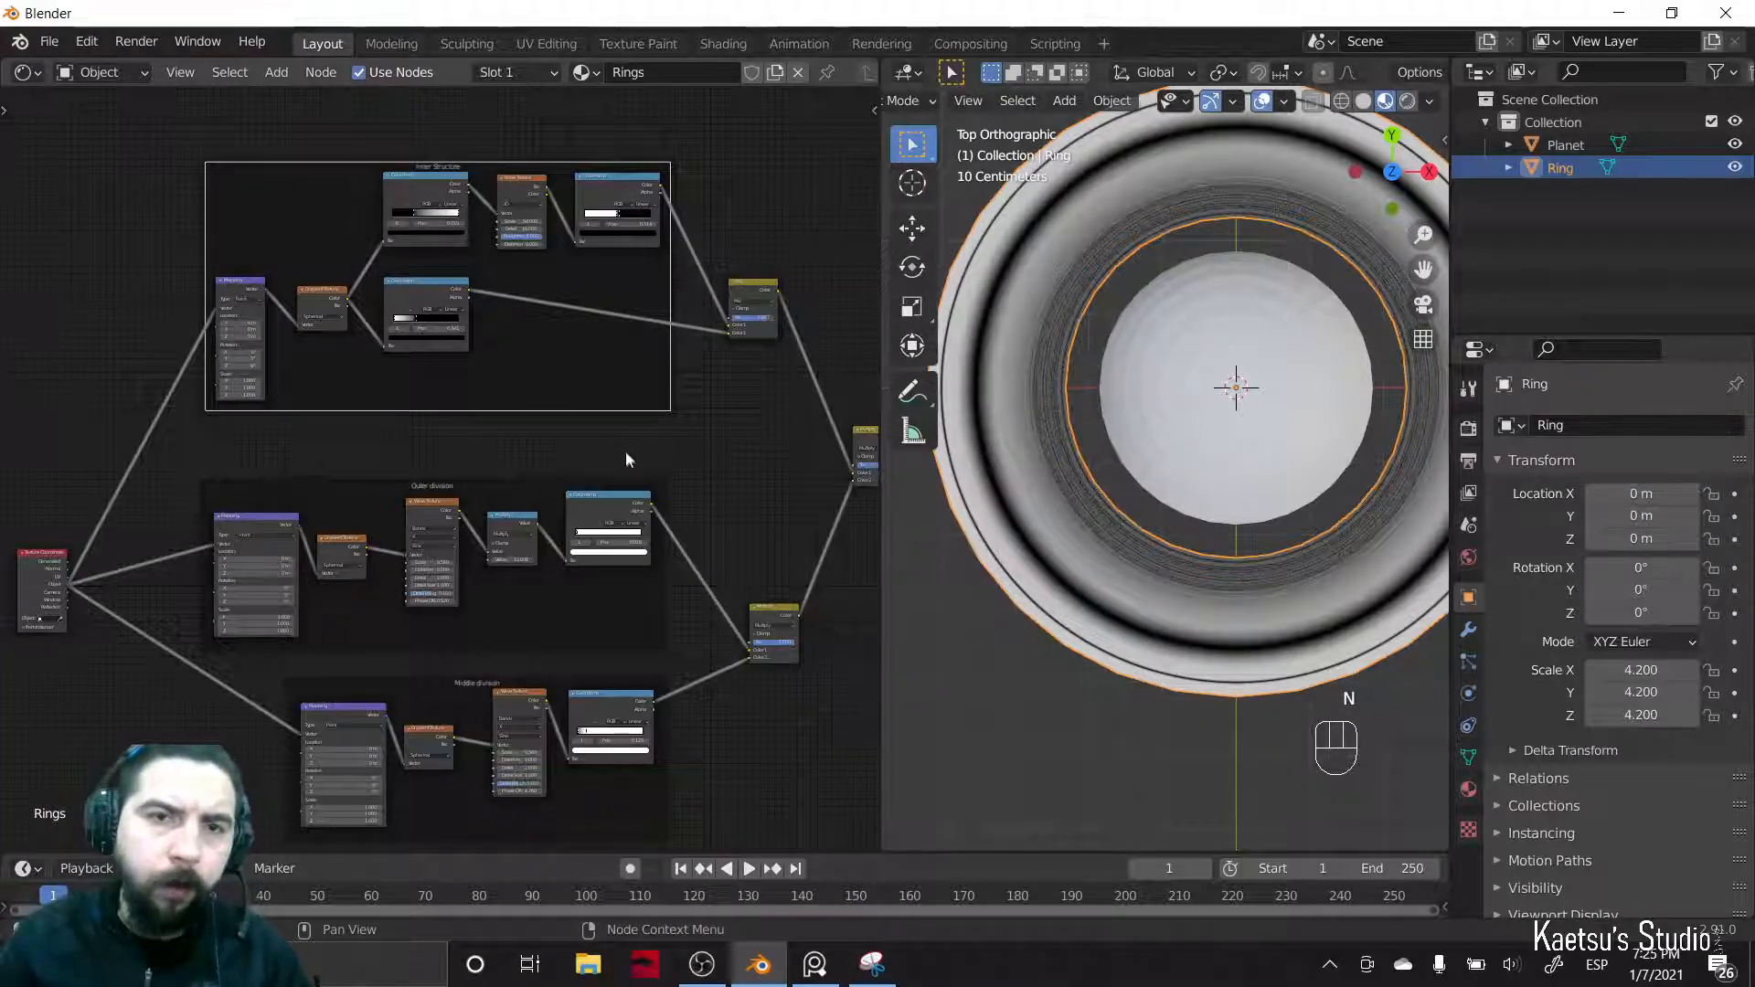
- Move the final Multiply node, Viewer, Material Output and Principled BSDF further right to free up space
scroll(640, 457, down, 1)
middle_drag(729, 457, 339, 311)
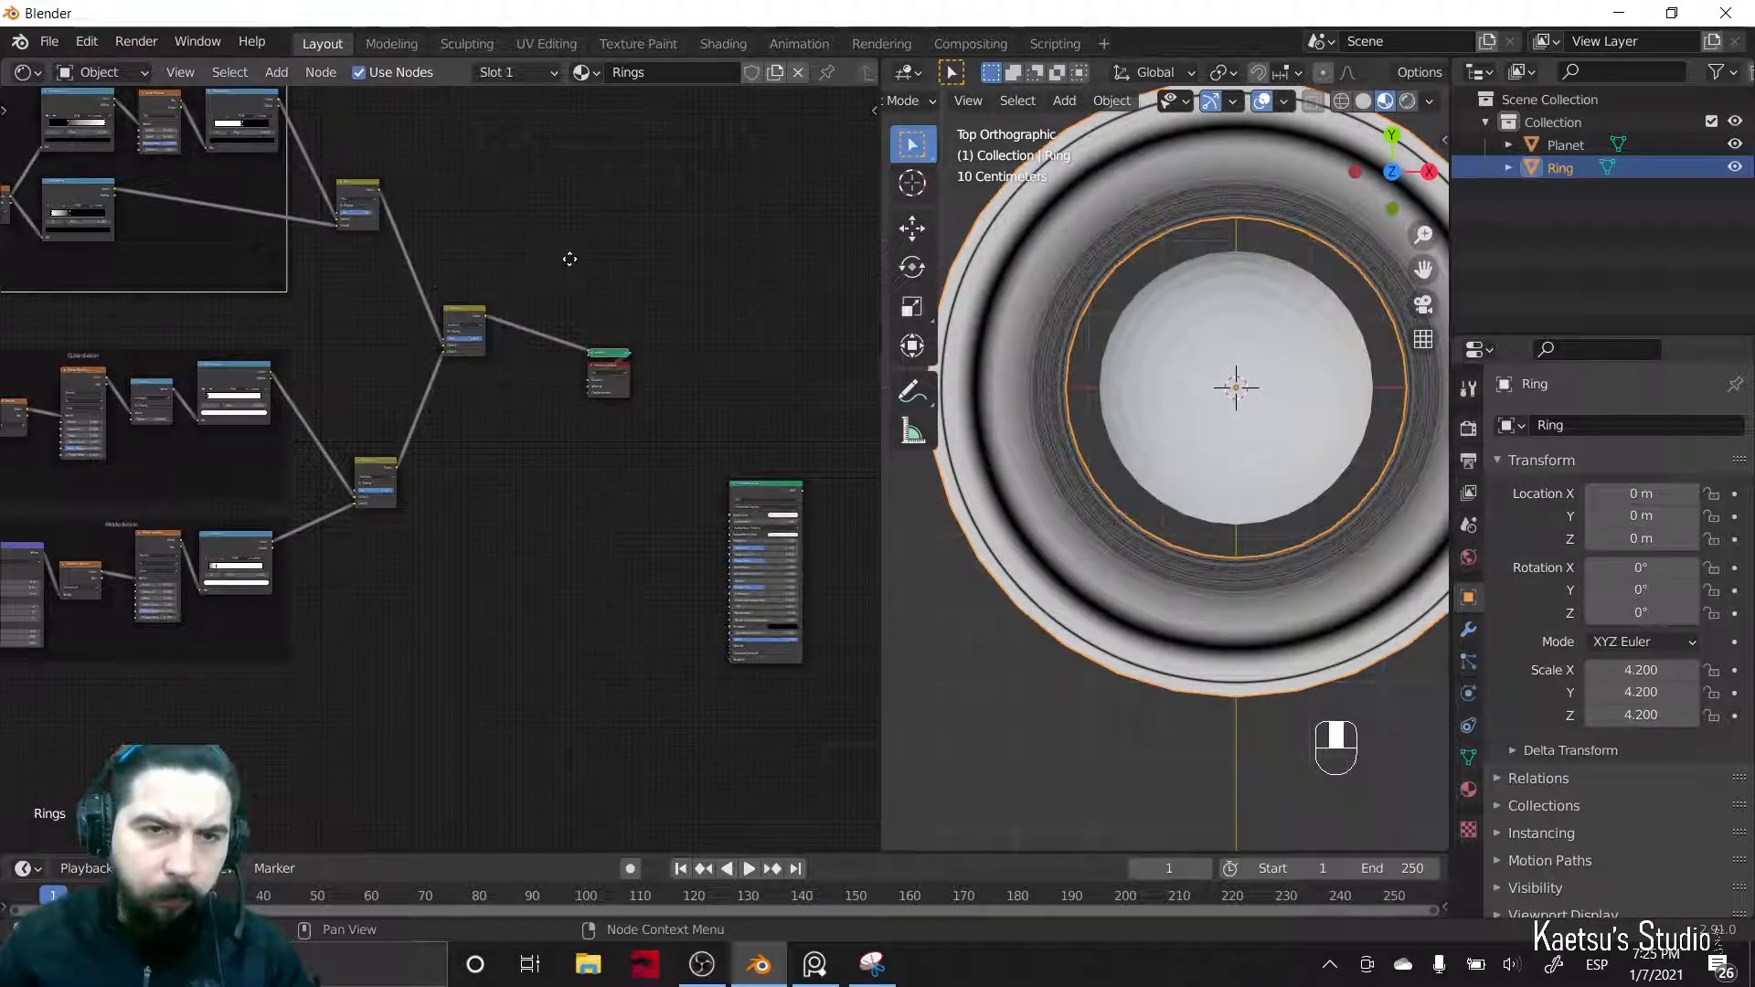
middle_drag(569, 259, 496, 311)
drag(432, 326, 658, 476)
key(g)
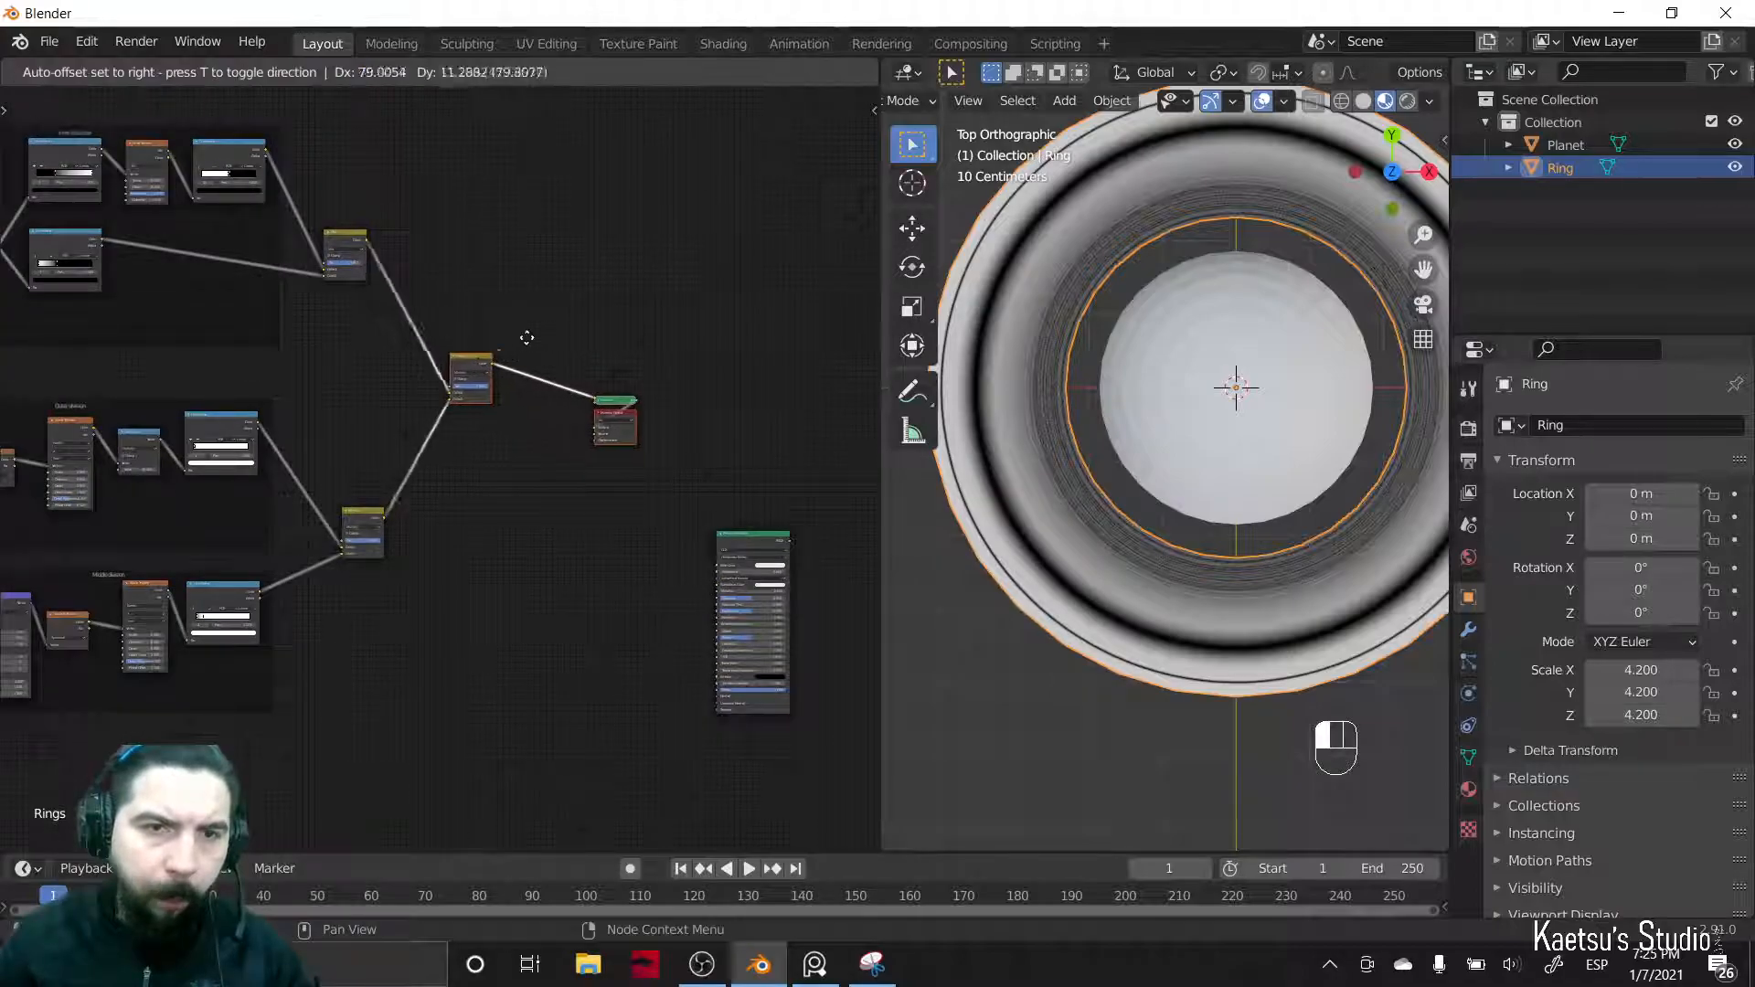
drag(518, 341, 619, 301)
middle_drag(705, 502, 573, 408)
drag(603, 443, 796, 601)
- Add a Mapping node below the Middle division frame and feed it from the Texture Coordinate's Object output
middle_drag(445, 527, 662, 375)
scroll(490, 535, down, 3)
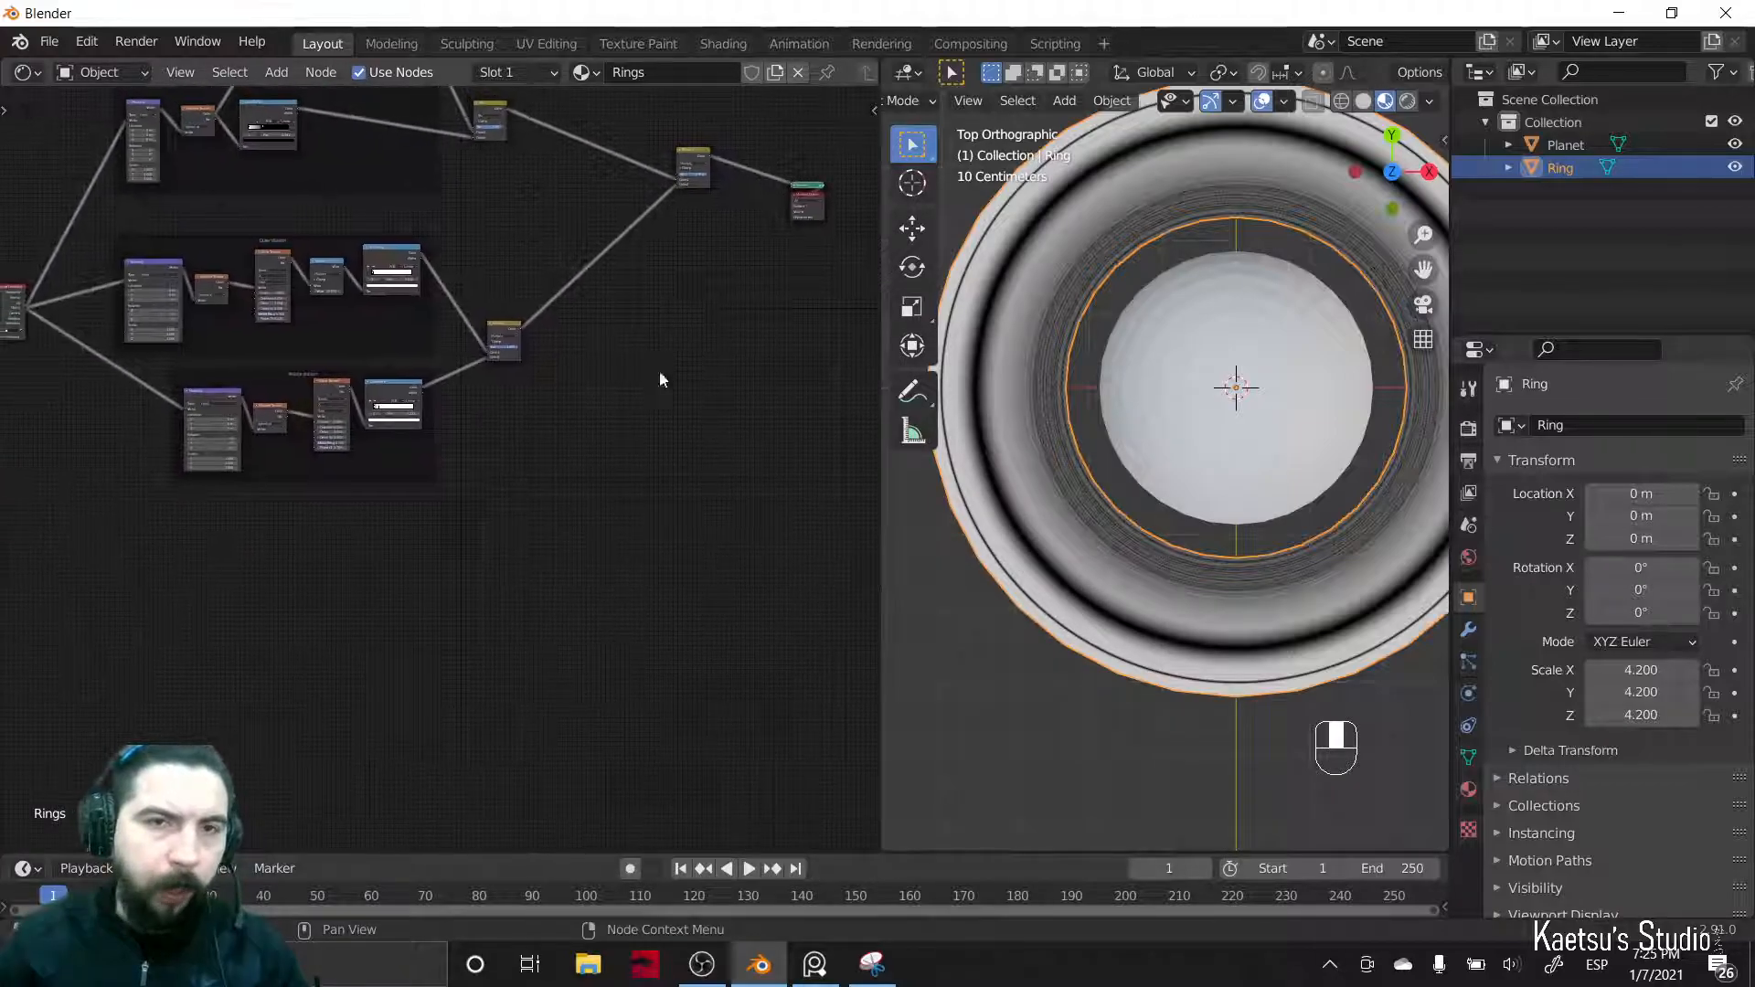
middle_drag(335, 593, 424, 513)
key(shift+a)
text(map)
key(Return)
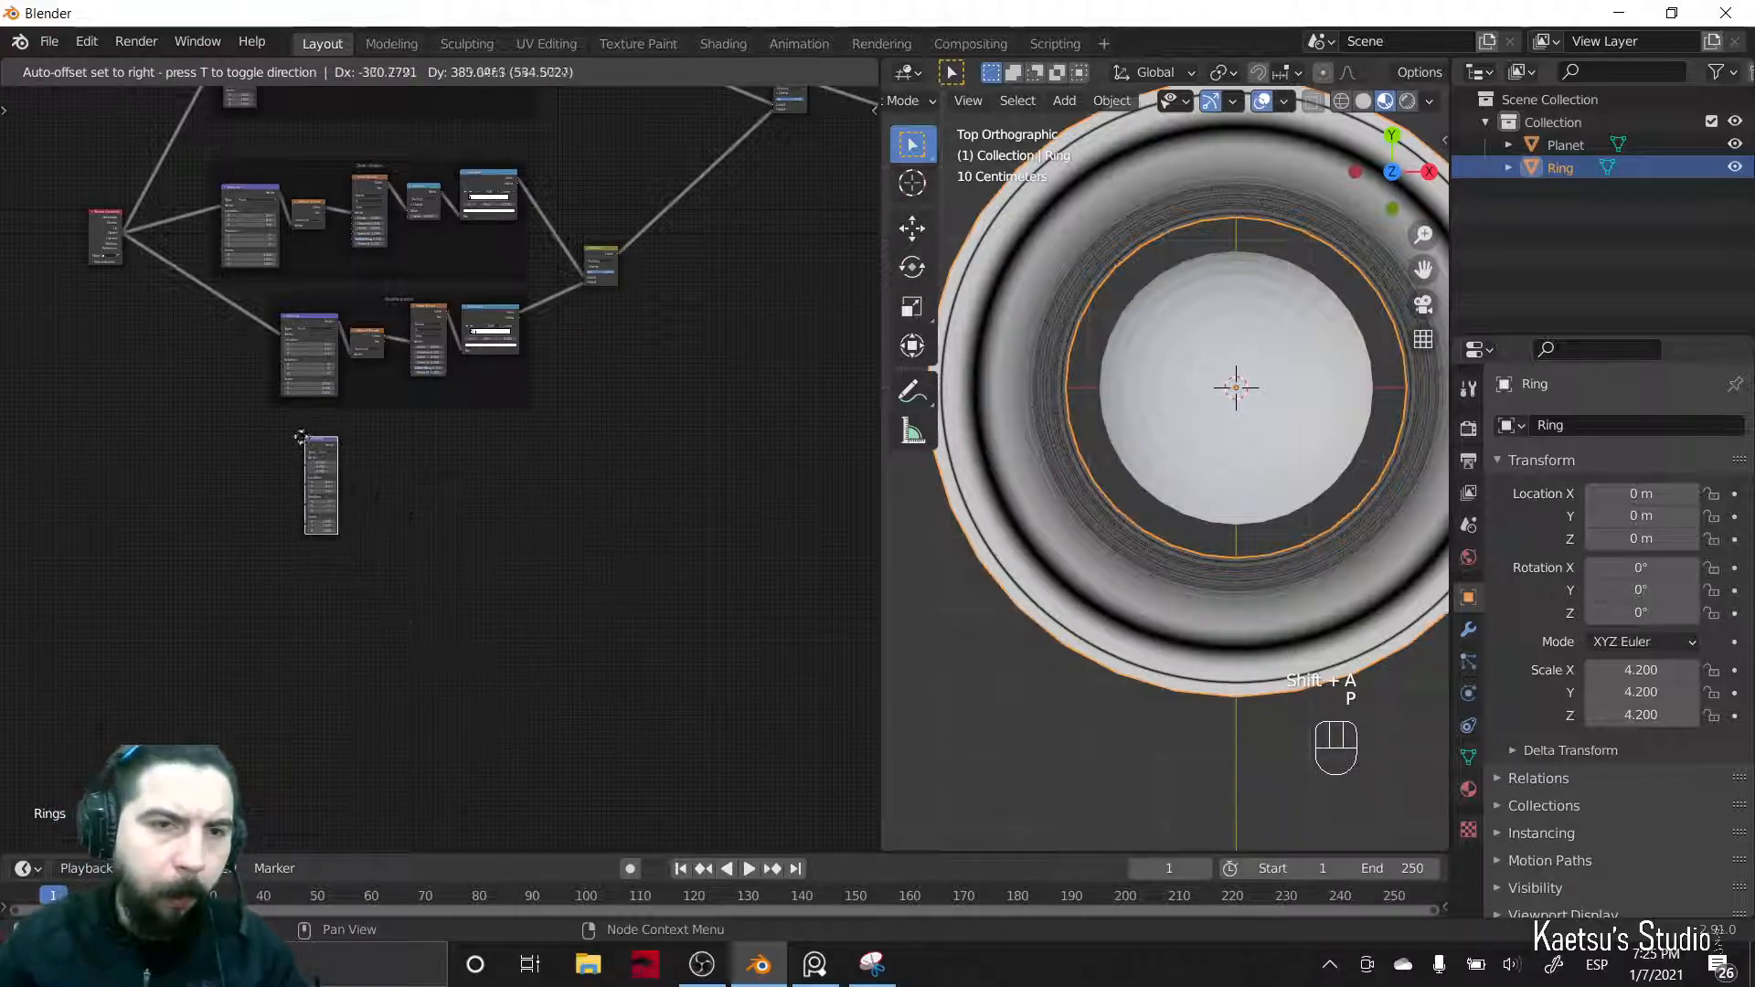
click(310, 459)
scroll(310, 459, up, 5)
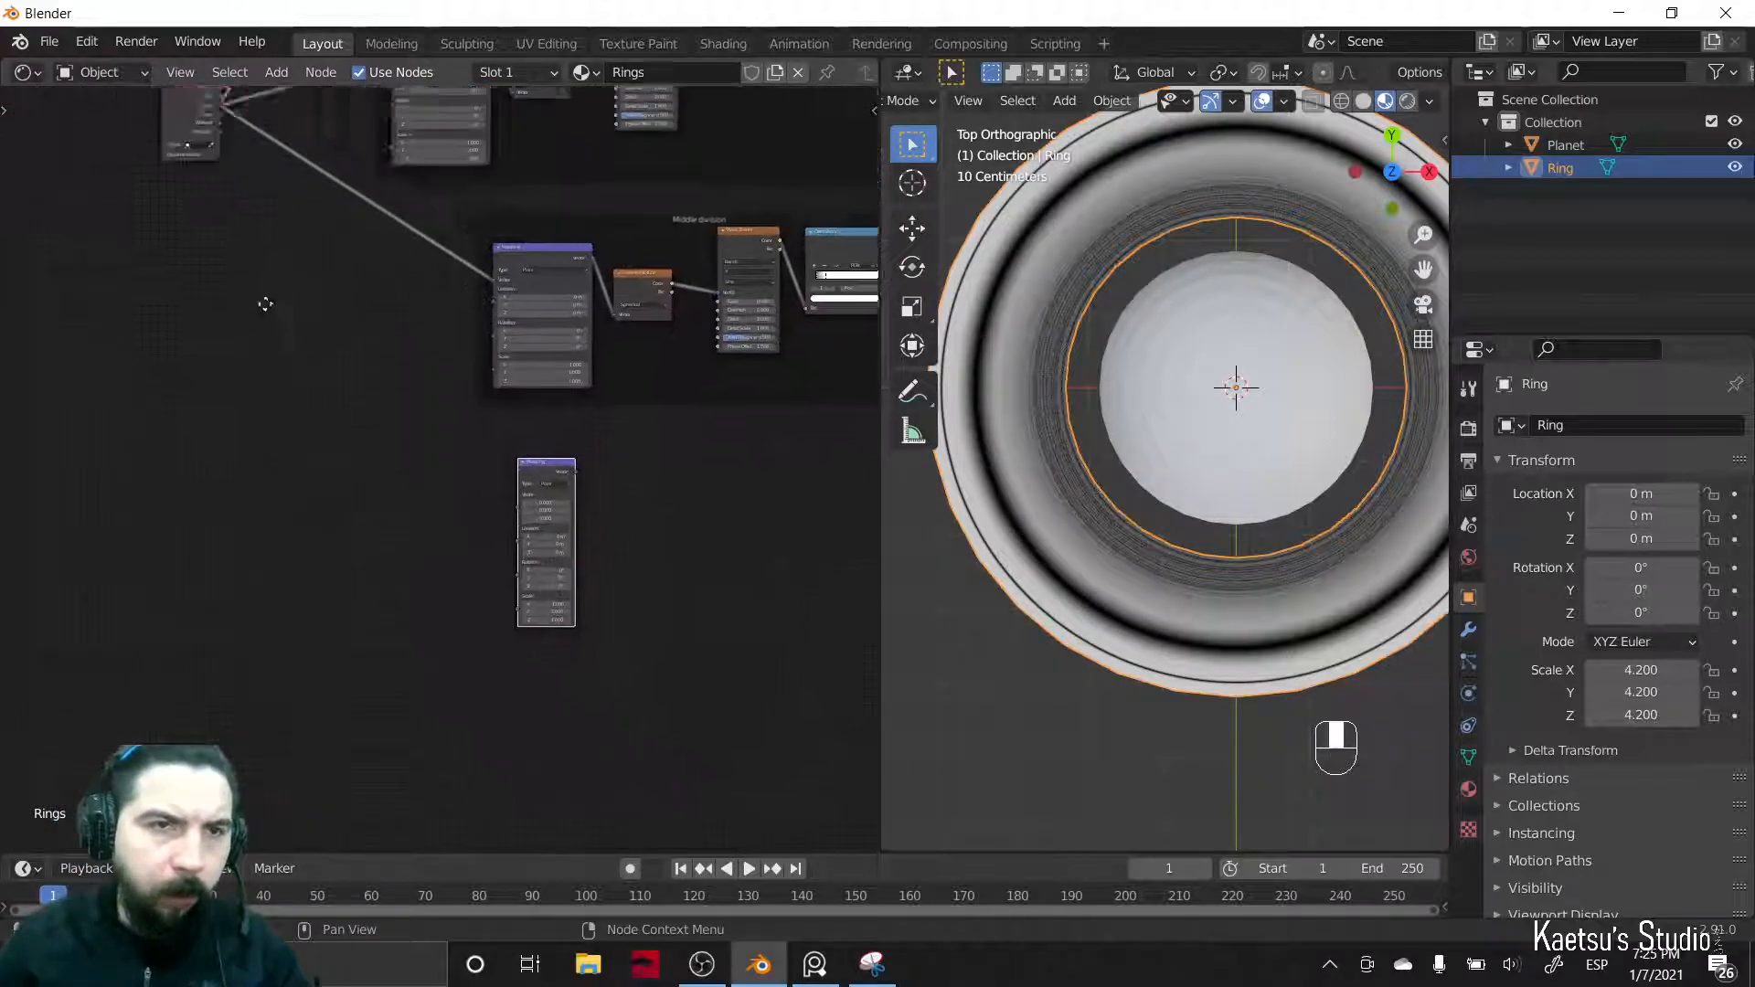
drag(275, 201, 600, 644)
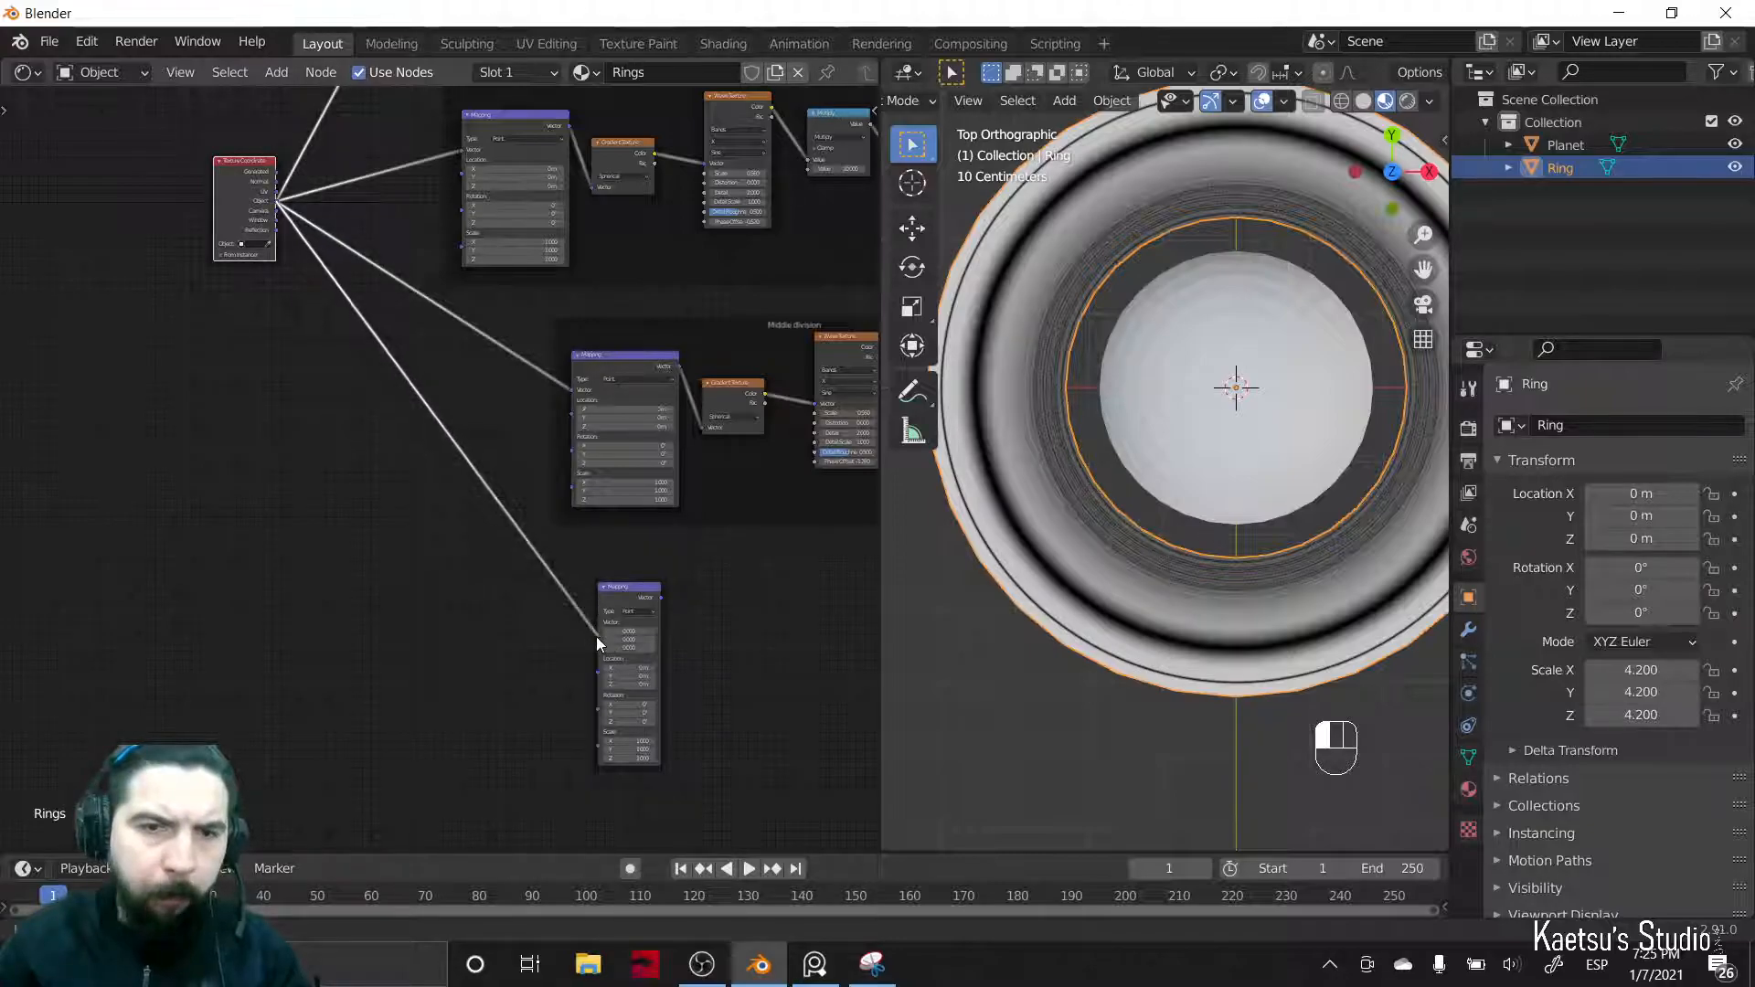
- Add a Gradient Texture after the new Mapping node, connect it to the Mapping's Vector output and set it to Spherical
middle_drag(827, 696, 501, 574)
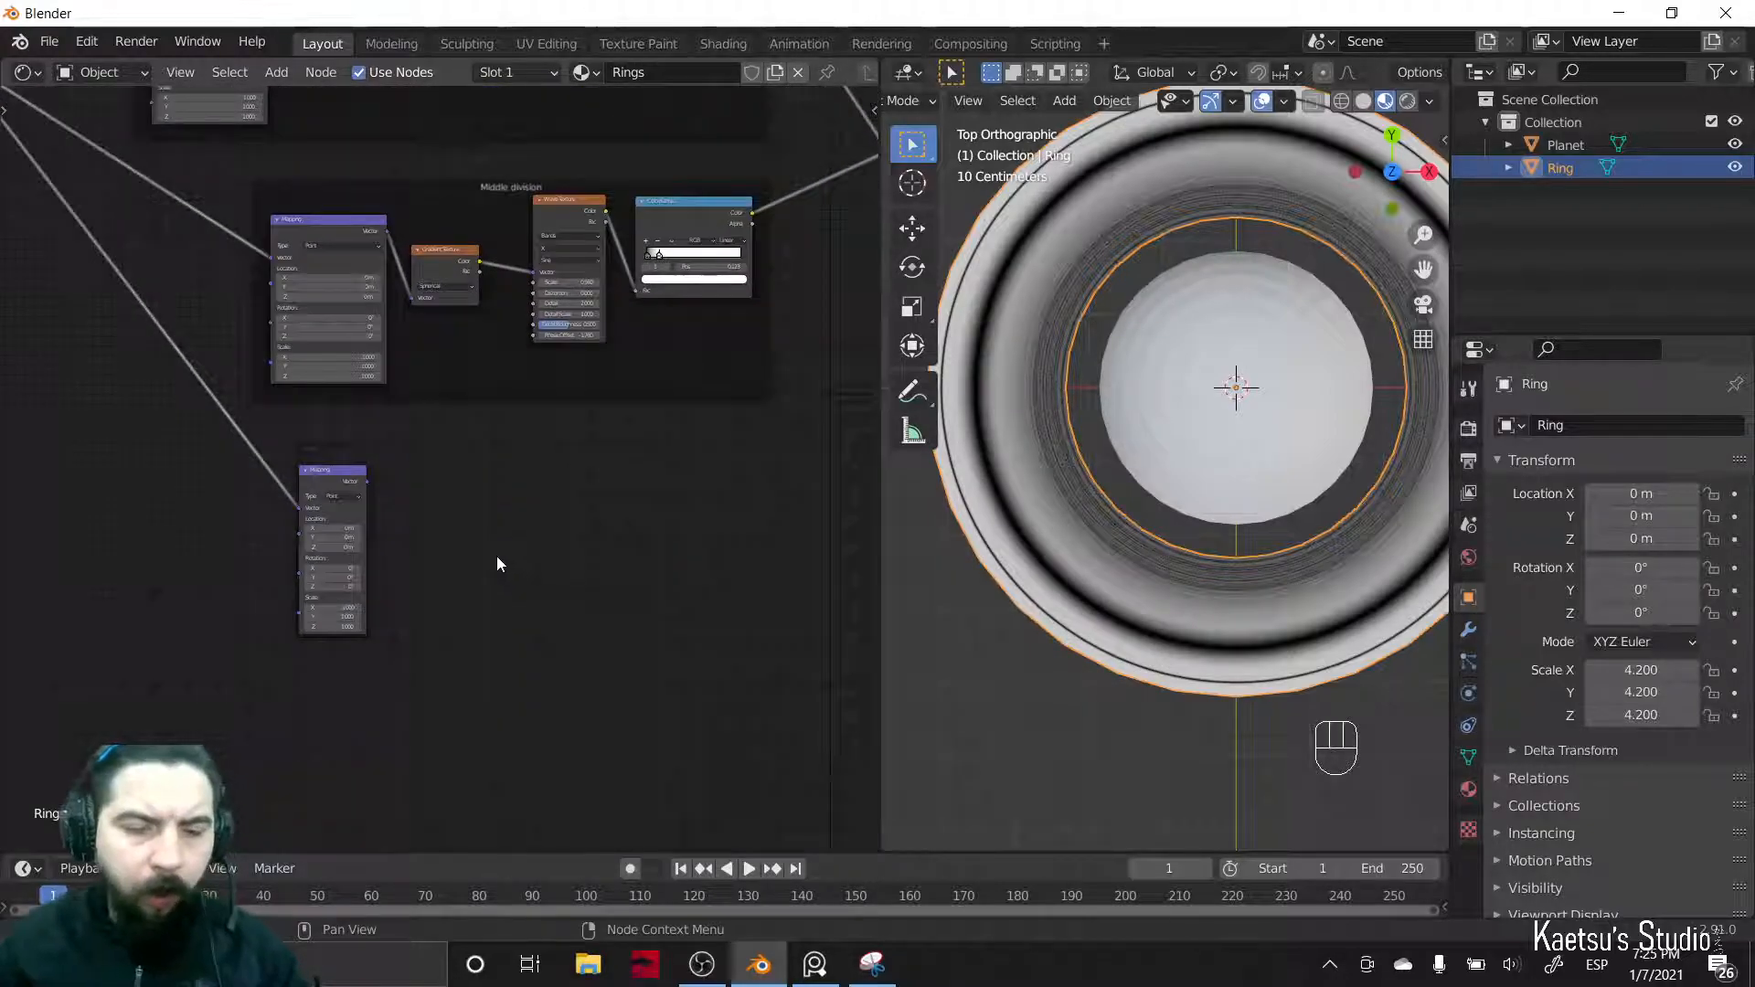
key(shift+a)
text(gradi)
key(Return)
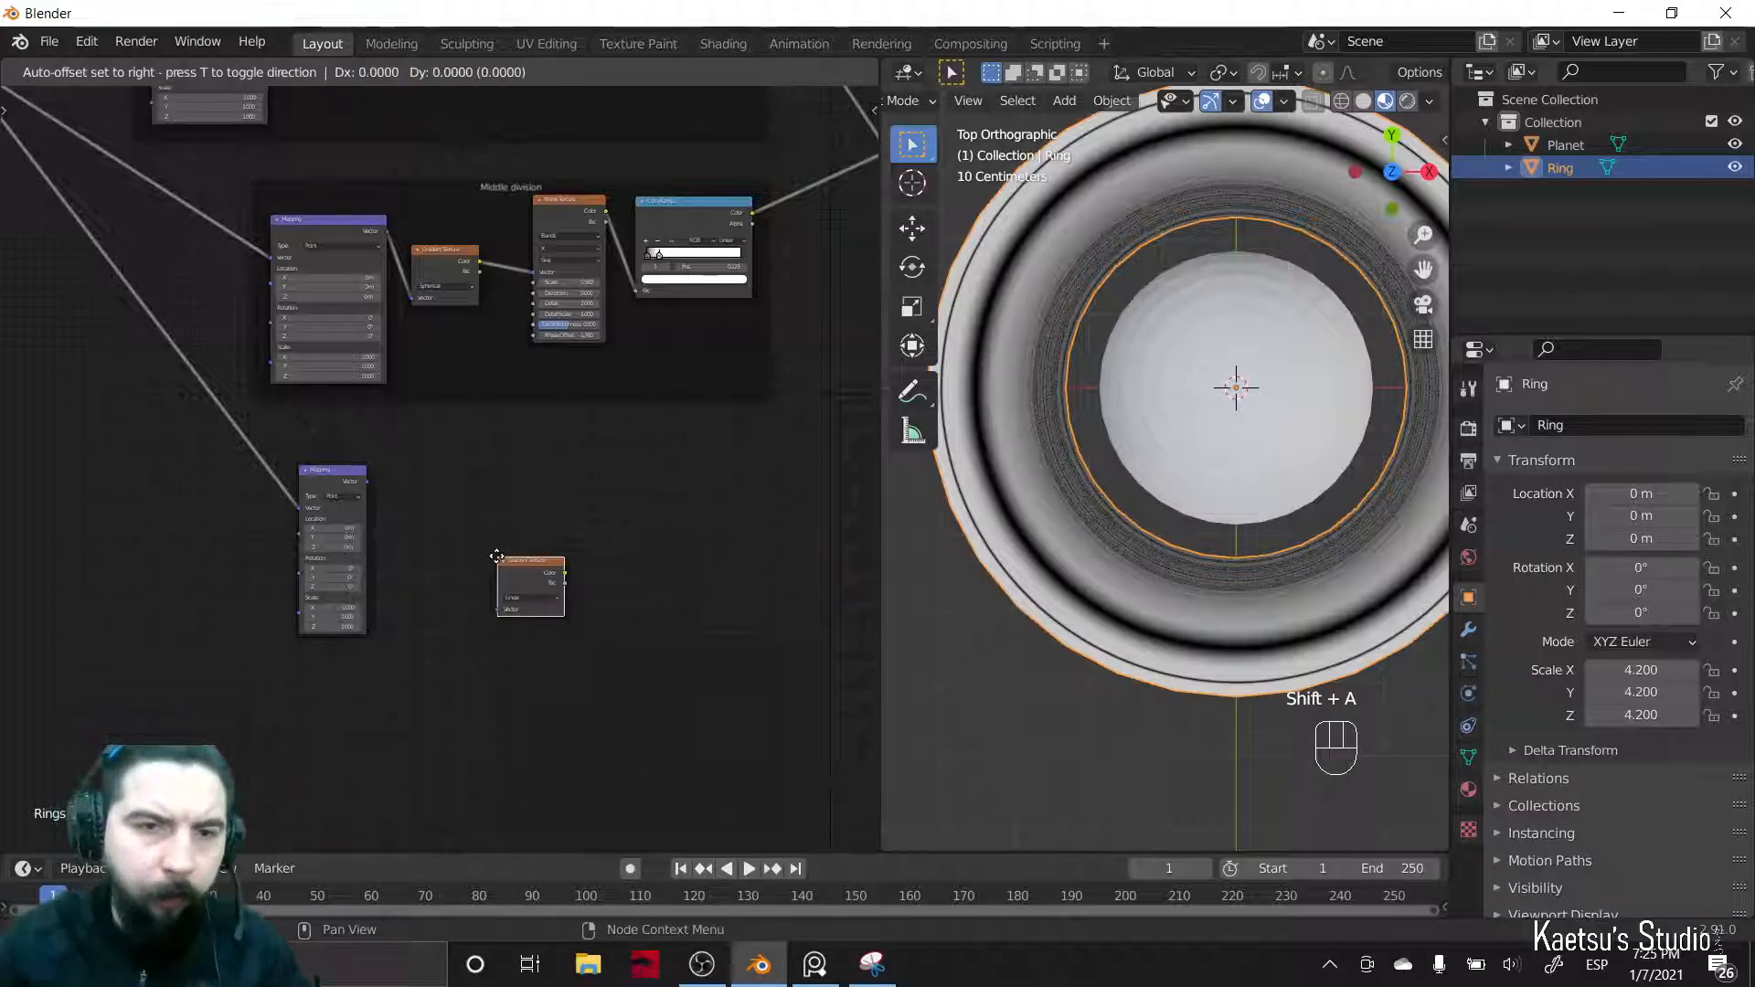
click(393, 464)
drag(366, 482, 399, 515)
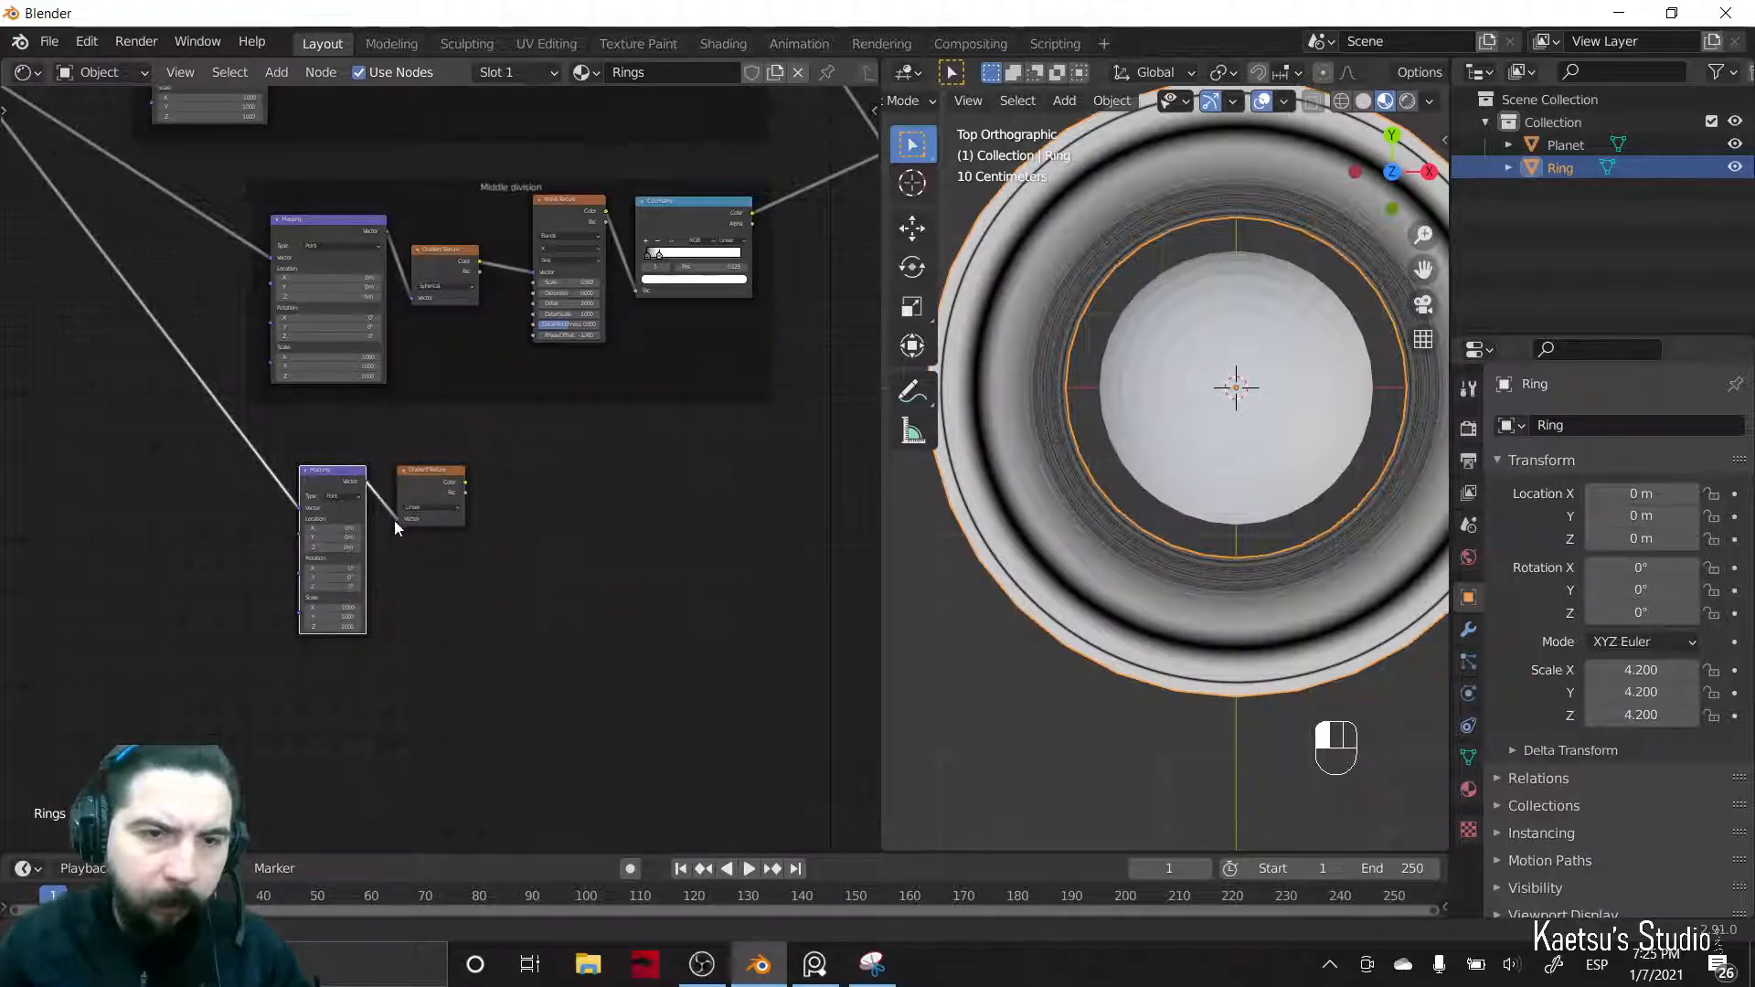
click(440, 506)
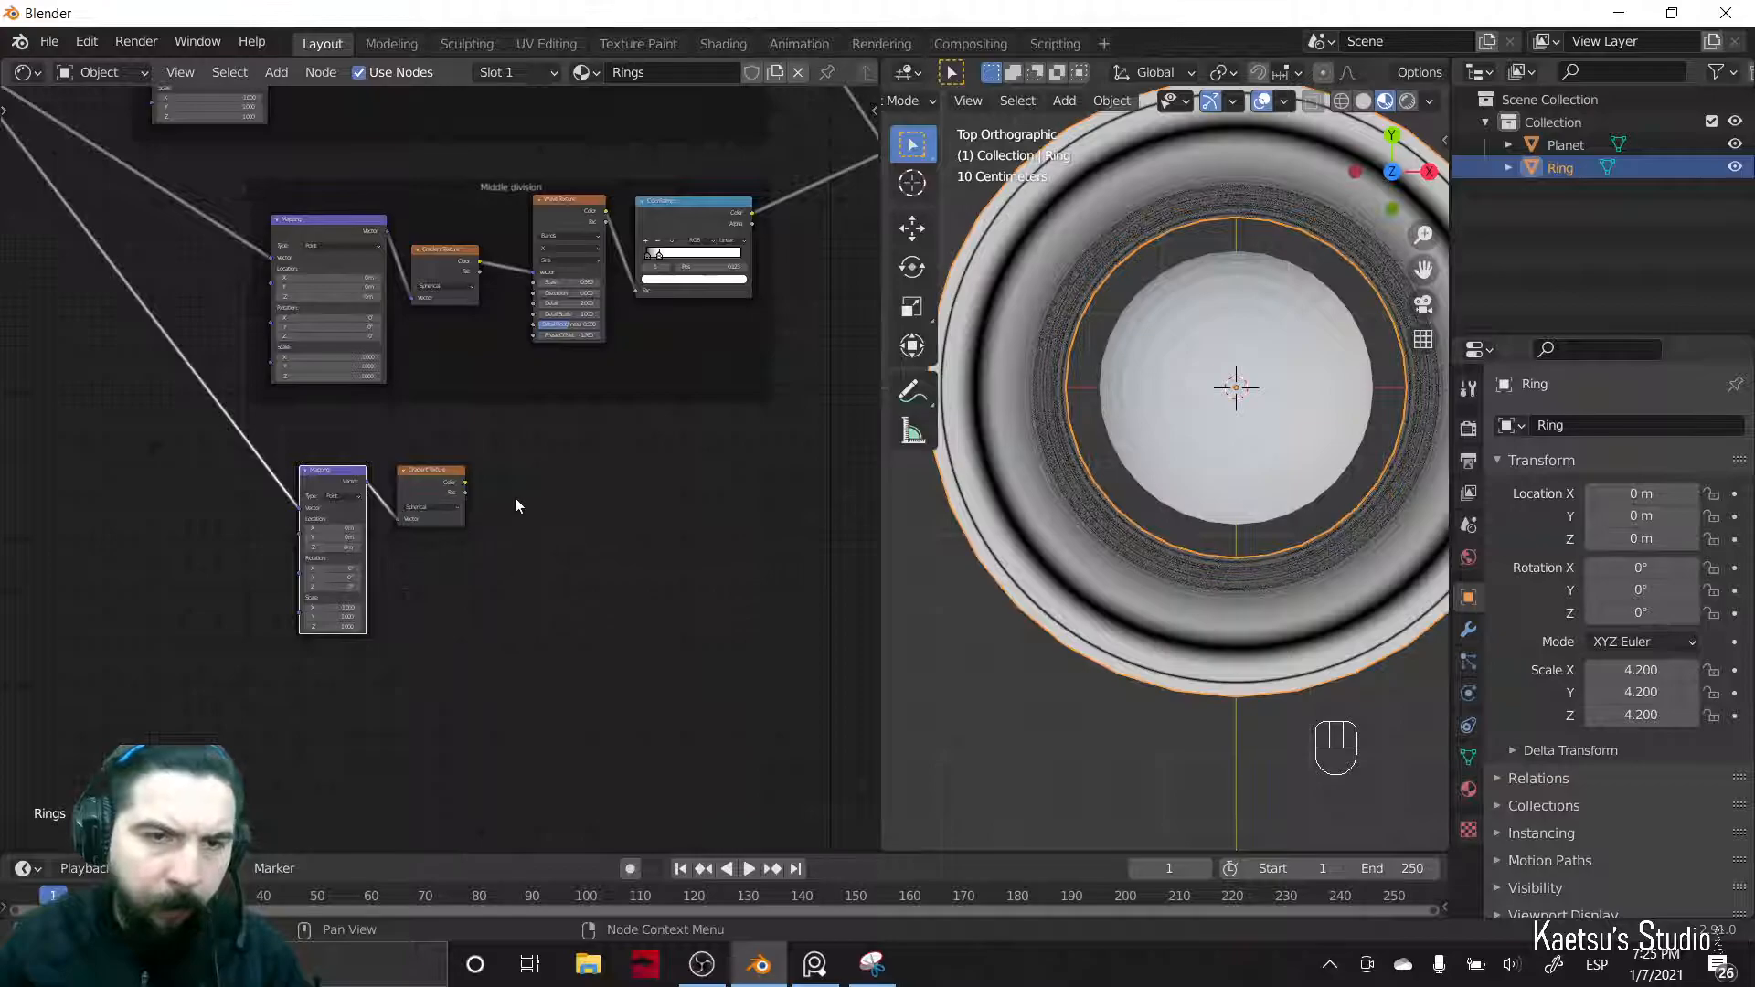
- Add a Noise Texture after the new Gradient Texture, feed it from the Gradient's output and preview it on the ring
key(shift+a)
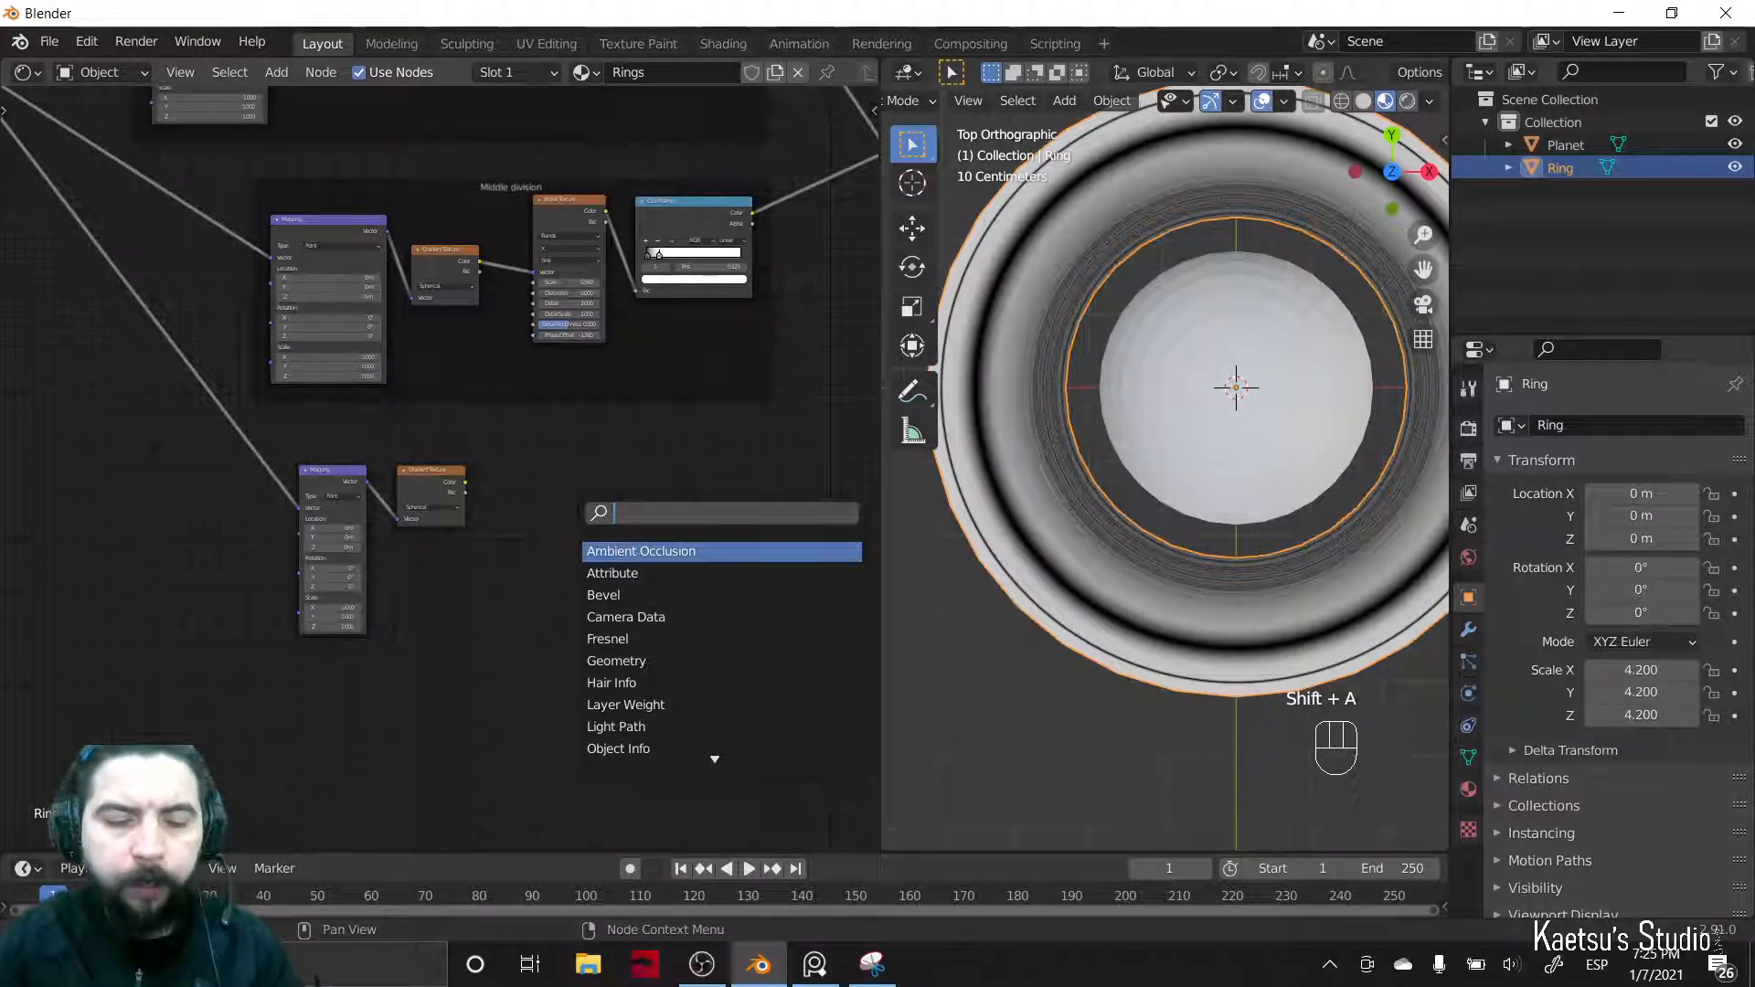
text(noise)
key(Return)
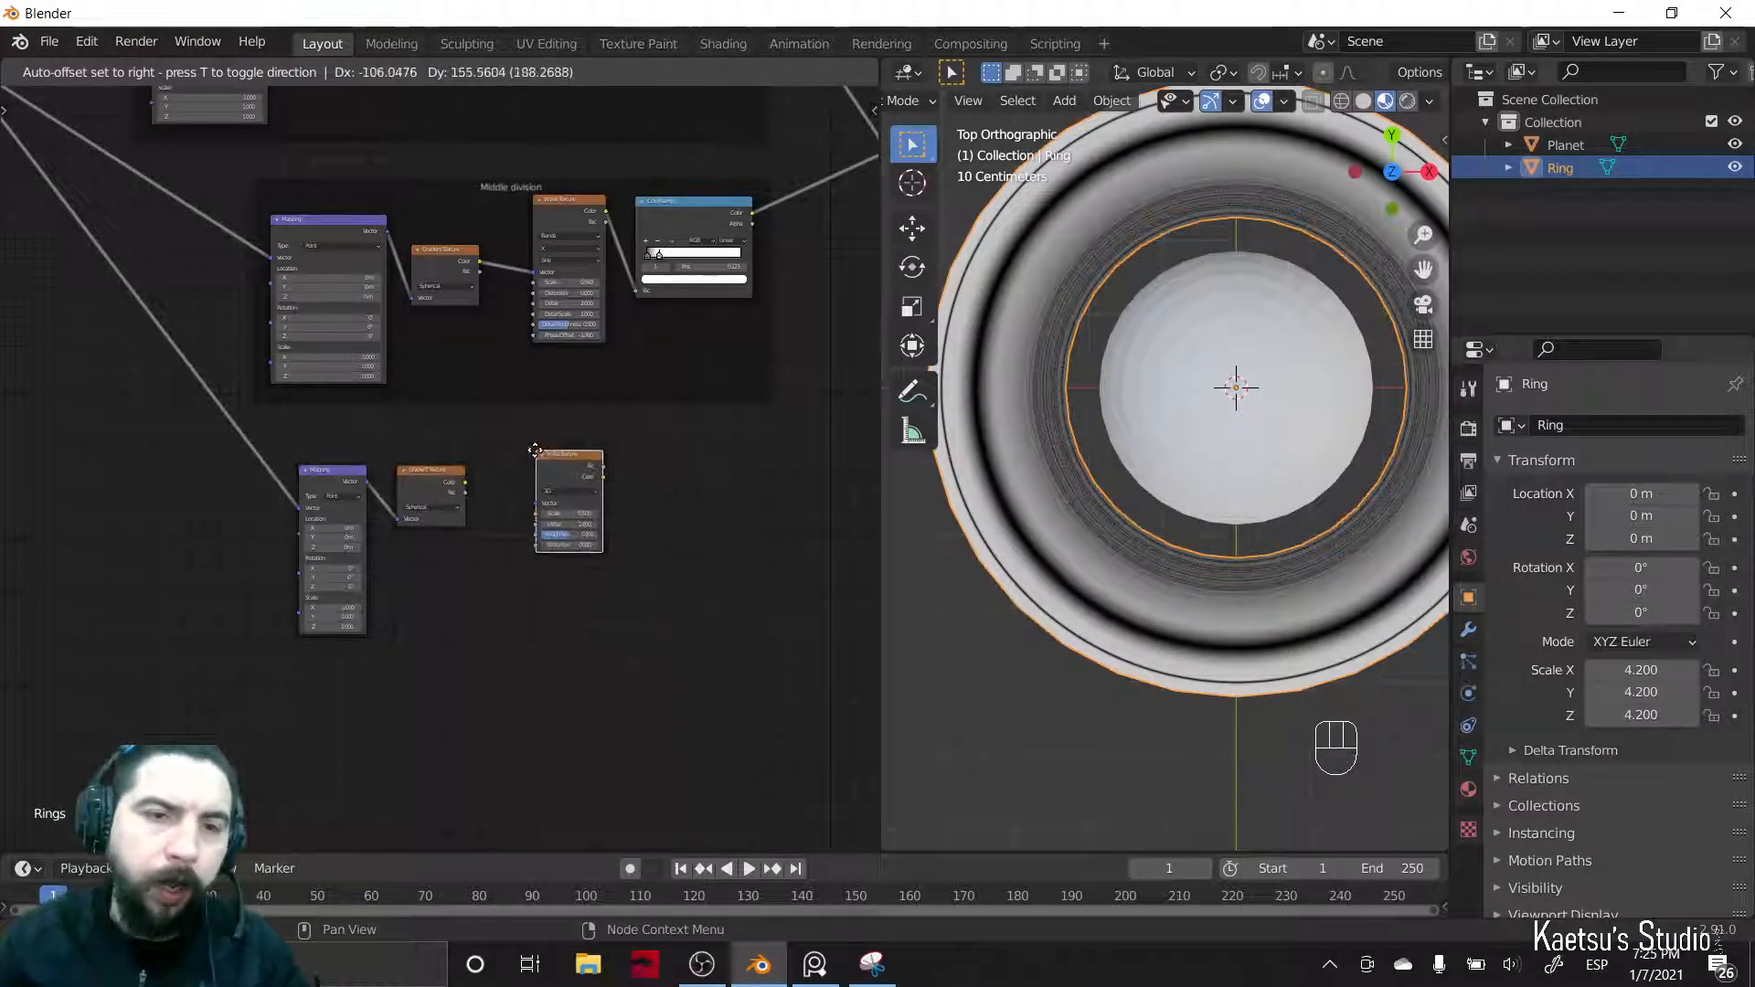
click(493, 465)
drag(461, 494, 494, 519)
middle_drag(669, 541, 554, 600)
ctrl+shift+click(583, 475)
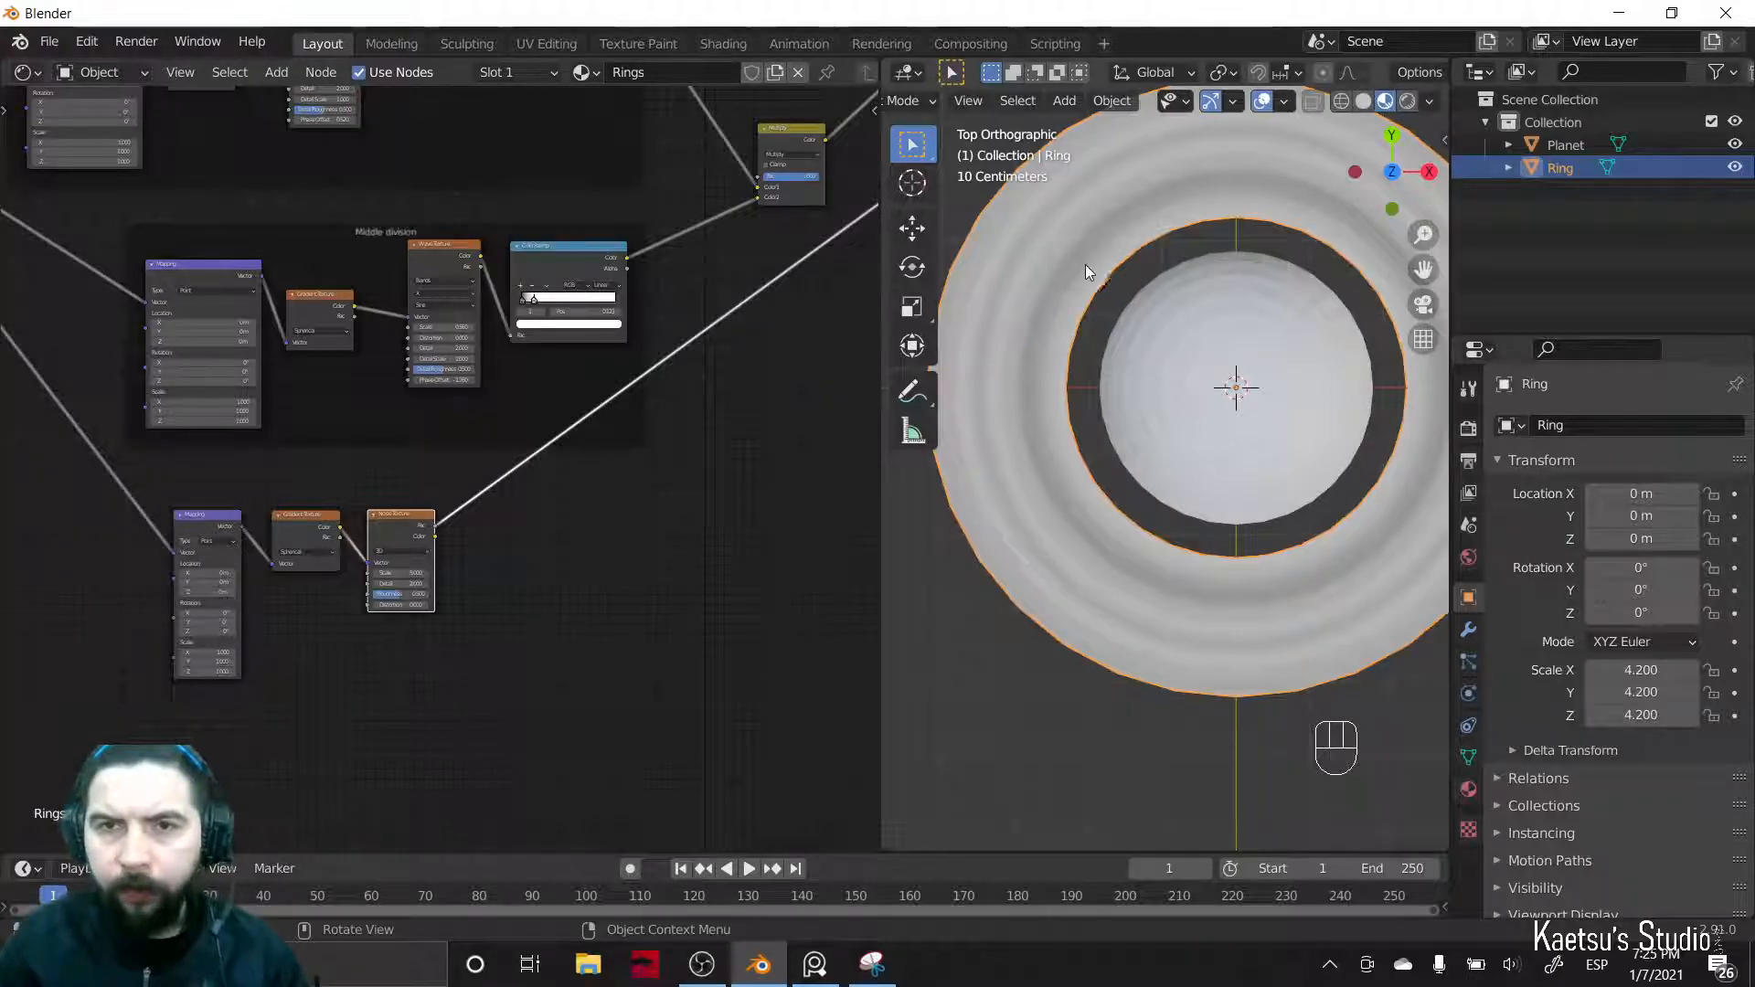
- Set the new Noise Texture's Detail to 16 and Roughness to about 0.753
scroll(431, 676, up, 4)
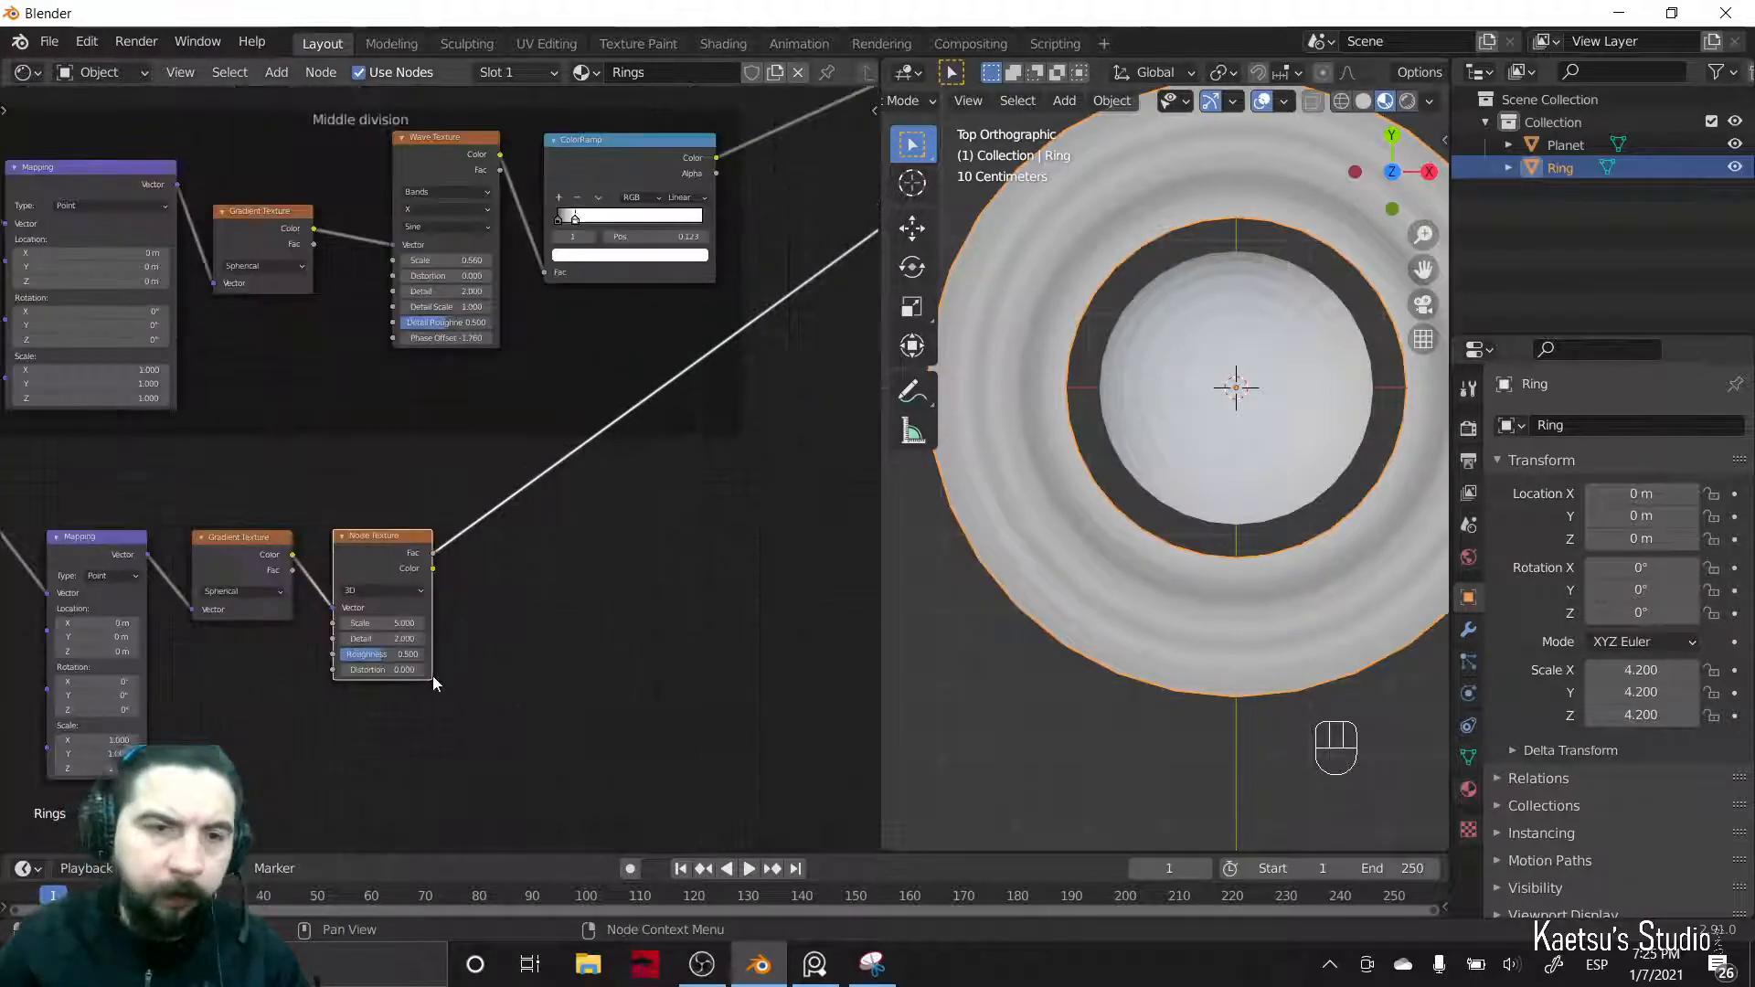
shift+middle_drag(987, 559, 1037, 589)
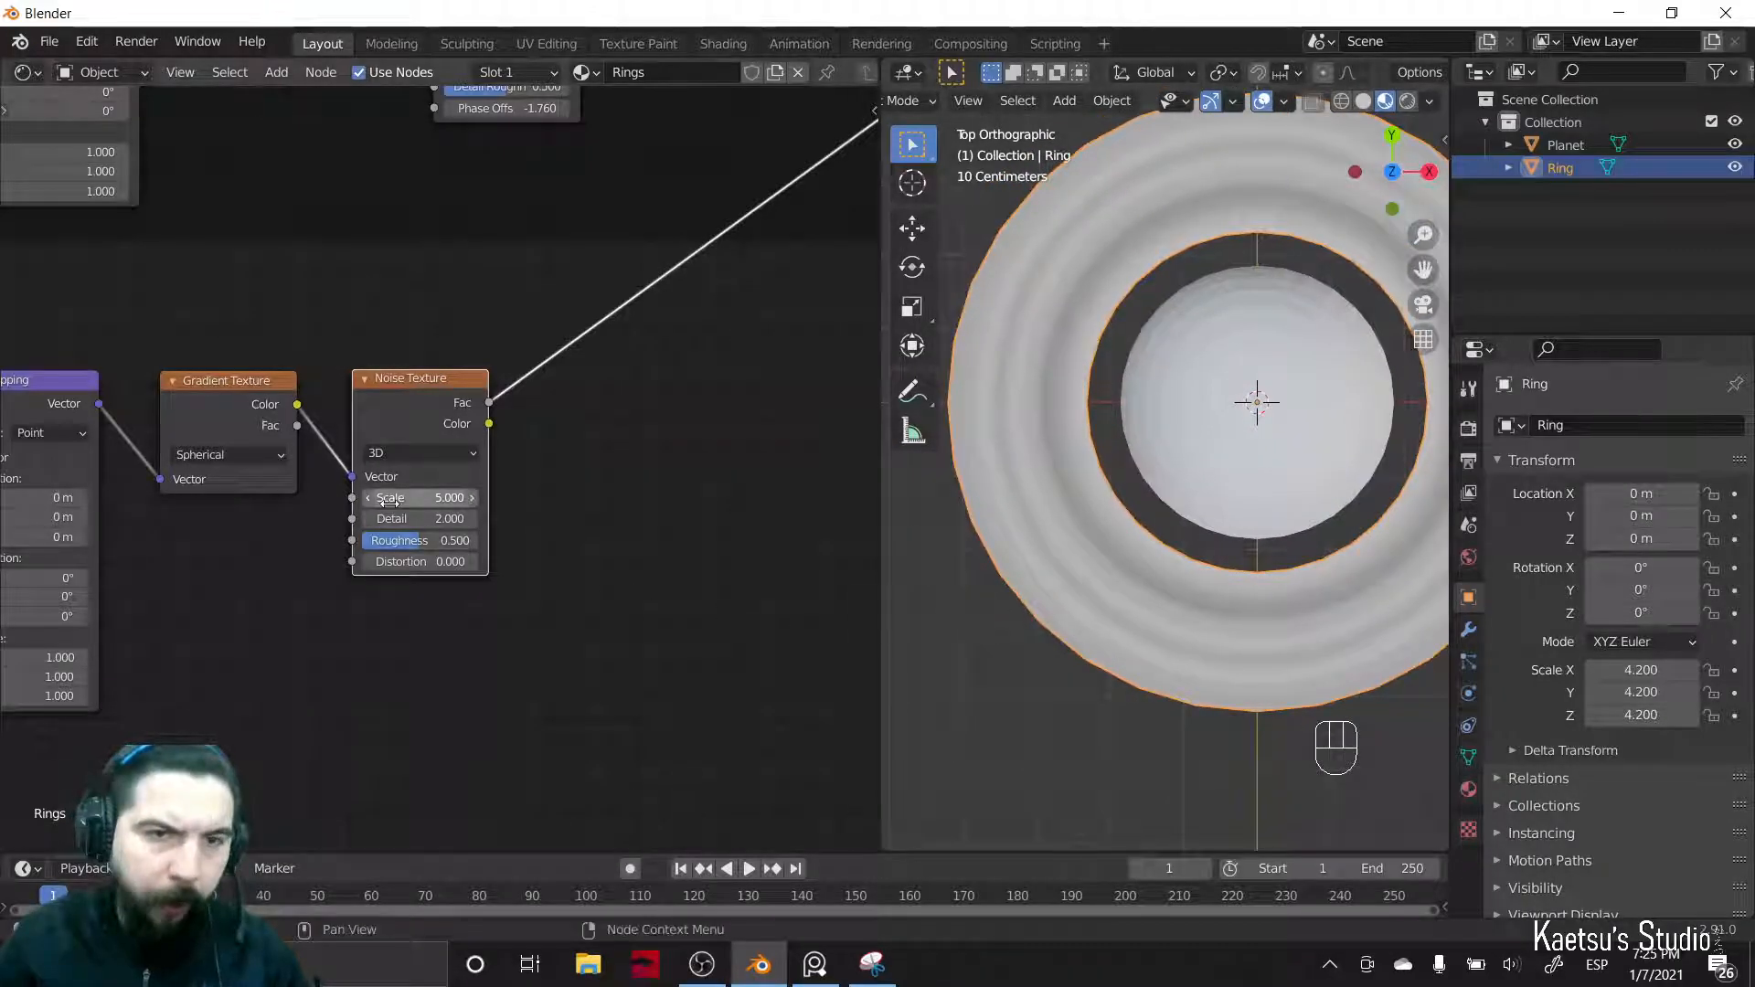
drag(393, 518, 430, 549)
scroll(355, 575, up, 1)
- Add a ColorRamp between the new Noise Texture's Color output and the Viewer
middle_drag(584, 498, 539, 533)
key(shift+a)
click(541, 532)
text(ramp)
key(Return)
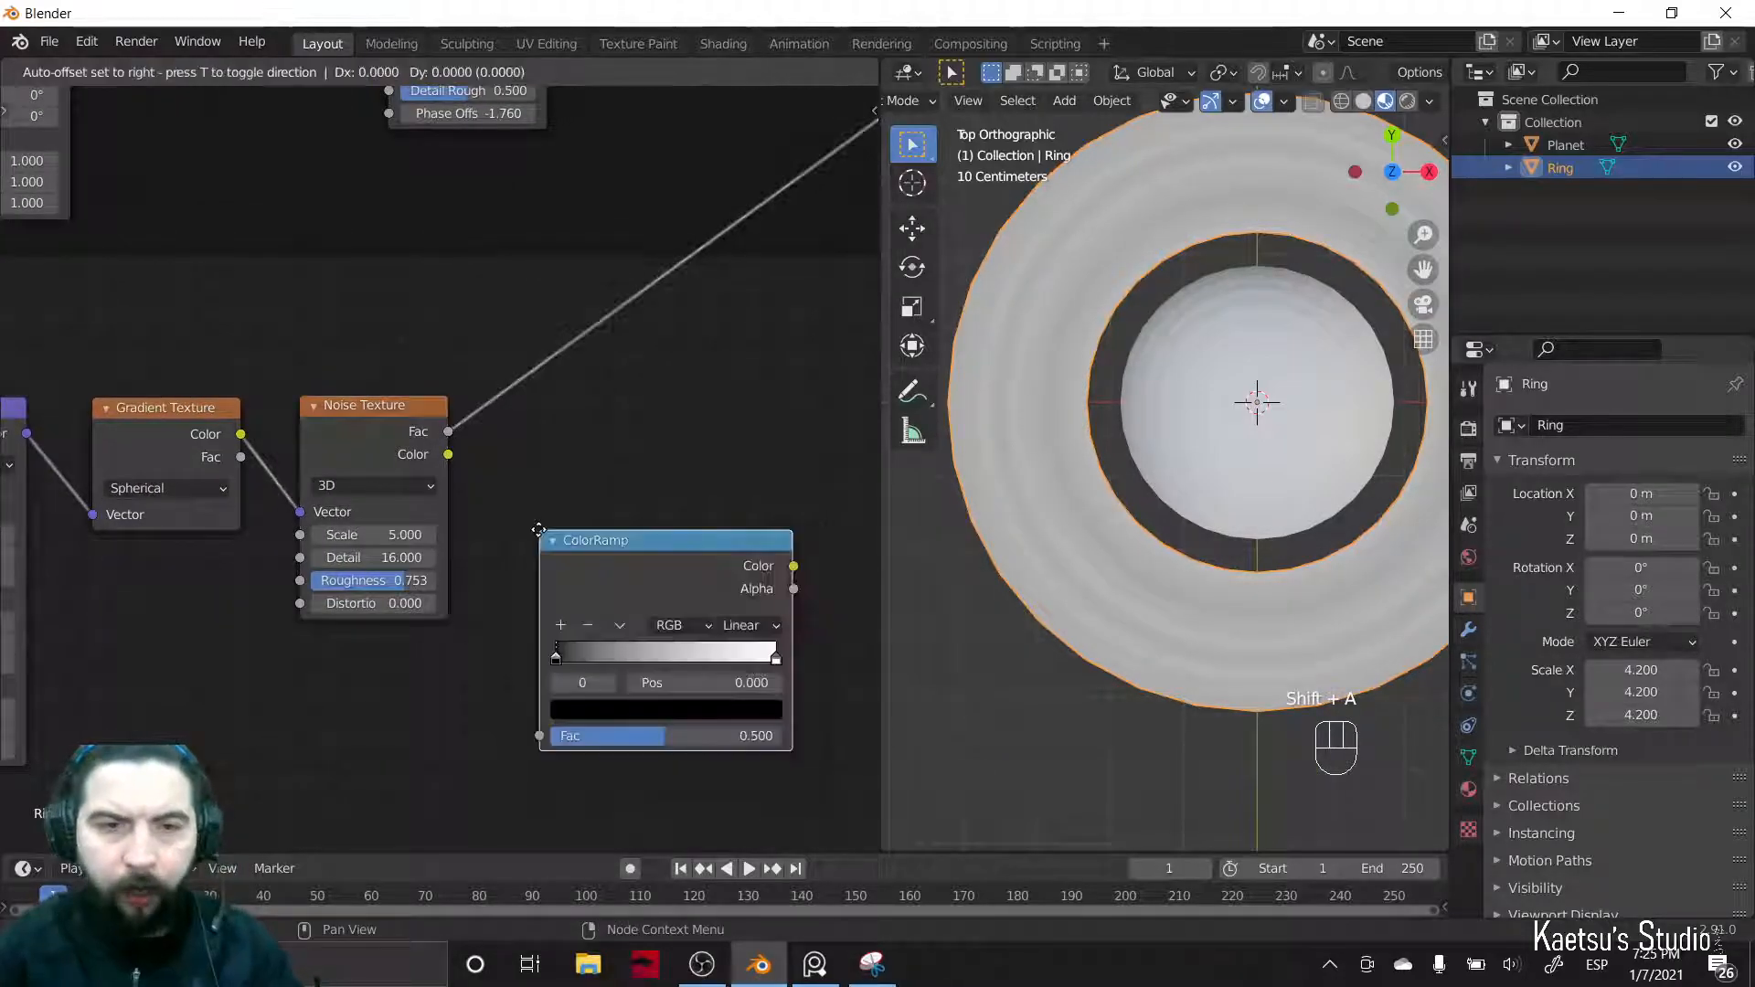
click(482, 372)
drag(621, 381, 564, 409)
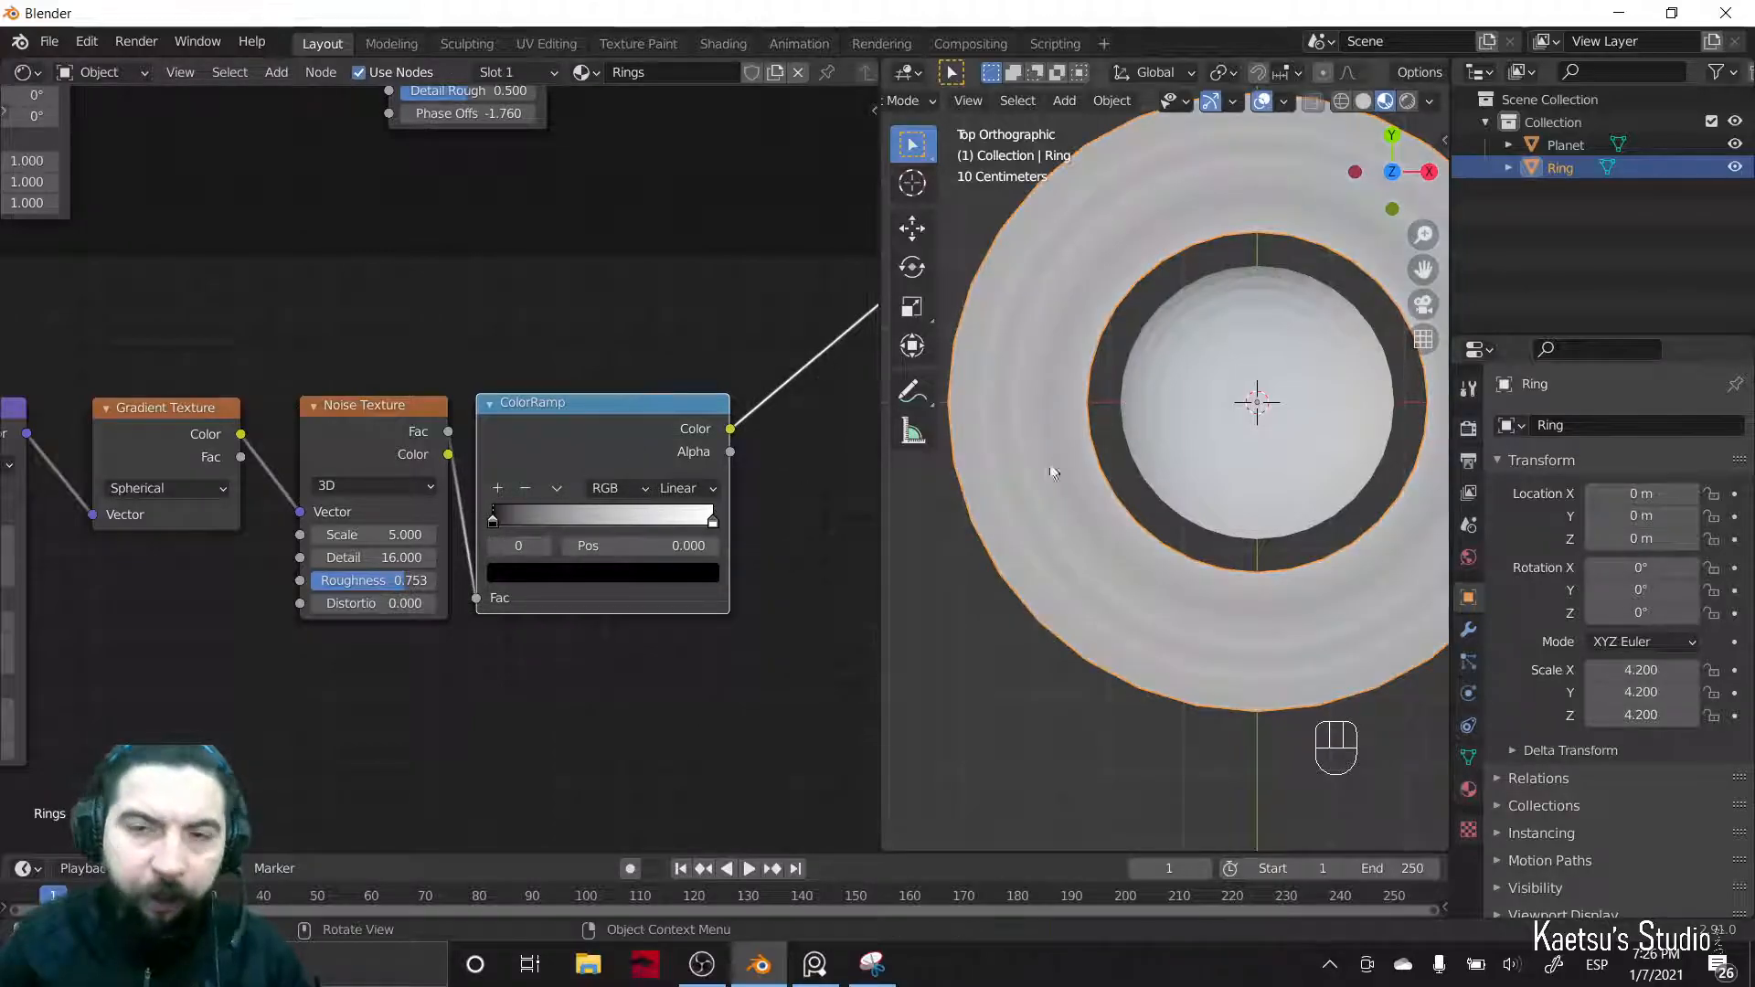
- Move the ColorRamp's black stop to position 0.380 and set the Noise Texture's Scale to 20
drag(498, 528, 577, 530)
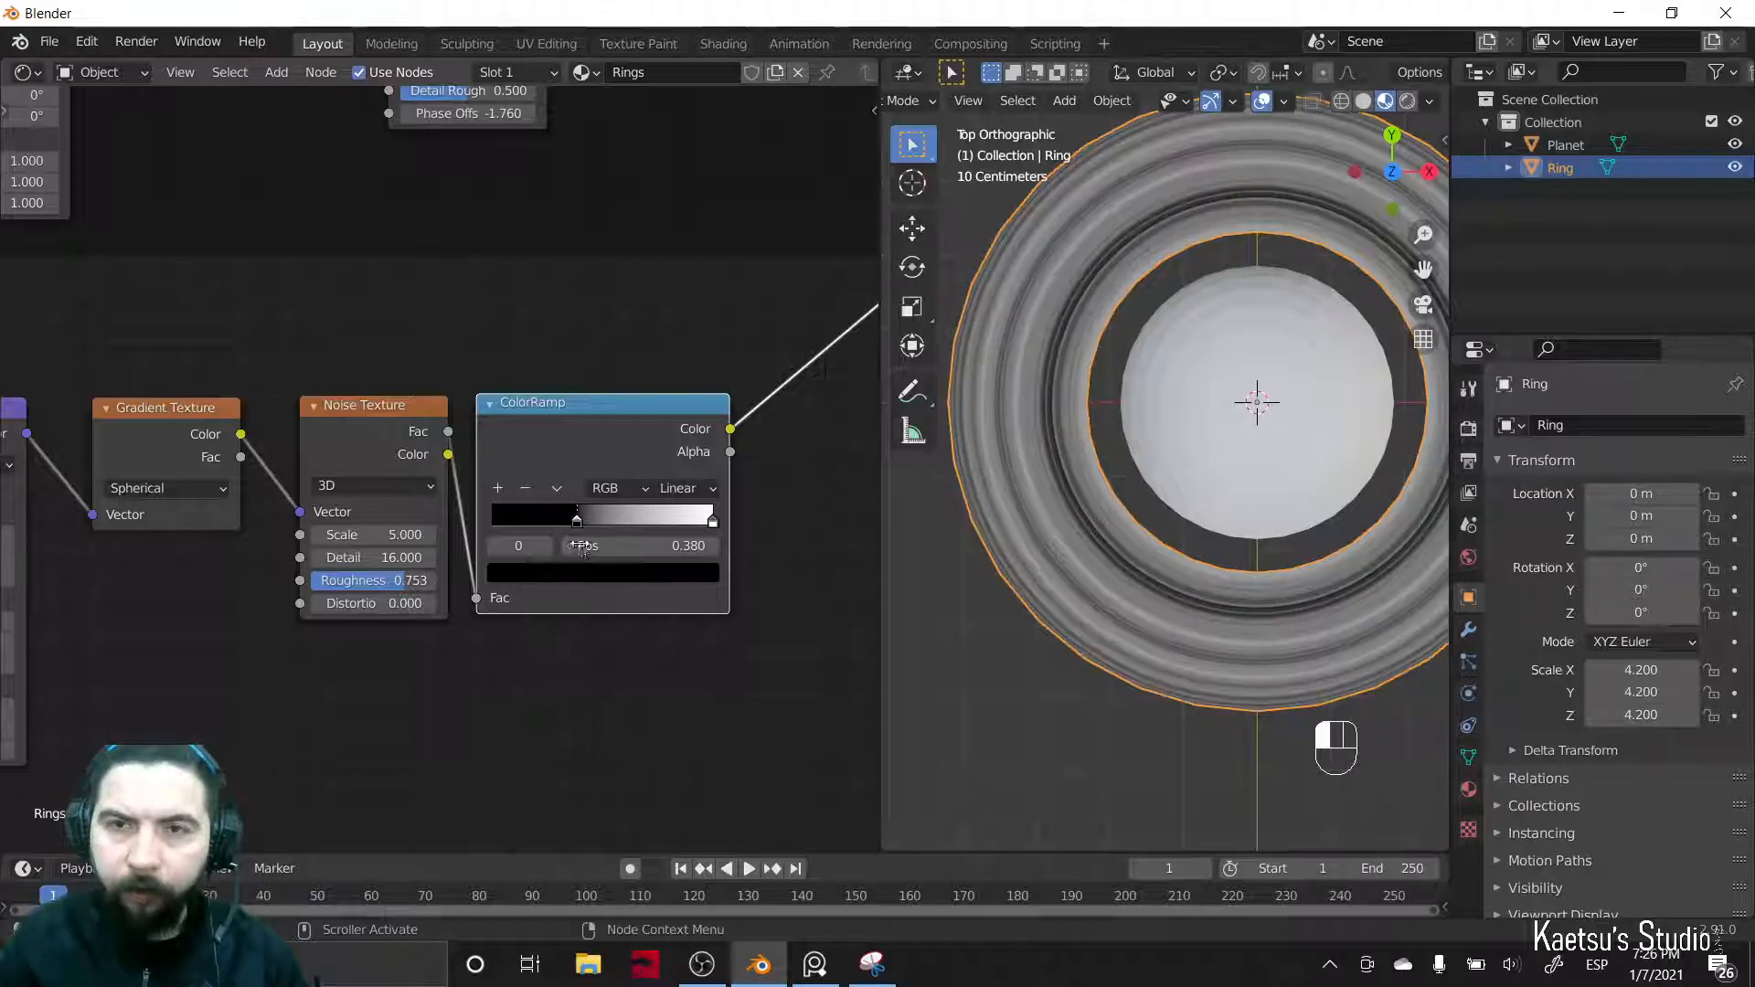
click(349, 534)
text(20)
key(Return)
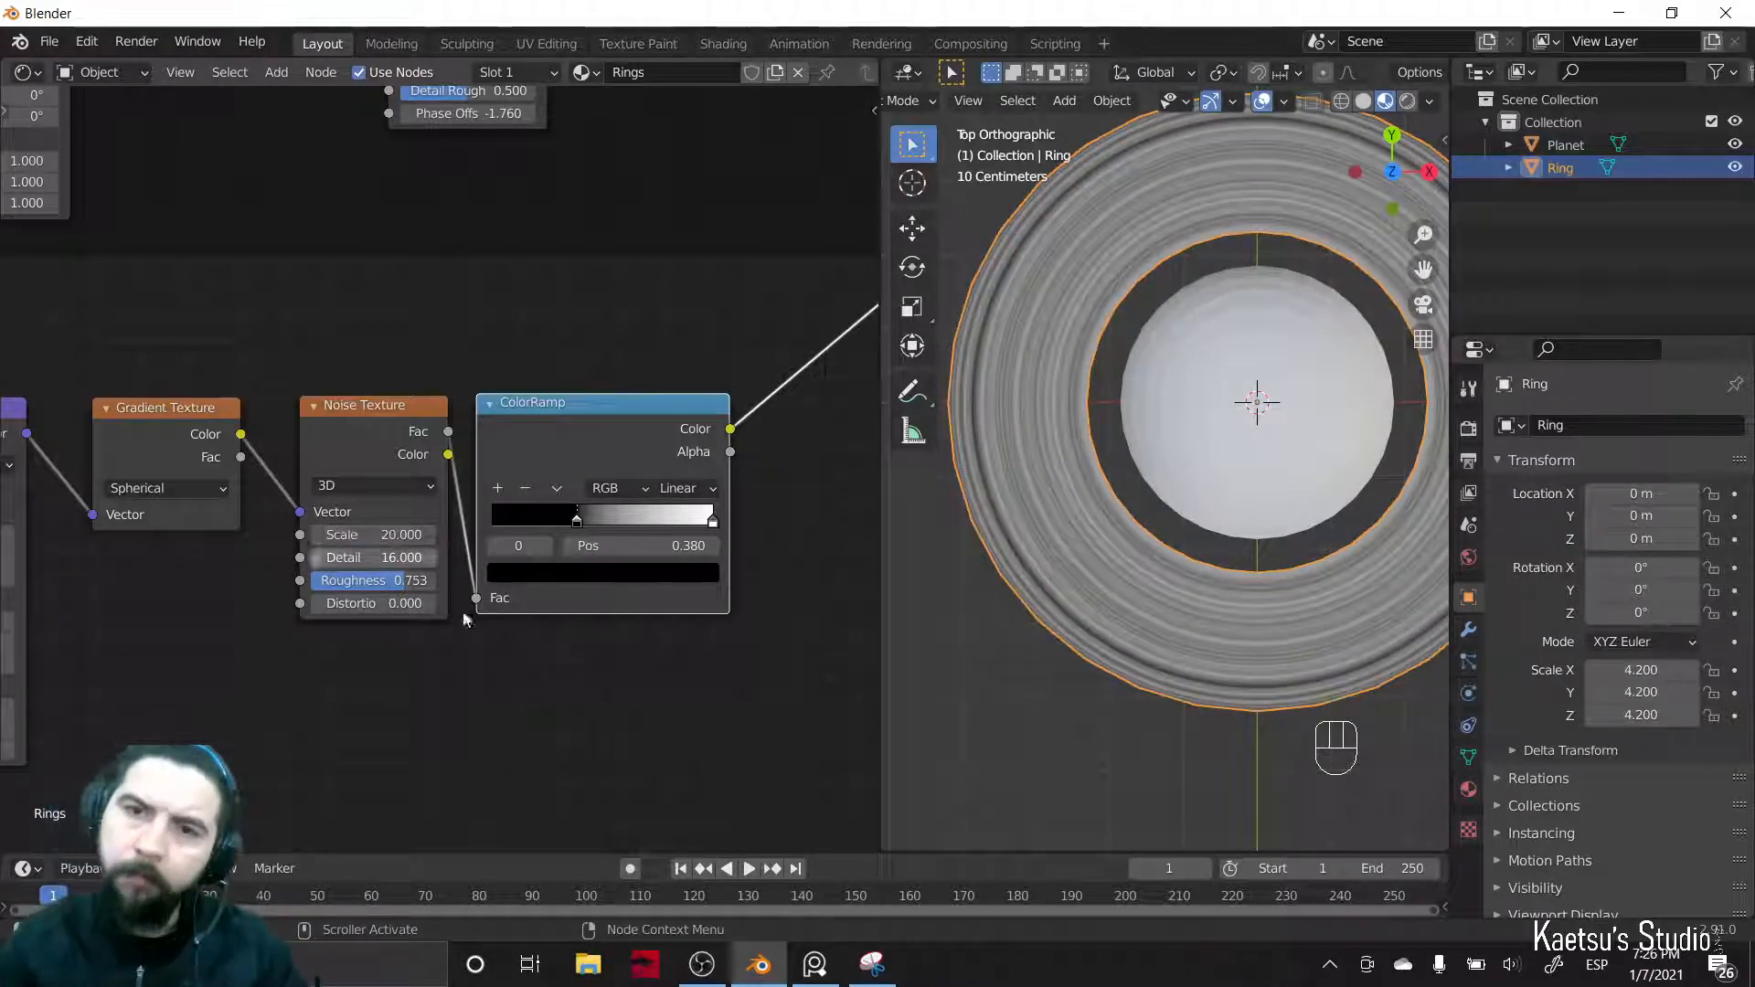
- Reposition the final Multiply node and combine it with the new ColorRamp through a Mix node
scroll(1034, 627, down, 3)
middle_drag(803, 567, 429, 585)
scroll(618, 459, down, 8)
middle_drag(654, 453, 568, 585)
scroll(567, 586, down, 1)
scroll(496, 617, down, 3)
middle_drag(627, 532, 574, 568)
drag(654, 203, 566, 250)
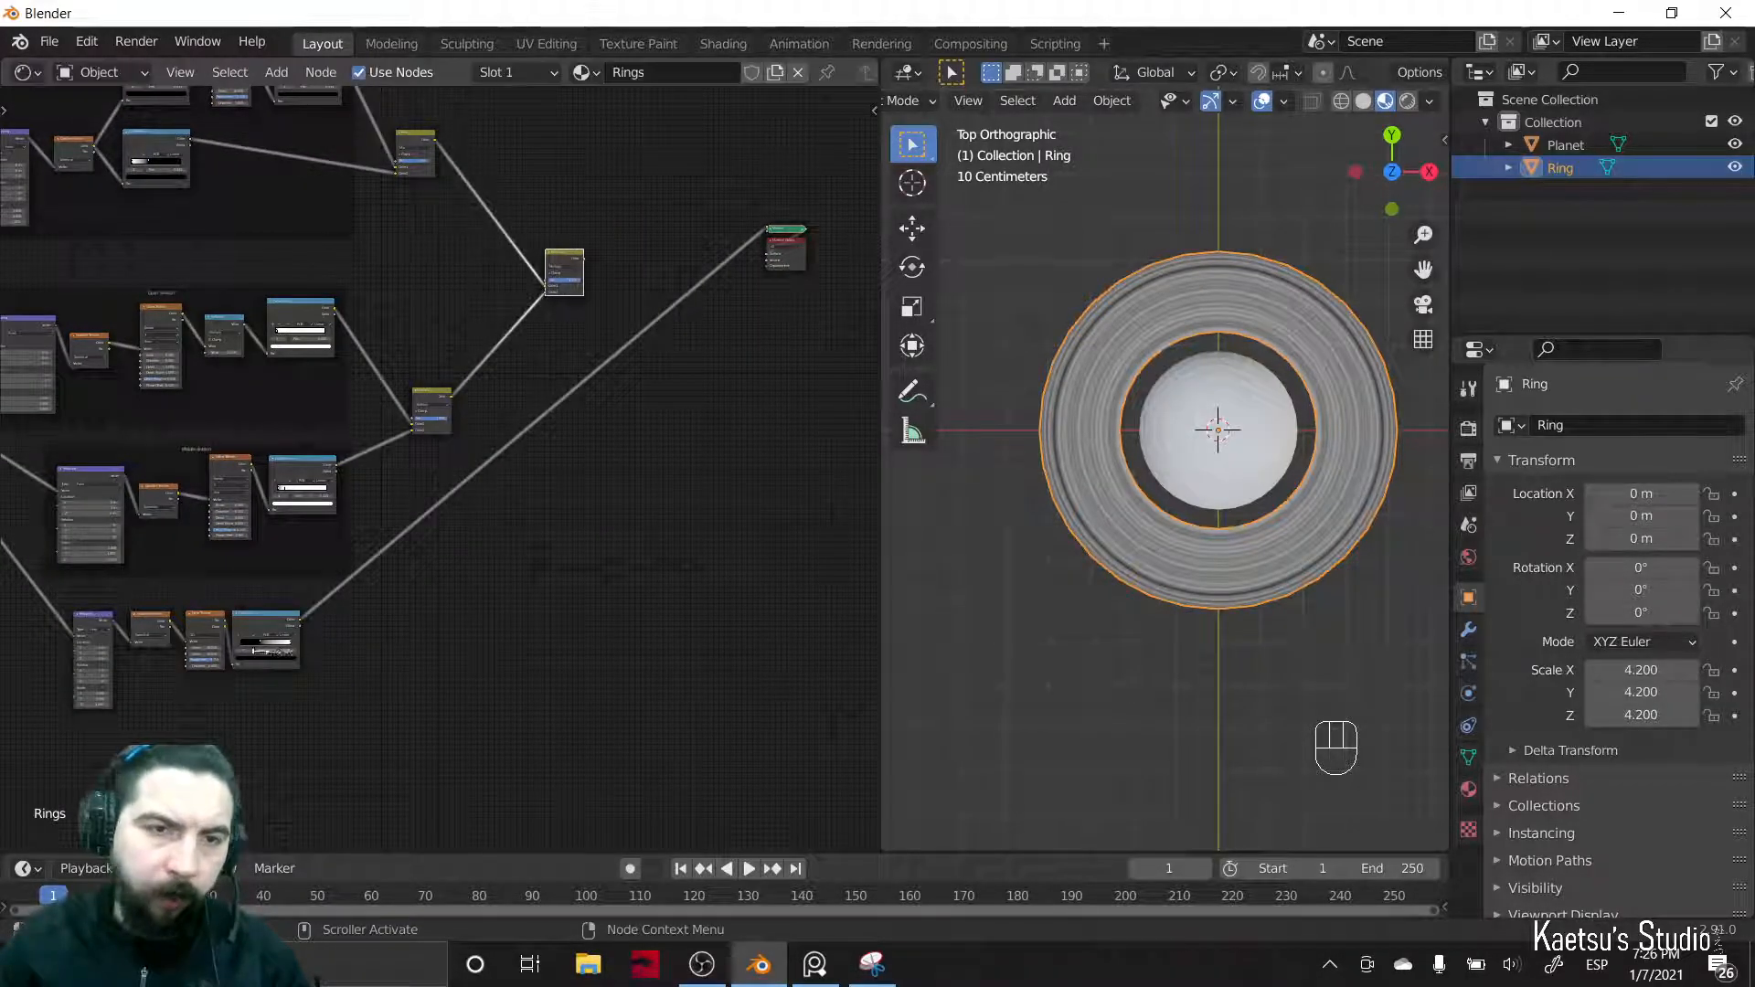
mouse_move(262, 627)
ctrl+shift+right_down()
mouse_move(492, 464)
mouse_move(546, 311)
ctrl+shift+right_up()
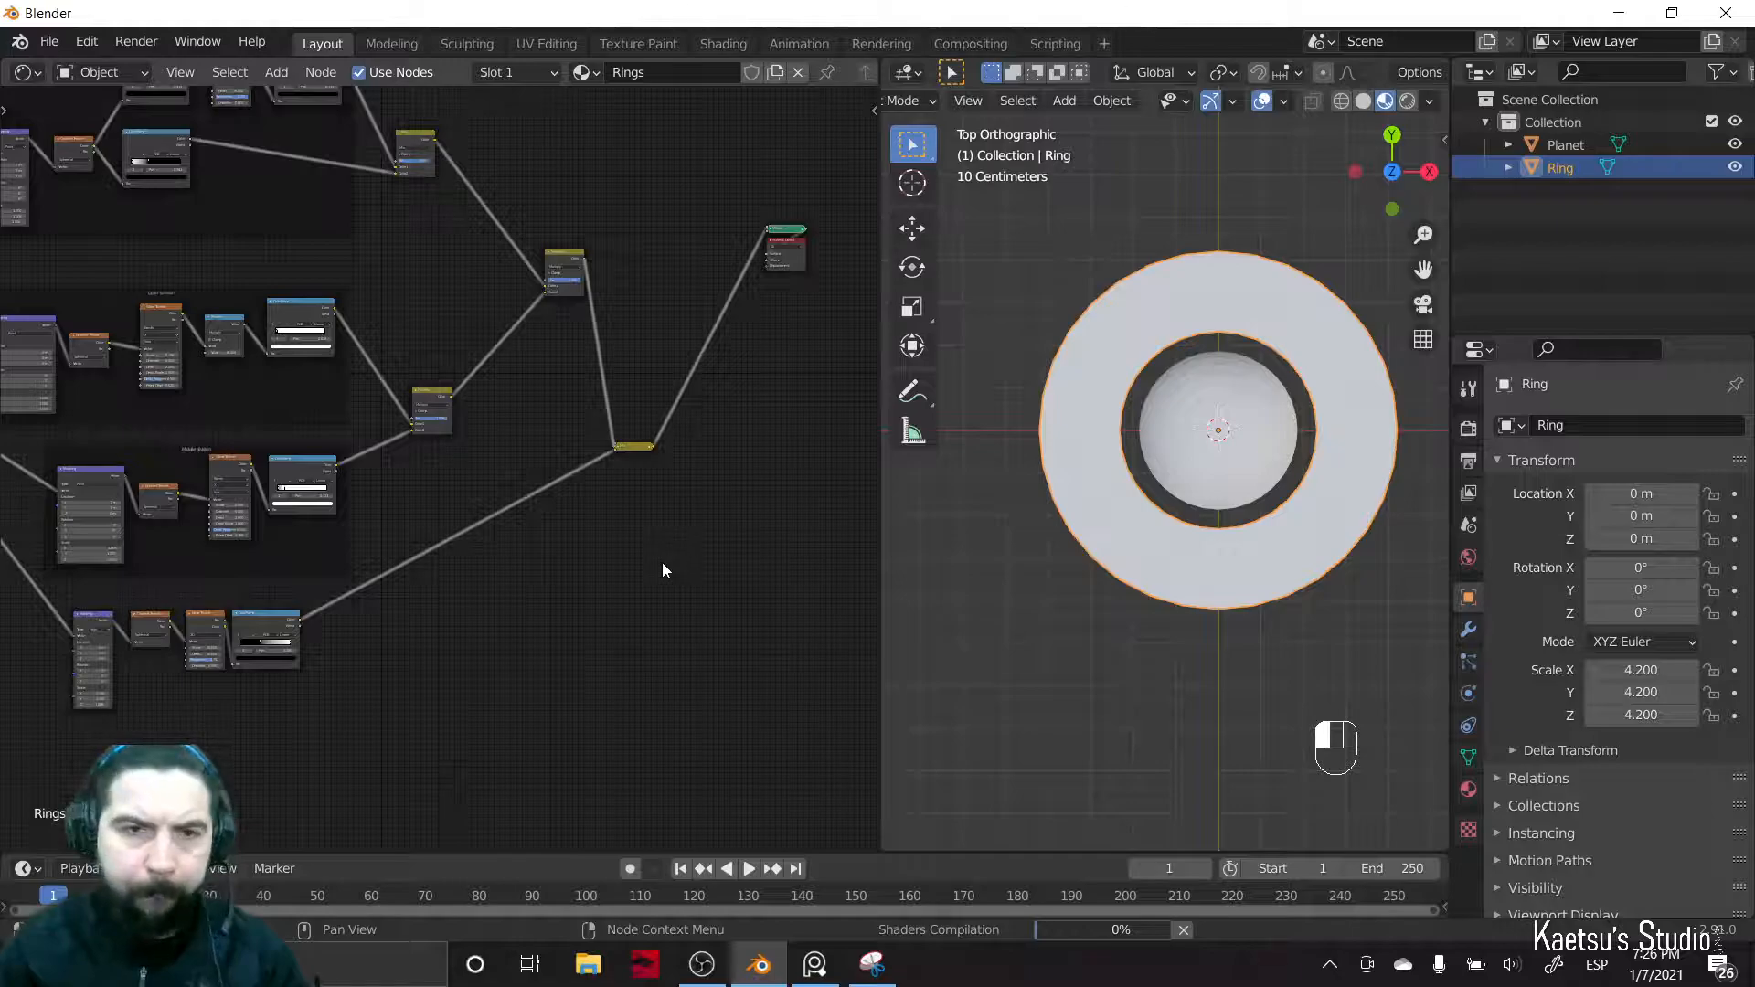
- Set the new Mix node's blend mode to Multiply and its factor to 1
scroll(662, 559, up, 6)
middle_drag(722, 519, 535, 459)
scroll(568, 513, up, 2)
click(587, 408)
scroll(536, 459, up, 1)
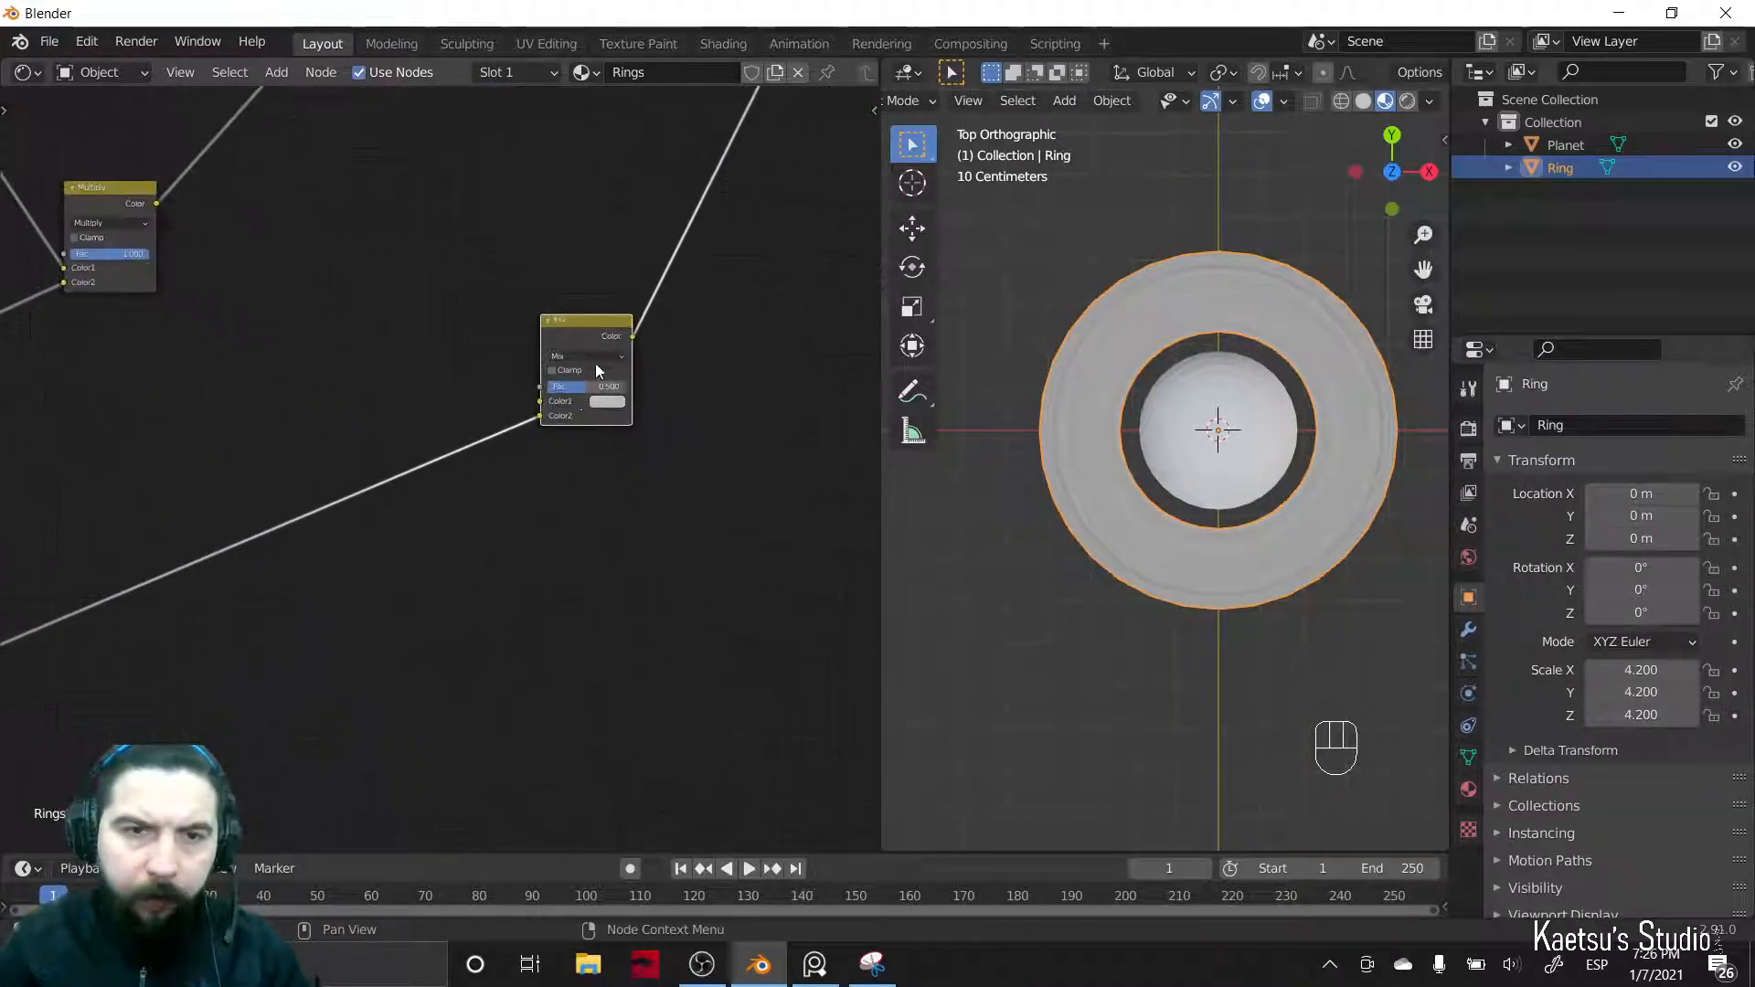
click(597, 361)
click(568, 400)
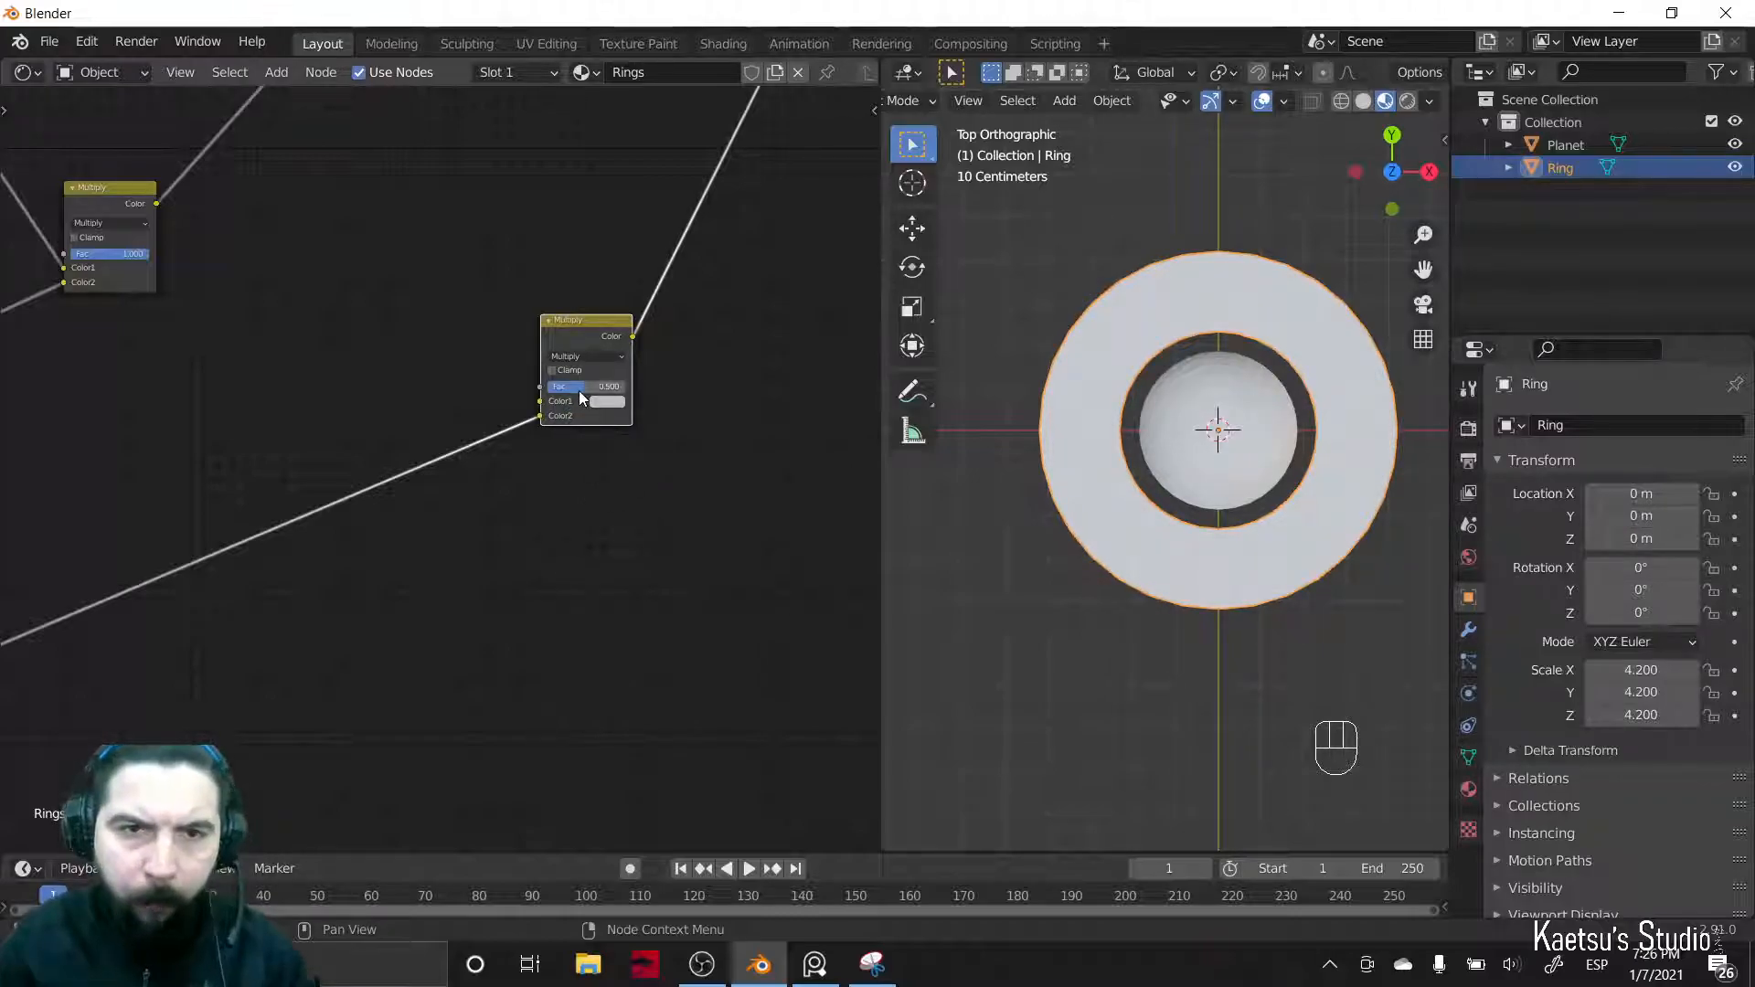
drag(579, 391, 640, 392)
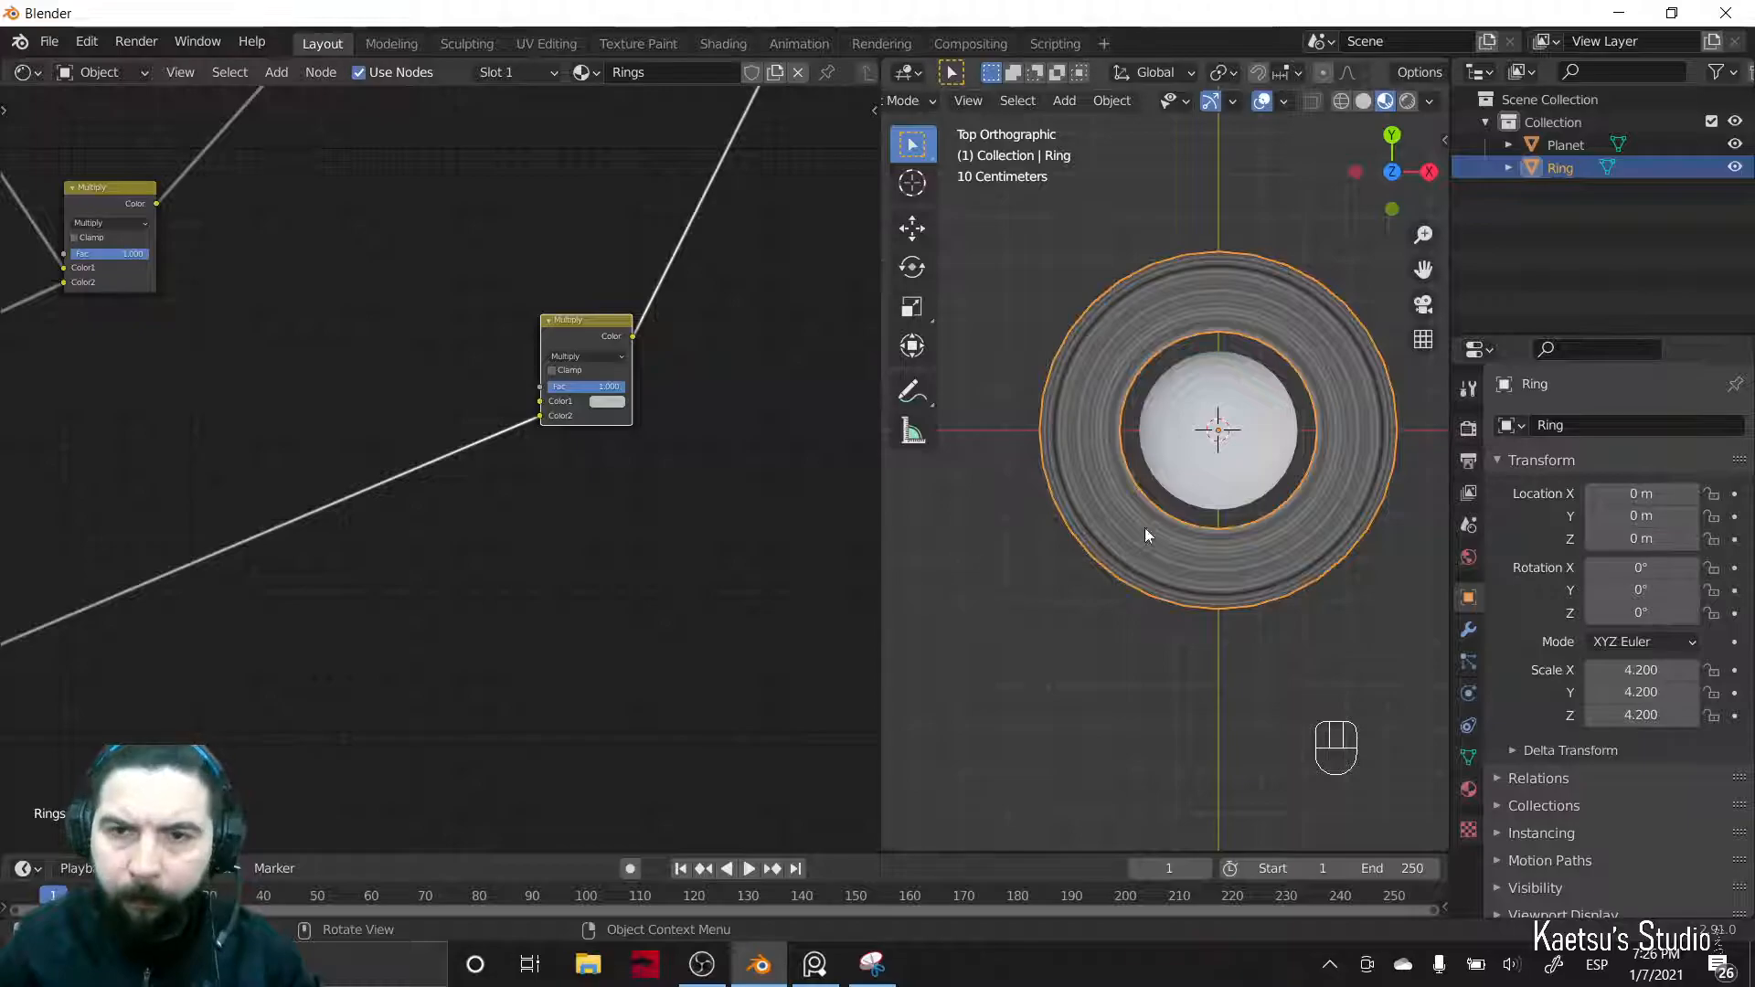
- Connect the existing final Multiply node's Color output to Color1 of the new Multiply node
mouse_move(759, 492)
middle_down()
mouse_move(718, 419)
mouse_move(780, 505)
middle_up()
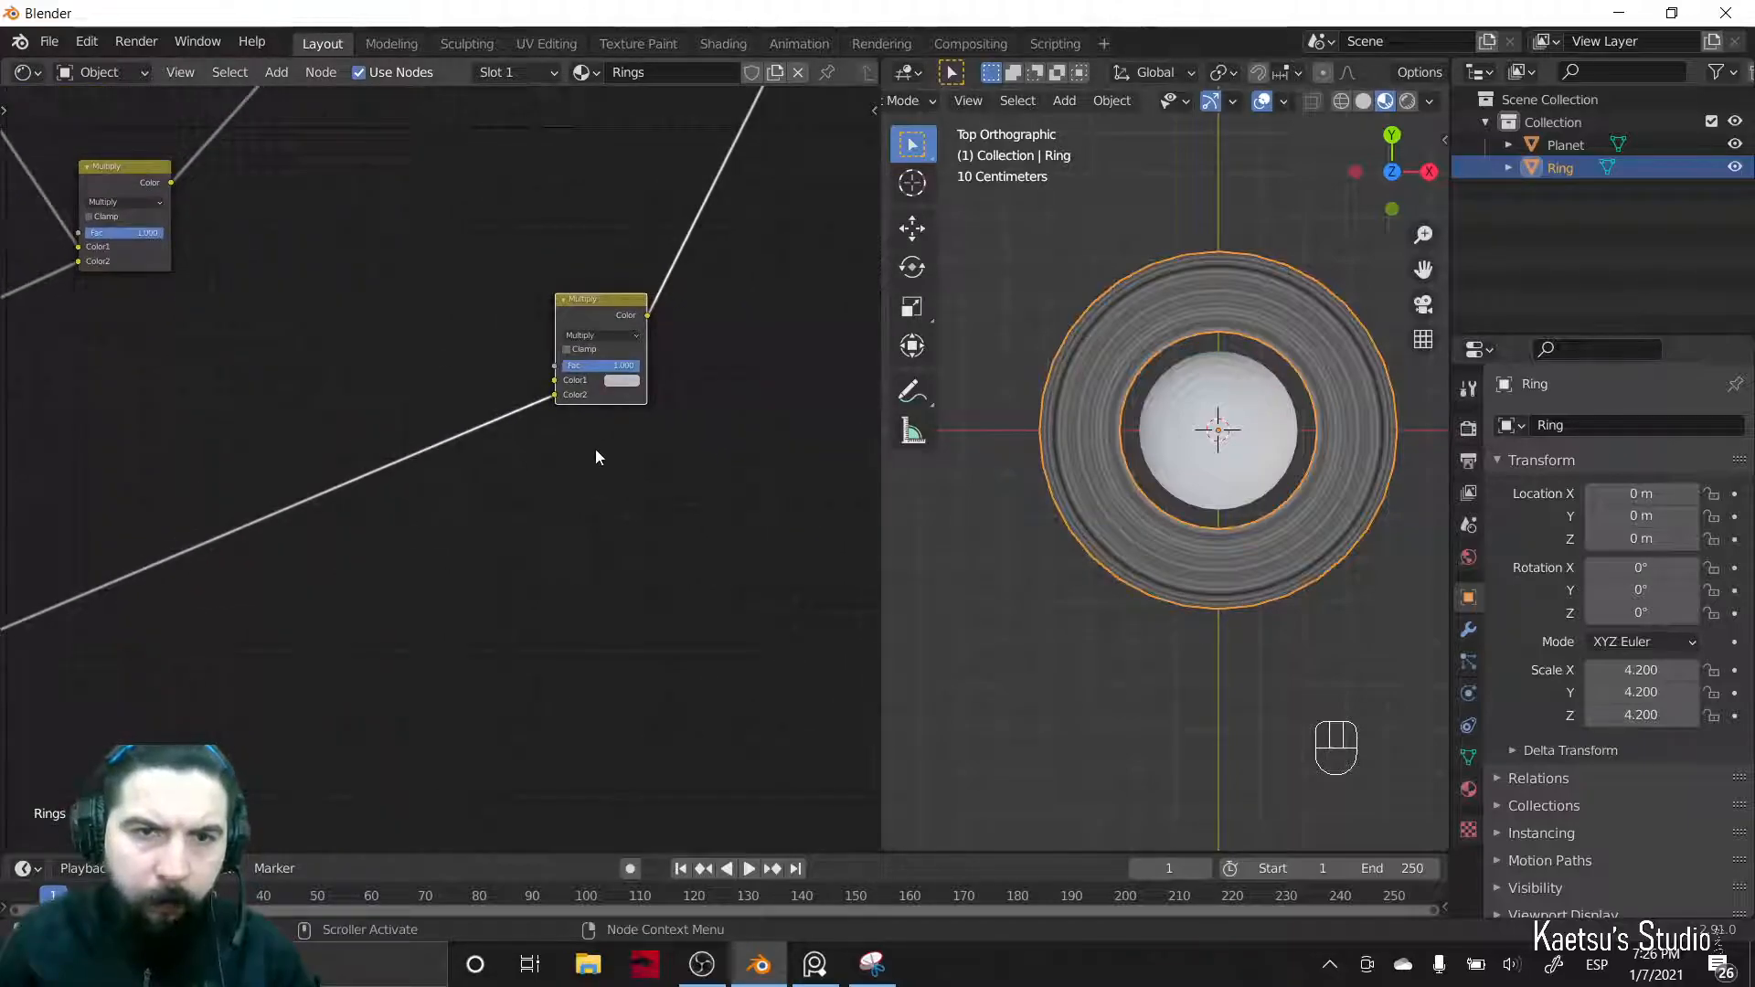
scroll(600, 449, down, 4)
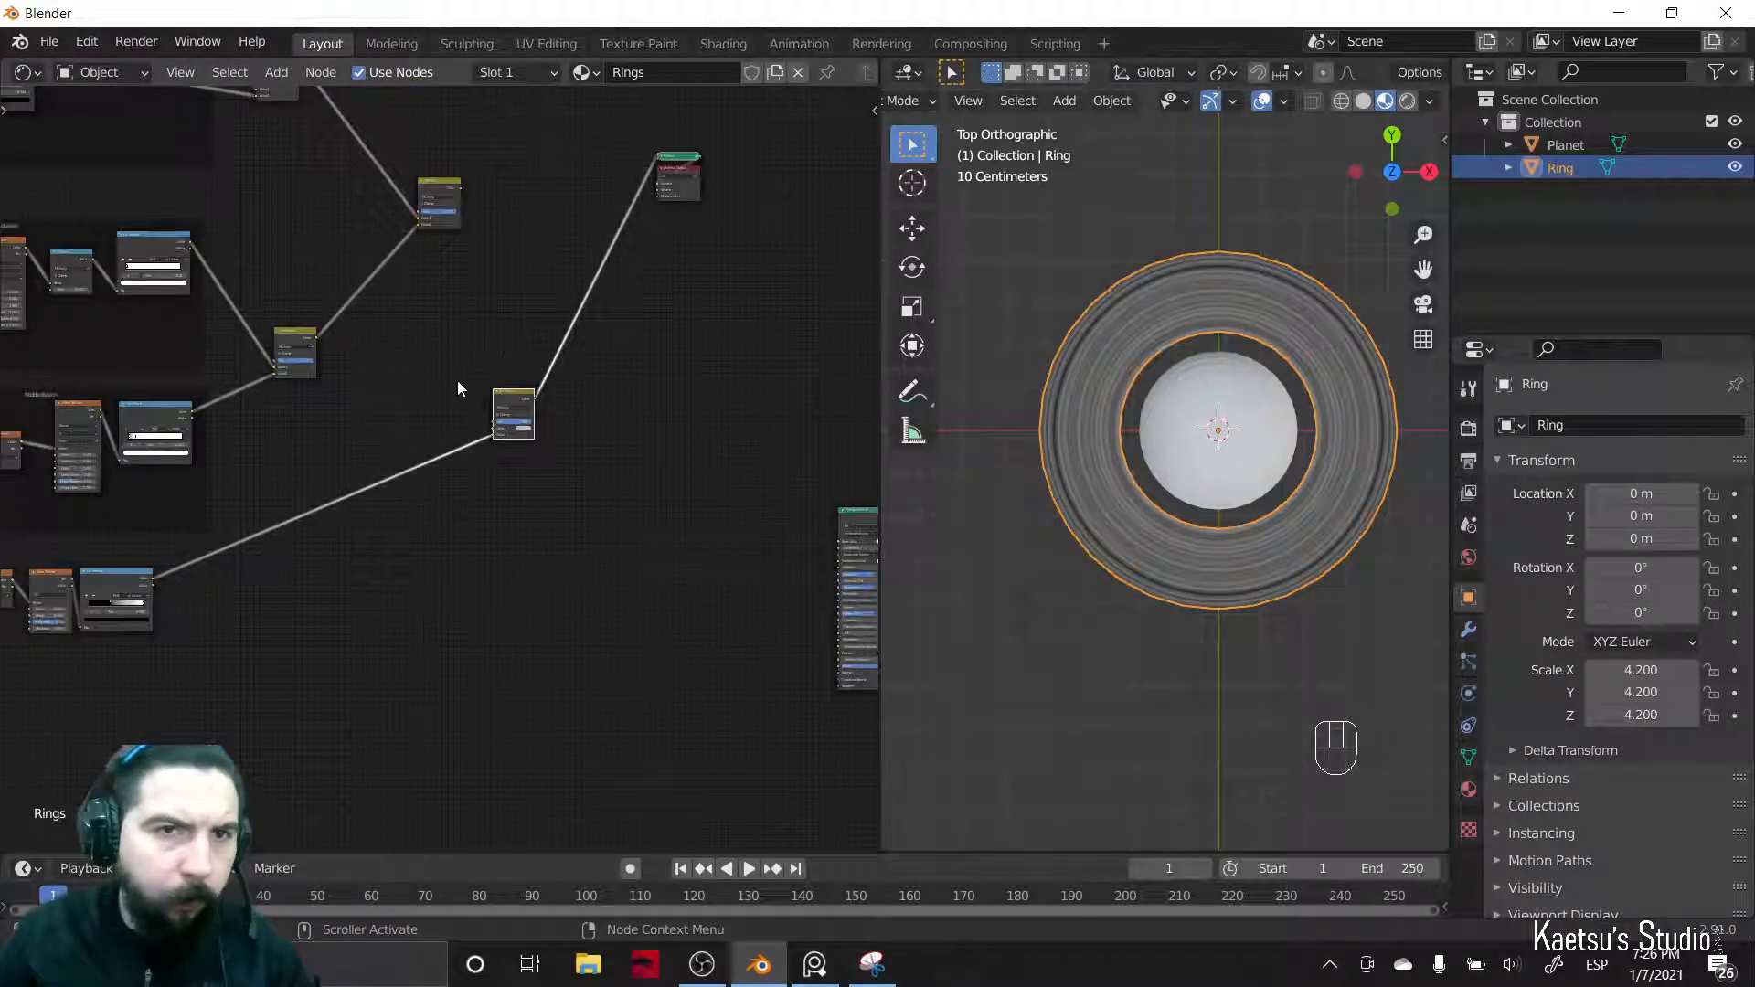
mouse_move(459, 189)
mouse_down()
mouse_move(501, 402)
mouse_move(483, 434)
mouse_move(496, 429)
mouse_up()
scroll(594, 631, up, 5)
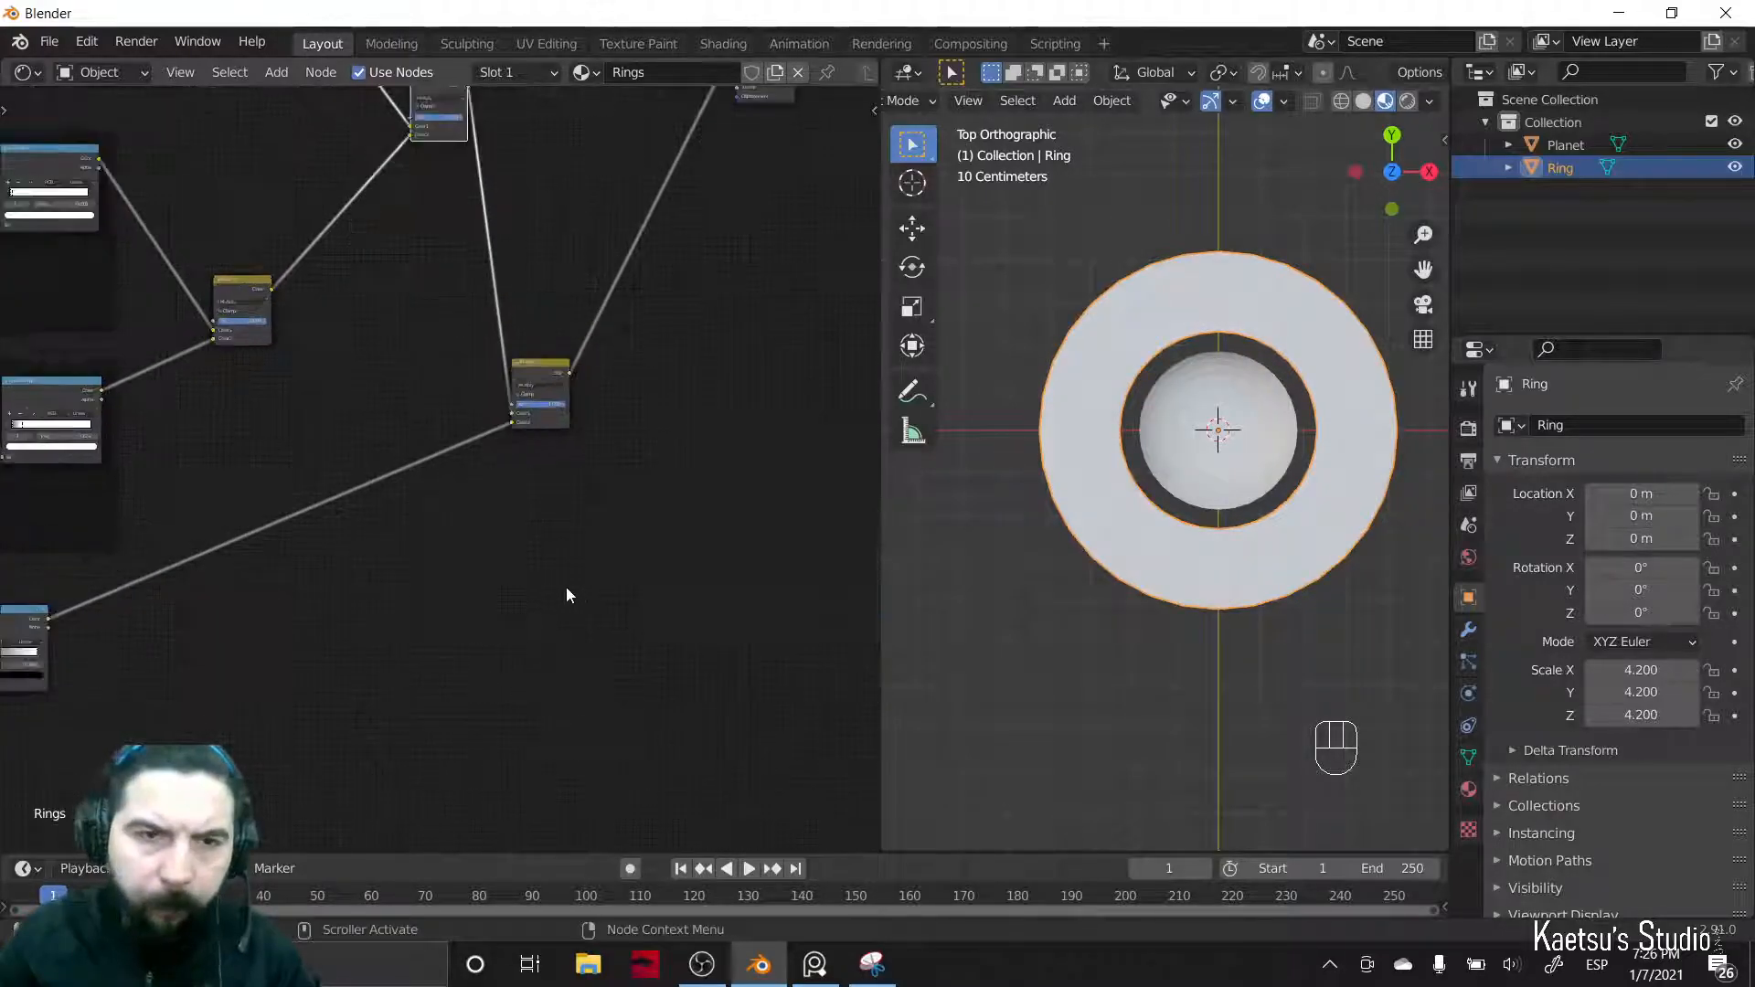
- Lower the new Multiply node's factor to soften the noise rings over the division bands
scroll(664, 266, down, 4)
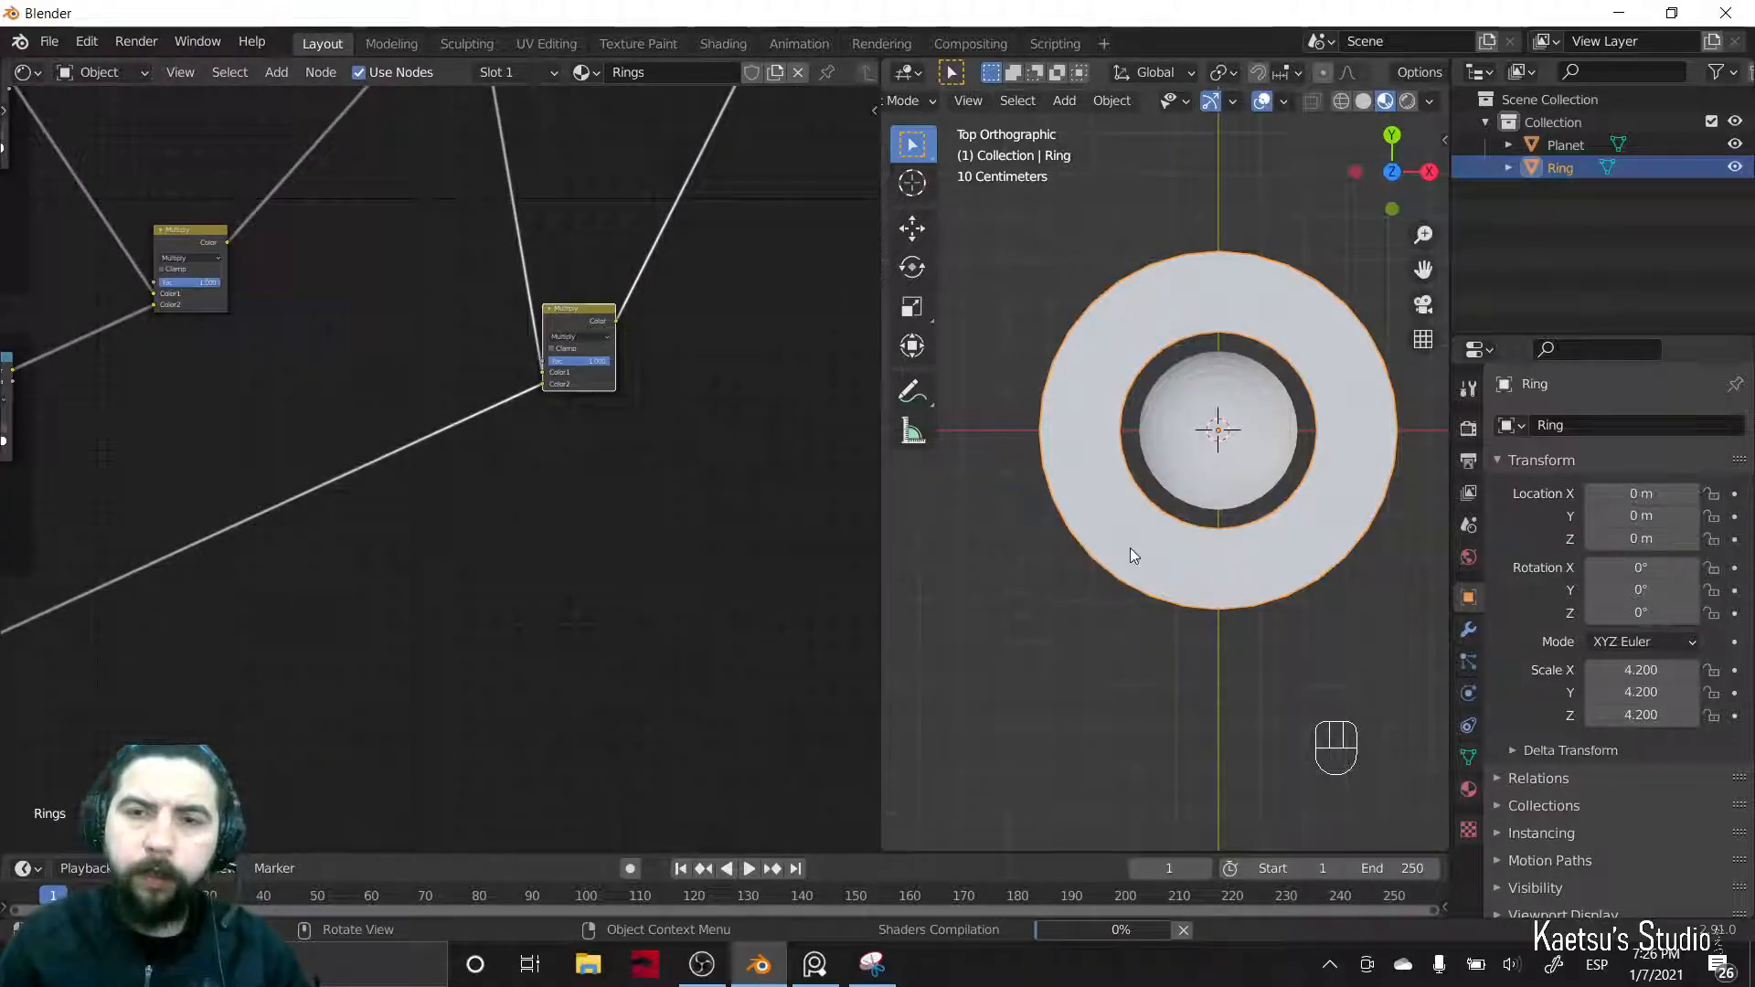
scroll(1133, 557, down, 3)
scroll(1143, 556, up, 6)
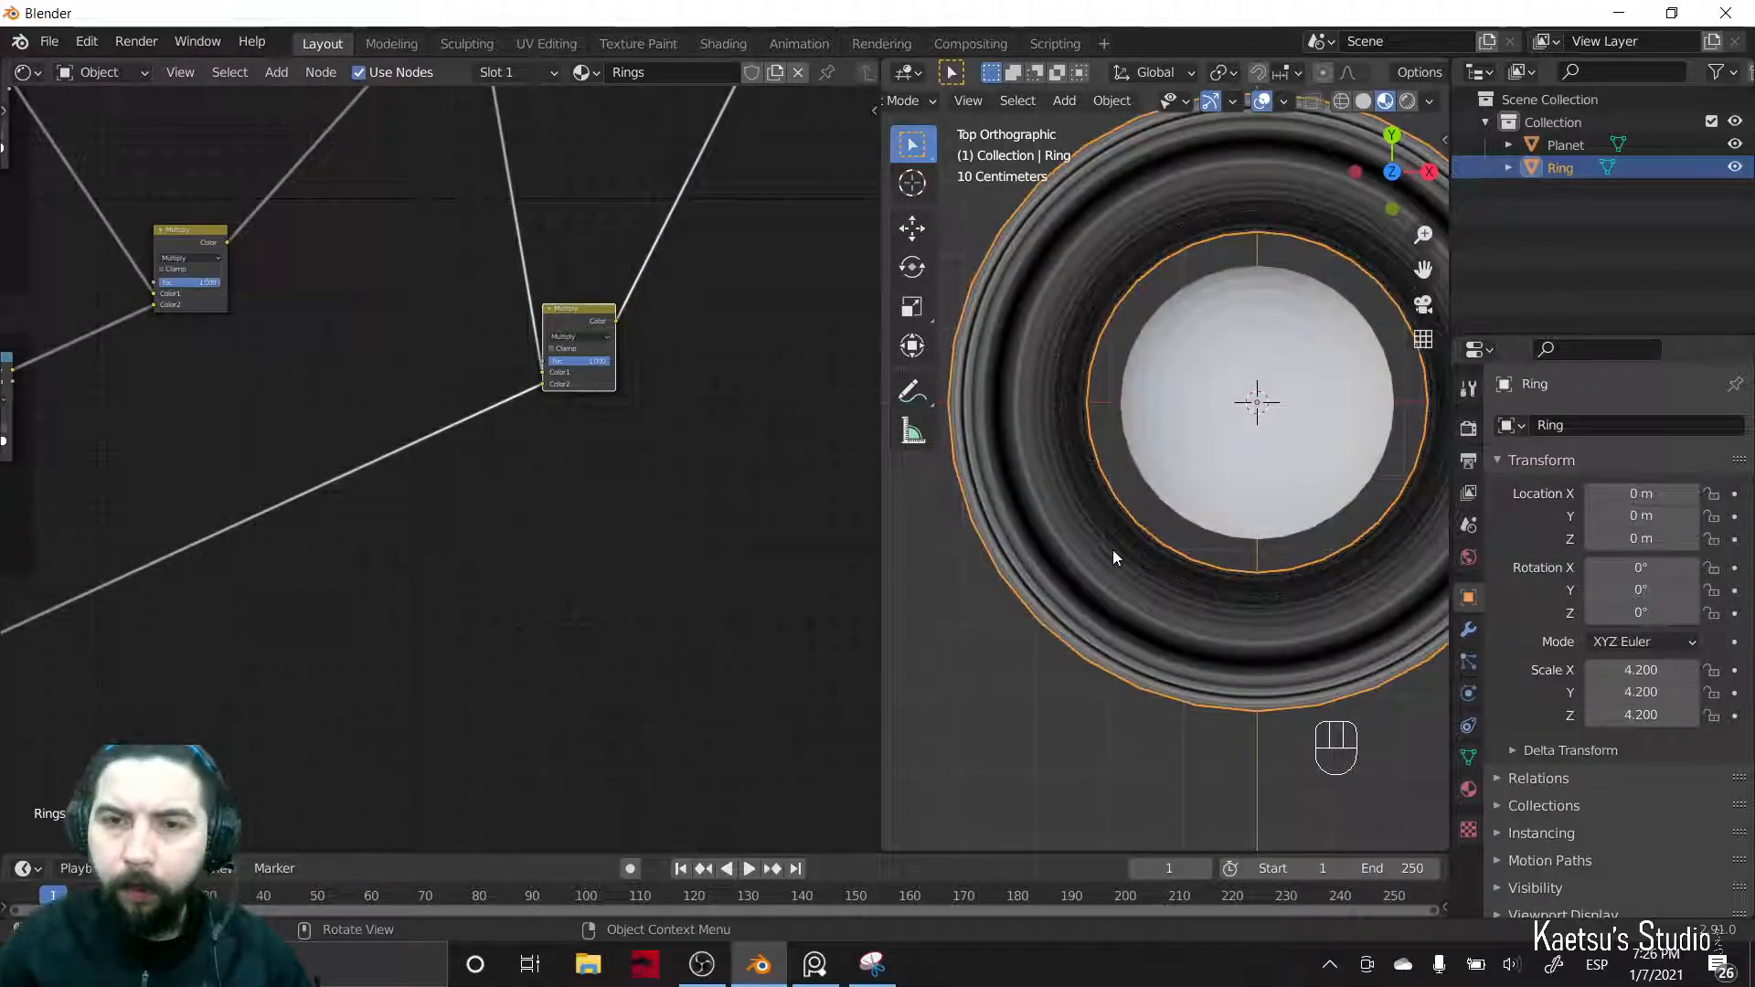
scroll(588, 595, down, 2)
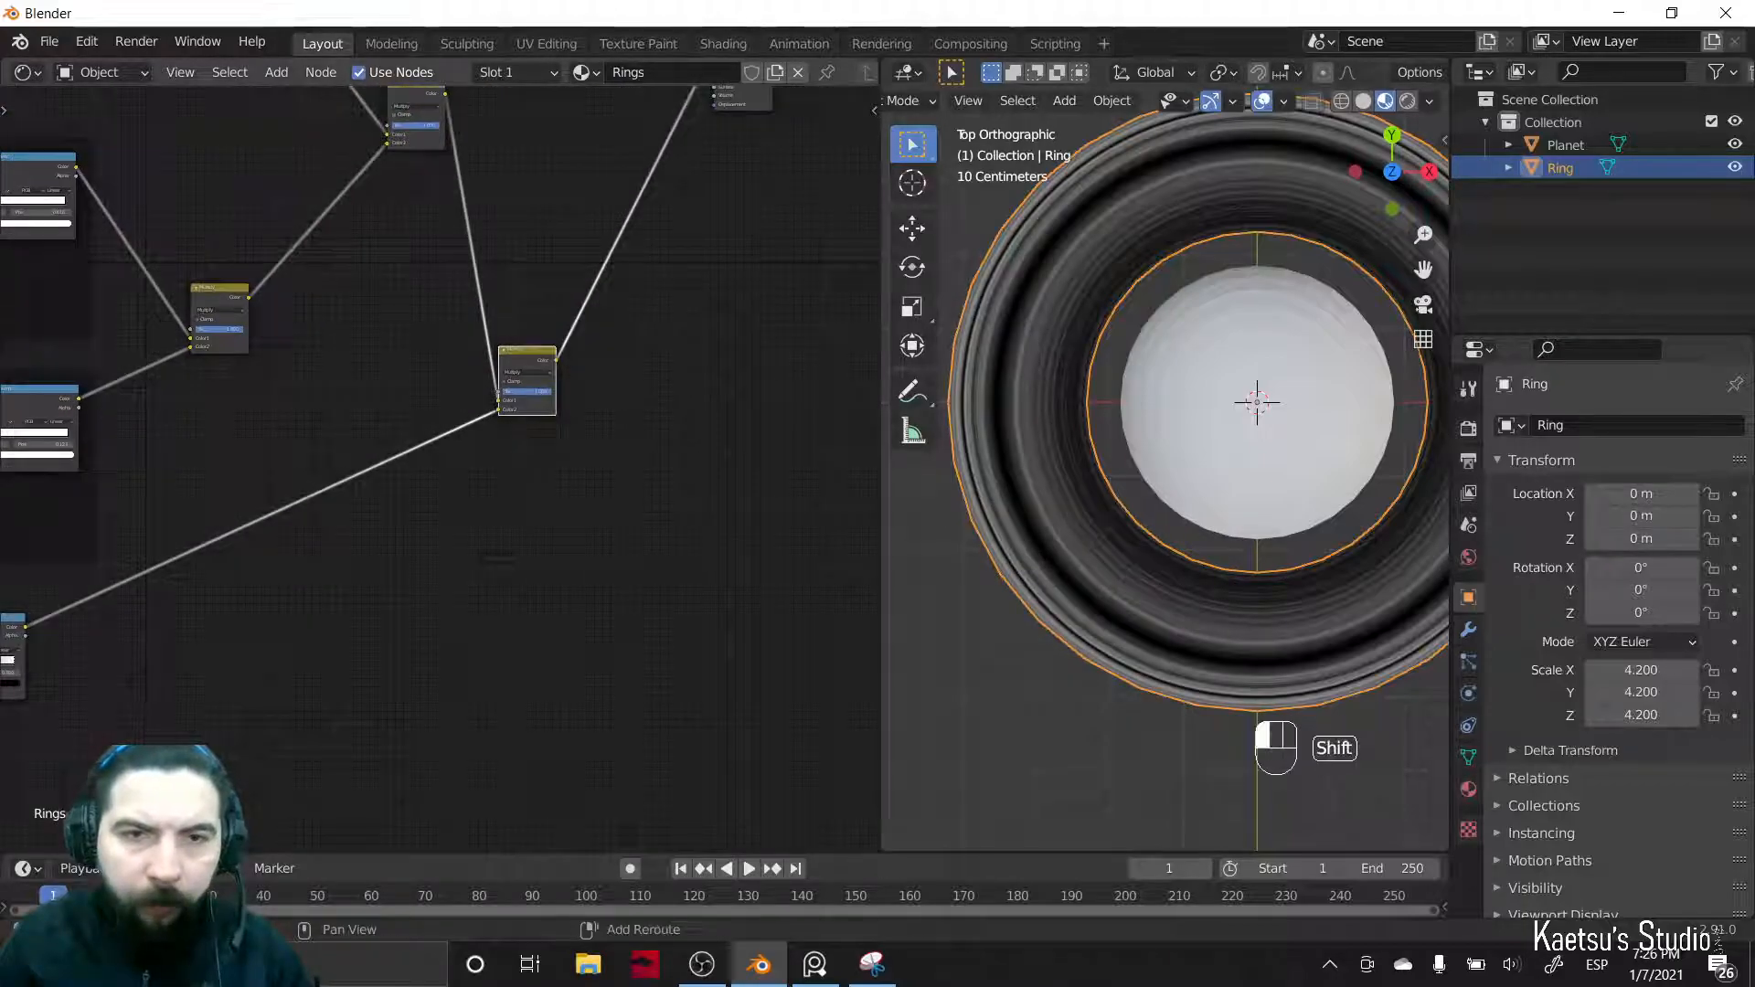
shift+drag(549, 392, 523, 391)
- Examine the ring's bands up close and compare them with the Saturn photos on the reference board
scroll(1067, 452, down, 3)
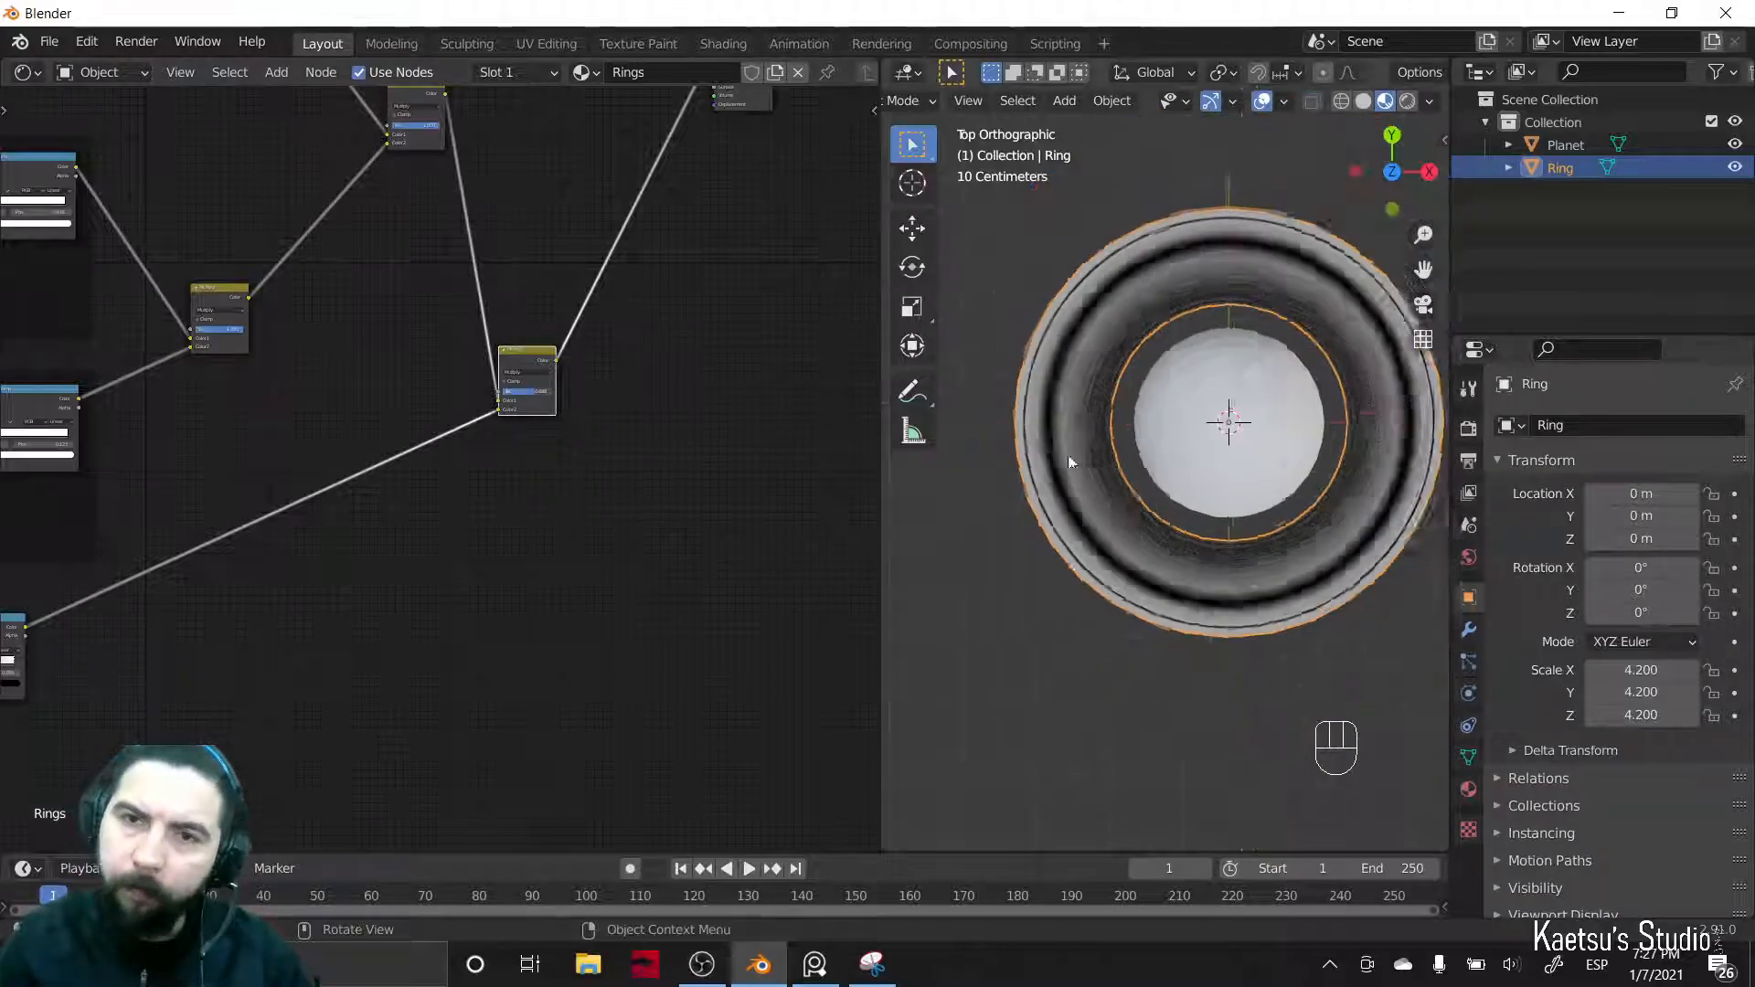
shift+middle_drag(1192, 630, 1223, 420)
scroll(1137, 590, up, 1)
scroll(1207, 421, down, 4)
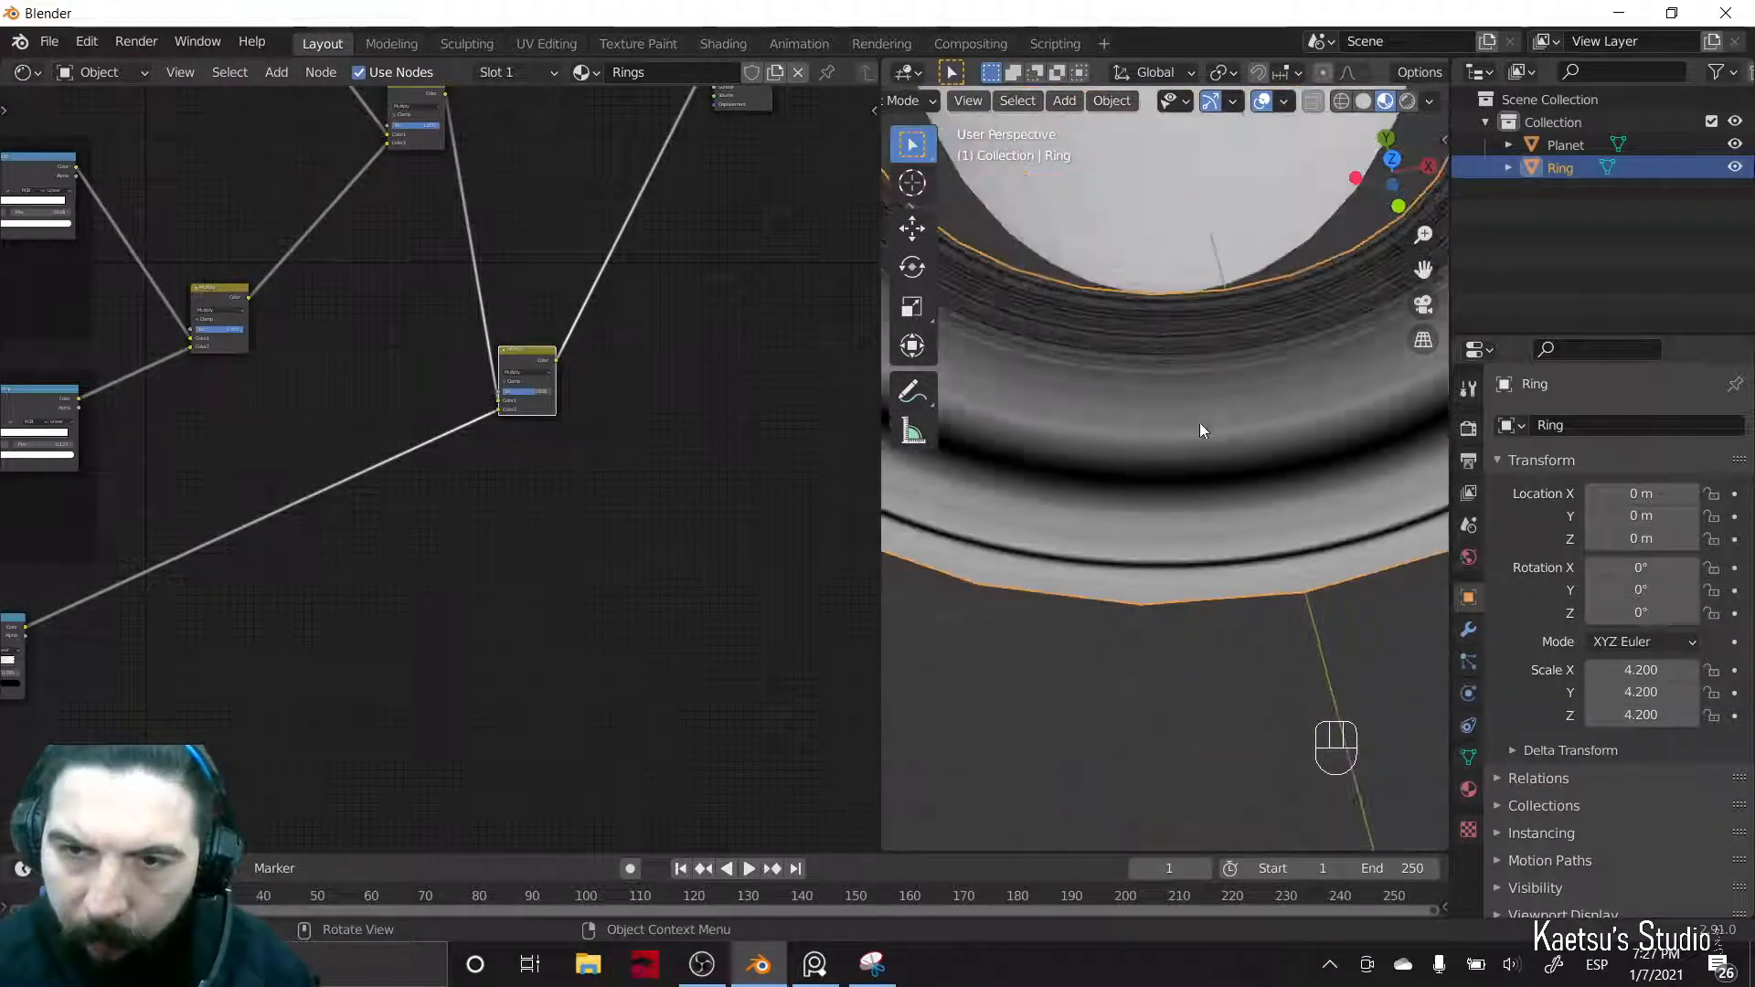
key(KP_7)
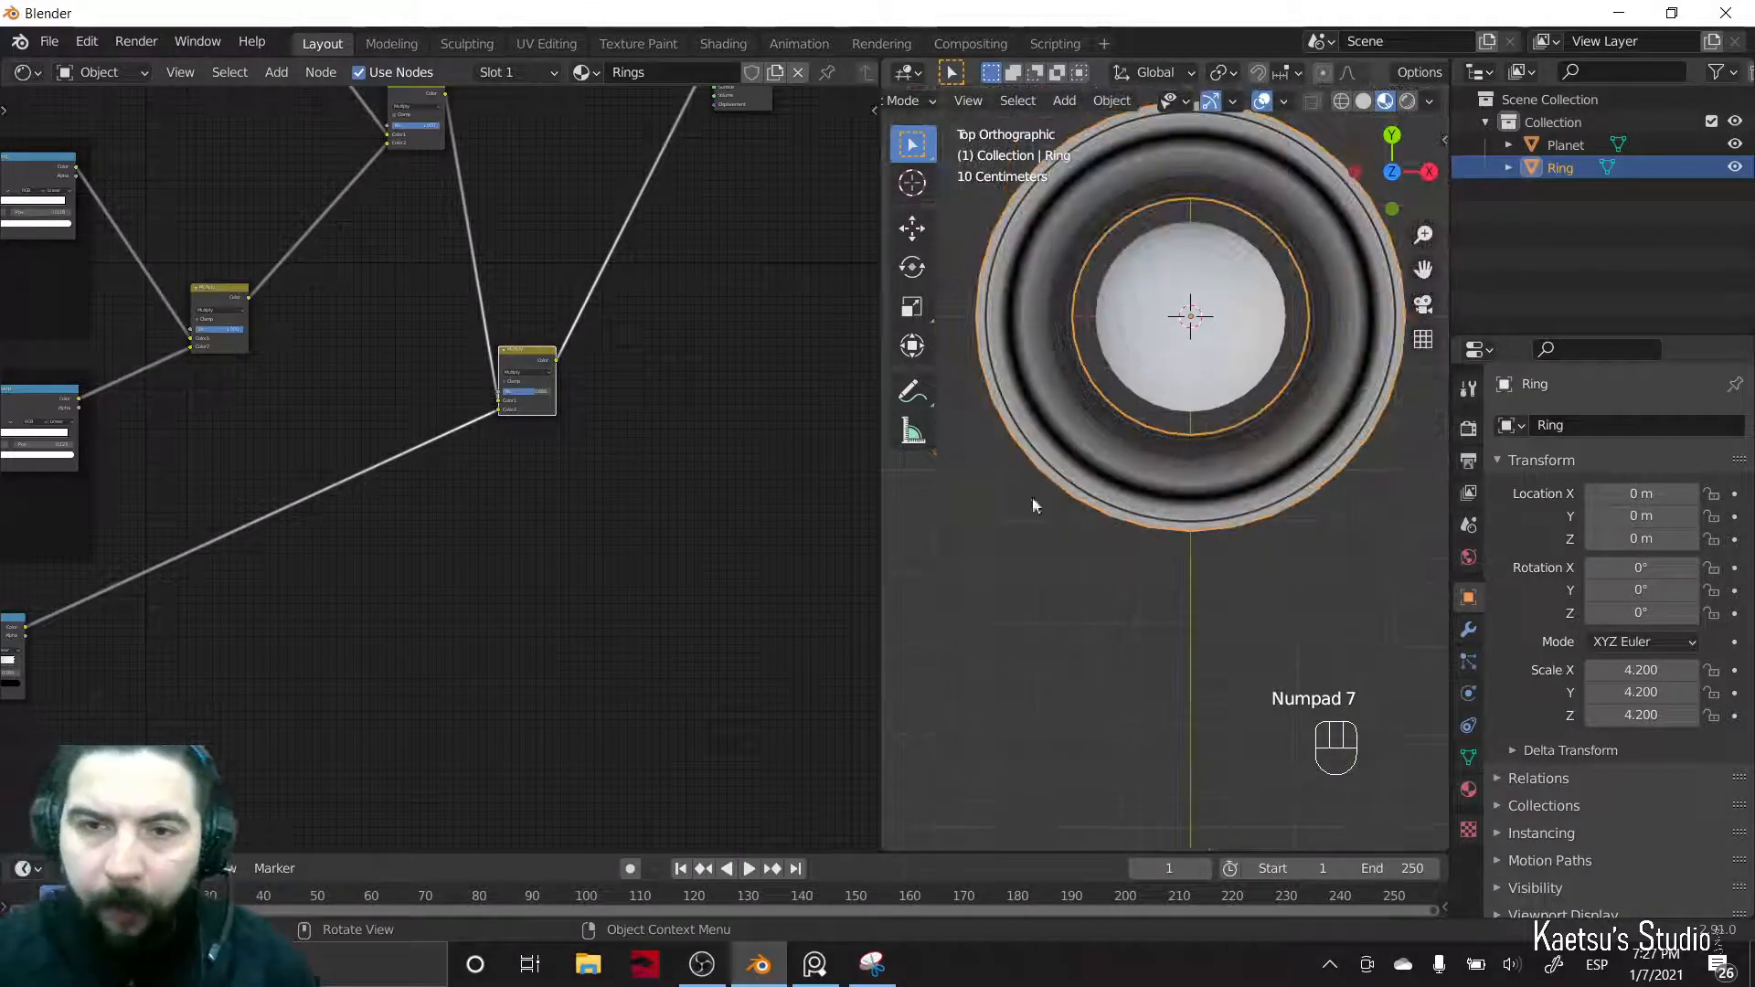
key(alt+Tab)
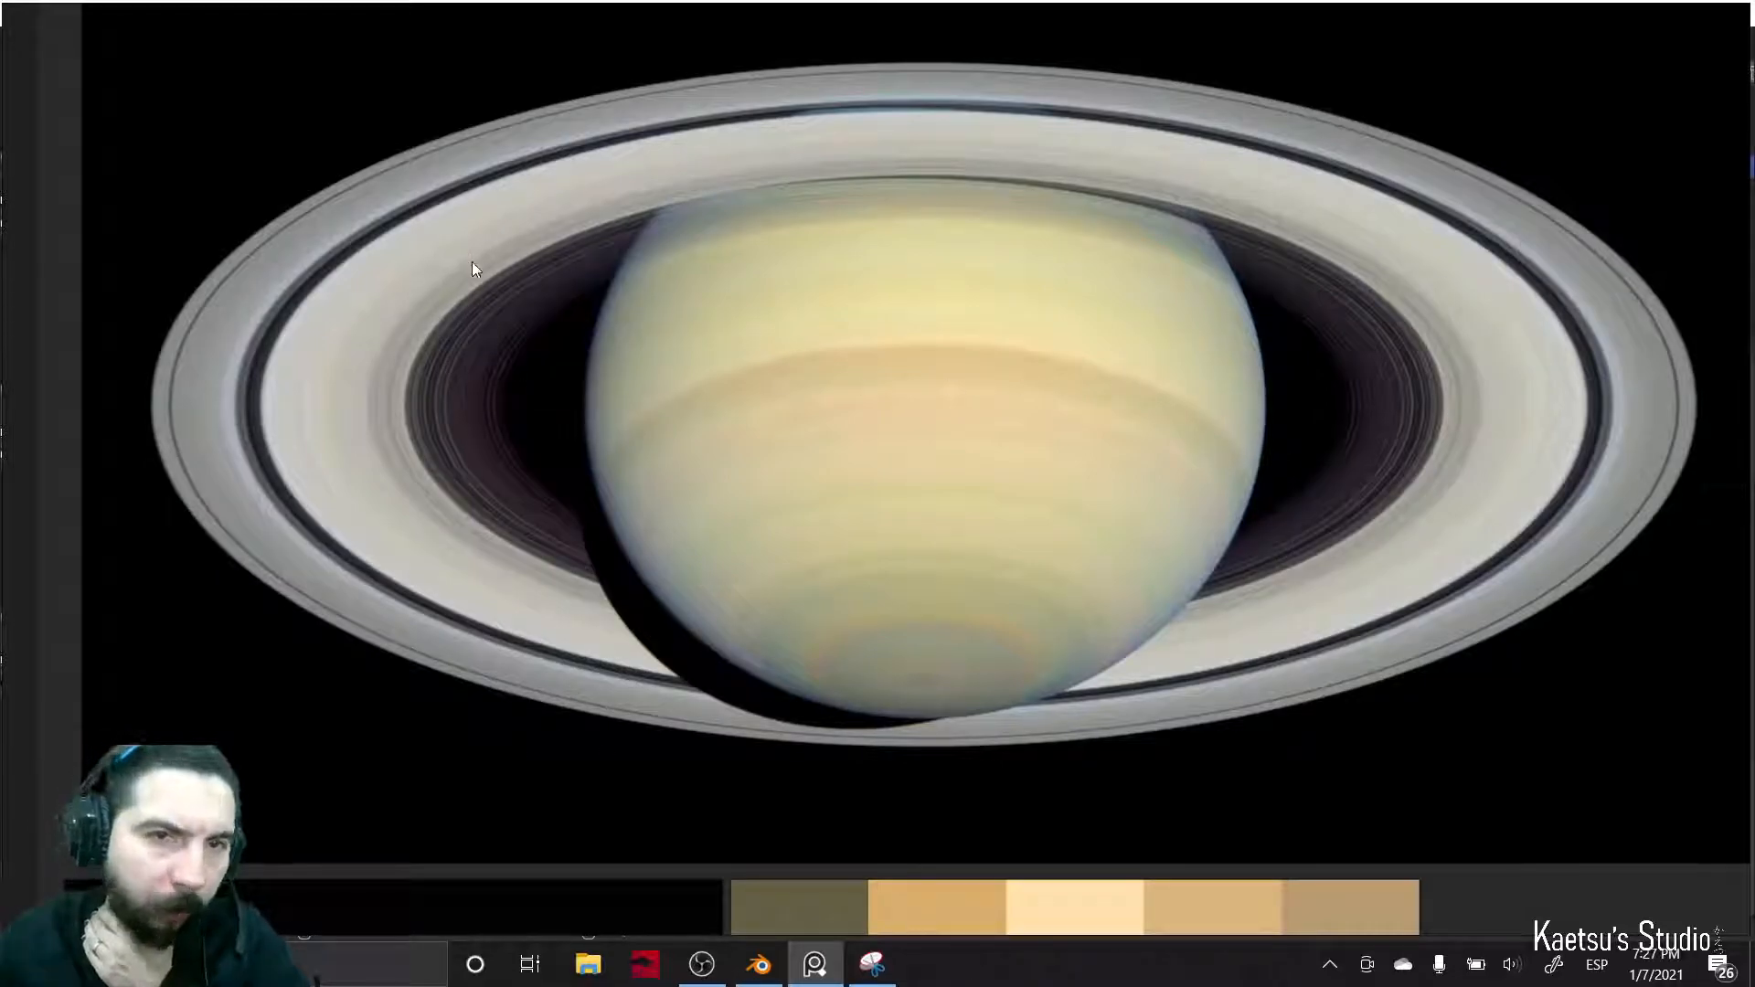
middle_drag(497, 839, 903, 5)
scroll(605, 371, up, 3)
middle_drag(585, 294, 552, 318)
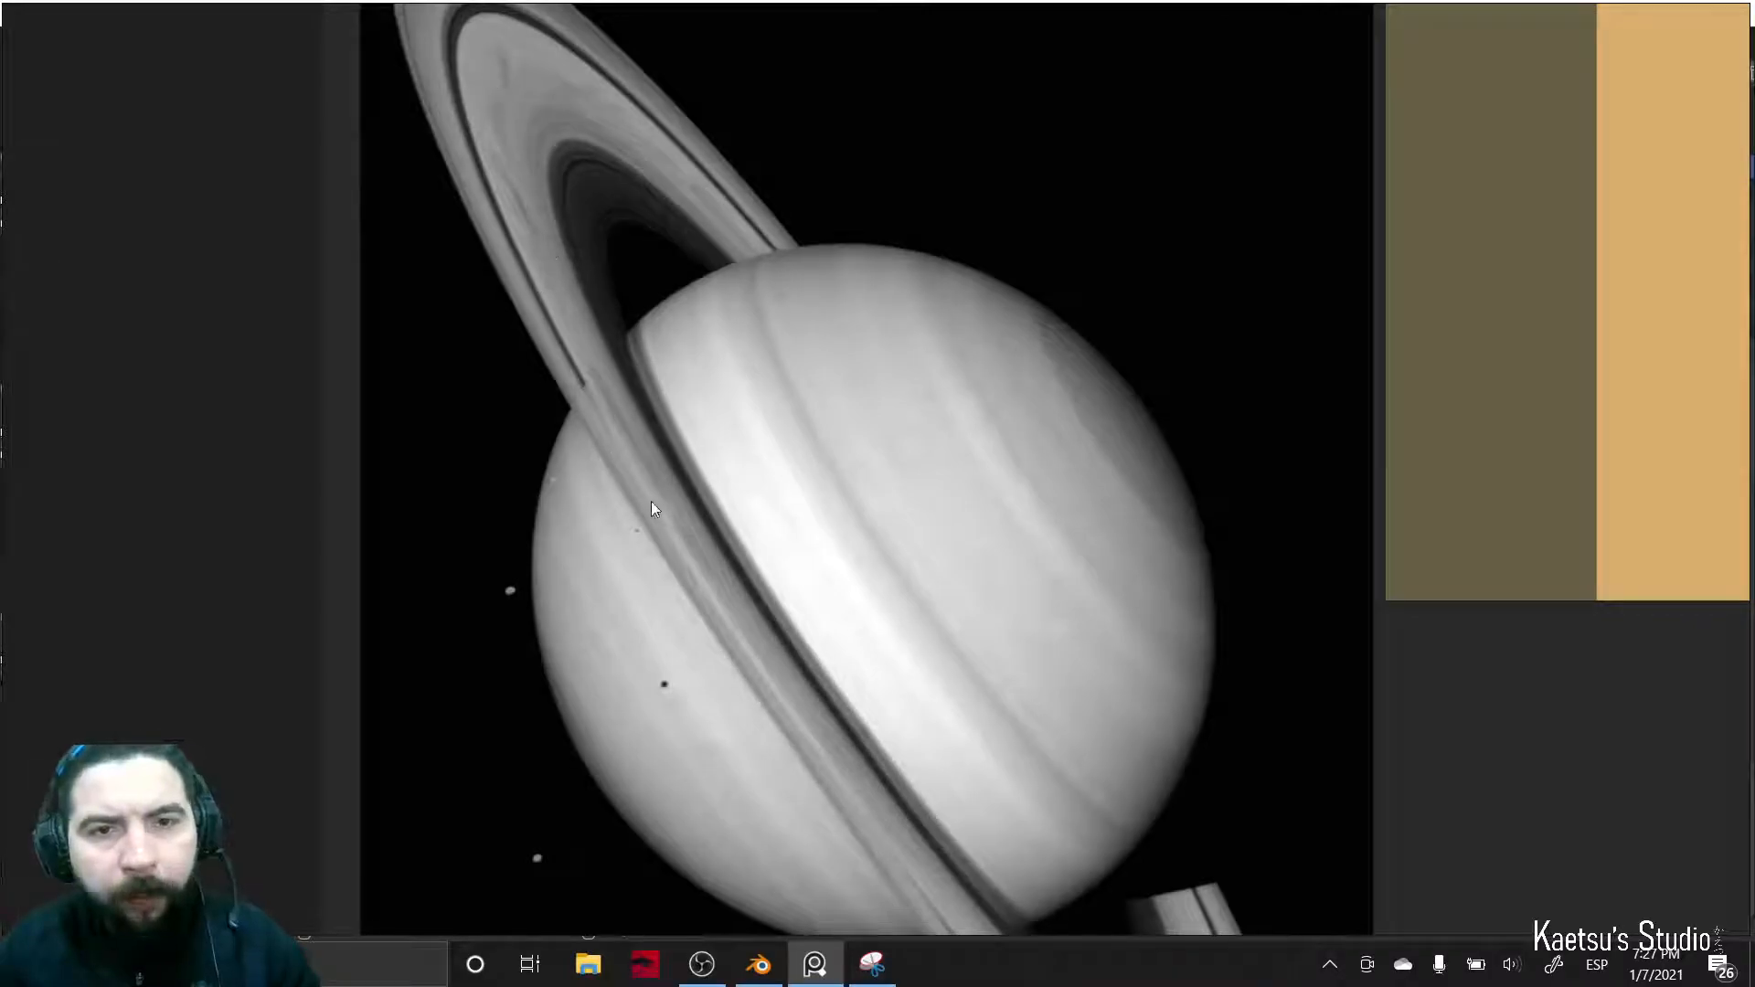
scroll(653, 500, down, 4)
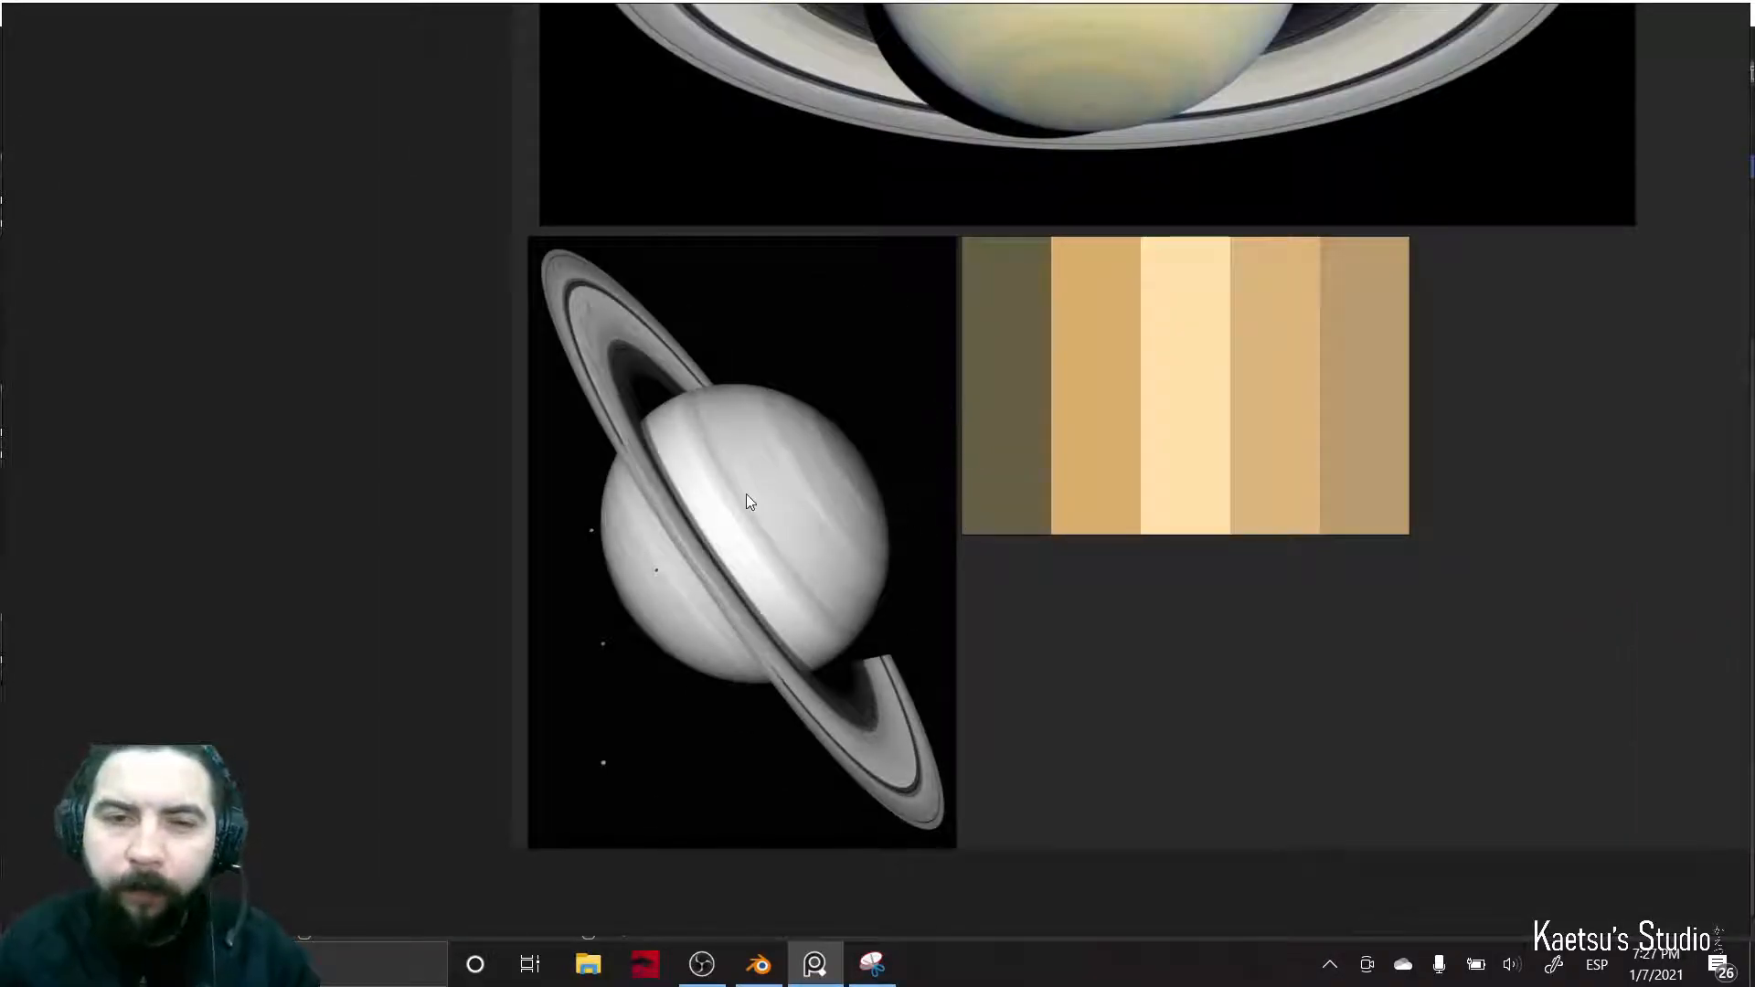
scroll(746, 494, up, 2)
scroll(837, 494, down, 1)
key(alt+Tab)
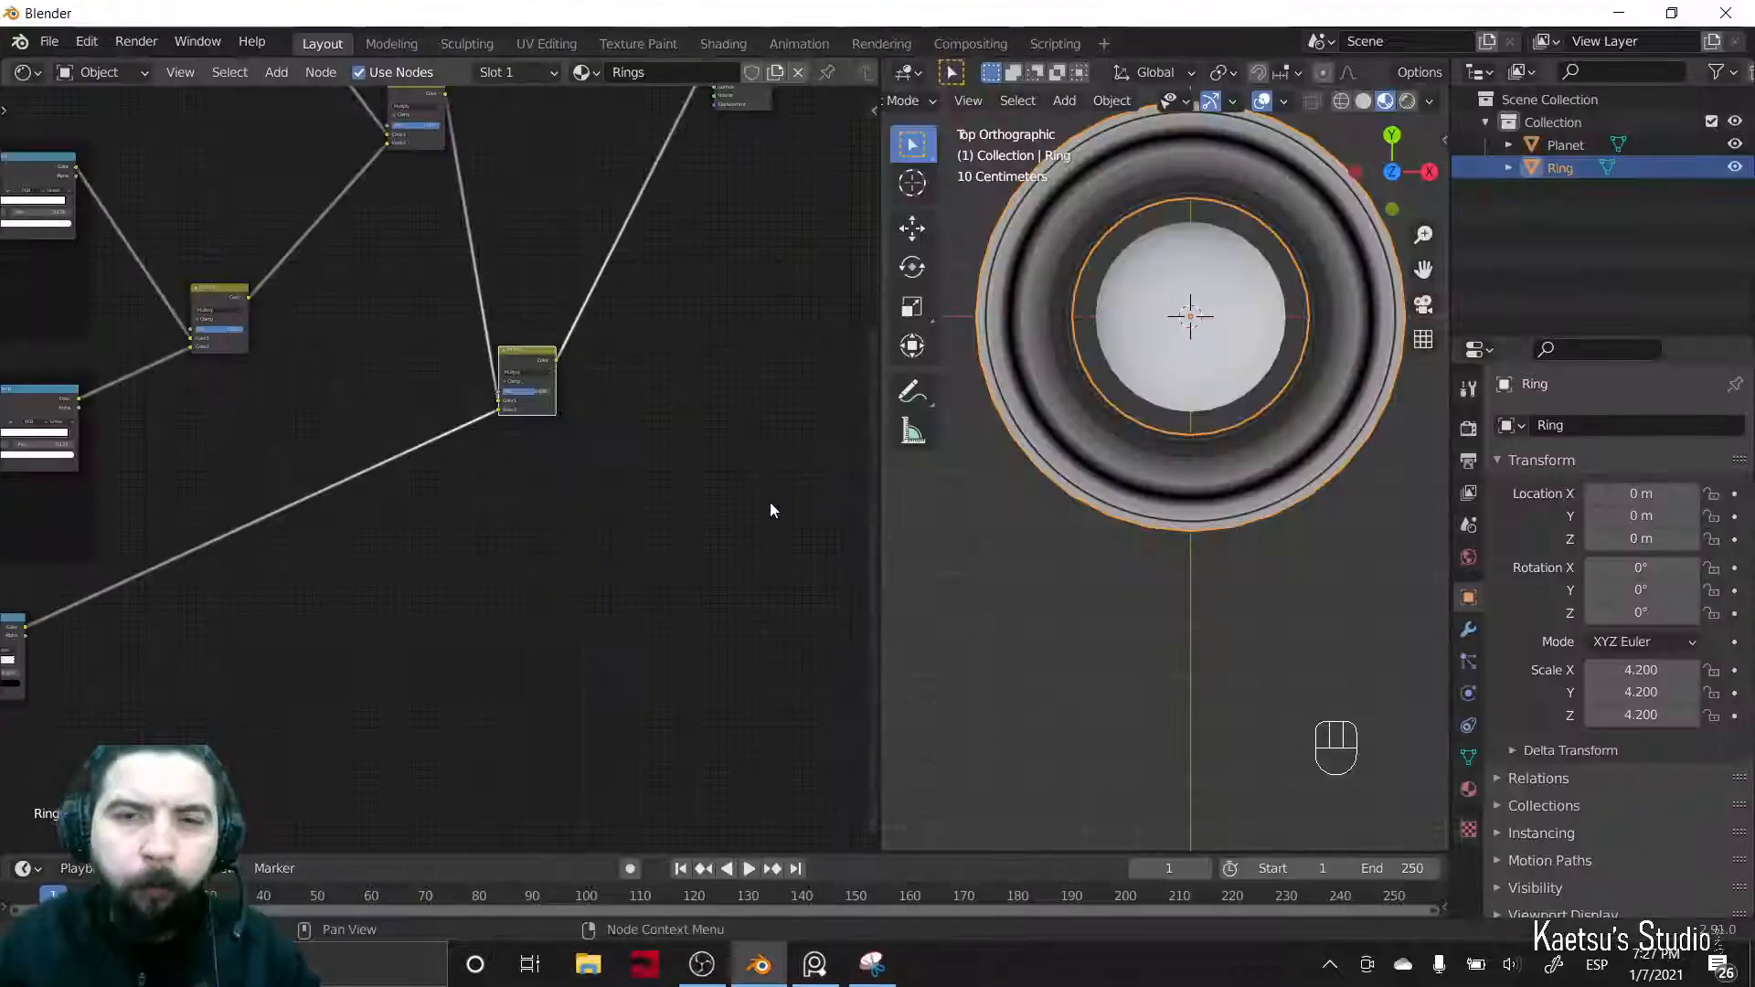
- Add a frame below the Middle division frame and place the new Mapping, Gradient, Noise and ColorRamp nodes inside it
scroll(426, 512, down, 1)
middle_drag(356, 627, 147, 462)
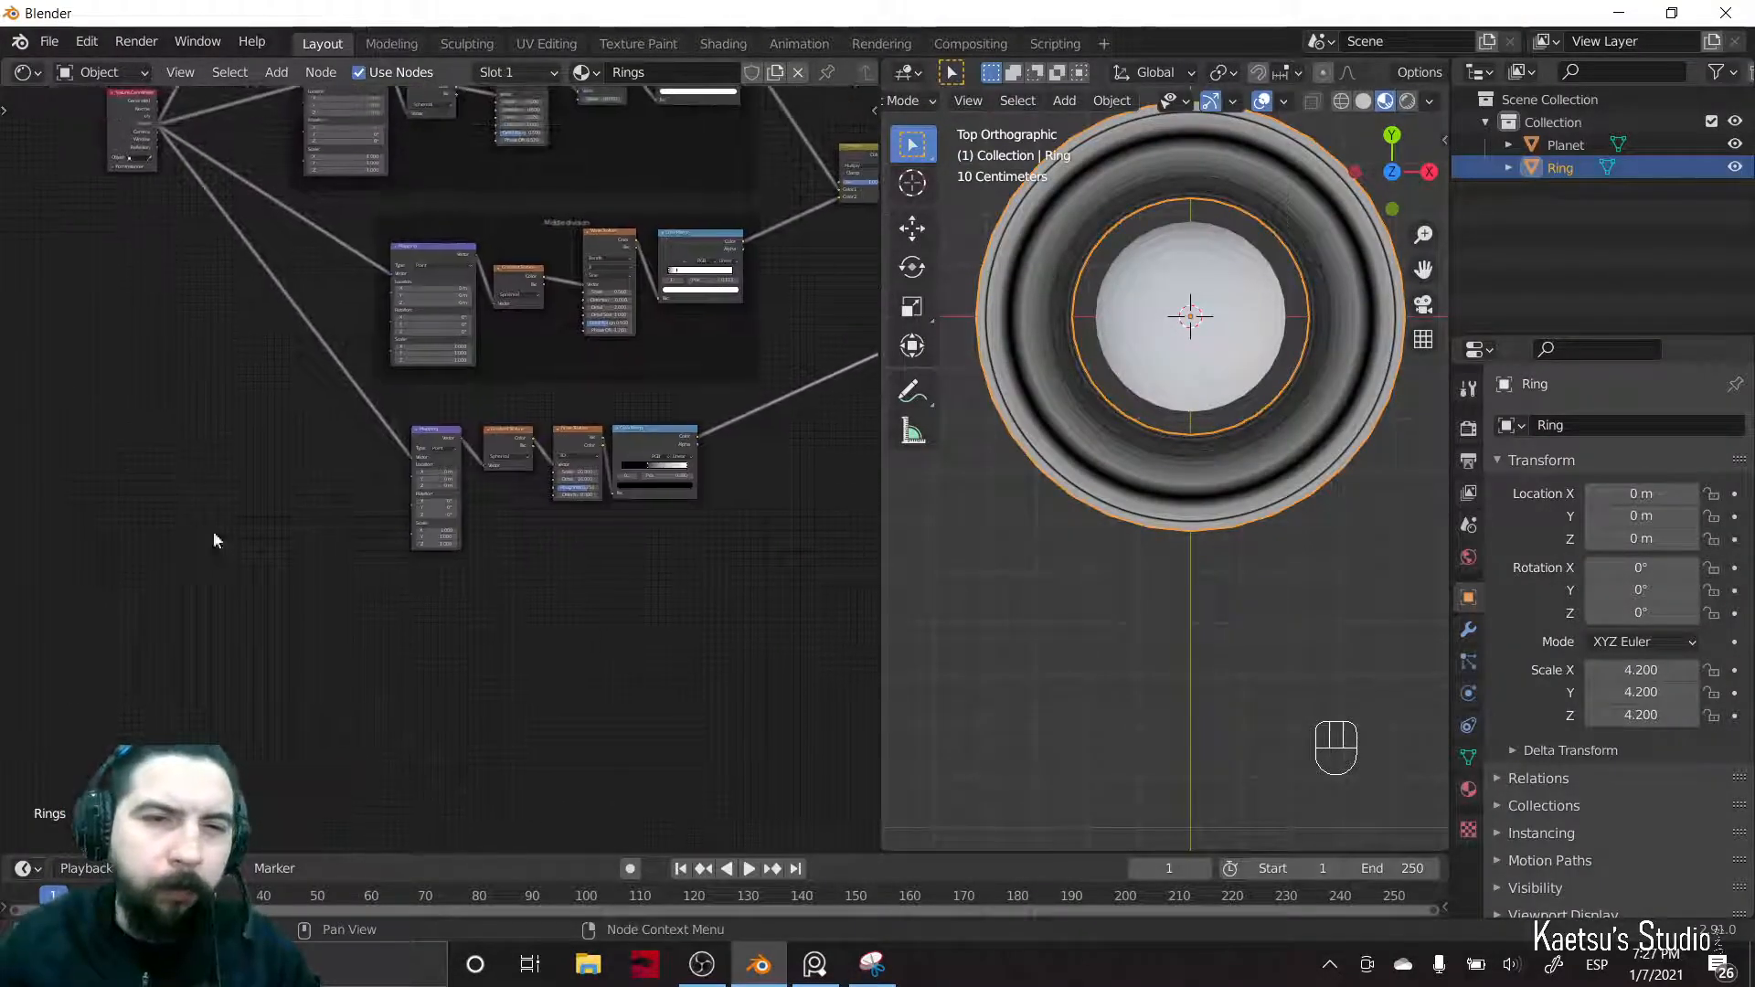
key(shift+a)
text(sg)
key(BackSpace)
text(frame)
key(Return)
click(473, 549)
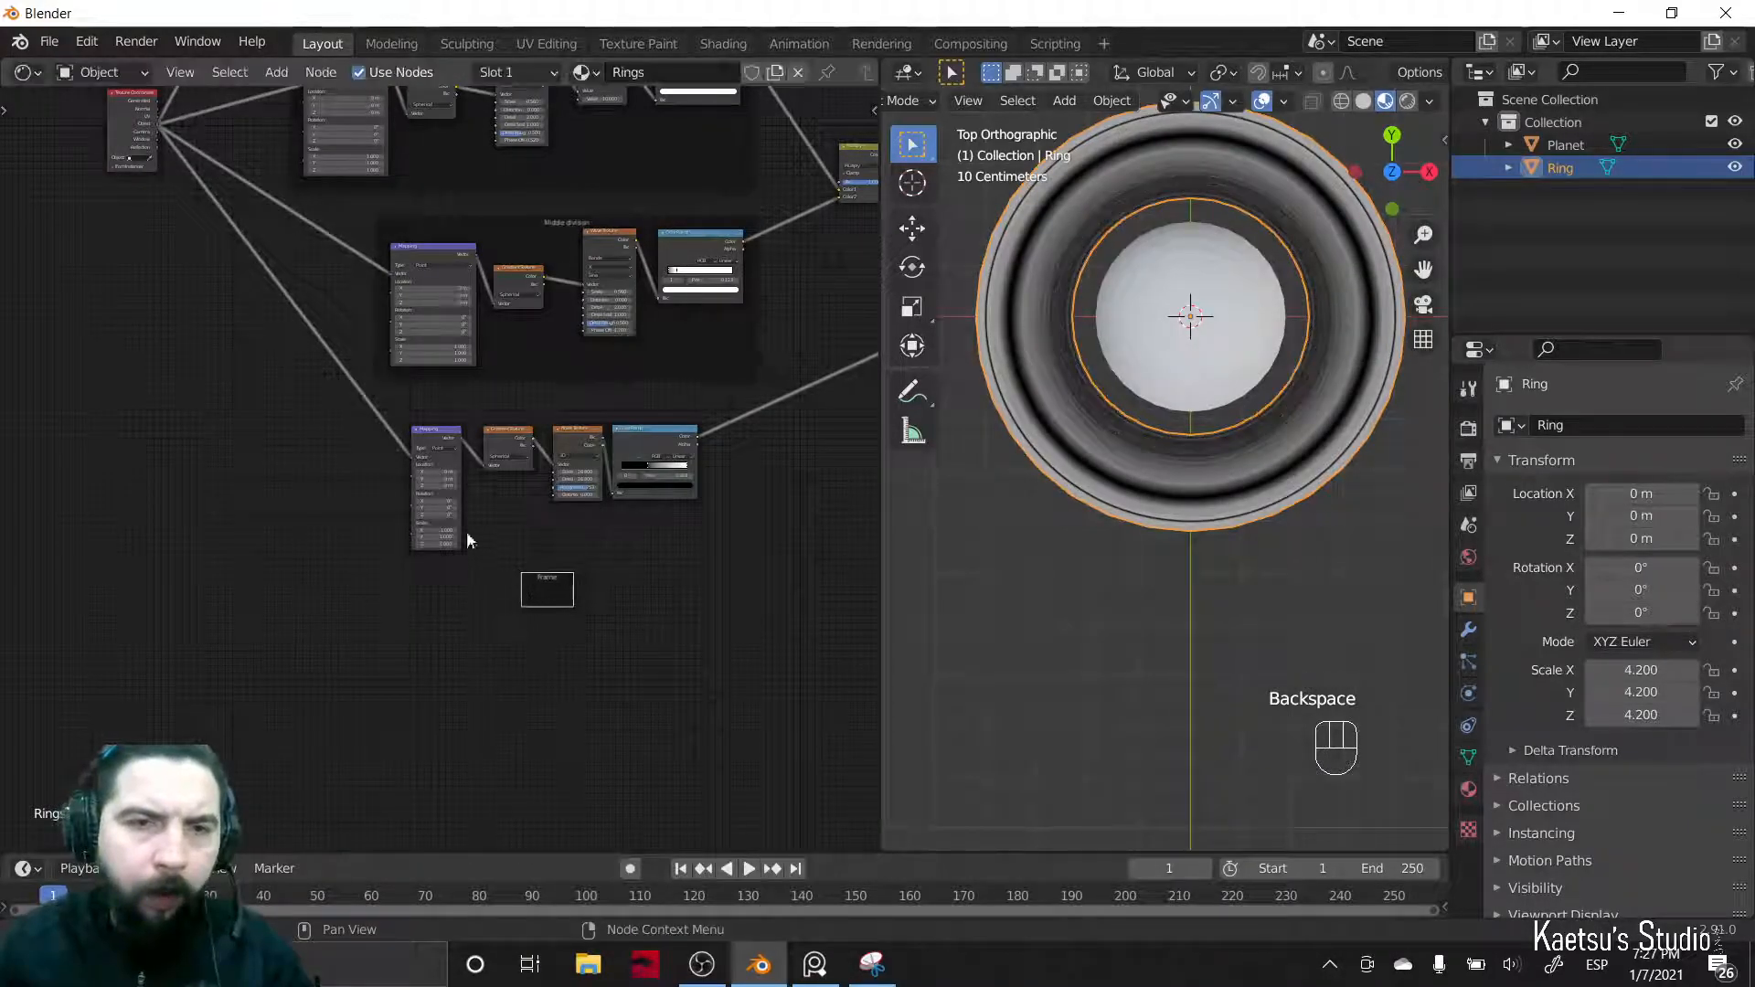
drag(422, 399, 759, 488)
drag(599, 459, 540, 578)
drag(476, 663, 584, 521)
- Label the new frame "Surface Rings" and move it closer beneath the Middle division frame
key(F2)
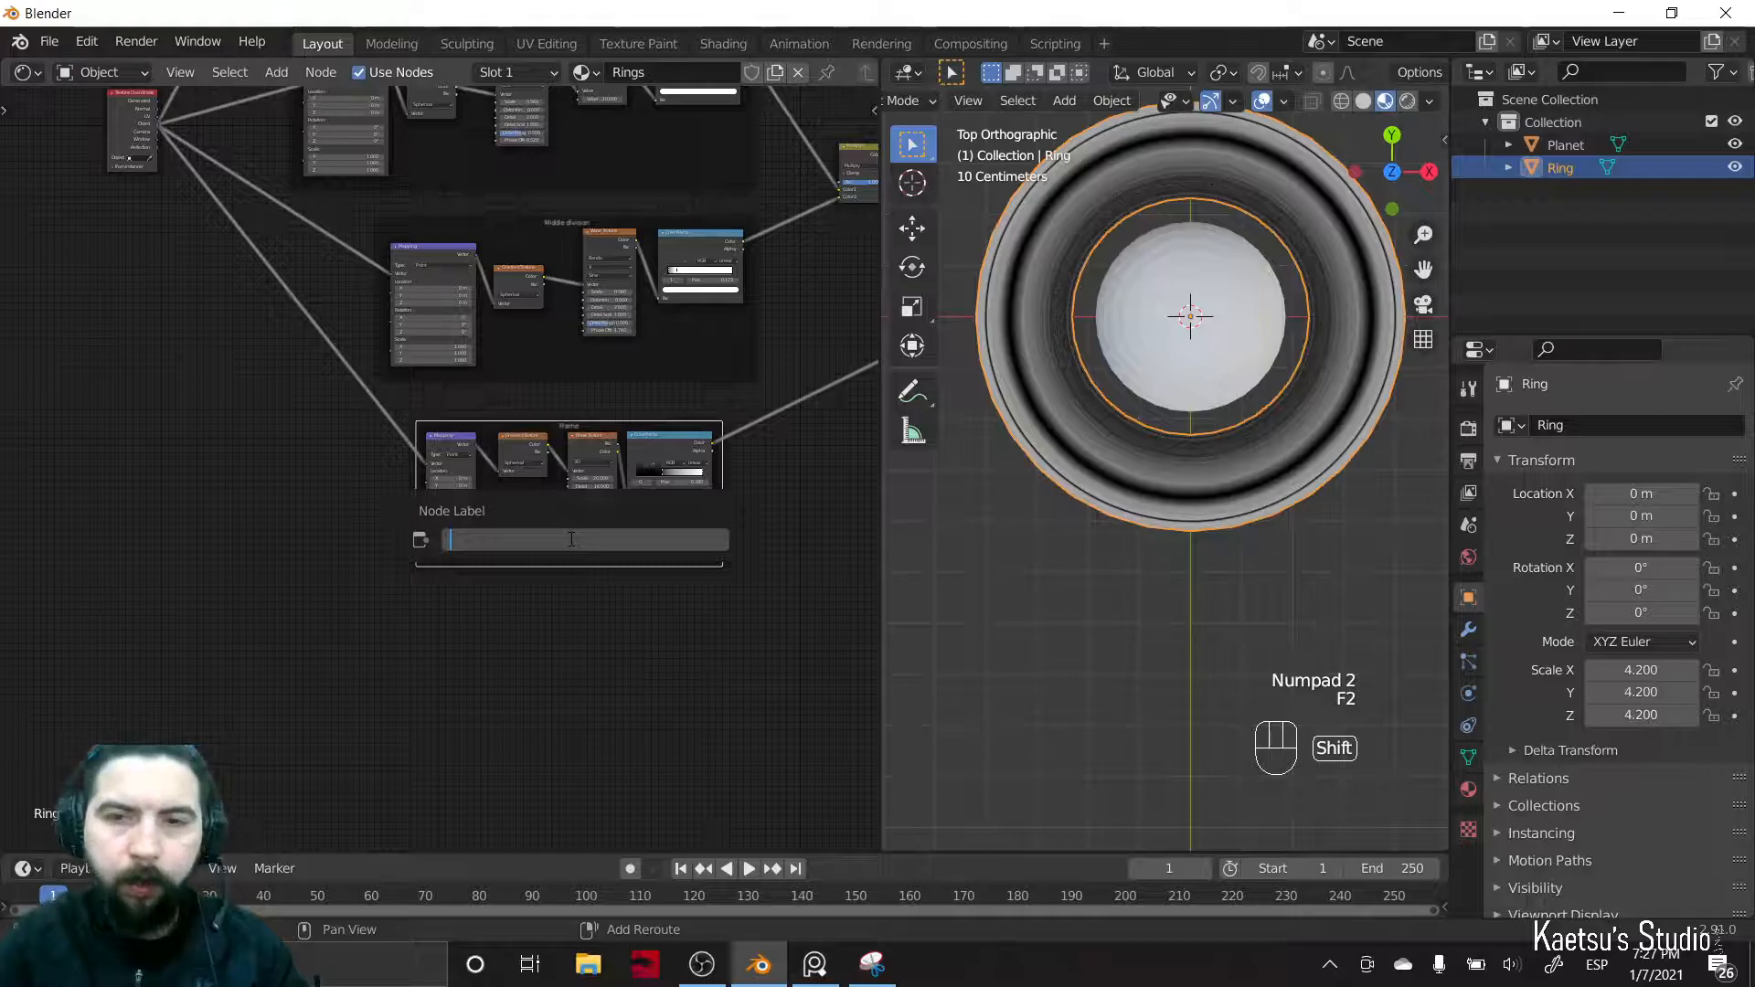
text(Bac)
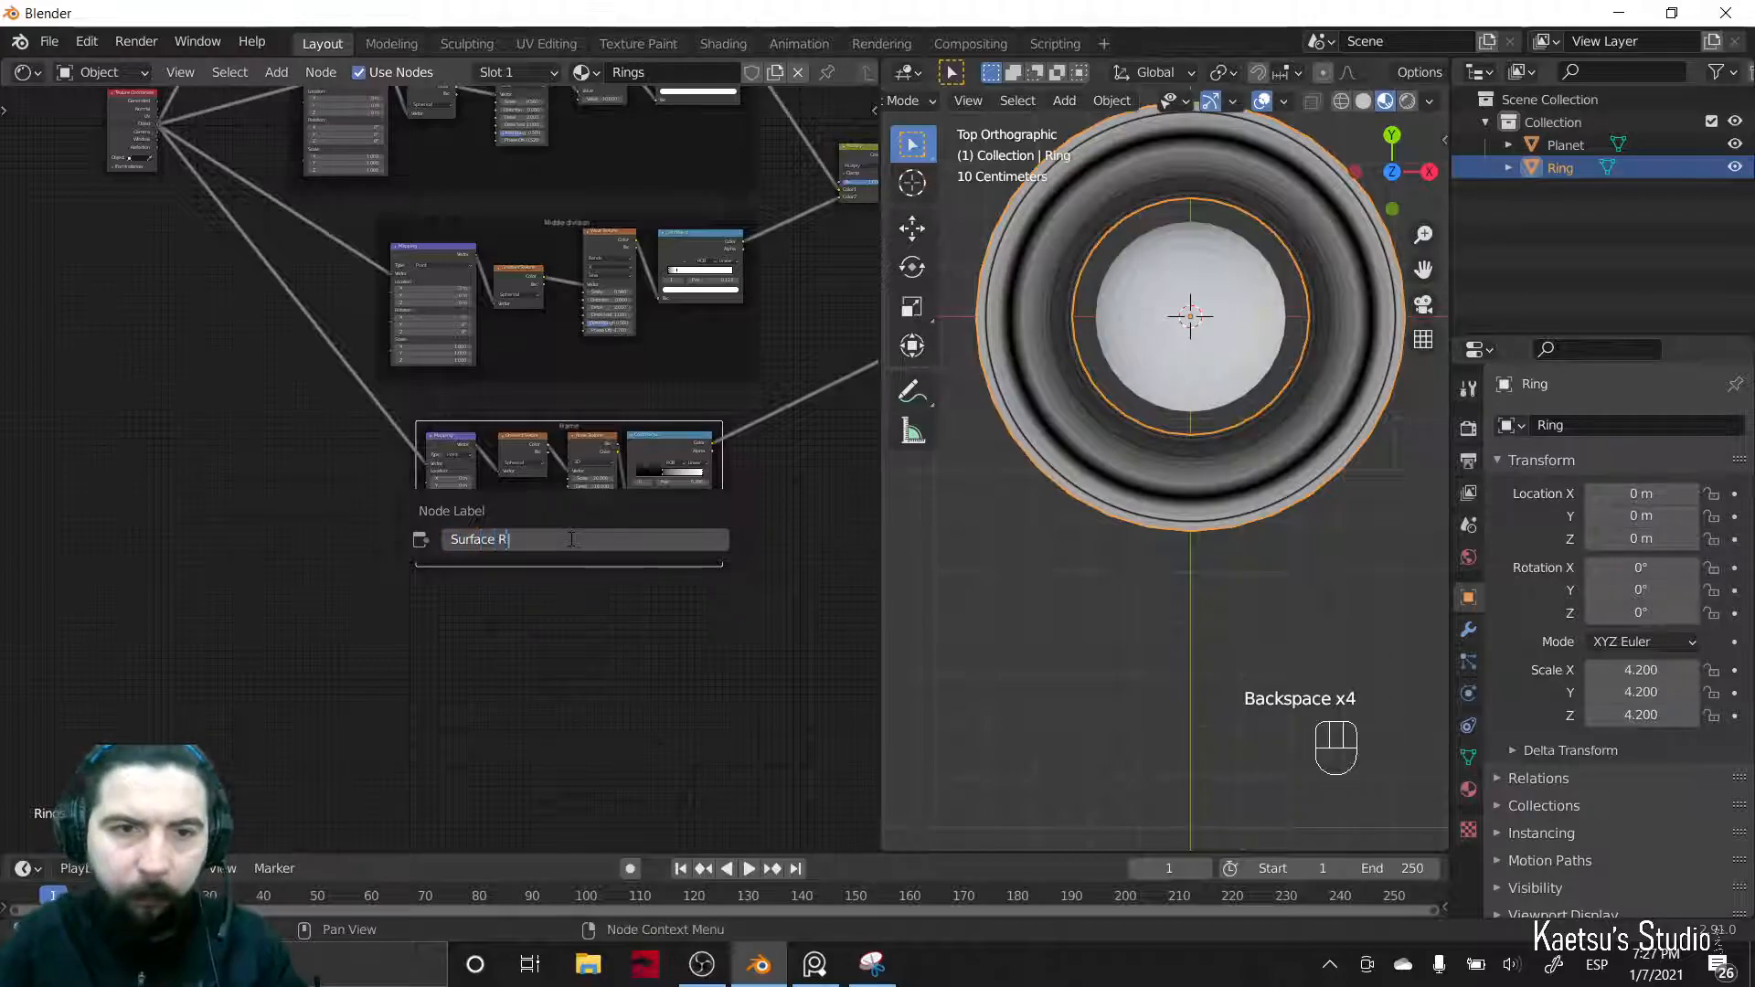
text(ings)
key(Return)
click(501, 688)
drag(580, 565, 605, 540)
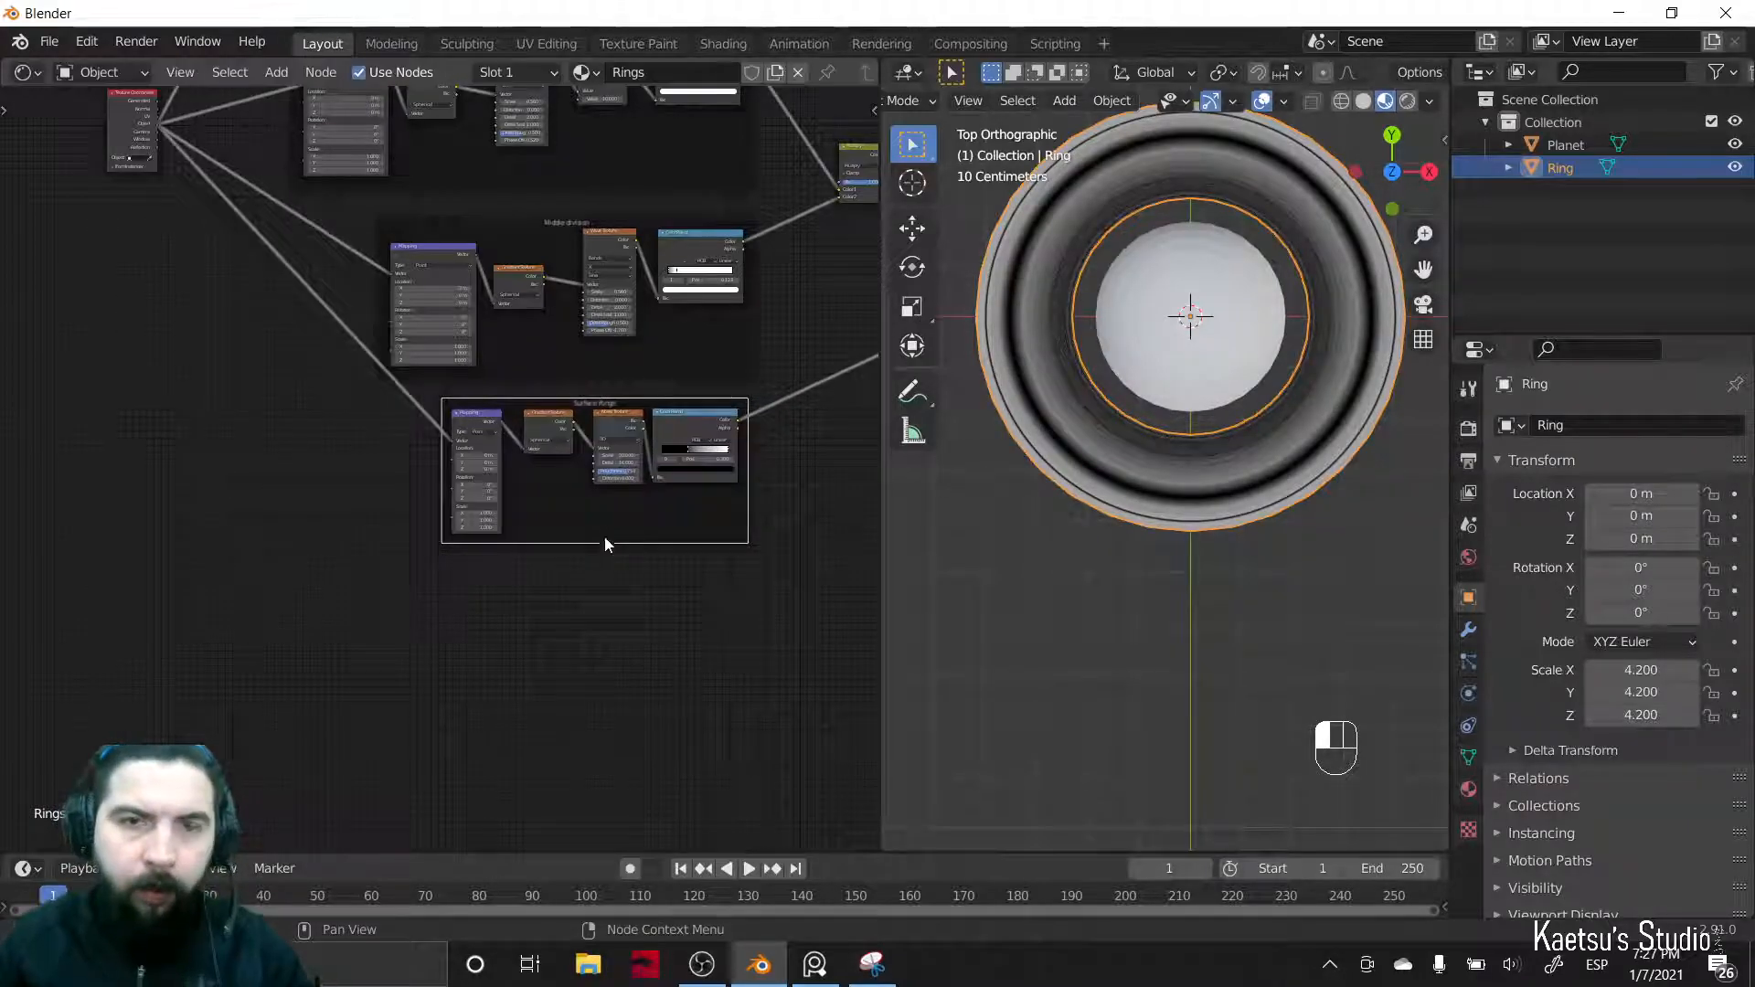
- Add another Noise Texture below the Surface Rings frame
key(shift+a)
click(546, 632)
text(noi)
key(Return)
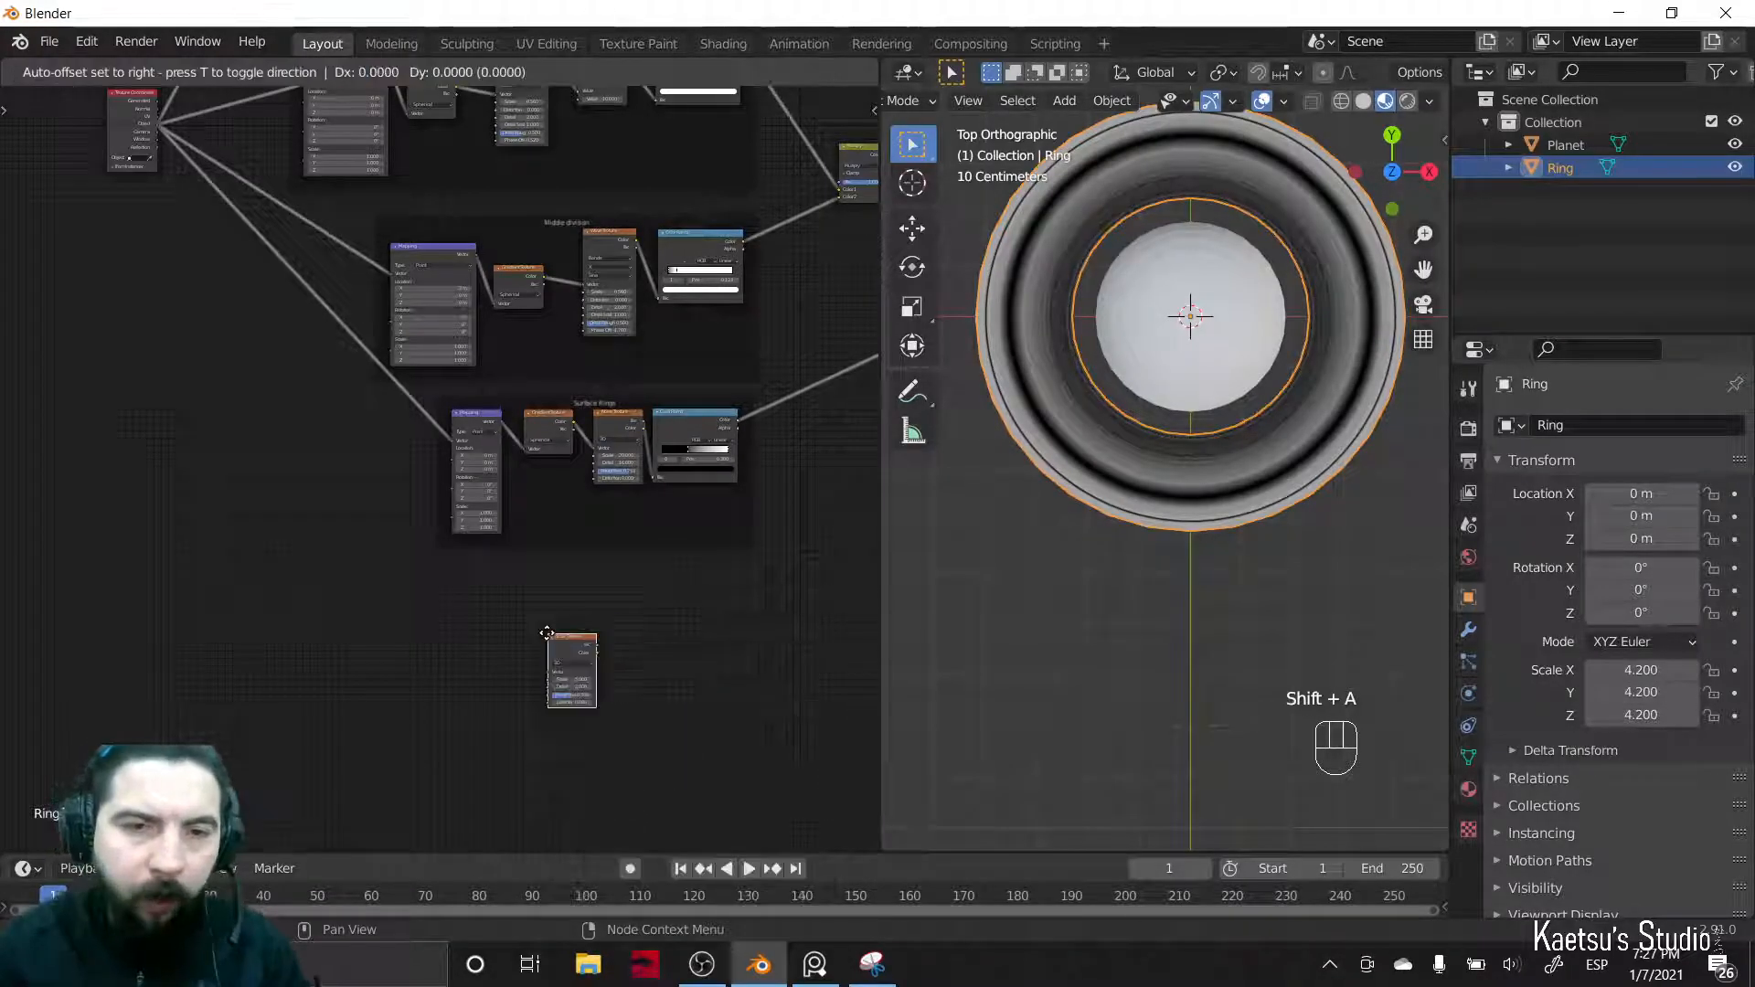
click(578, 578)
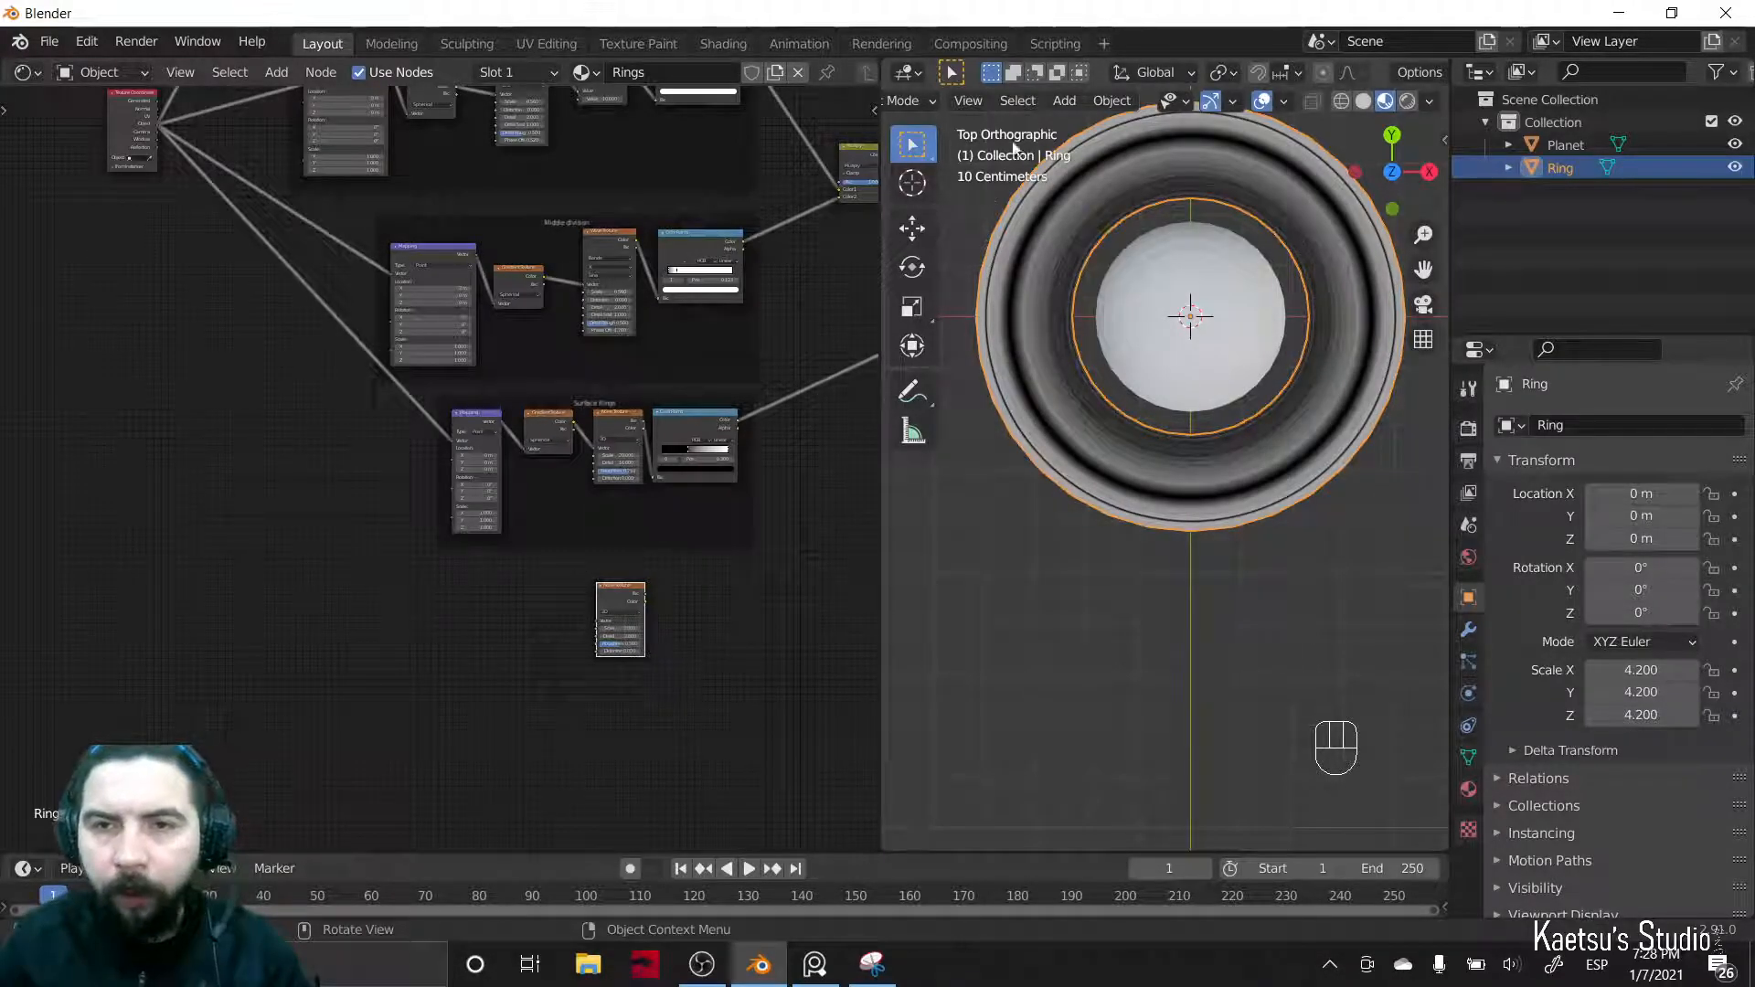
scroll(588, 576, up, 3)
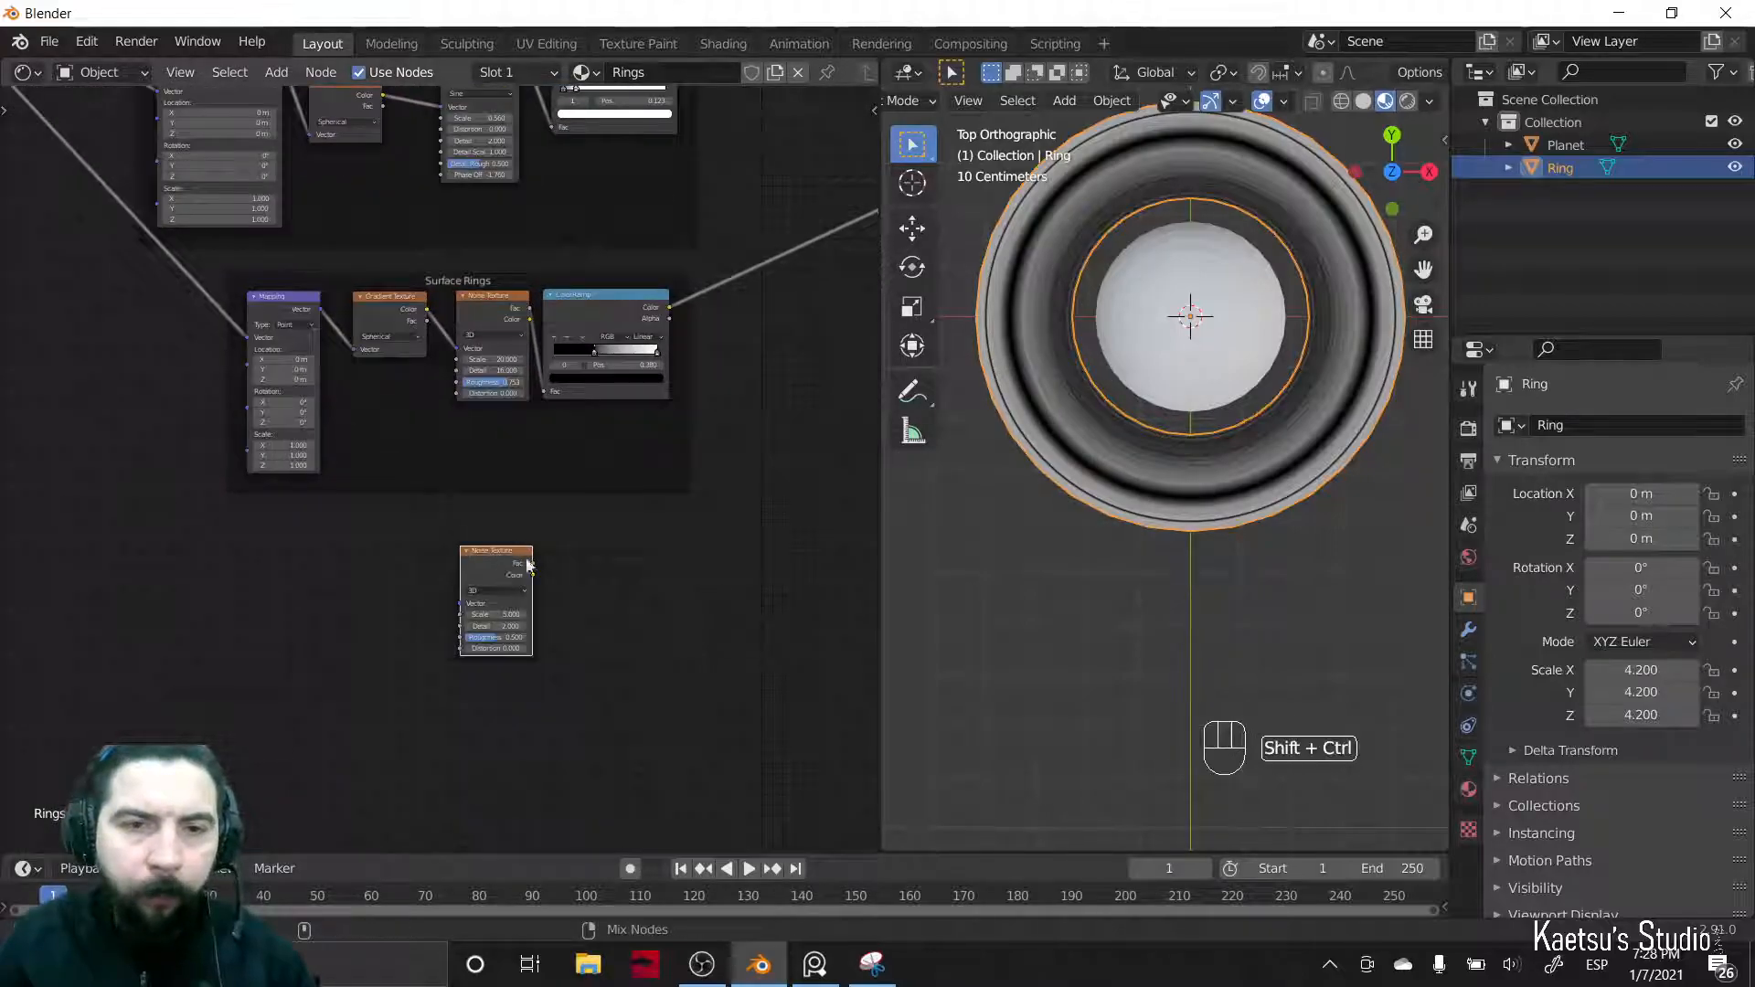
- Preview the new Noise Texture alone on the ring
ctrl+shift+click(502, 559)
middle_drag(770, 569, 607, 588)
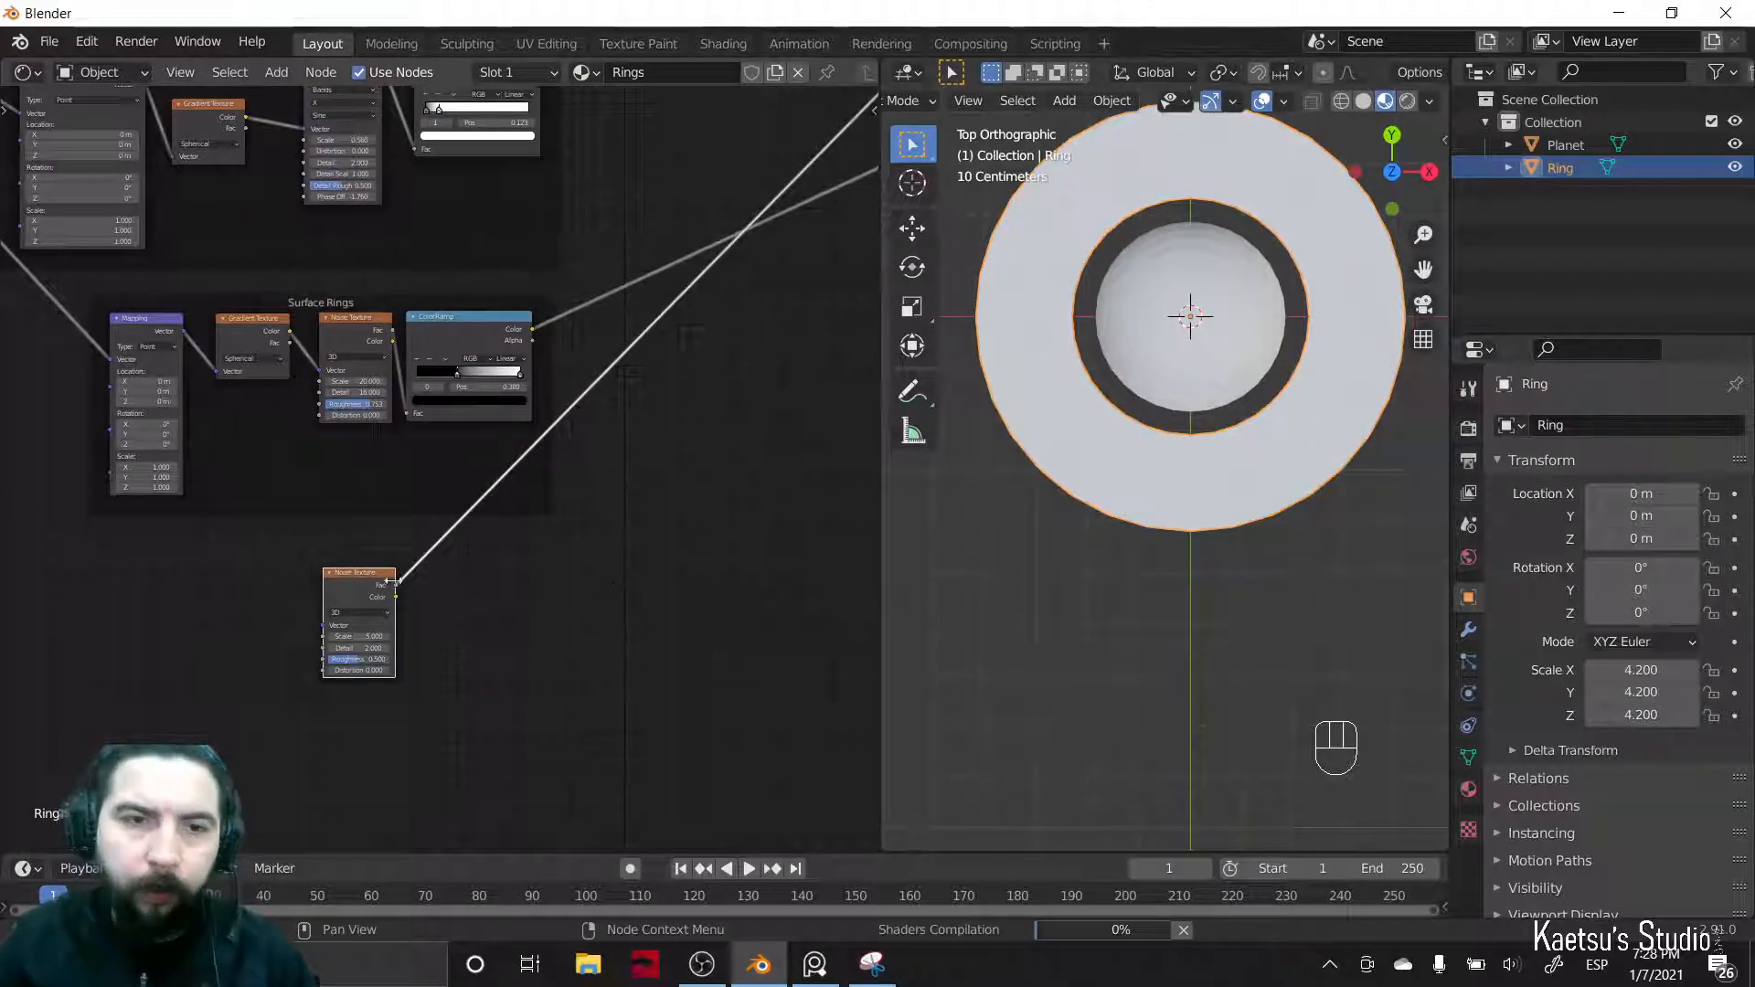
scroll(1205, 430, up, 2)
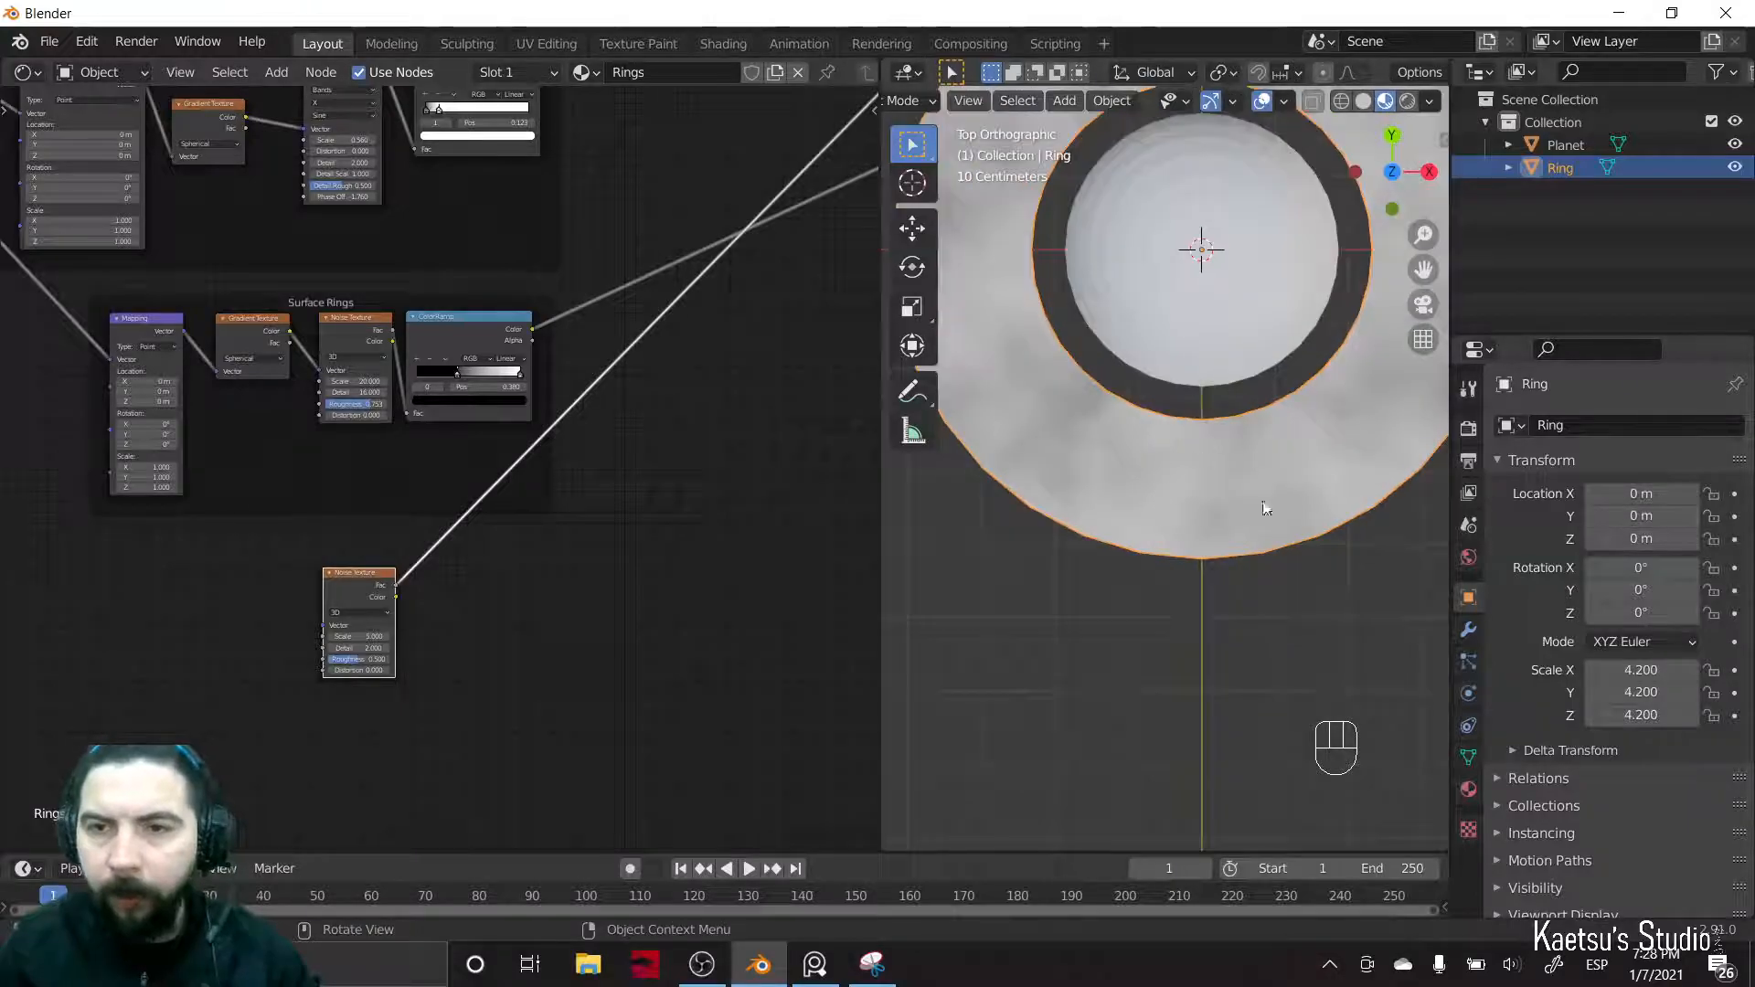
scroll(415, 557, up, 4)
middle_drag(423, 663, 429, 535)
- Add a ColorRamp between the new Noise Texture and the viewer, placed beside the noise node
key(shift+a)
text(ramp)
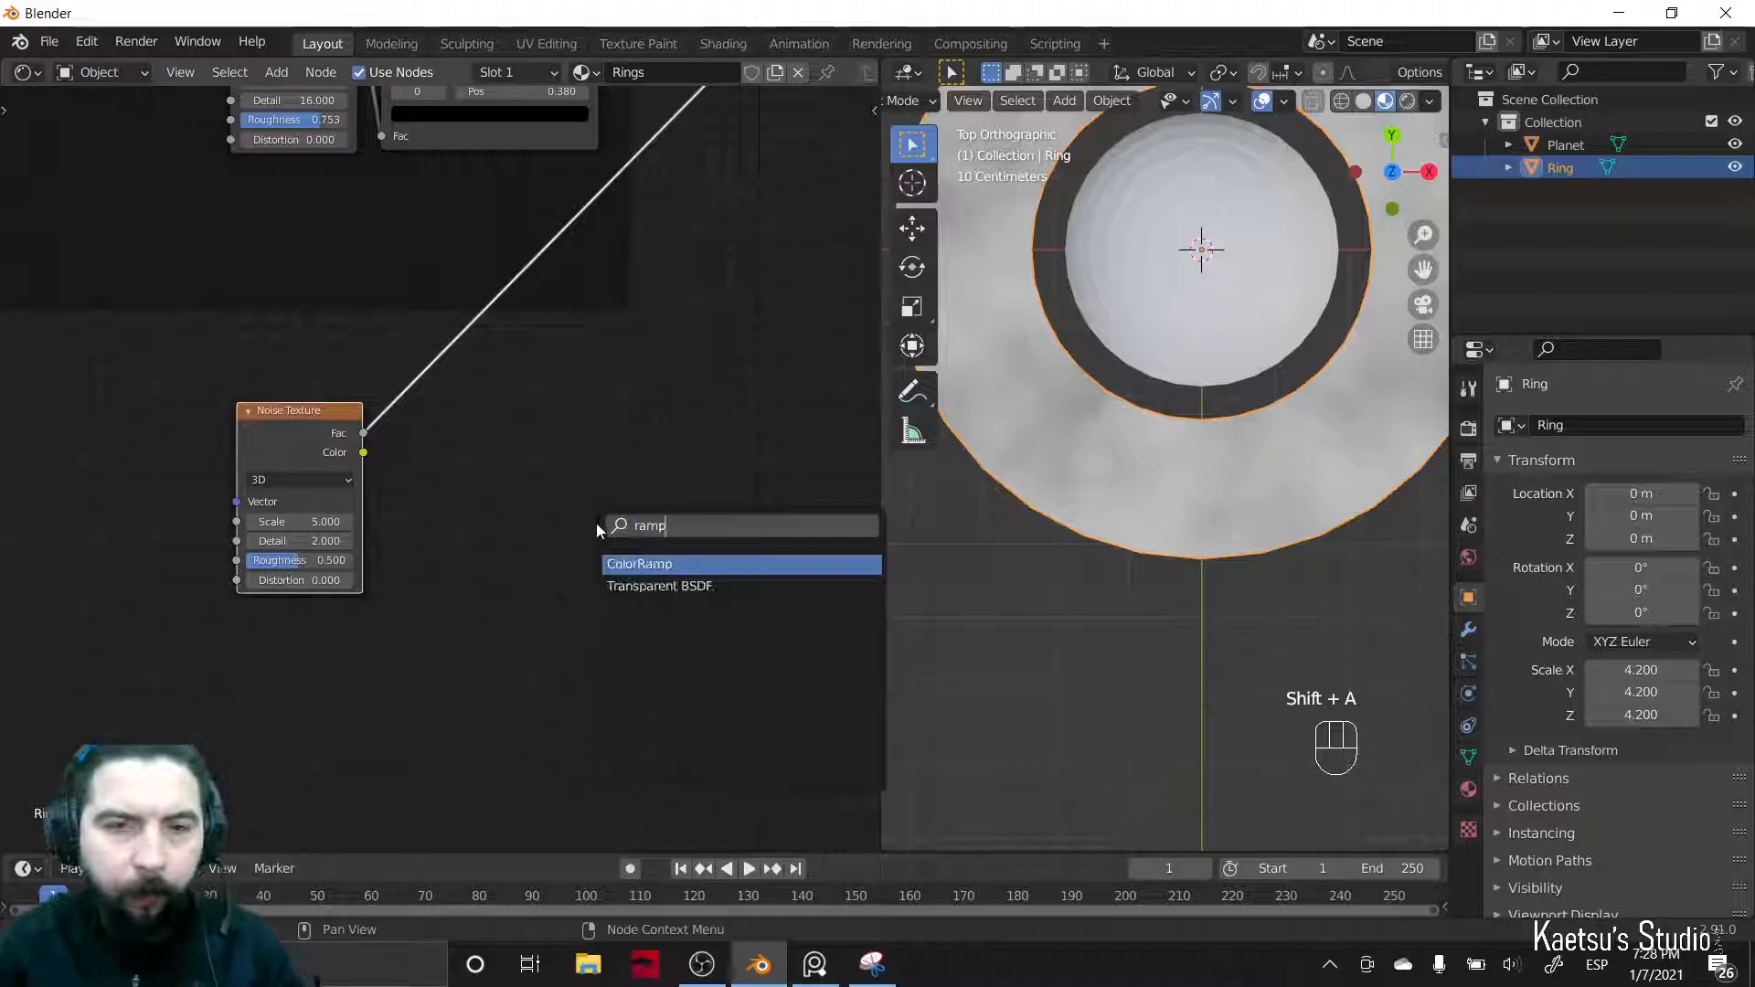
key(Return)
key(shift+a)
text(ramp)
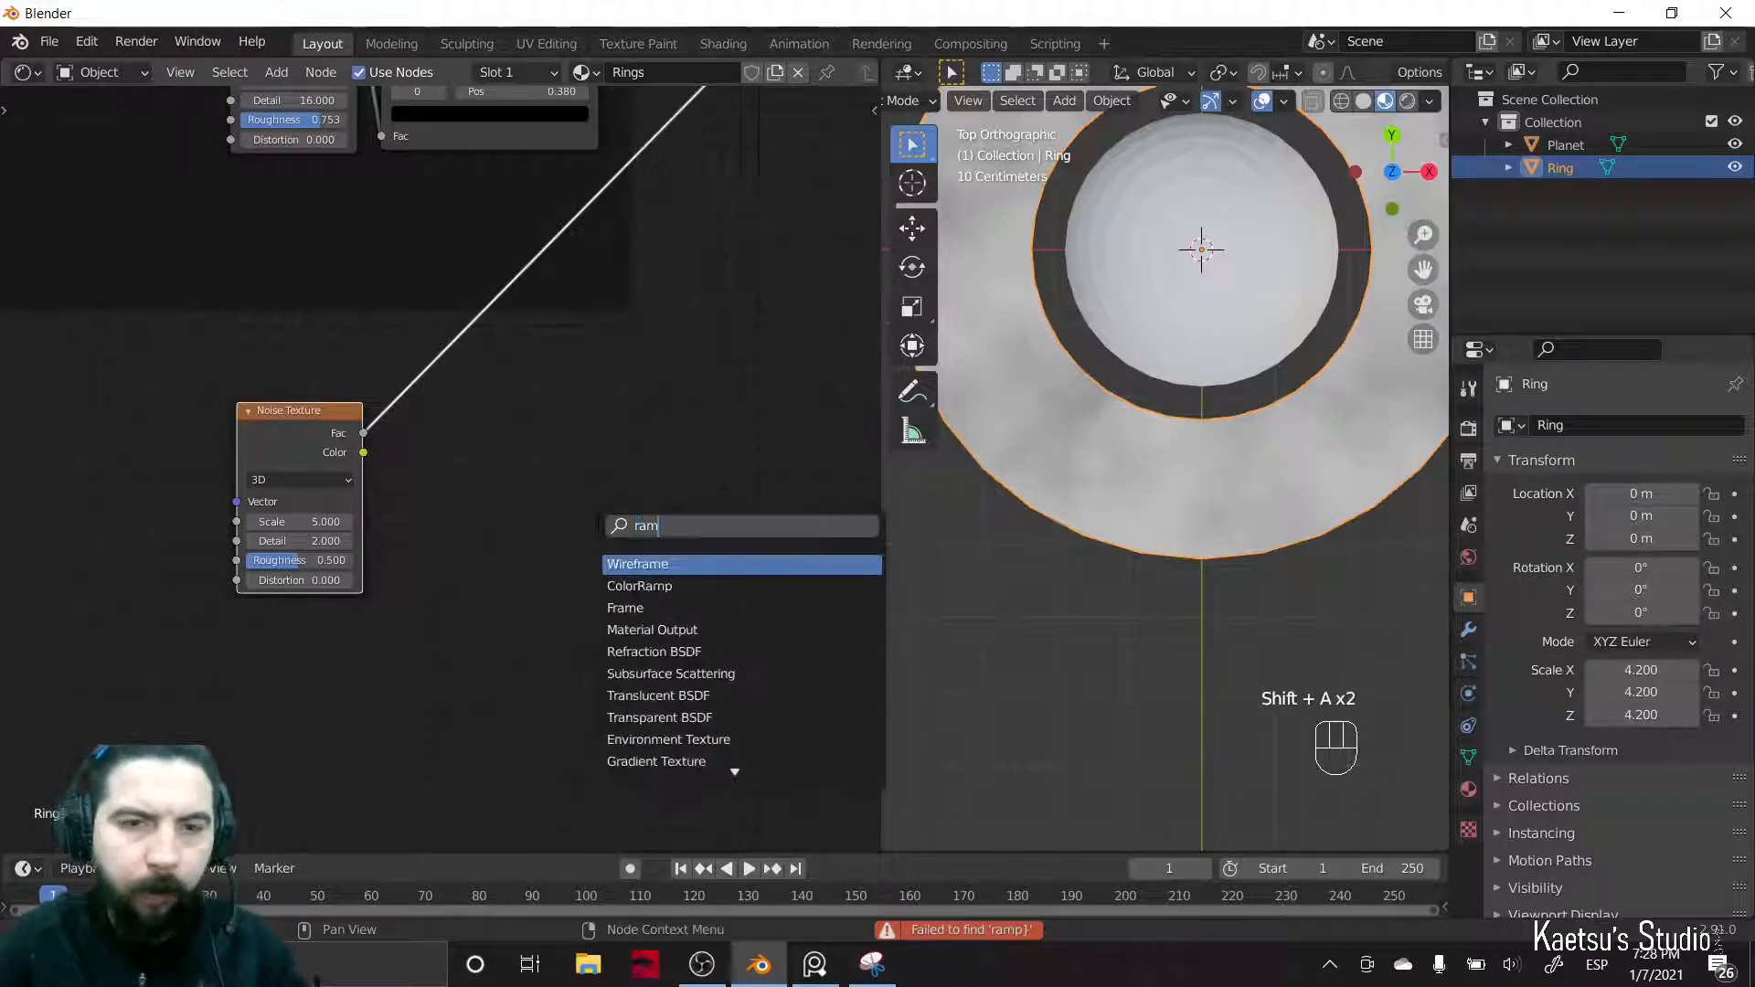
key(Return)
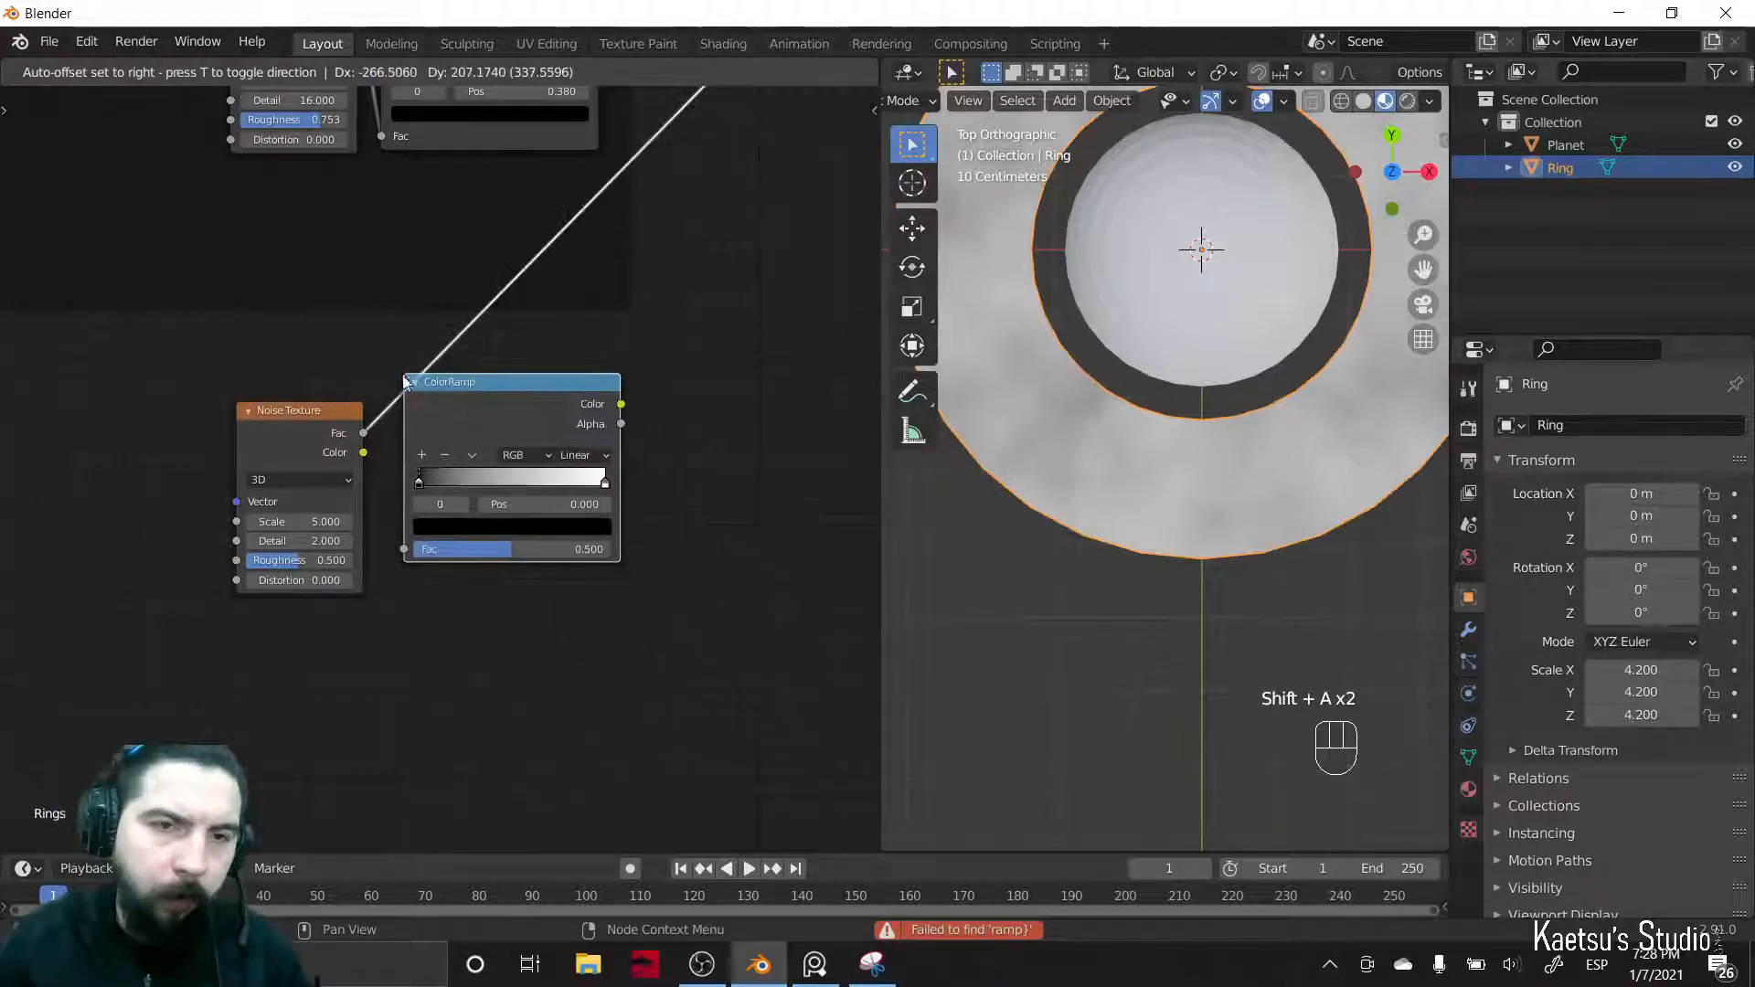
click(403, 370)
drag(489, 390, 443, 415)
- Set the new ramp's black stop to 0.279 and the Noise Texture's detail to 16 and roughness to 0.593
drag(406, 503, 457, 499)
click(302, 541)
text(16)
key(Return)
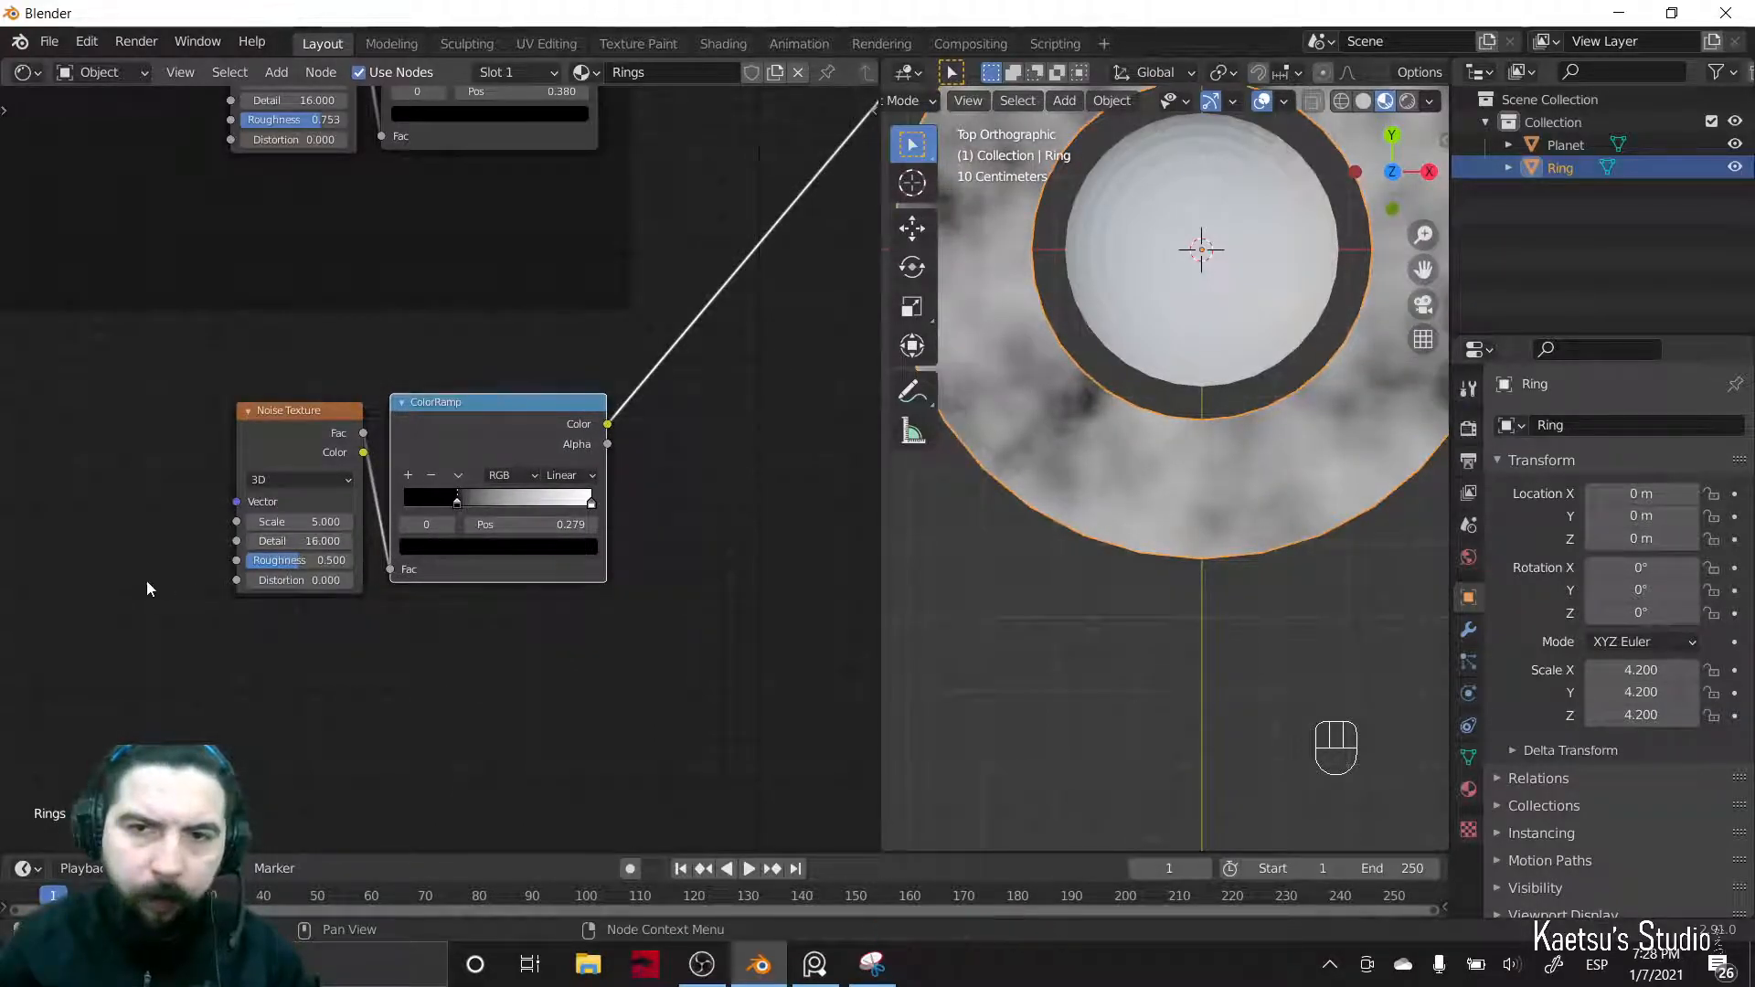
drag(257, 572, 267, 571)
scroll(1069, 486, down, 2)
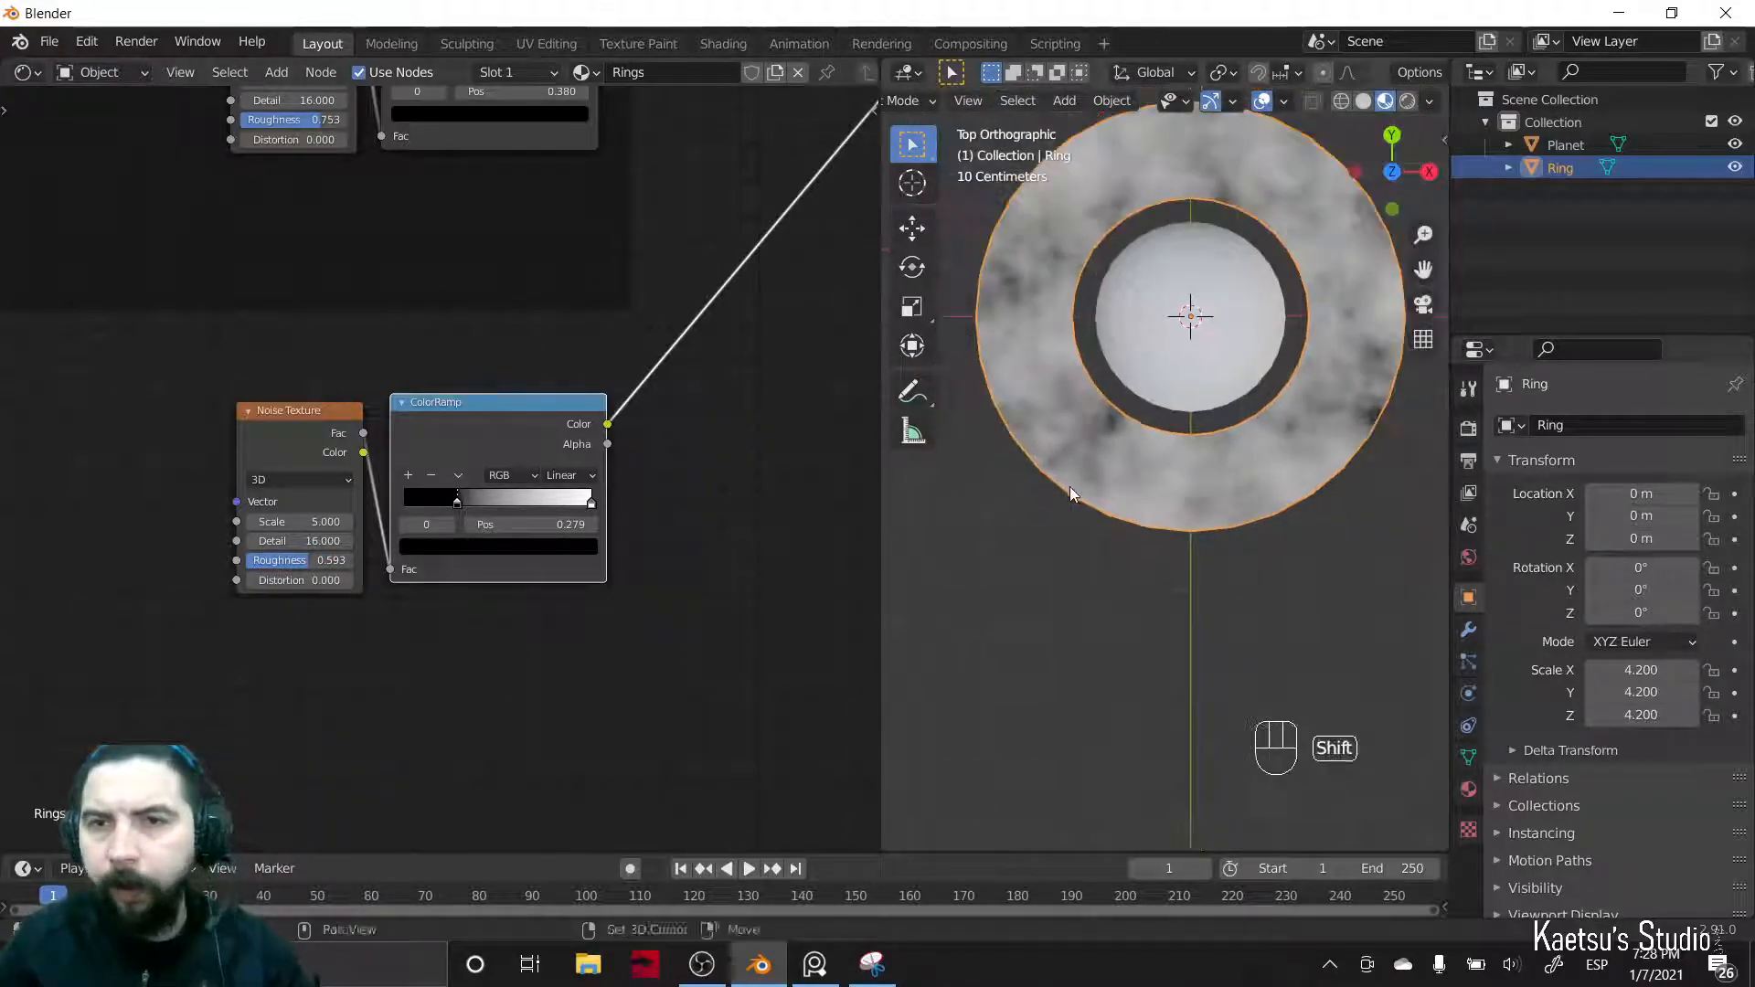
shift+middle_drag(1070, 485, 1053, 564)
scroll(729, 539, down, 6)
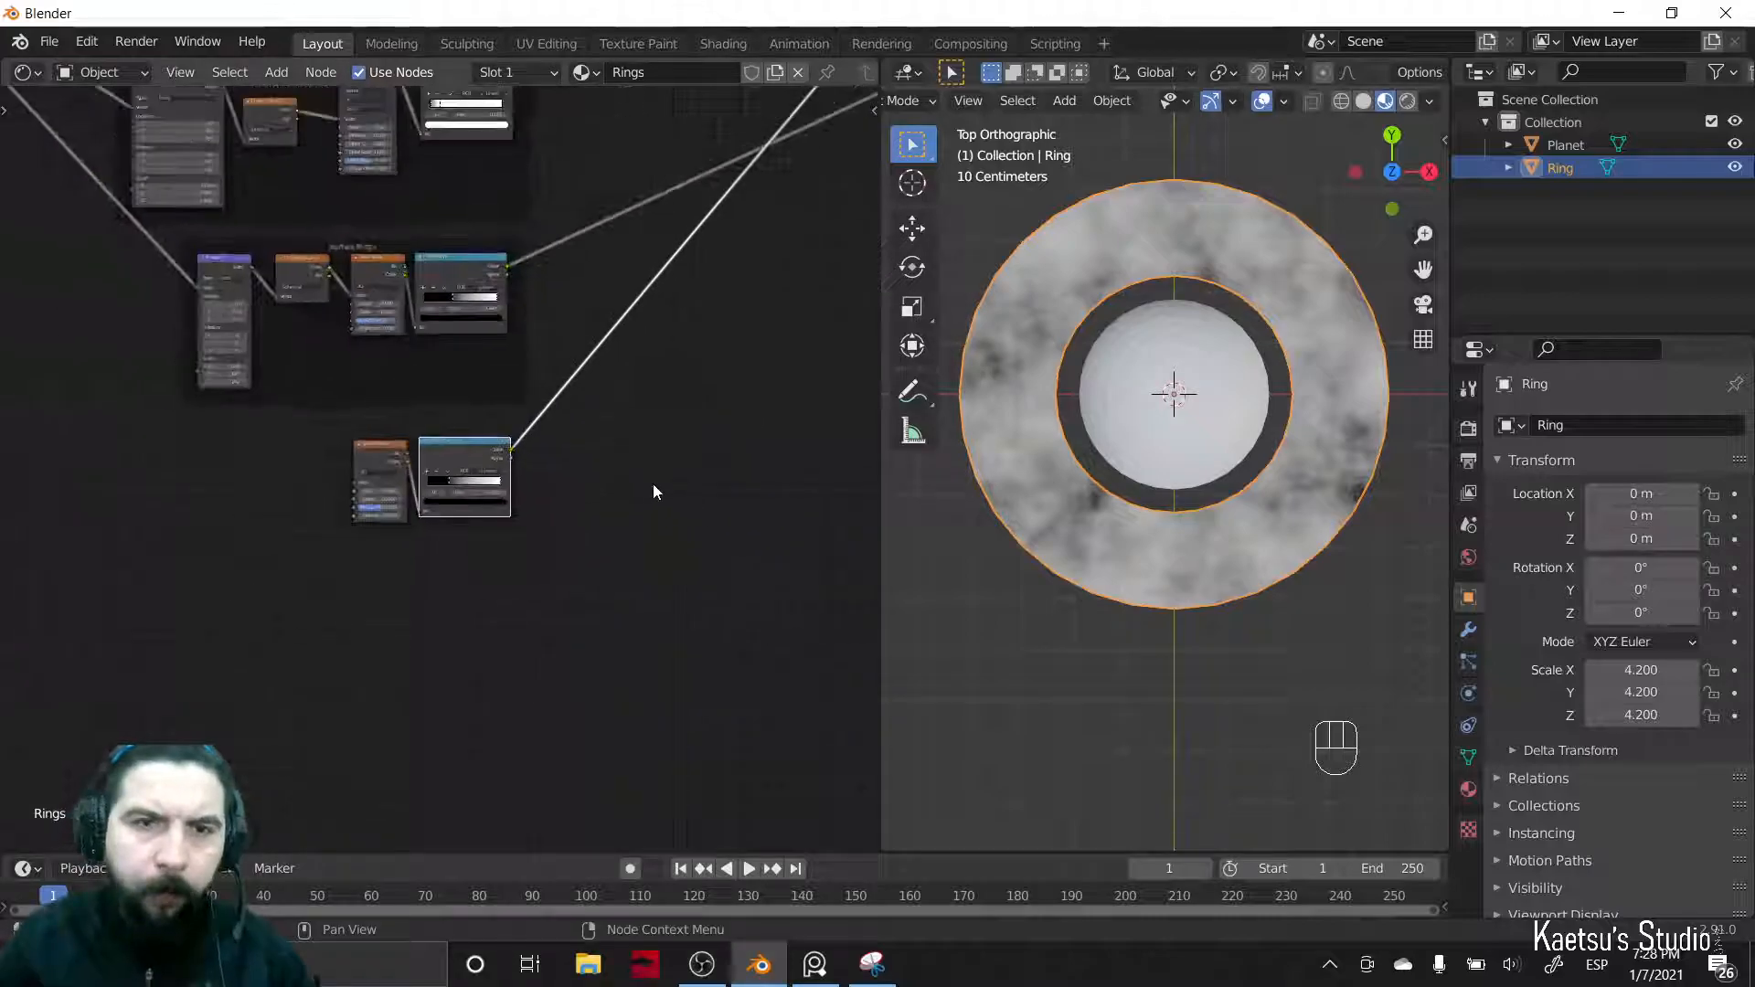
- Mix the new noise ColorRamp with the last combined ring result and set the new Mix node to Multiply
middle_drag(631, 490, 408, 607)
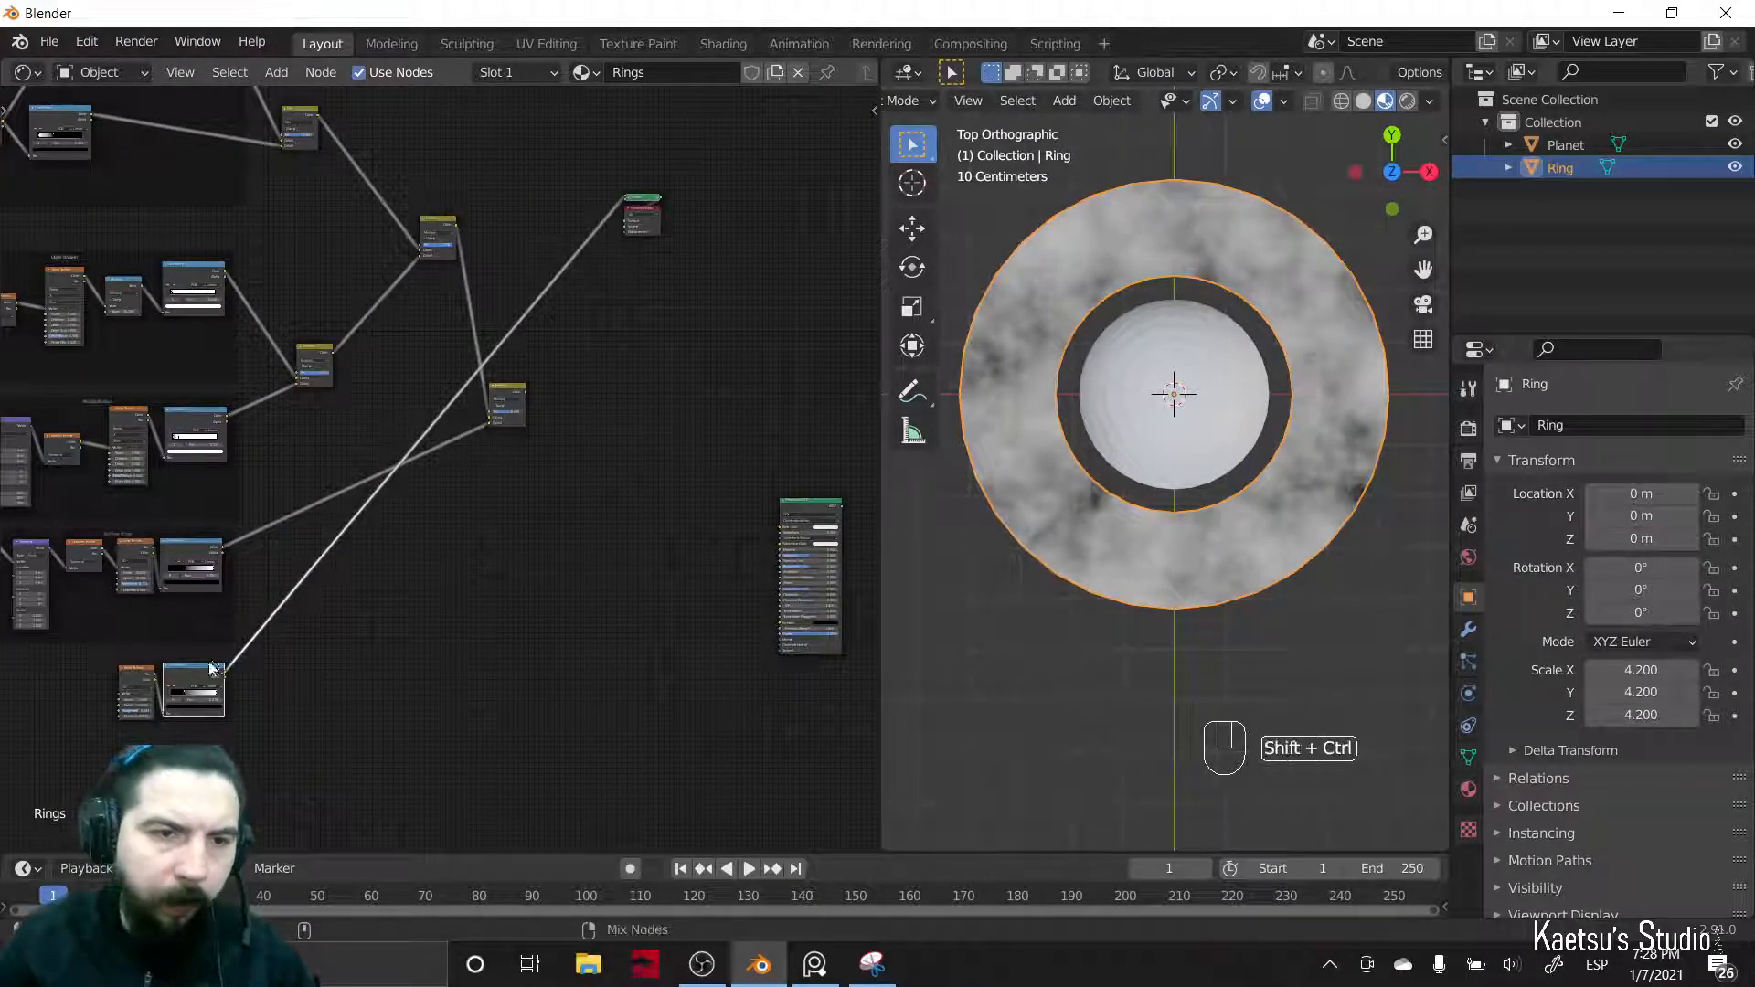
ctrl+shift+right_drag(206, 678, 506, 431)
click(555, 538)
scroll(567, 639, up, 5)
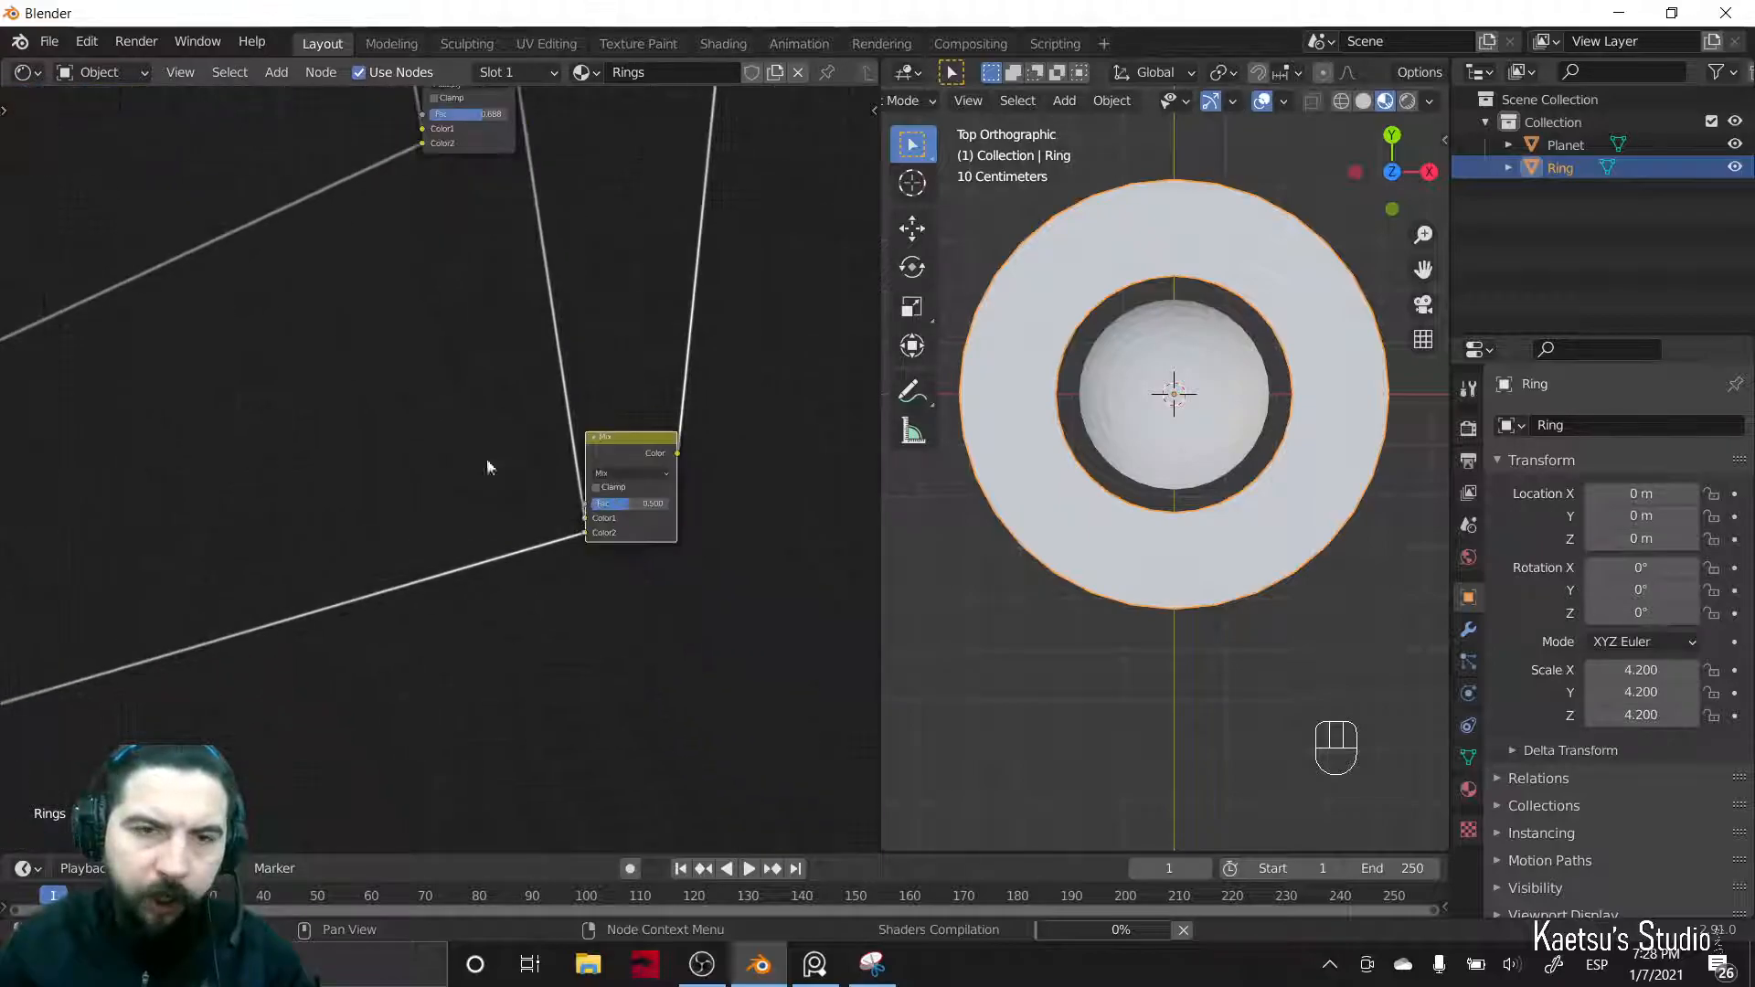
scroll(457, 446, up, 1)
click(704, 474)
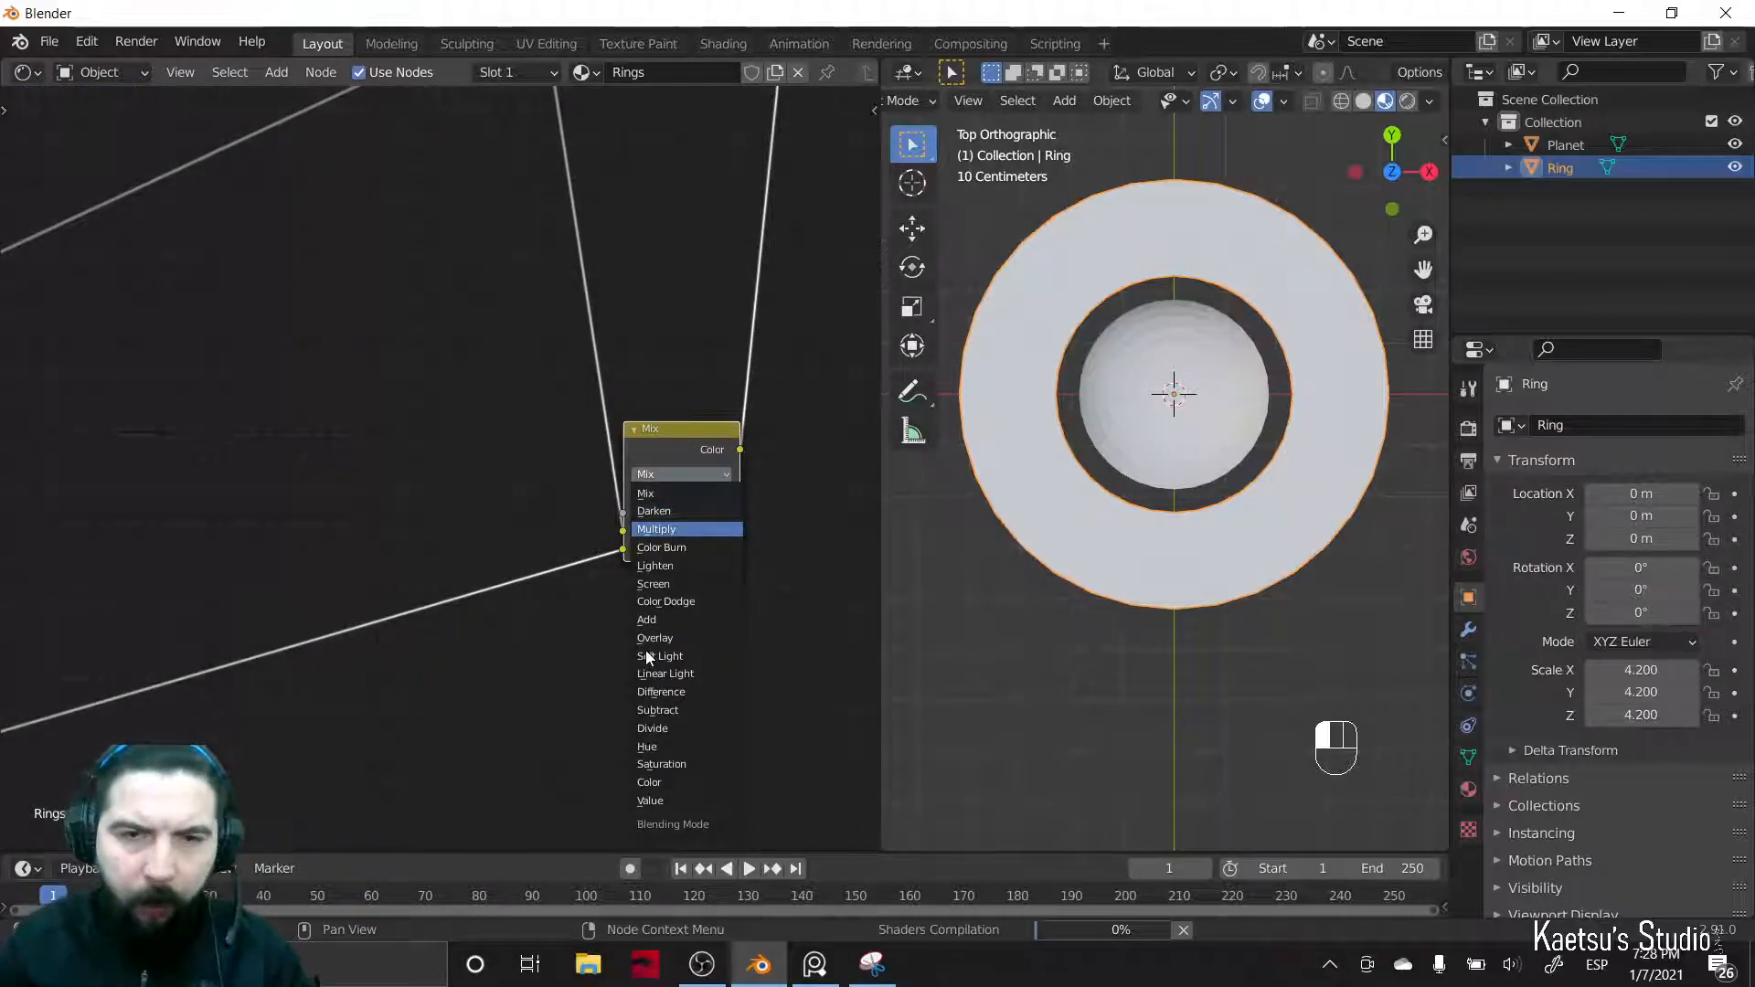
click(660, 529)
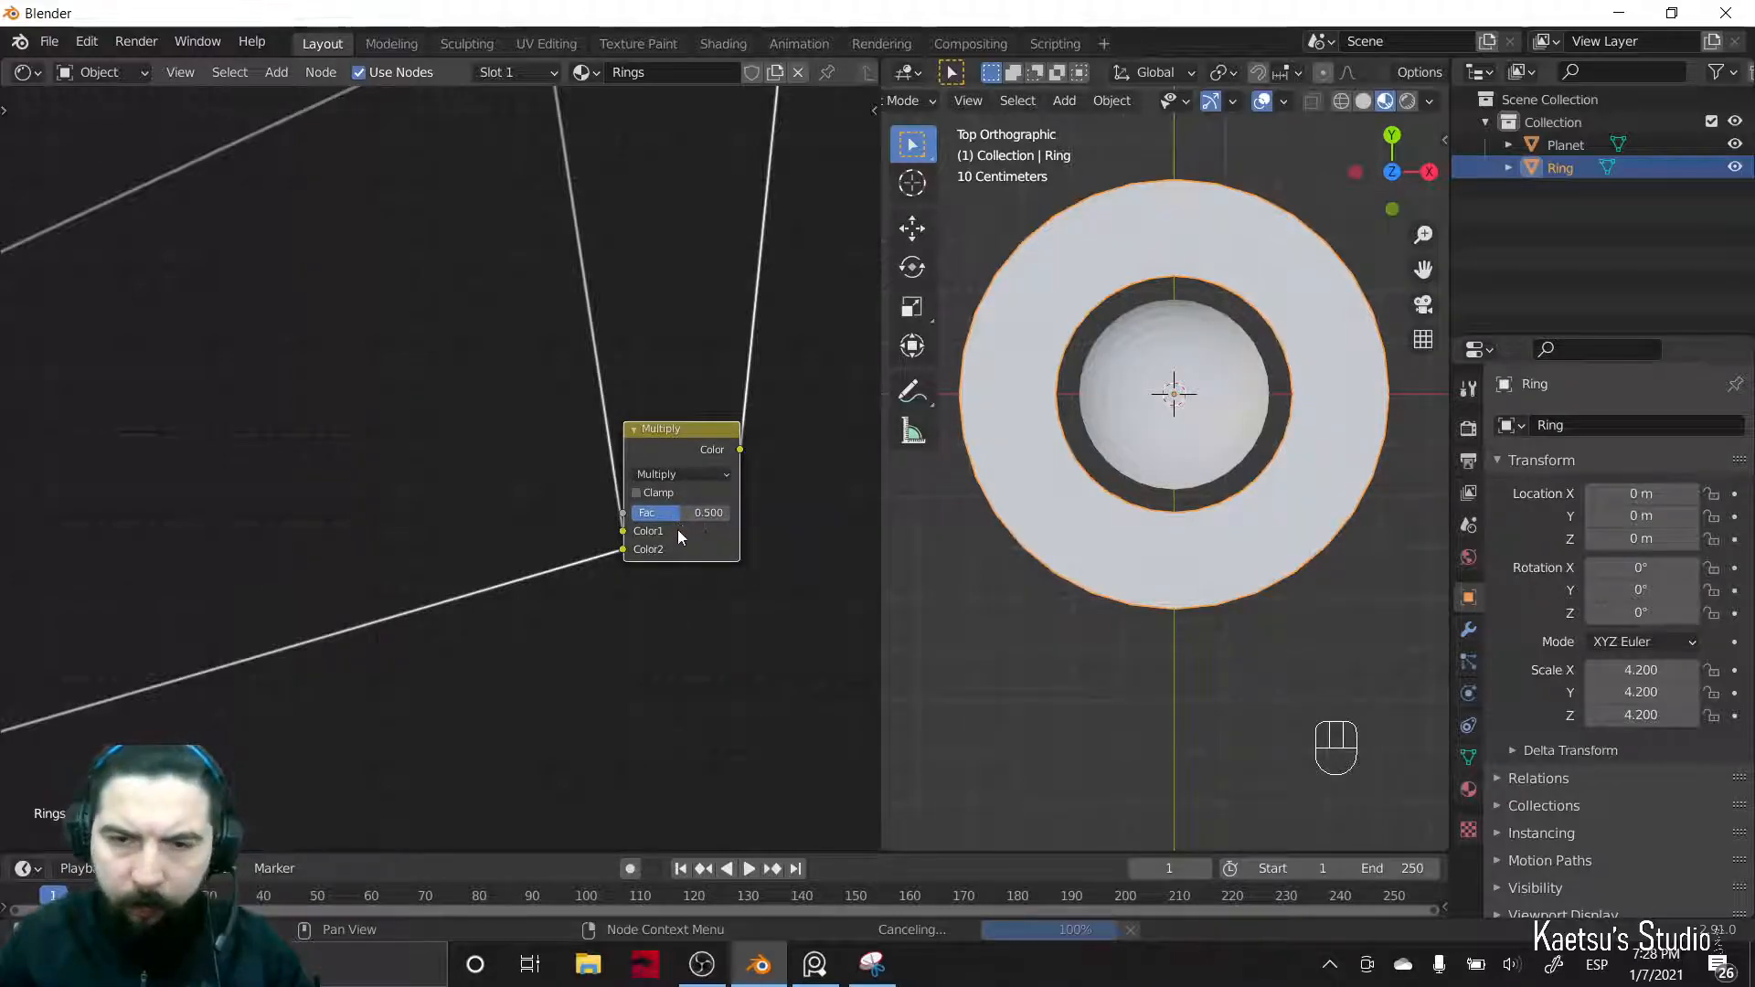
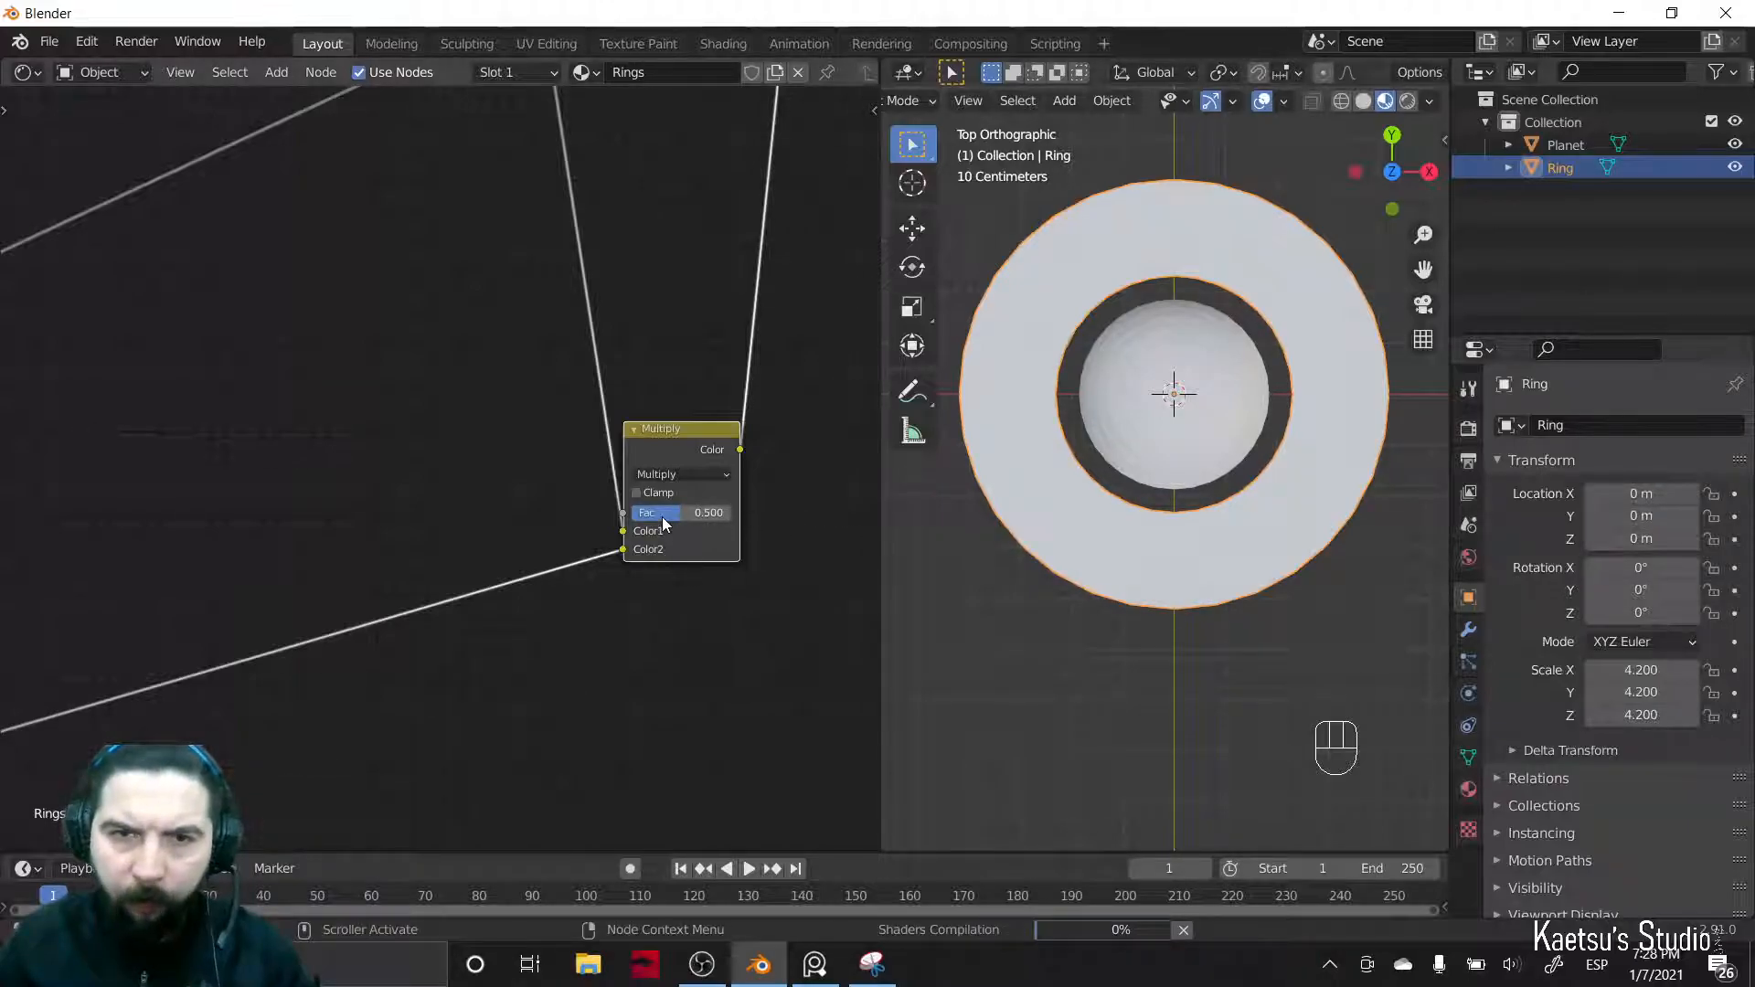
- Set the new Multiply node's factor to 0.734, judging the noise strength on the ring's bands
scroll(1089, 569, down, 2)
scroll(1088, 568, up, 2)
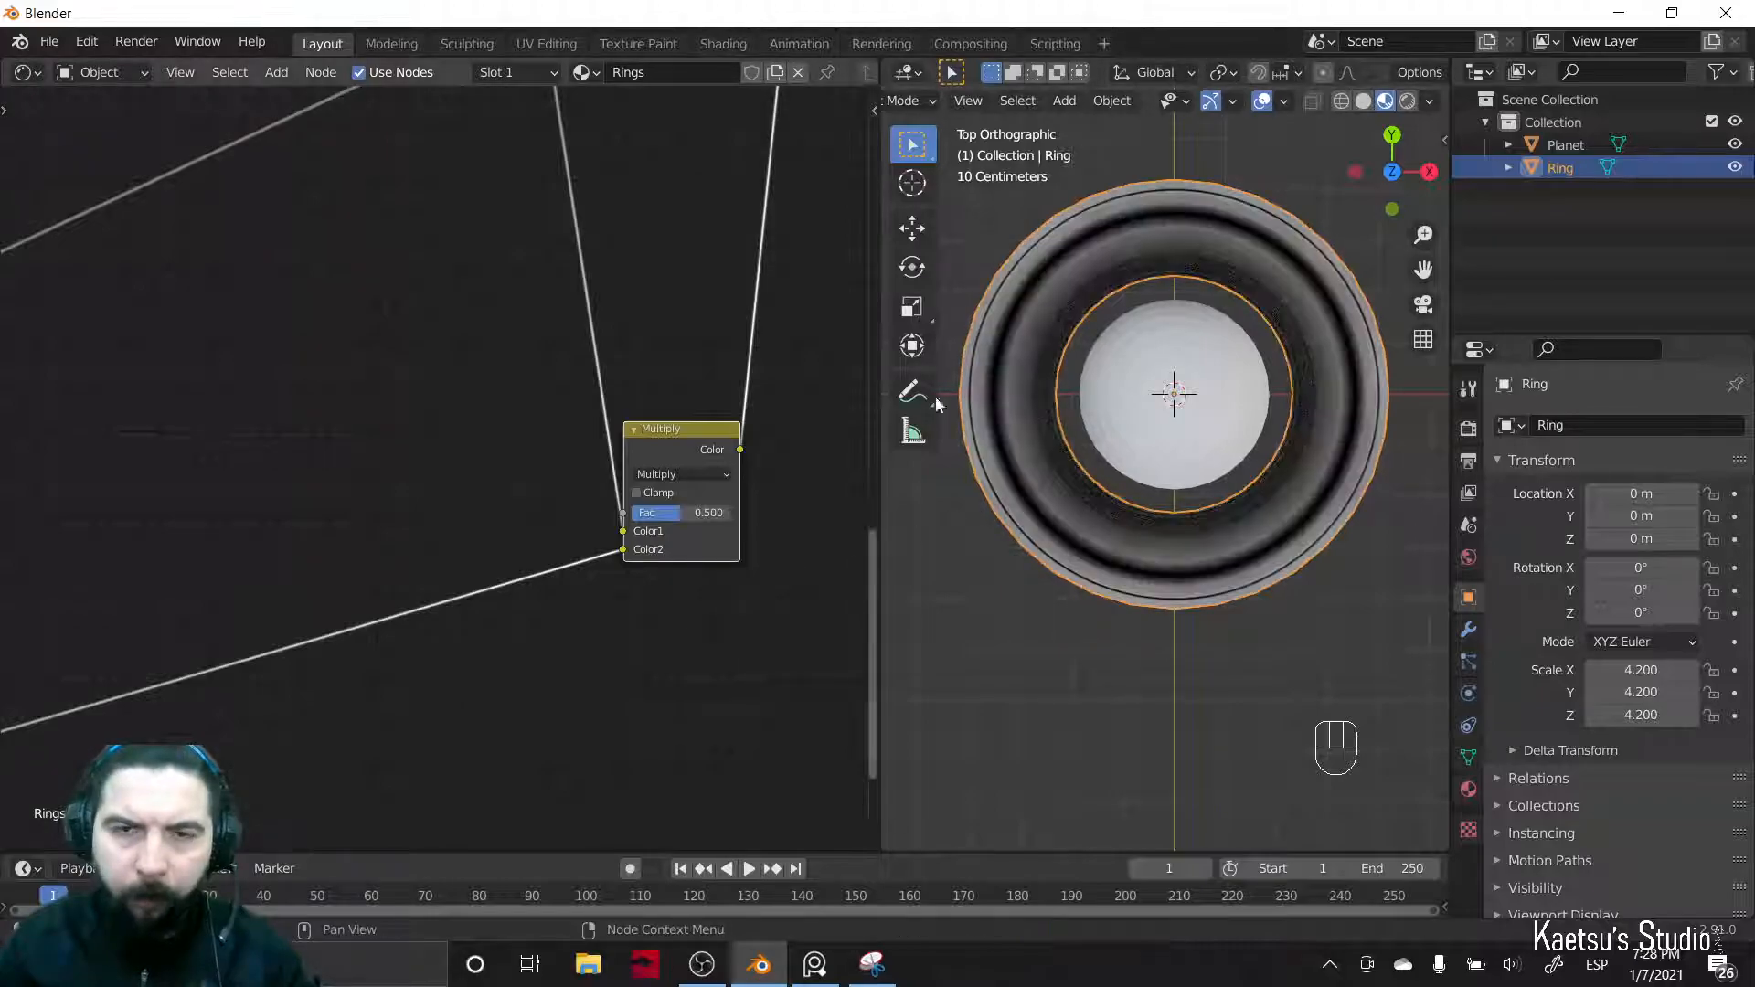
scroll(1025, 554, up, 3)
shift+middle_drag(1066, 550, 1315, 569)
scroll(1183, 701, up, 2)
scroll(1277, 563, up, 3)
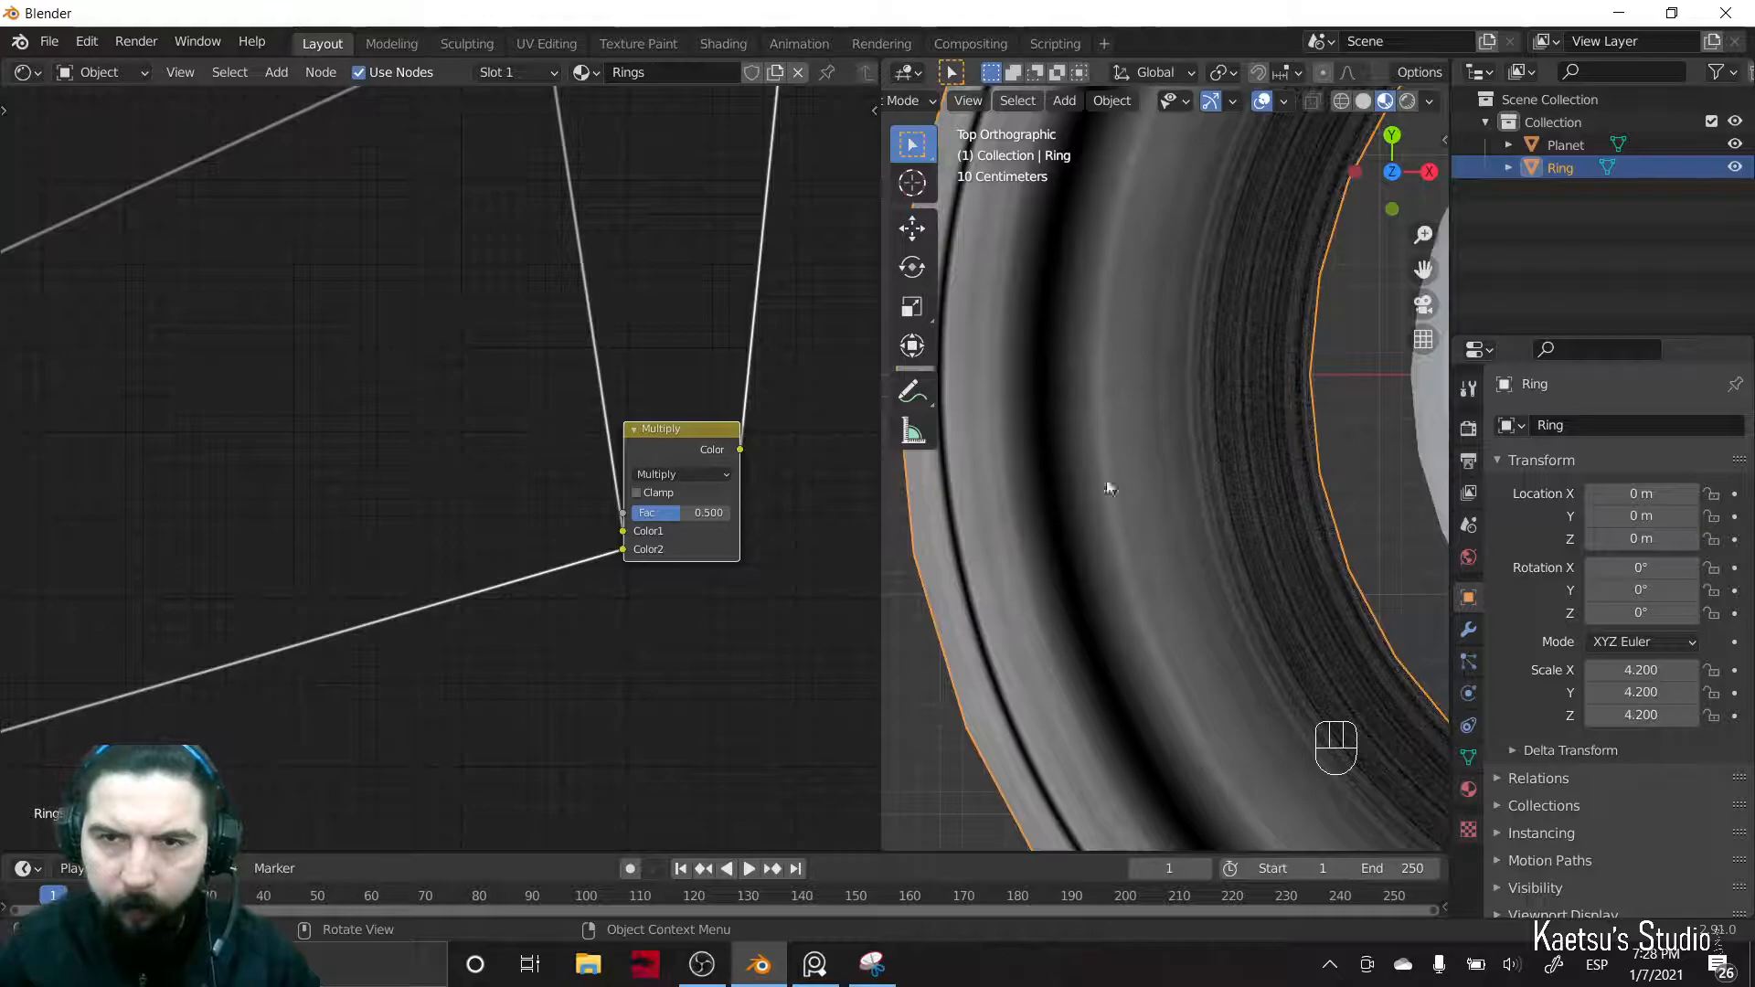
scroll(1133, 384, down, 4)
mouse_move(671, 513)
mouse_down()
mouse_move(731, 513)
mouse_move(683, 514)
mouse_up()
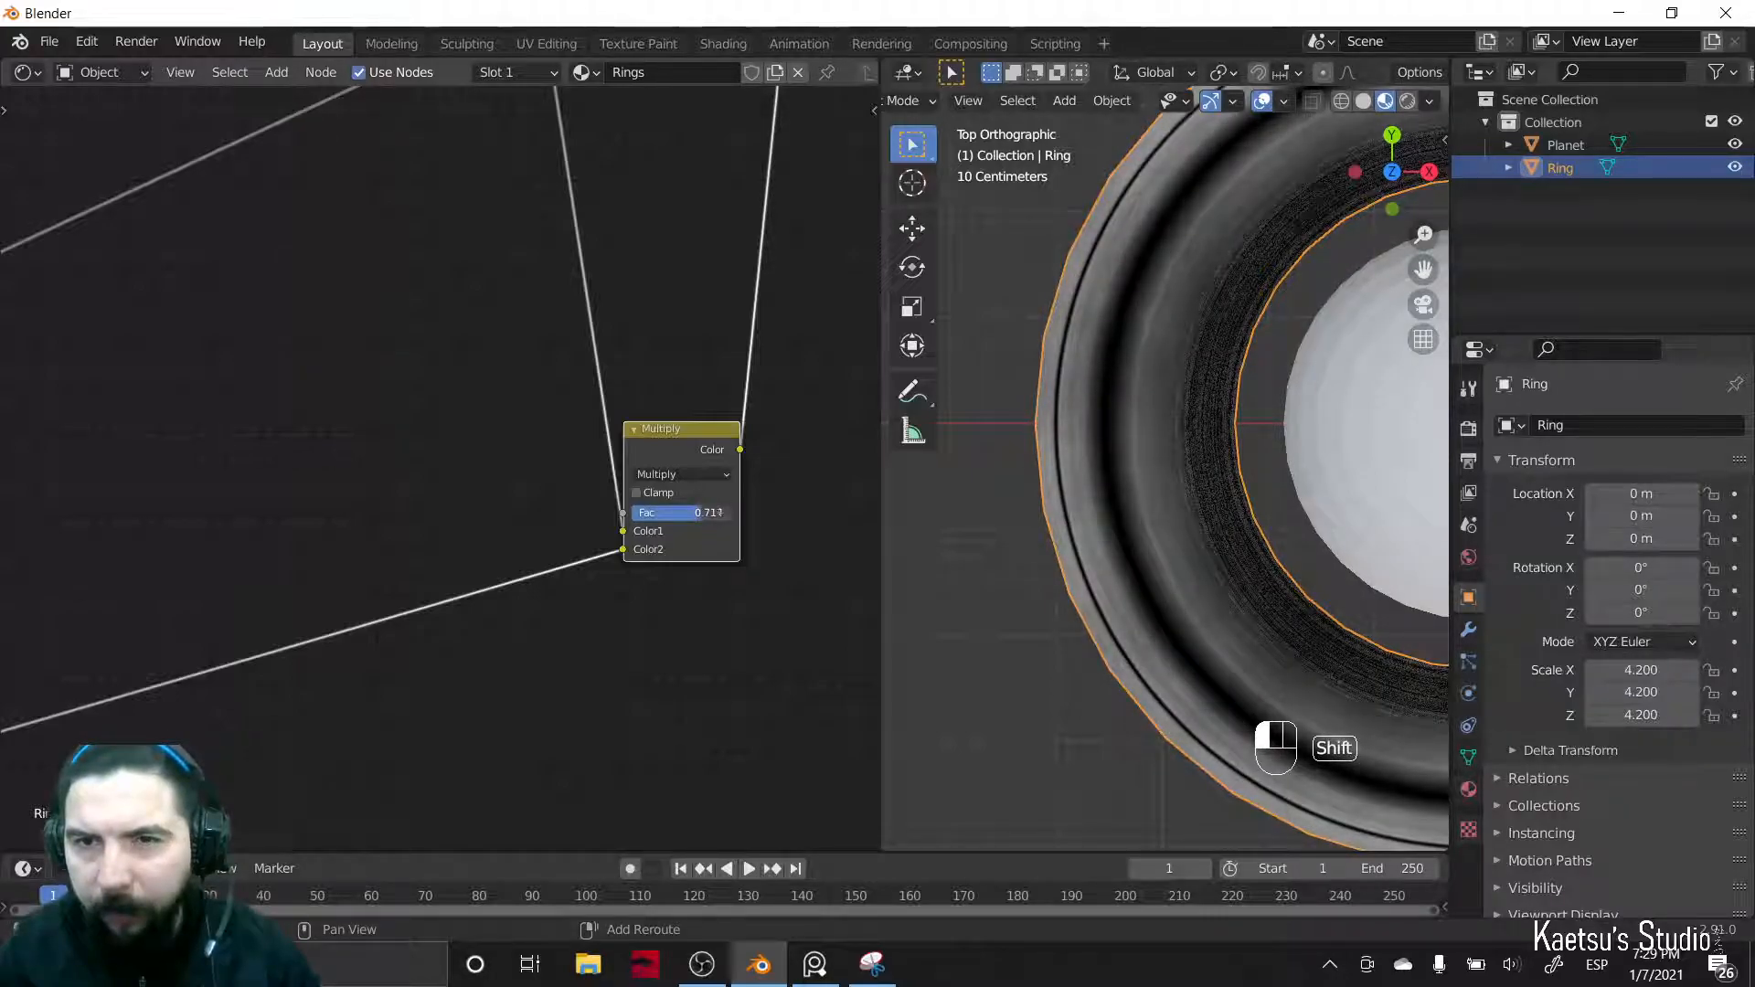
shift+middle_drag(1176, 355, 1087, 418)
scroll(1130, 594, down, 2)
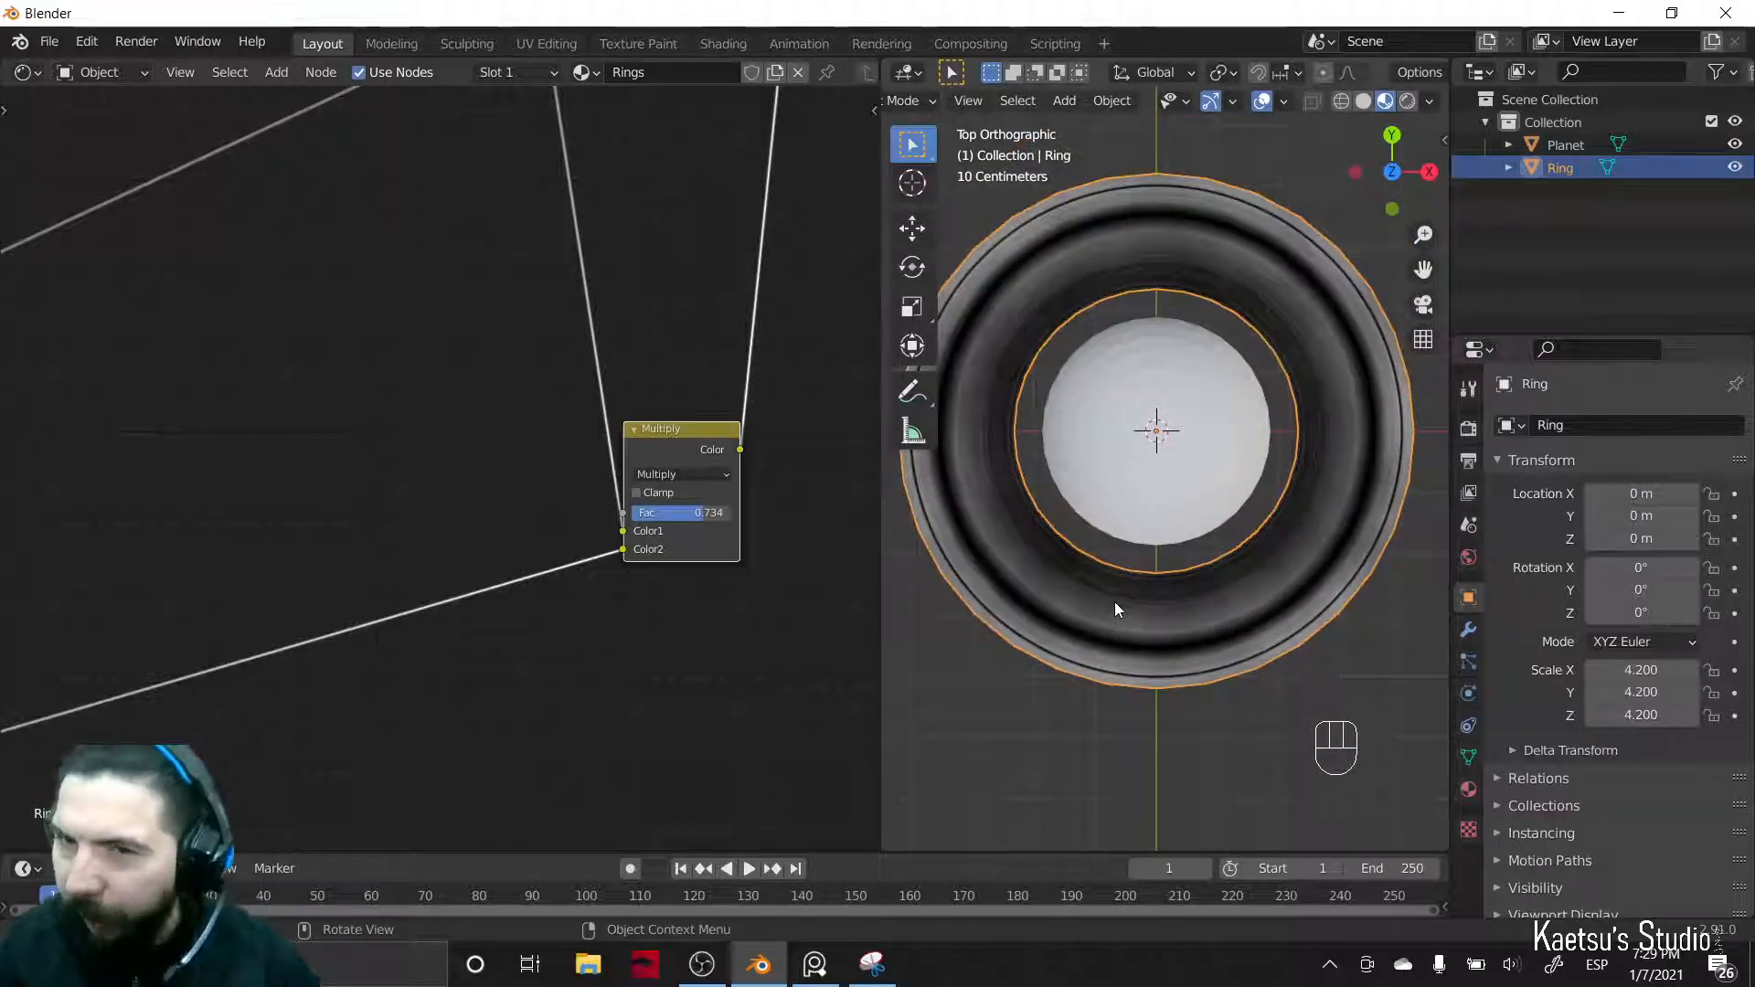
middle_drag(1121, 650, 1073, 617)
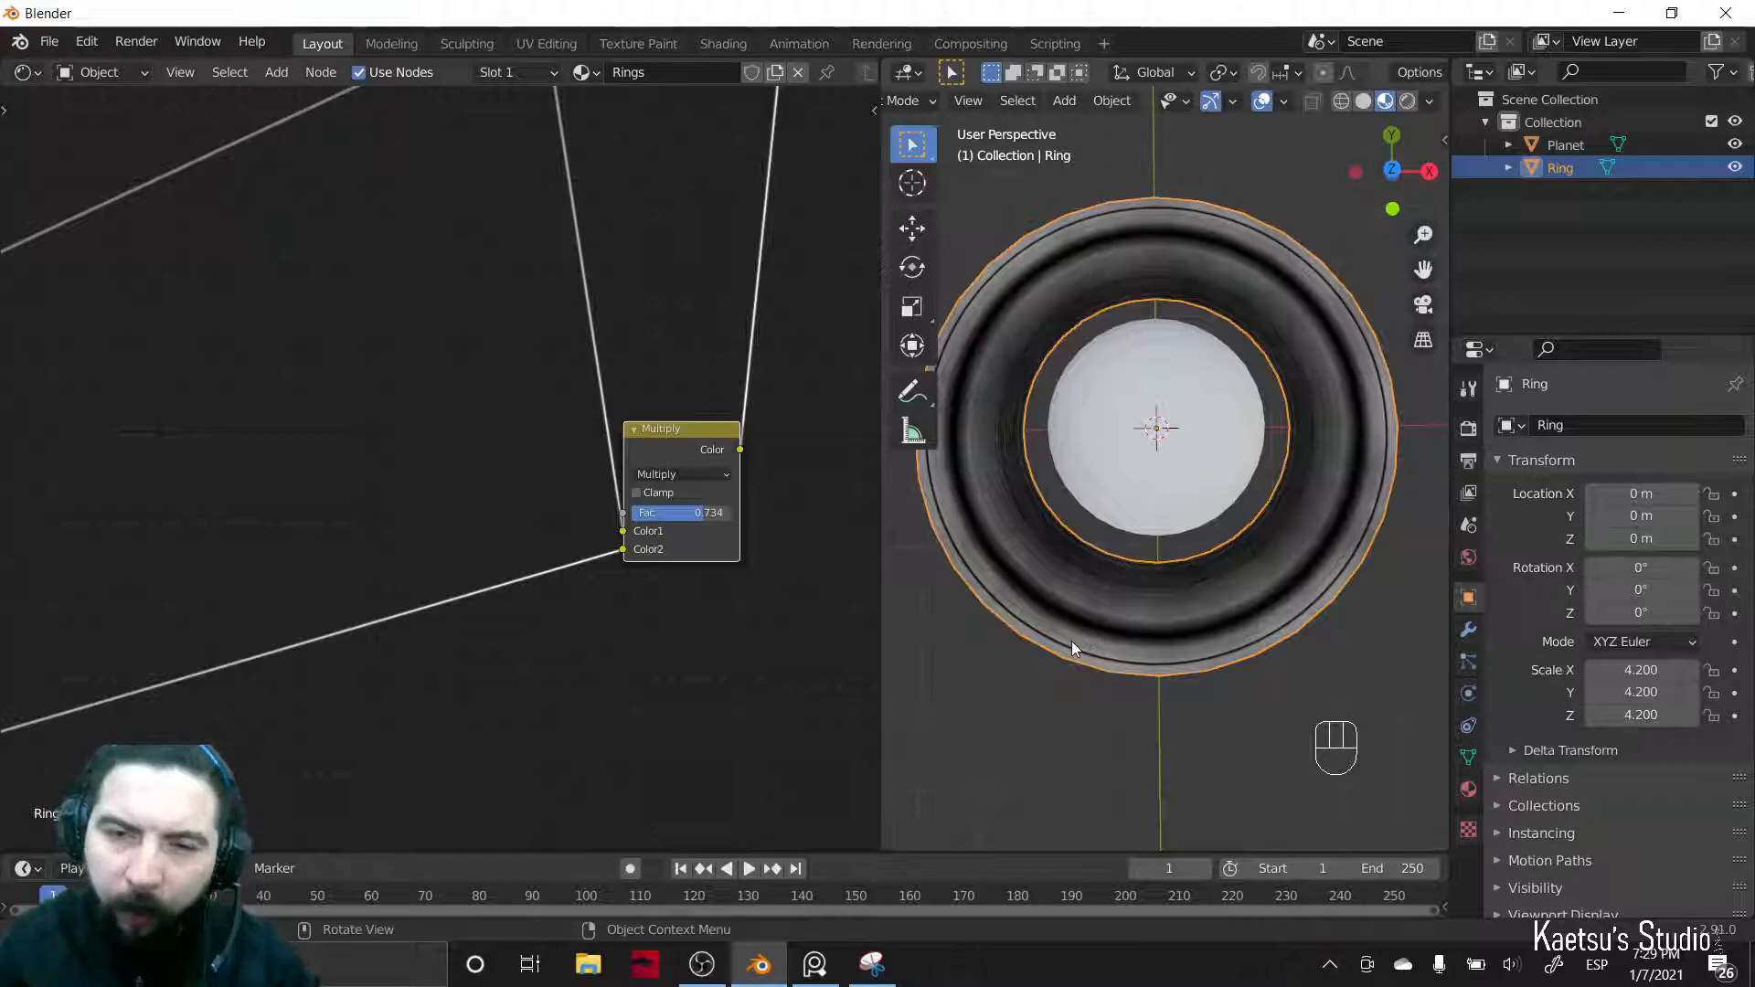
- Narrow the Middle division band by setting its ColorRamp's white stop to 0.033
scroll(404, 618, down, 5)
scroll(663, 579, up, 6)
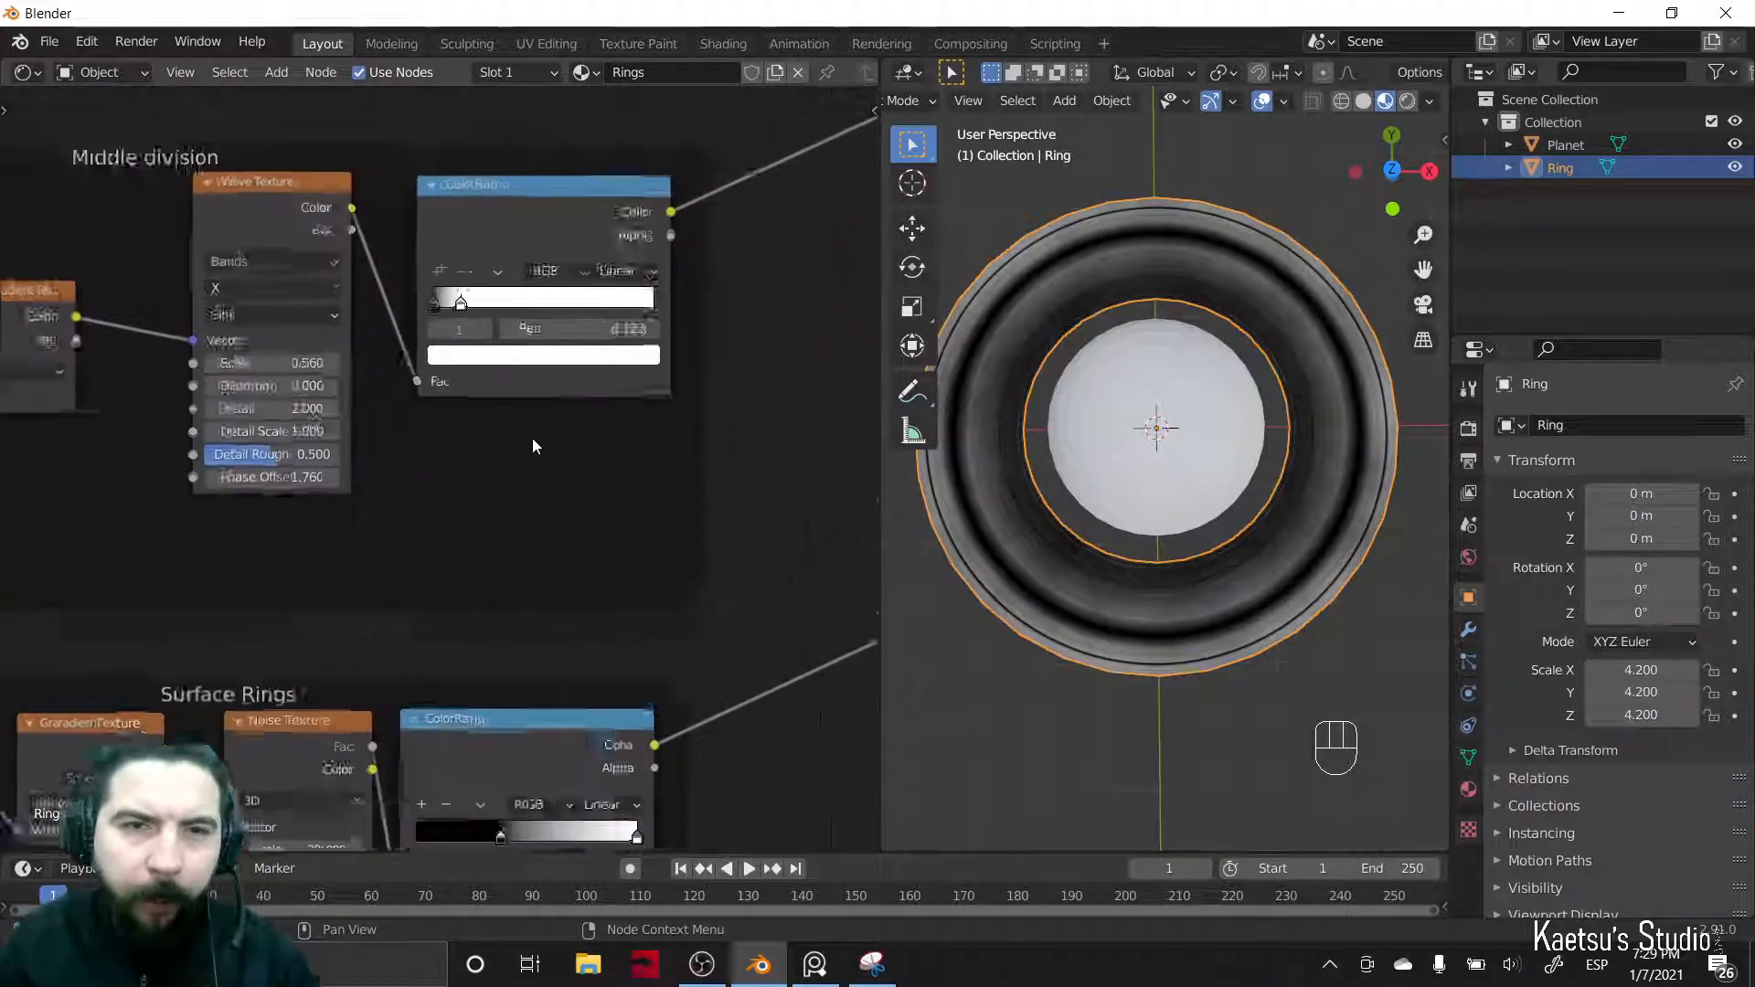
scroll(534, 454, up, 2)
shift+drag(468, 212, 432, 221)
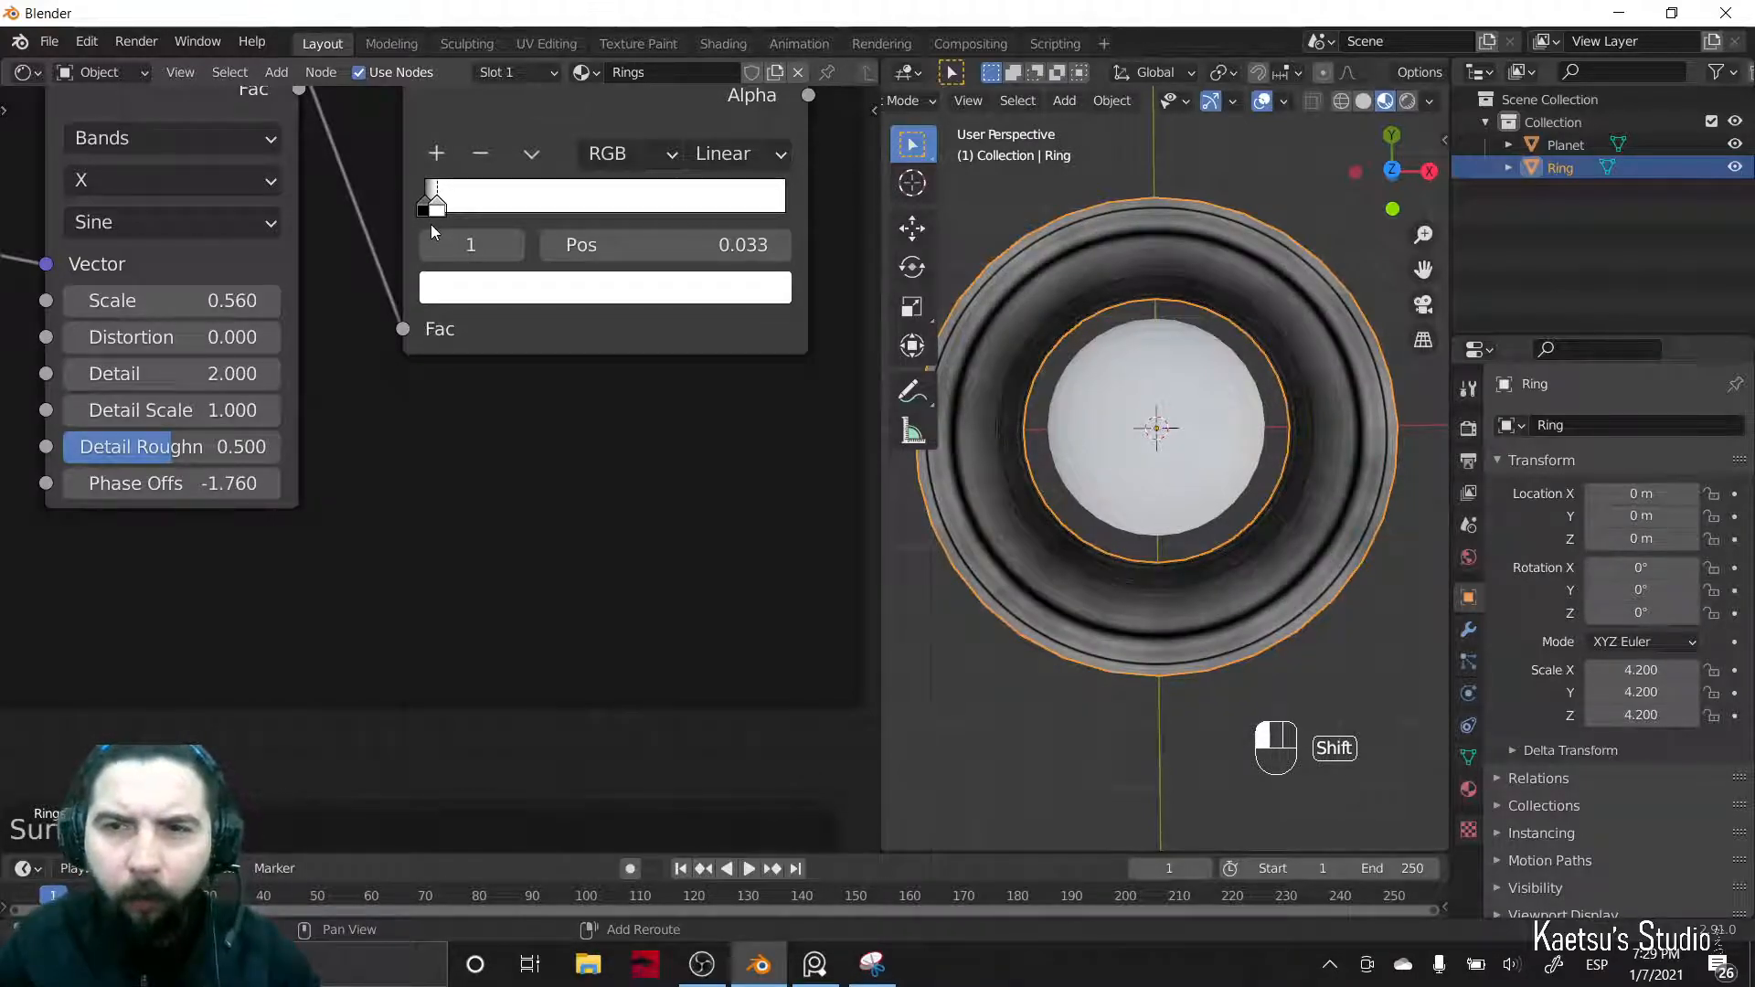
mouse_move(1171, 674)
middle_down()
mouse_move(1148, 701)
mouse_move(1133, 607)
mouse_move(1151, 697)
middle_up()
scroll(1153, 664, up, 3)
mouse_move(1149, 635)
middle_down()
mouse_move(1168, 551)
mouse_move(1144, 651)
middle_up()
- Compare the tilted ring with the colour Saturn photo and the palette on the reference board
scroll(356, 623, down, 7)
middle_drag(735, 592, 588, 513)
mouse_move(1051, 638)
middle_down()
mouse_move(1066, 596)
mouse_move(1082, 638)
middle_up()
scroll(555, 632, down, 2)
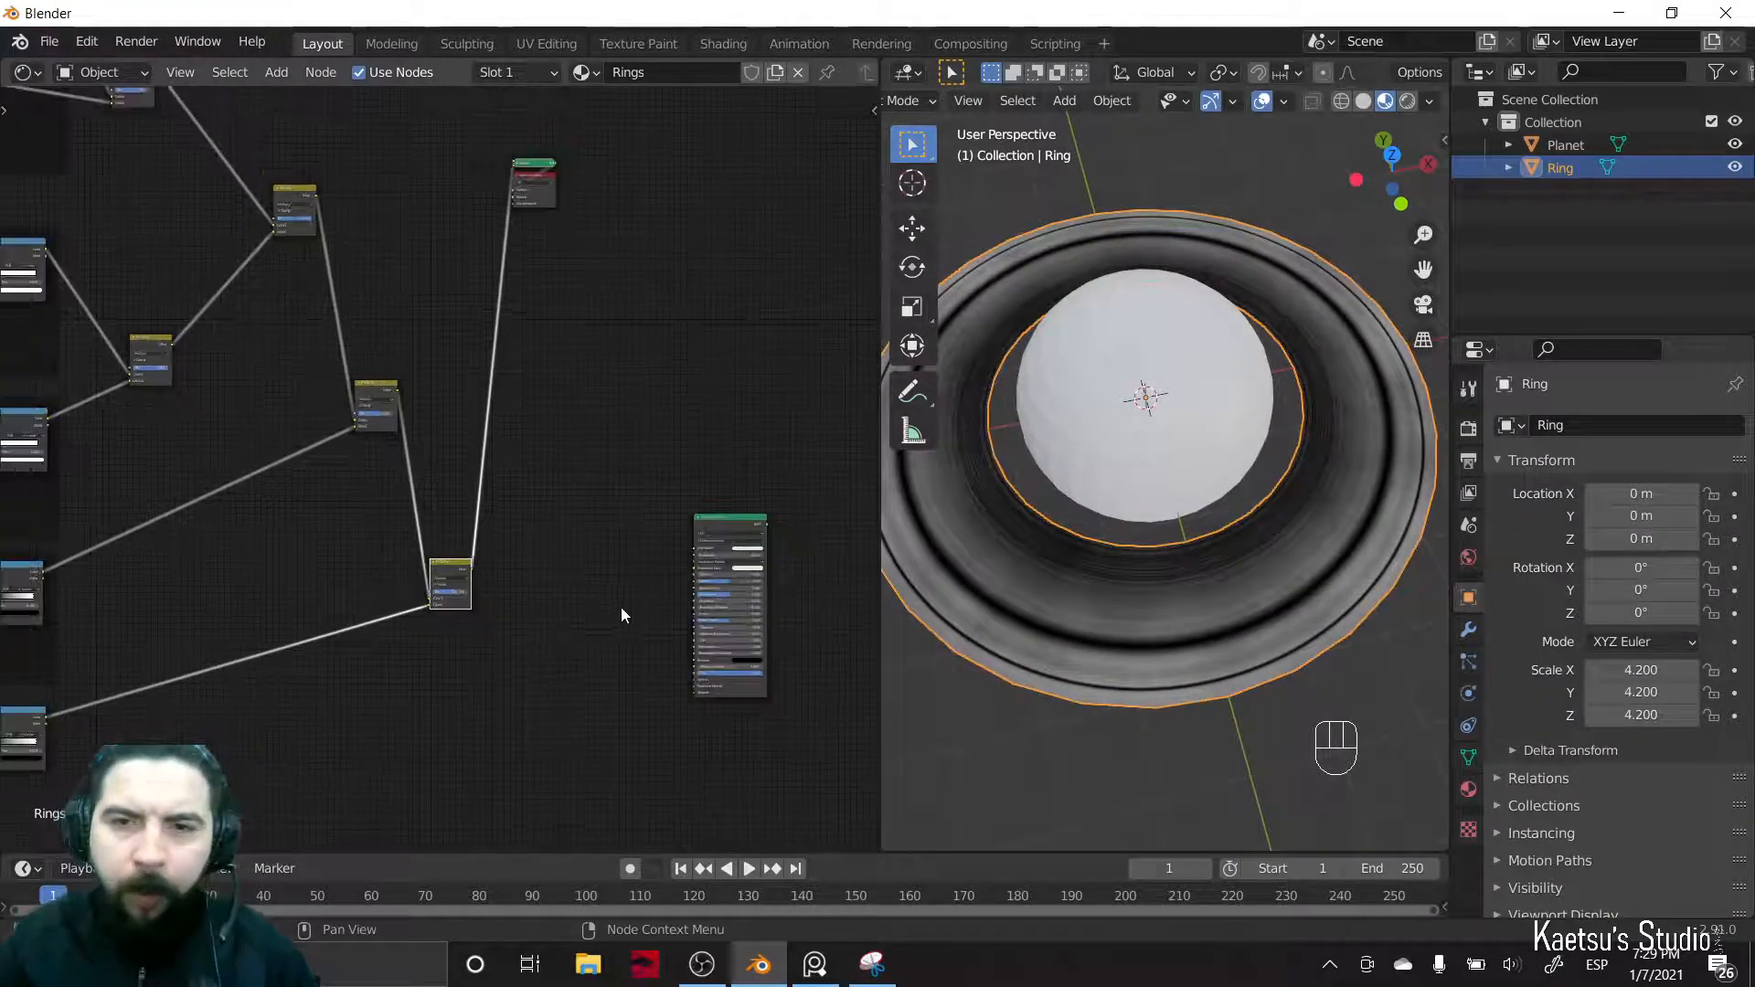
key(alt+Tab)
scroll(1086, 530, down, 2)
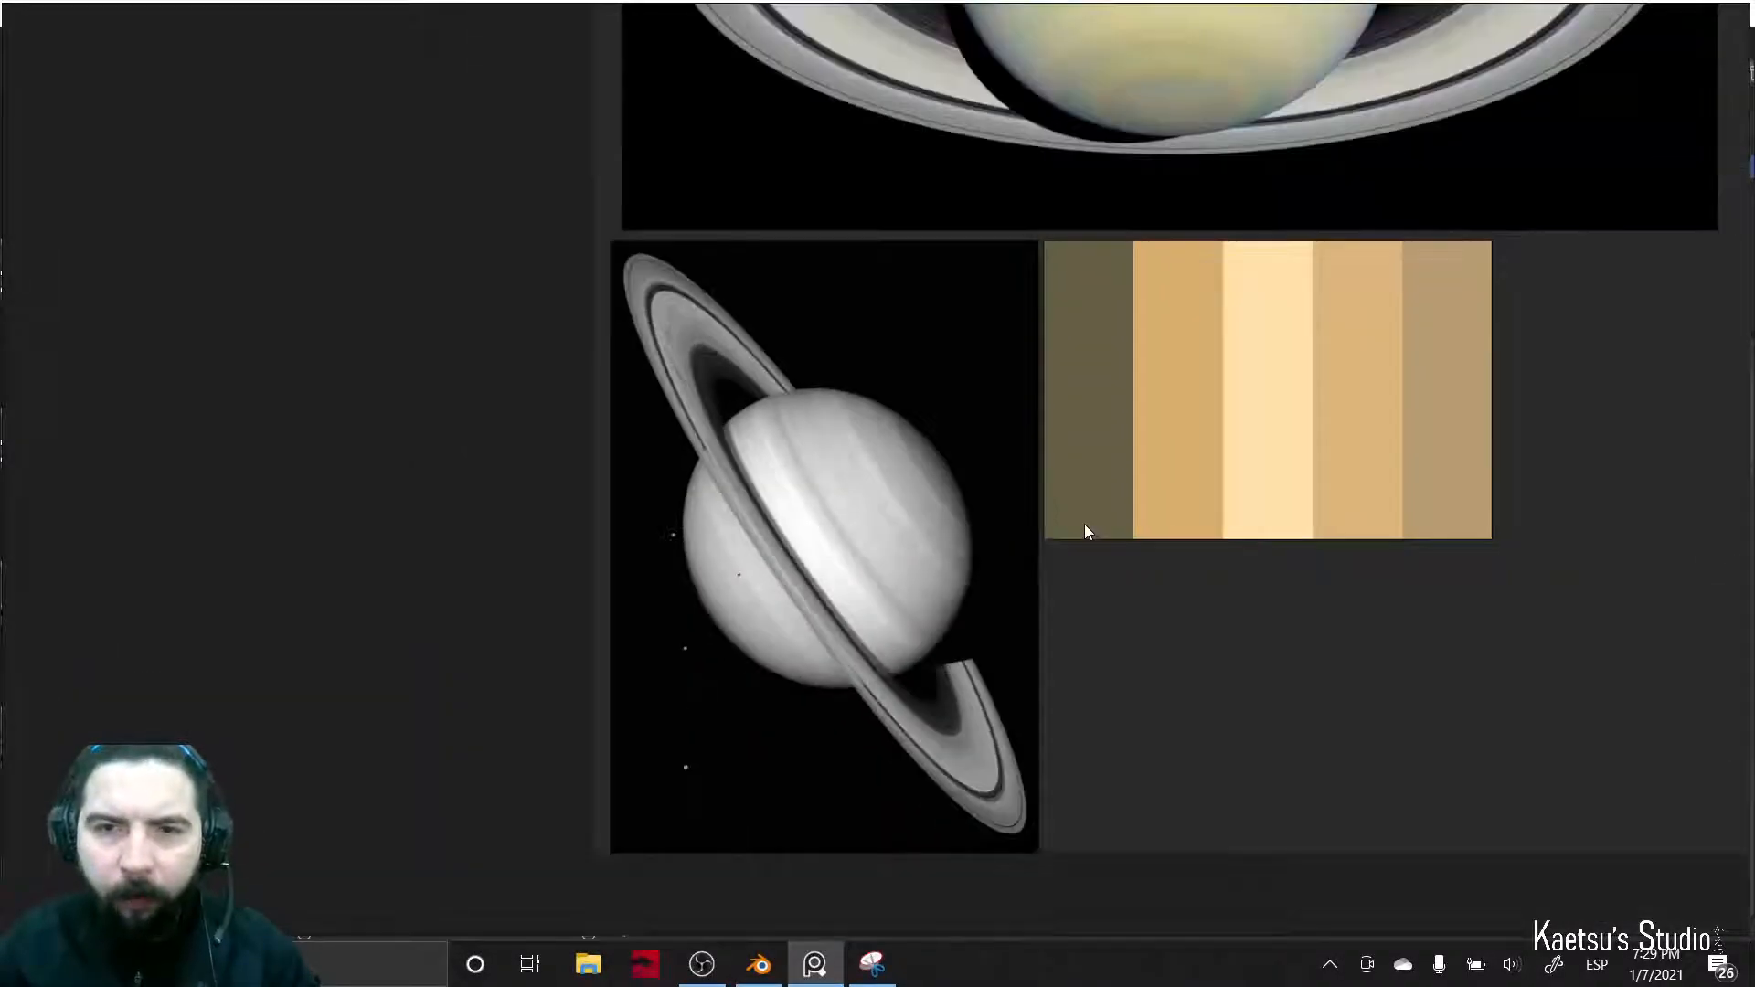
key(alt+Tab)
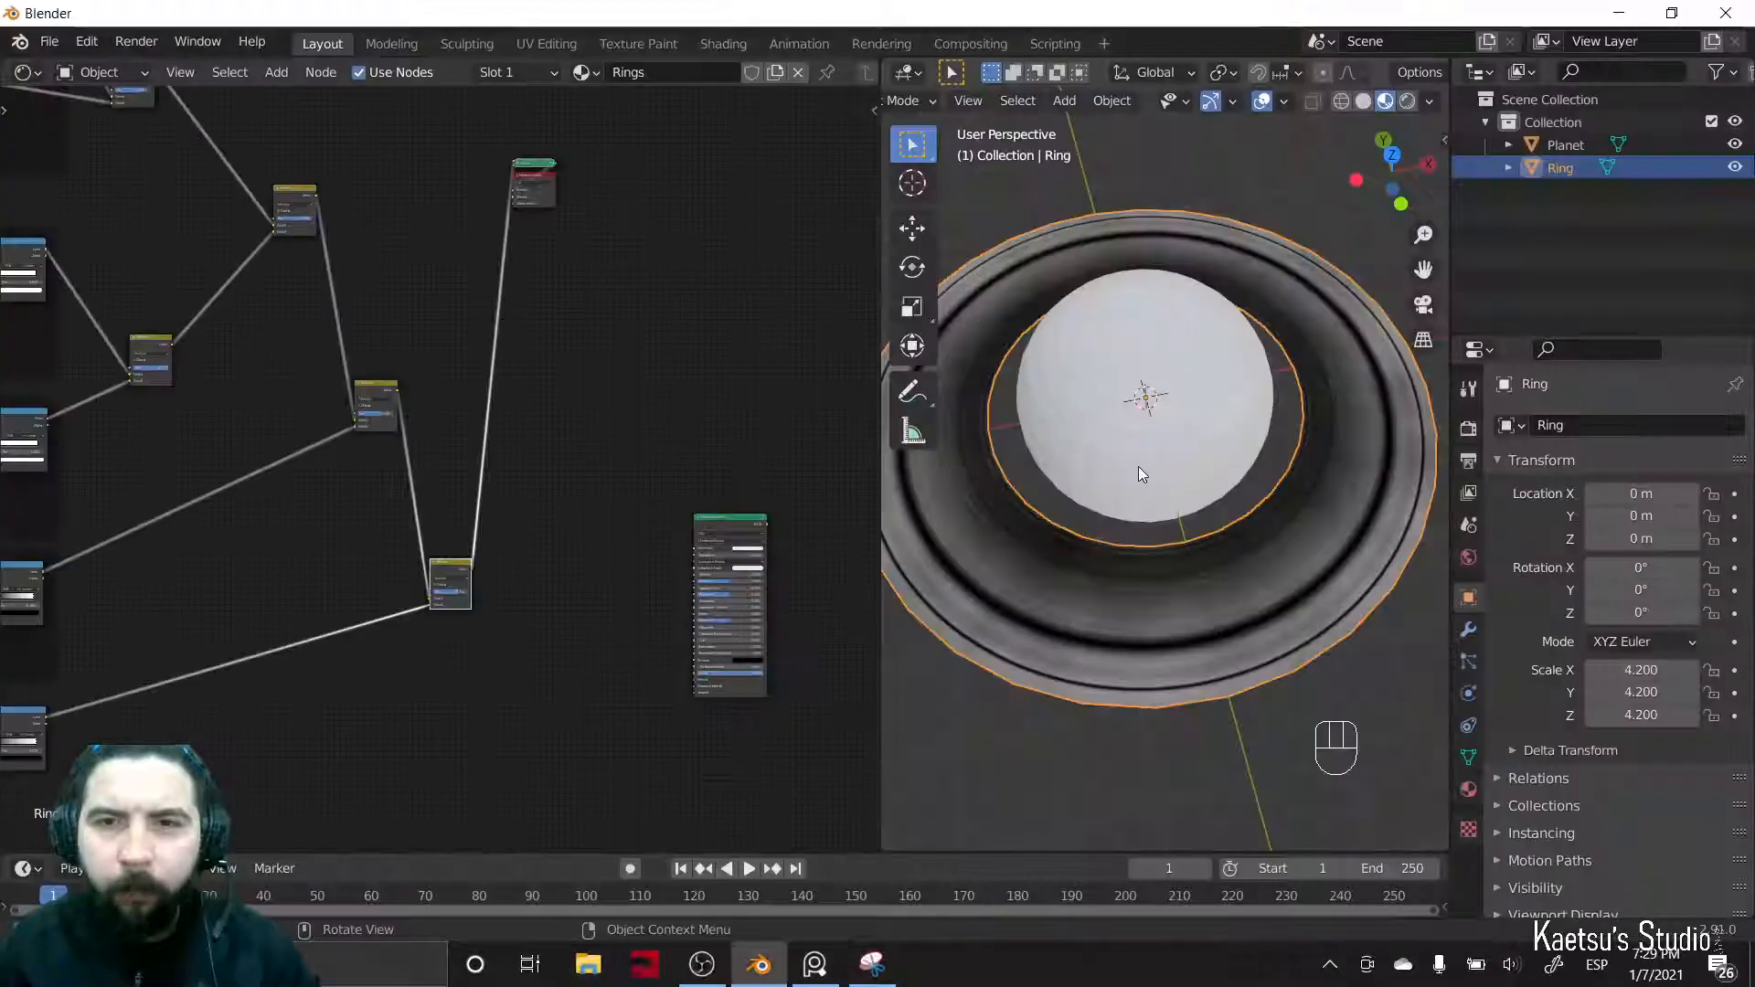
key(alt+Tab)
middle_drag(1099, 454, 1038, 736)
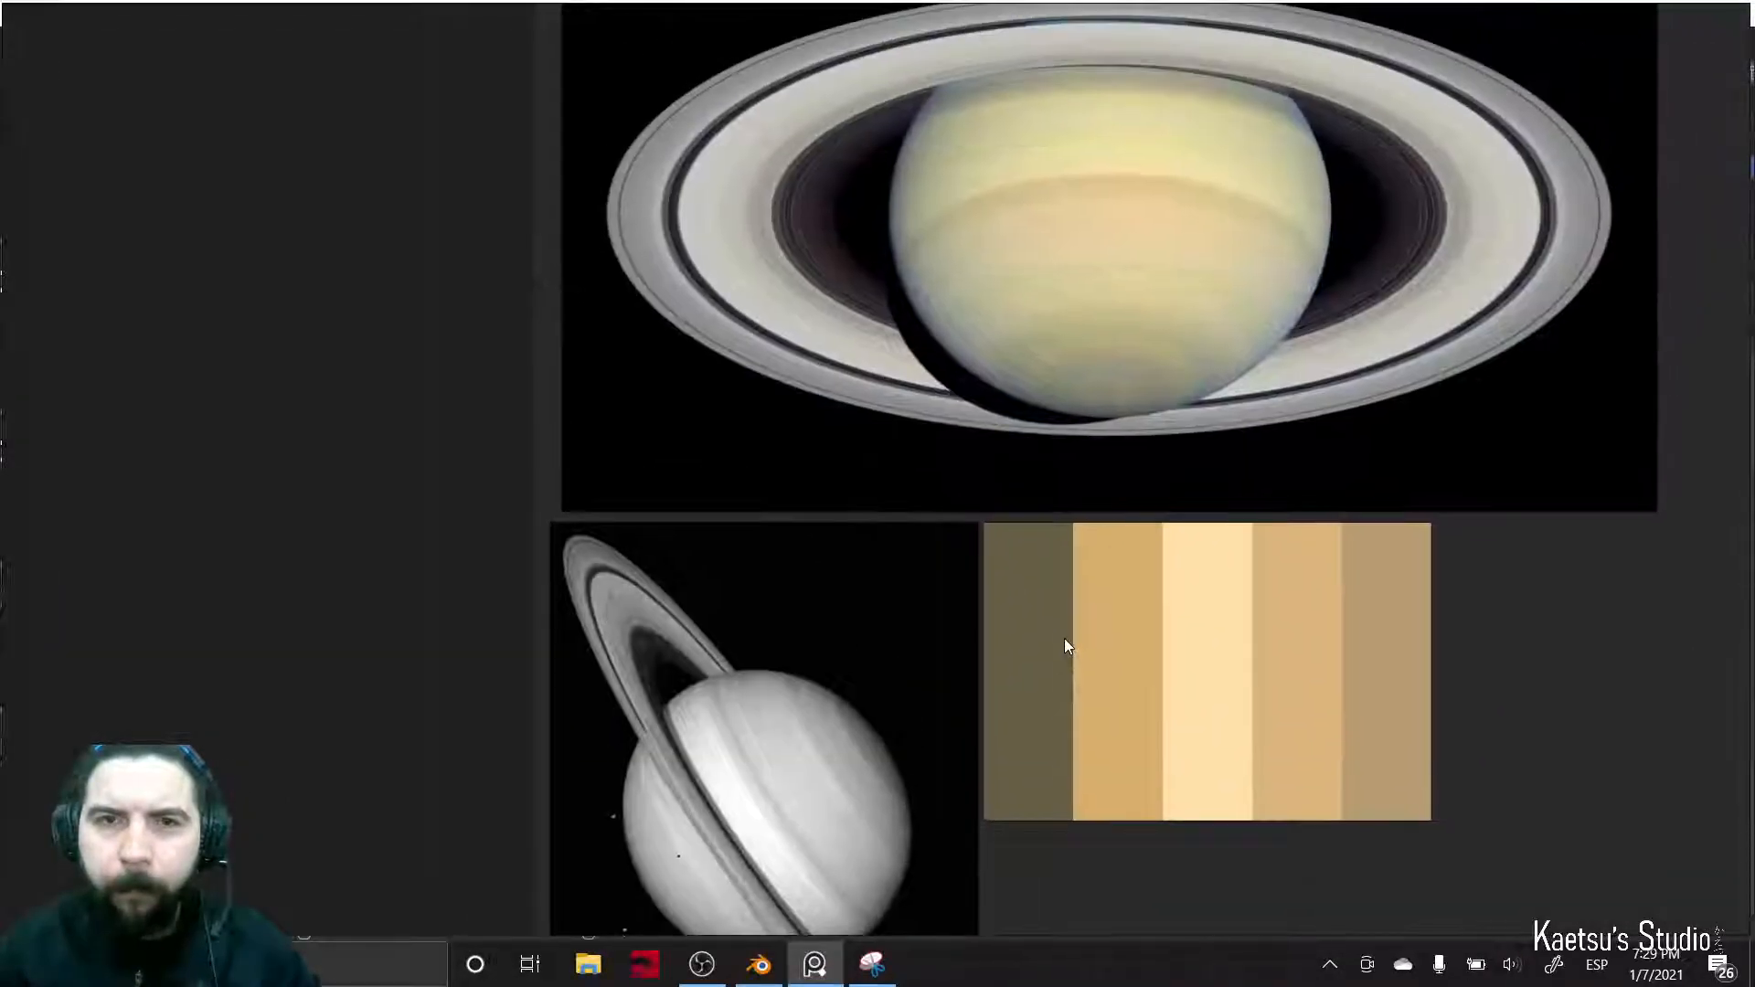
key(alt+Tab)
key(alt+Tab)
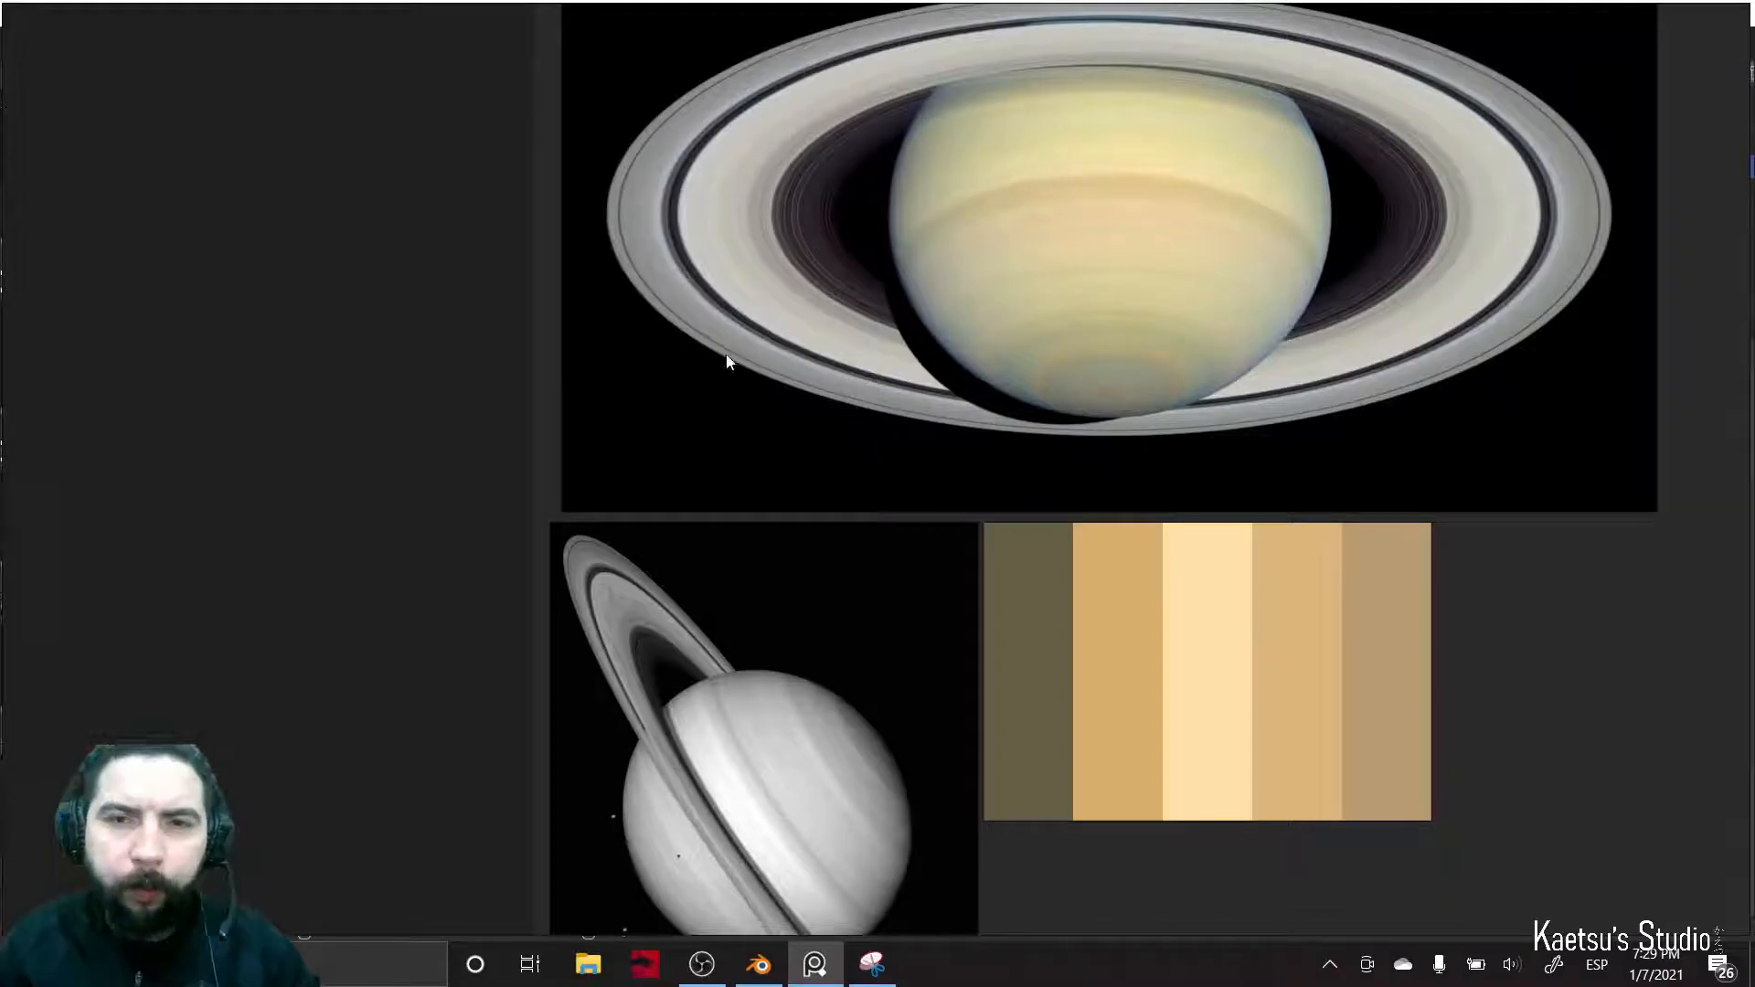
key(alt+Tab)
mouse_move(1041, 593)
middle_down()
mouse_move(1069, 635)
mouse_move(1053, 565)
mouse_move(1046, 578)
middle_up()
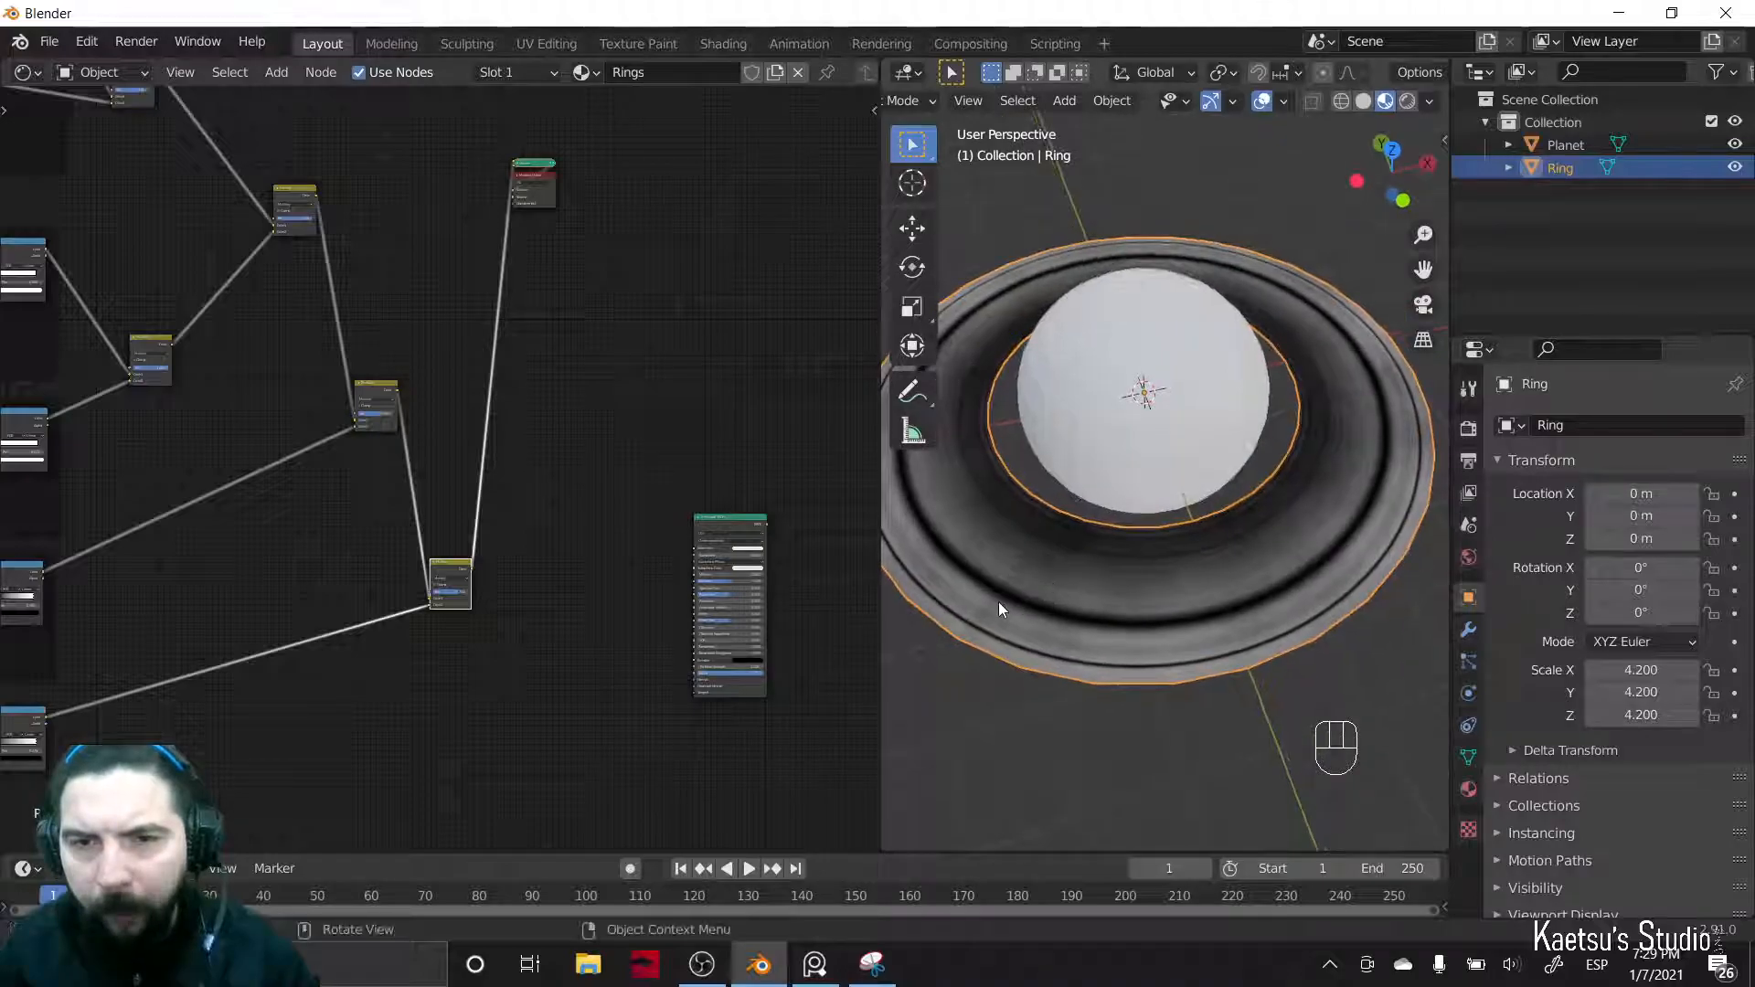
- Move the output nodes aside and insert a ColorRamp after the last Multiply node
drag(465, 144, 720, 413)
scroll(638, 569, up, 3)
middle_drag(638, 576, 652, 520)
key(shift+a)
text(ramp)
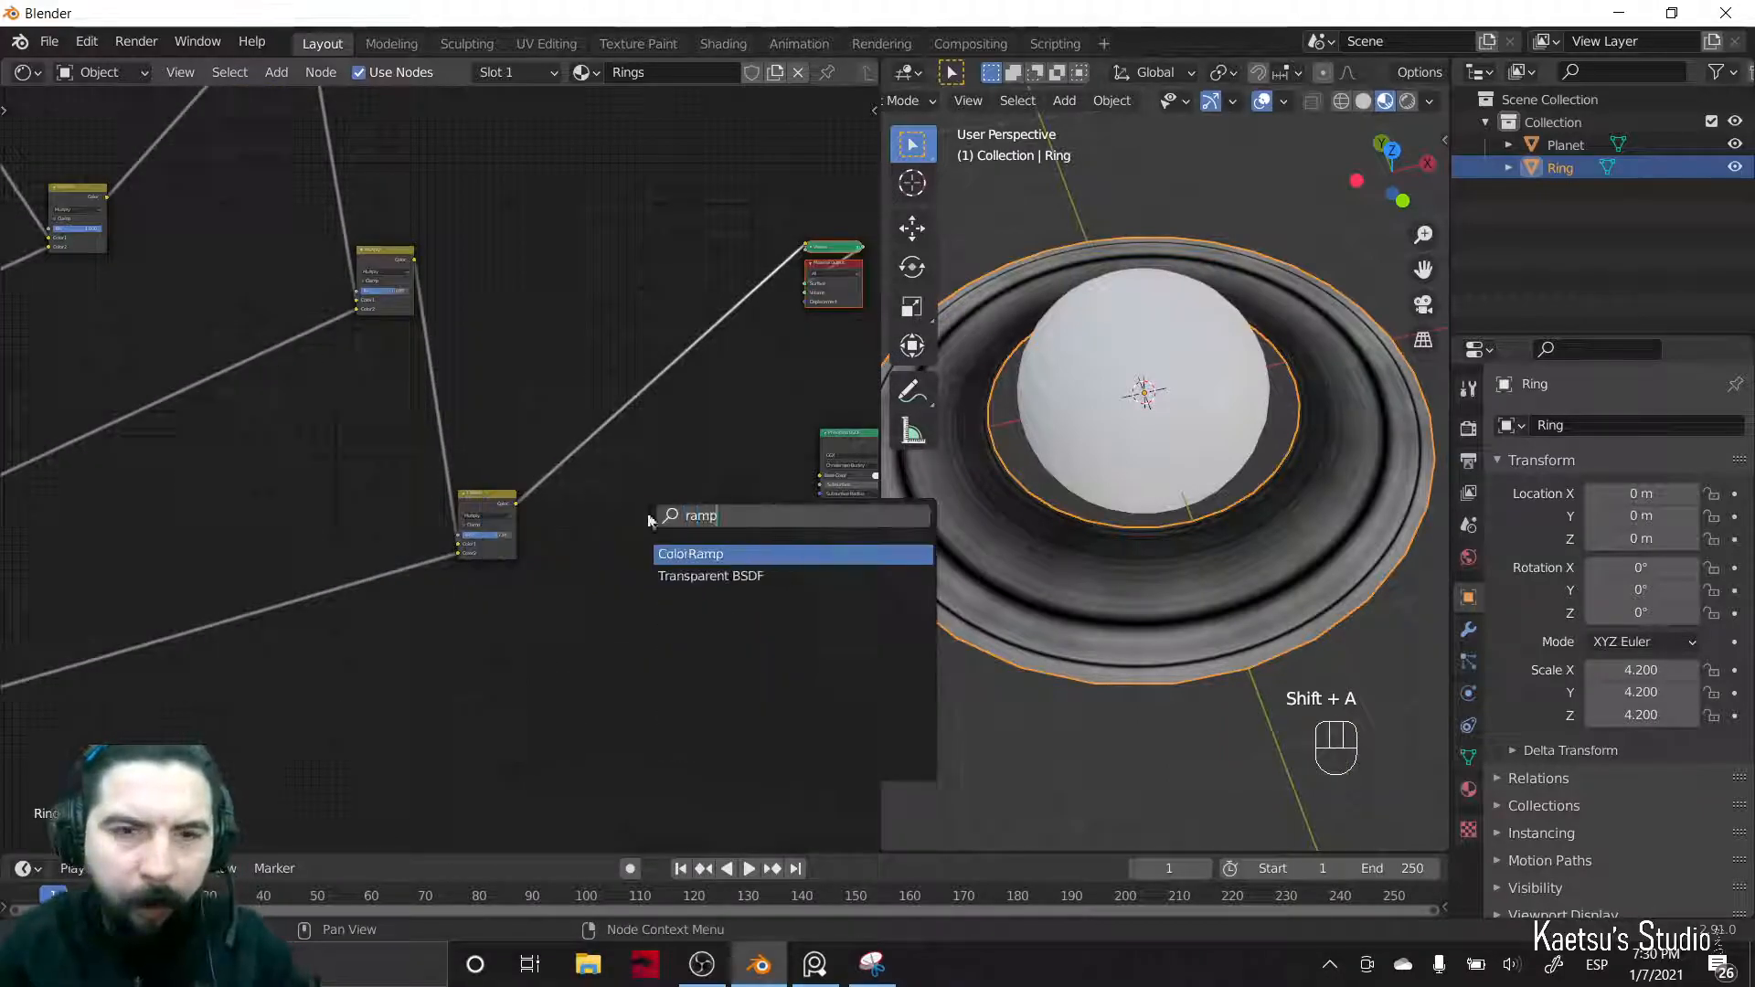
key(Return)
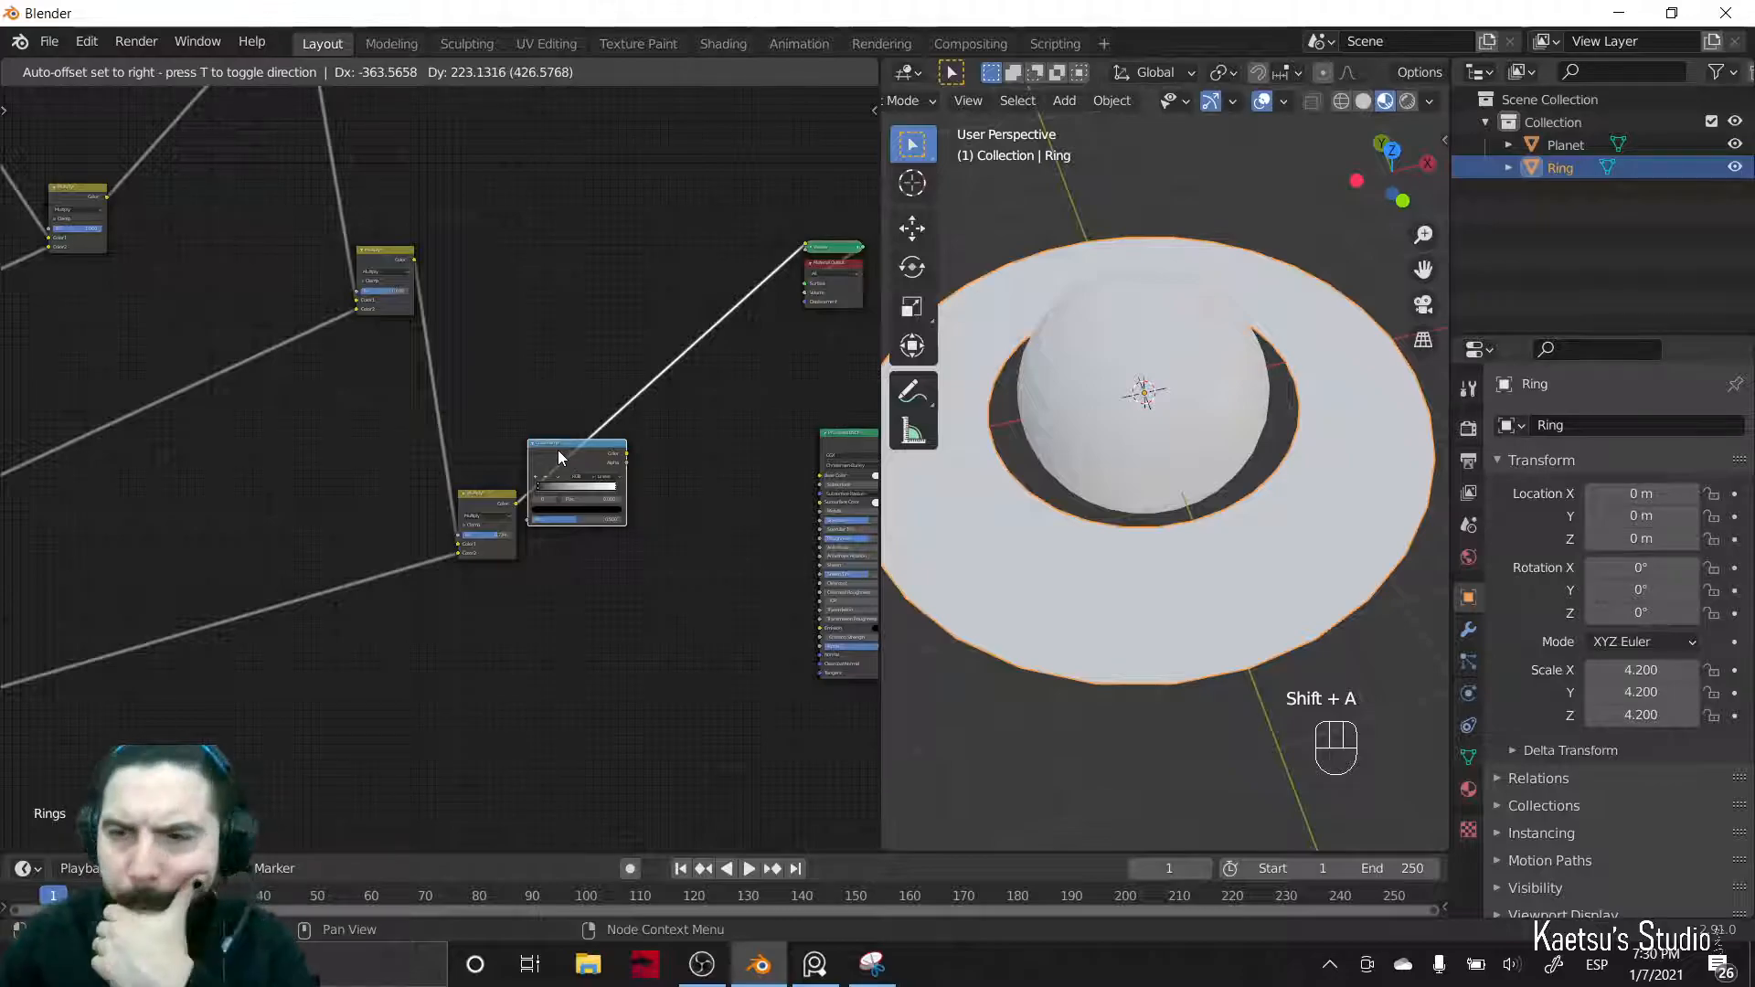
click(598, 463)
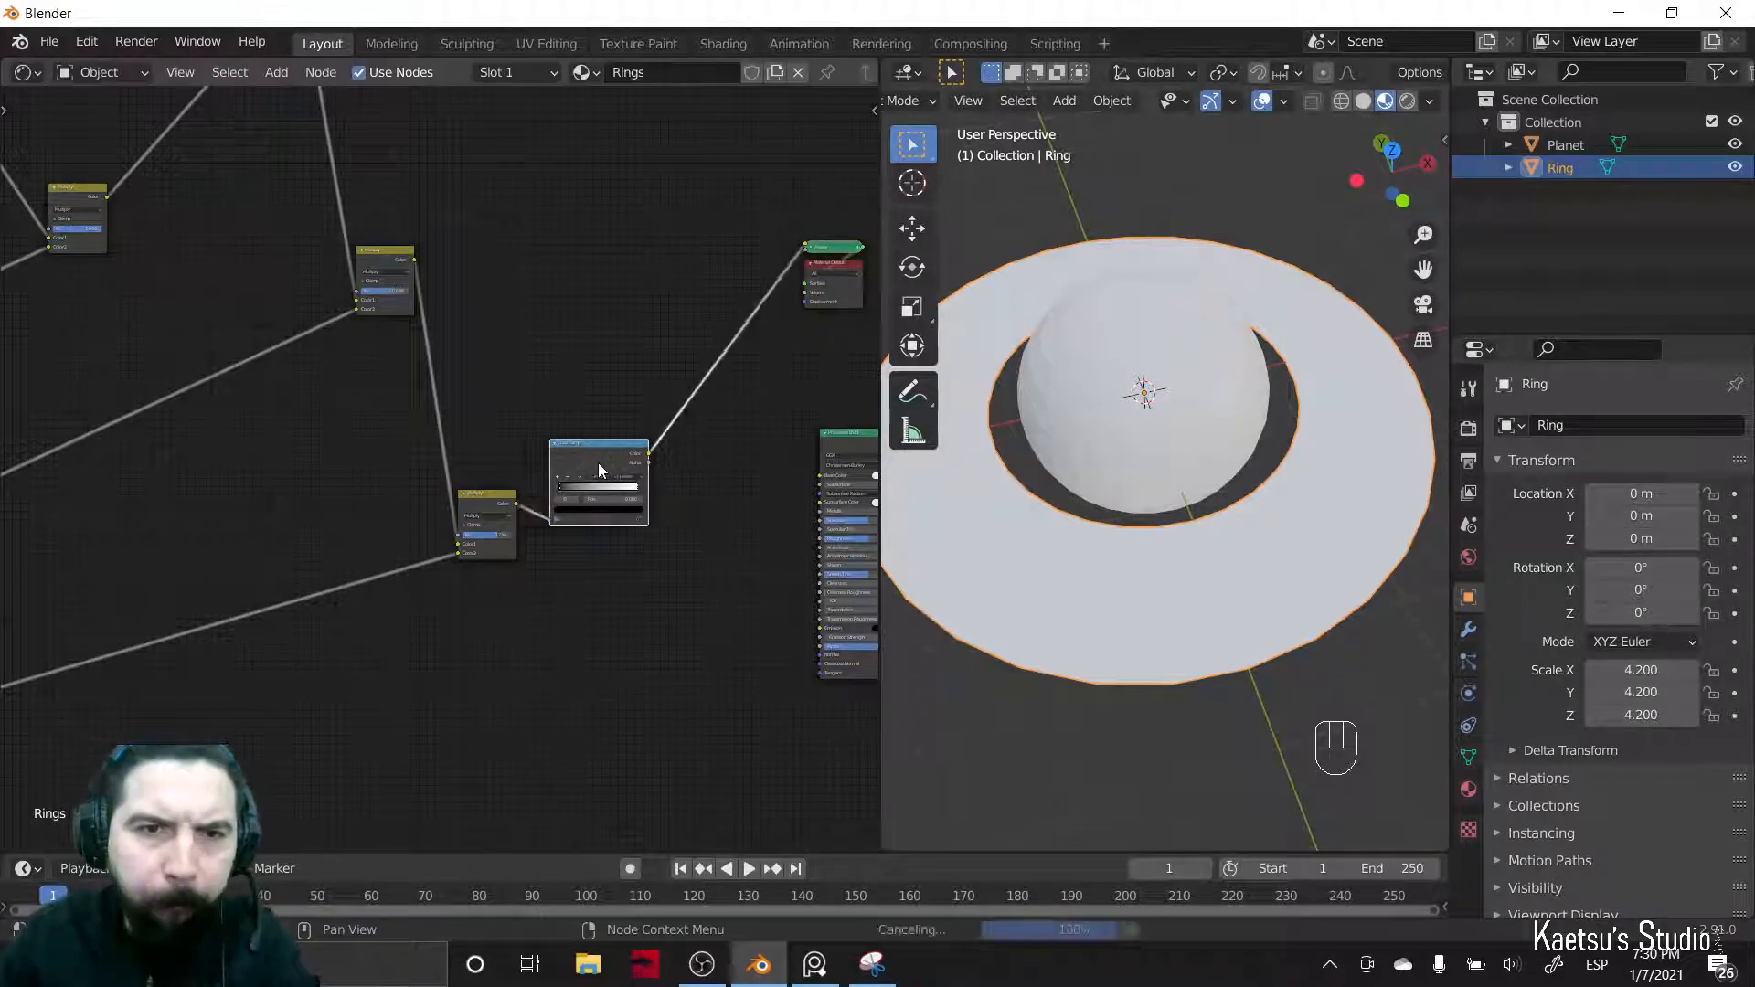
drag(601, 449, 592, 481)
- Brighten the ring by setting the final ColorRamp's white stop to 0.471
scroll(598, 597, up, 3)
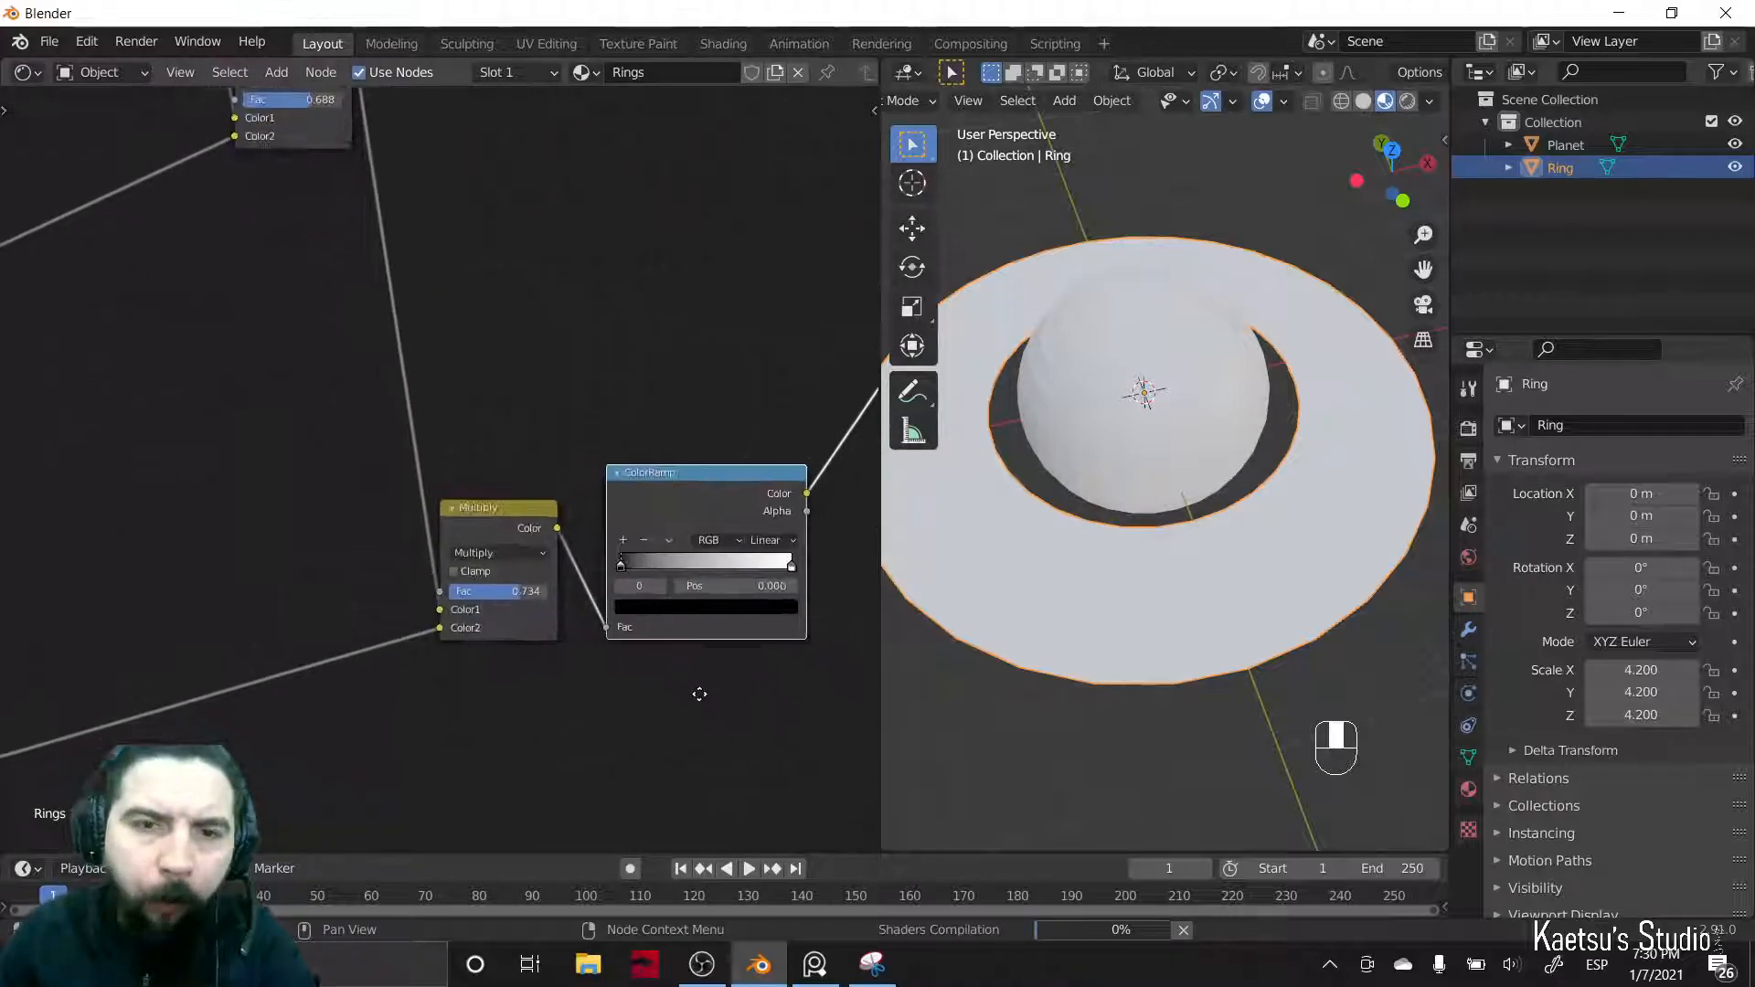
scroll(627, 535, up, 2)
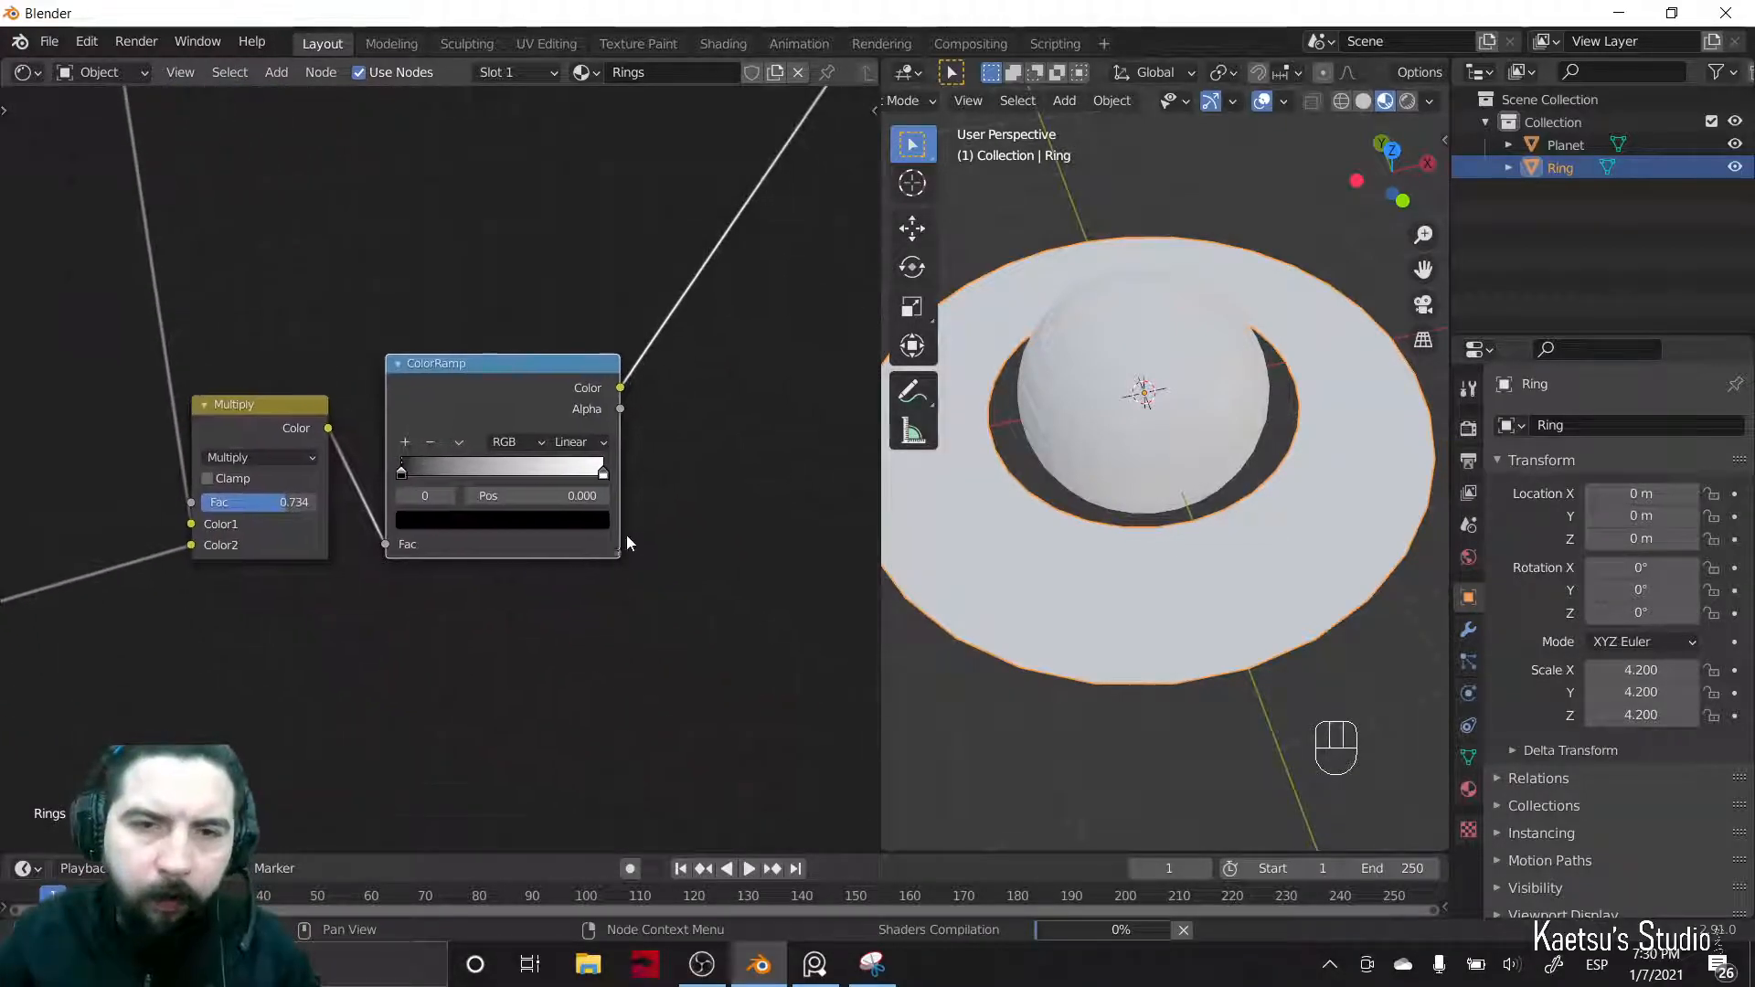
scroll(1220, 548, down, 1)
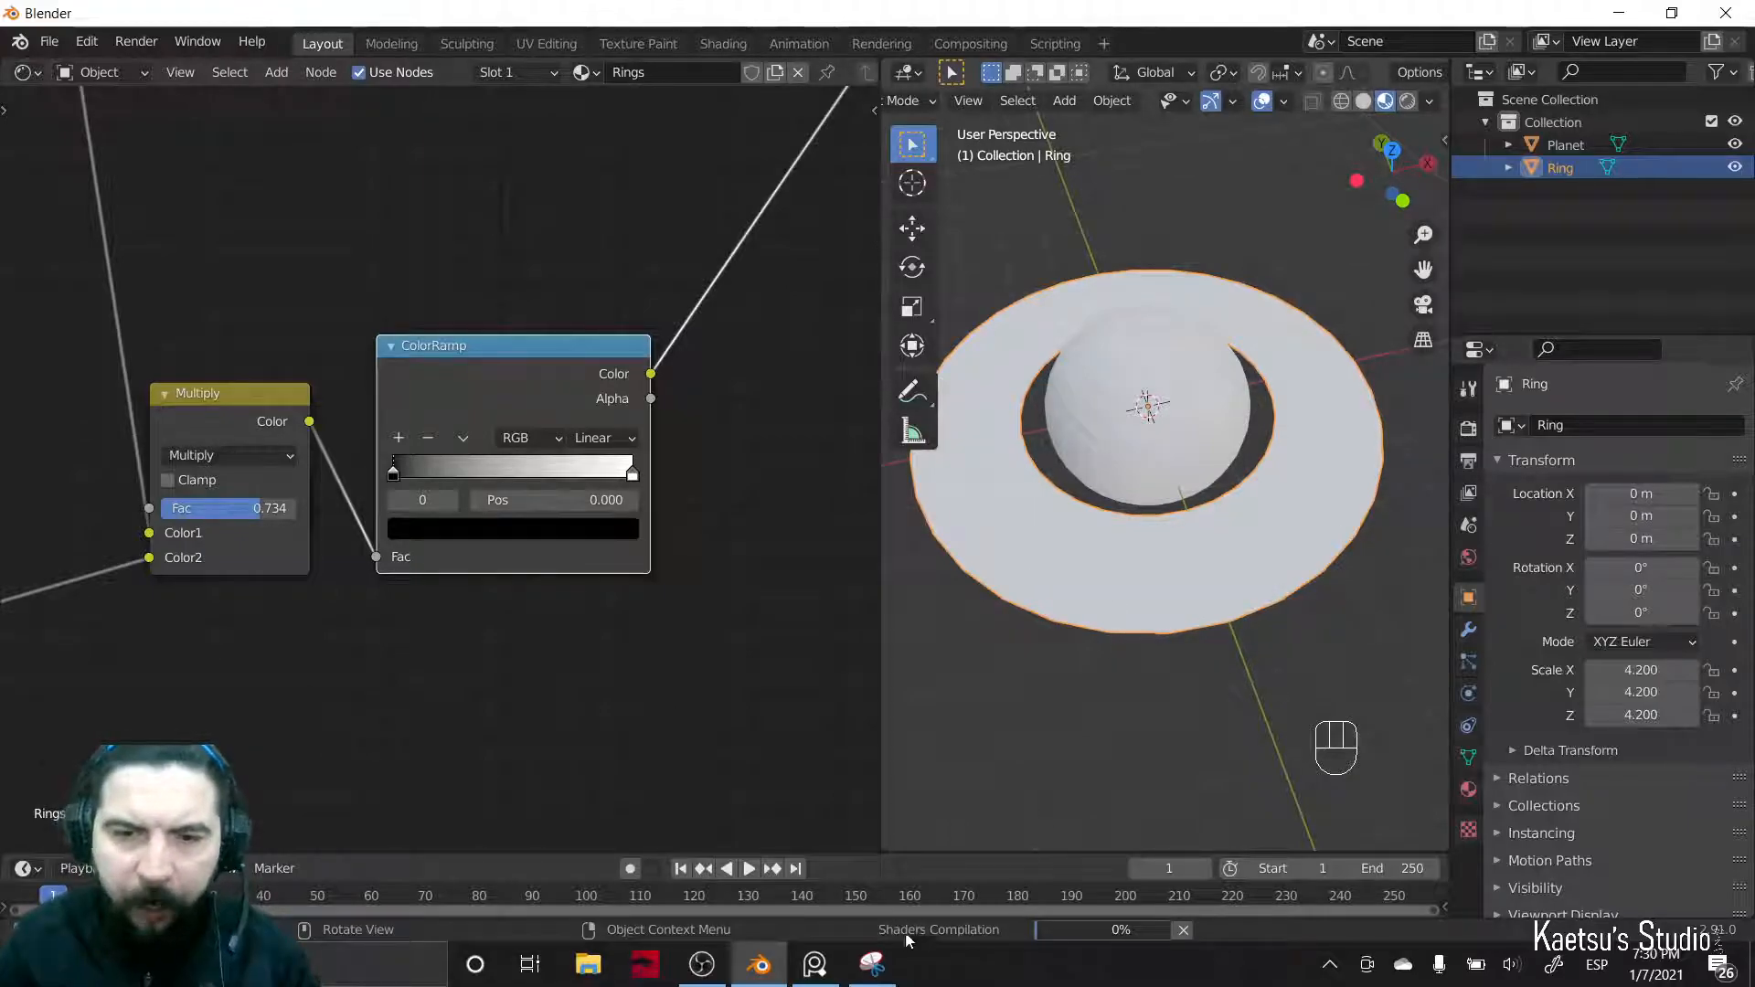
scroll(933, 569, up, 2)
click(630, 476)
drag(630, 476, 501, 487)
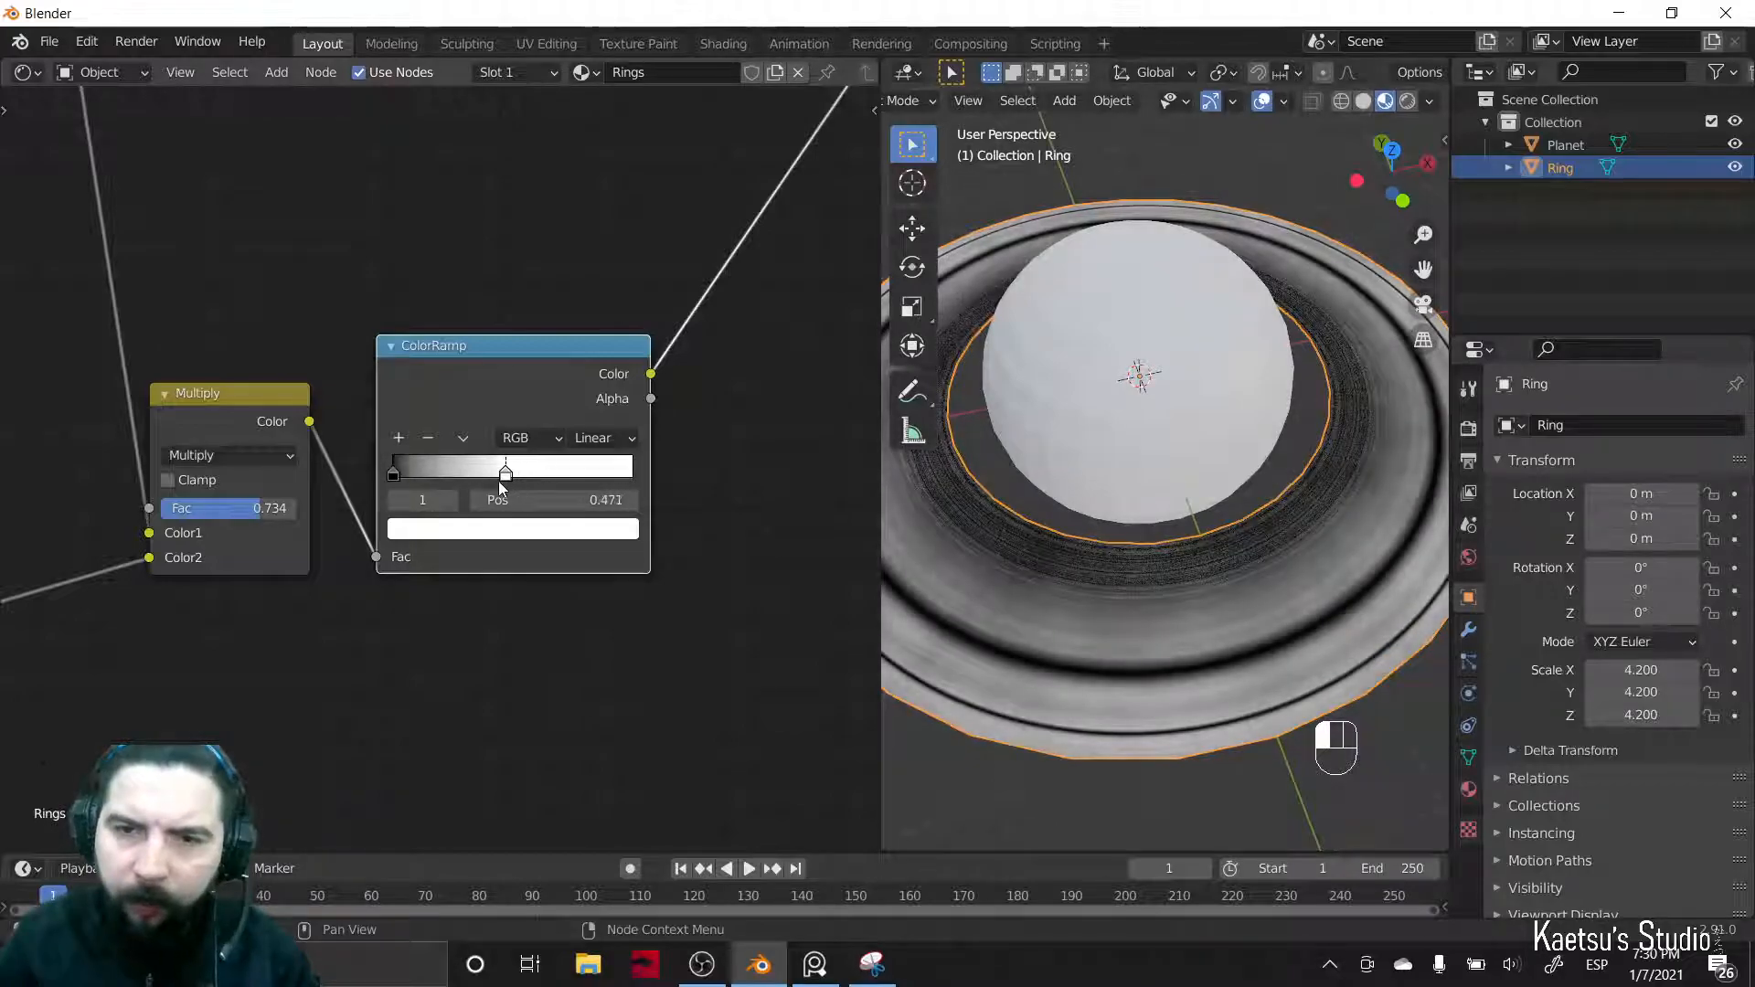
- Examine the brightened ring's bands and outer edge up close and from a distance
scroll(827, 546, down, 1)
scroll(1248, 685, down, 5)
middle_drag(1248, 685, 1198, 728)
scroll(1192, 687, up, 8)
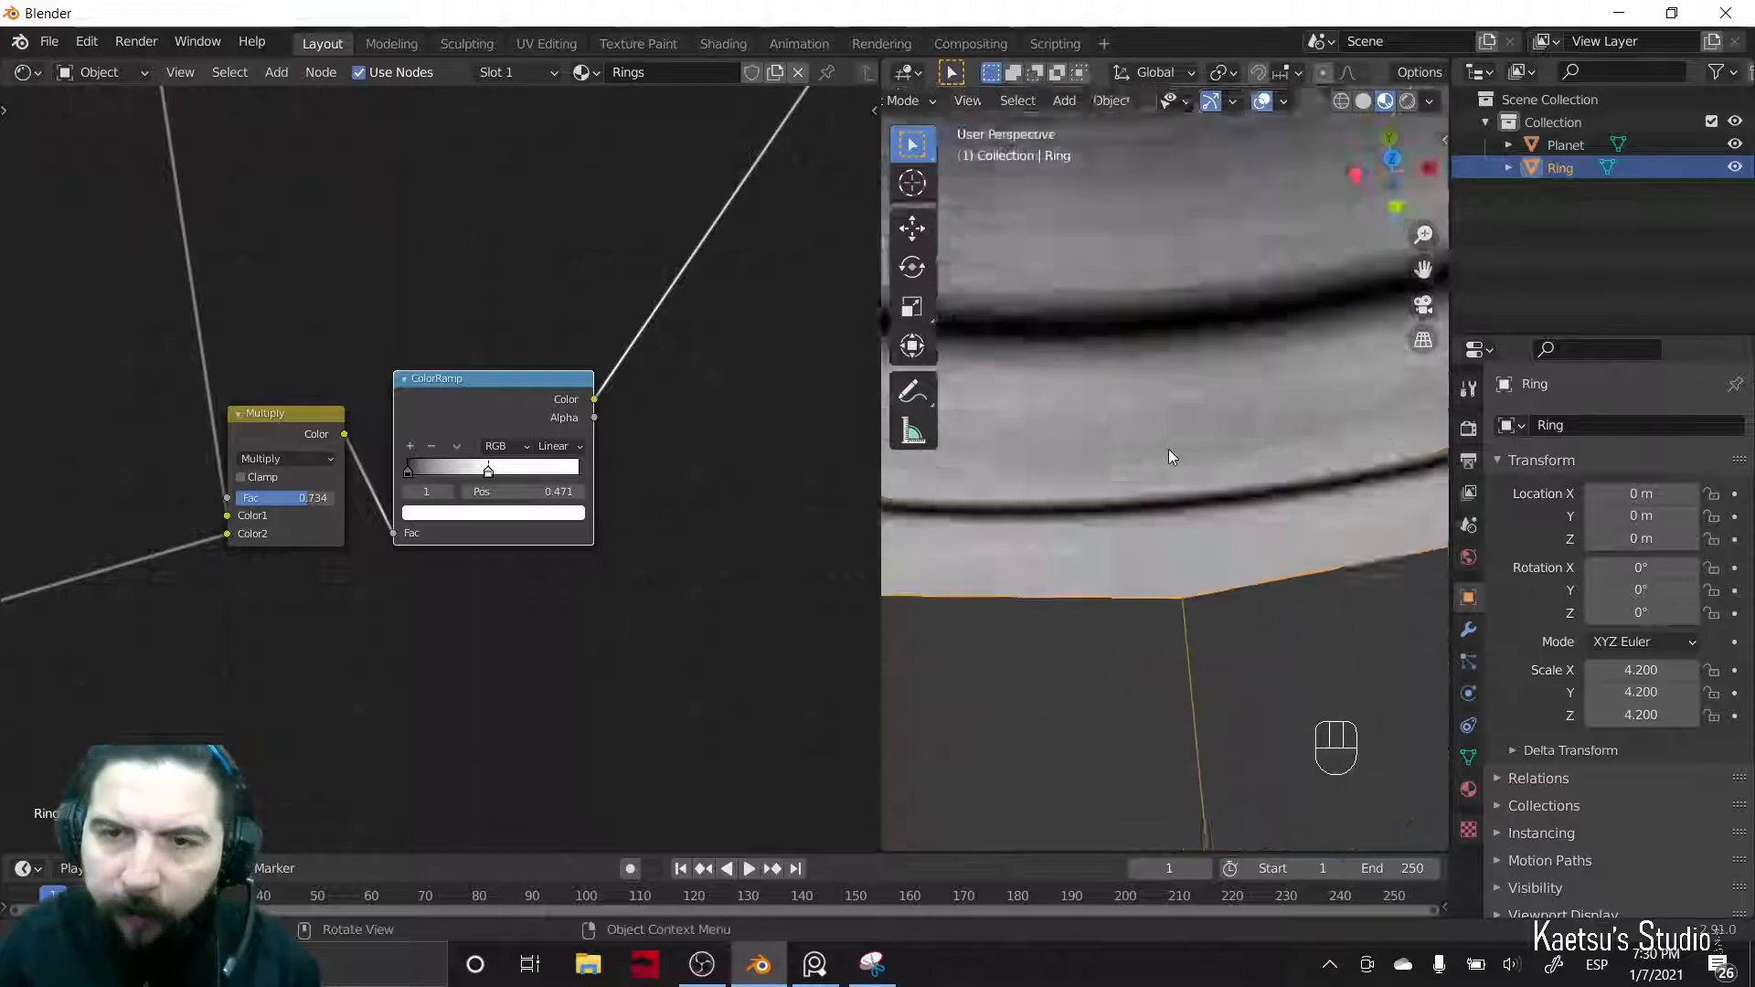
scroll(1168, 447, down, 3)
shift+middle_drag(1167, 427, 1148, 585)
scroll(1157, 447, up, 3)
scroll(1148, 607, down, 2)
scroll(1154, 640, down, 5)
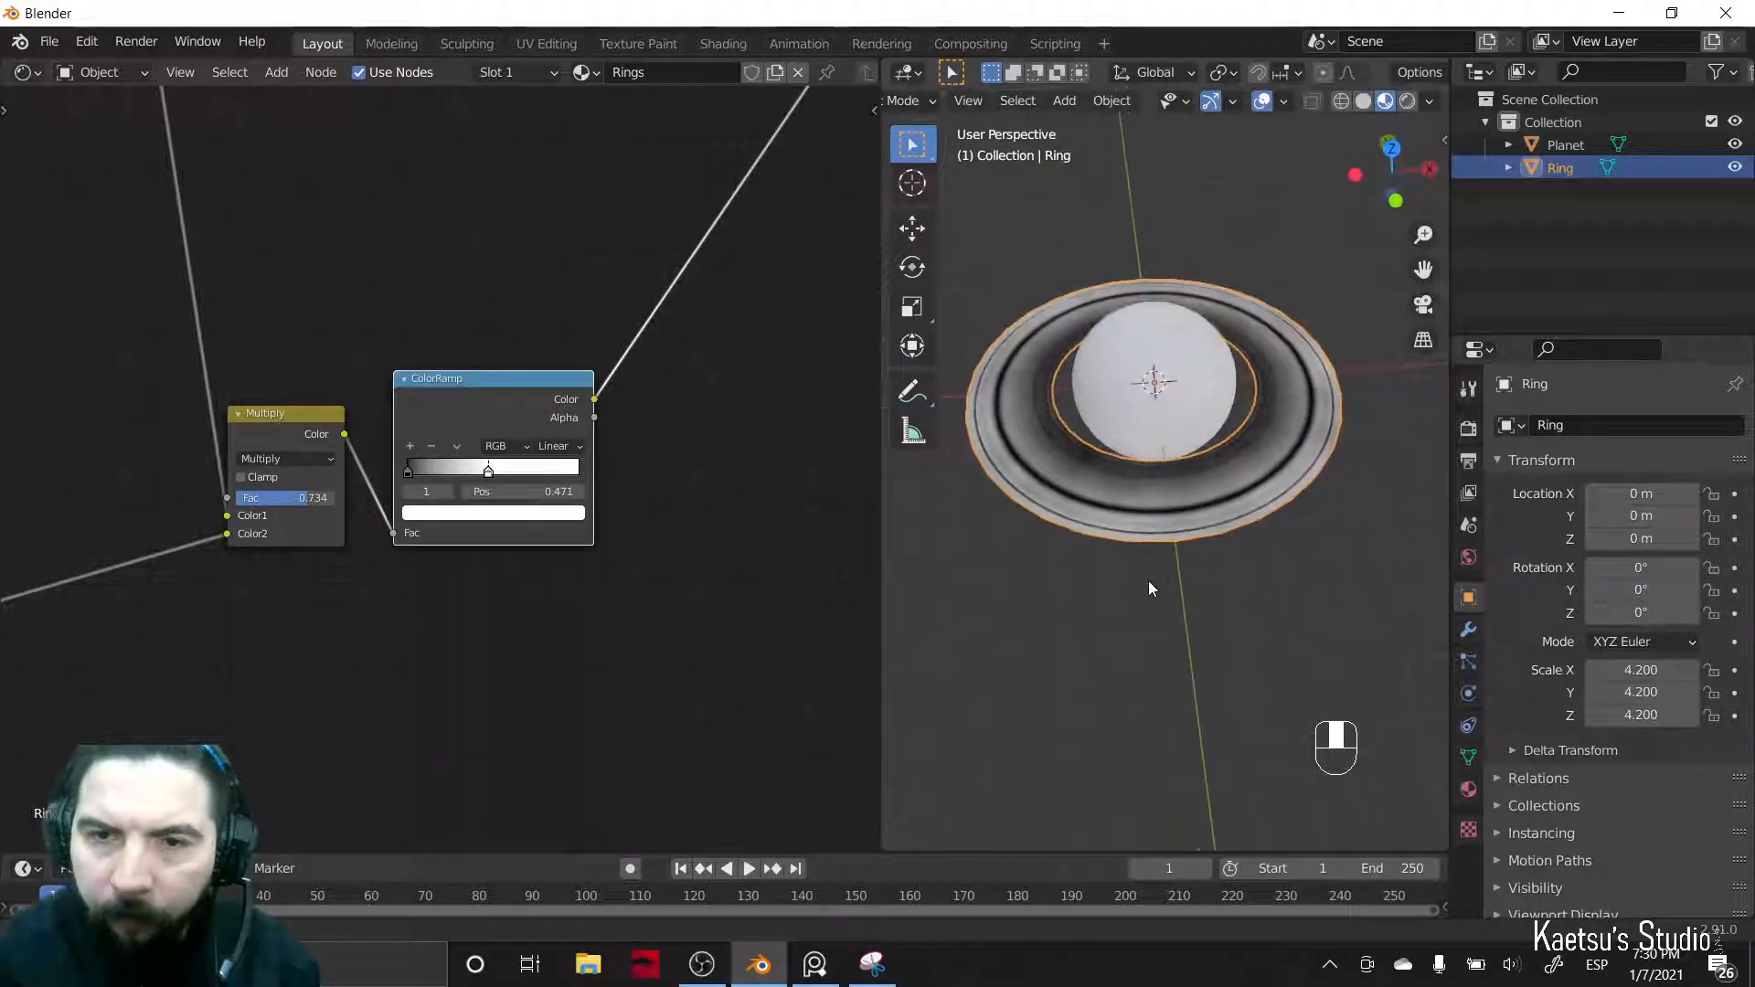
scroll(1148, 585, up, 3)
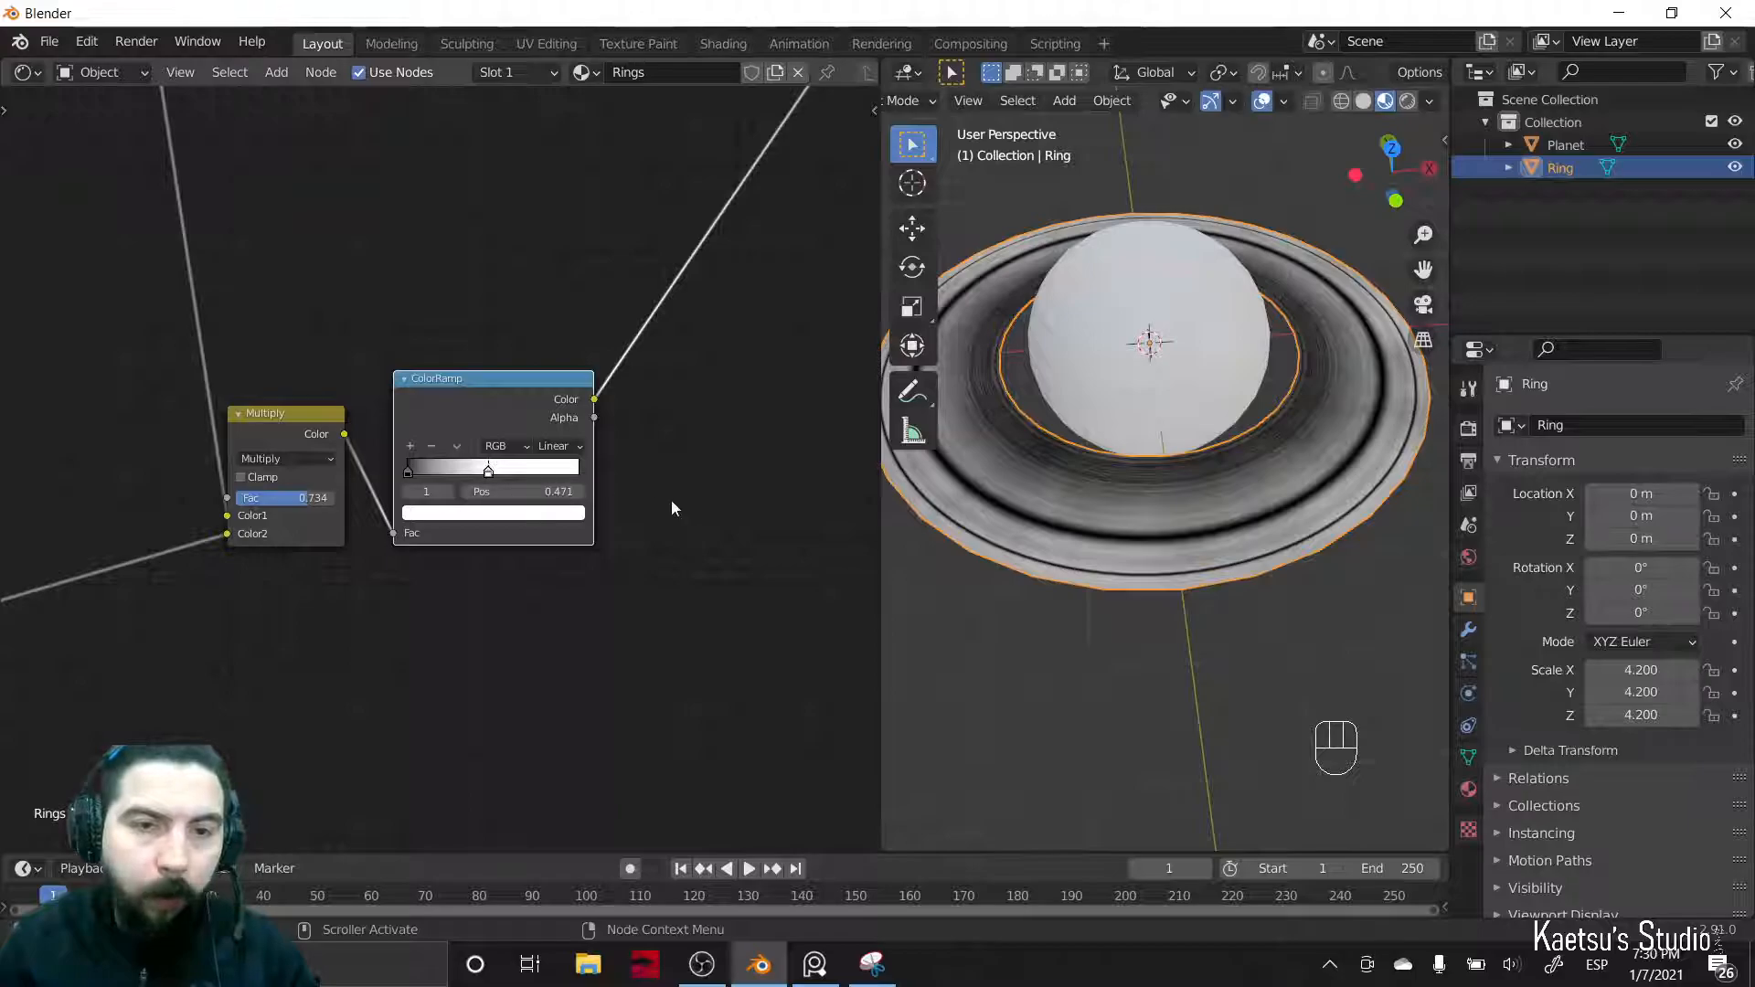
key(shift+a)
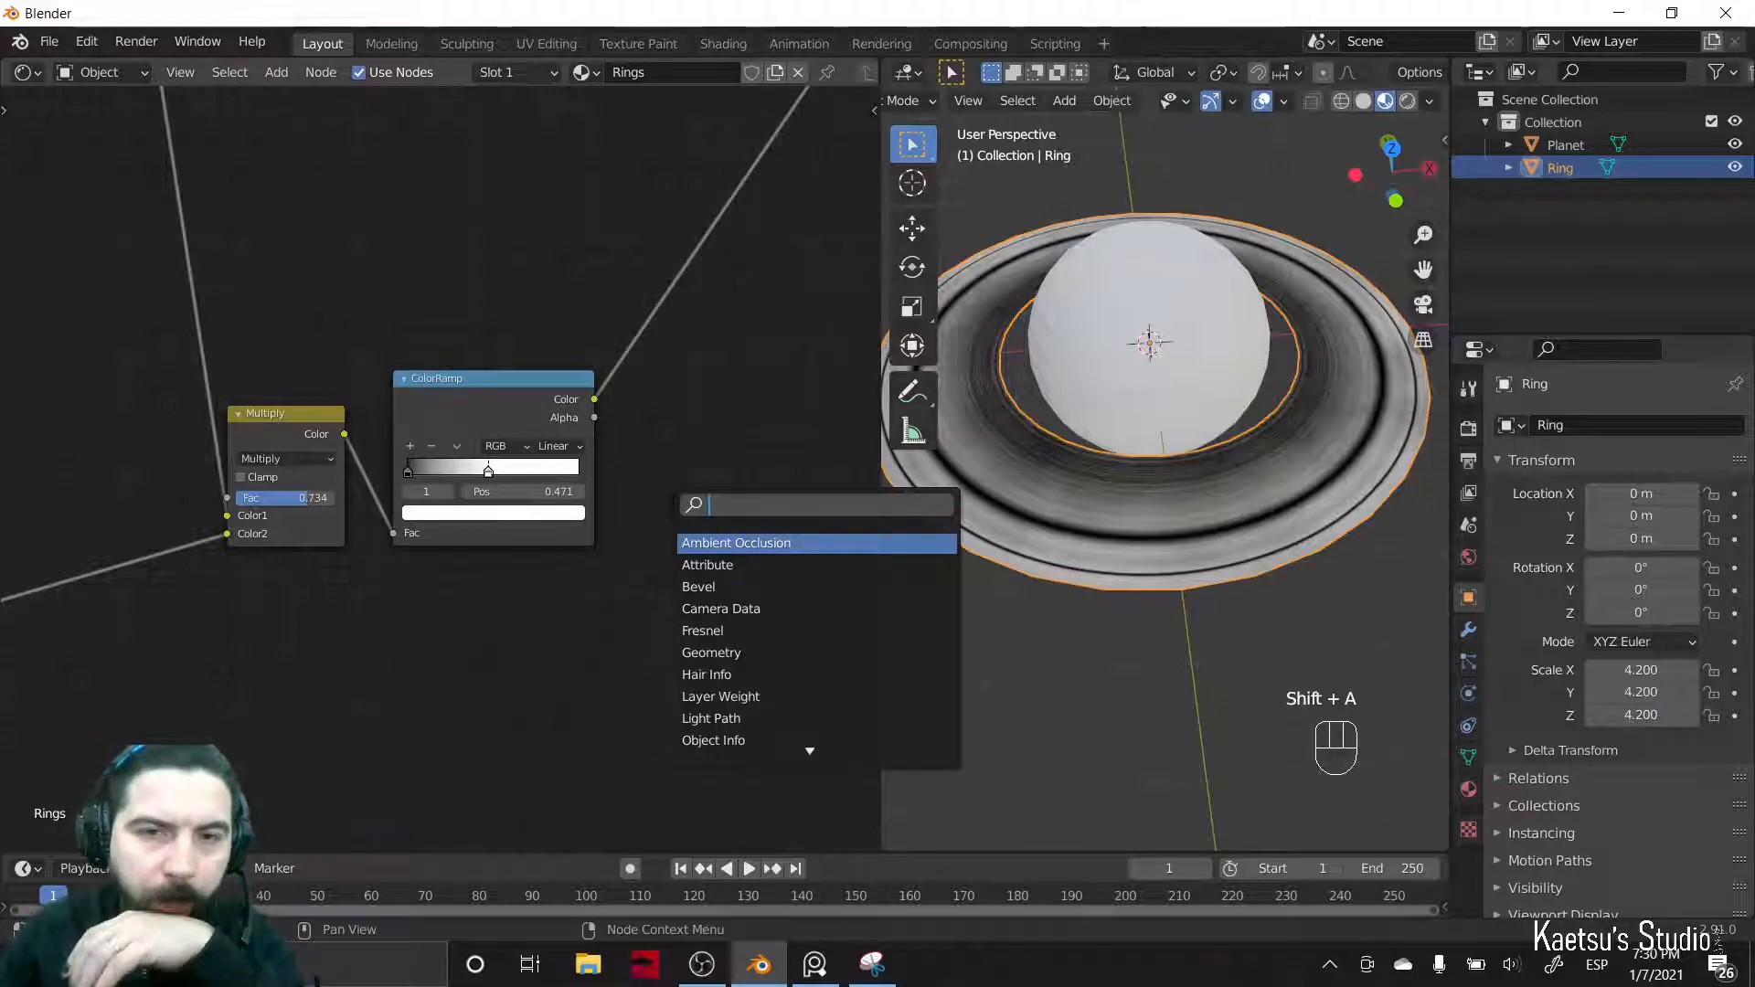
key(Escape)
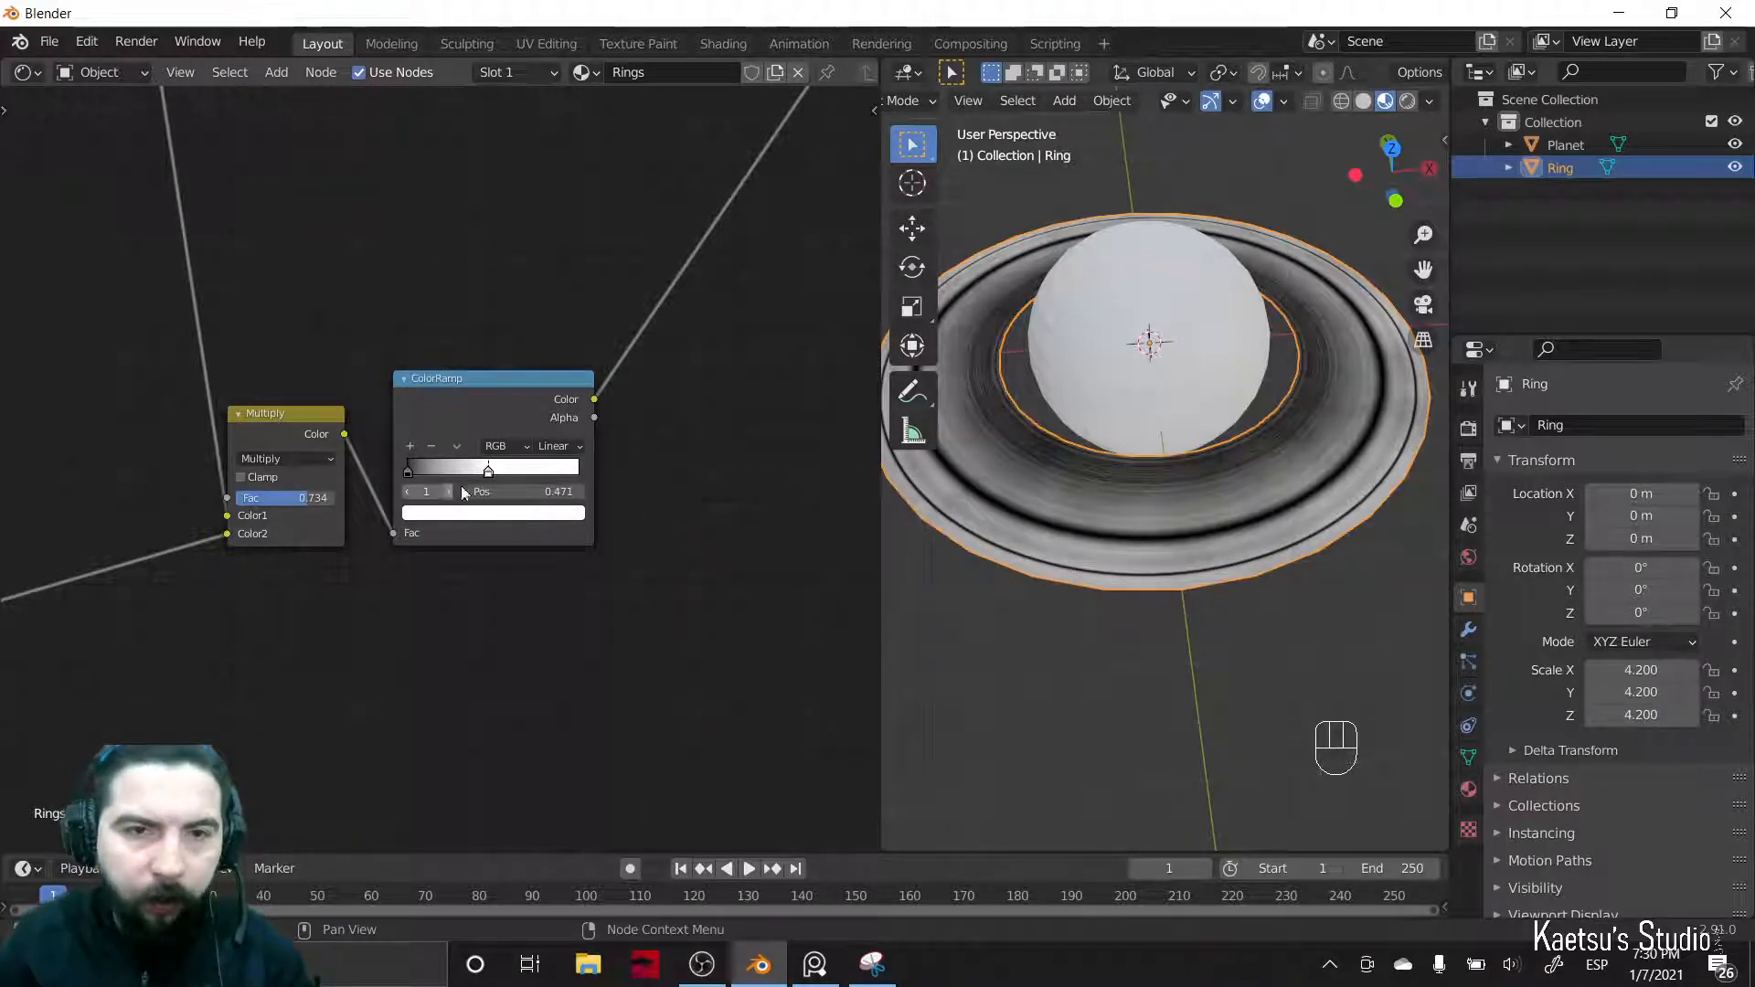
click(463, 514)
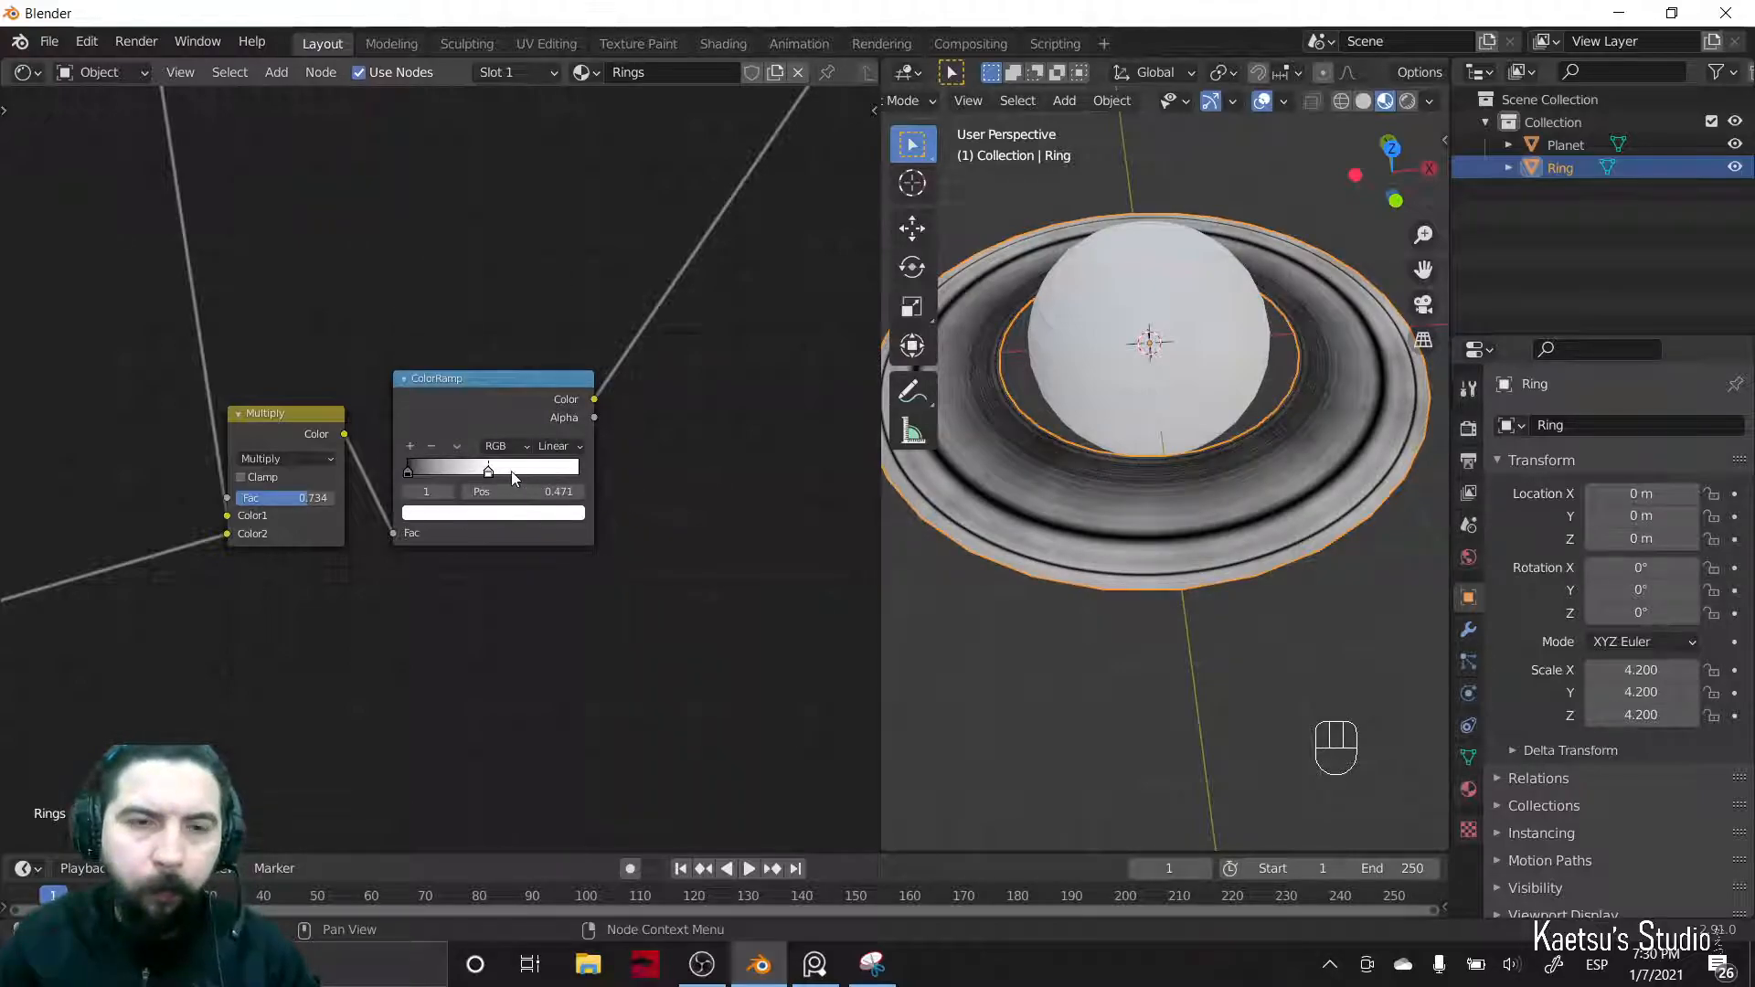
- Shade the planet sphere smooth and add a Subdivision Surface modifier to it
click(1180, 337)
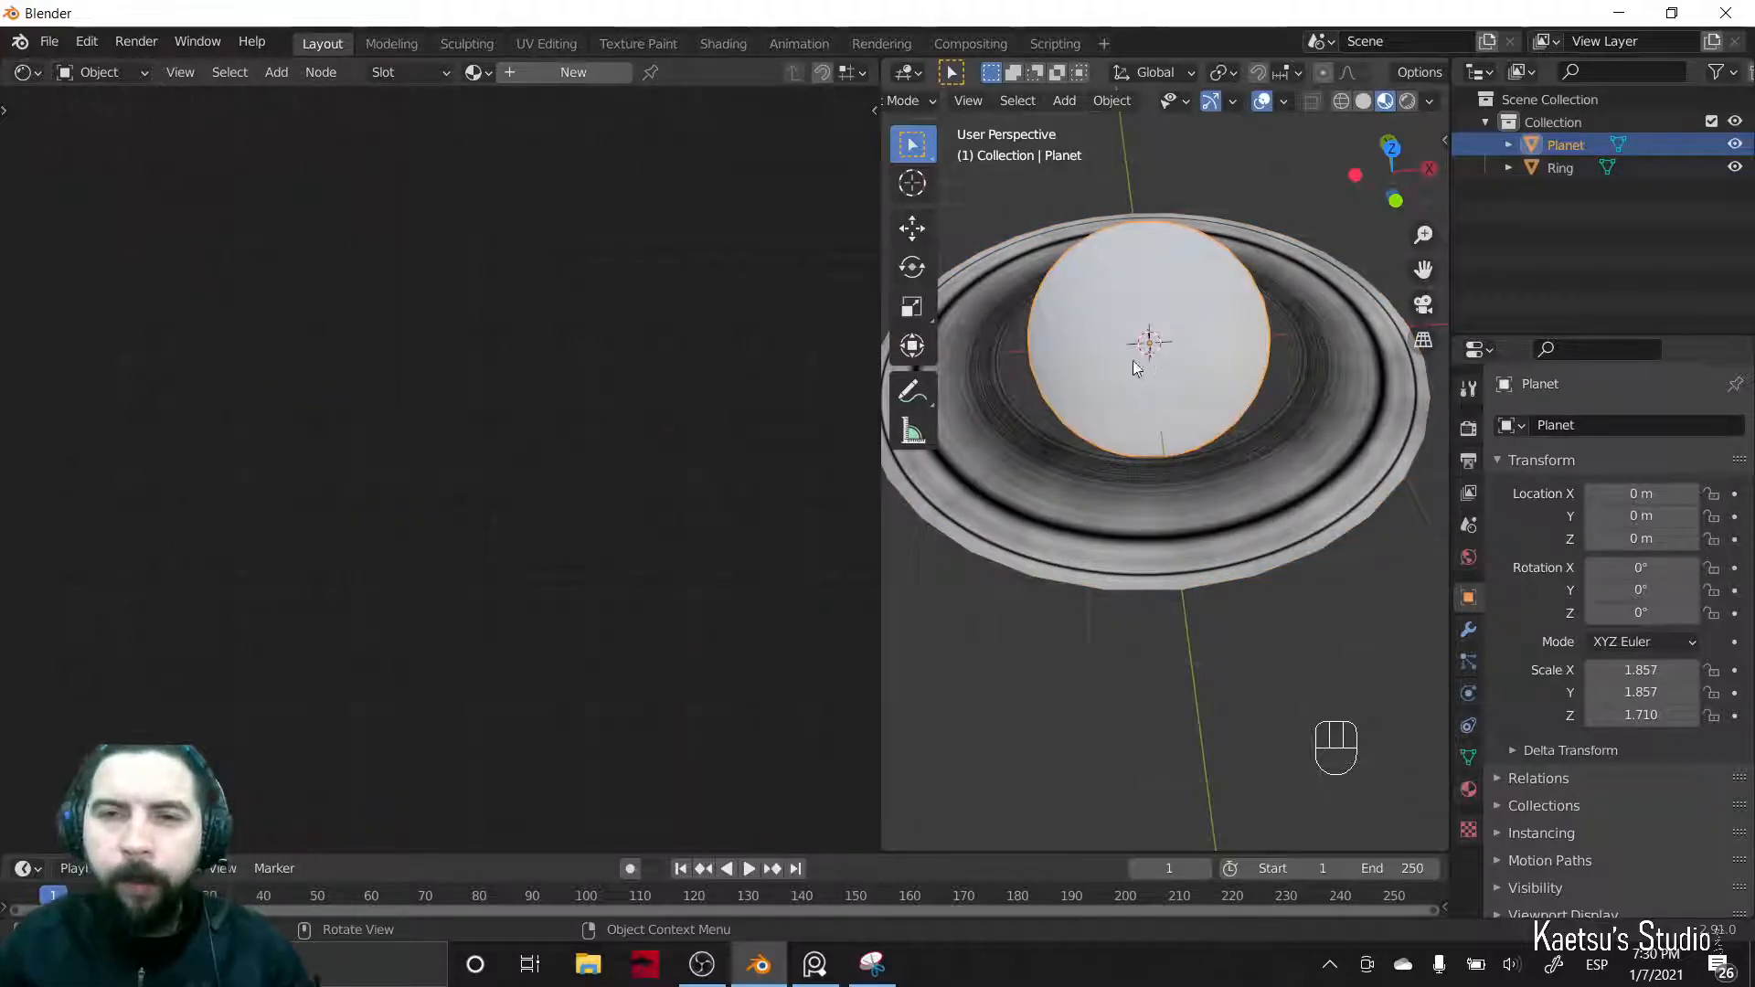
right_click(1093, 353)
click(1054, 353)
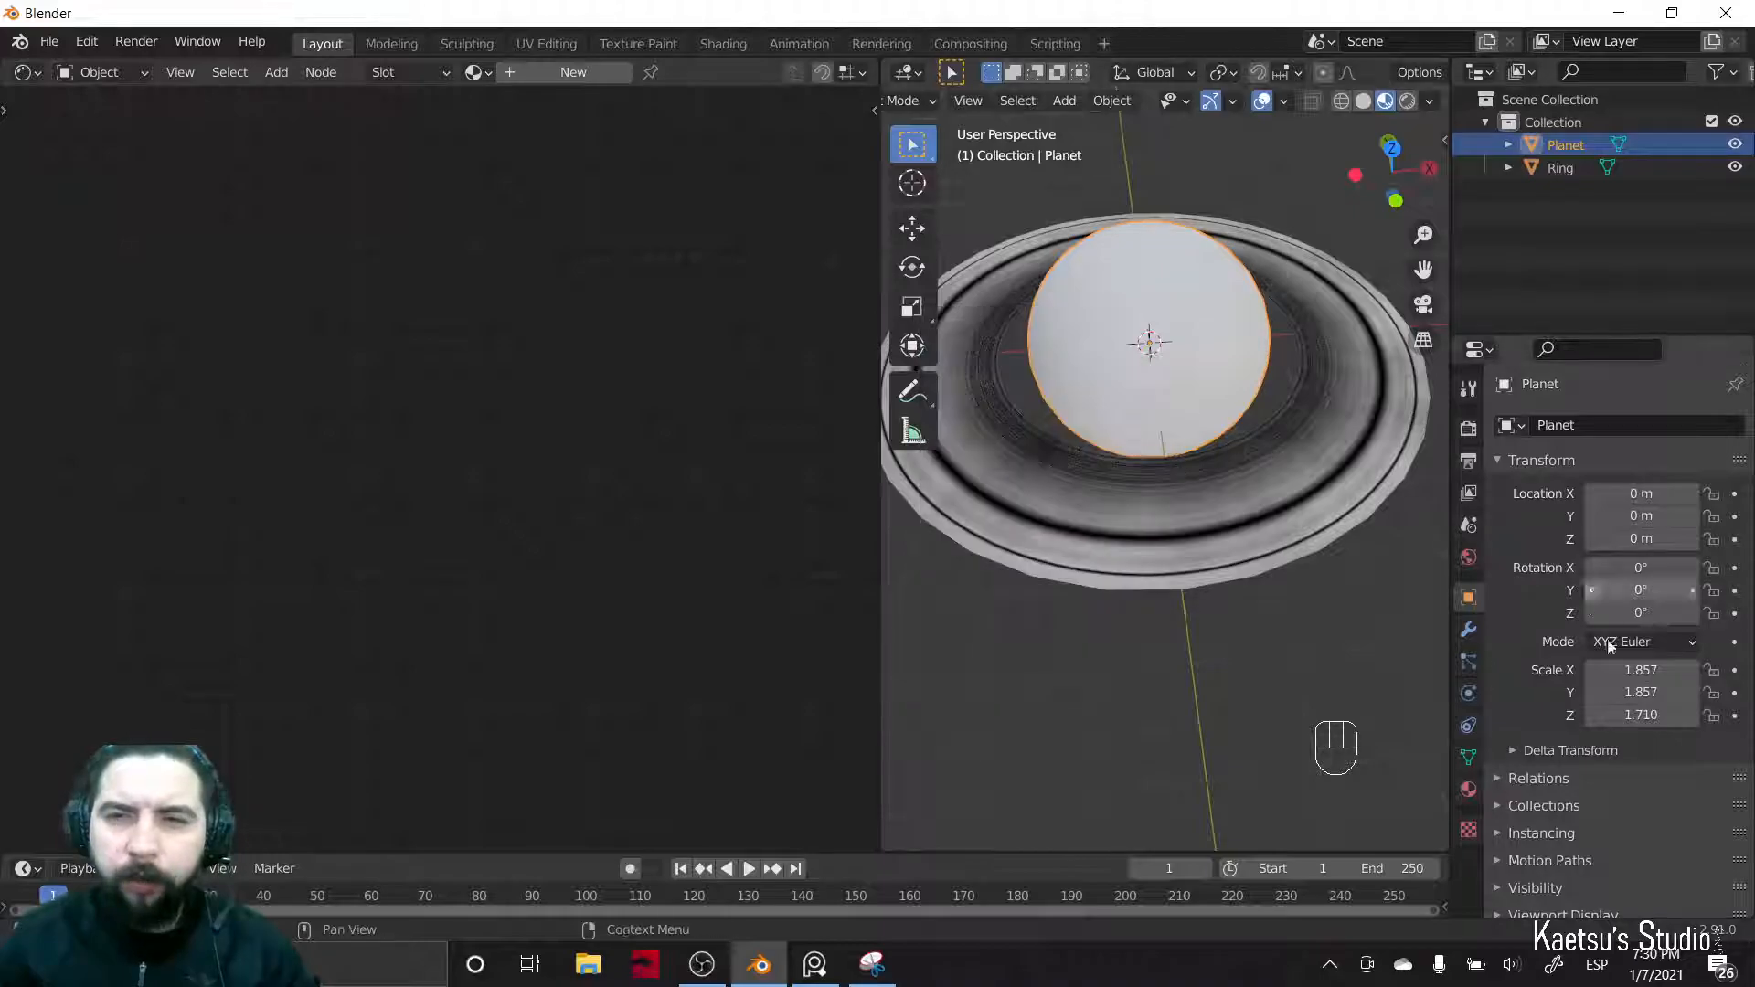
click(1470, 629)
click(1609, 428)
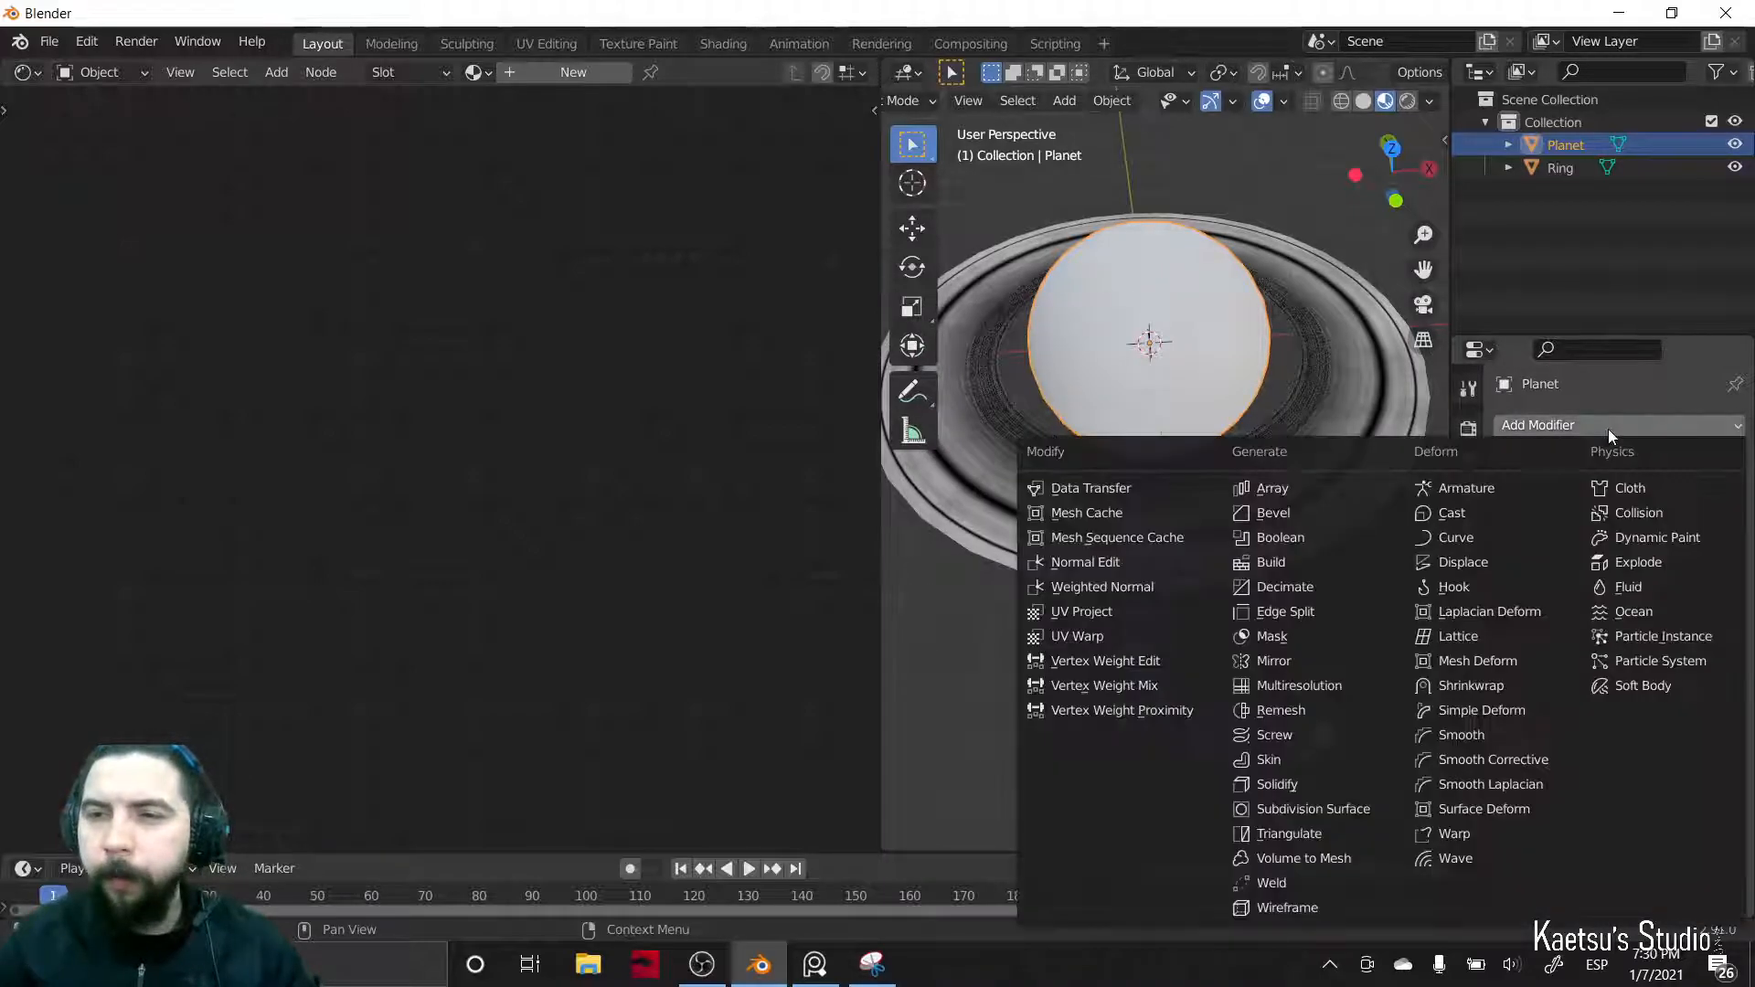
click(1330, 808)
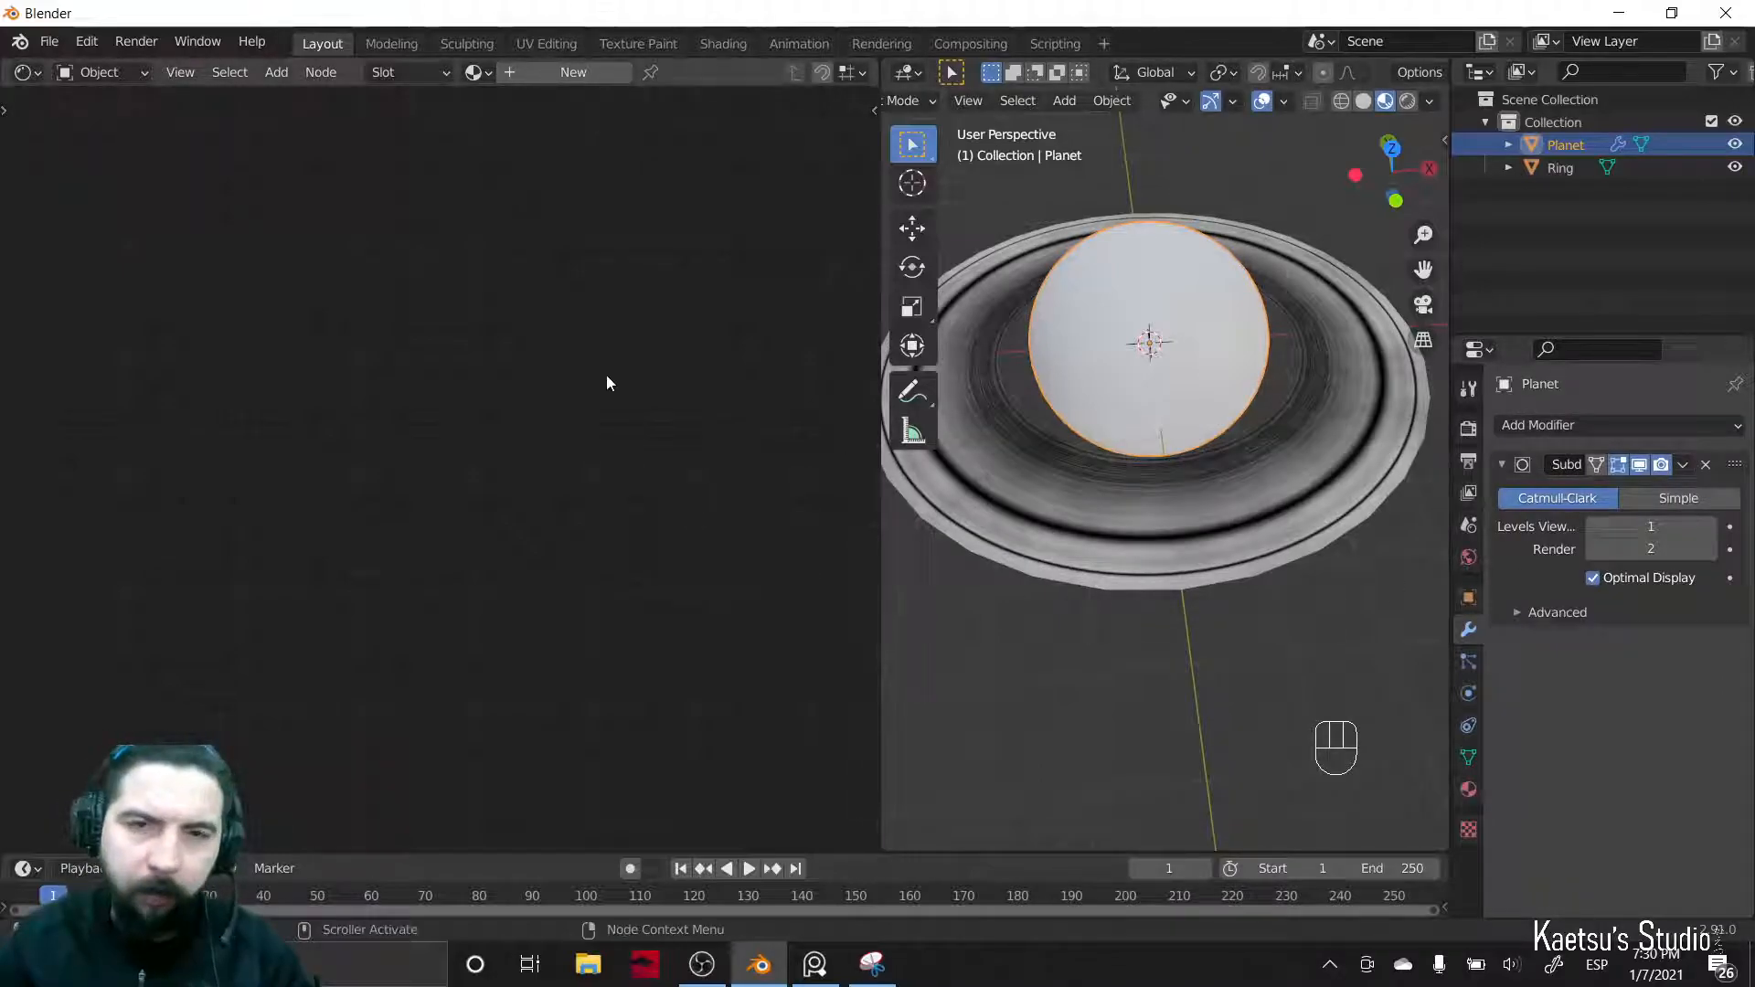
- Create a new material on the planet and name it planet
click(556, 73)
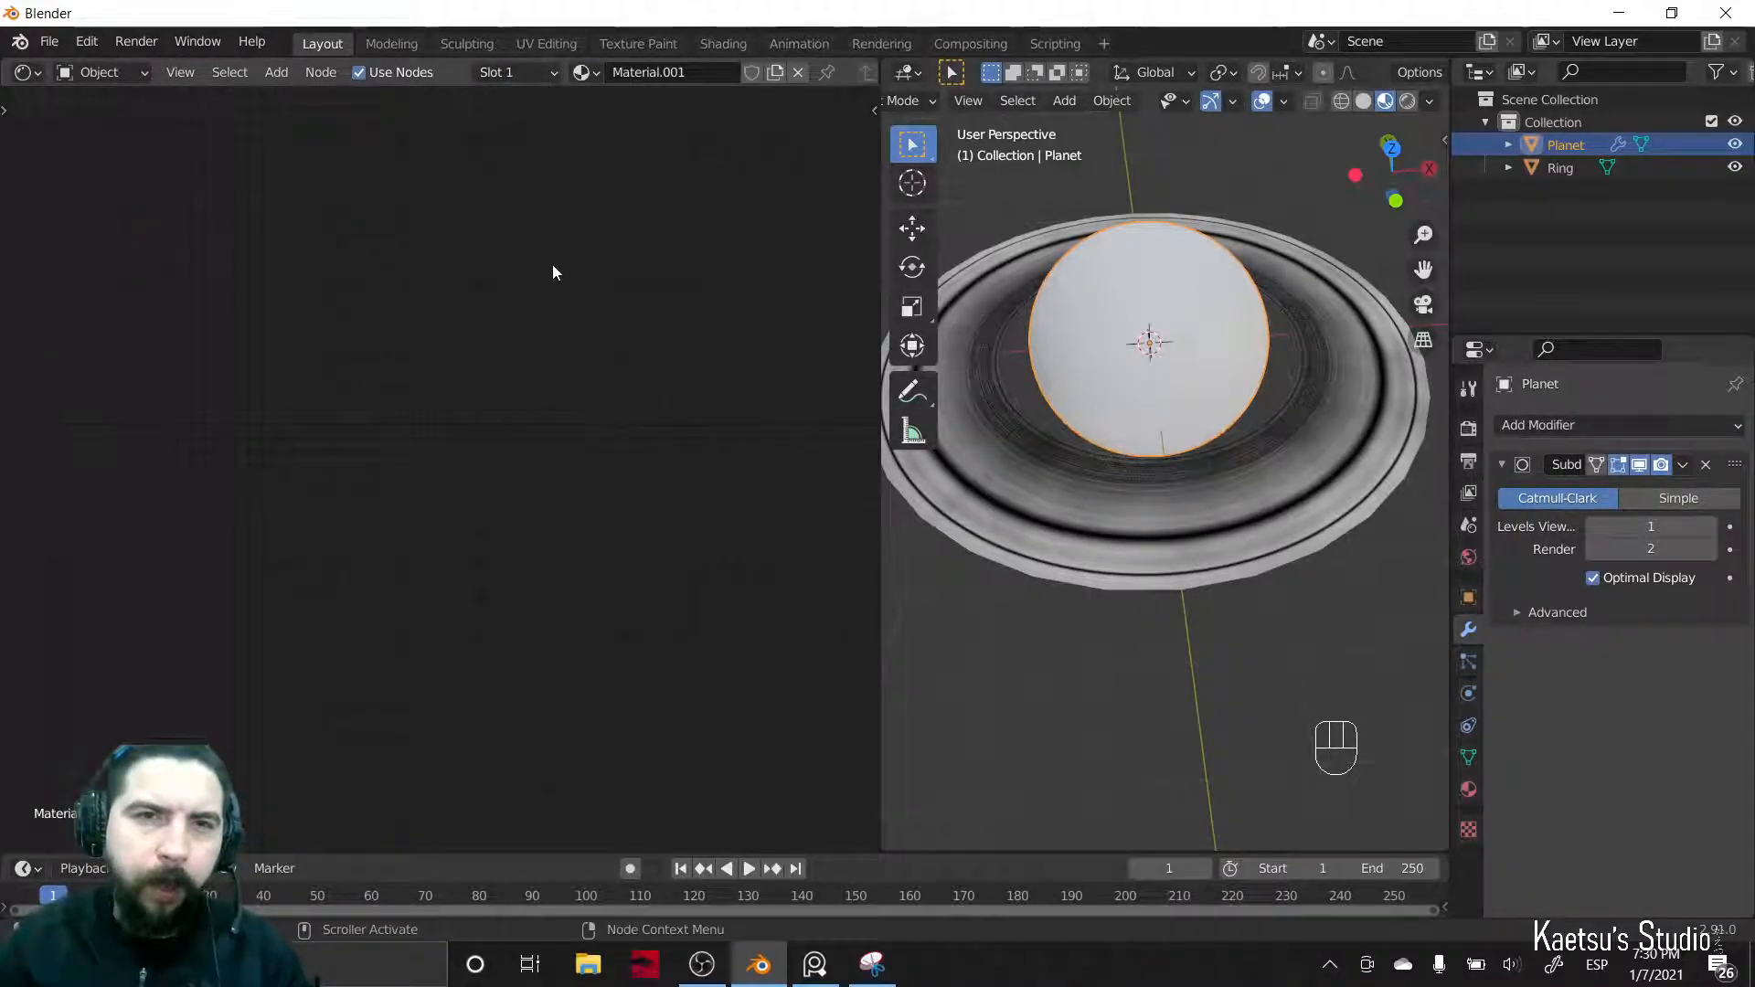
click(676, 73)
text(planet)
key(Return)
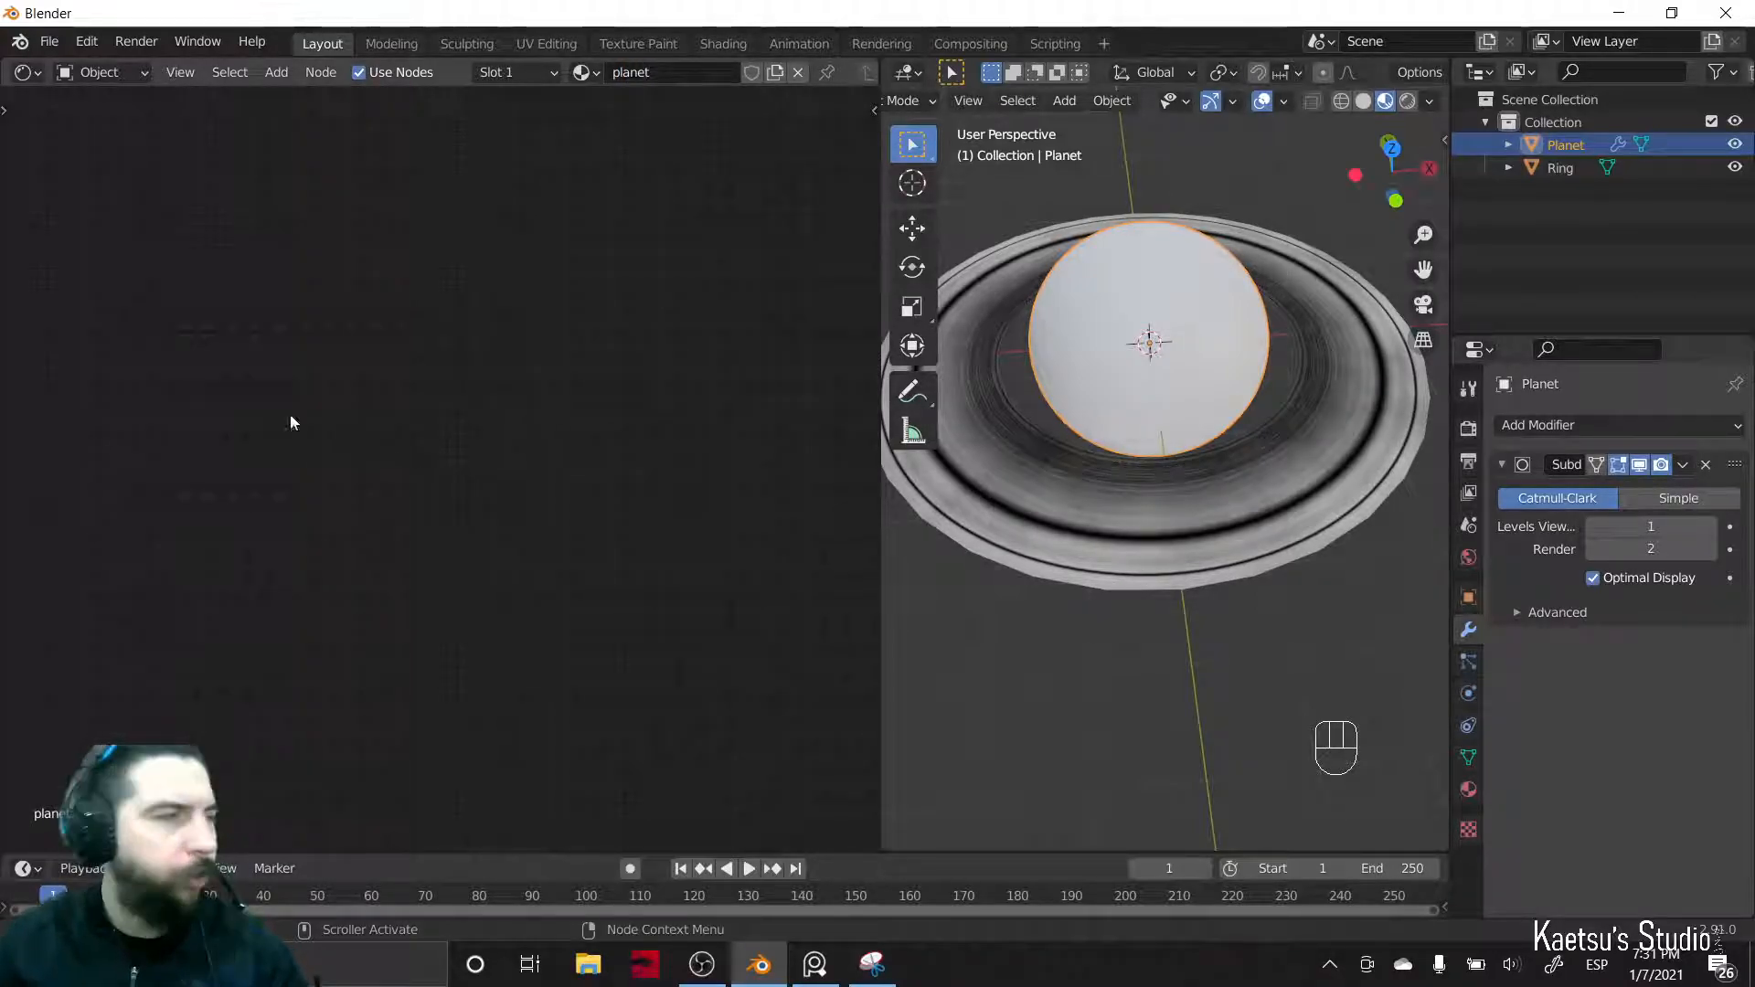
- Switch to Google Chrome and open the Solar Textures page at solarsystemscope.com/textures
key(super)
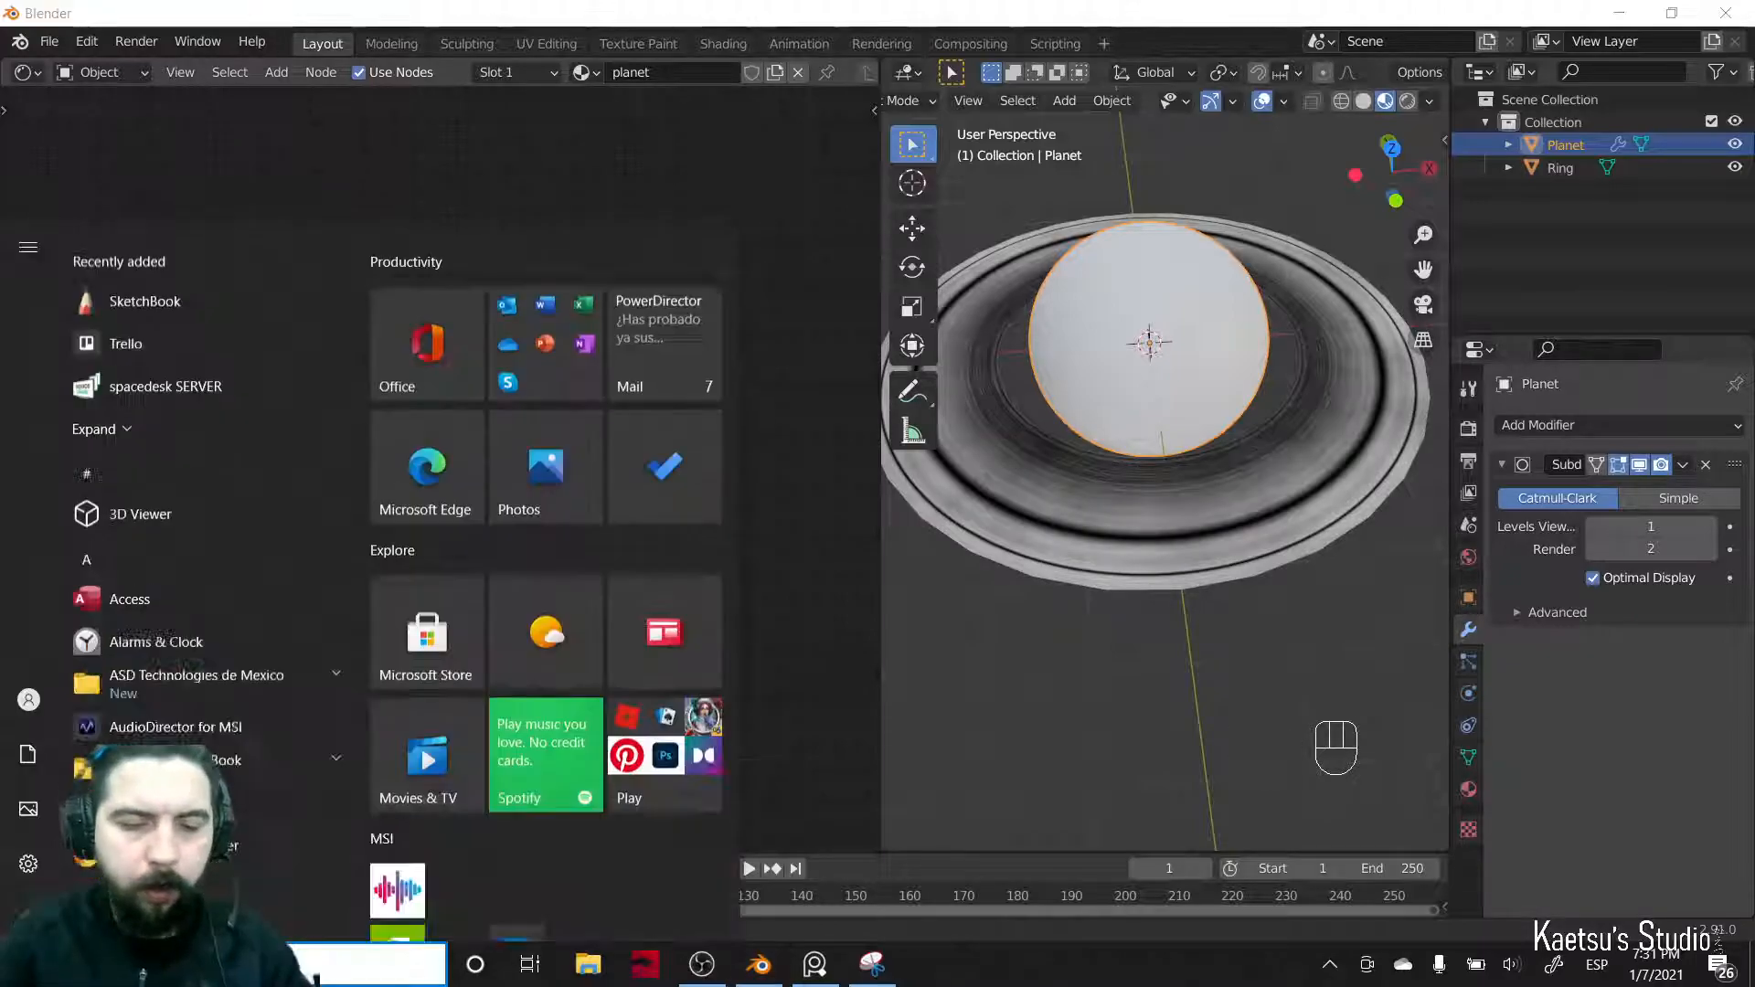
text(chrome)
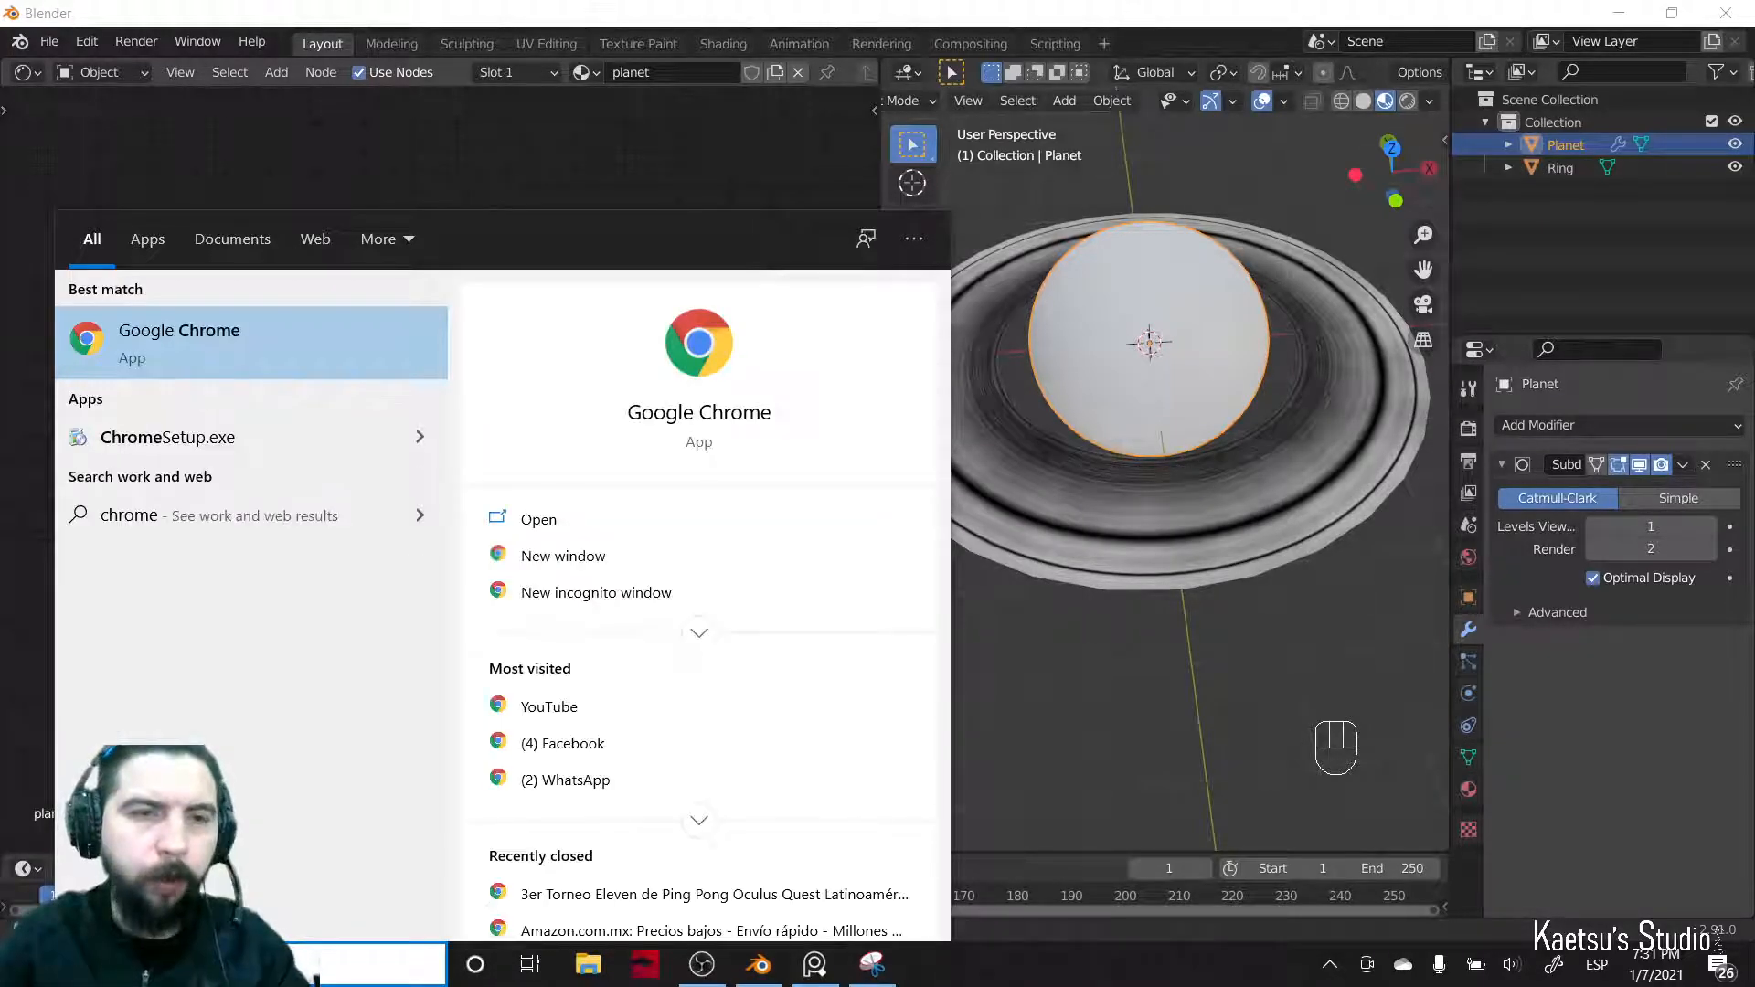
key(Return)
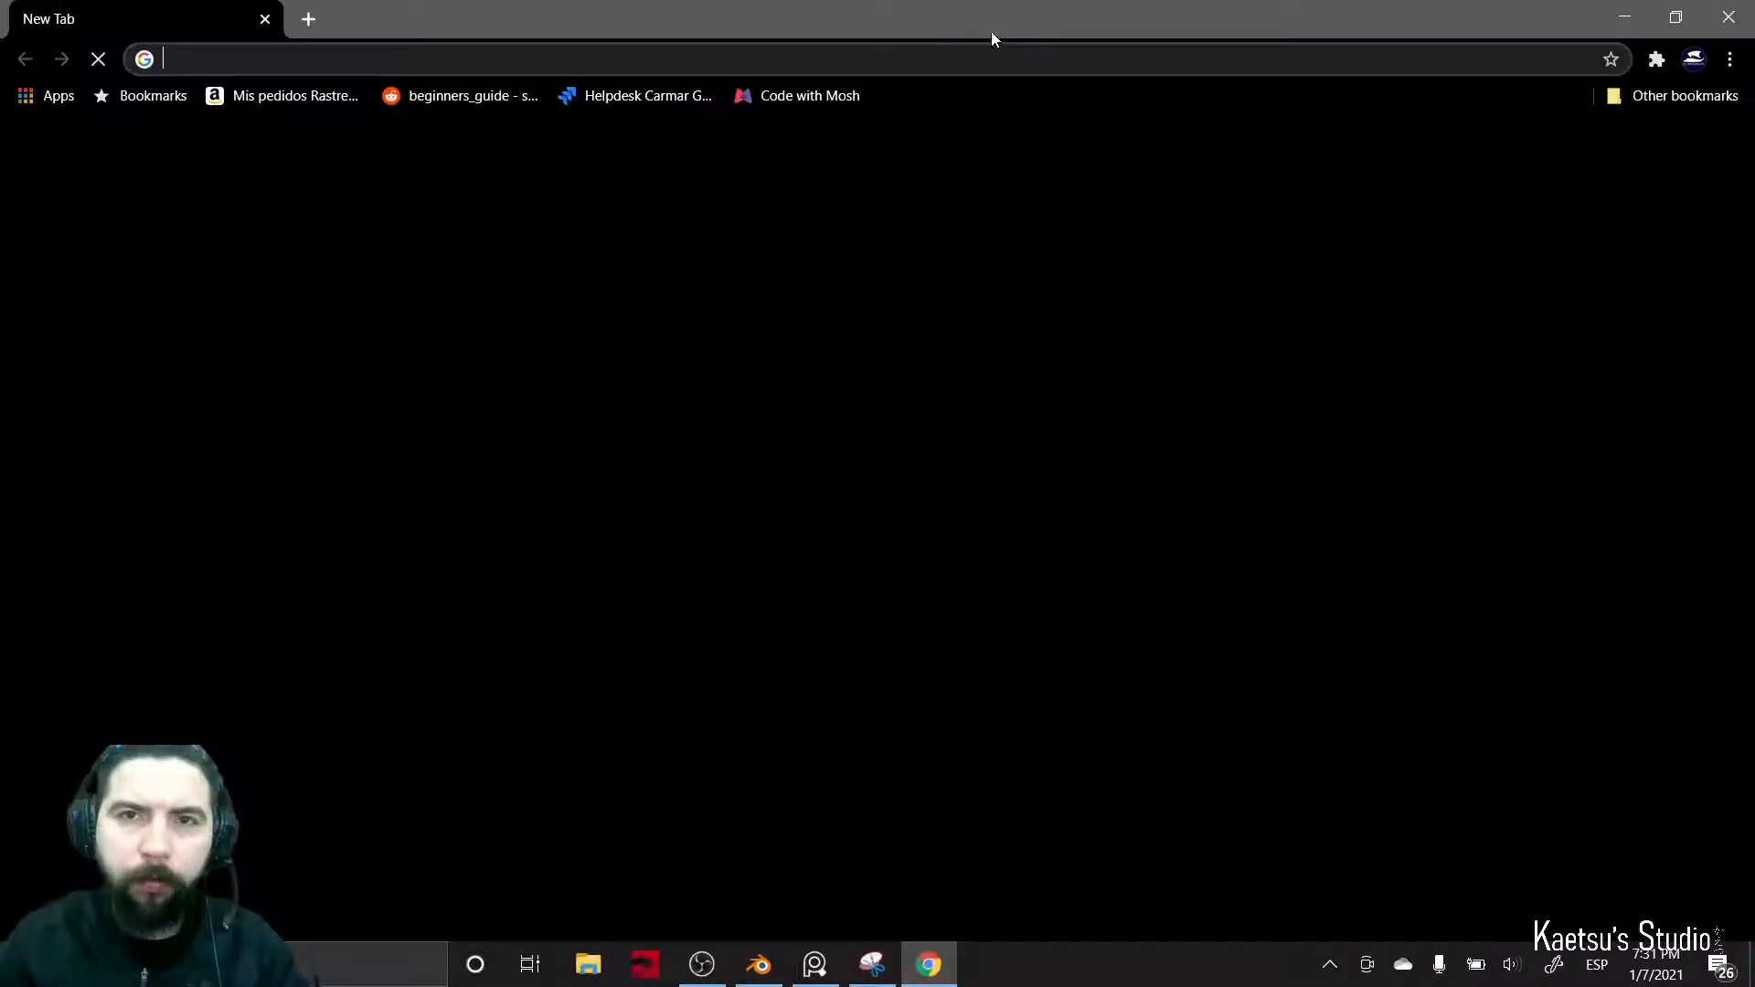
drag(986, 37, 0, 294)
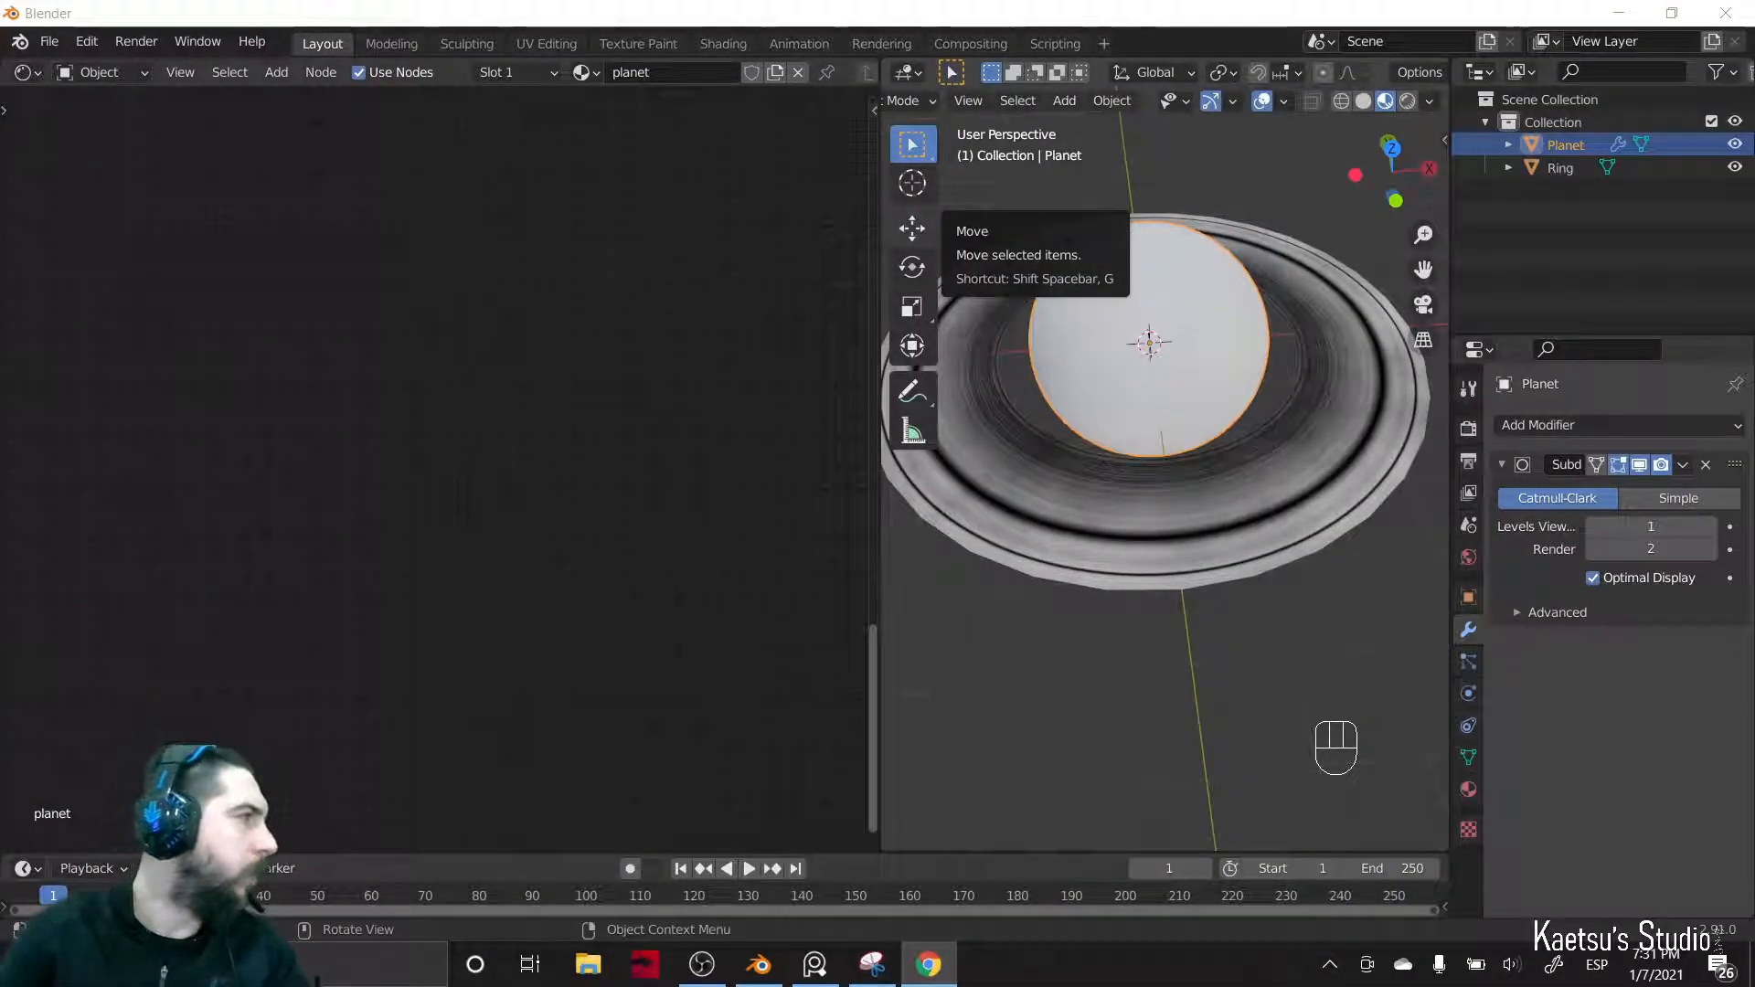
drag(594, 344, 864, 187)
double_click(864, 186)
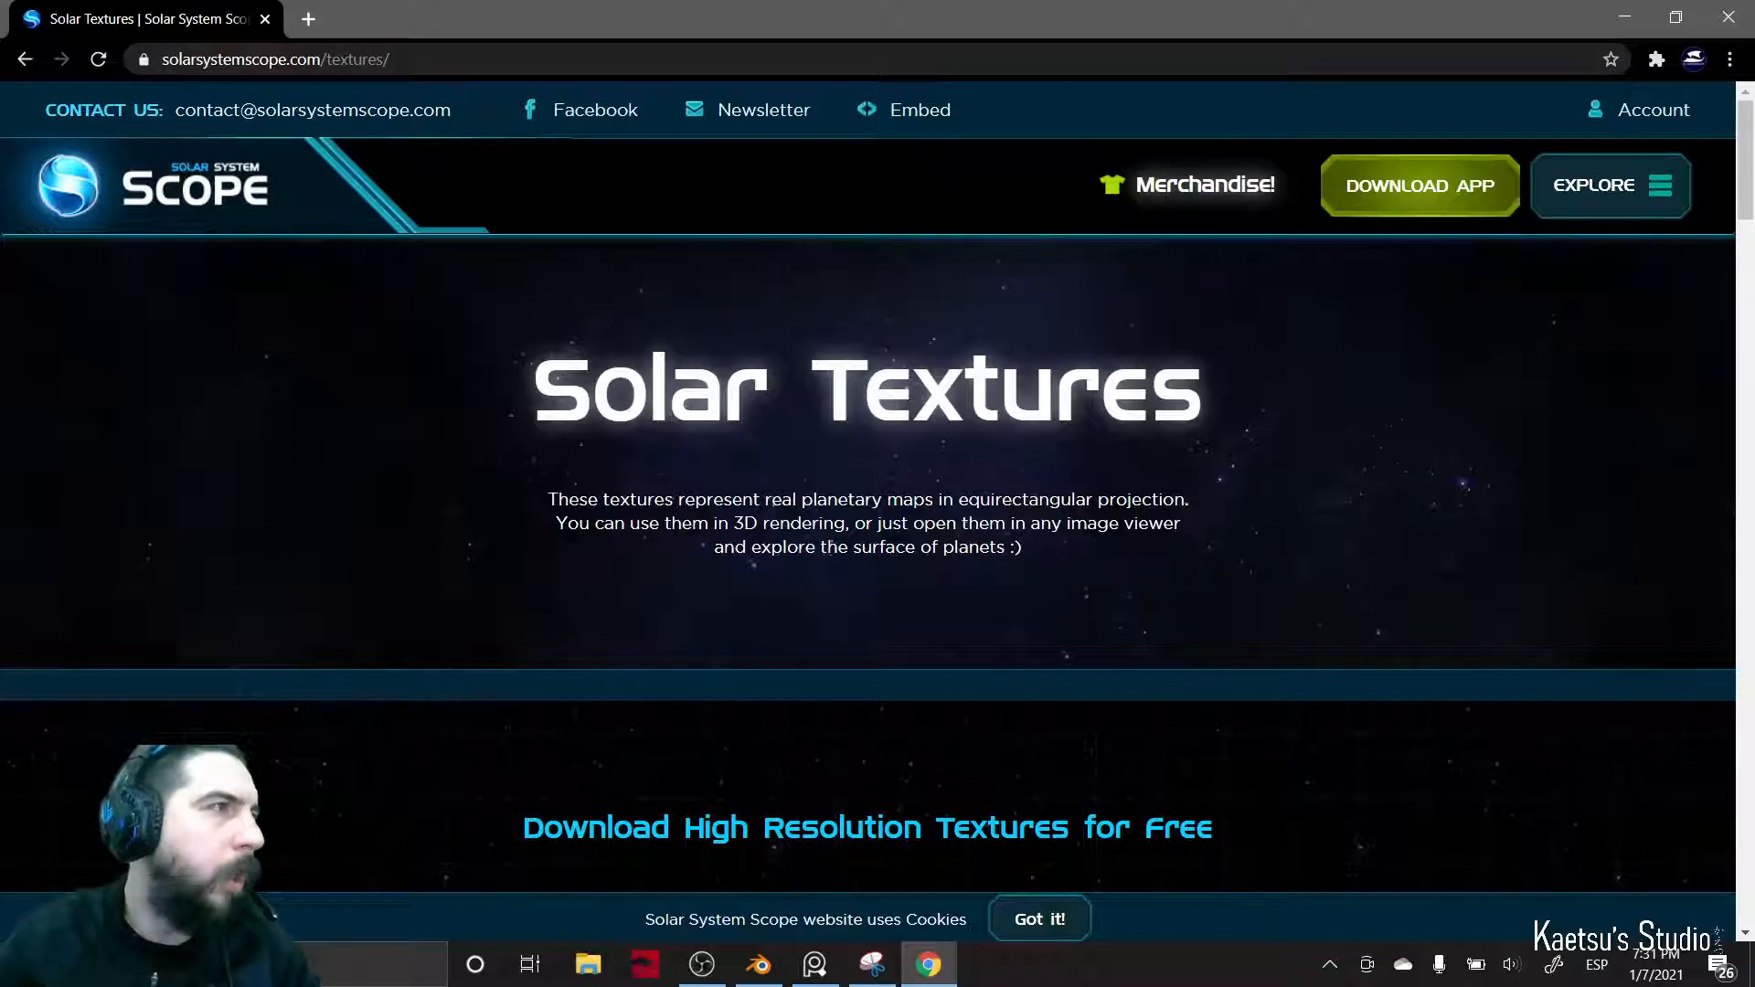
key(alt+Tab)
key(alt+F4)
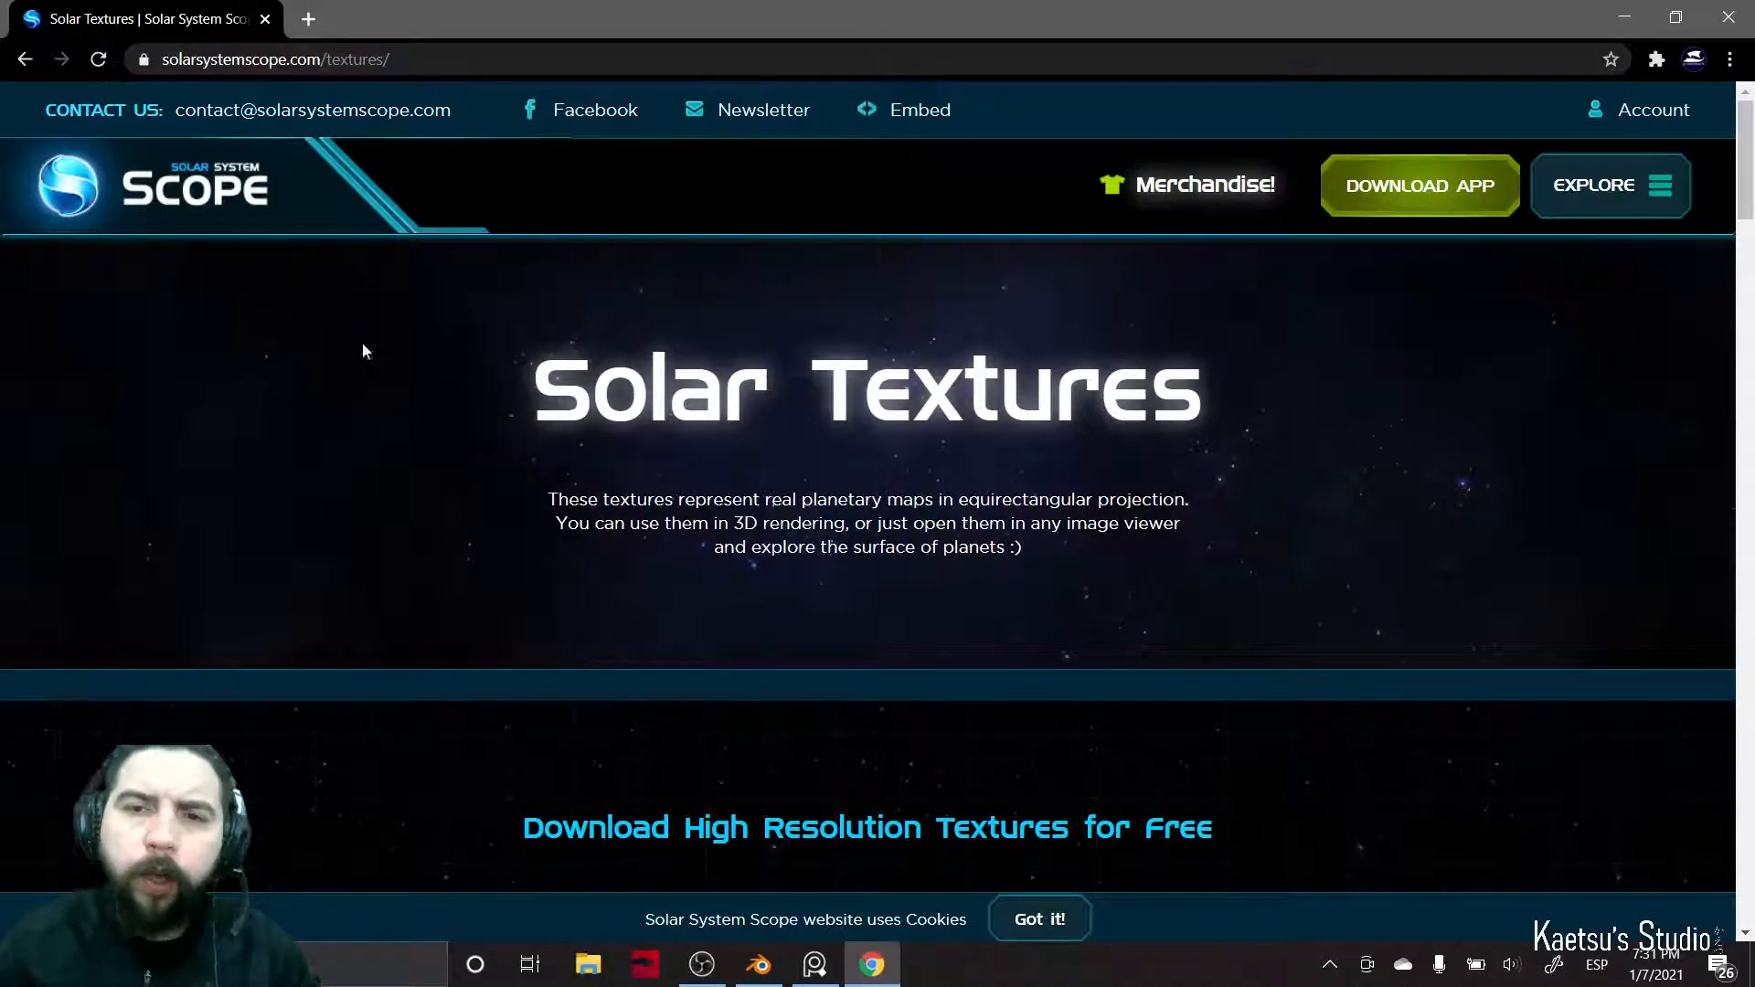
- Download the 2K high-resolution Saturn texture from the Planets section
scroll(1426, 585, down, 3)
scroll(1395, 631, down, 6)
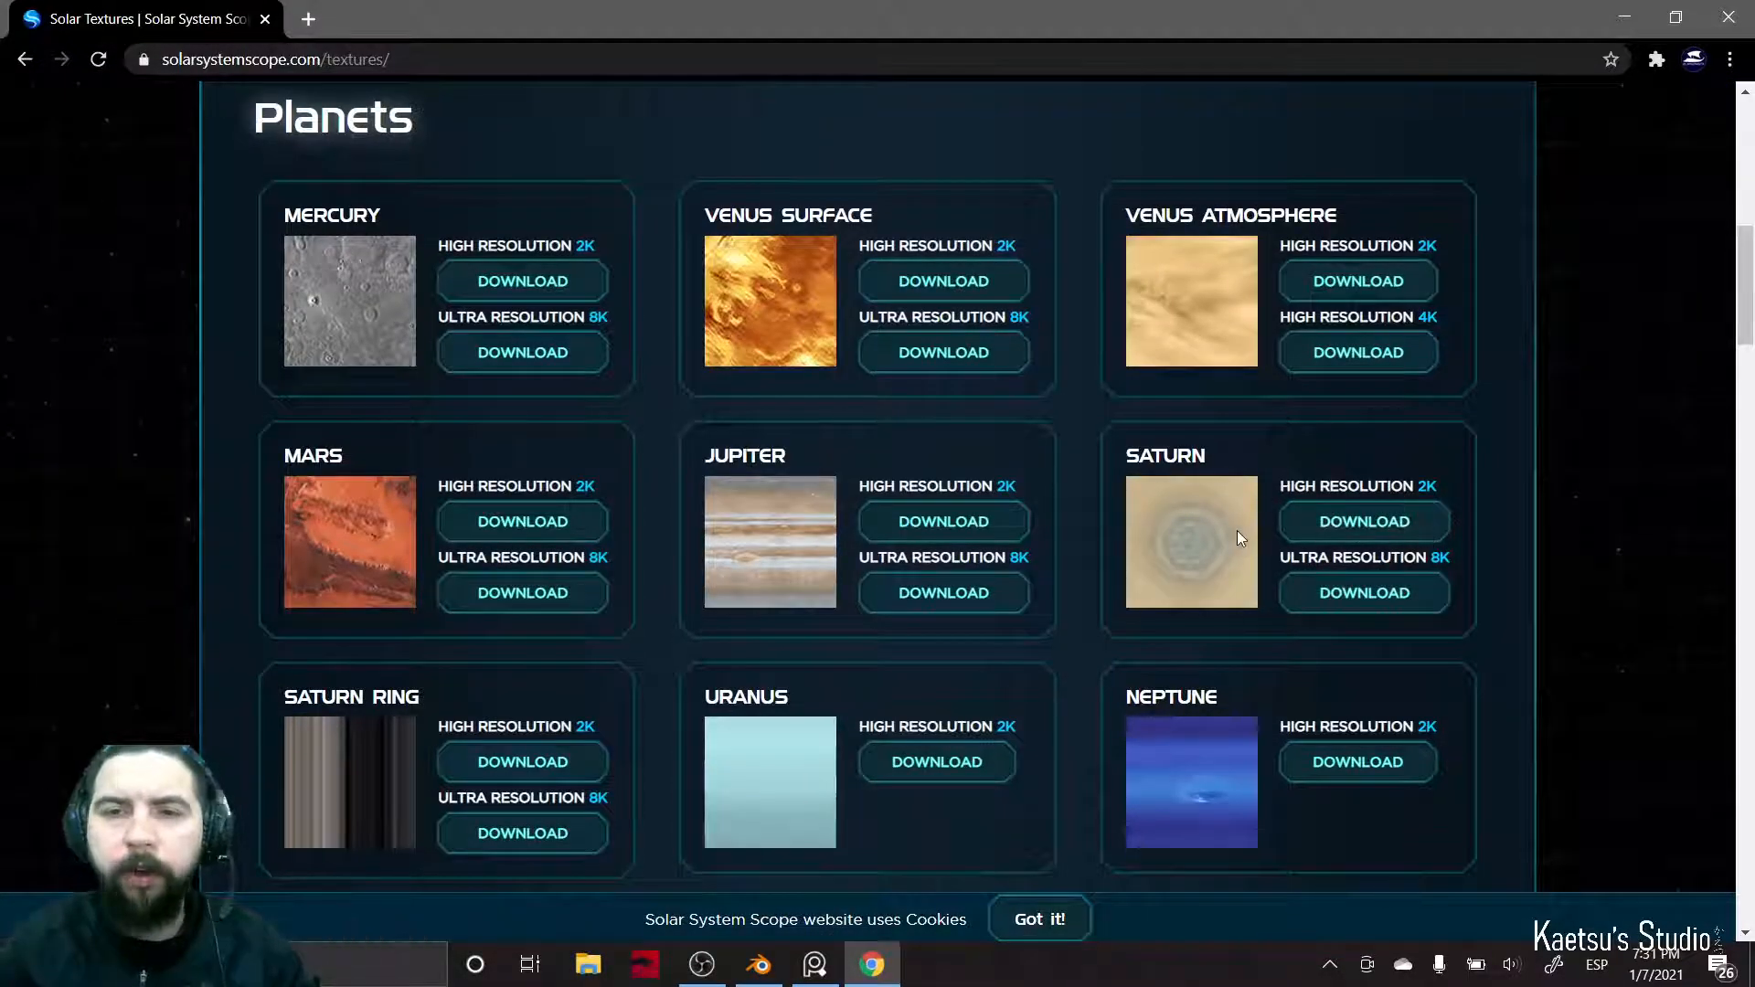
click(1333, 521)
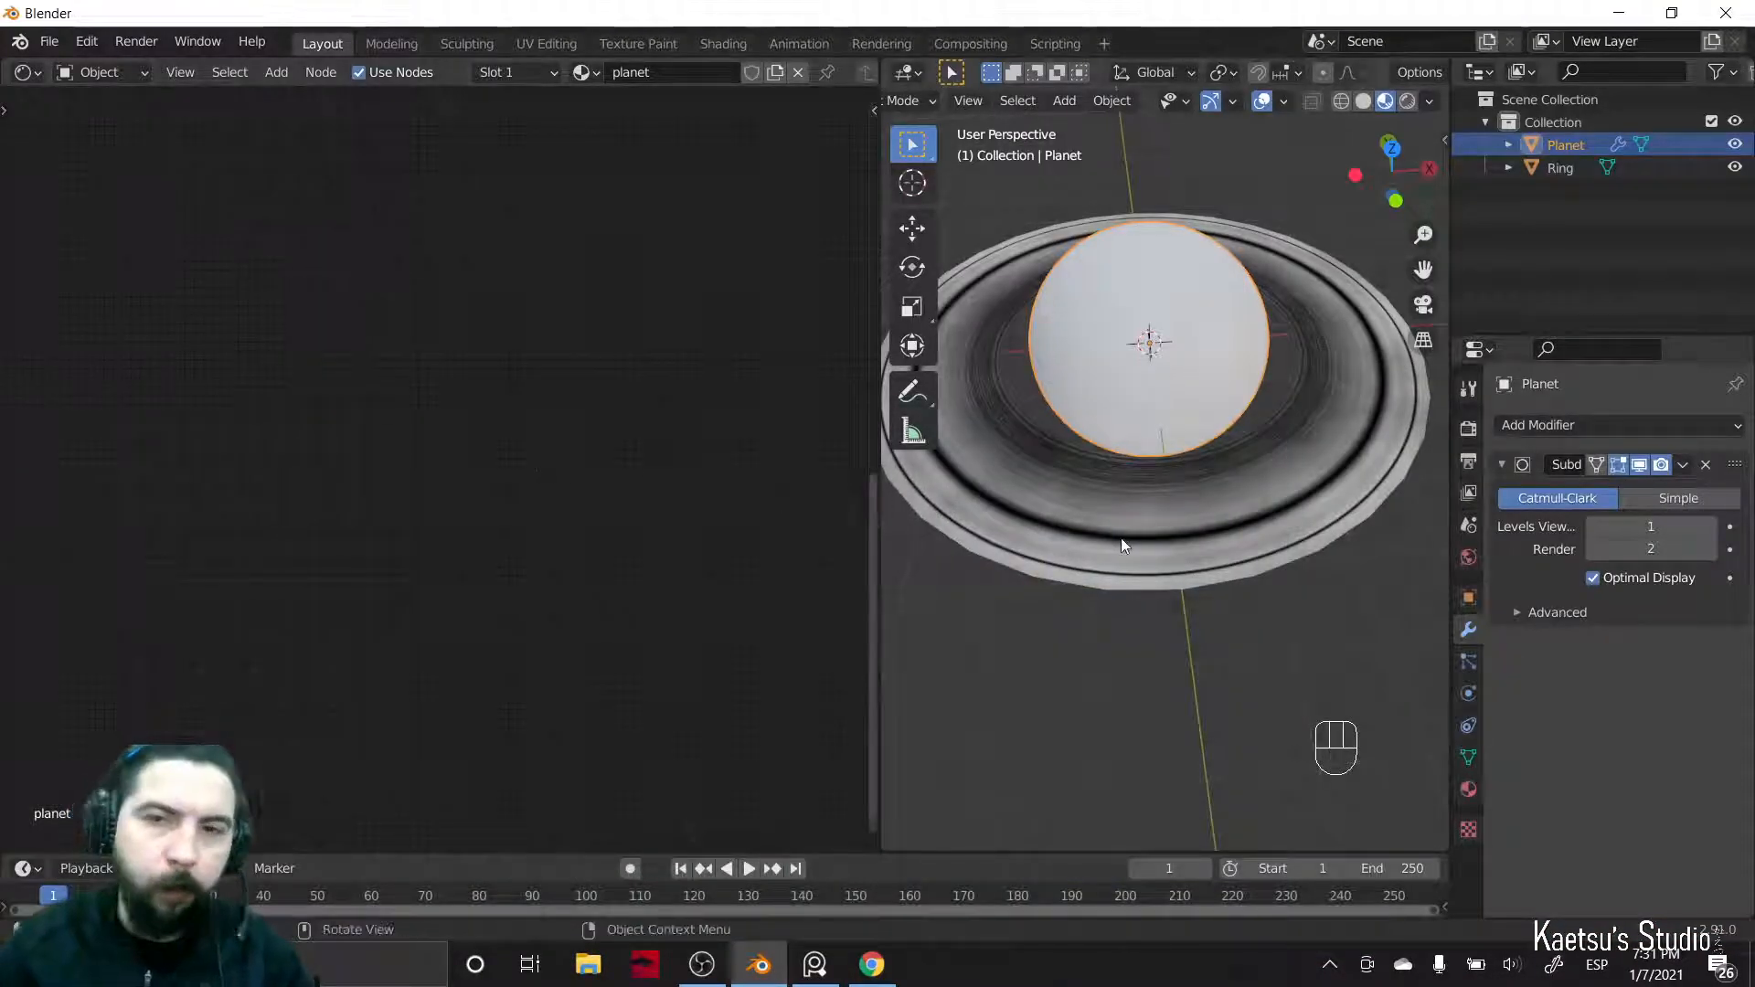
- Switch back to Blender and add an Image Texture node beside the Principled BSDF in the planet material
scroll(1112, 540, down, 3)
scroll(653, 503, down, 6)
middle_drag(477, 460, 709, 561)
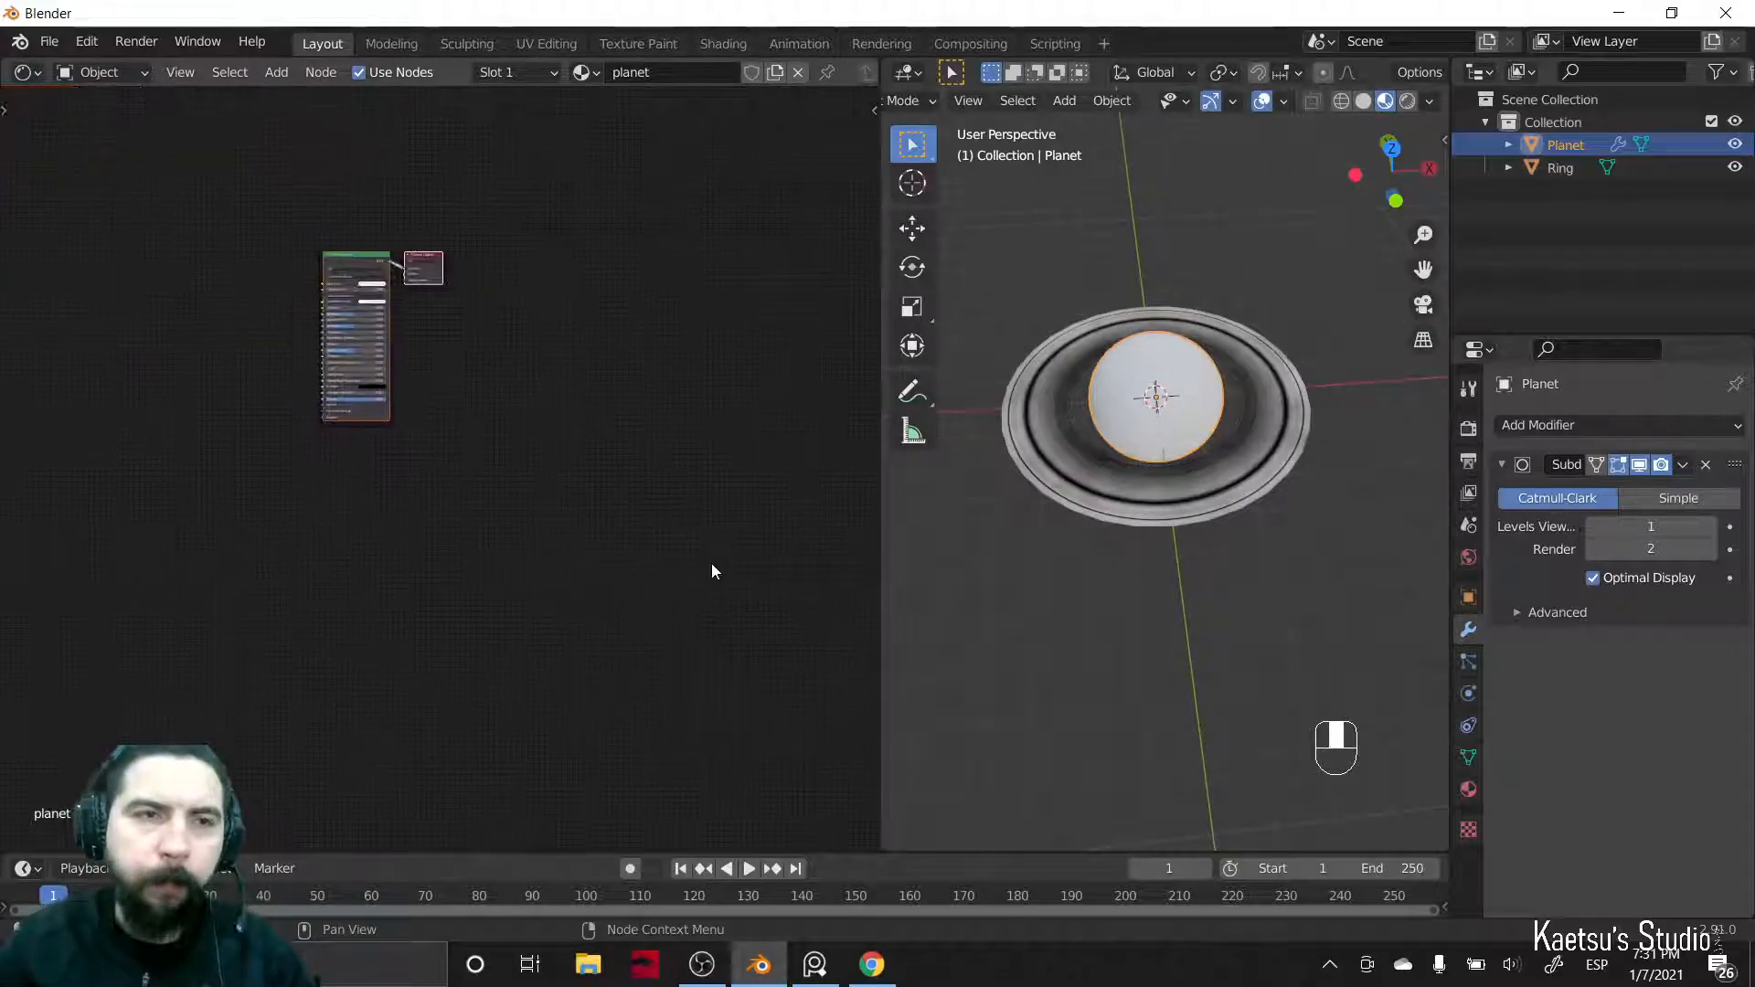
middle_drag(255, 498, 483, 659)
scroll(298, 611, up, 3)
middle_drag(298, 611, 423, 533)
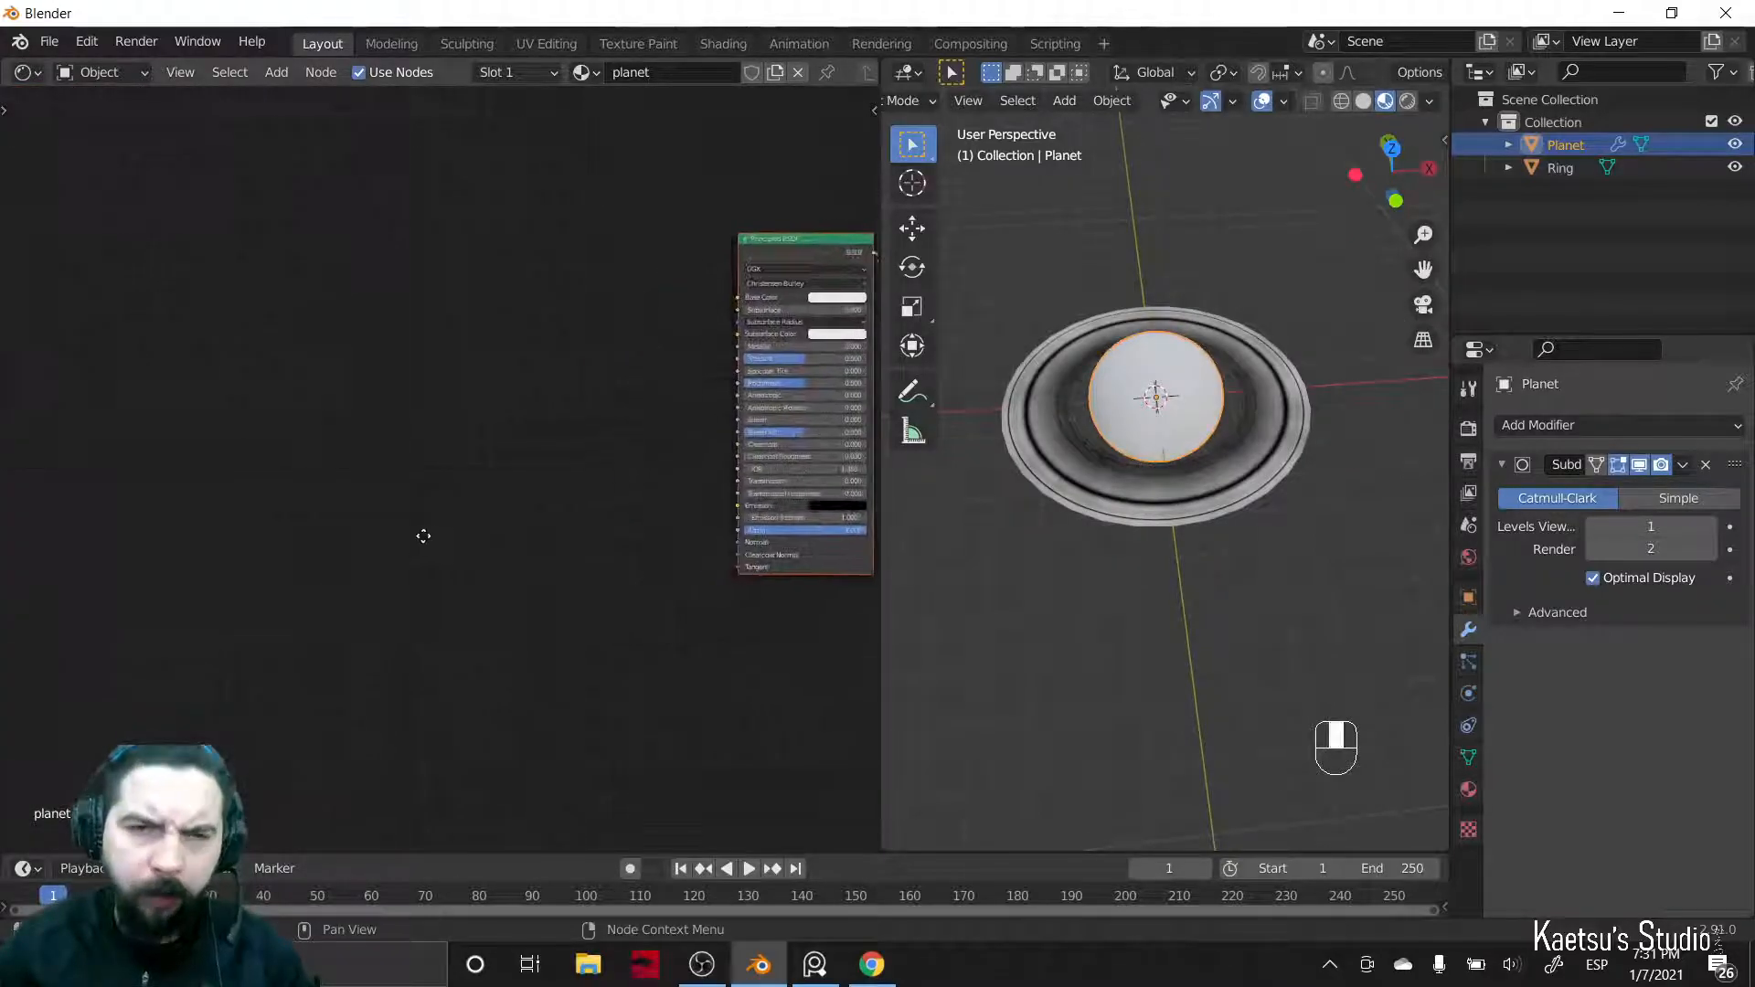
scroll(411, 554, up, 1)
key(shift+a)
click(277, 497)
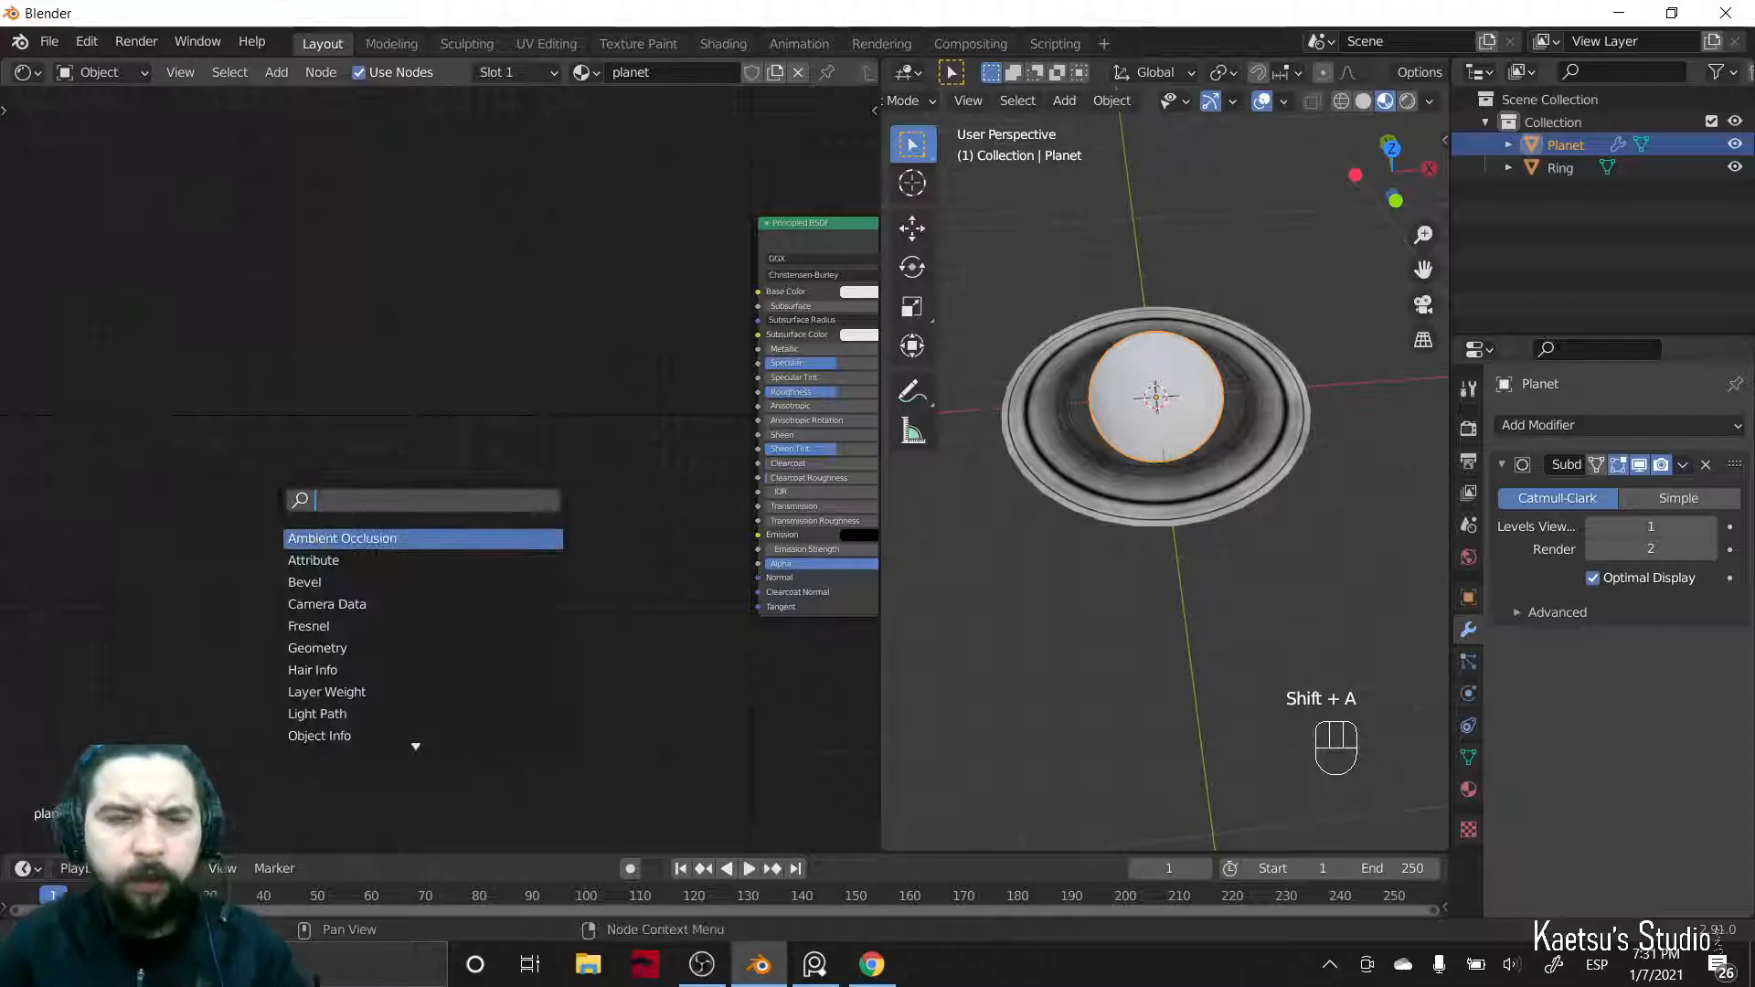
text(ima)
key(Return)
click(203, 374)
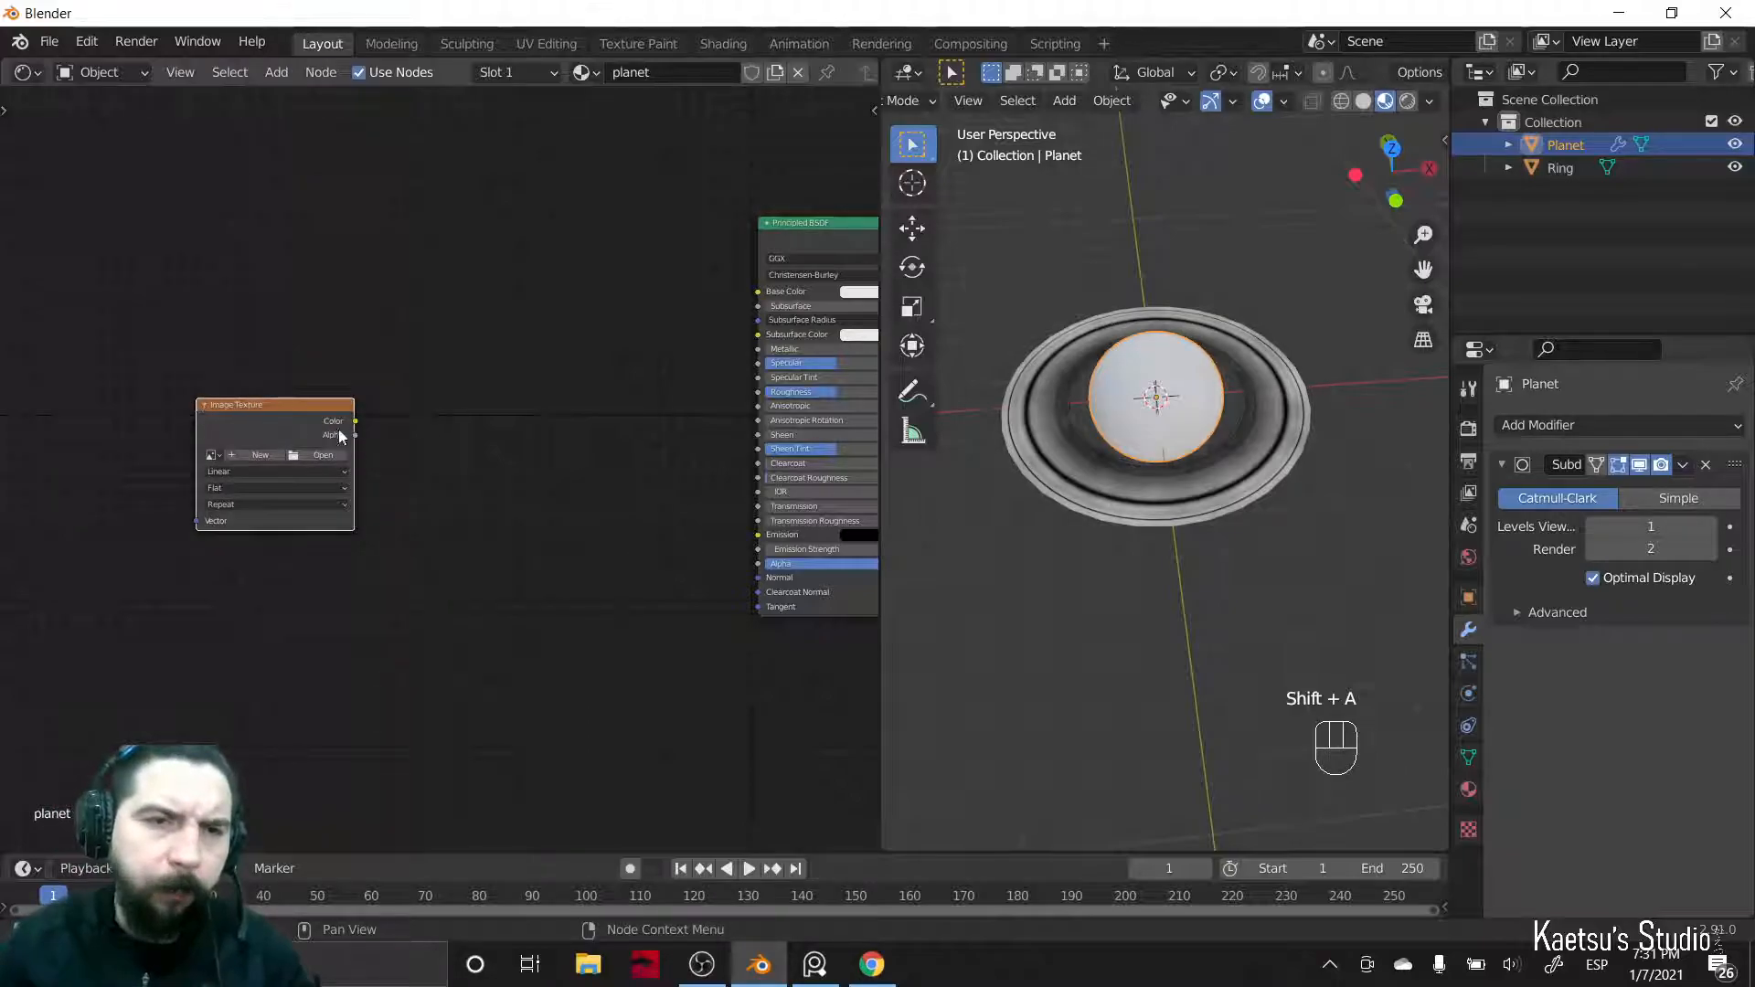
- Connect the Image Texture's Color to the Principled BSDF's Base Color and load 2k_saturn.jpg into it
drag(355, 421, 756, 292)
drag(313, 461, 305, 465)
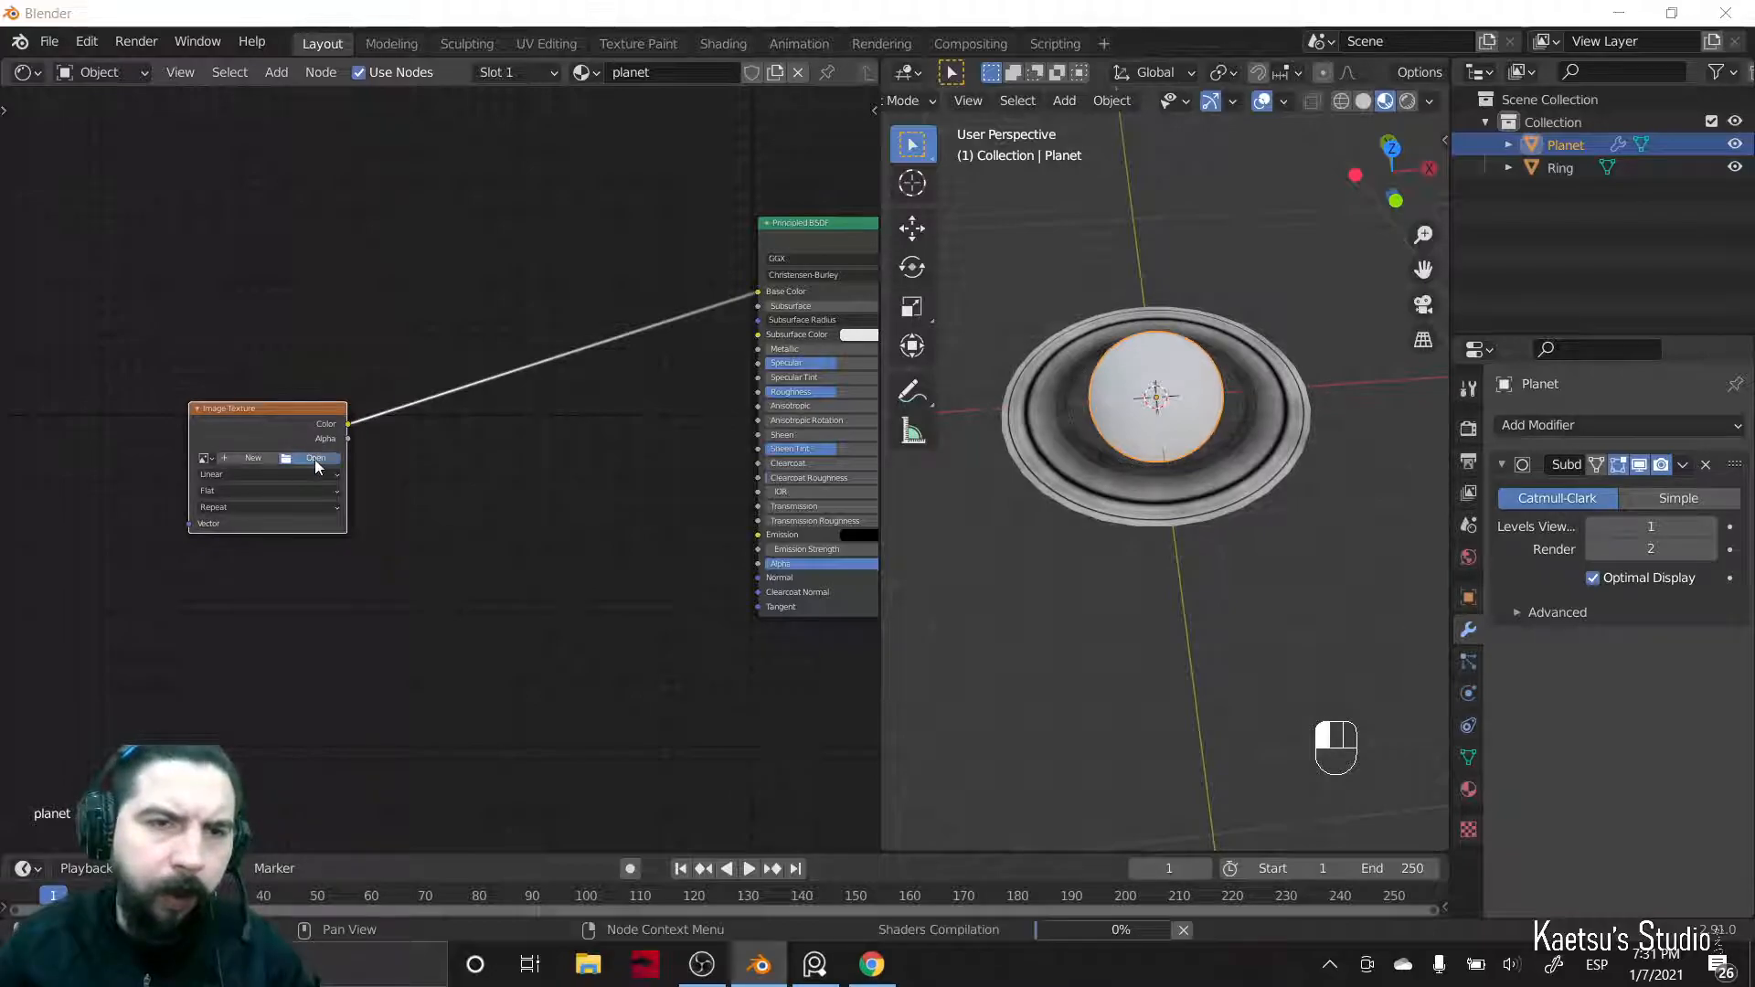
click(317, 467)
click(408, 458)
double_click(696, 377)
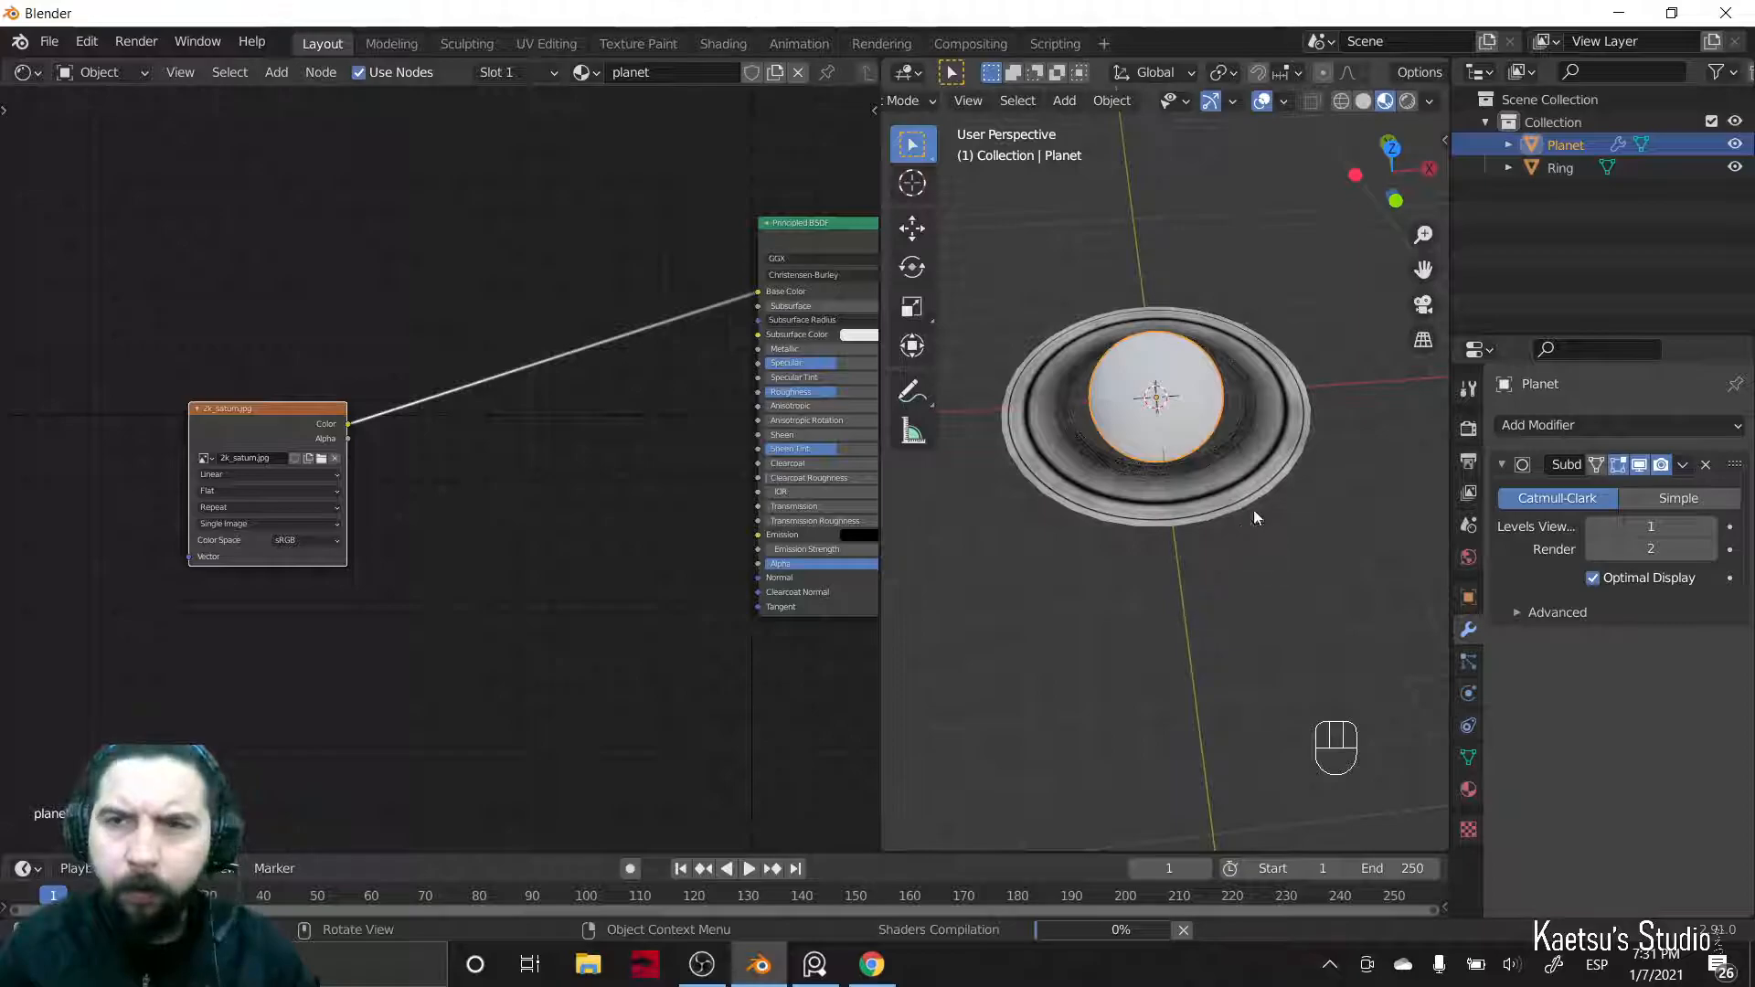
- Examine the textured planet from several angles and compare it with the Saturn photos on the reference board
scroll(1186, 607, up, 4)
middle_drag(1186, 607, 1117, 605)
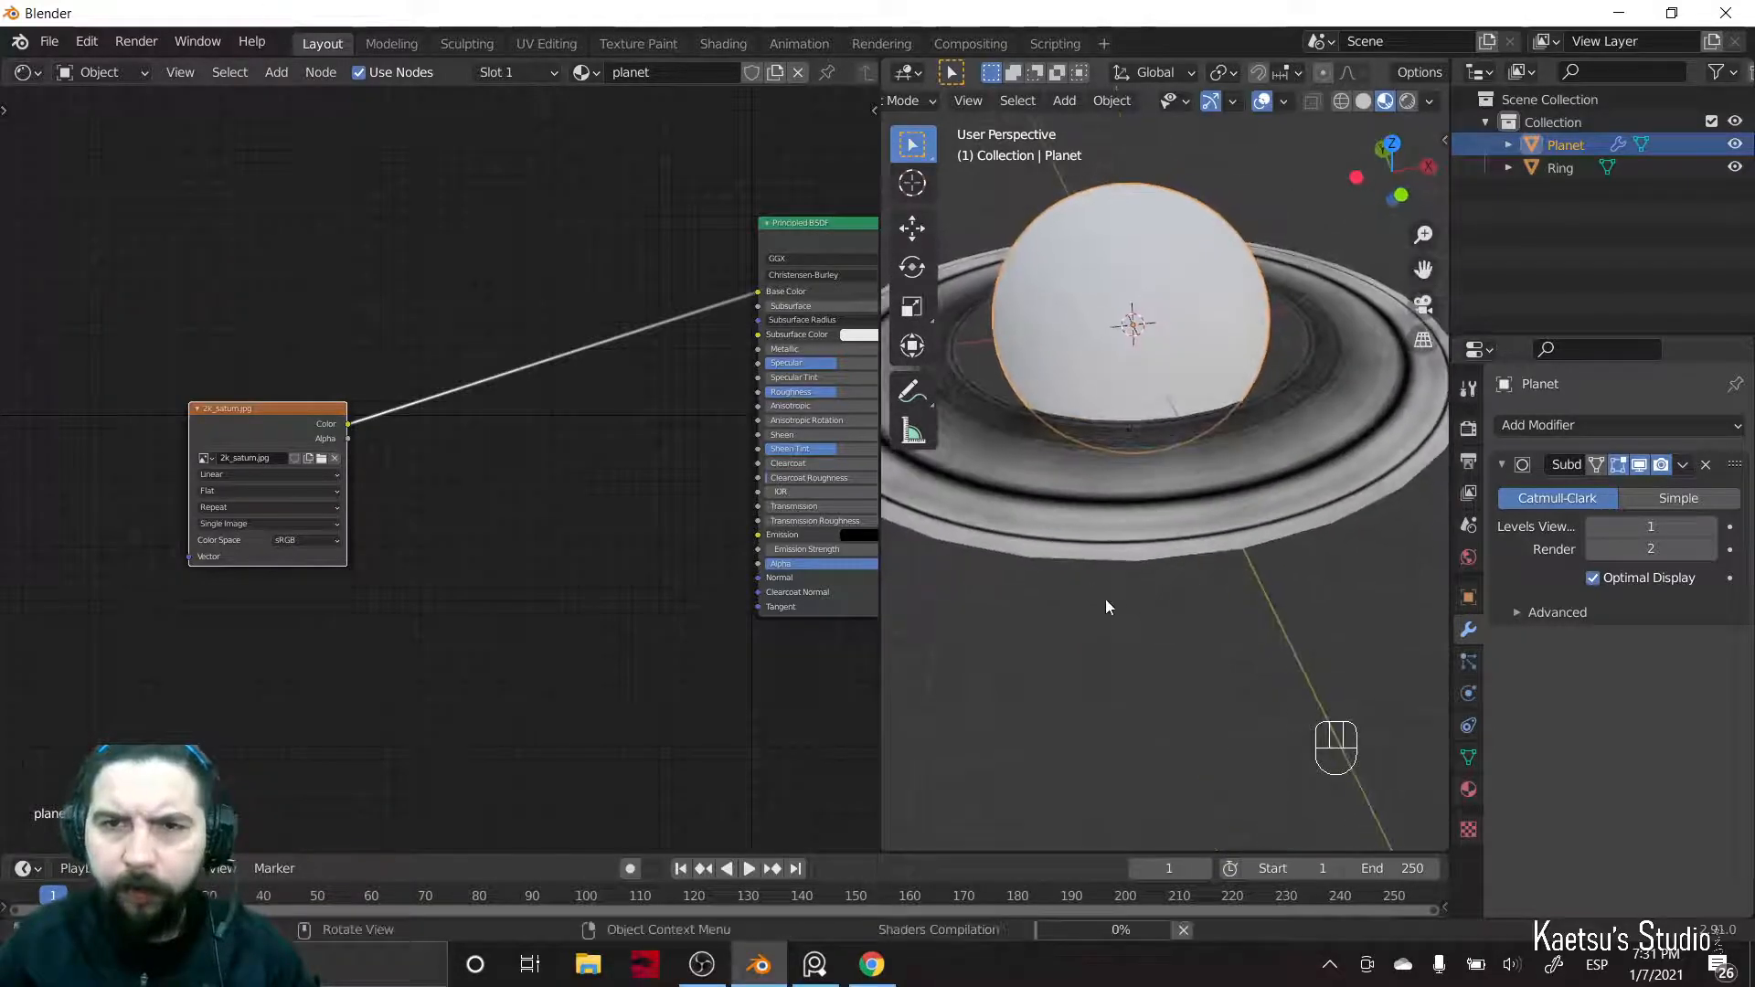
middle_drag(1247, 569, 1161, 512)
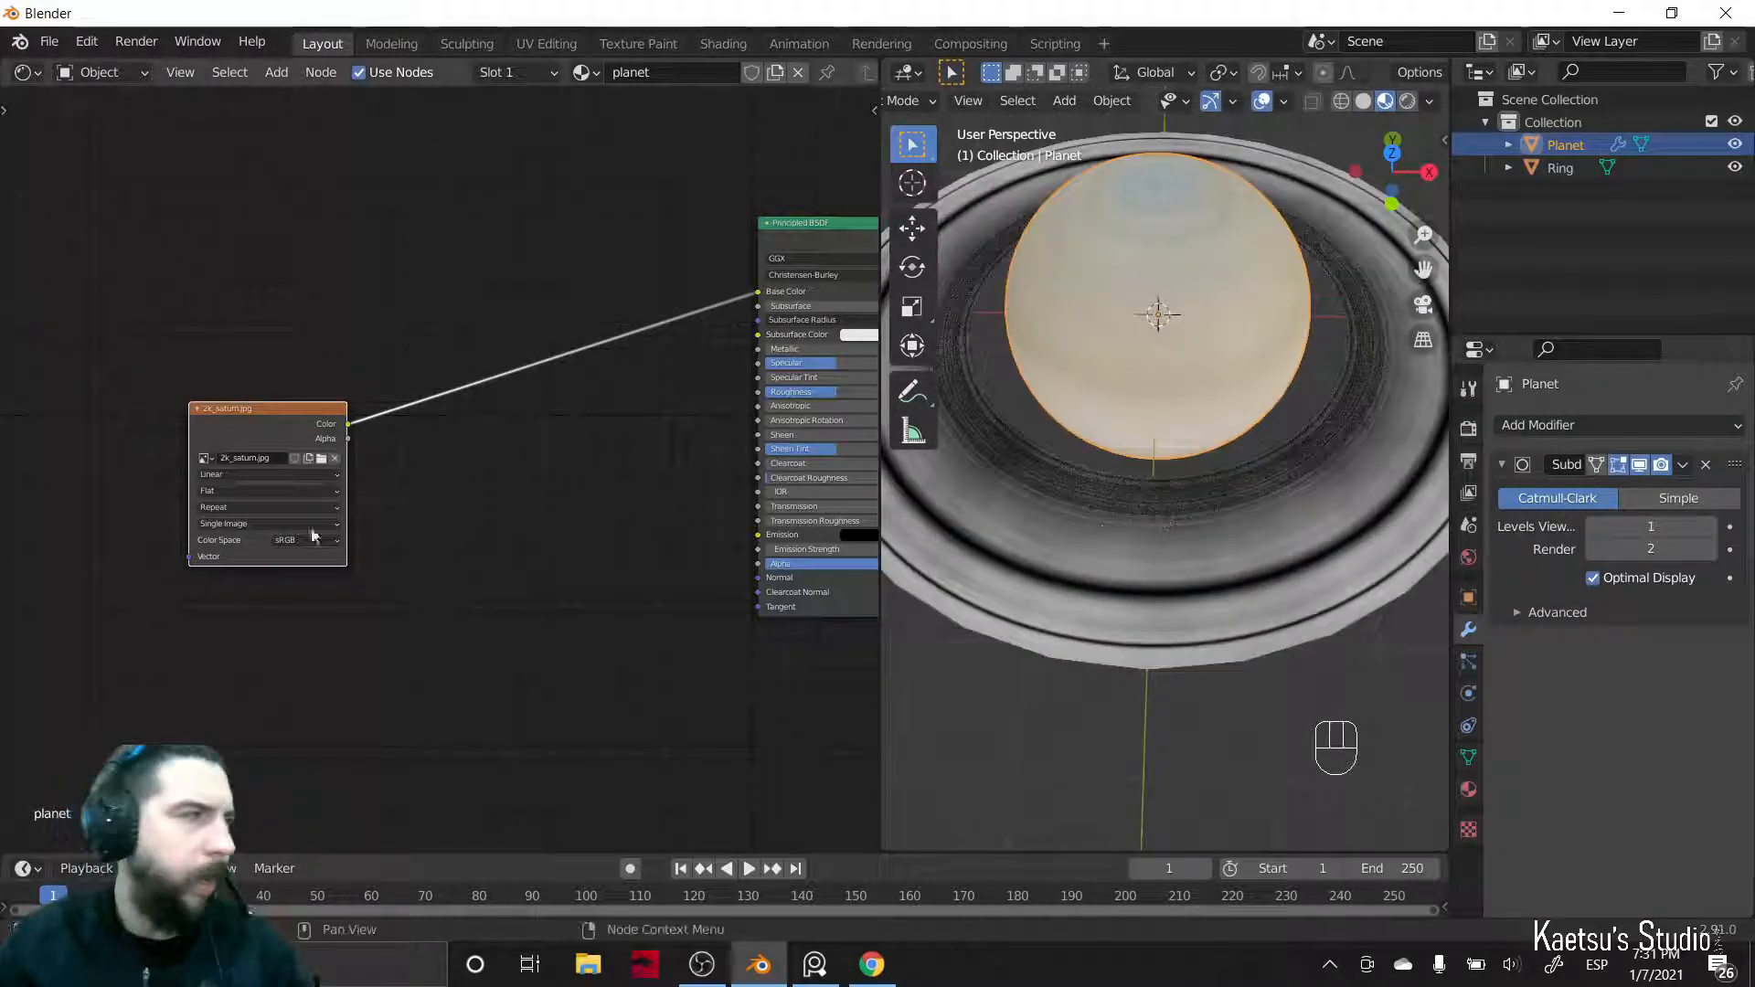
key(alt+Tab)
key(alt+Tab)
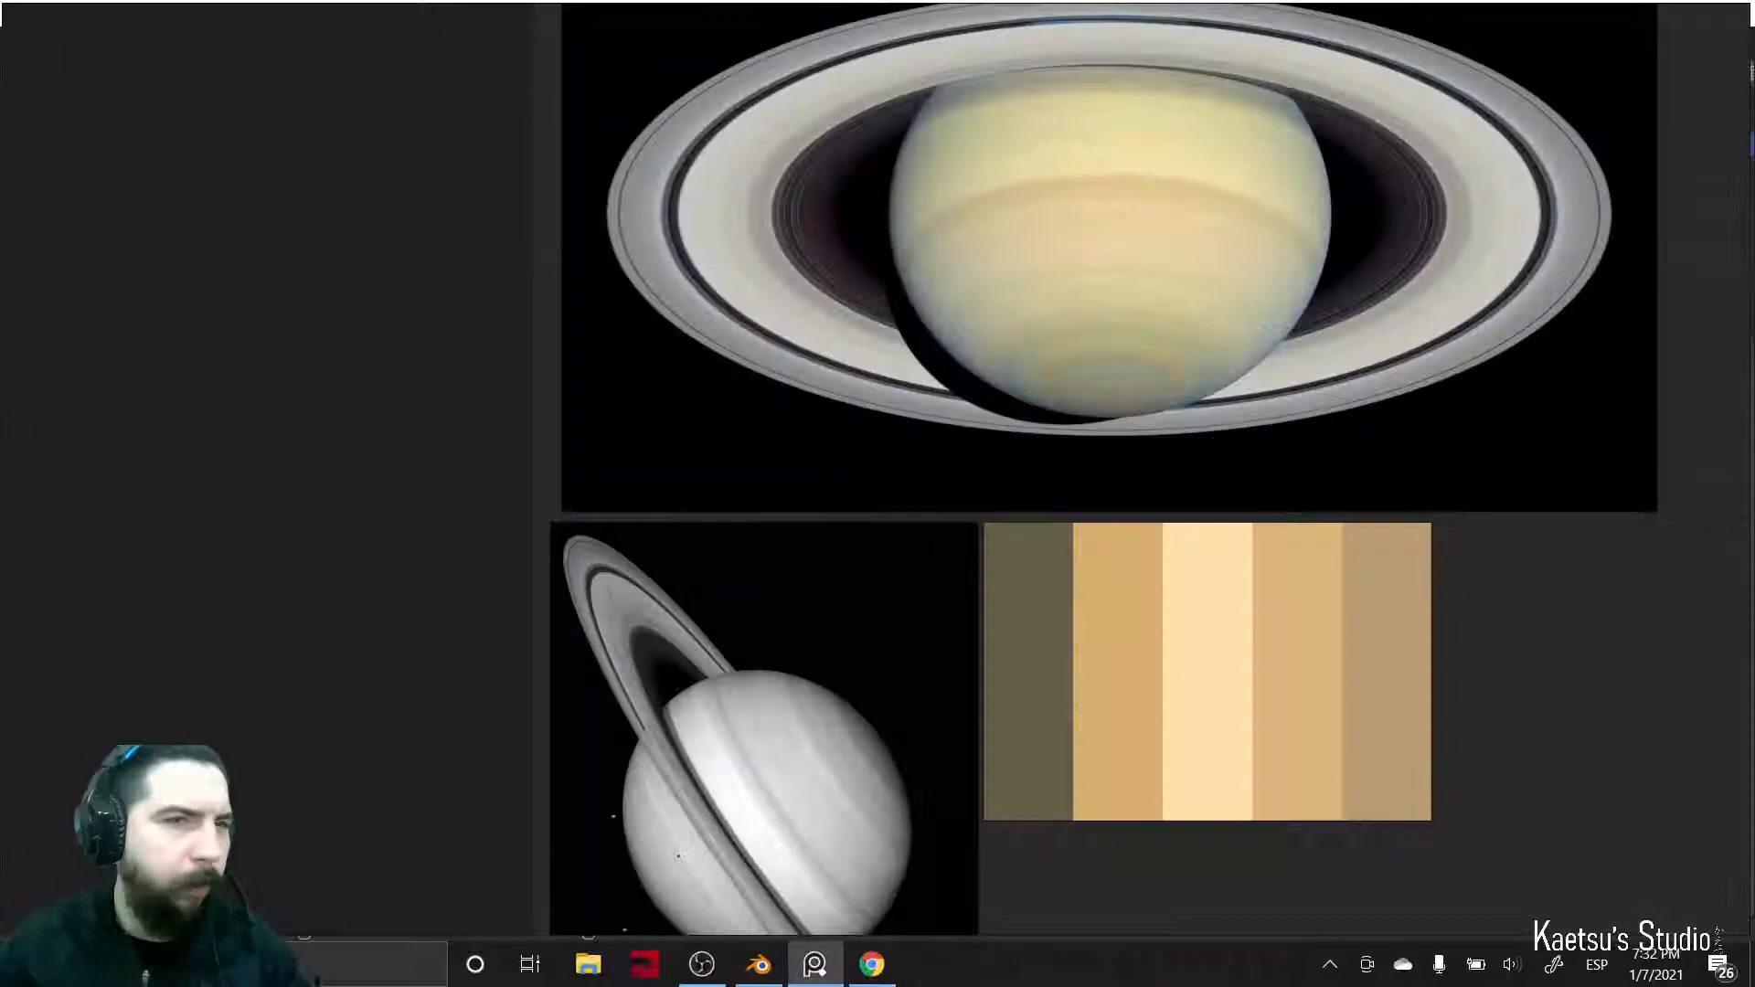
mouse_move(1157, 348)
middle_down()
mouse_move(1138, 451)
mouse_move(1176, 234)
mouse_move(1157, 344)
middle_up()
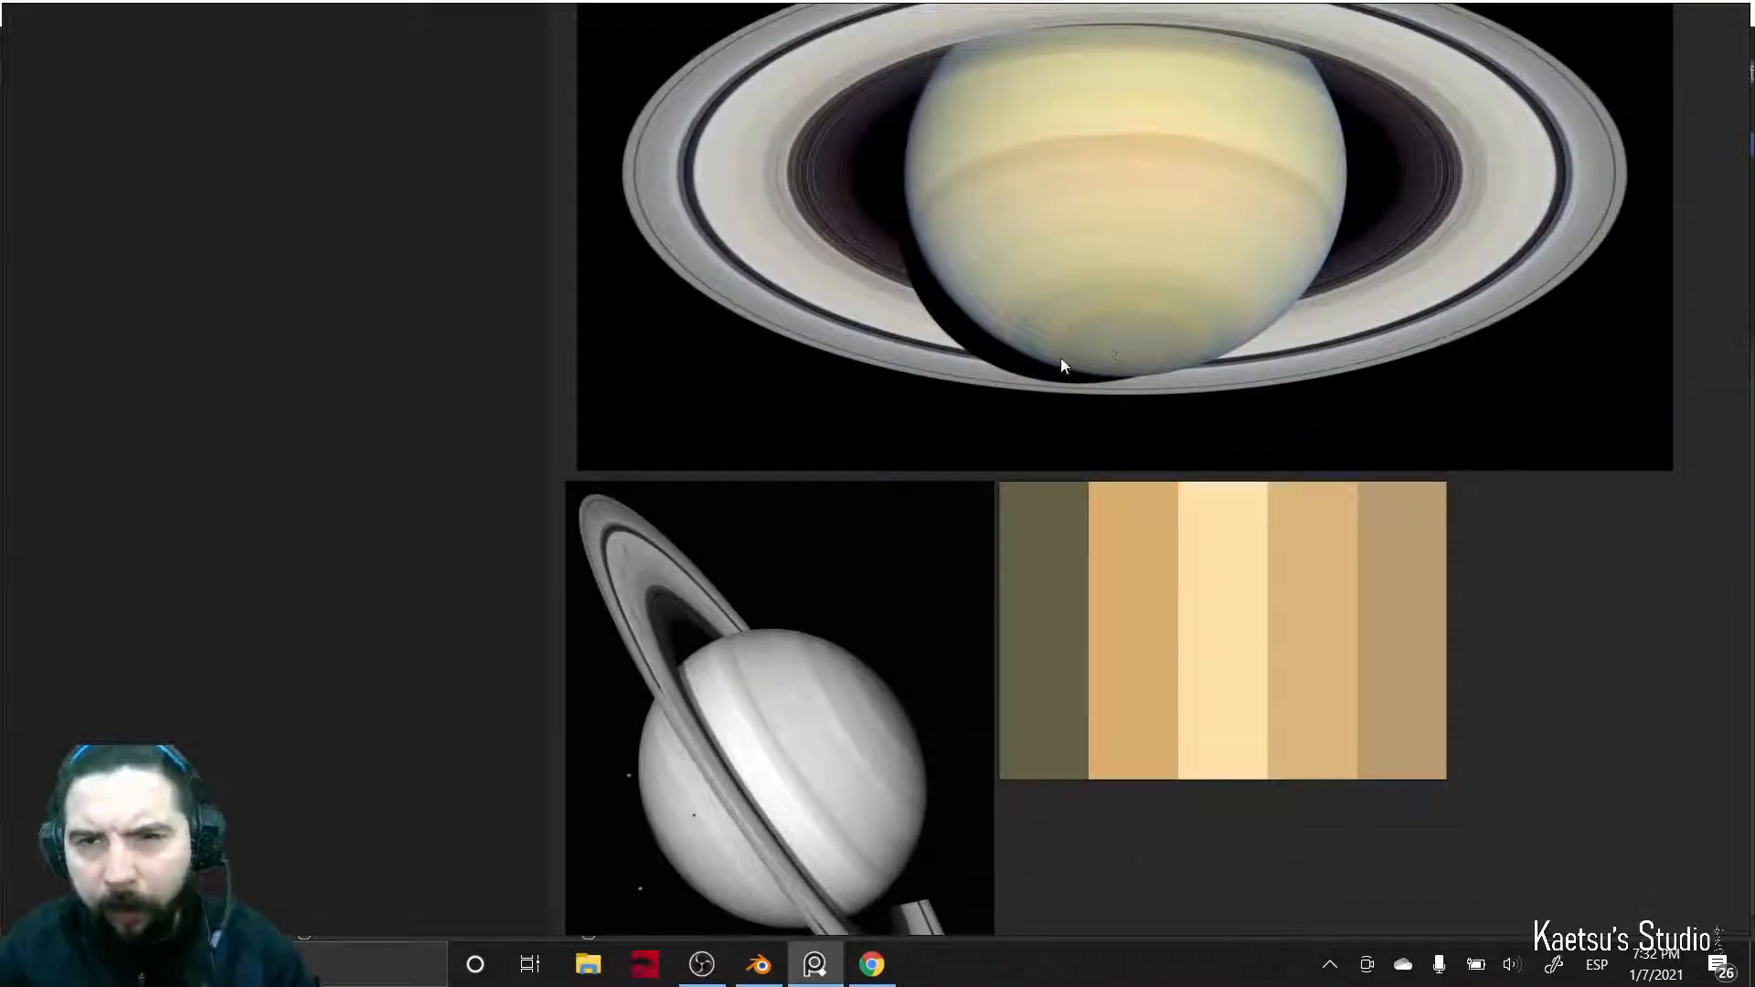
key(alt+Tab)
middle_drag(1082, 447, 1088, 392)
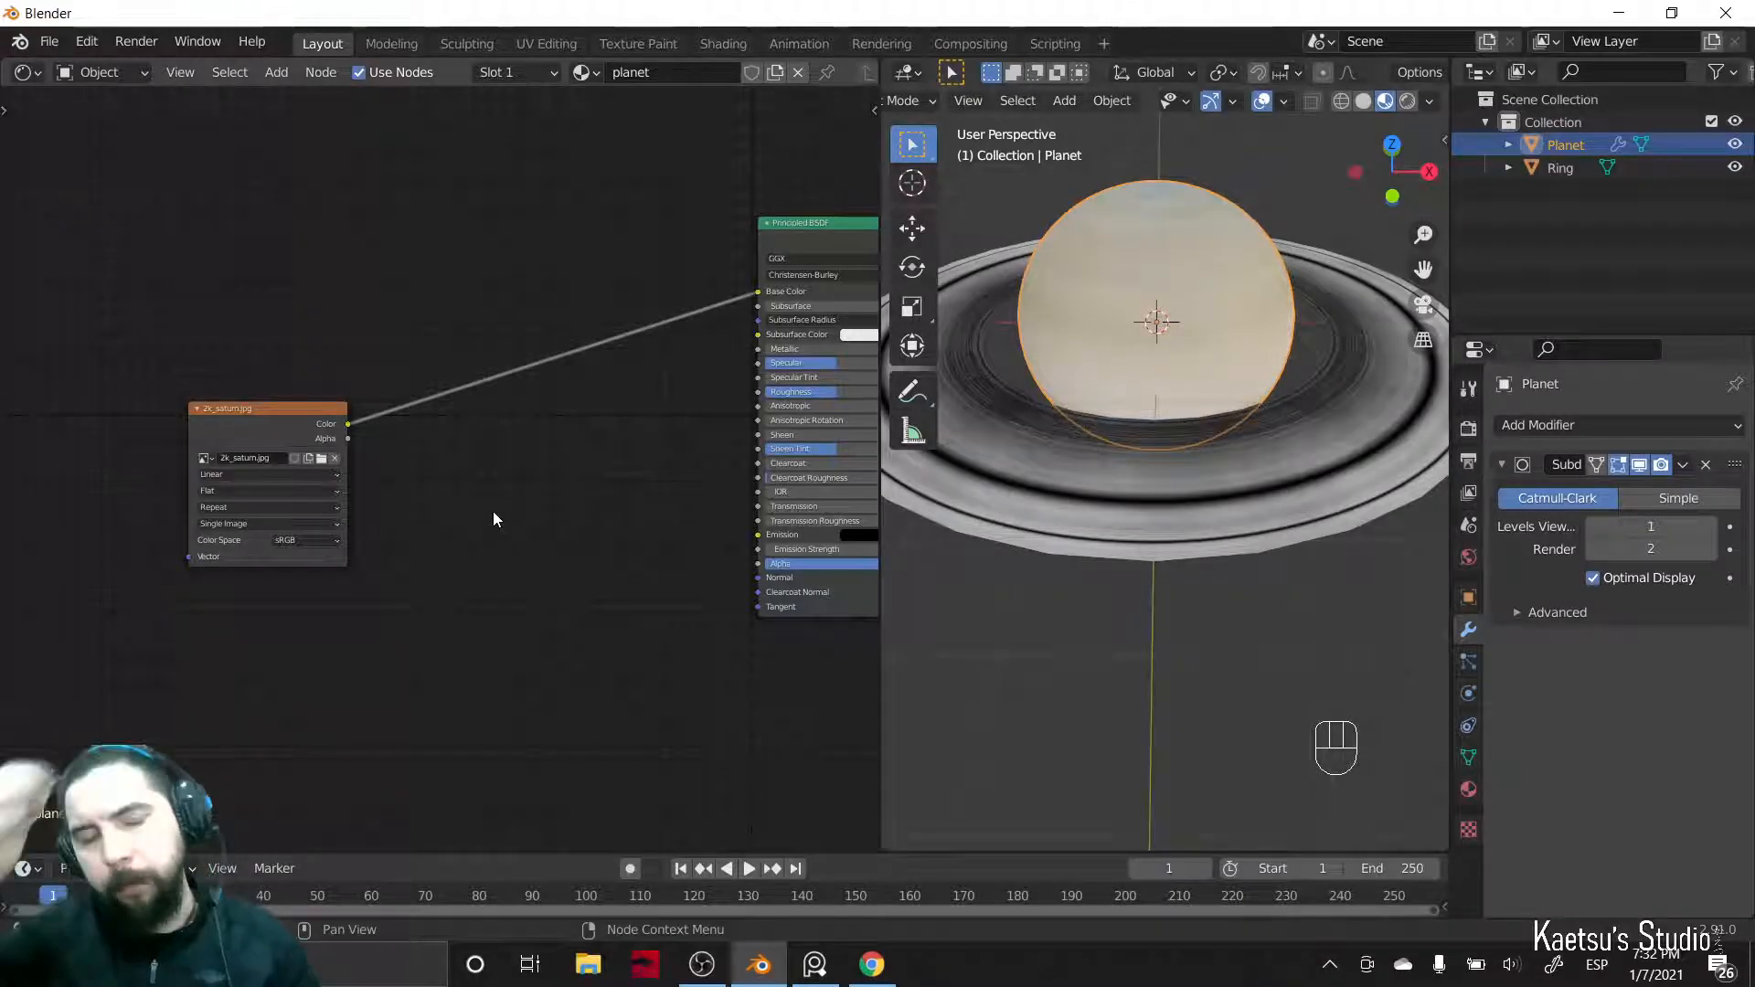
- Add an RGB to BW node and feed it the Saturn image texture's Color output
key(shift+a)
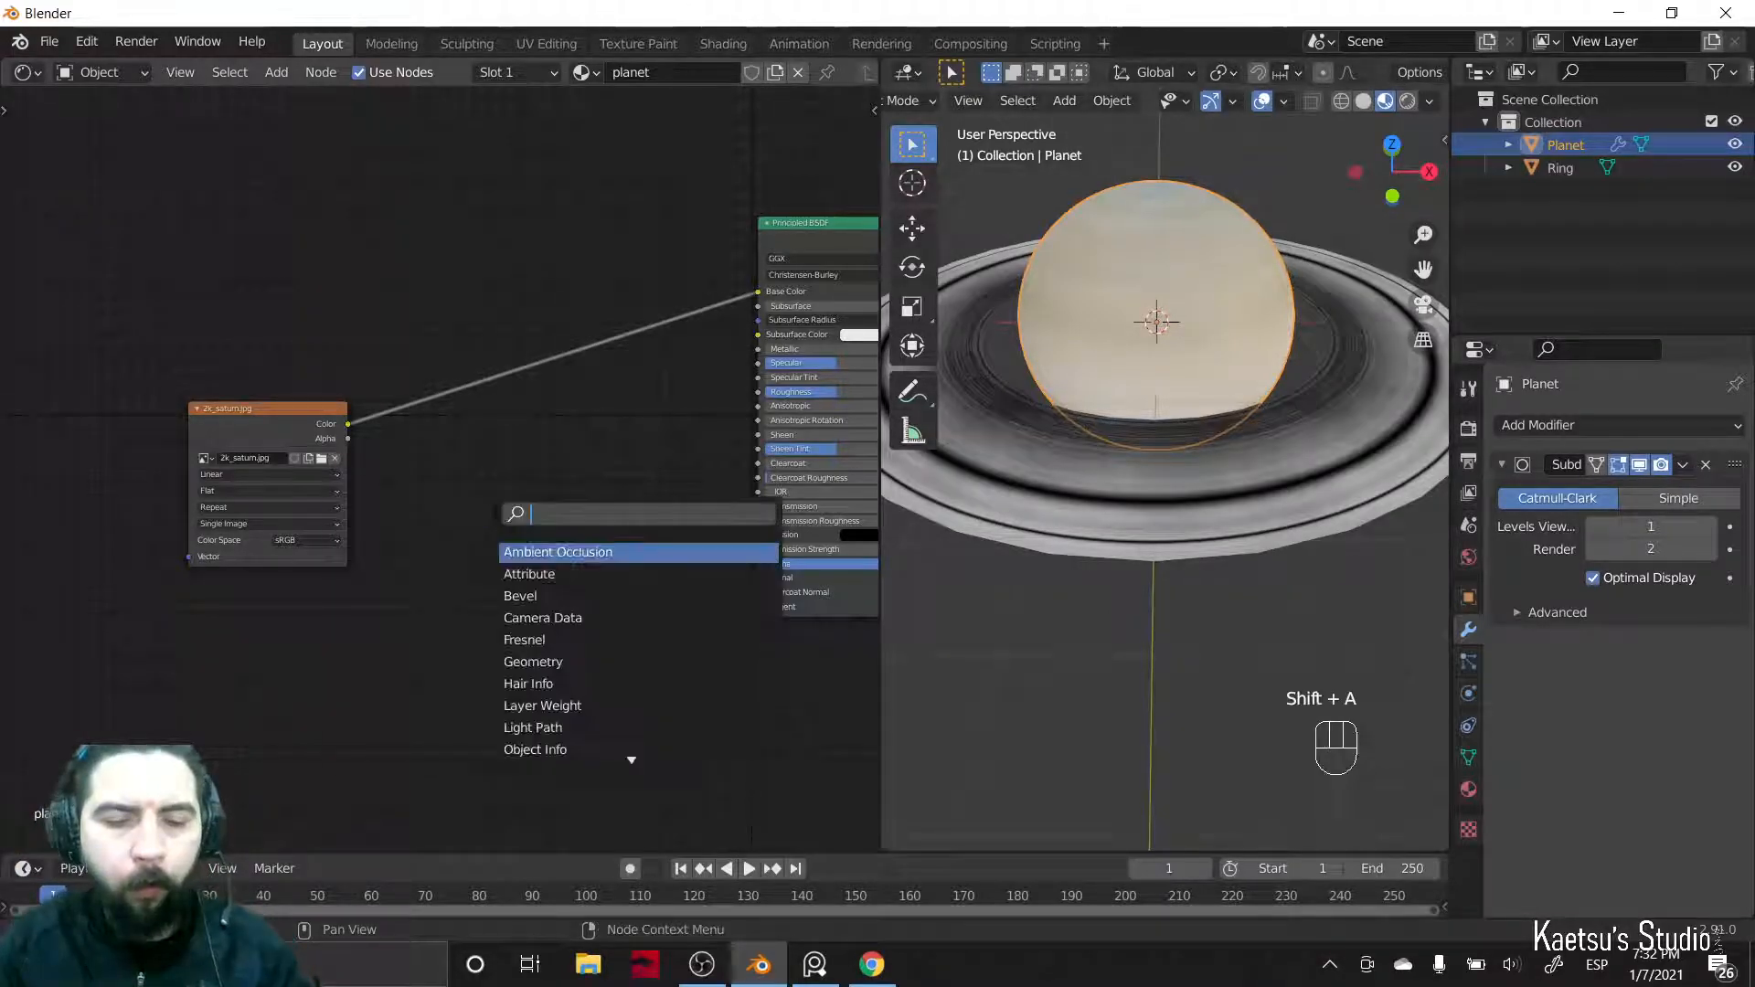
text(rgb)
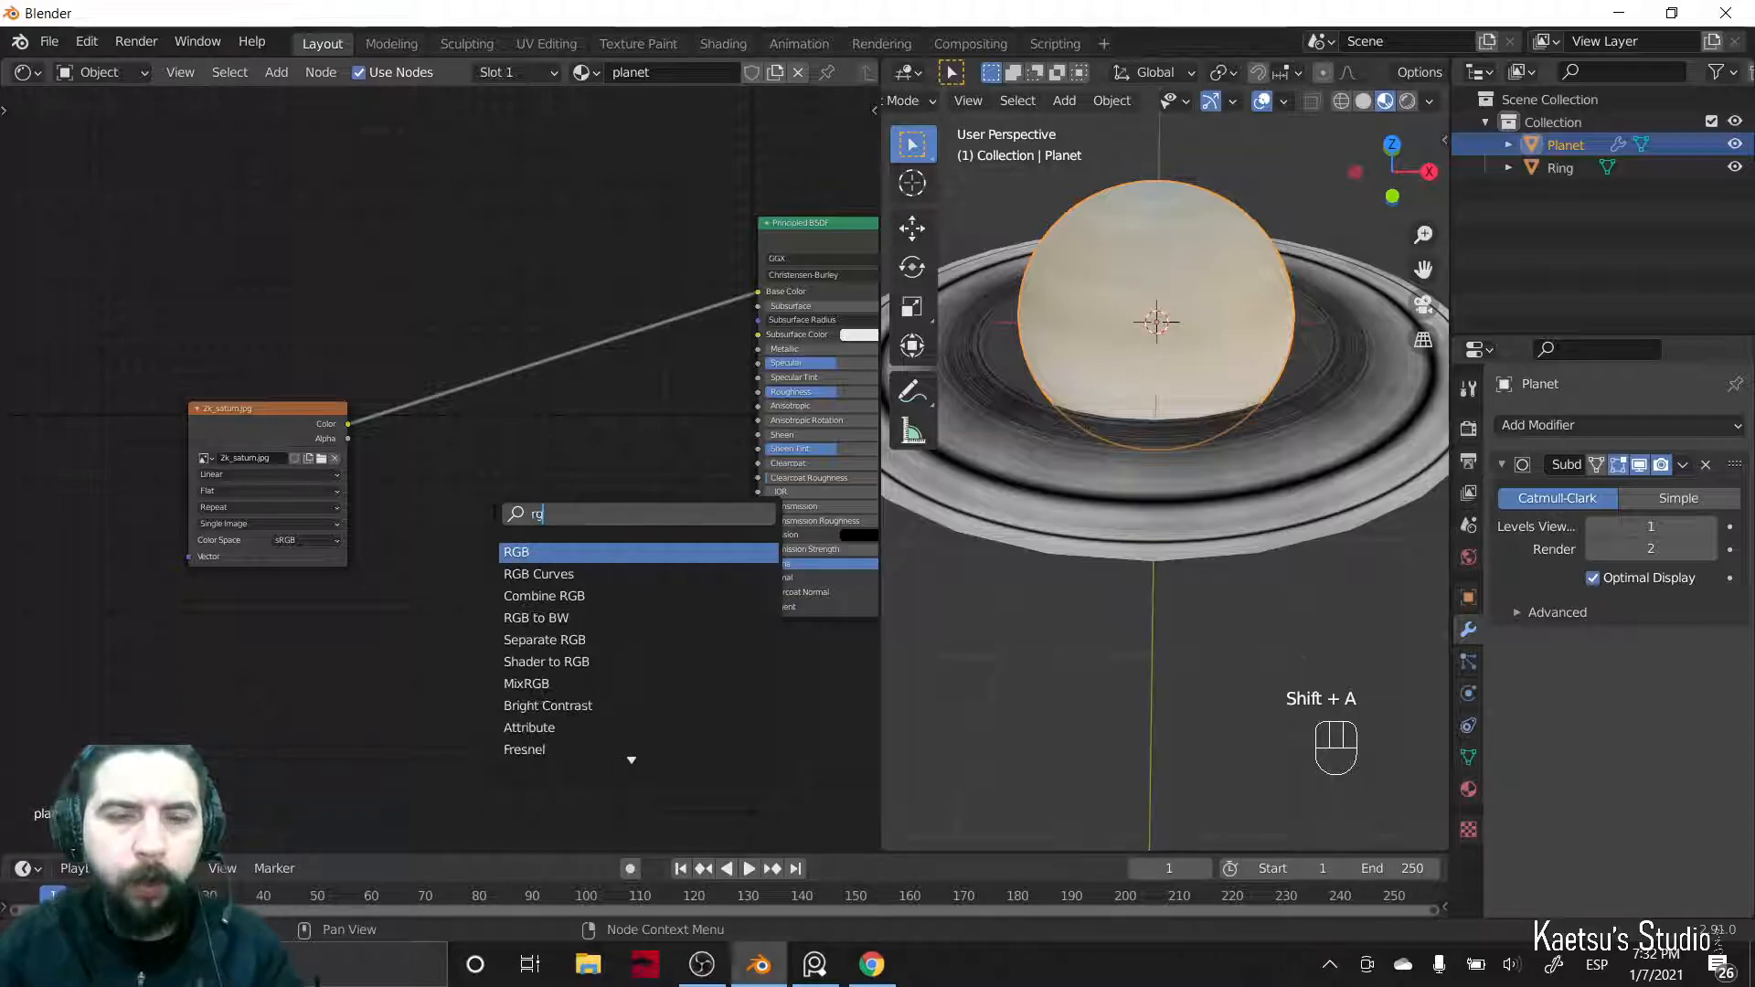
key(Down)
key(Down)
key(Down)
key(Return)
click(494, 518)
drag(347, 424, 424, 503)
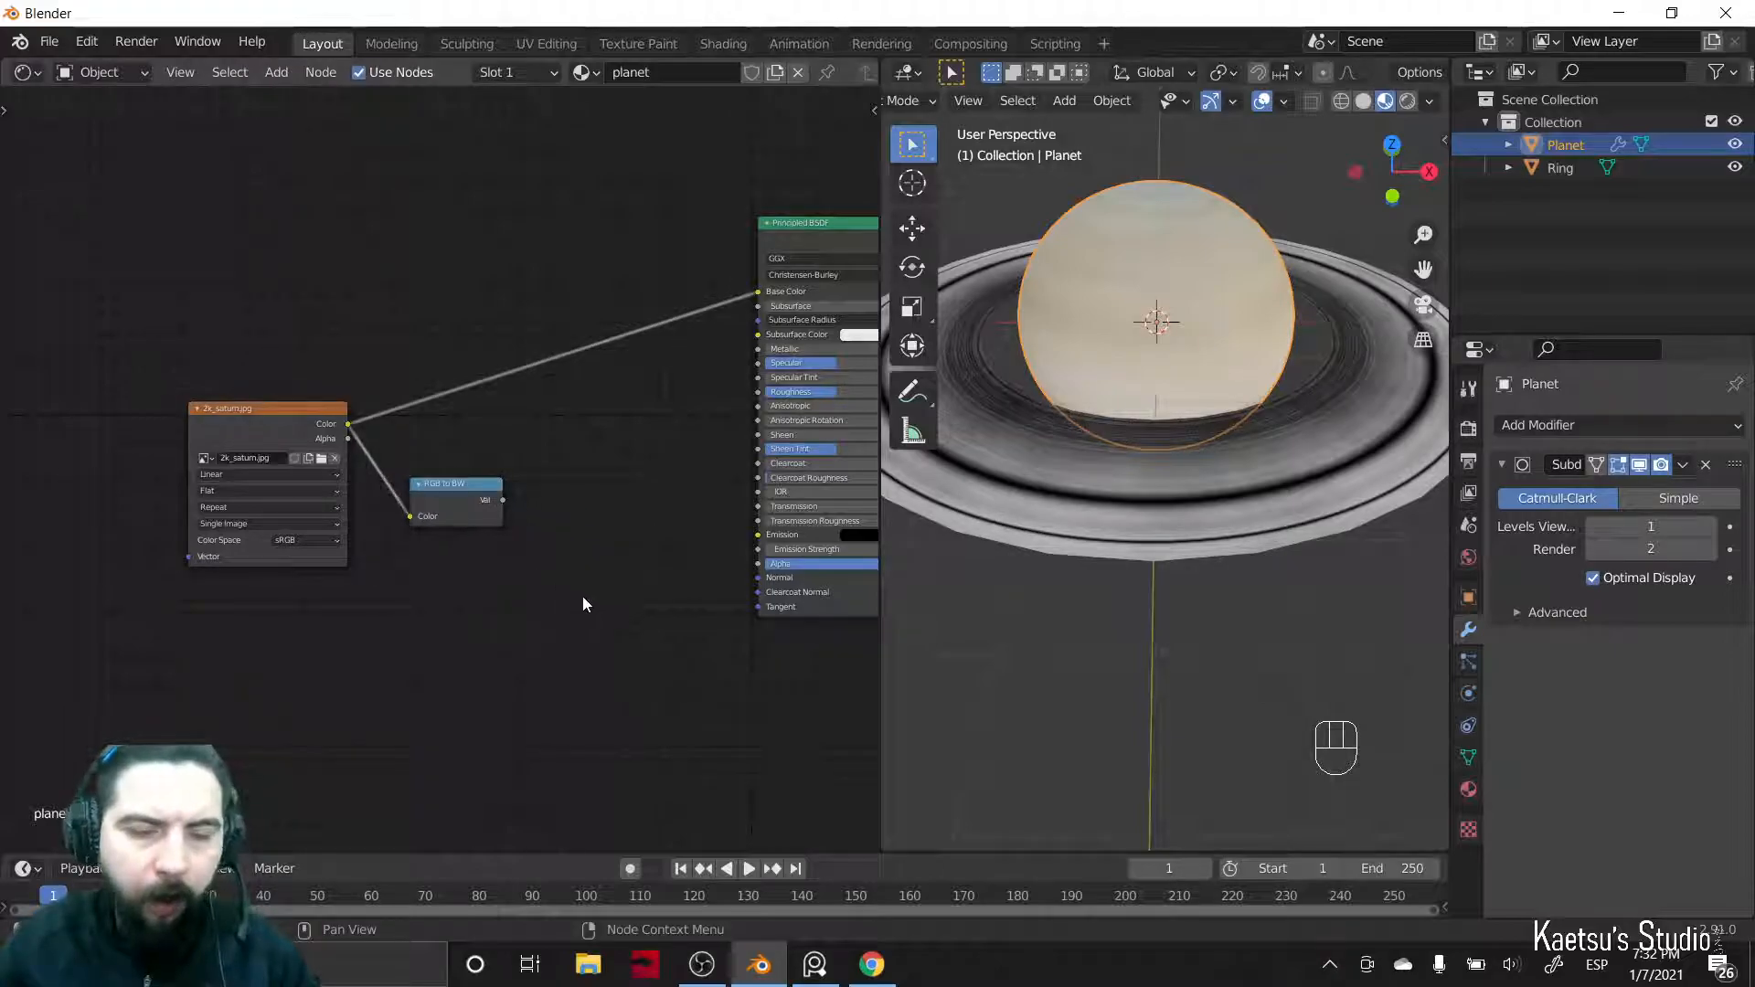
- Add a Bump node, feeding its Height from the RGB to BW output and linking its Normal to the Principled BSDF's Normal
key(shift+a)
text(bump)
key(Return)
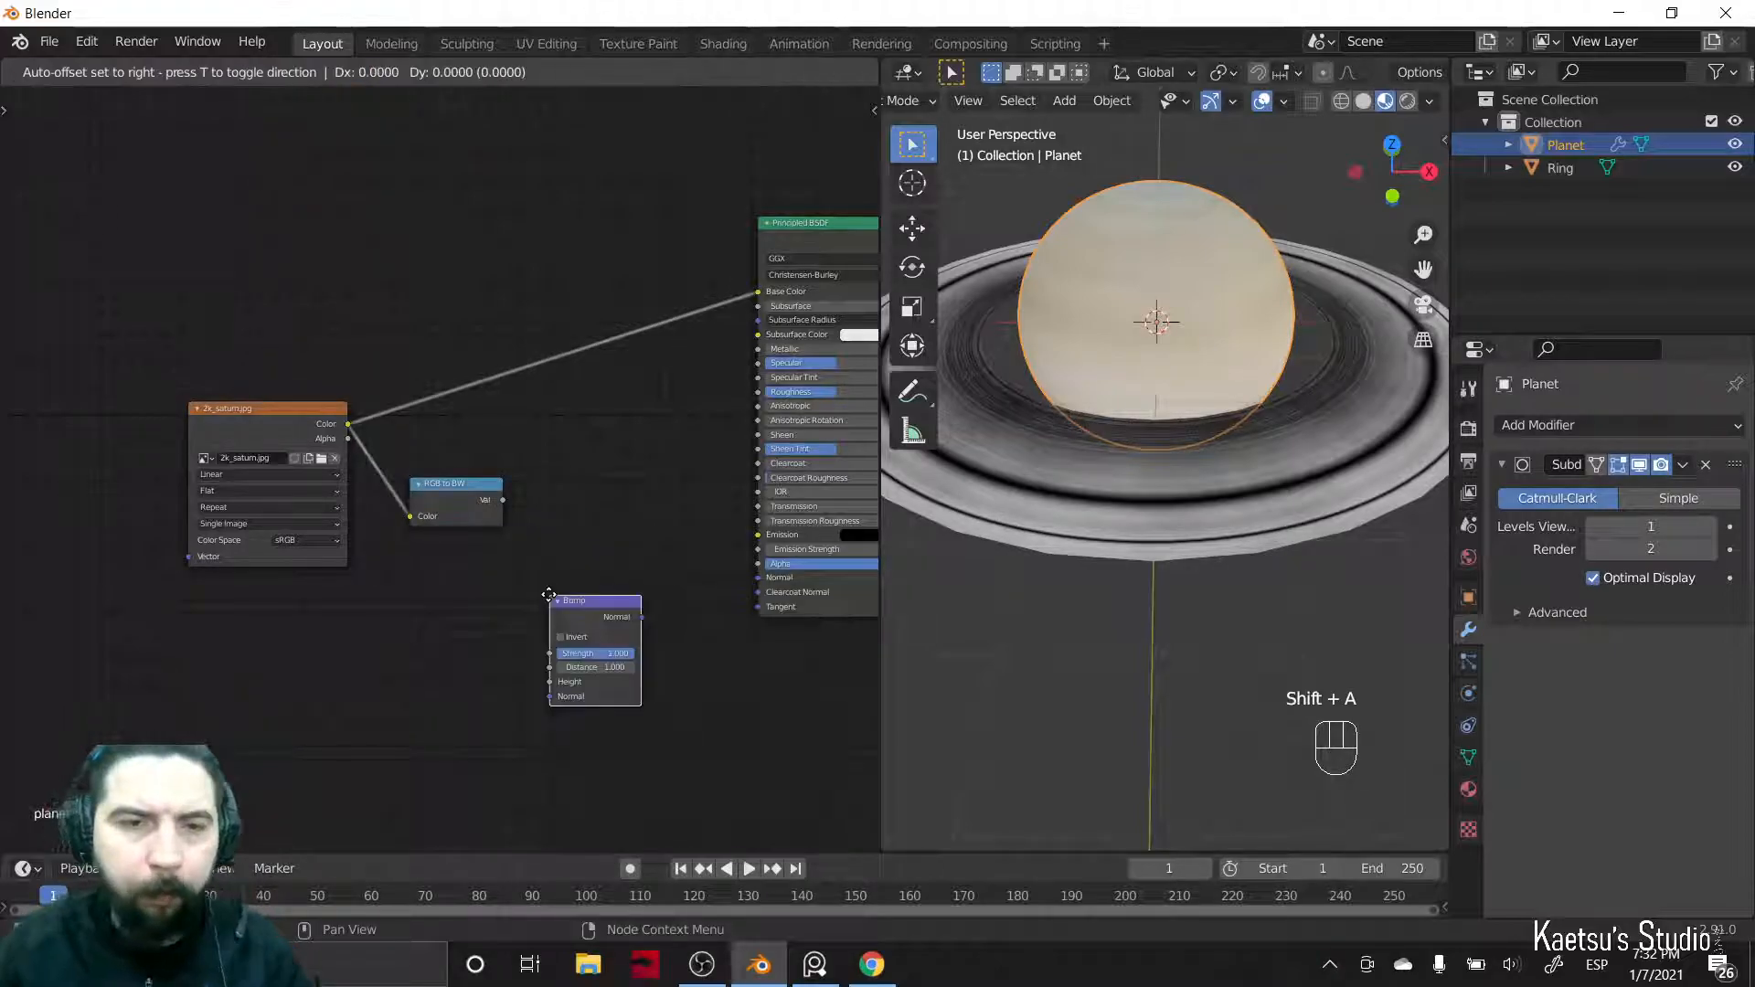
click(533, 479)
drag(500, 500, 551, 558)
drag(645, 494, 743, 578)
drag(754, 578, 758, 578)
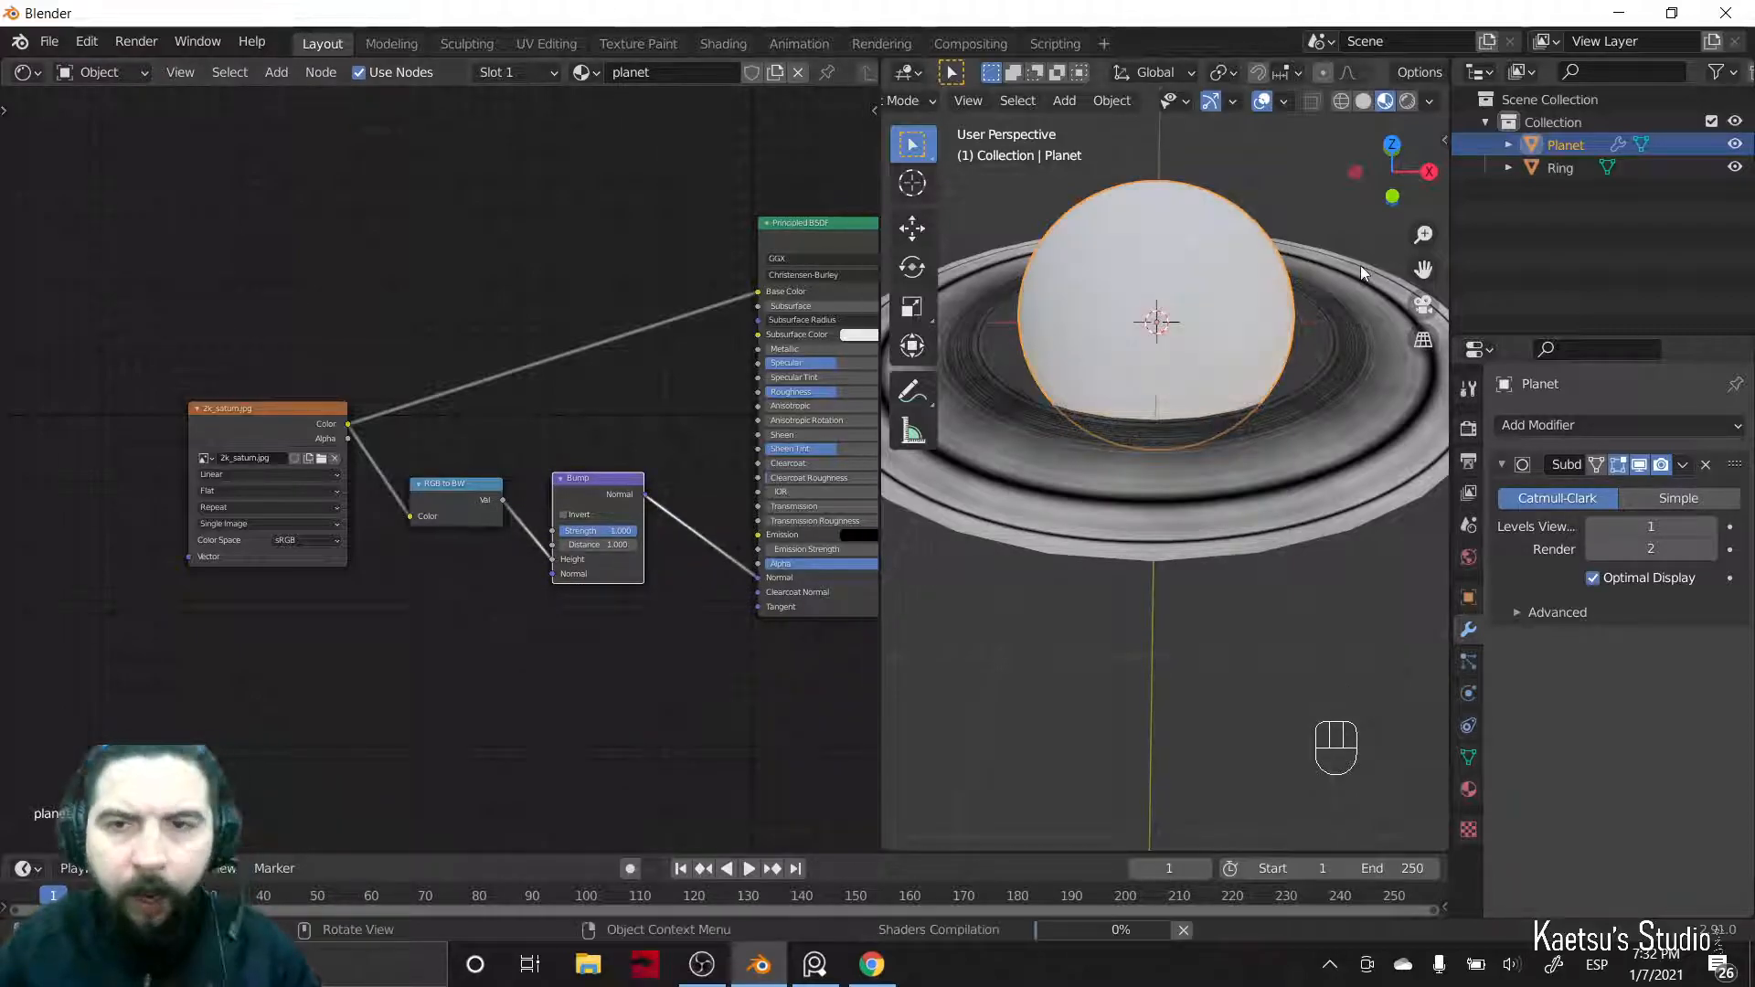
- Examine the bump relief on the planet's surface up close
scroll(1360, 265, up, 4)
shift+middle_drag(1181, 320, 1263, 492)
scroll(1177, 437, up, 4)
scroll(1260, 486, down, 2)
scroll(1231, 456, up, 2)
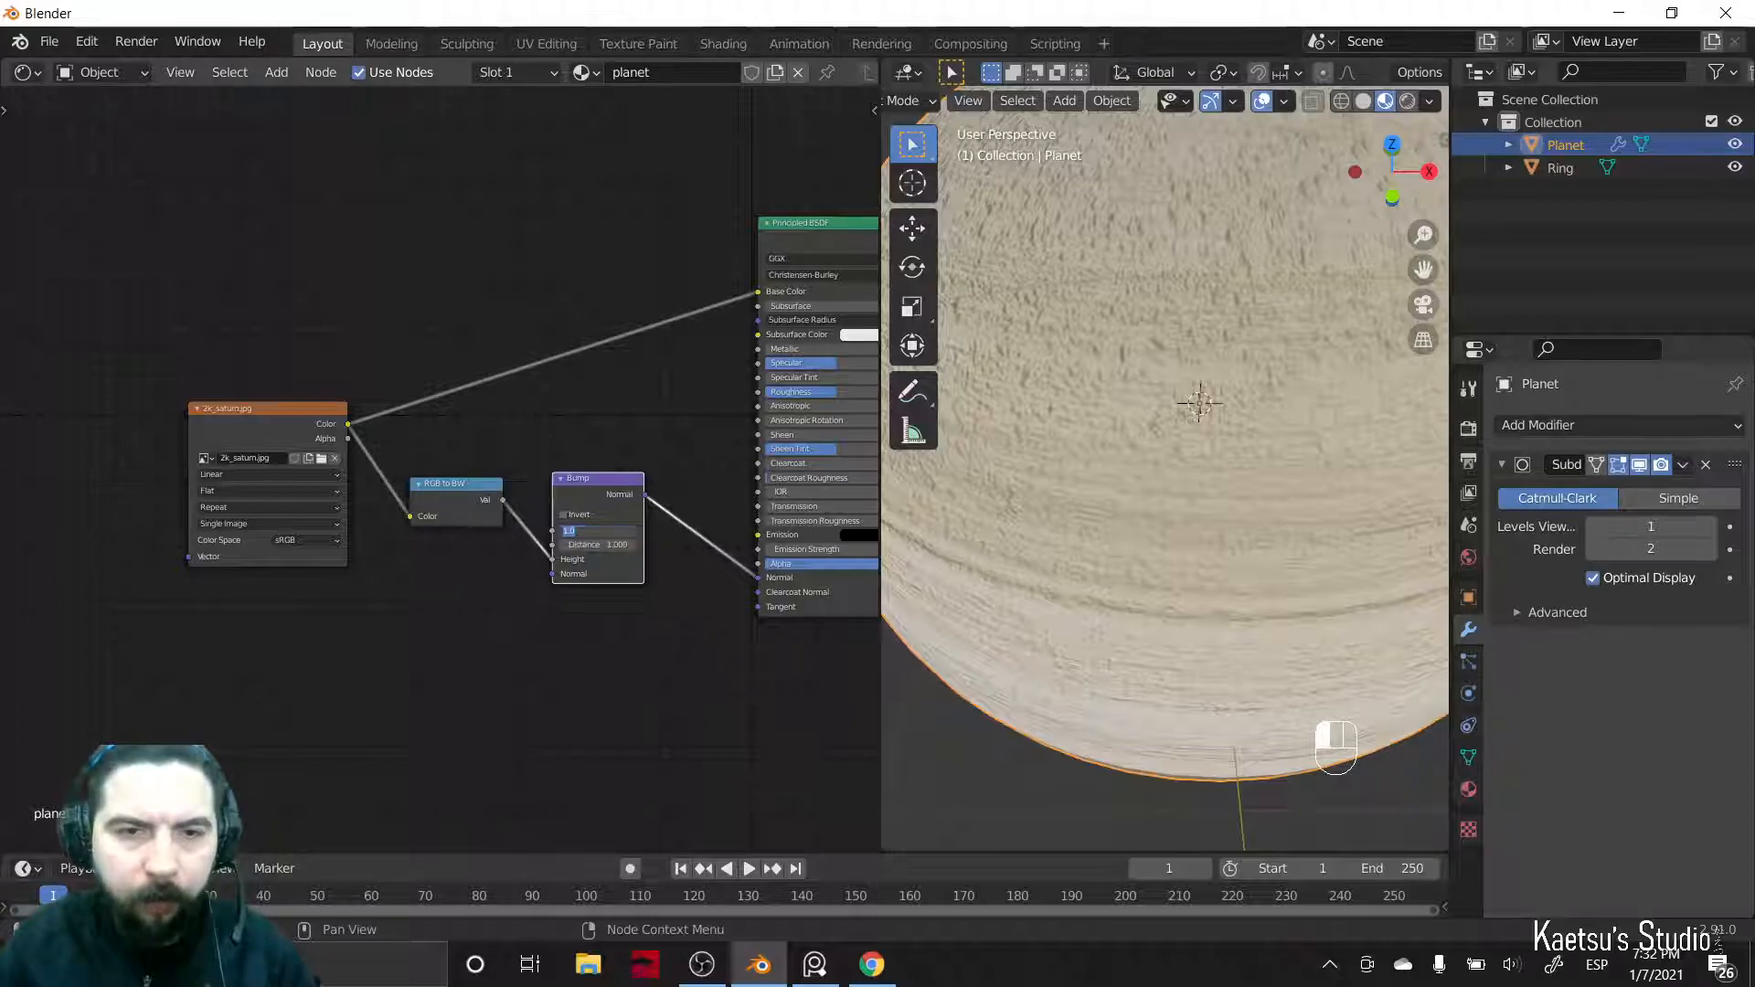
- Set the Bump node's Strength to 0.05 and check the softened relief on the planet
key(Return)
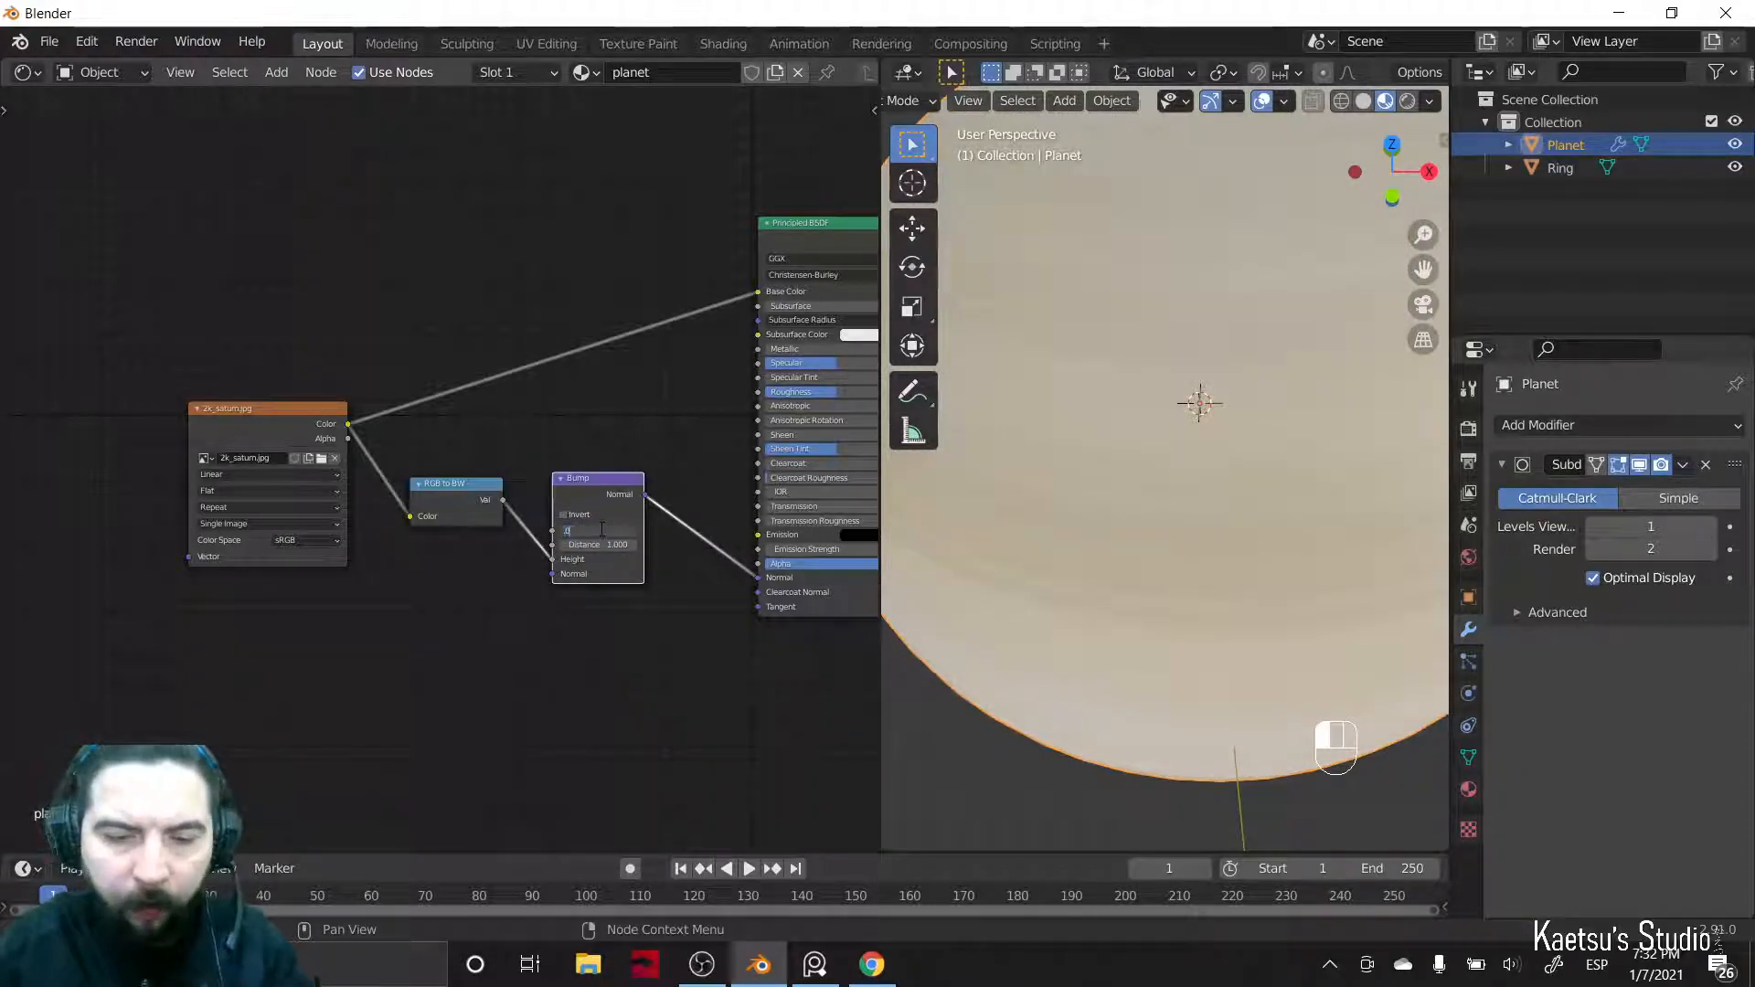
scroll(1004, 678, down, 5)
middle_drag(1003, 678, 1142, 600)
scroll(1109, 612, up, 4)
scroll(1093, 631, down, 4)
scroll(1148, 572, down, 1)
click(1114, 567)
click(1174, 462)
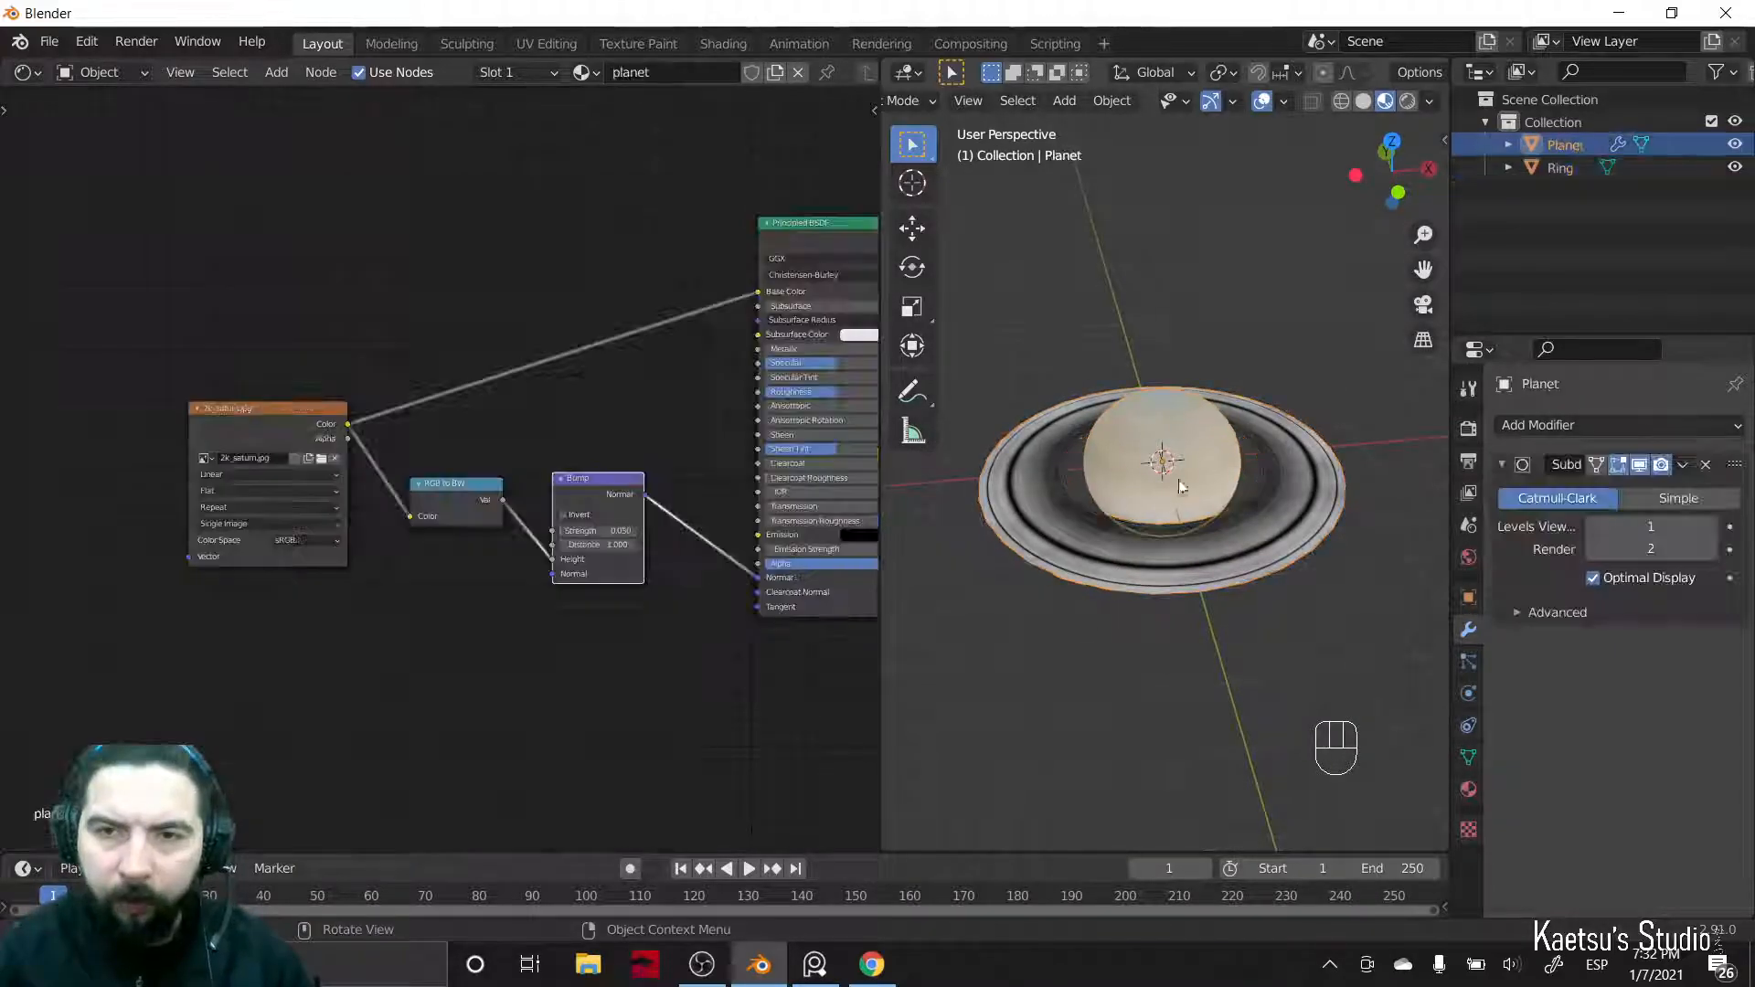
- Compare the planet's colors with the Saturn photos on the reference board
key(alt+Tab)
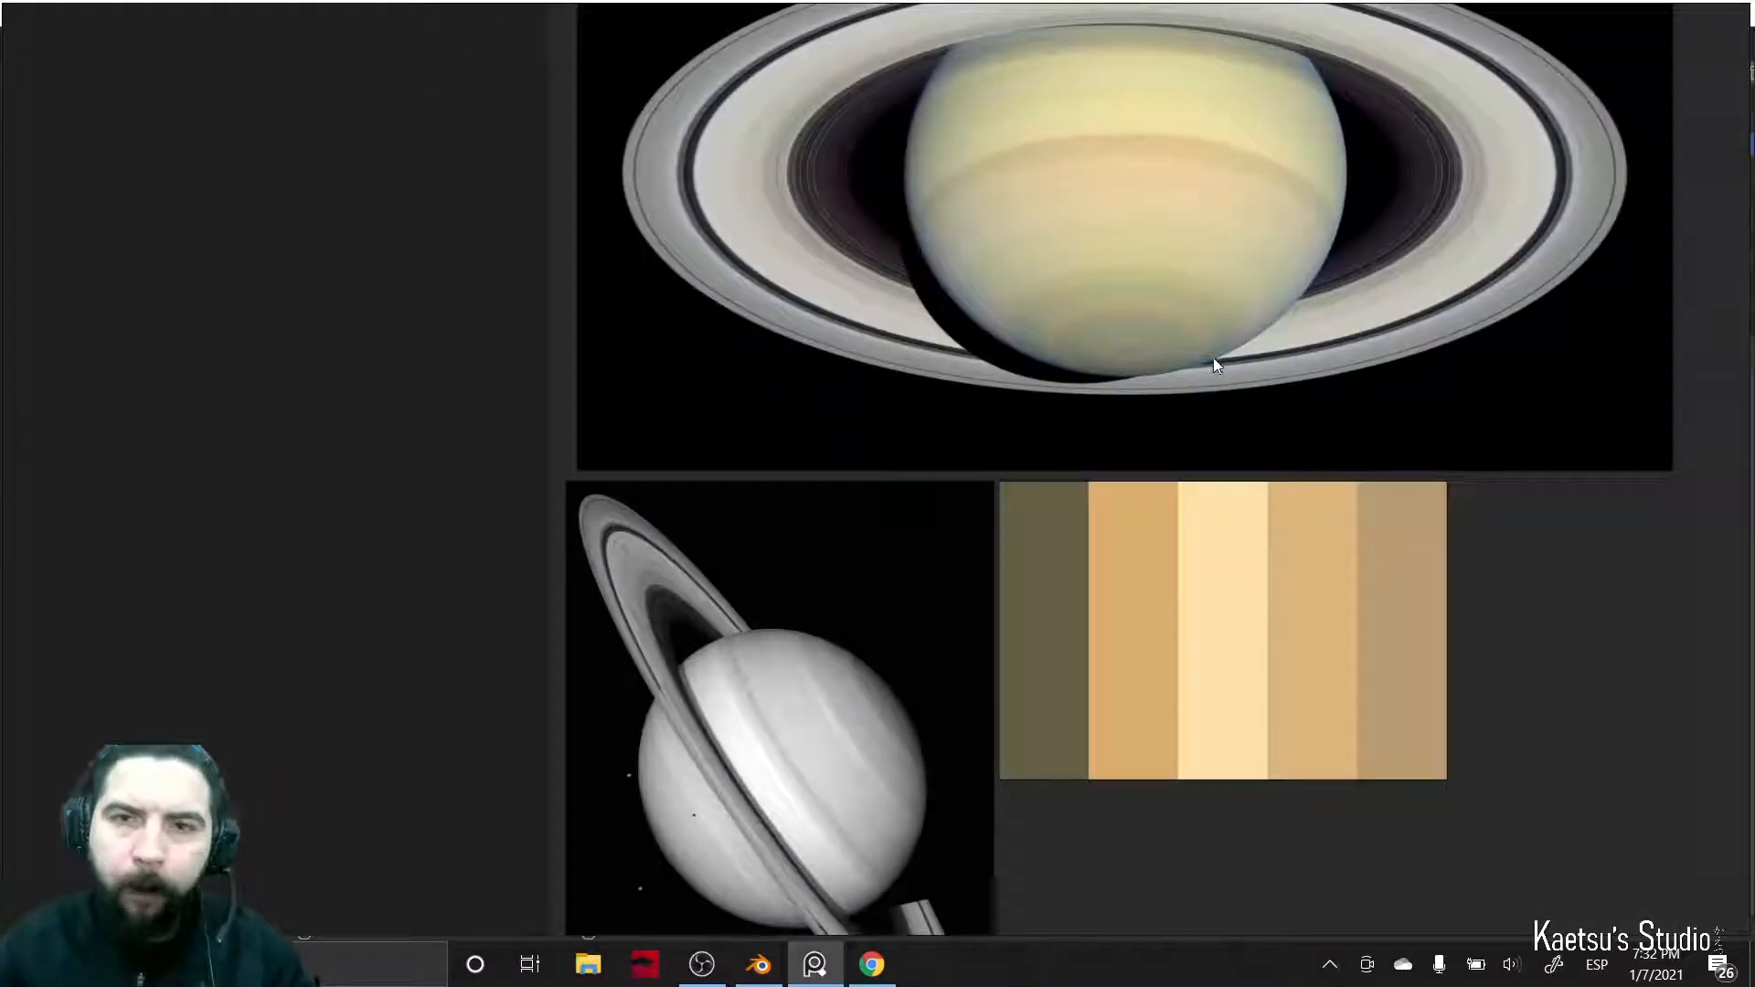
scroll(1150, 519, up, 3)
key(alt+Tab)
middle_drag(1126, 480, 1187, 583)
key(alt+Tab)
key(alt+Tab)
scroll(953, 450, up, 5)
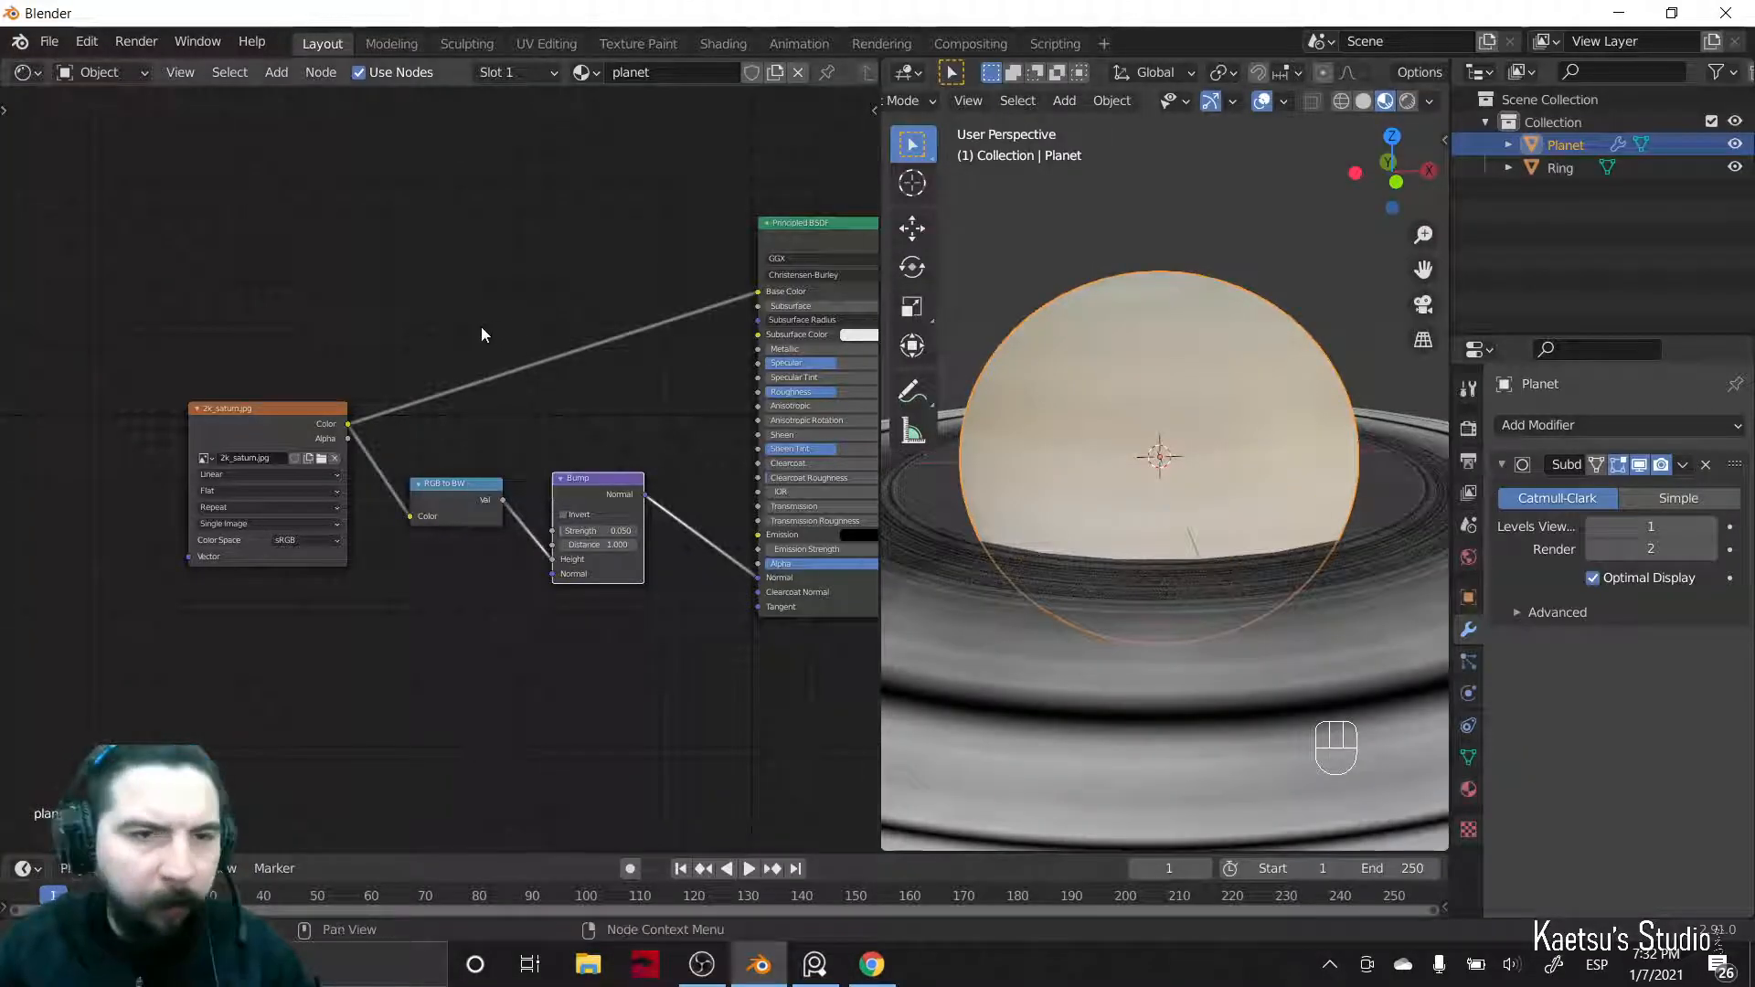
- Insert a Hue/Saturation node between the Saturn image texture's Color output and the Principled BSDF's Base Color
drag(244, 408, 117, 382)
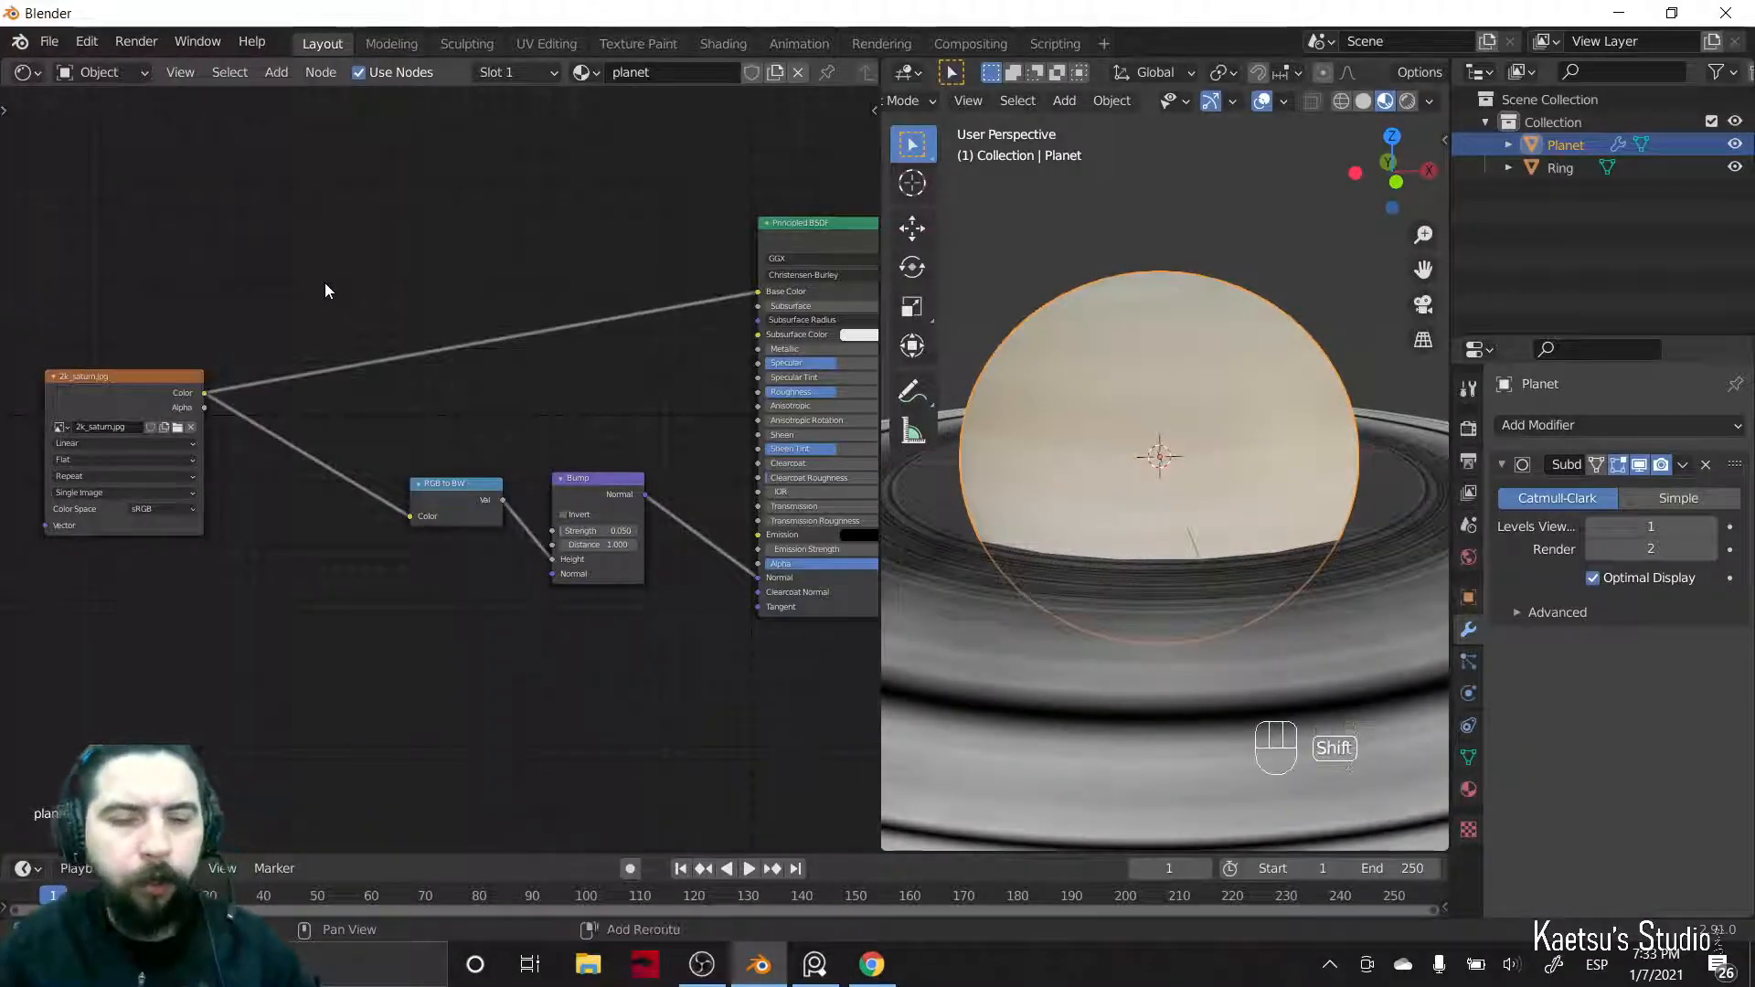
key(shift+a)
text(hues)
key(BackSpace)
key(BackSpace)
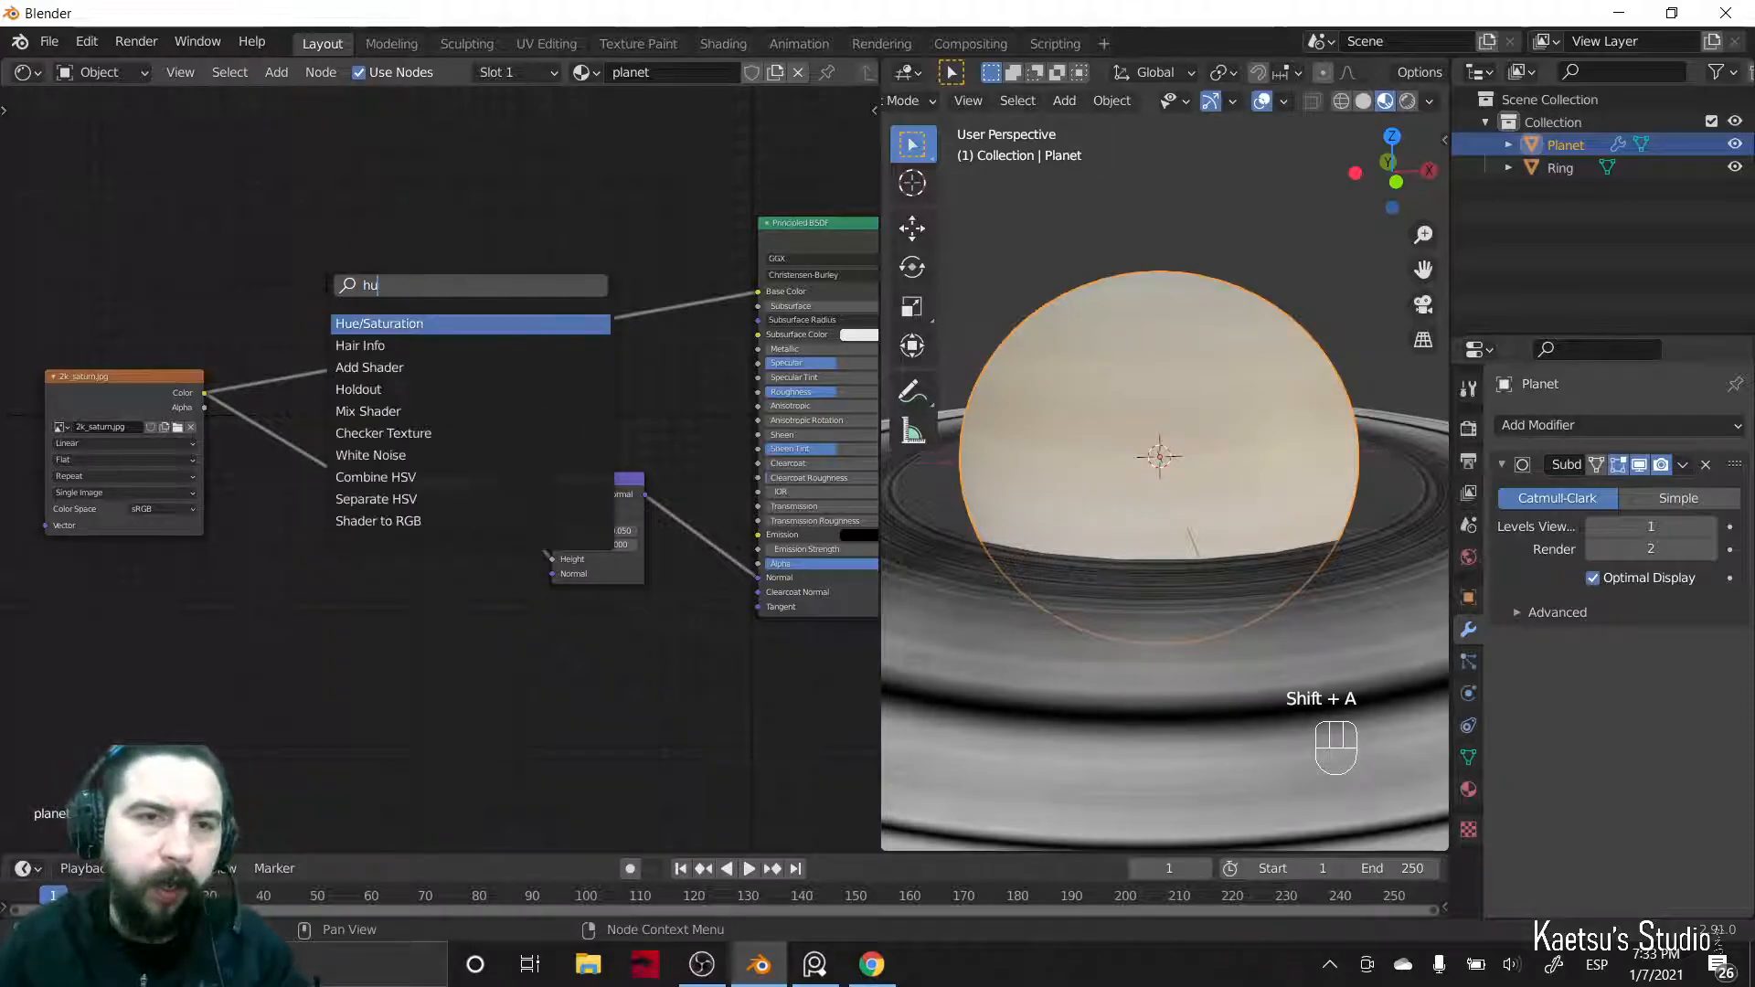
key(Return)
click(326, 283)
- Raise the Saturation of the planet's Hue Saturation Value node and check the warmer planet color
click(364, 337)
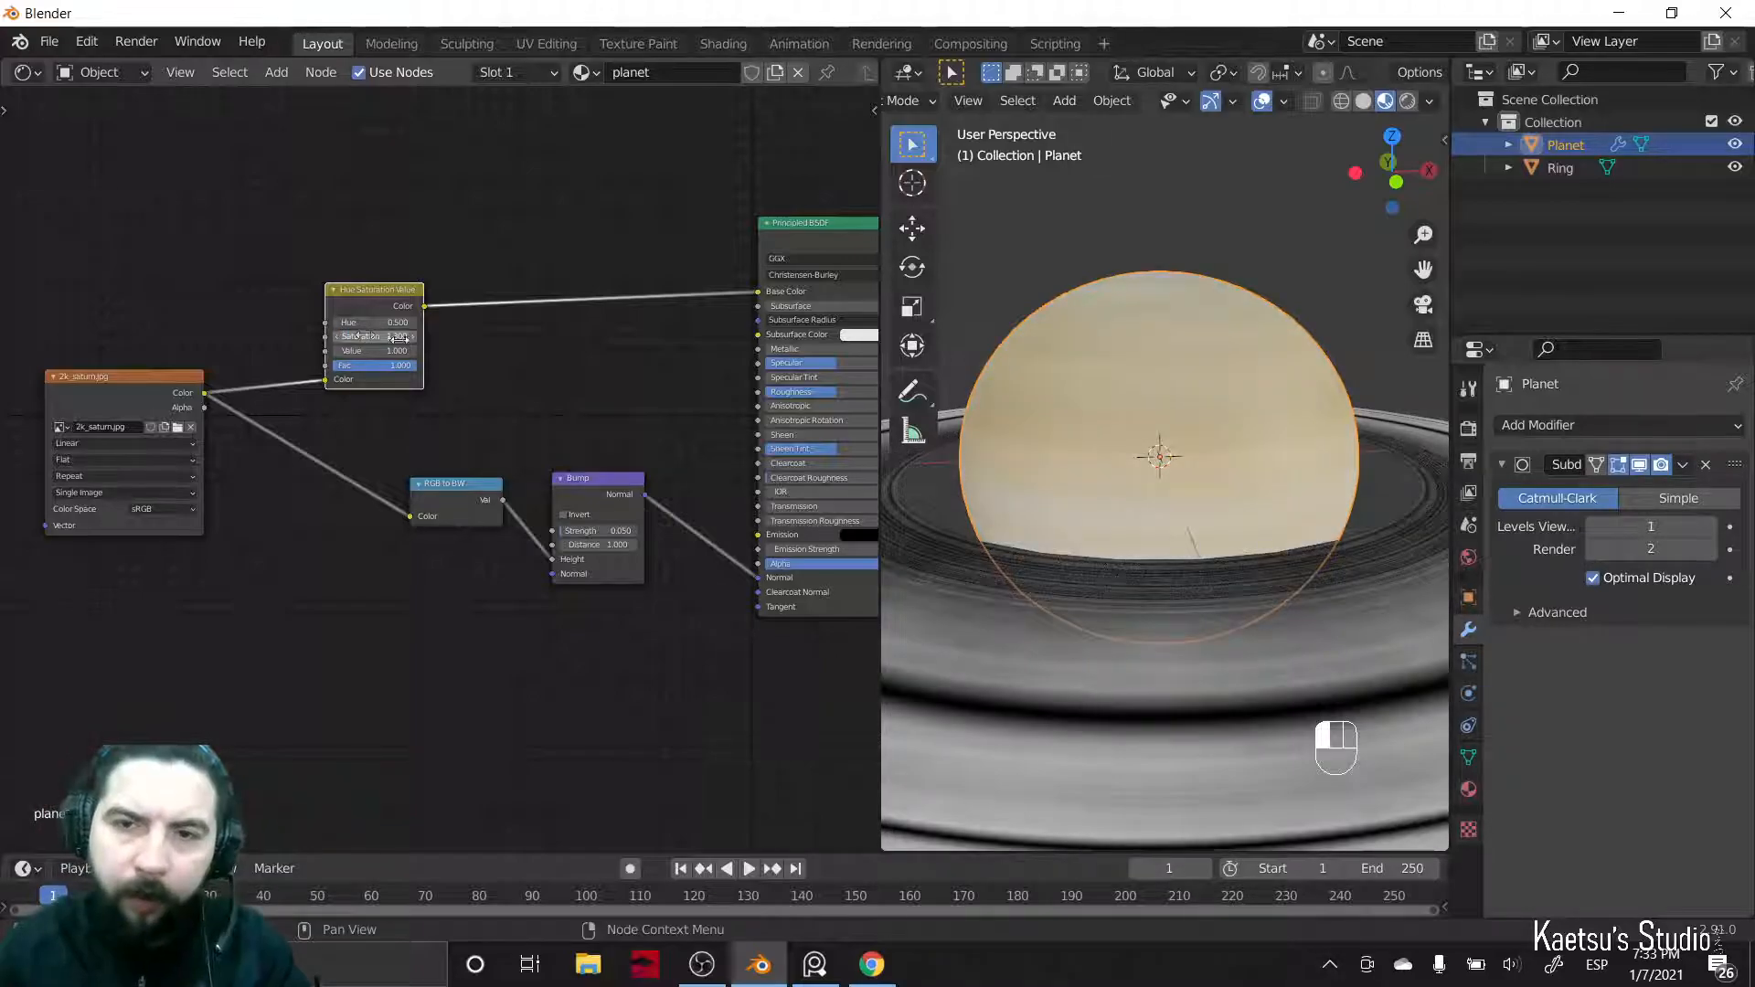
scroll(364, 336, down, 1)
middle_drag(1134, 576, 1188, 558)
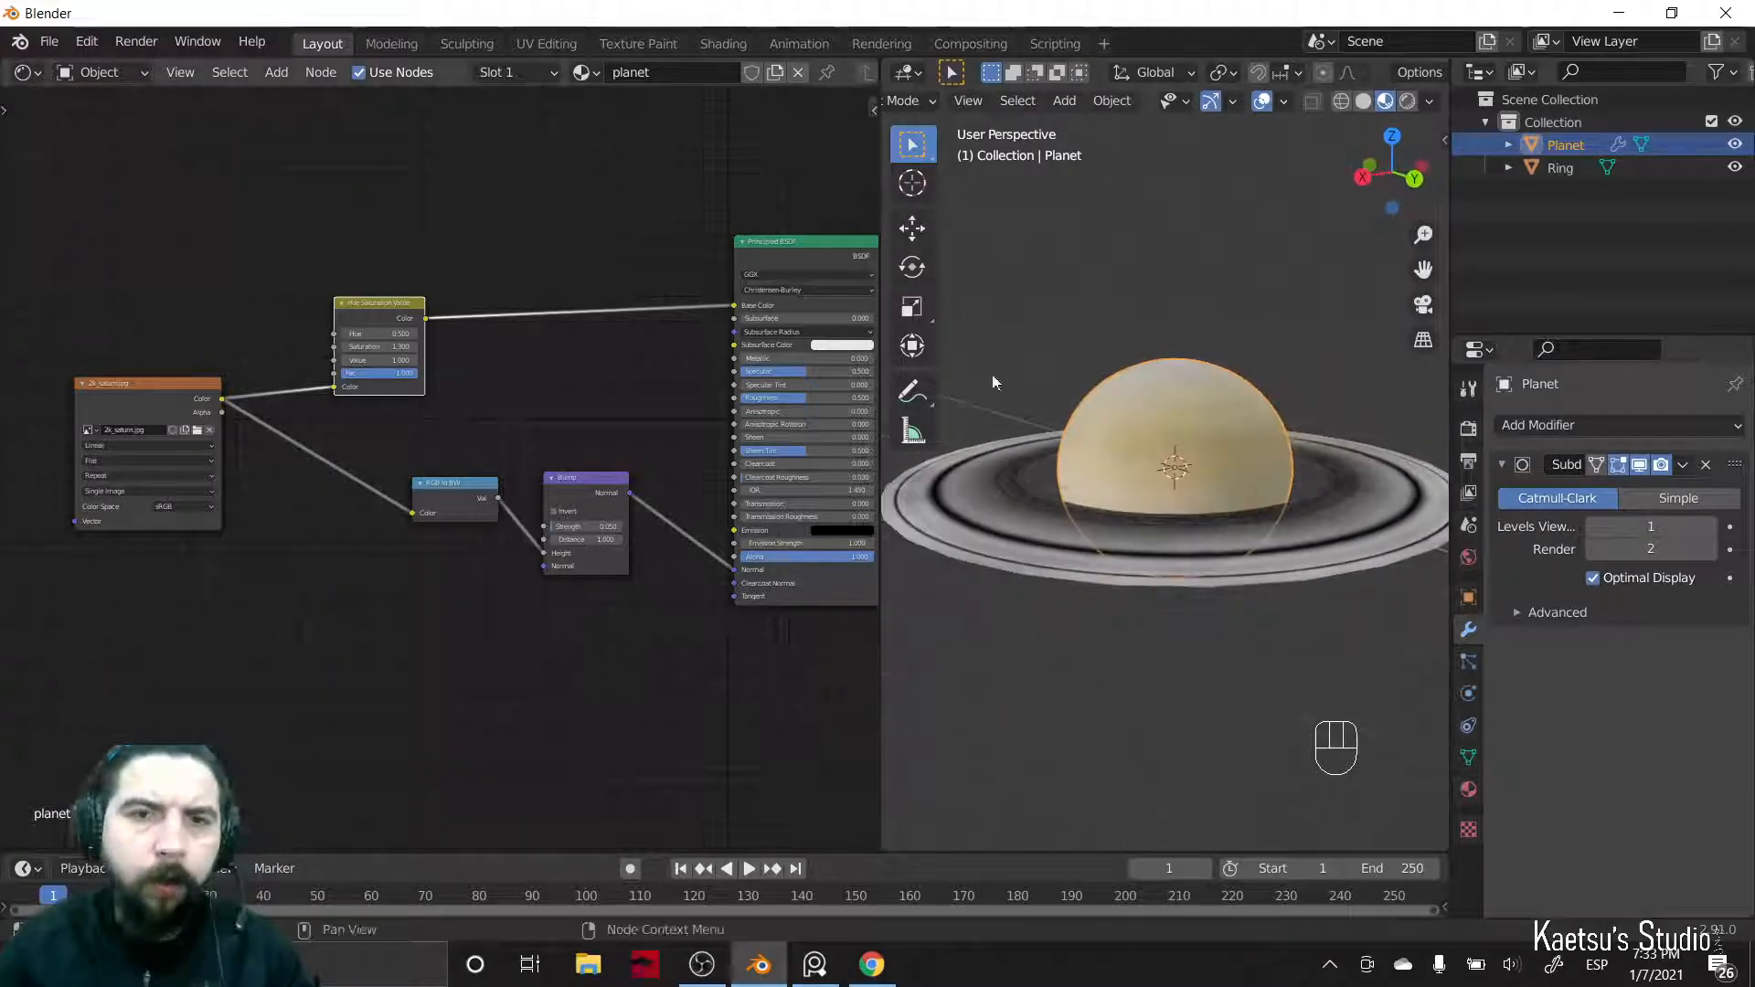
- In the Rings material, recolor the final ColorRamp's light stop with a tone sampled from the planet, and compare it with the reference photo
click(1058, 551)
middle_drag(761, 627, 156, 619)
middle_drag(698, 396, 314, 108)
middle_drag(584, 431, 394, 291)
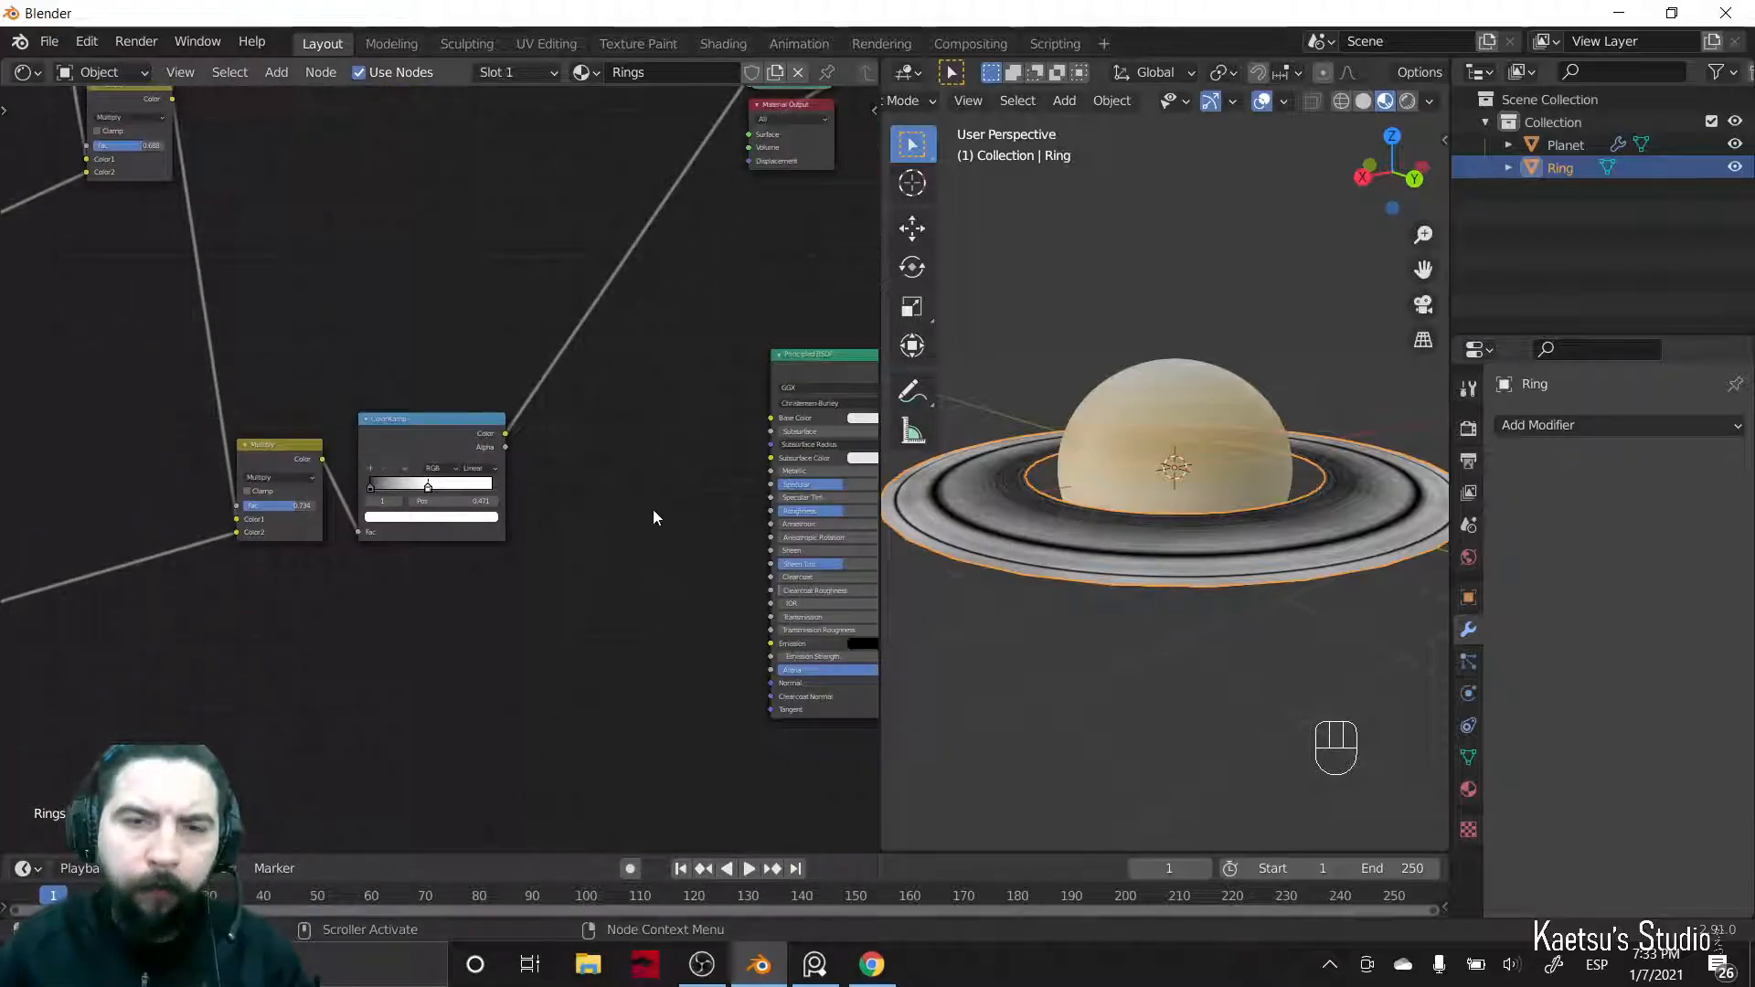
click(441, 518)
click(466, 463)
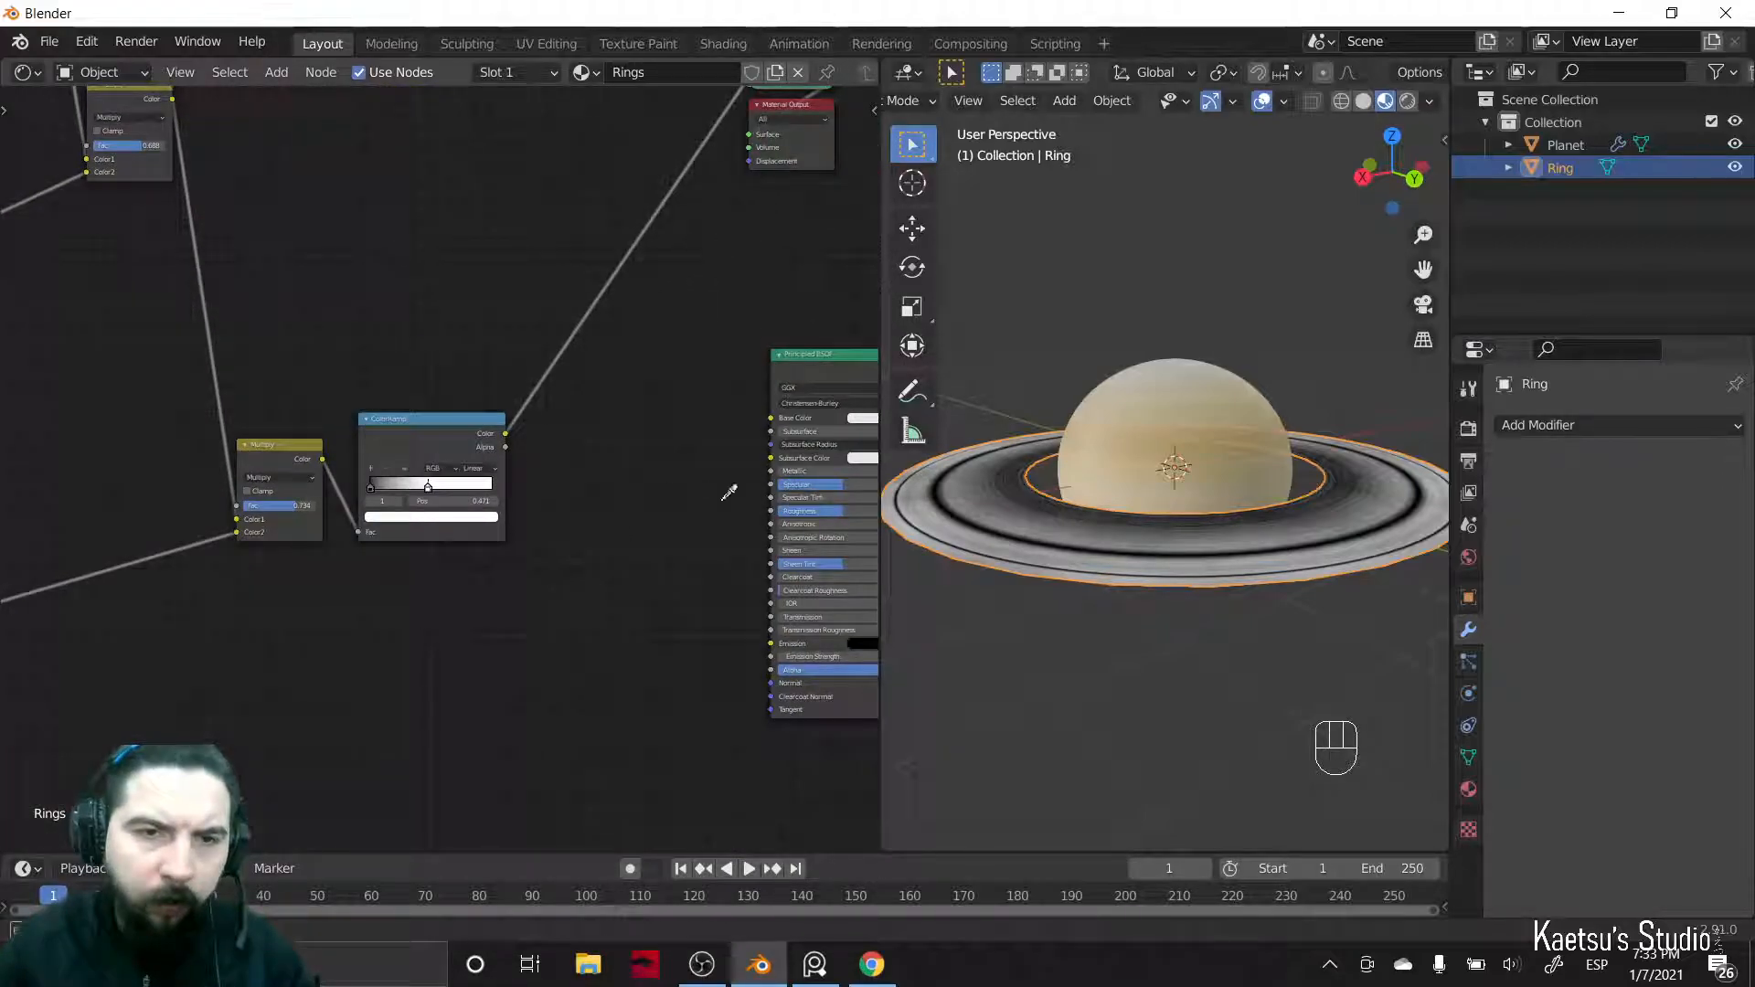
click(1136, 408)
scroll(598, 619, up, 2)
middle_drag(1337, 677, 1256, 721)
key(alt+Tab)
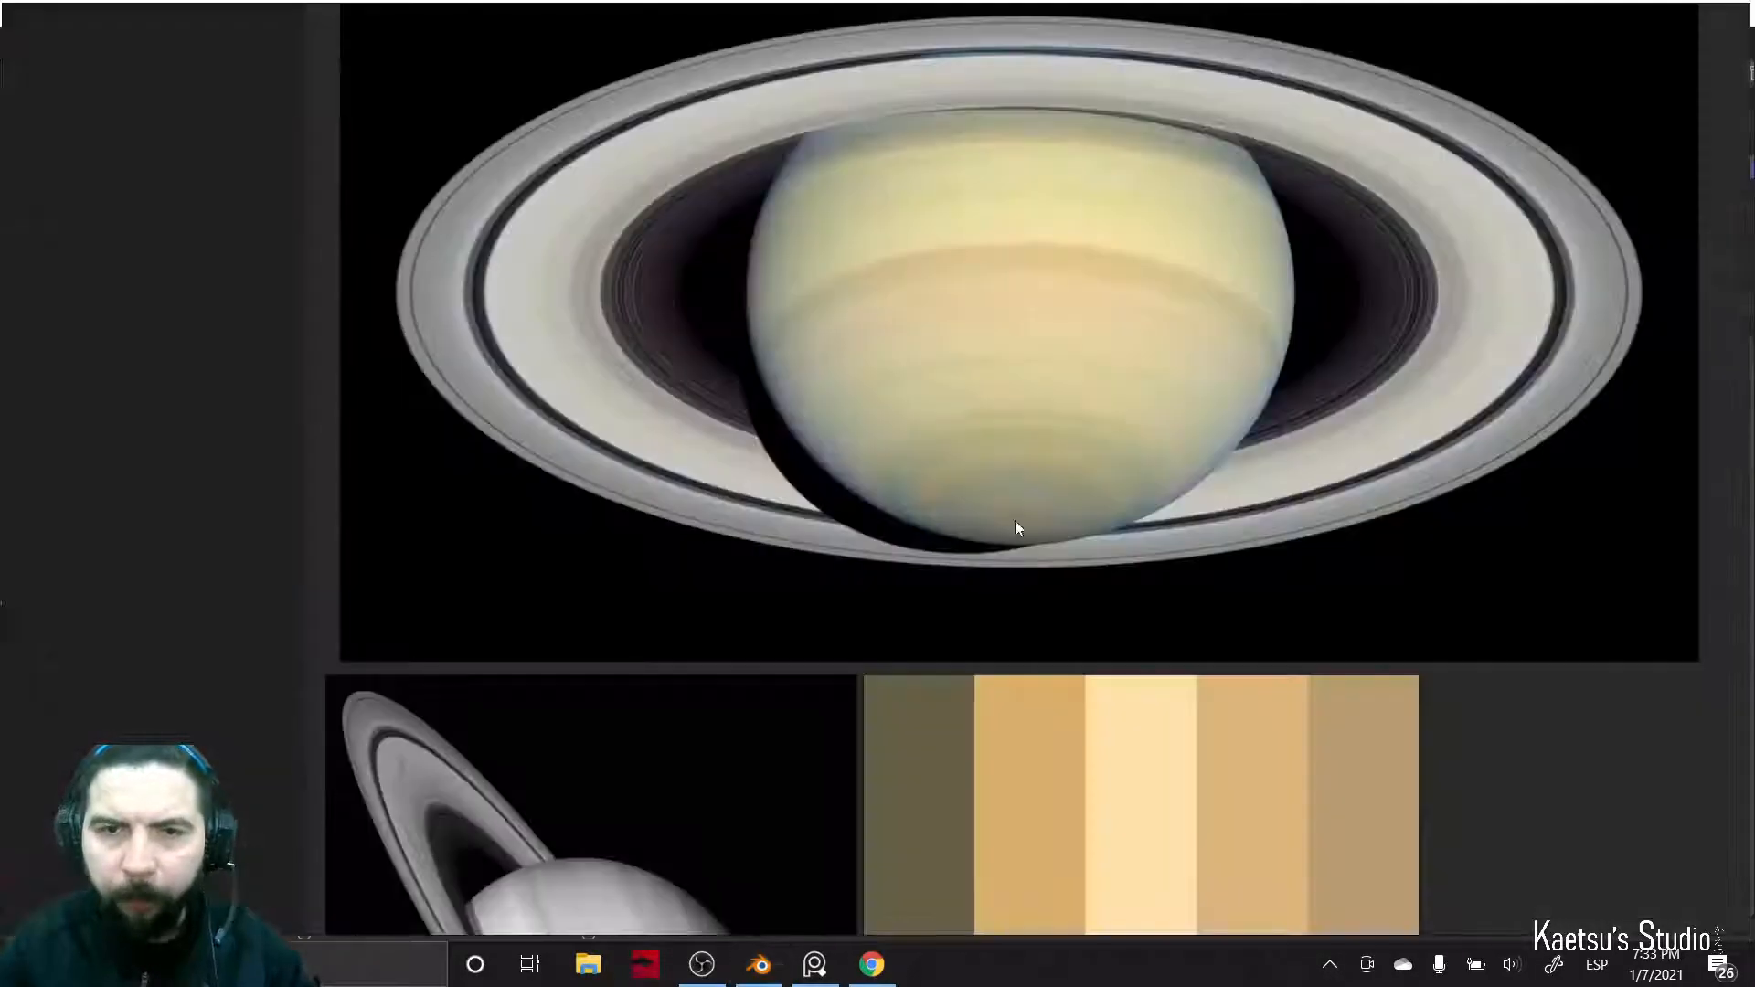
mouse_move(914, 519)
mouse_down()
mouse_move(683, 512)
mouse_move(941, 541)
mouse_move(891, 545)
mouse_up()
key(alt+Tab)
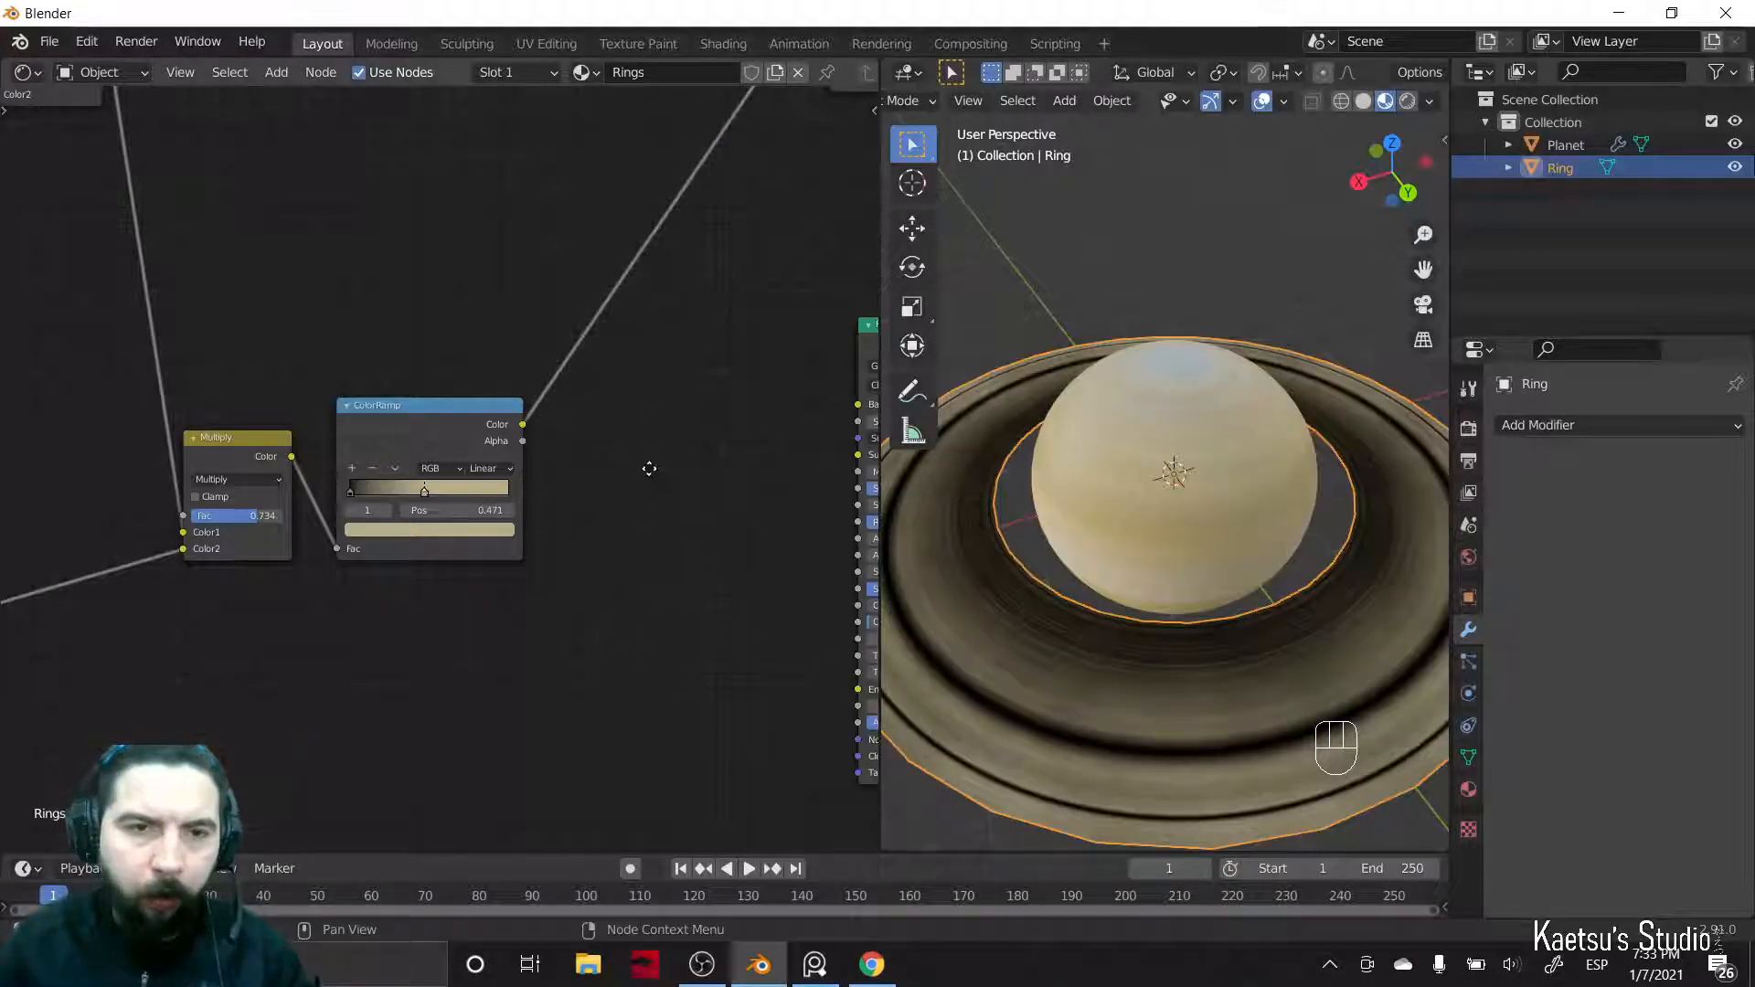
- Insert a Hue/Saturation node after the final ColorRamp in the Rings material and check the ring
middle_drag(649, 476, 598, 554)
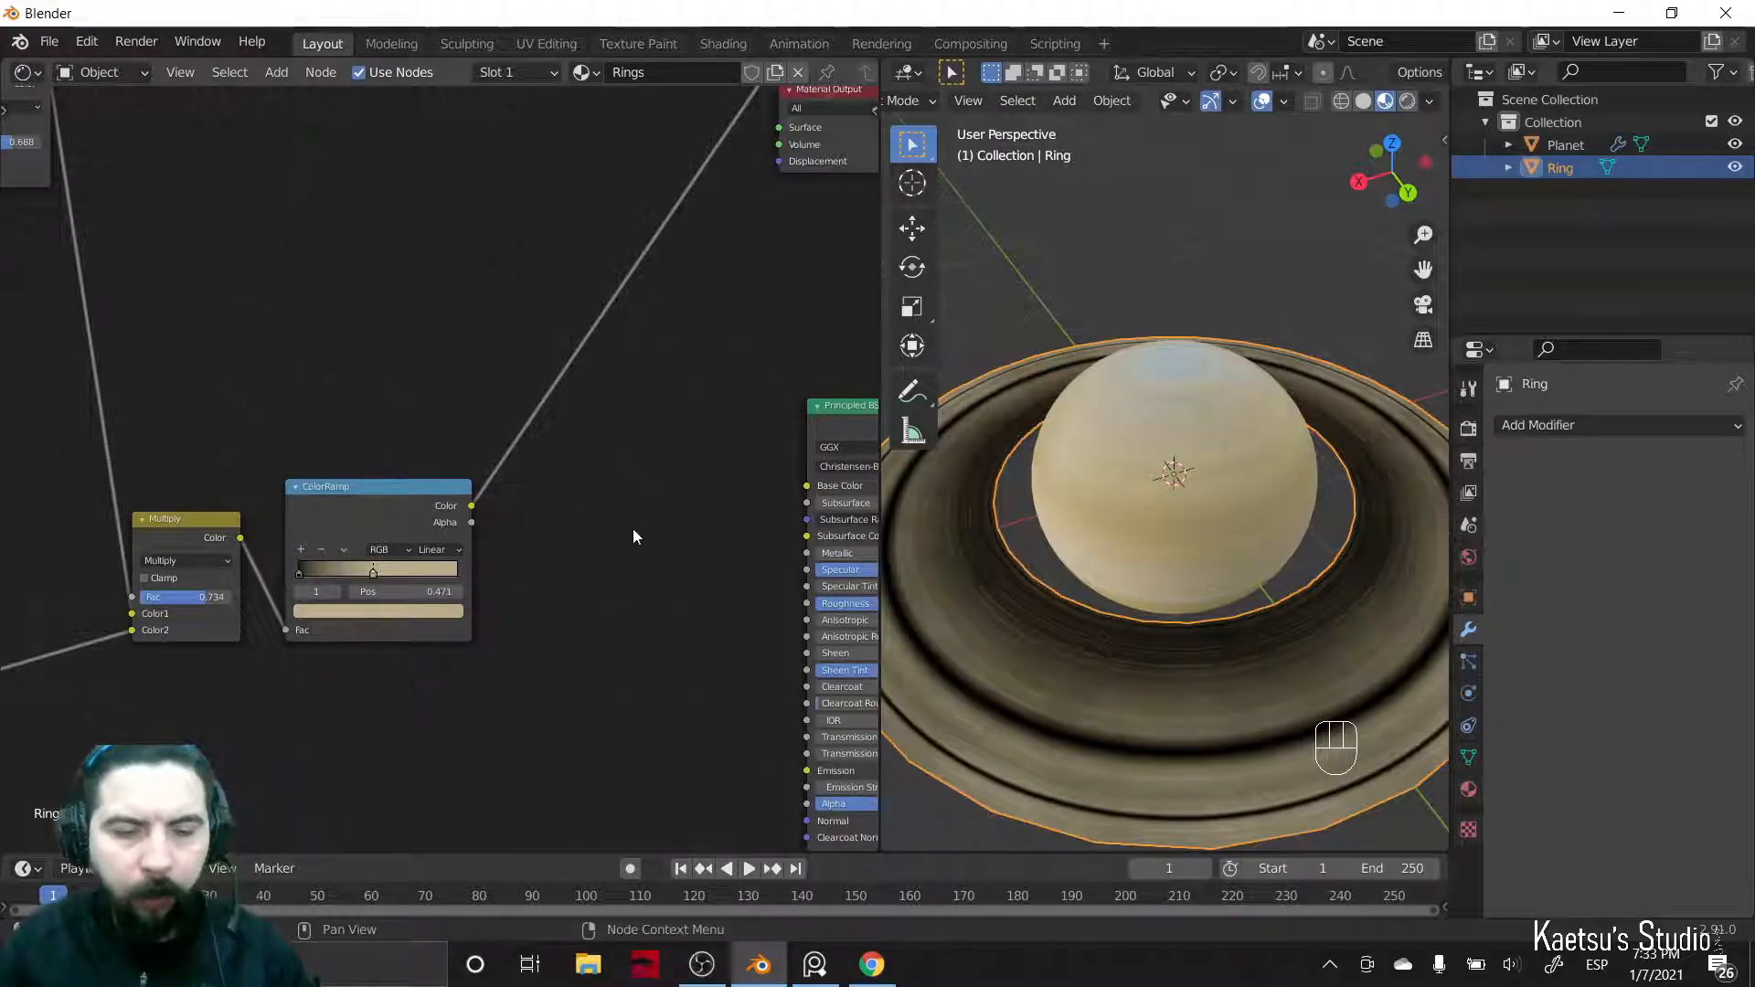
key(shift+a)
text(hue)
key(Return)
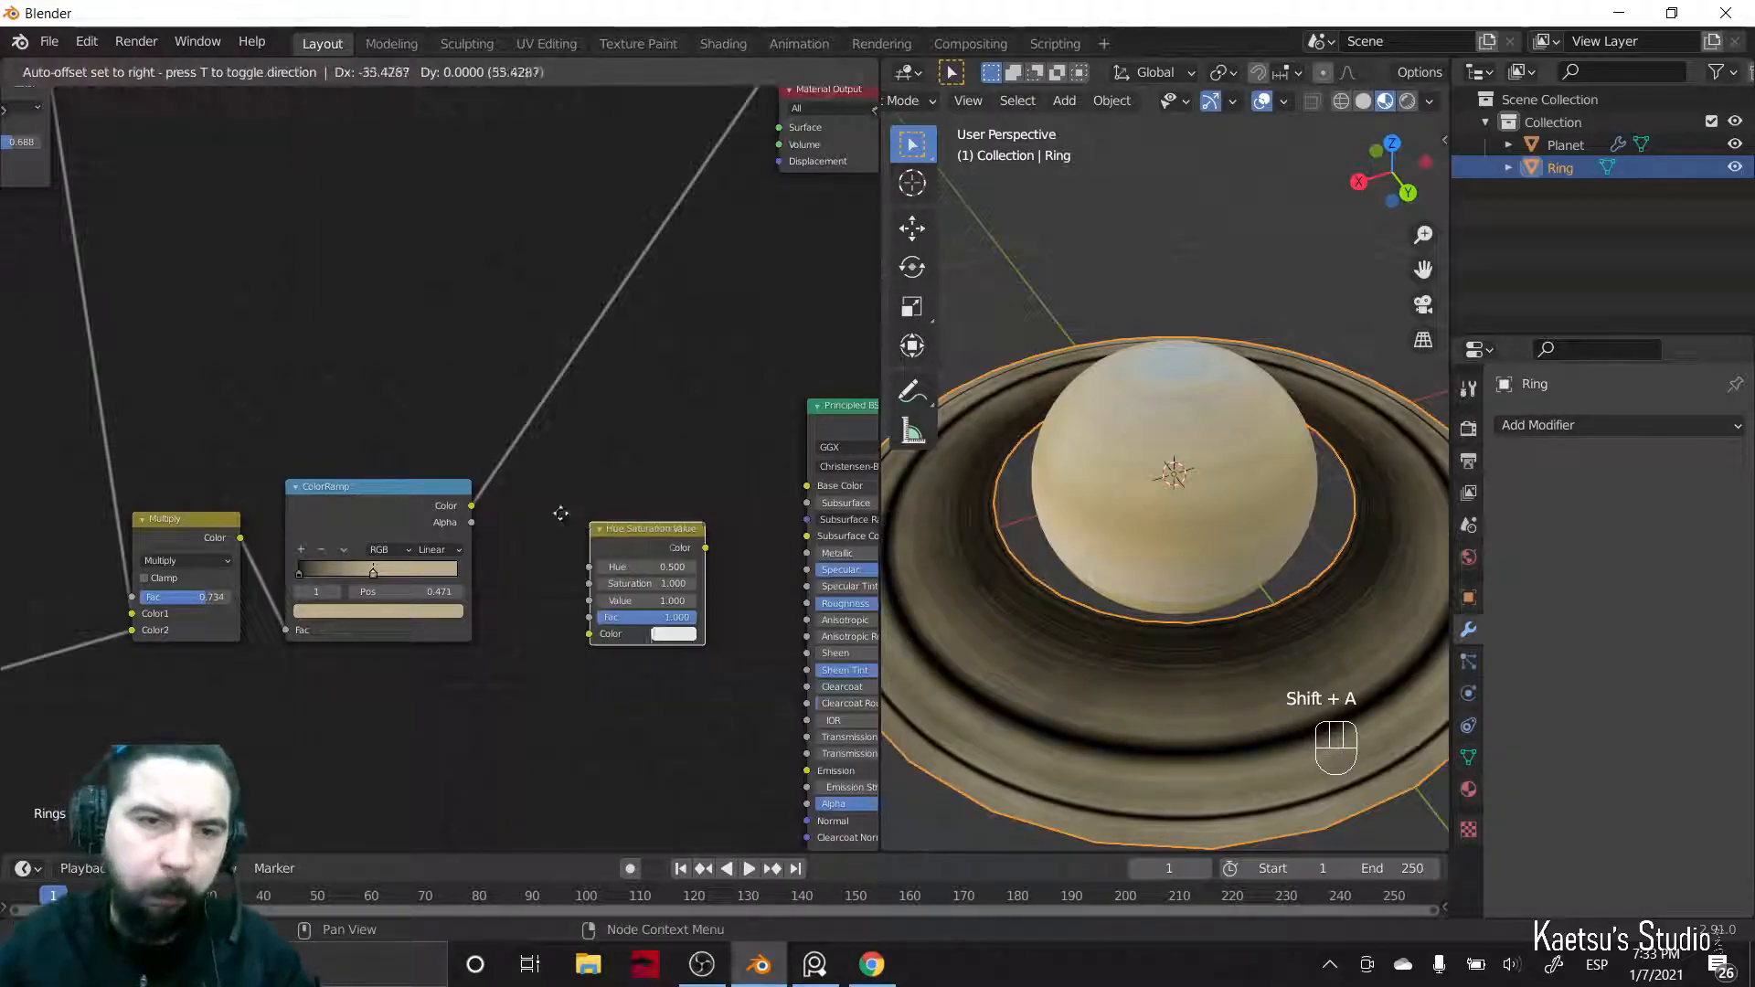
click(503, 432)
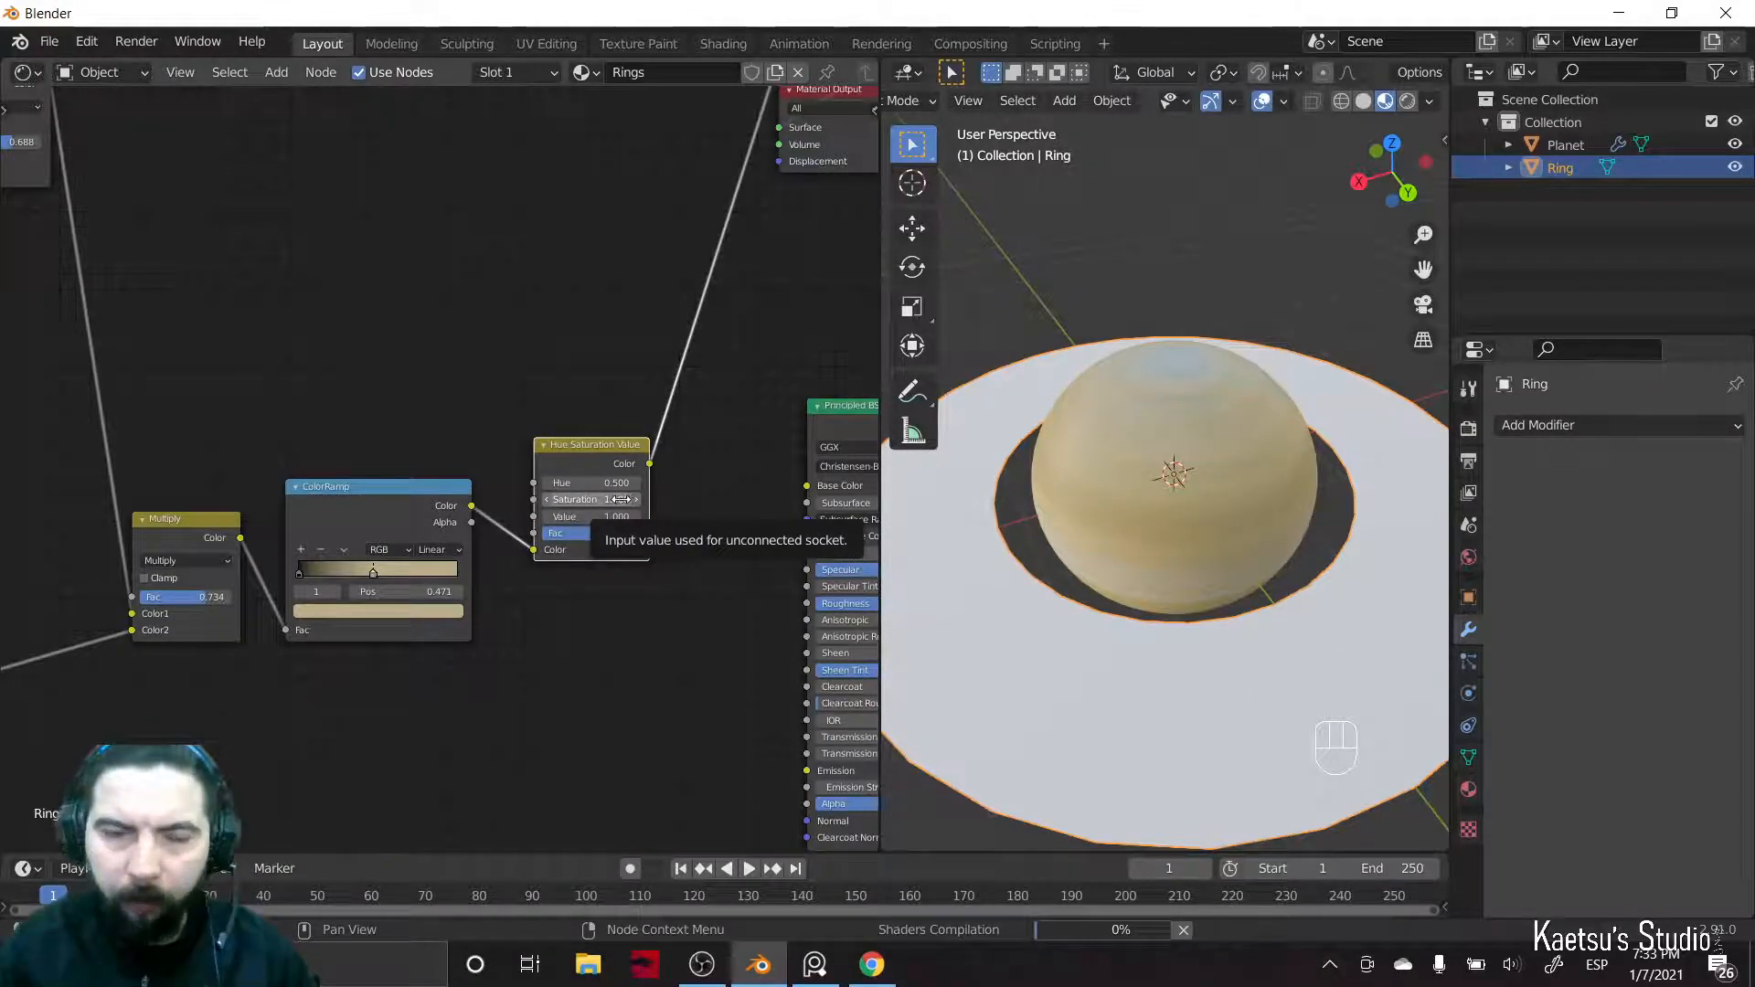
scroll(1298, 656, down, 2)
middle_drag(1295, 649, 1159, 595)
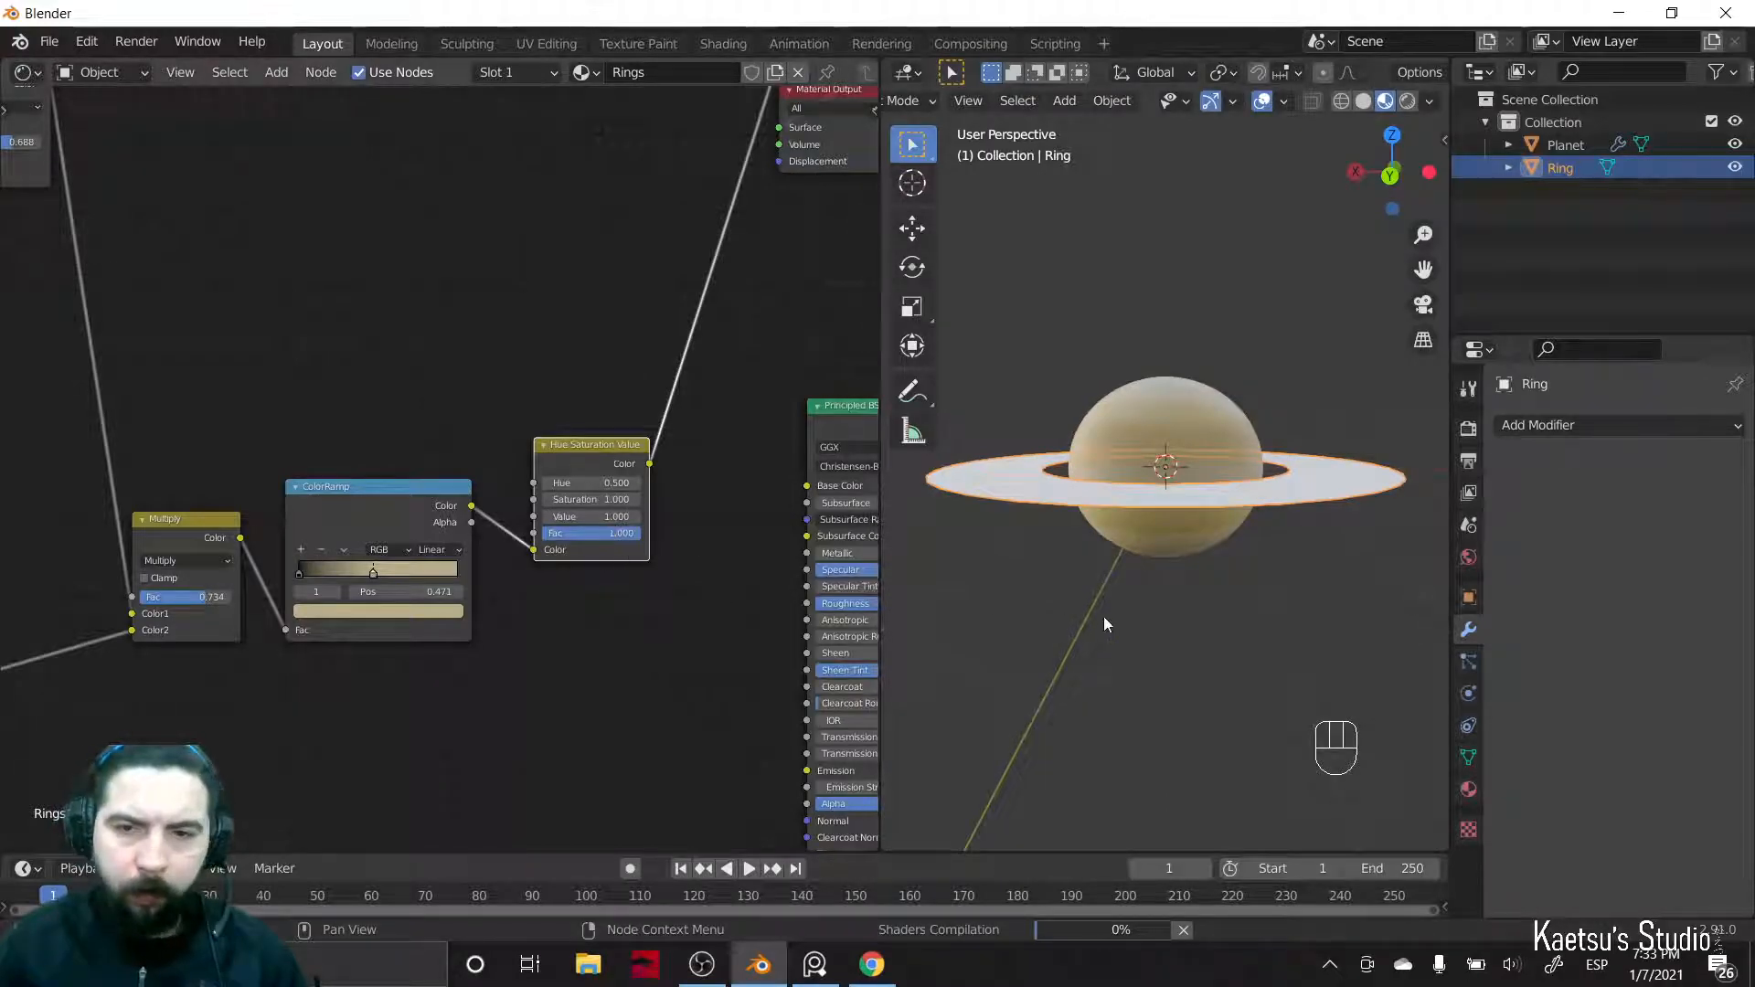
middle_drag(1138, 535, 1132, 578)
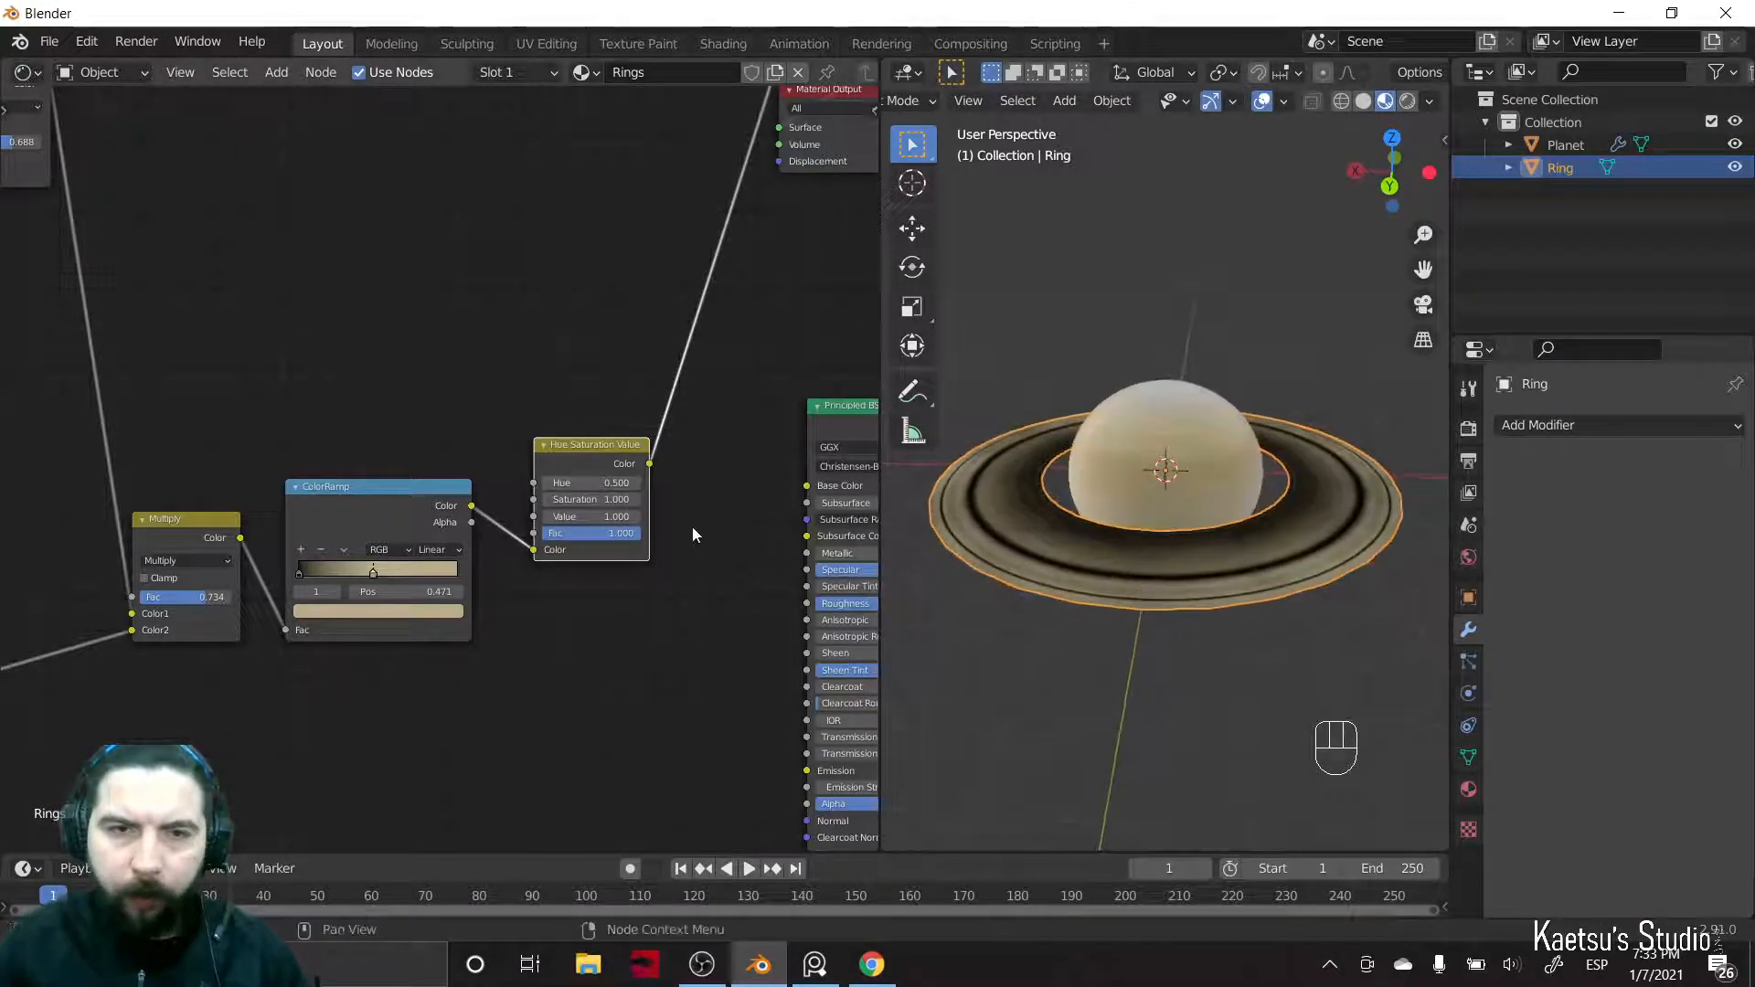
- Lower the Saturation of the ring's Hue Saturation Value node to 0.52, checking against the reference photos
scroll(694, 526, up, 4)
middle_drag(401, 321, 234, 231)
shift+drag(526, 419, 484, 419)
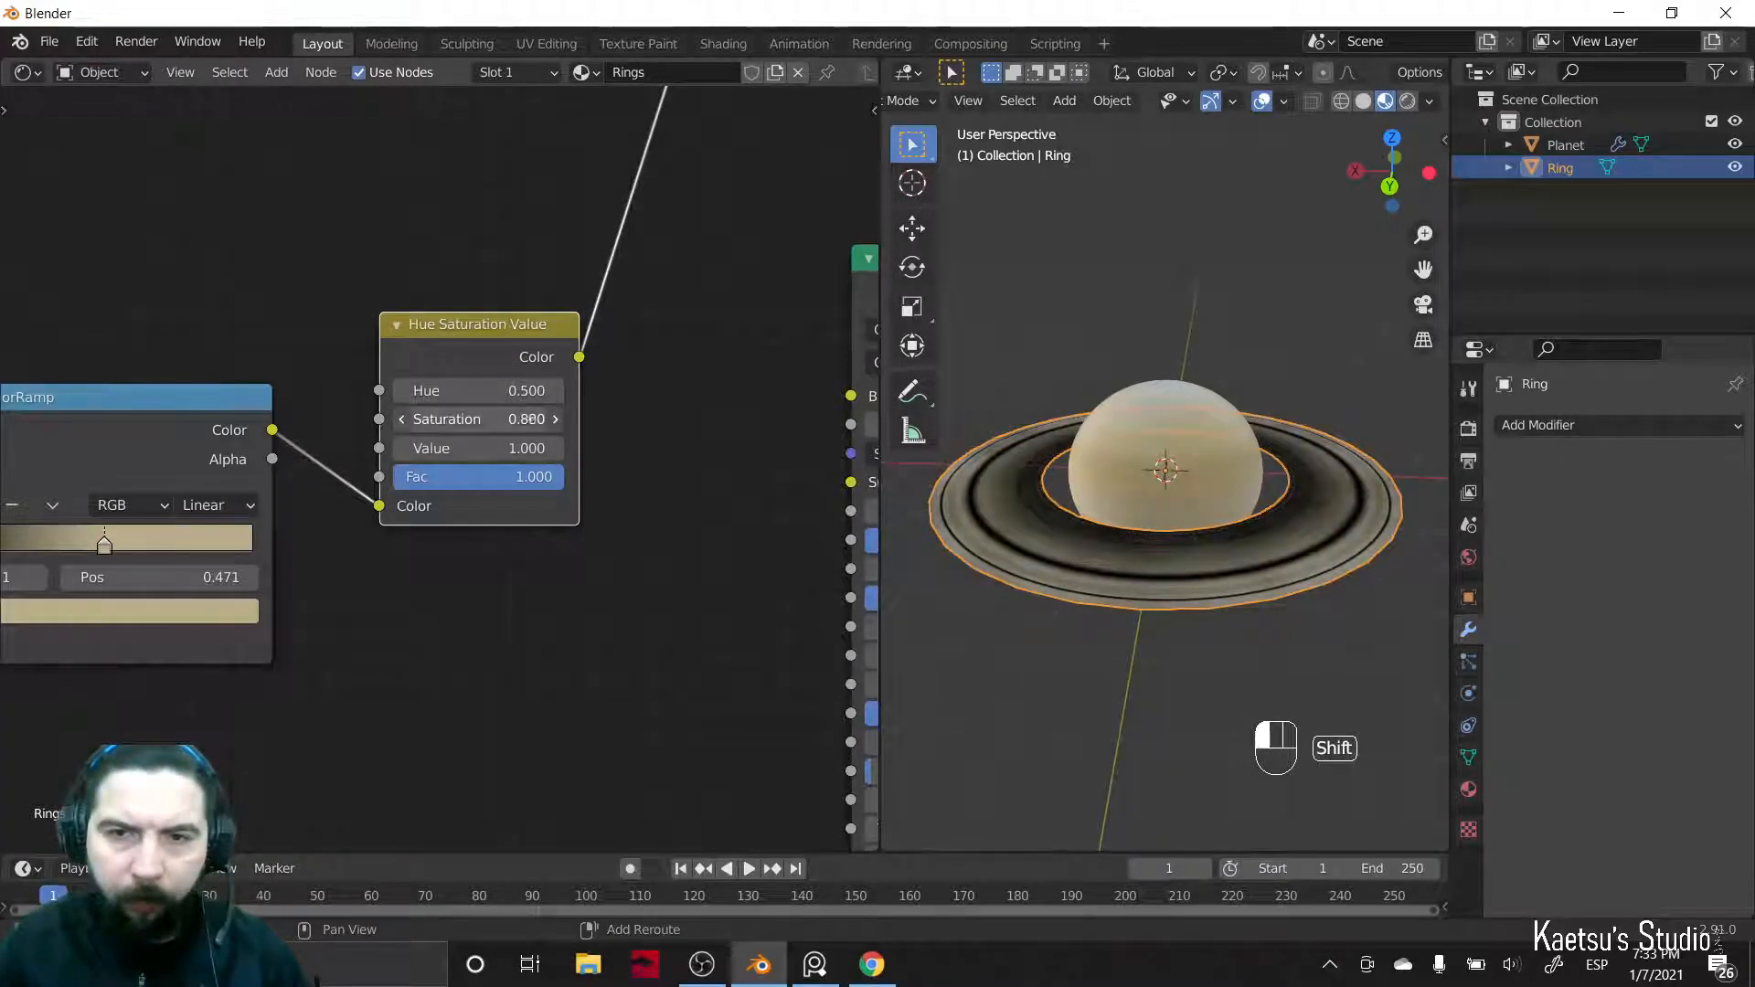
shift+drag(532, 419, 540, 418)
middle_drag(1289, 810, 1252, 827)
scroll(1253, 827, up, 1)
scroll(1148, 668, up, 1)
scroll(1148, 668, down, 1)
key(alt+Tab)
key(alt+Tab)
scroll(1116, 663, up, 1)
scroll(1025, 612, down, 1)
- Move the final ColorRamp's light stop to position 0.163 to brighten the rings
scroll(625, 485, down, 4)
middle_drag(280, 598, 381, 556)
scroll(374, 539, up, 3)
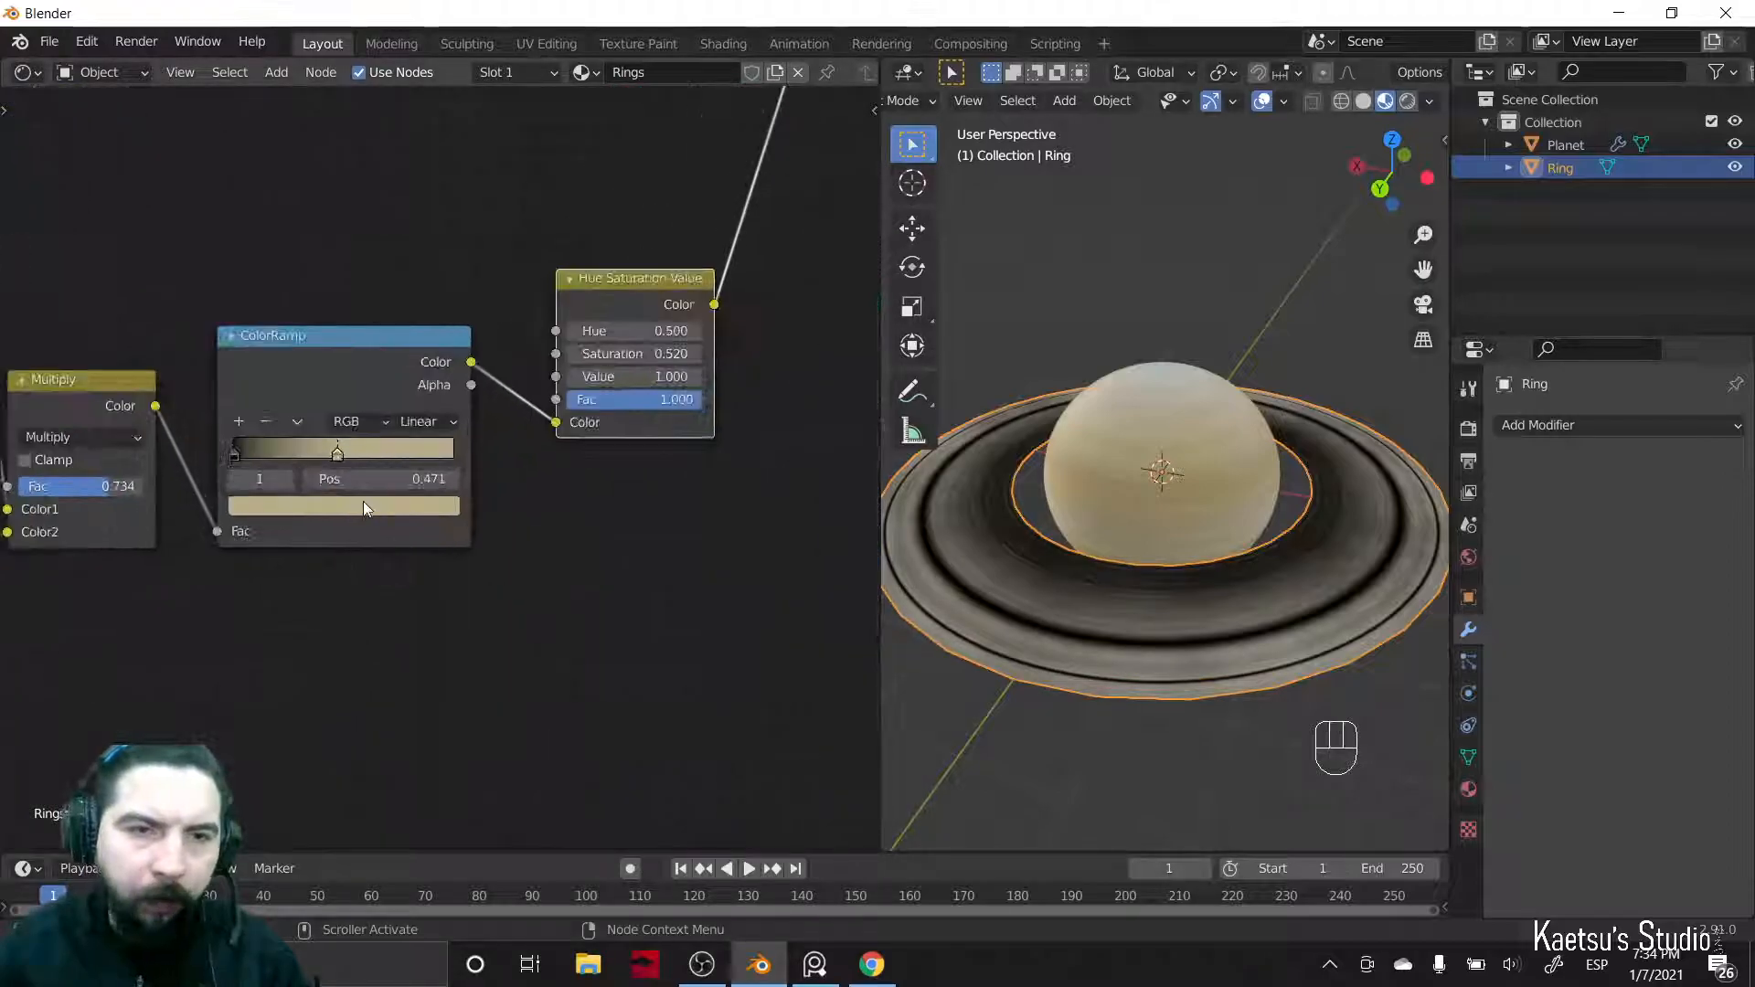
drag(318, 462, 241, 470)
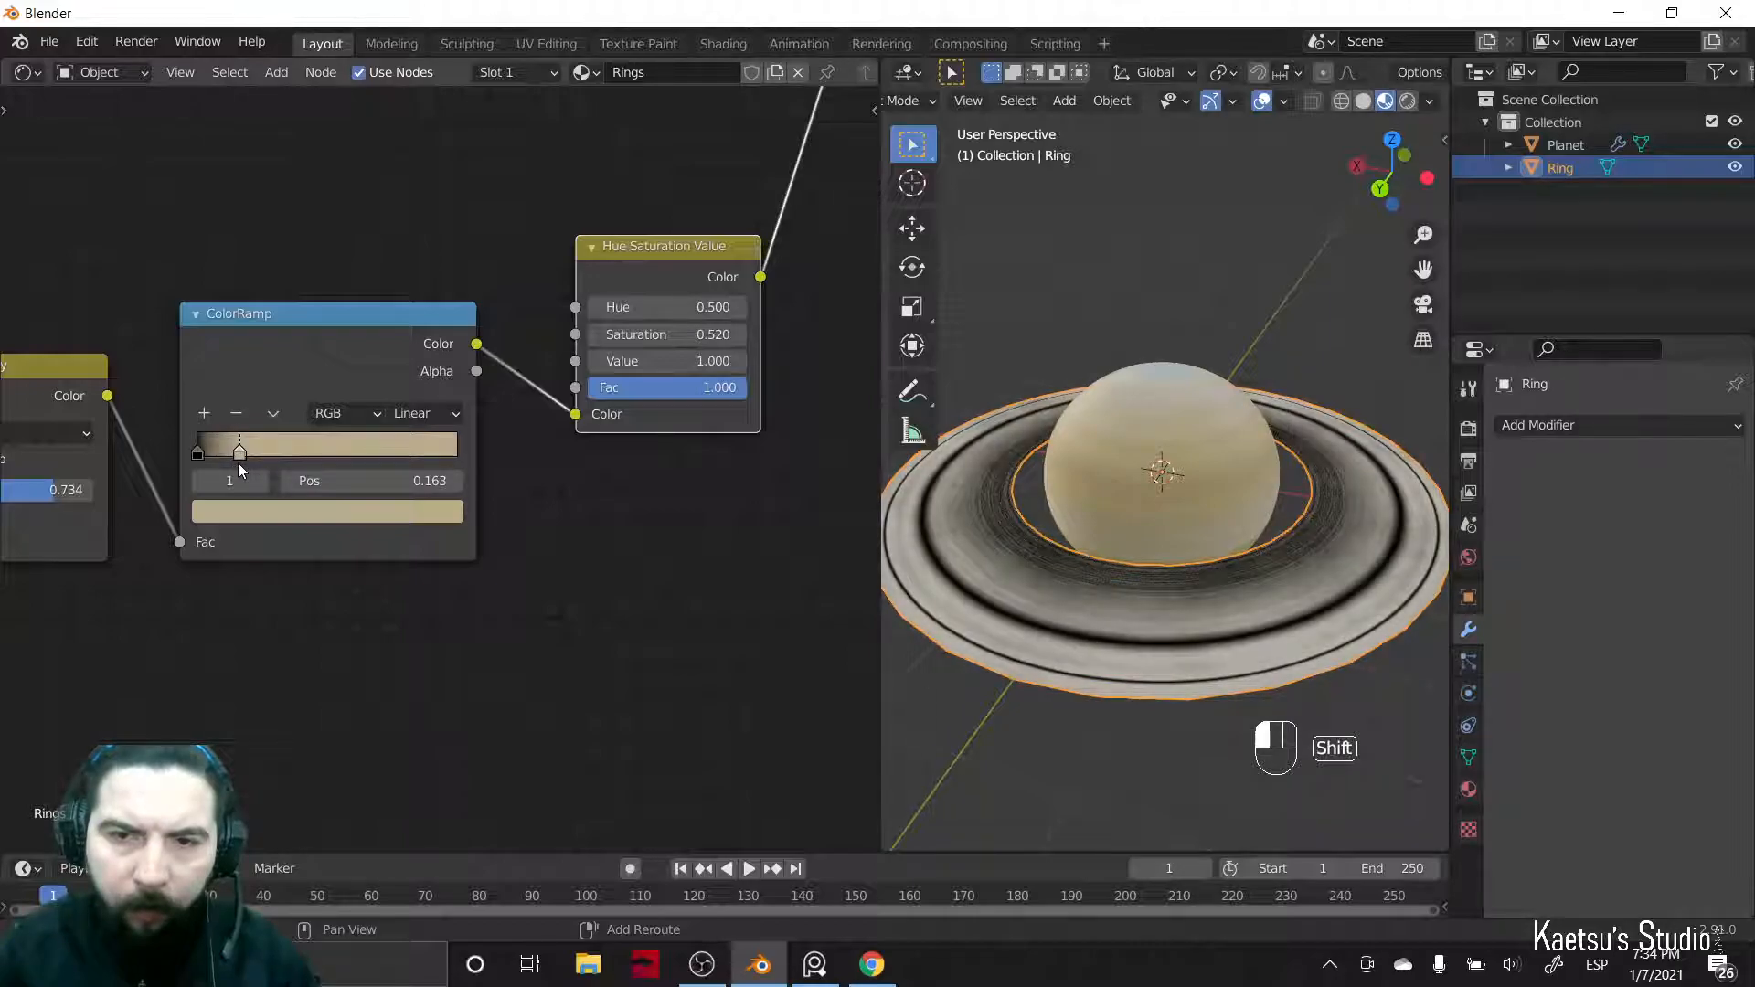
middle_drag(1067, 644, 1118, 629)
scroll(1140, 651, down, 3)
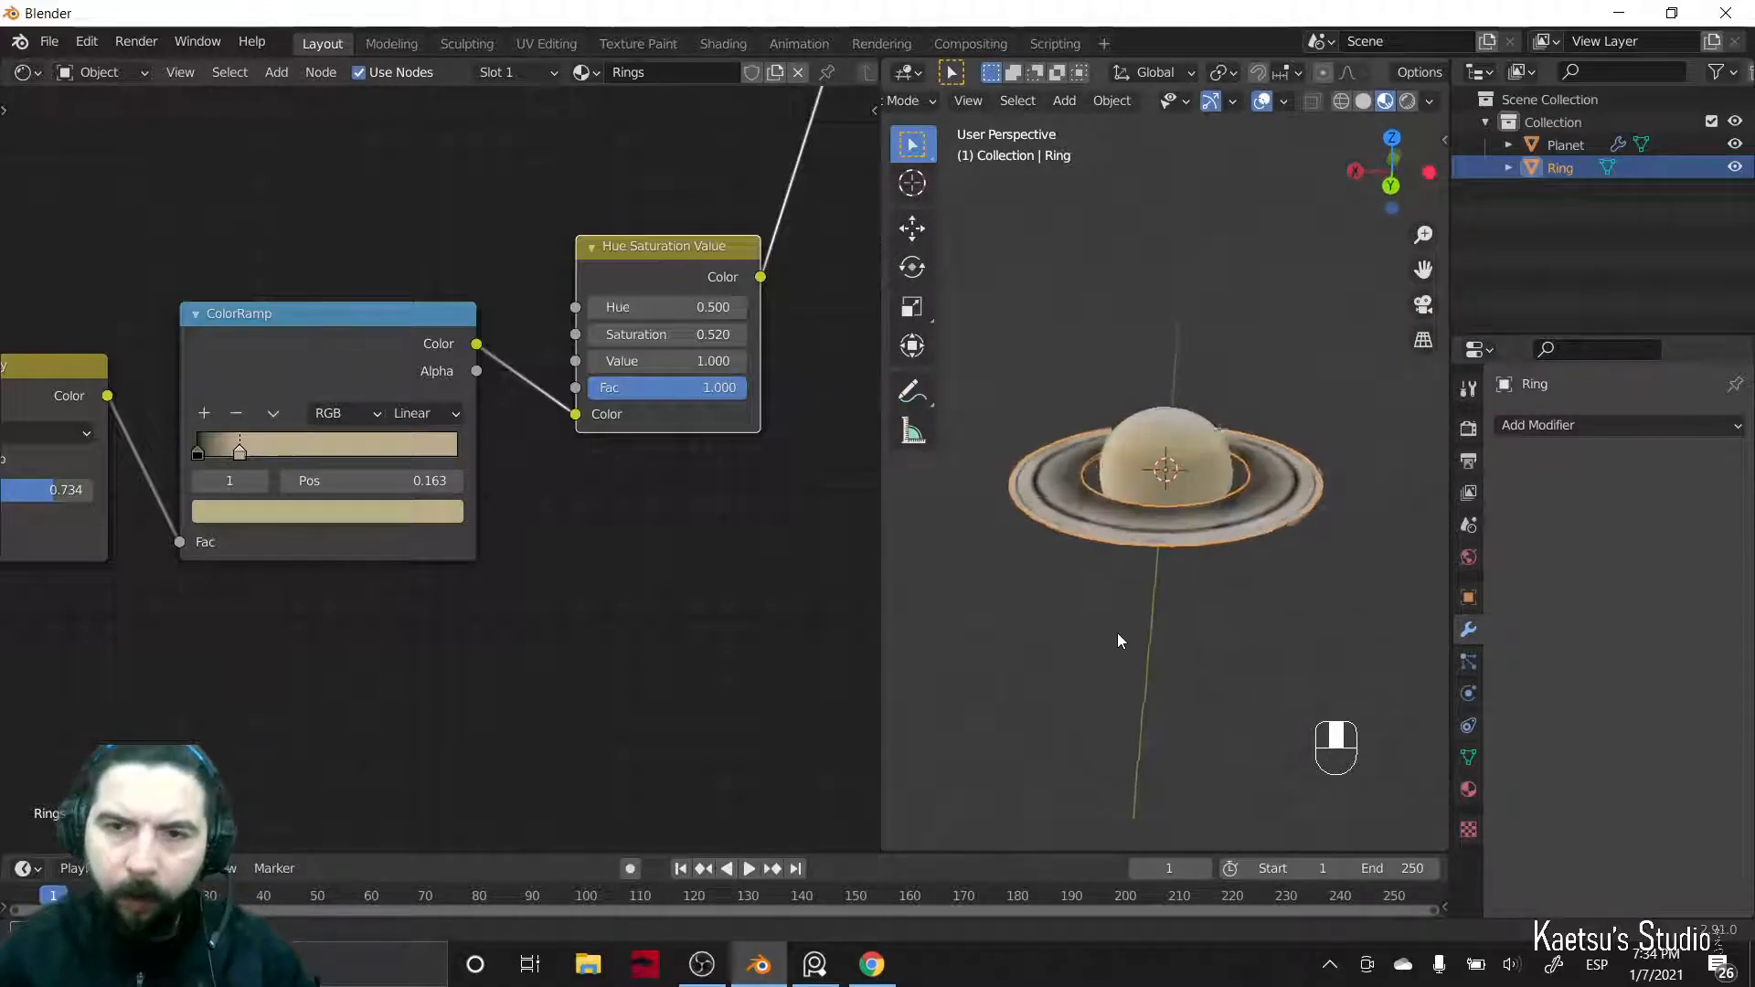
- Connect the ring's Hue Saturation Value color to the Principled BSDF's Base Color, output the BSDF to Surface, and place the Material Output beside it
scroll(764, 647, down, 8)
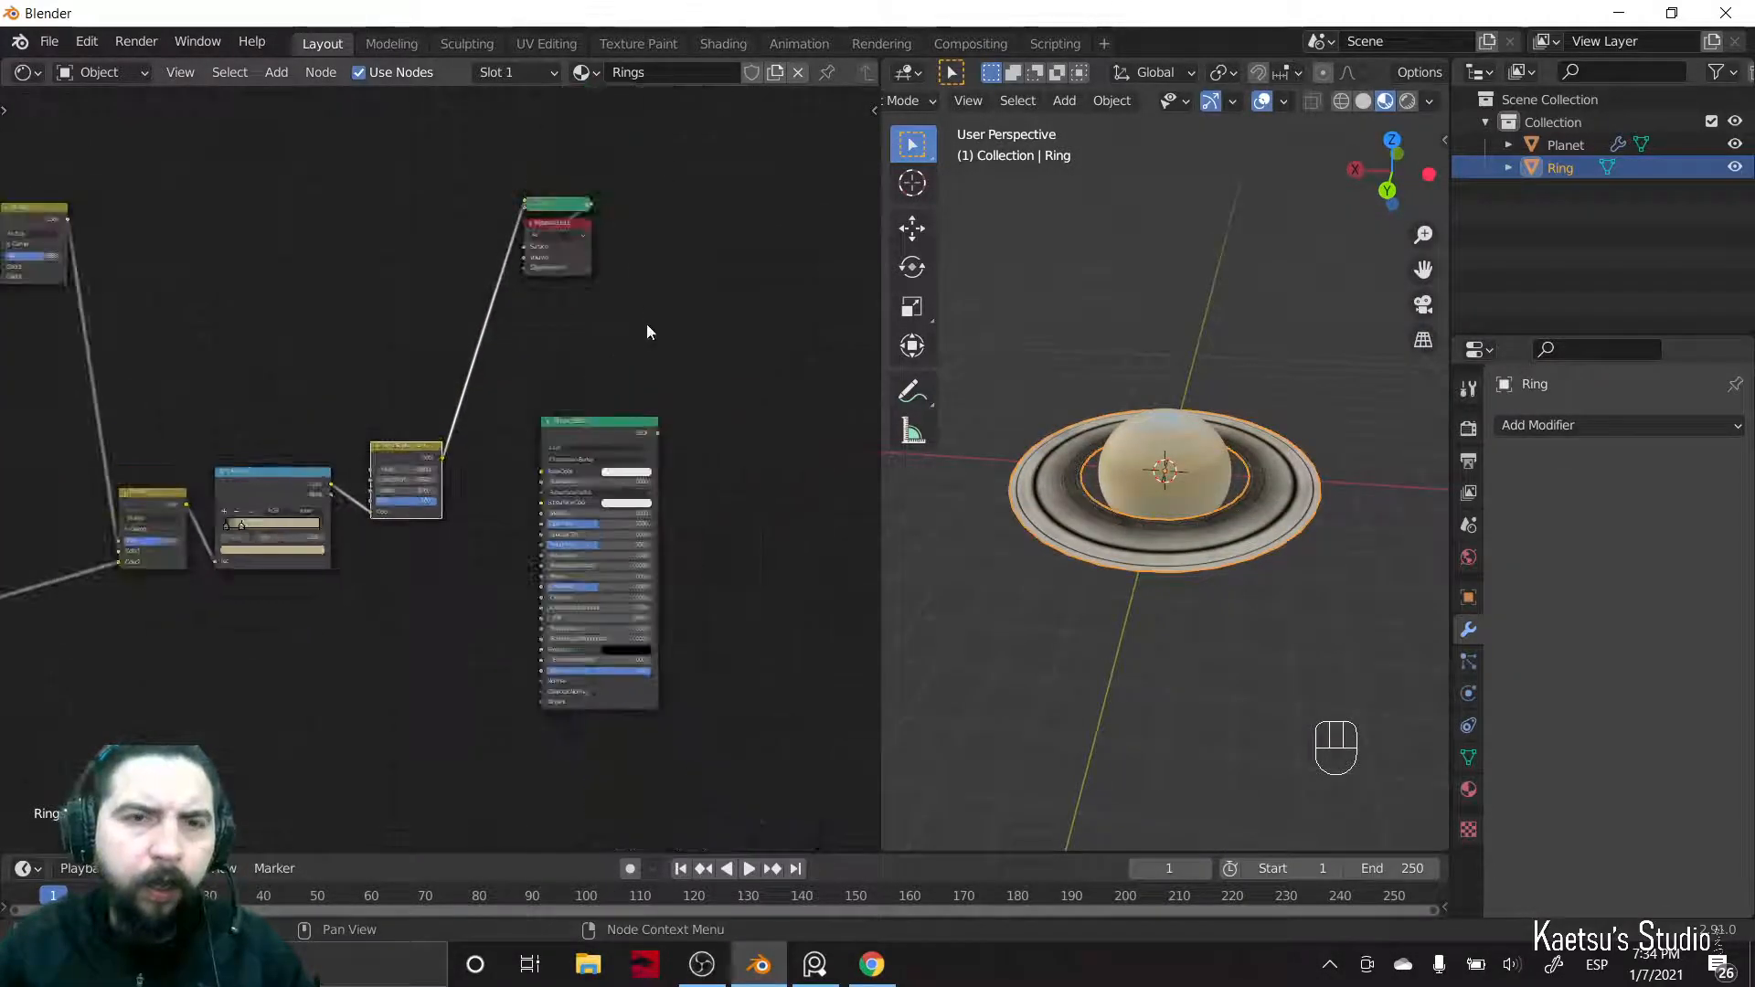
drag(459, 242, 565, 201)
drag(401, 489, 500, 502)
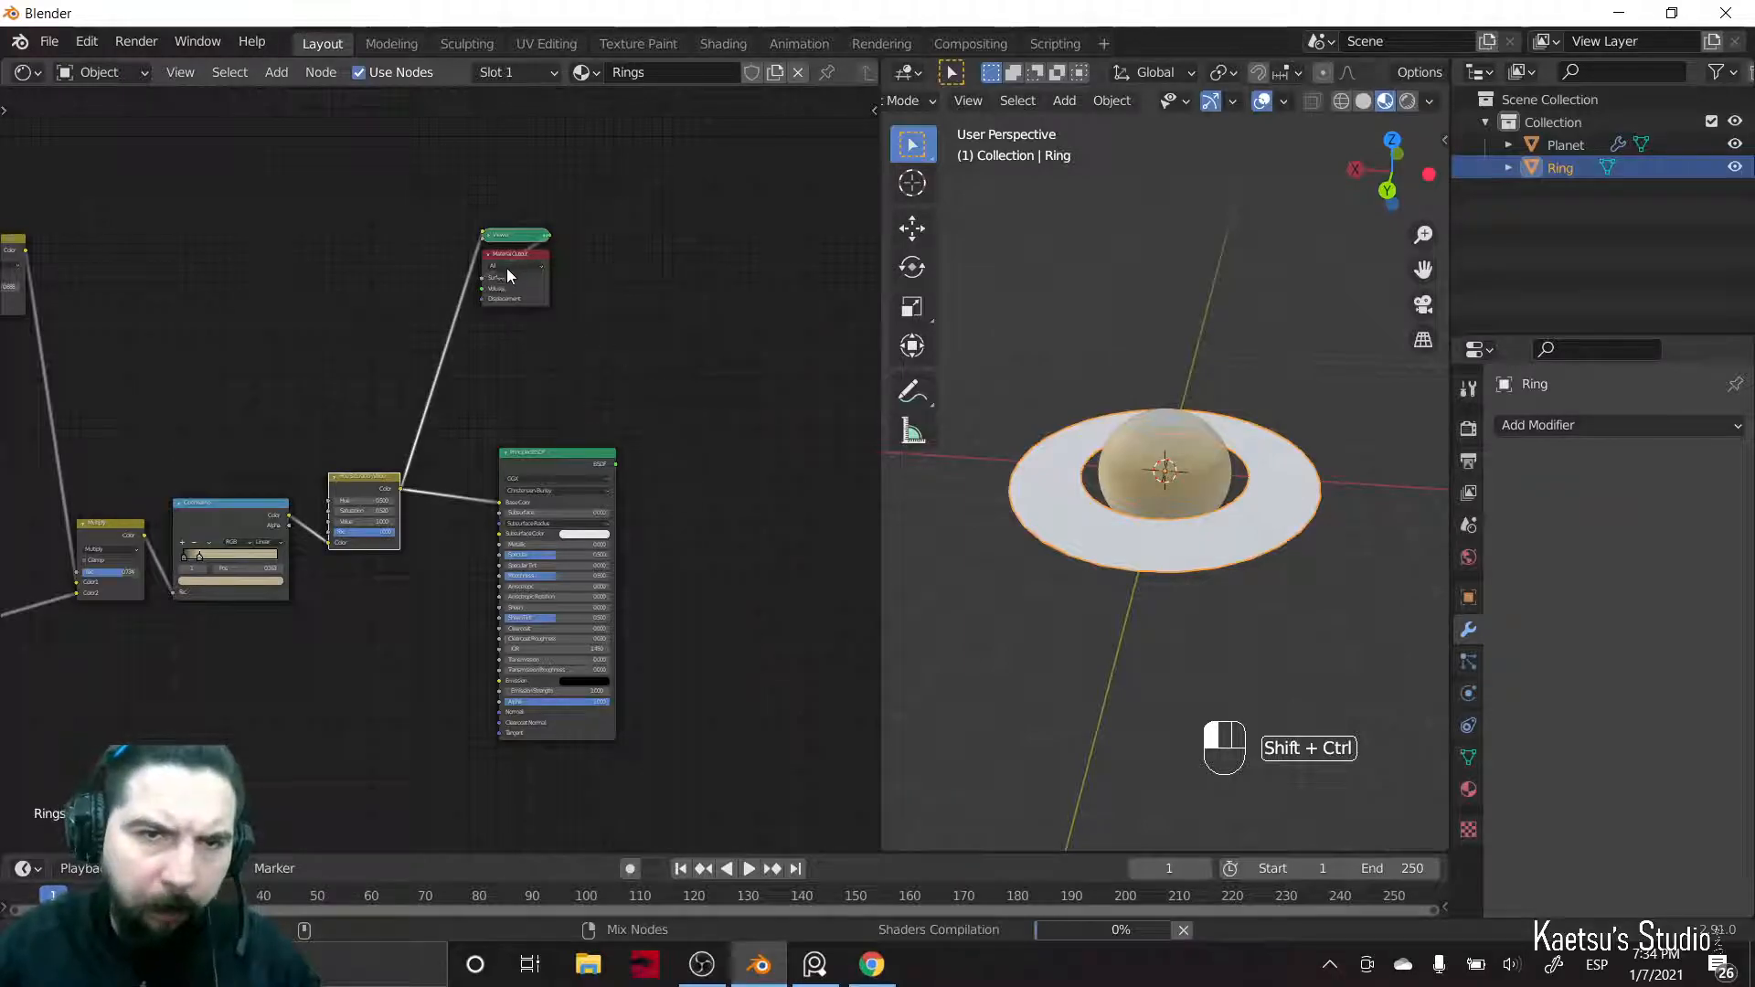
ctrl+shift+click(651, 517)
scroll(638, 518, up, 1)
drag(533, 222, 743, 472)
- Examine the ring's Principled BSDF shading around the planet from several angles and distances
middle_drag(1005, 585, 1056, 524)
mouse_move(1201, 681)
middle_down()
mouse_move(1207, 615)
mouse_move(1199, 650)
middle_up()
scroll(1188, 649, up, 2)
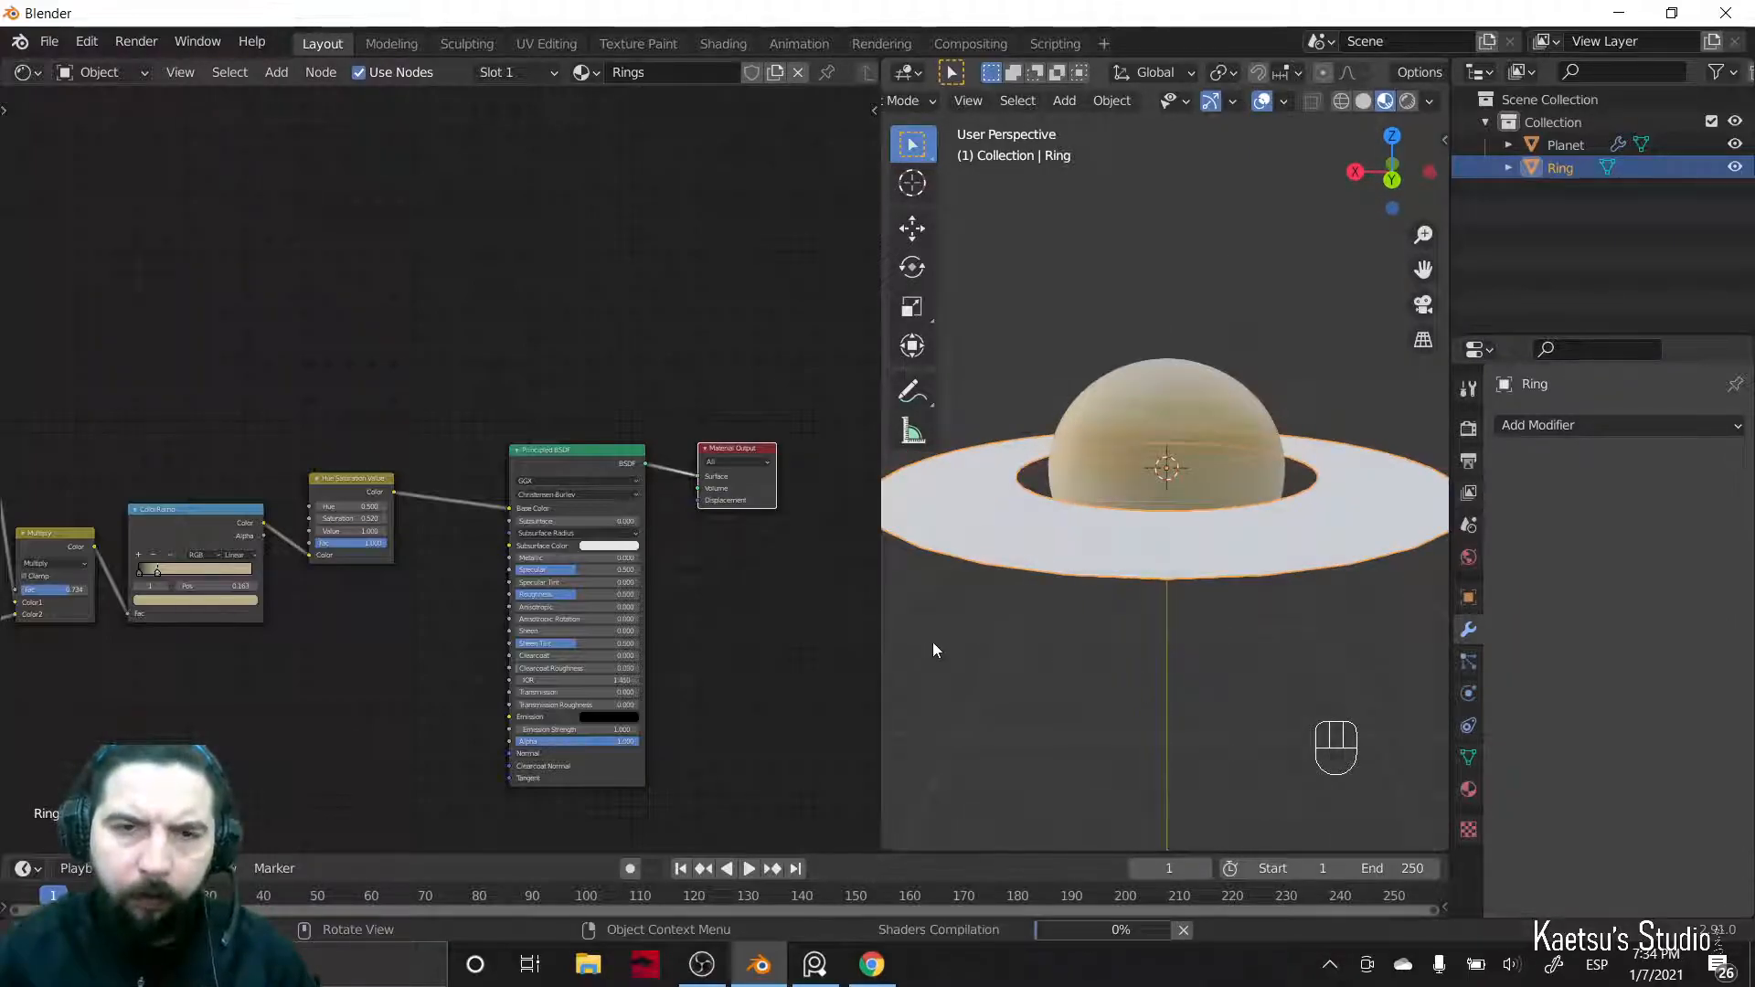
scroll(509, 639, up, 3)
middle_drag(458, 548, 391, 454)
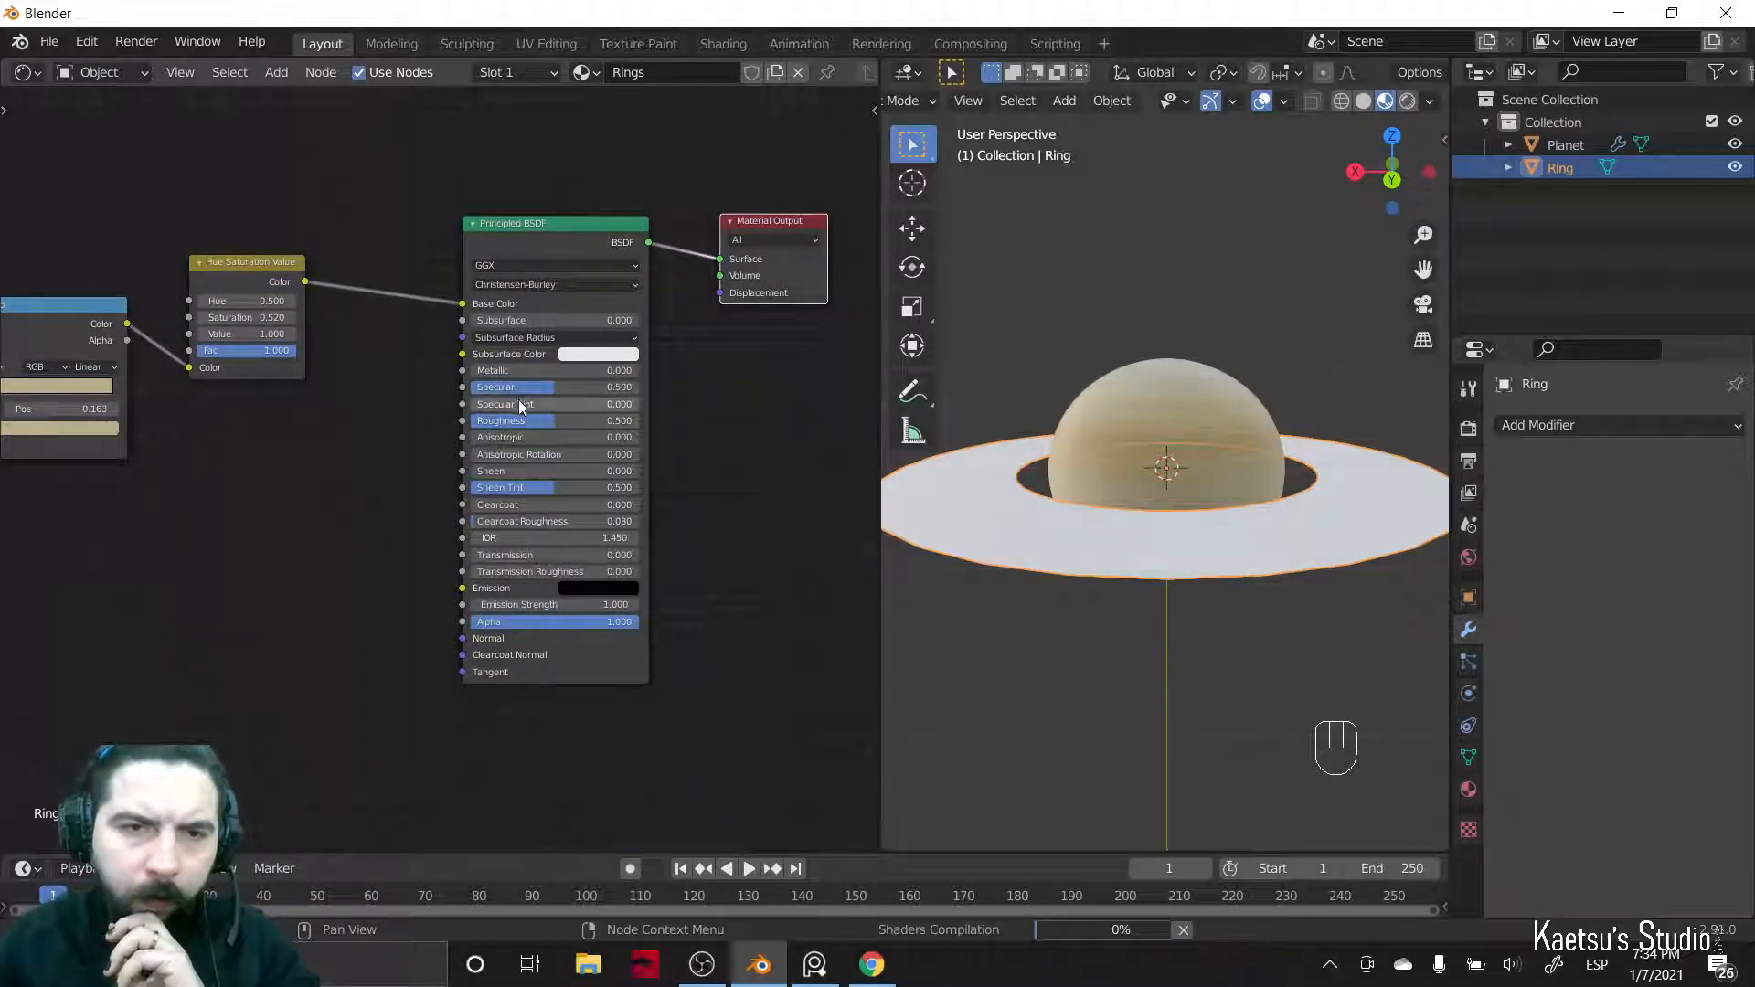
middle_drag(966, 547, 1093, 711)
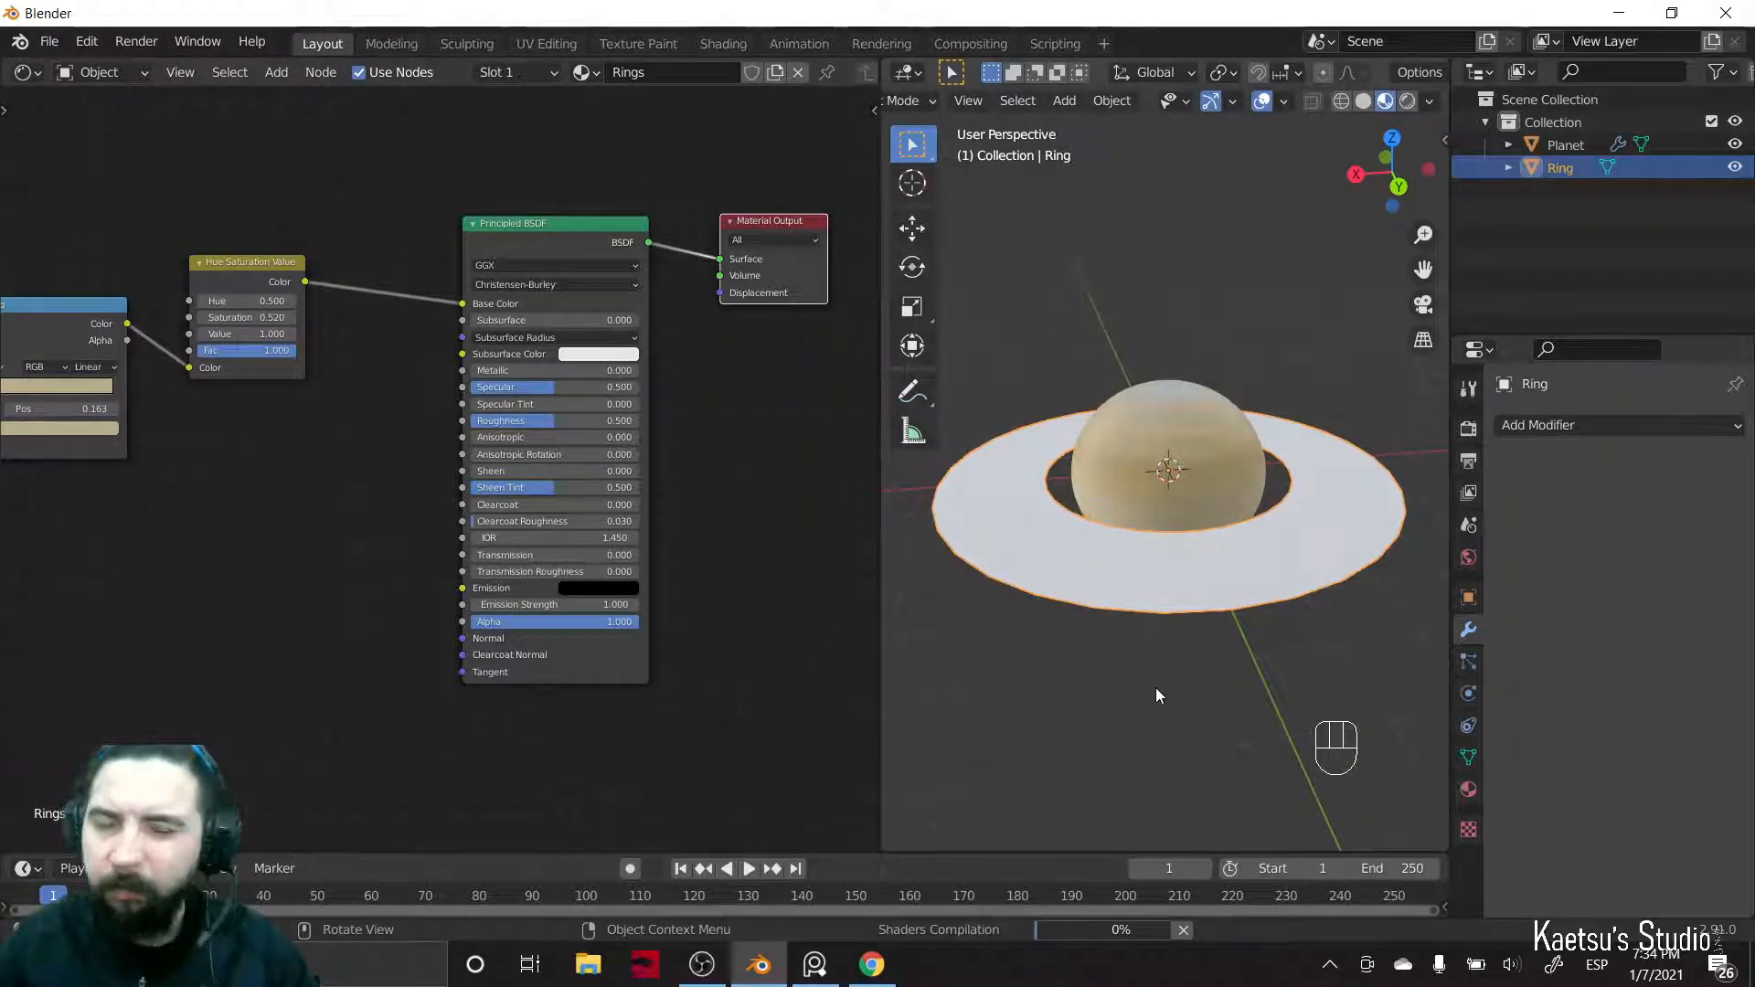
scroll(1110, 693, down, 2)
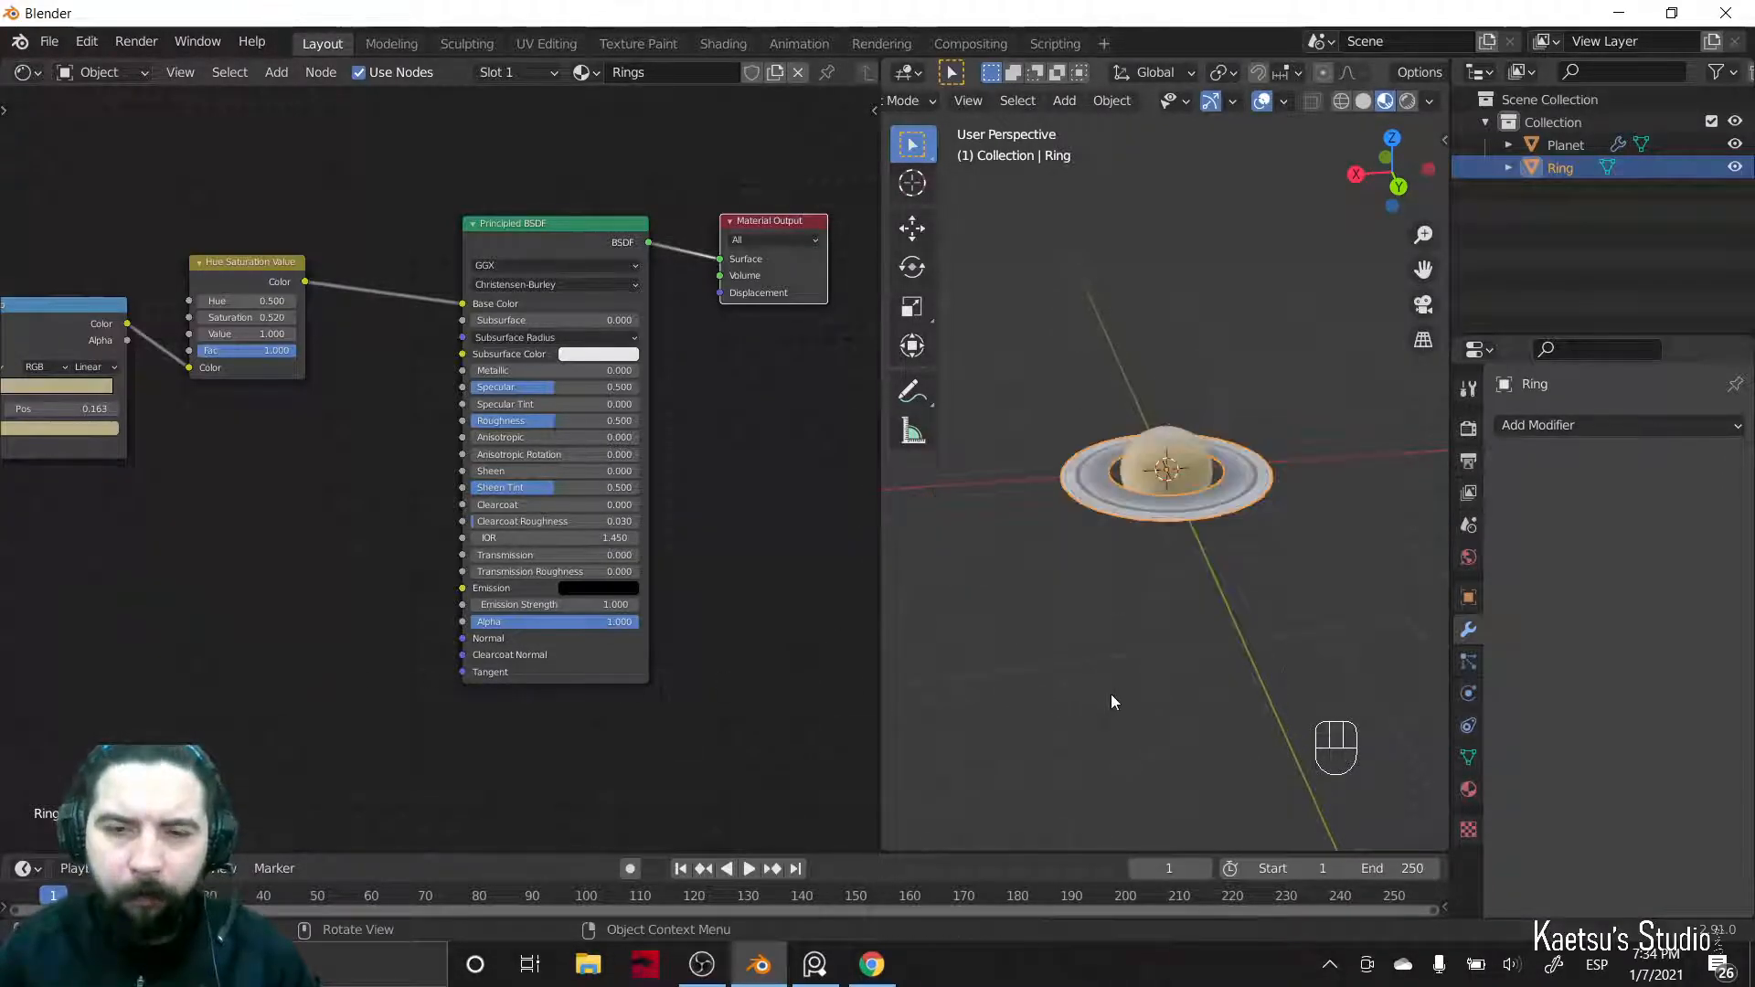
scroll(1116, 687, up, 5)
middle_drag(1107, 720, 1133, 635)
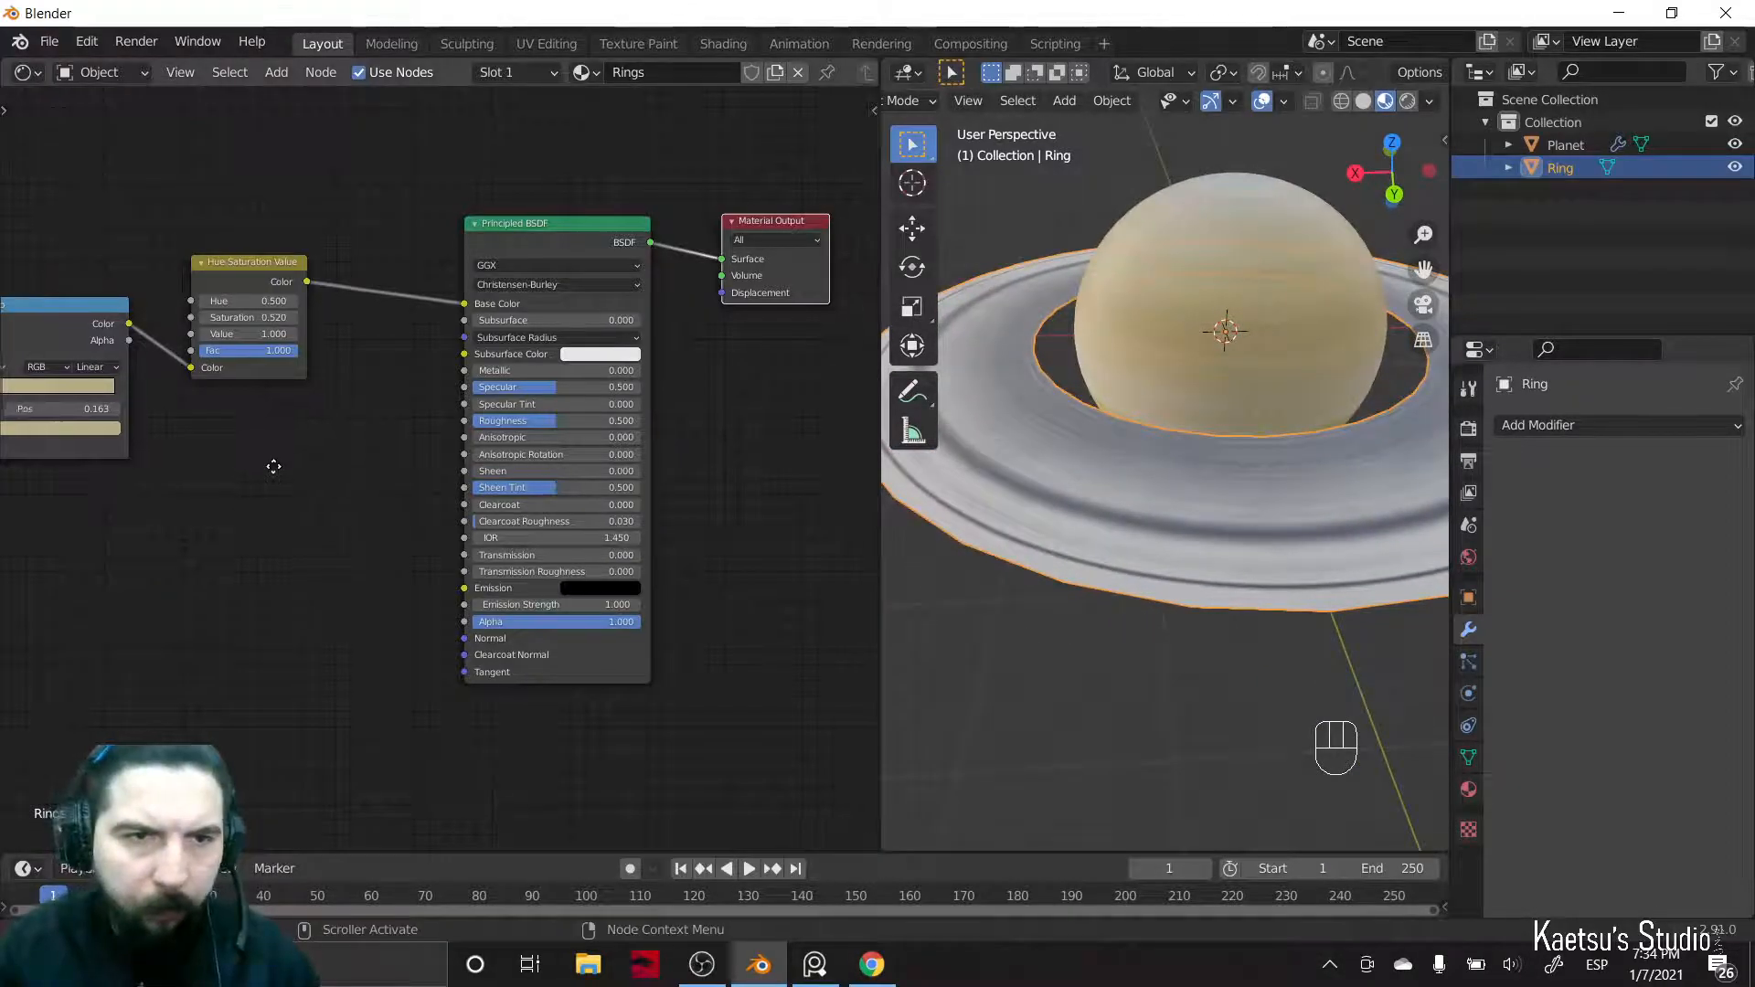
- Raise the Saturation of the ring's Hue Saturation Value node to 1.15
middle_drag(271, 462, 307, 499)
scroll(1110, 582, down, 2)
scroll(1110, 582, up, 4)
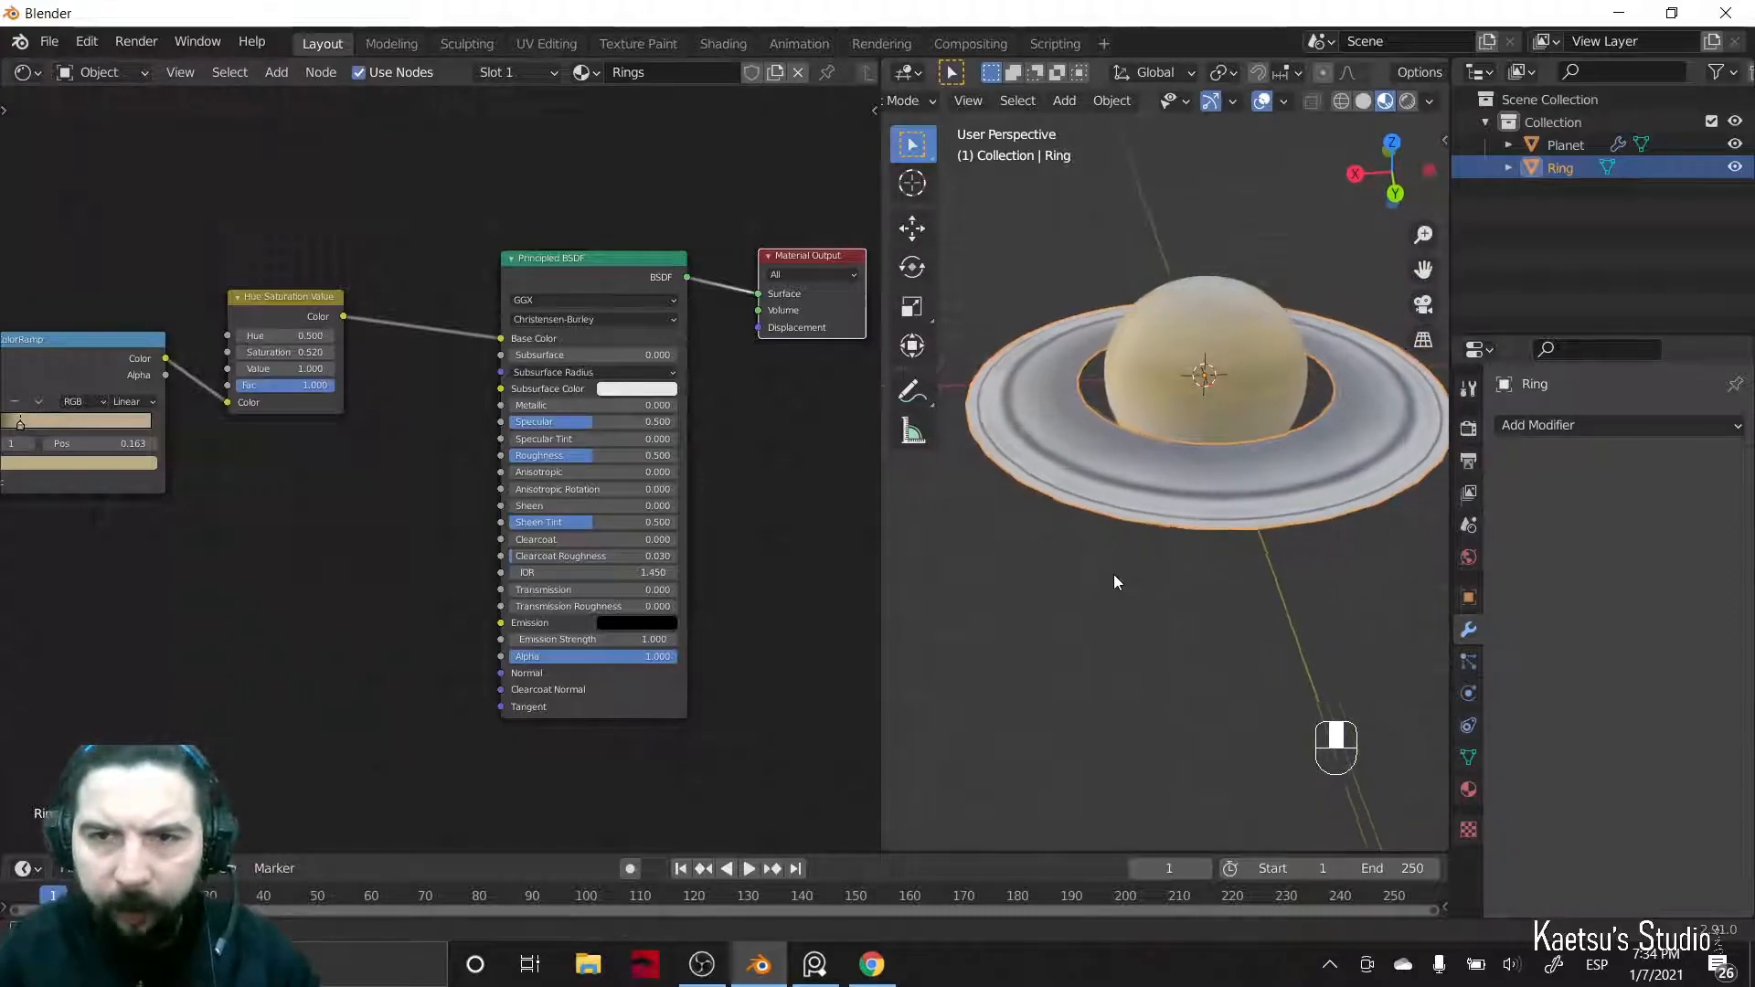
scroll(385, 477, up, 1)
scroll(334, 505, up, 2)
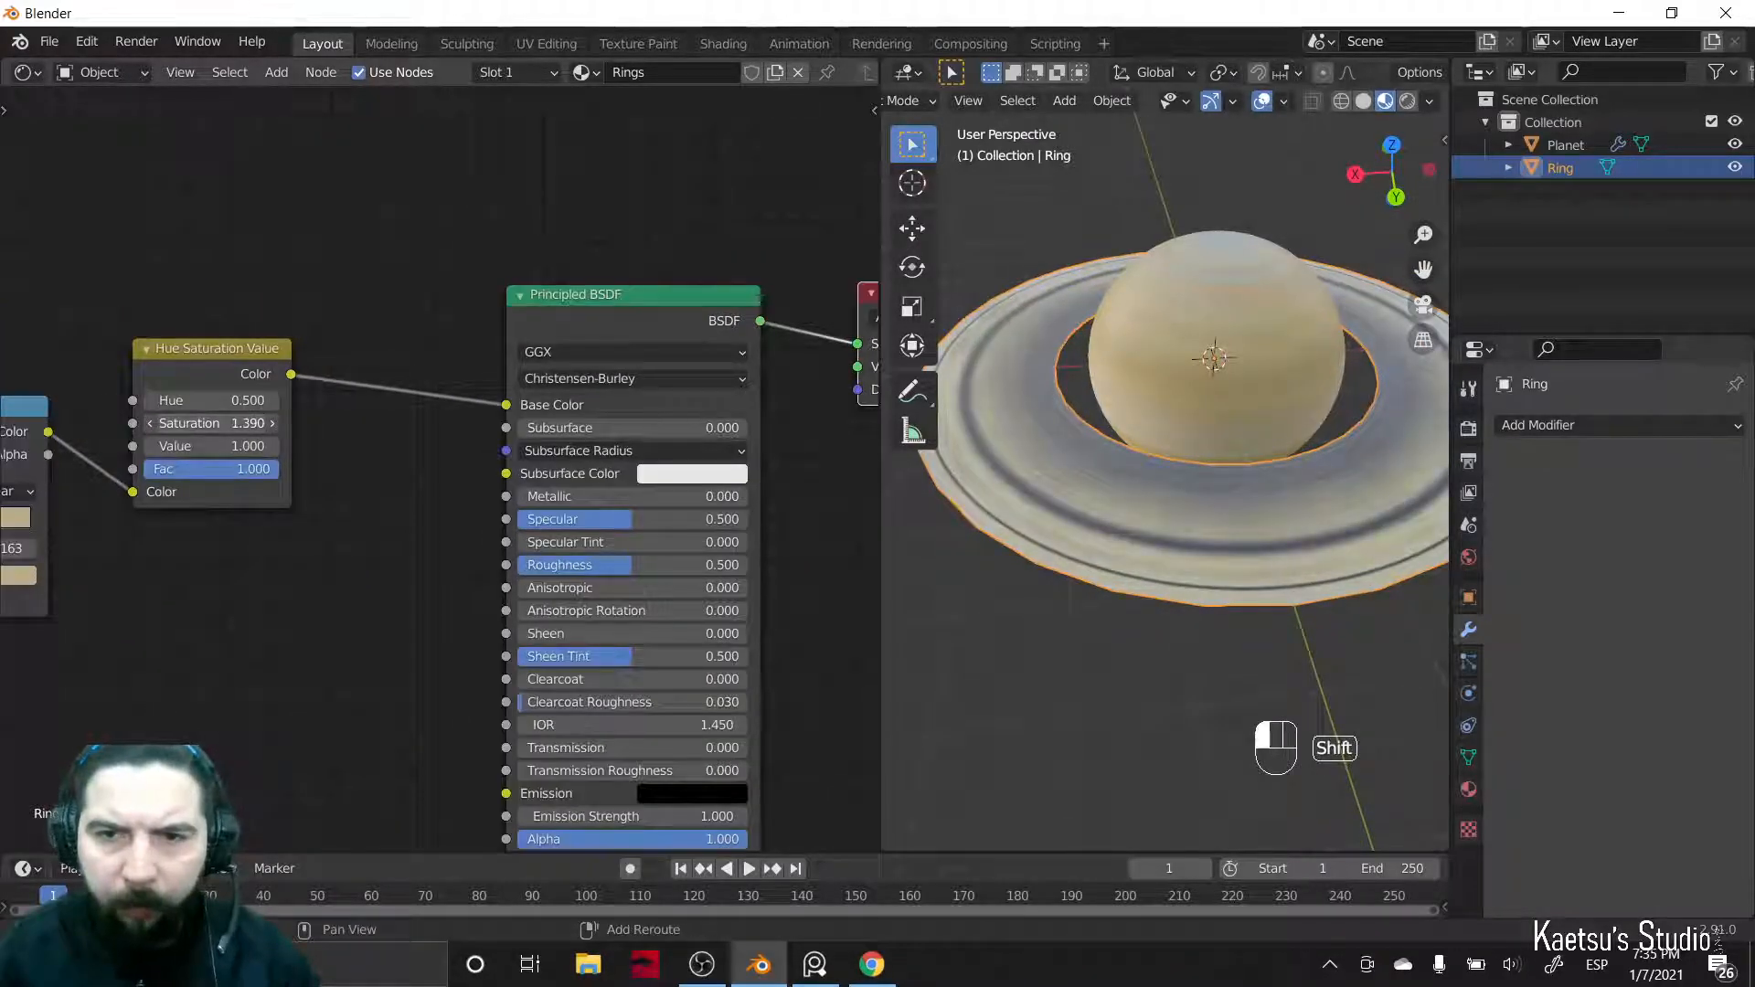
middle_drag(1165, 714, 1203, 728)
scroll(1203, 727, up, 3)
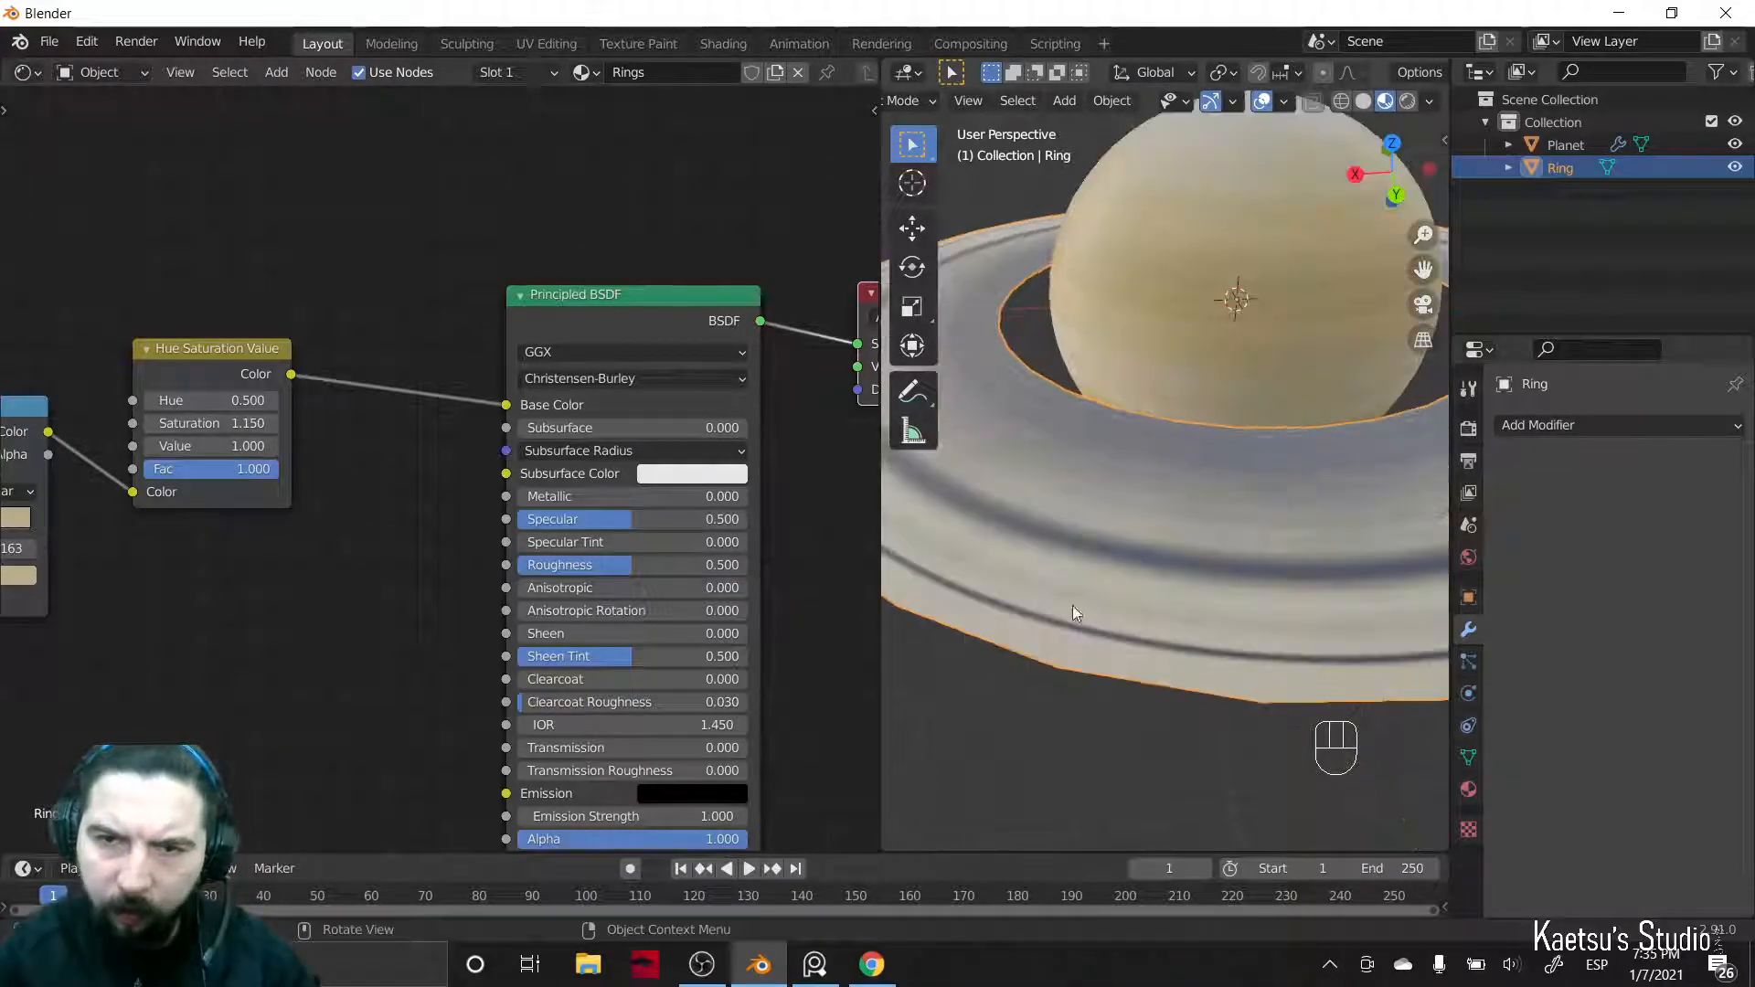
- Set the ring's Principled BSDF Roughness to 0.779 and Specular to 0.519, checking the rings from above
drag(742, 564, 692, 565)
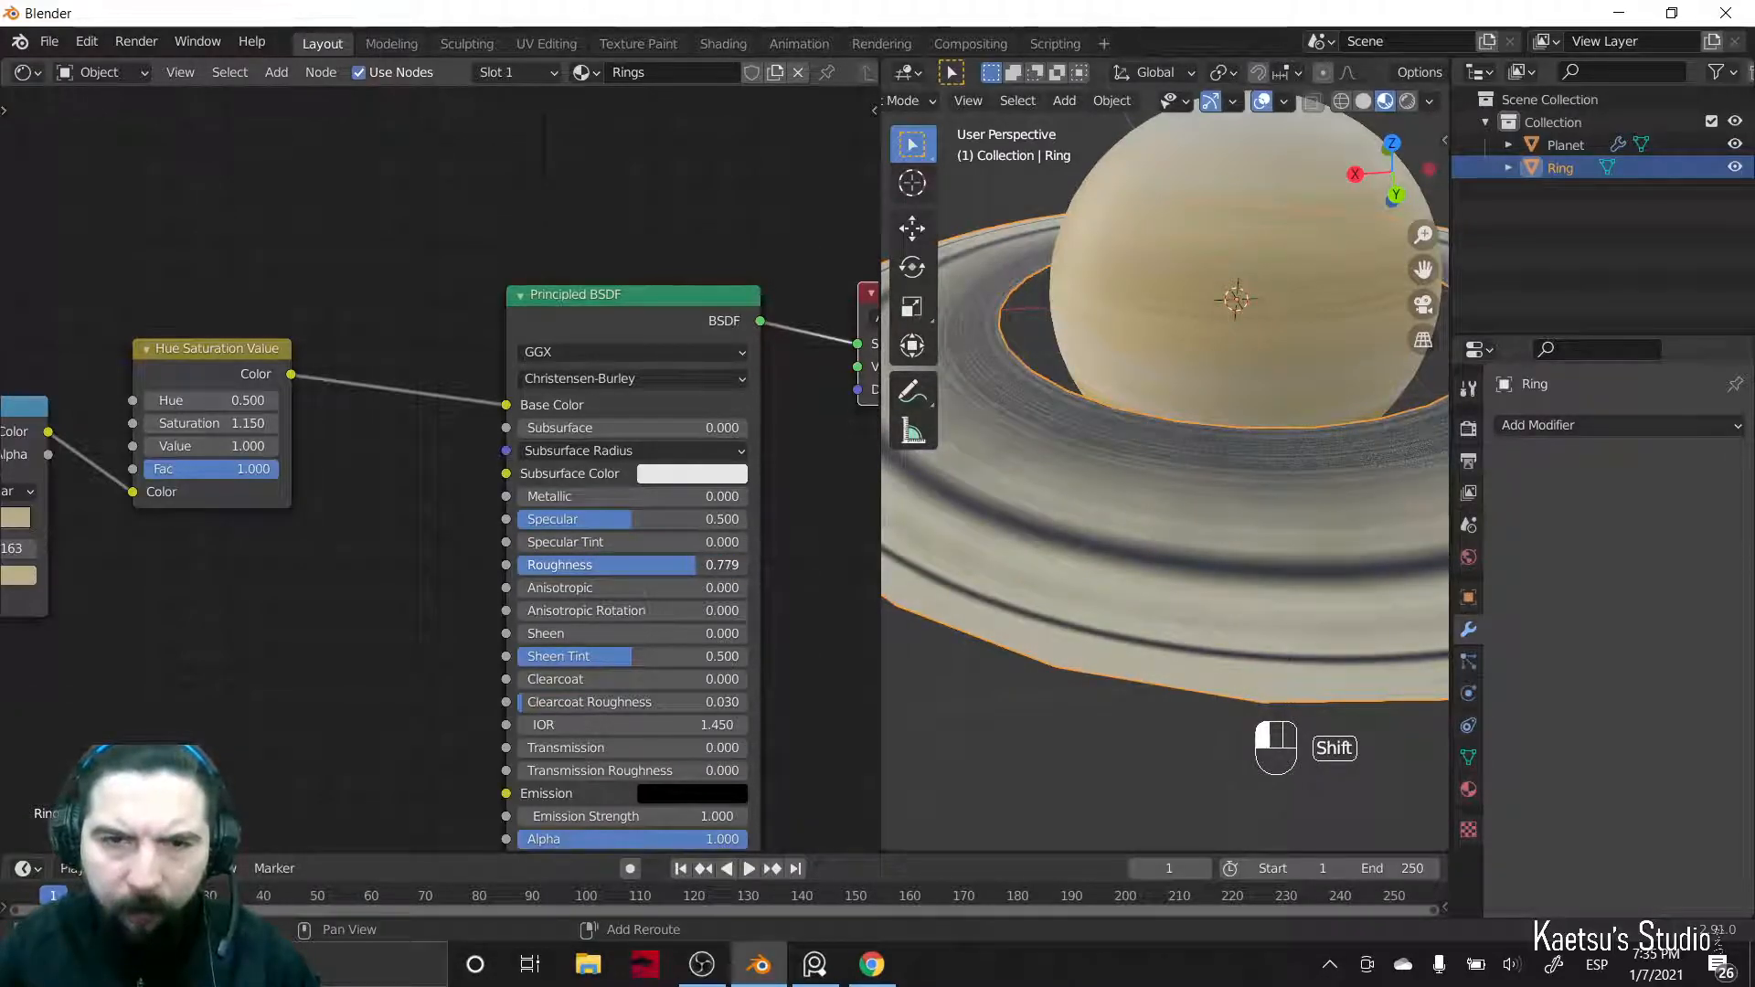
middle_drag(1347, 683, 1196, 656)
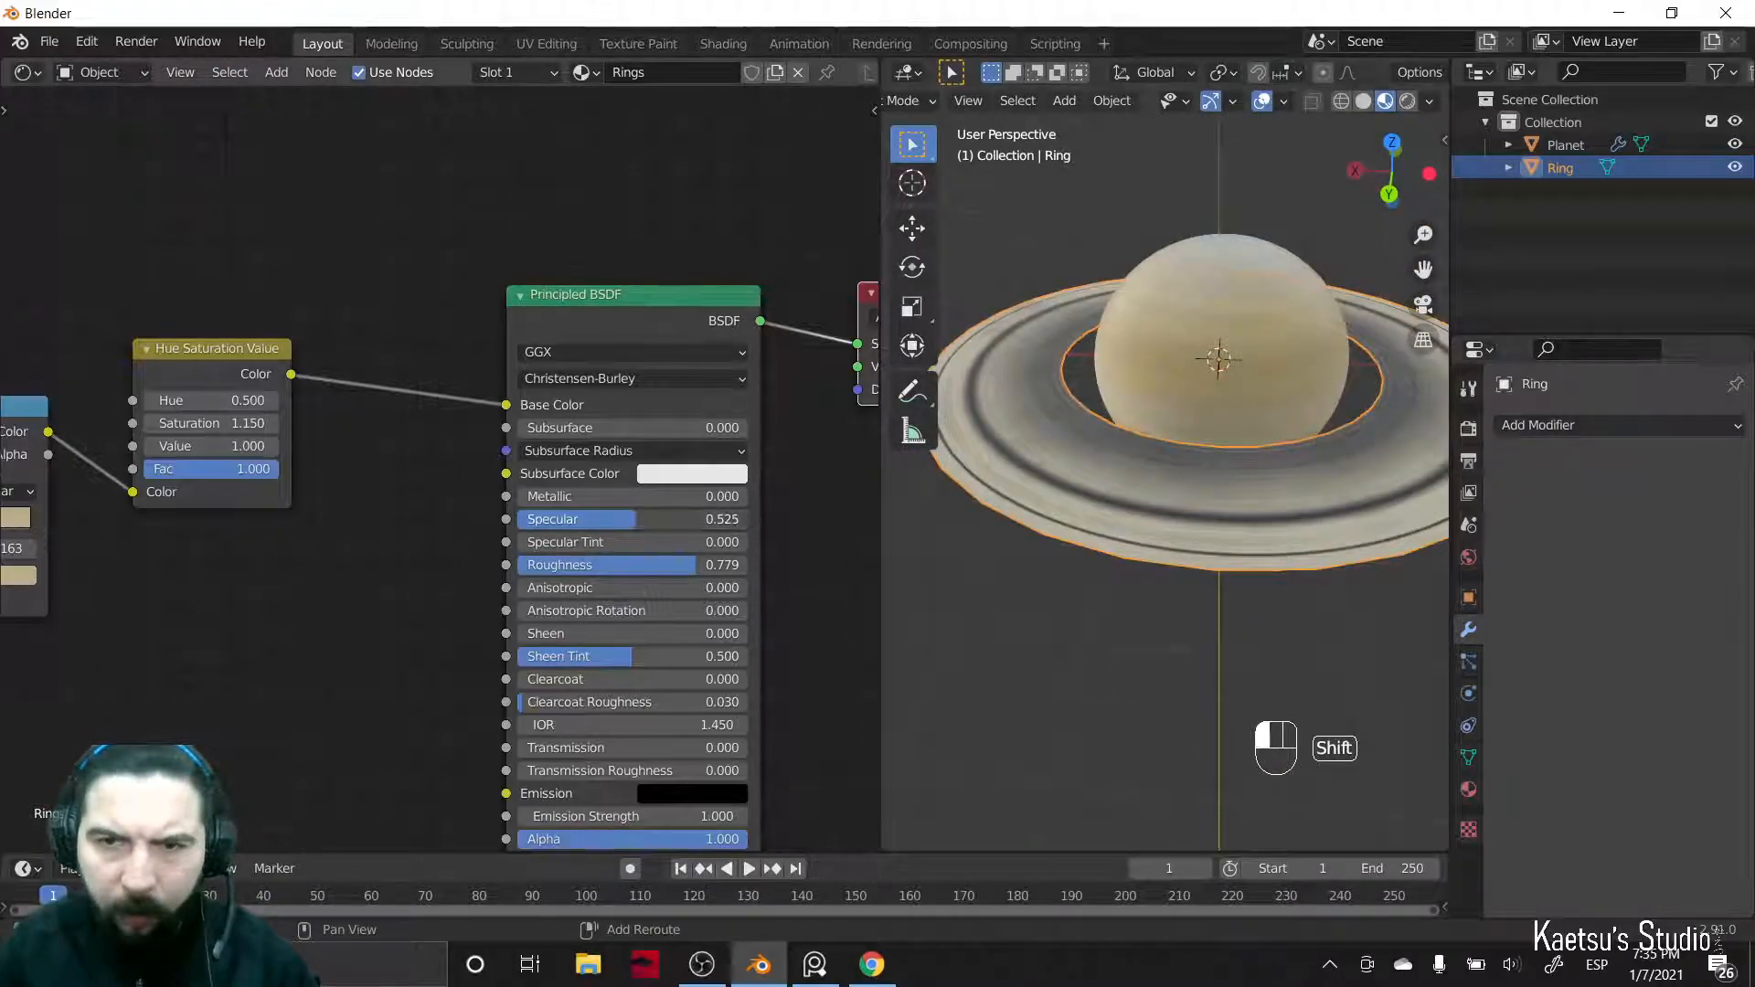
shift+drag(638, 519, 636, 520)
scroll(1040, 683, down, 3)
middle_drag(1040, 682, 1127, 648)
scroll(1082, 627, up, 4)
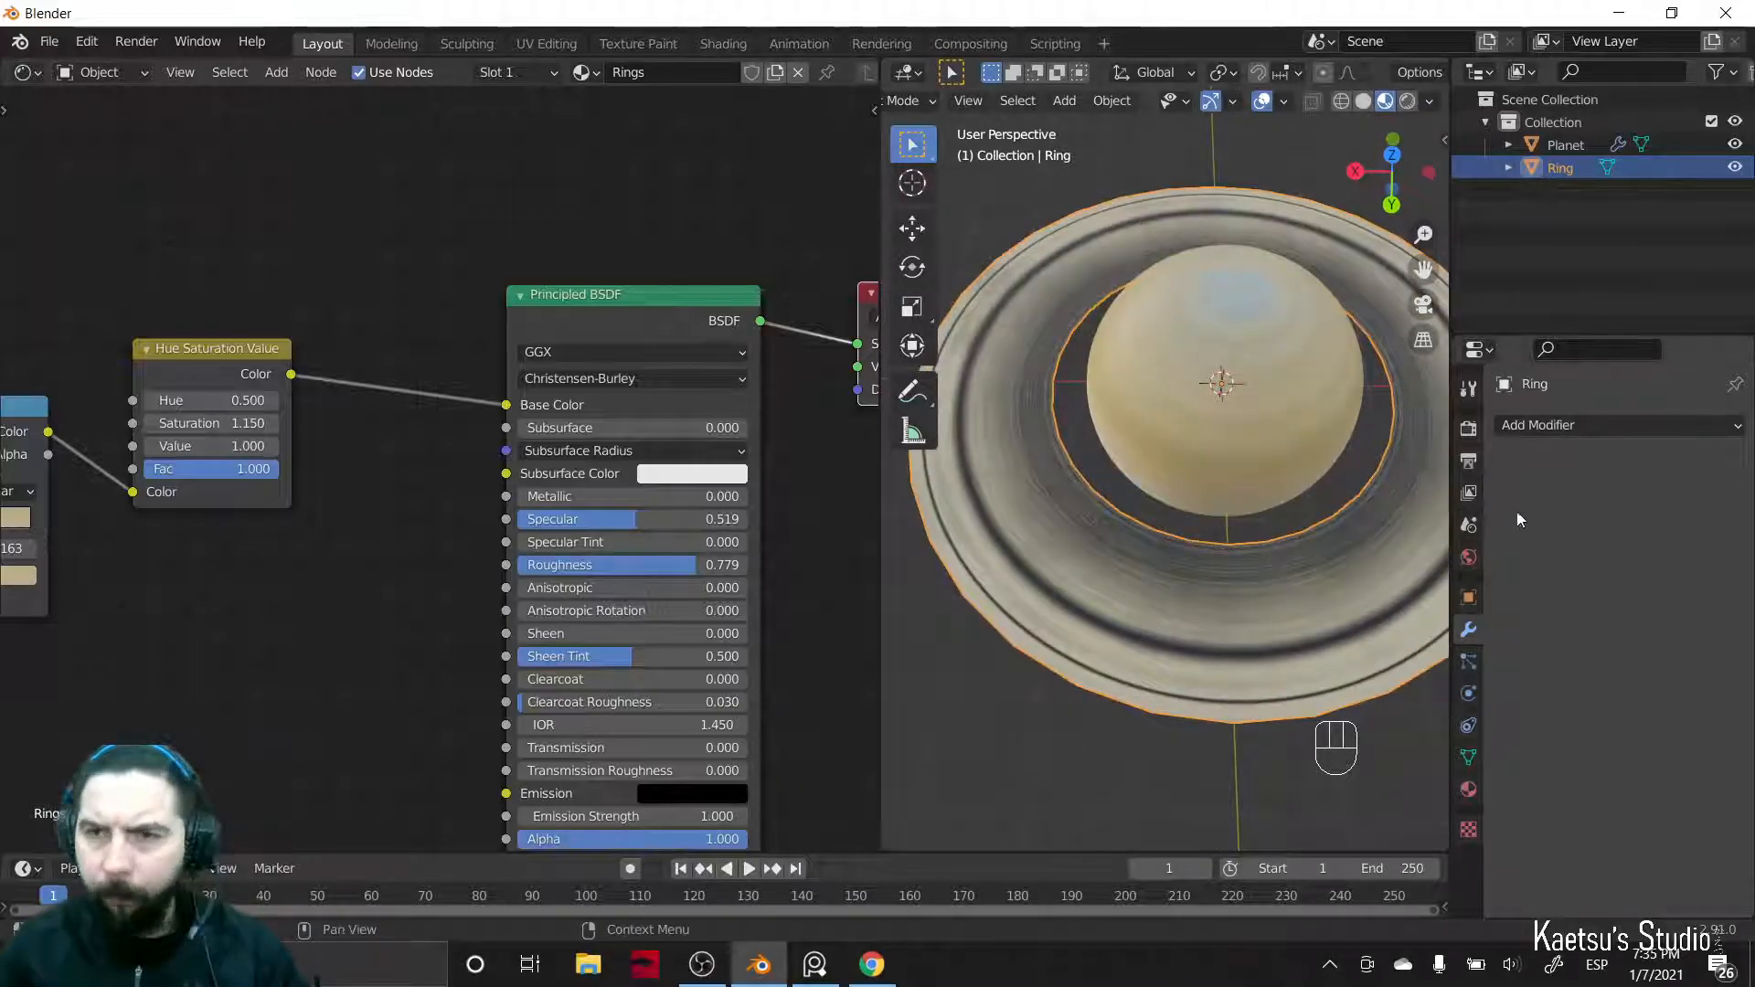
- Add a Subdivision Surface modifier to the ring, check its smoothed edges around the planet, and deselect the ring
right_click(1312, 629)
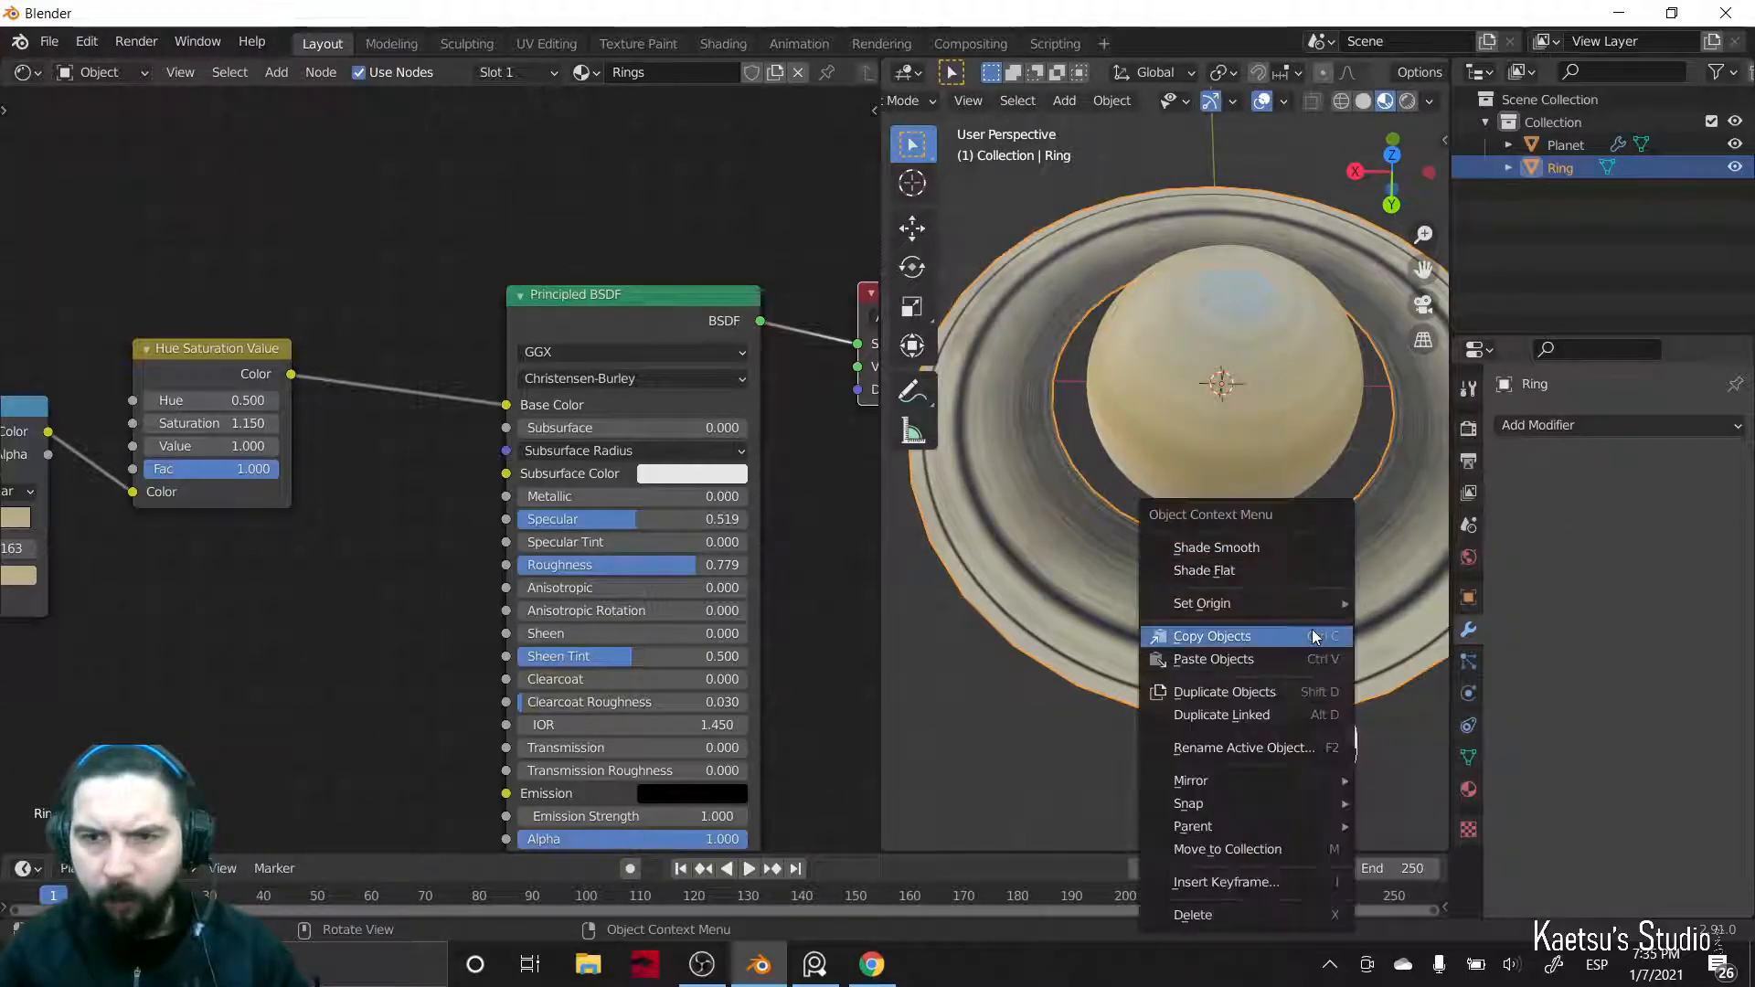
click(1585, 425)
click(1266, 804)
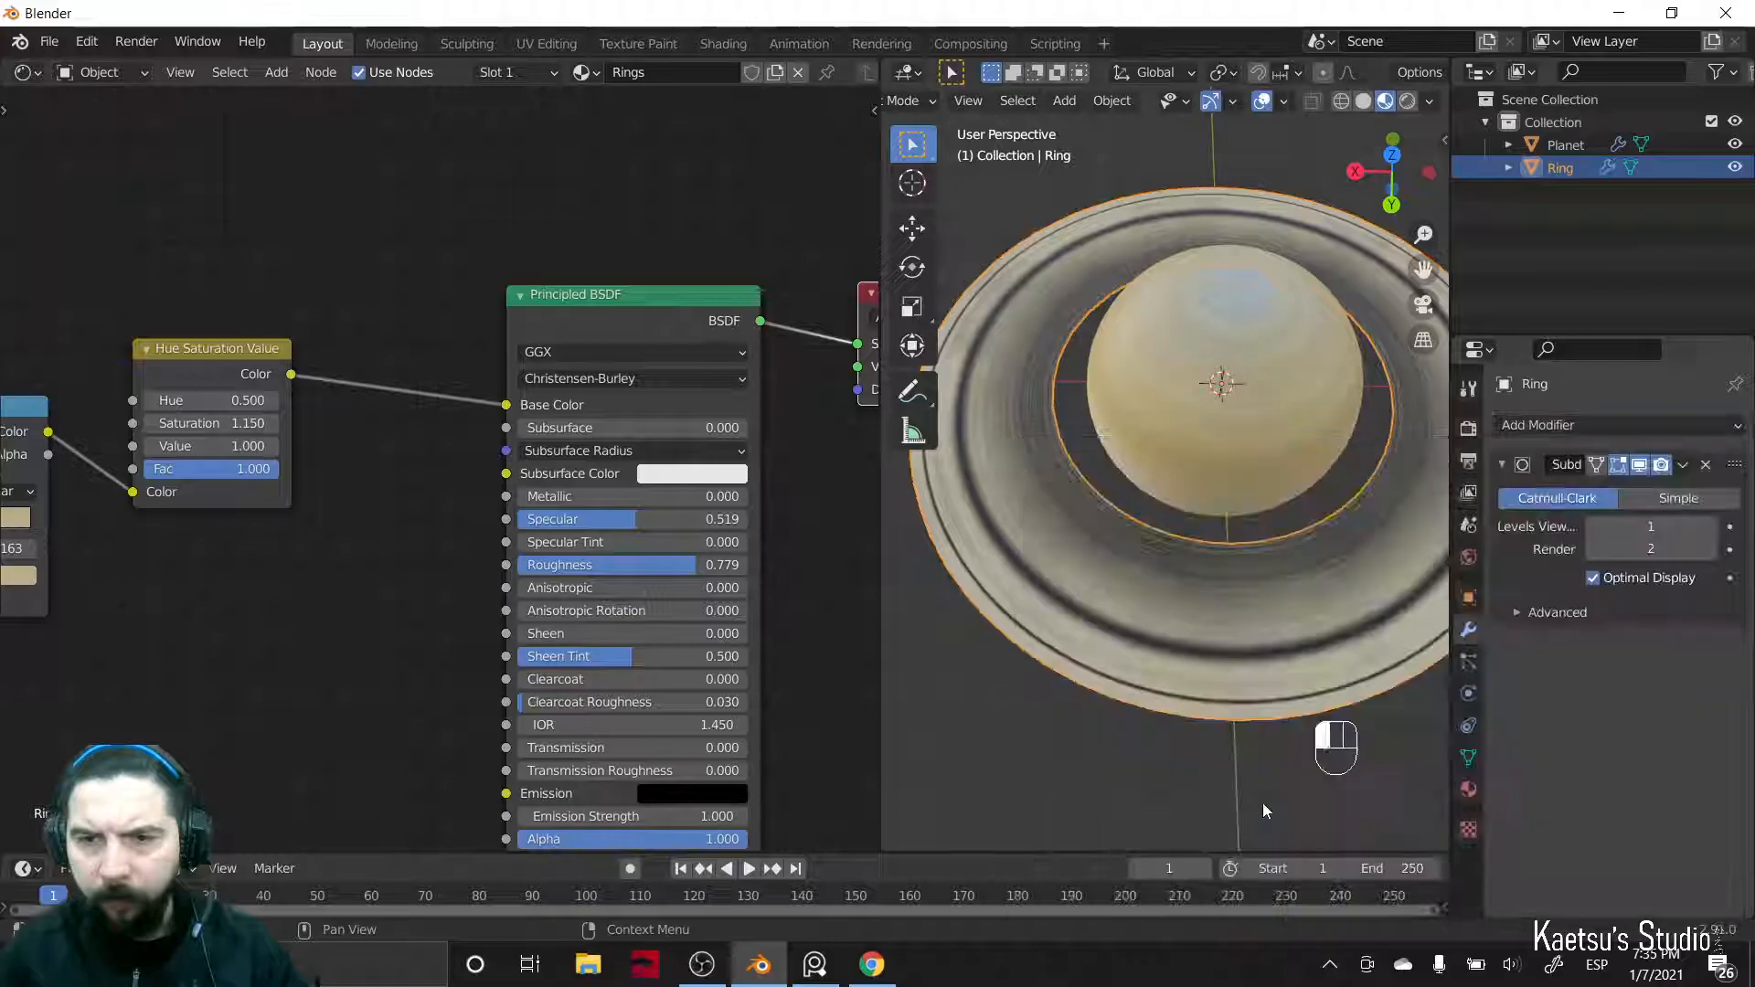
middle_drag(991, 747, 1093, 645)
click(1111, 674)
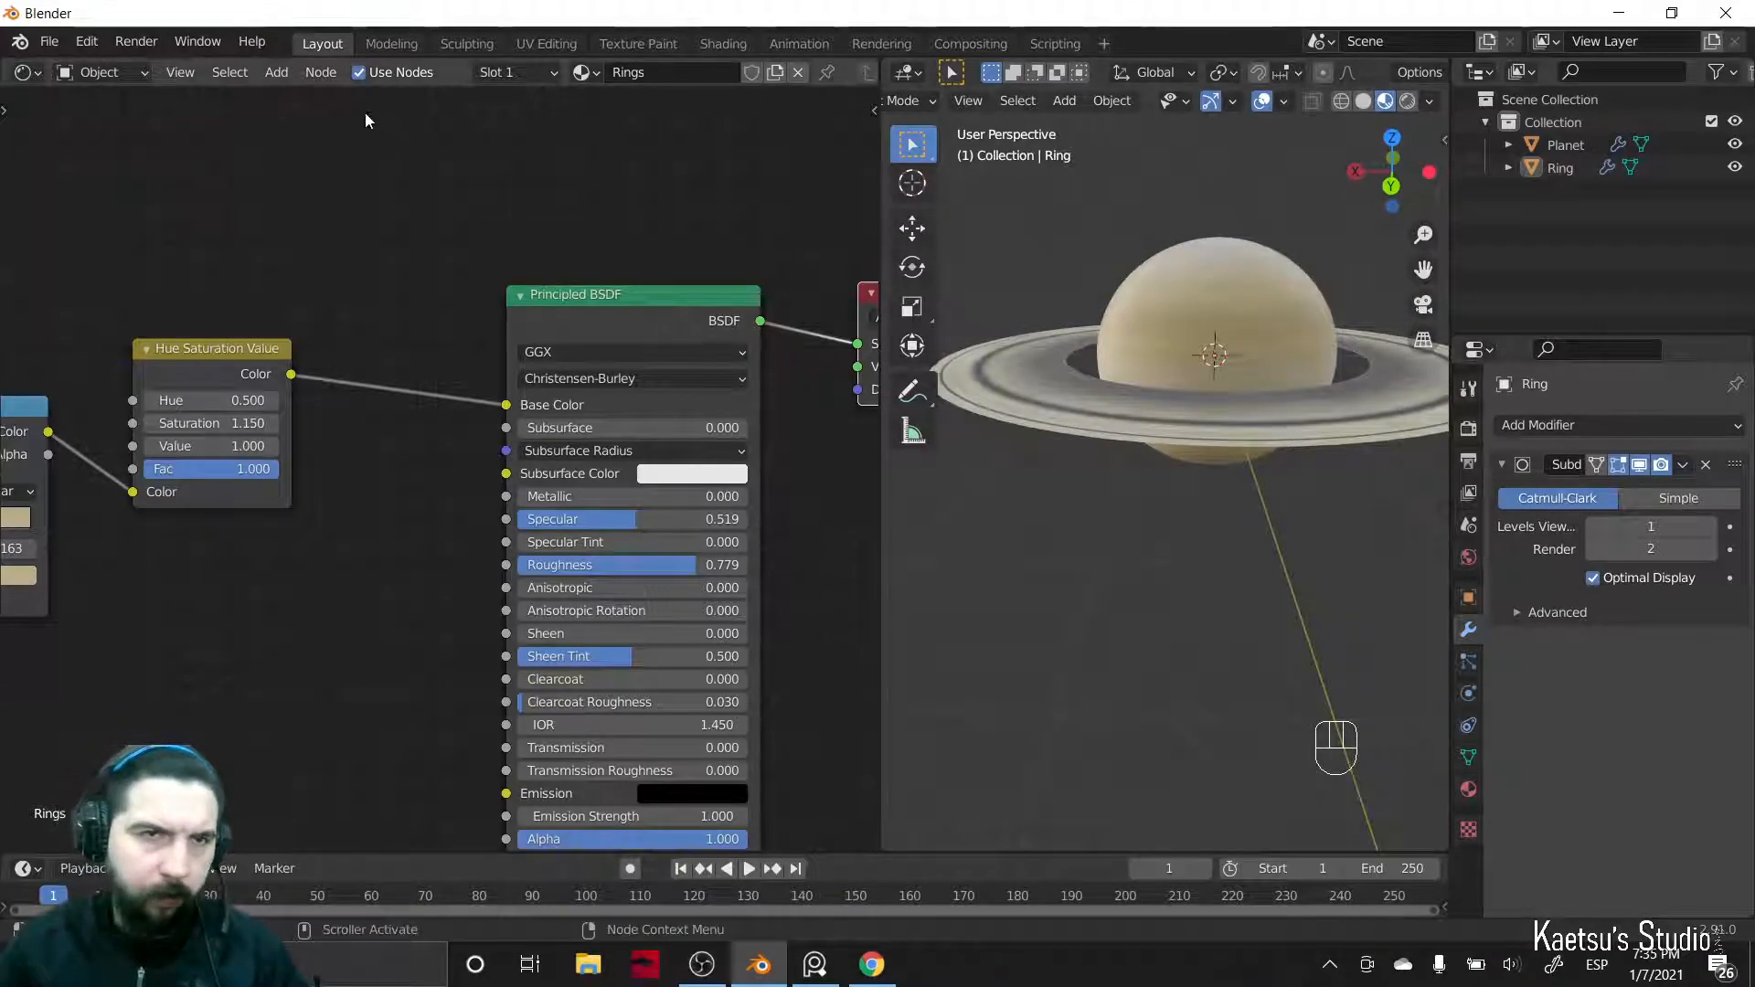
- Compare the planet and rings with the Saturn reference image from several viewing angles, looking over the ring's node tree
scroll(365, 384, down, 11)
middle_drag(317, 647, 535, 640)
scroll(429, 655, down, 9)
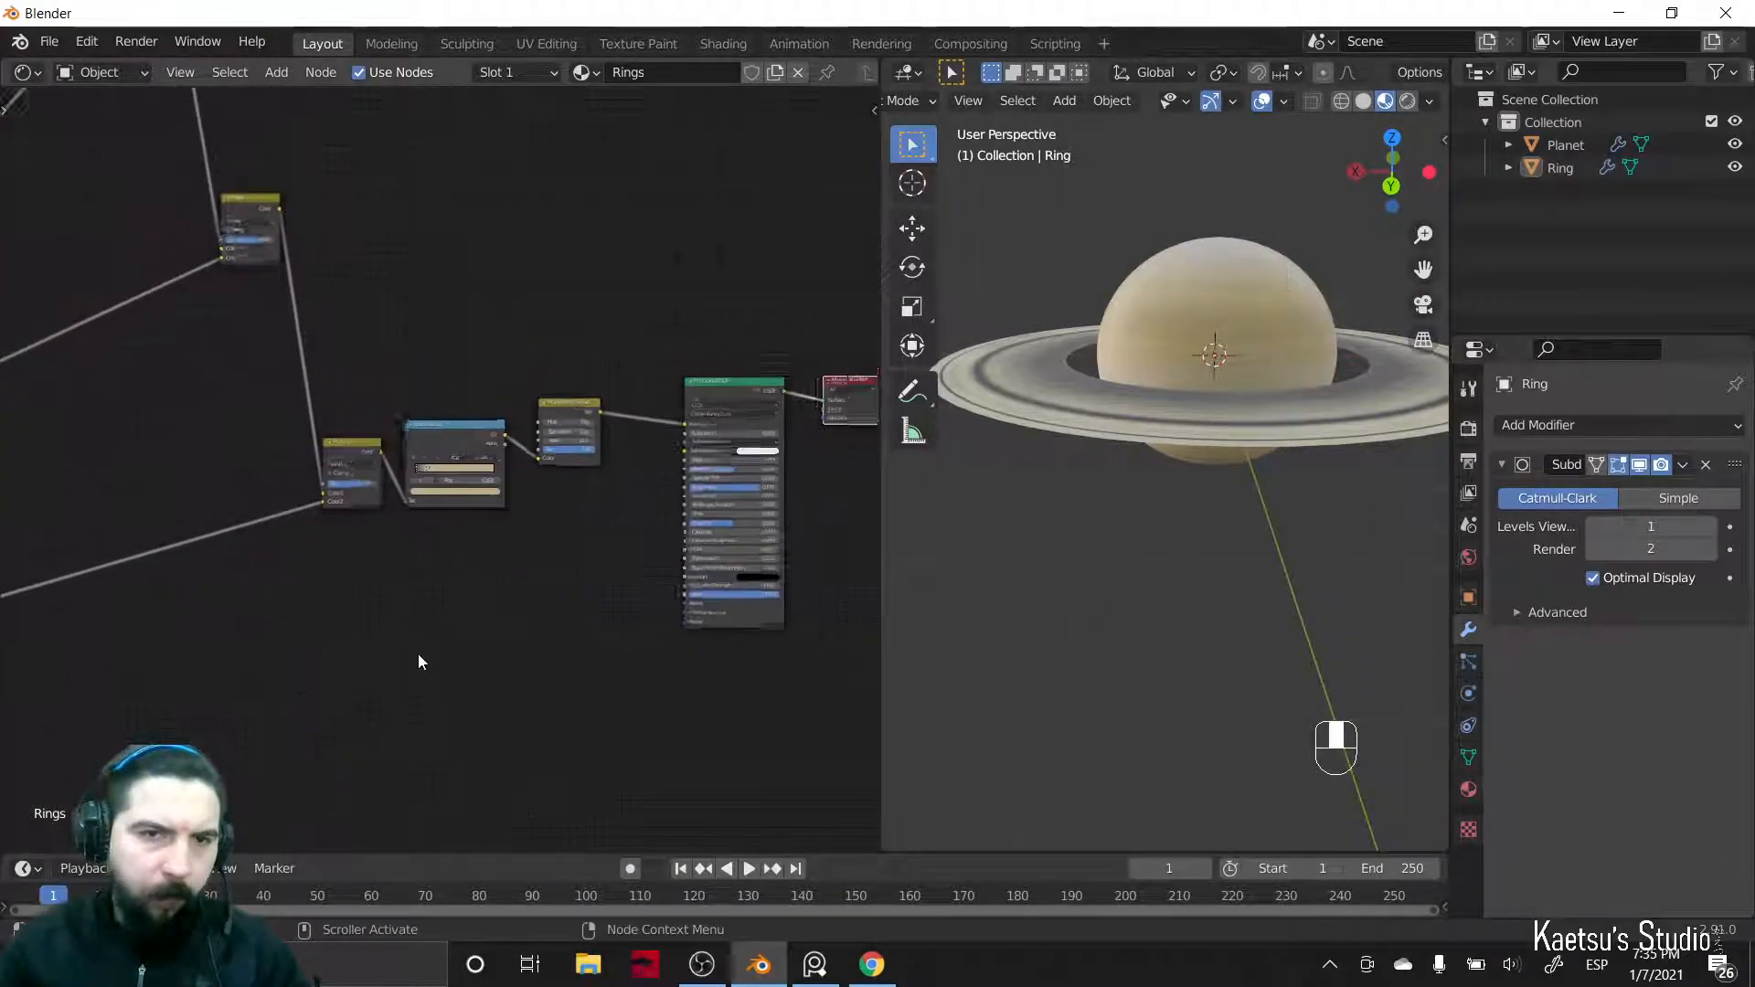
middle_drag(1106, 567, 1096, 685)
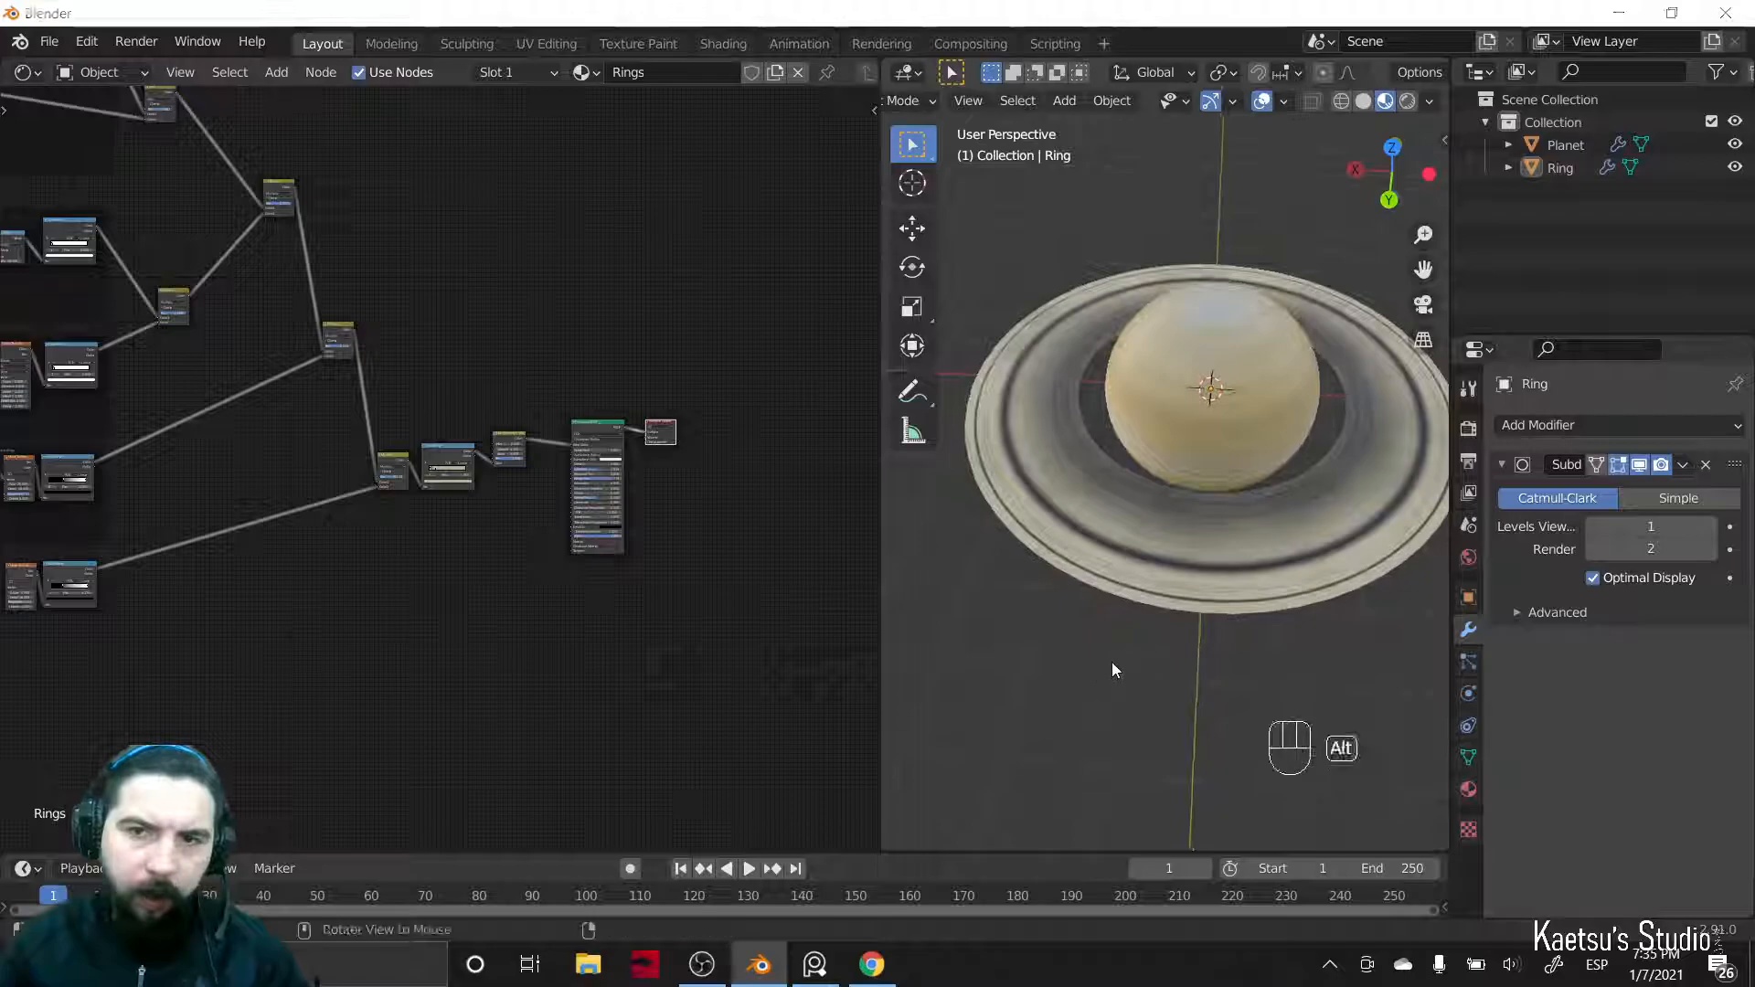
key(alt+Tab)
key(alt+Tab)
middle_drag(1169, 639, 1199, 484)
key(alt+Tab)
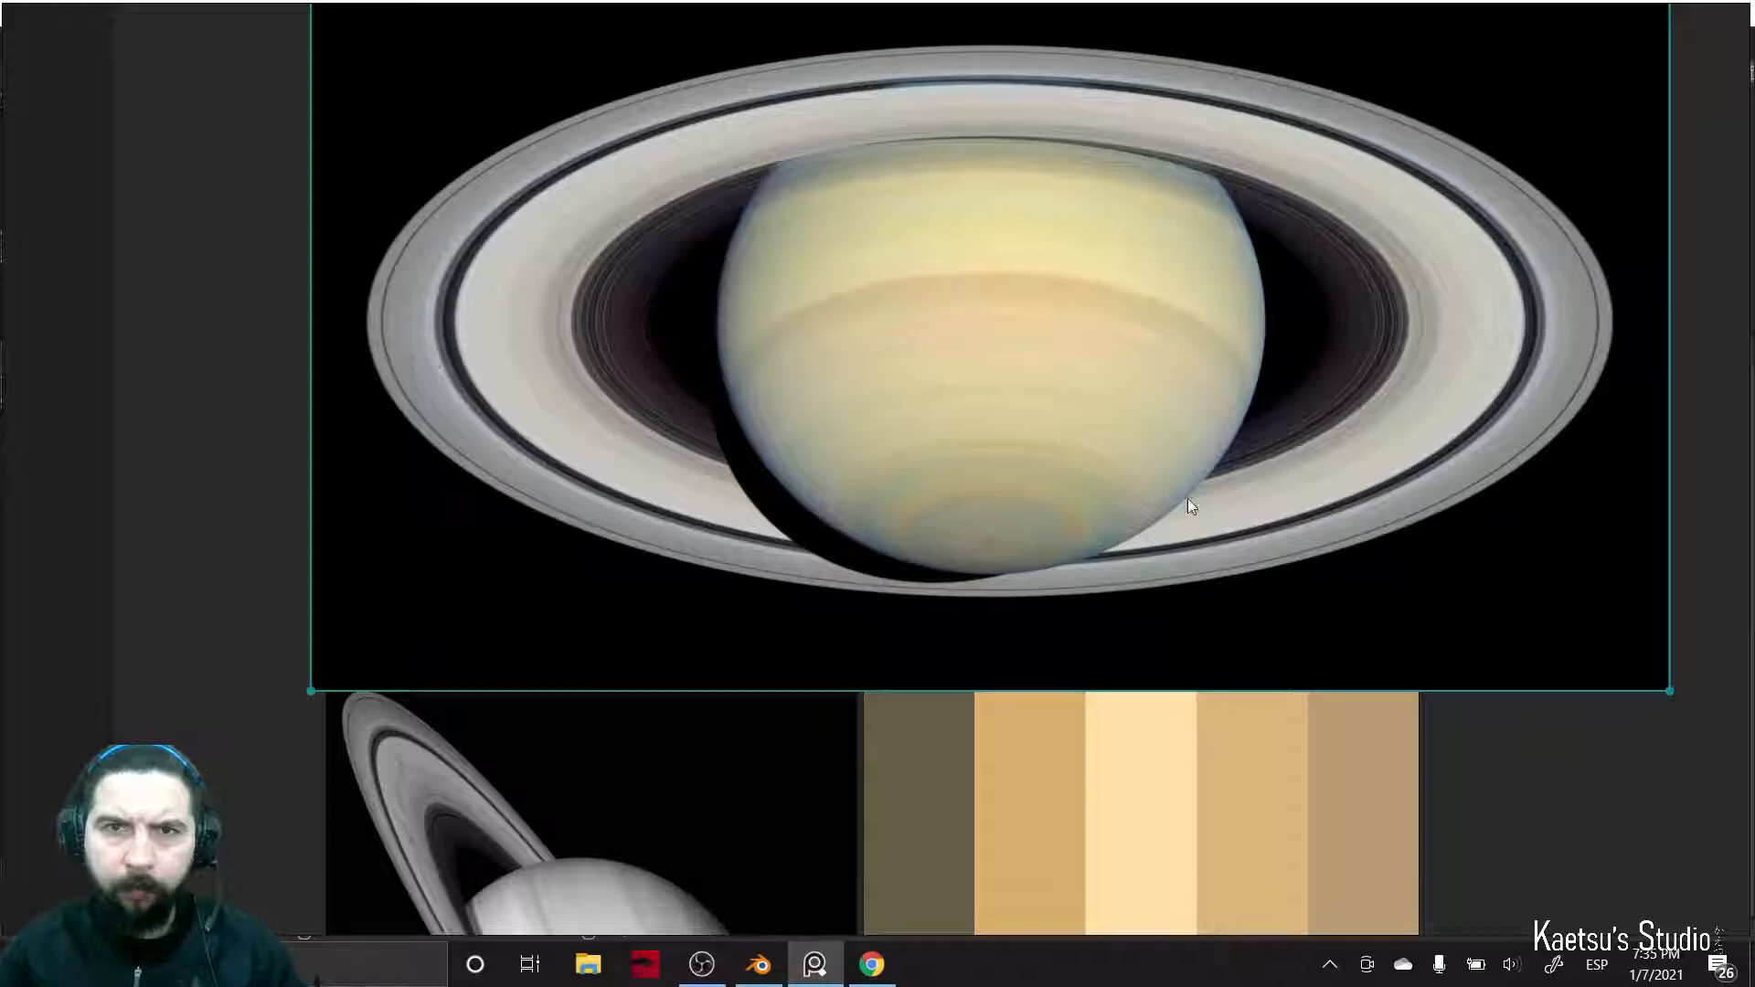
key(alt+Tab)
middle_drag(1208, 496, 1192, 625)
middle_drag(1198, 652, 1188, 539)
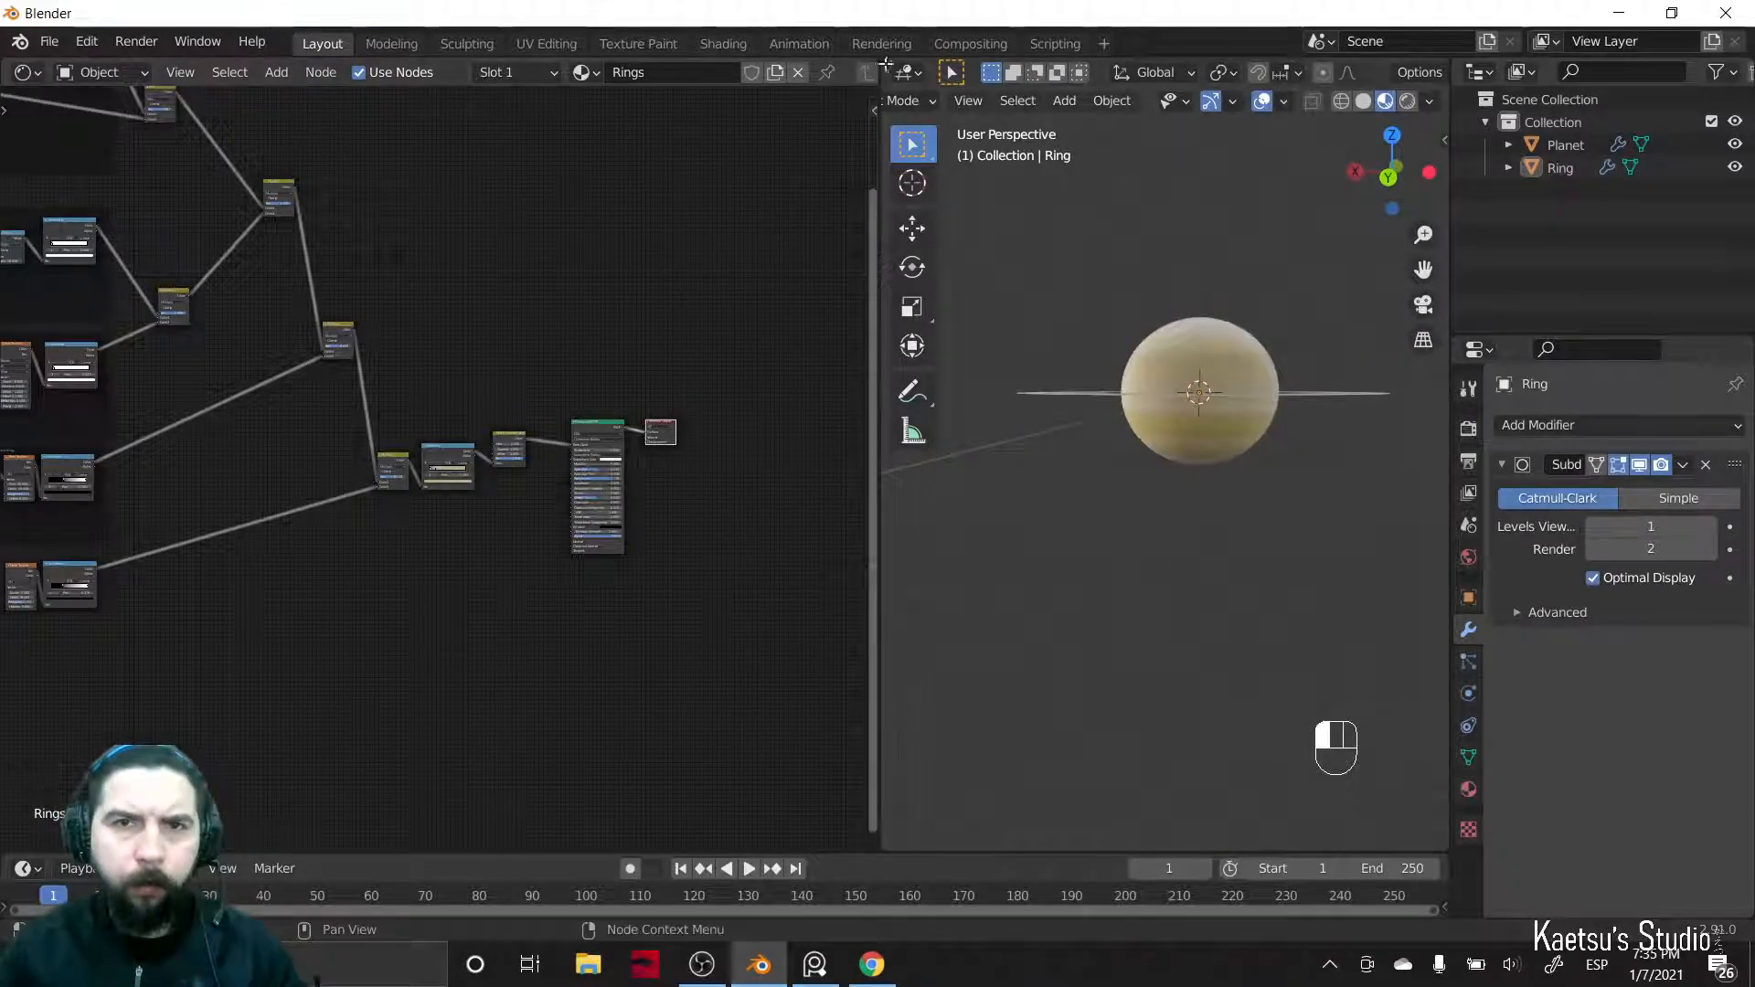
- Close the shader editor area so the 3D viewport takes its space, and add a camera at the scene's origin
drag(887, 64, 817, 144)
middle_drag(784, 337, 804, 419)
scroll(804, 418, down, 5)
middle_drag(754, 667, 887, 590)
key(shift+a)
mouse_move(835, 764)
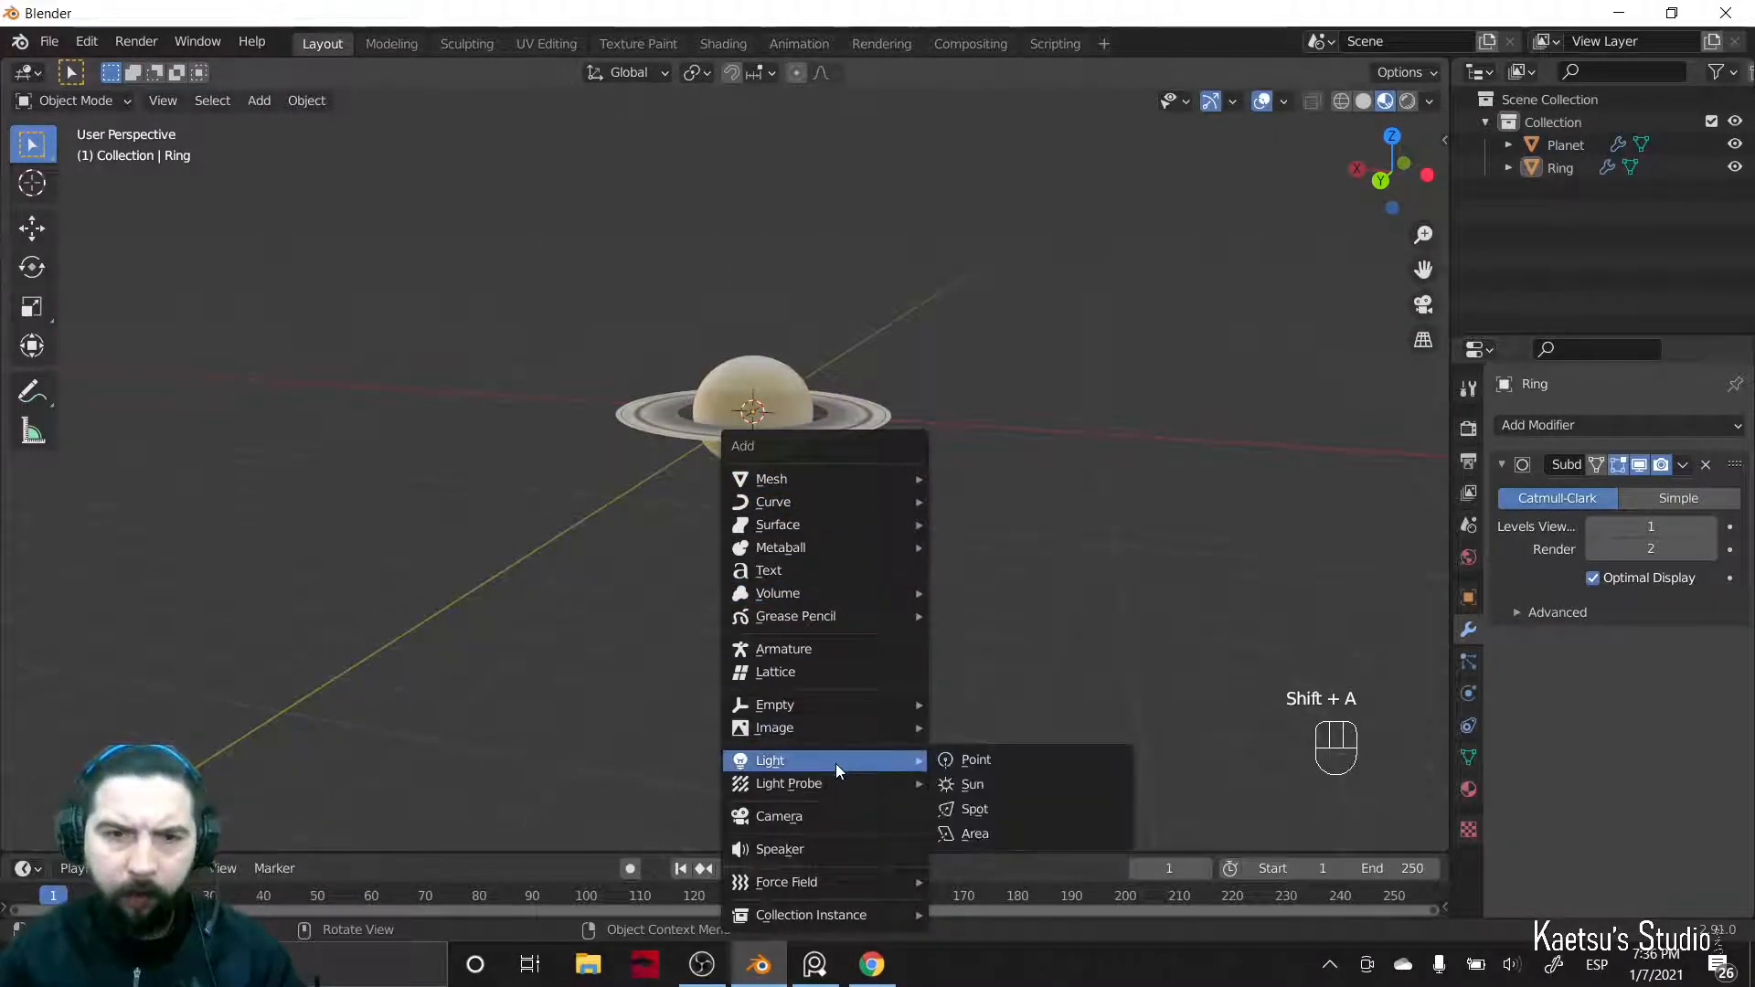
click(825, 818)
middle_drag(824, 821, 1089, 646)
- Set the camera's rotation to X 90°, Y 0° and Z 0°
key(n)
click(1331, 281)
text(90)
key(Tab)
text(0)
key(Tab)
text(0)
key(Return)
- Move the camera away from the planet along the Y axis to about -32.6 m and check the framing through it
middle_drag(929, 557, 744, 615)
key(g)
key(y)
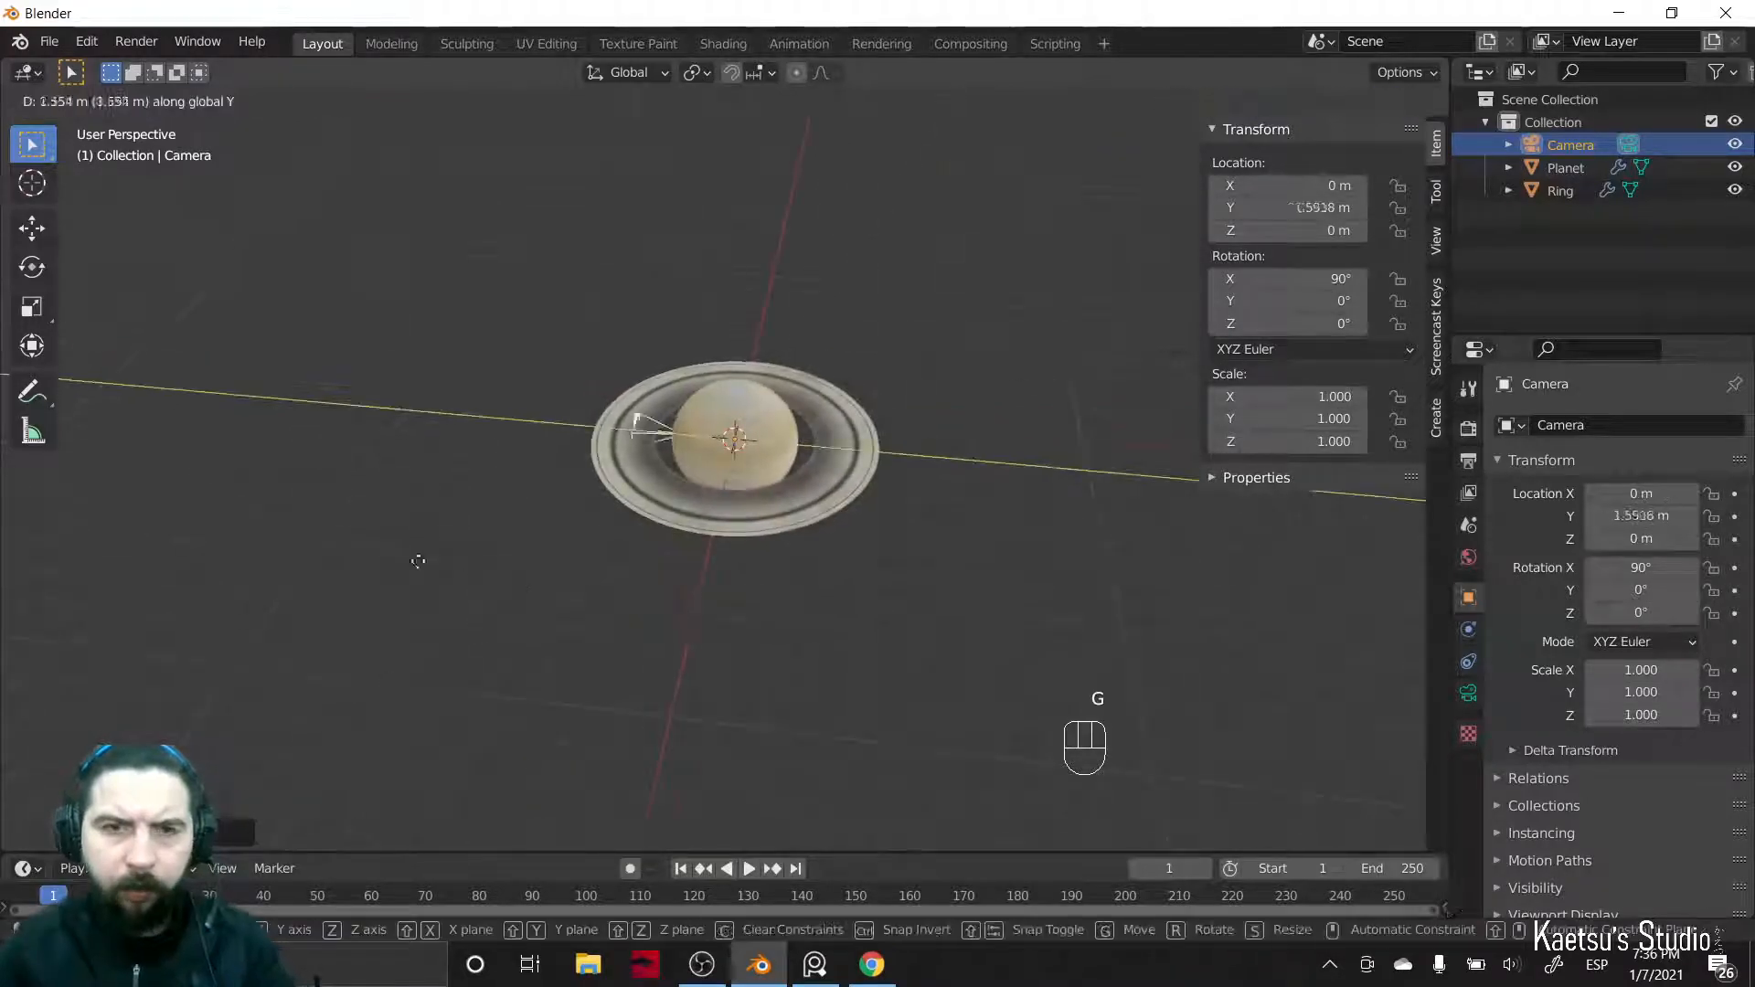
click(1221, 605)
middle_drag(1221, 605, 726, 535)
key(g)
key(y)
click(403, 536)
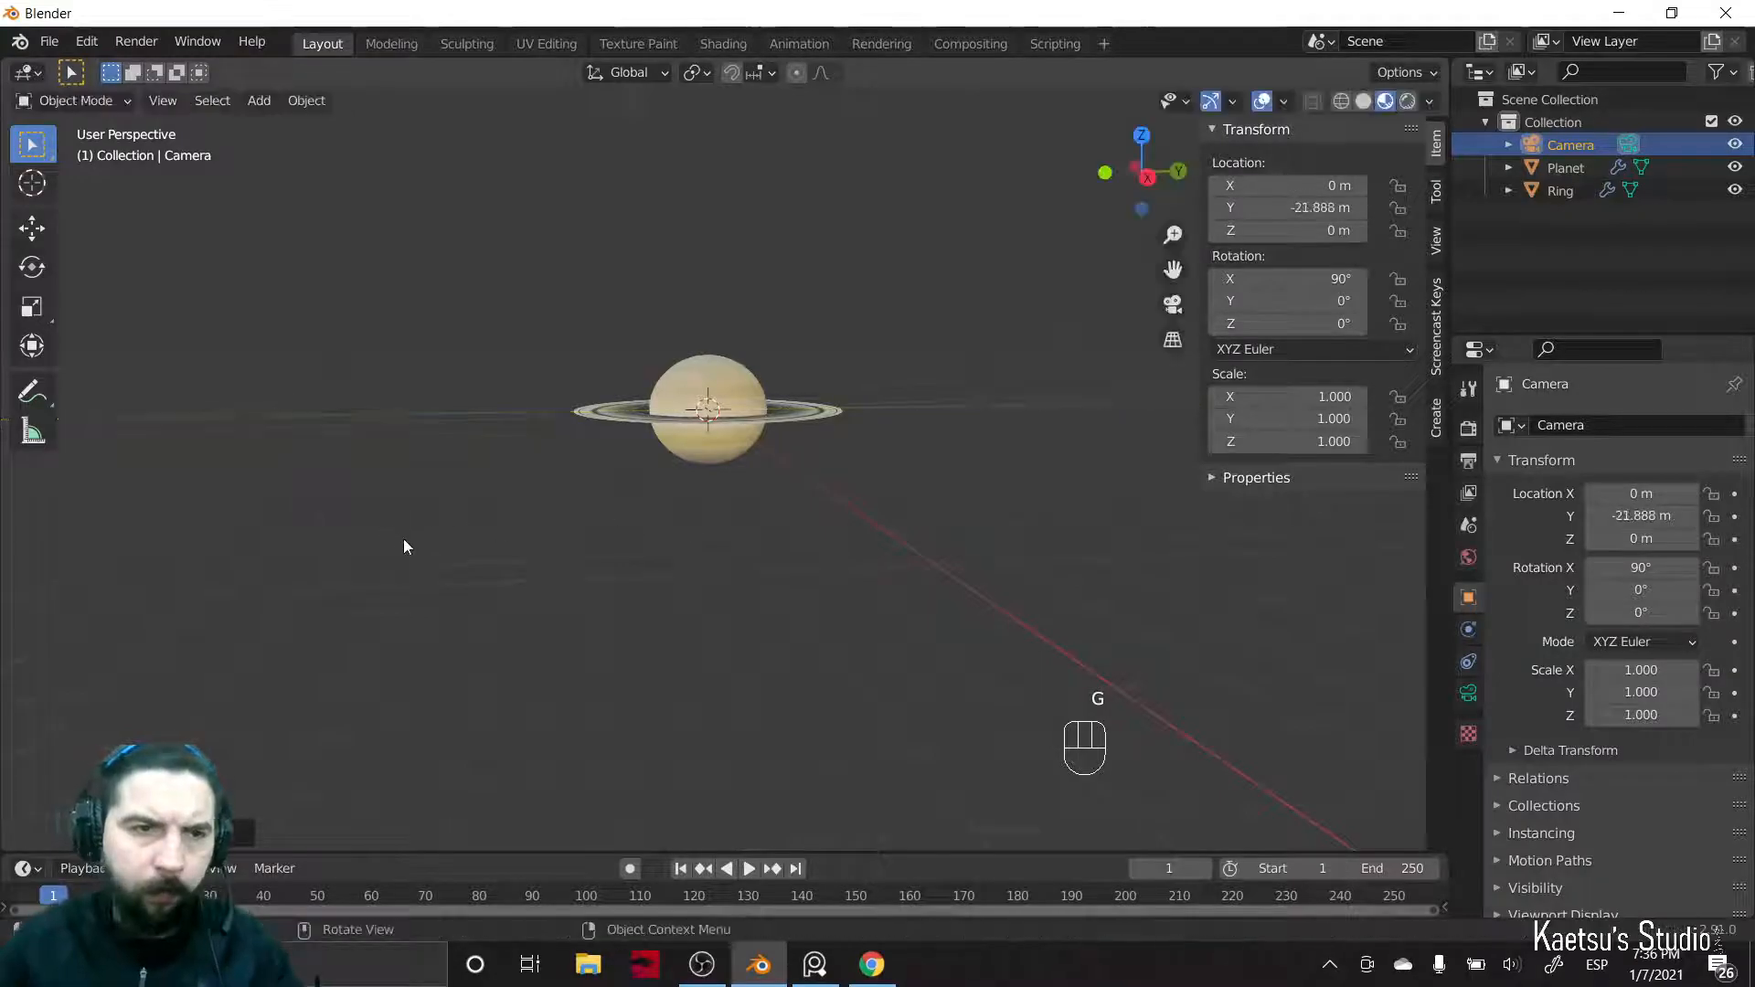
scroll(288, 590, down, 3)
shift+middle_drag(294, 591, 520, 601)
key(g)
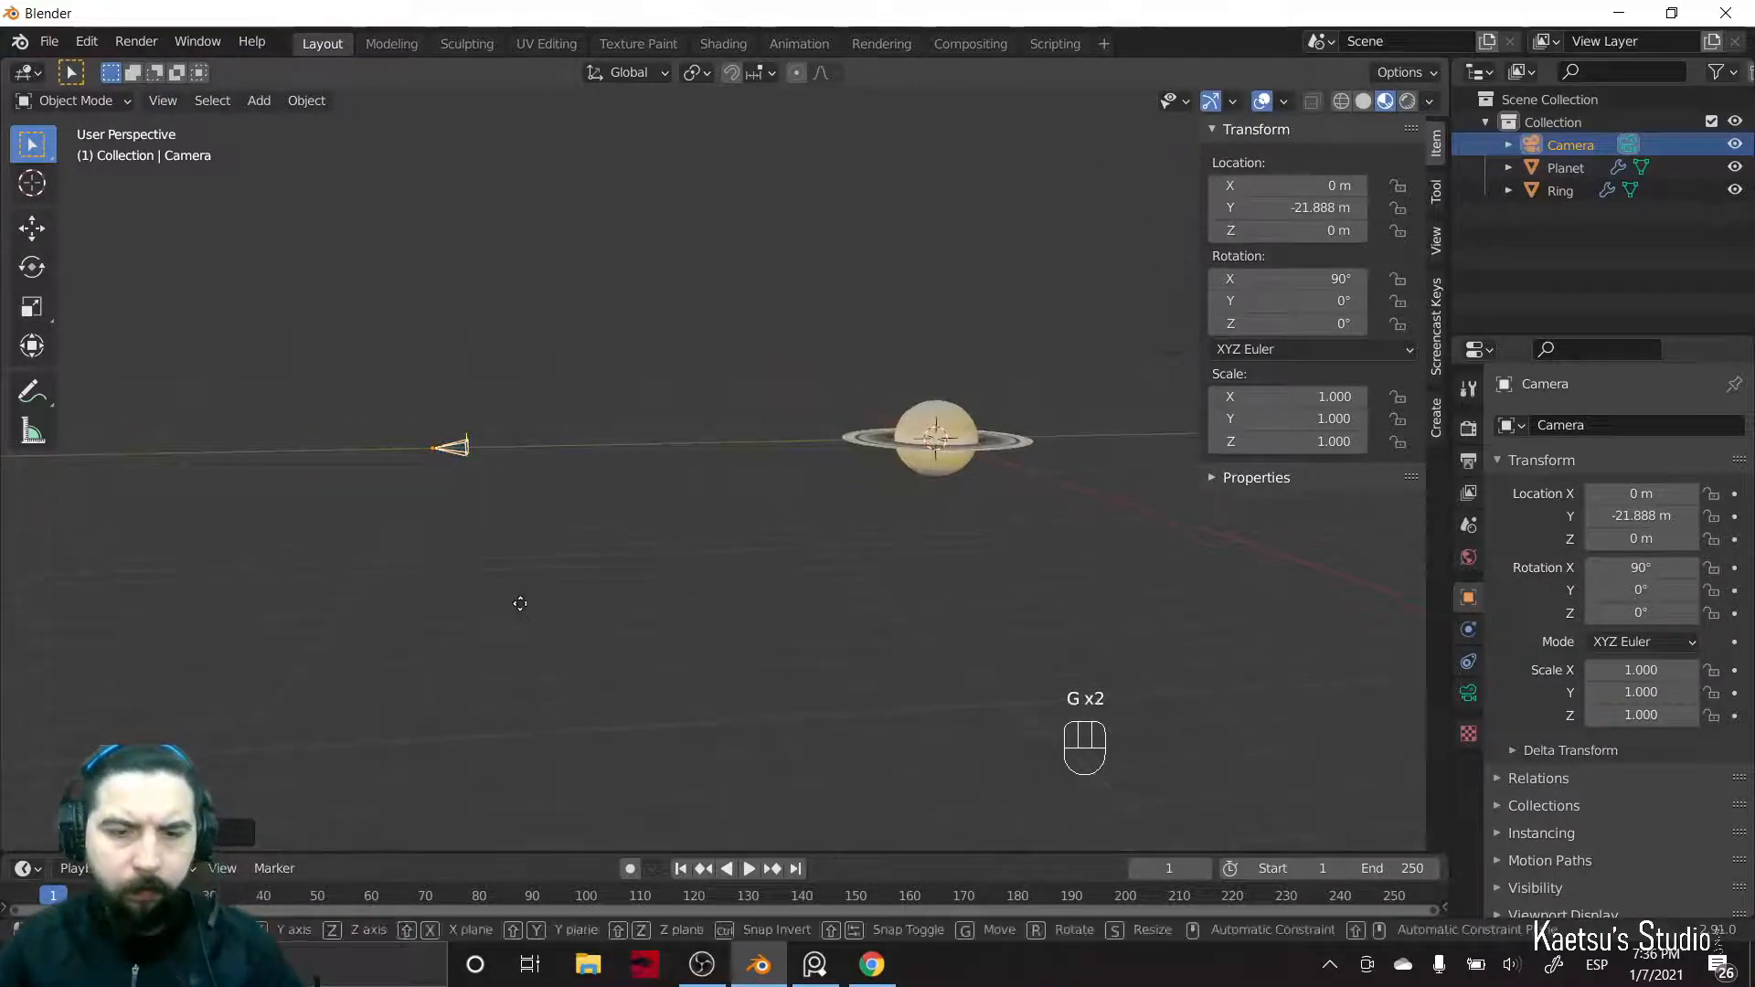
click(240, 618)
key(KP_0)
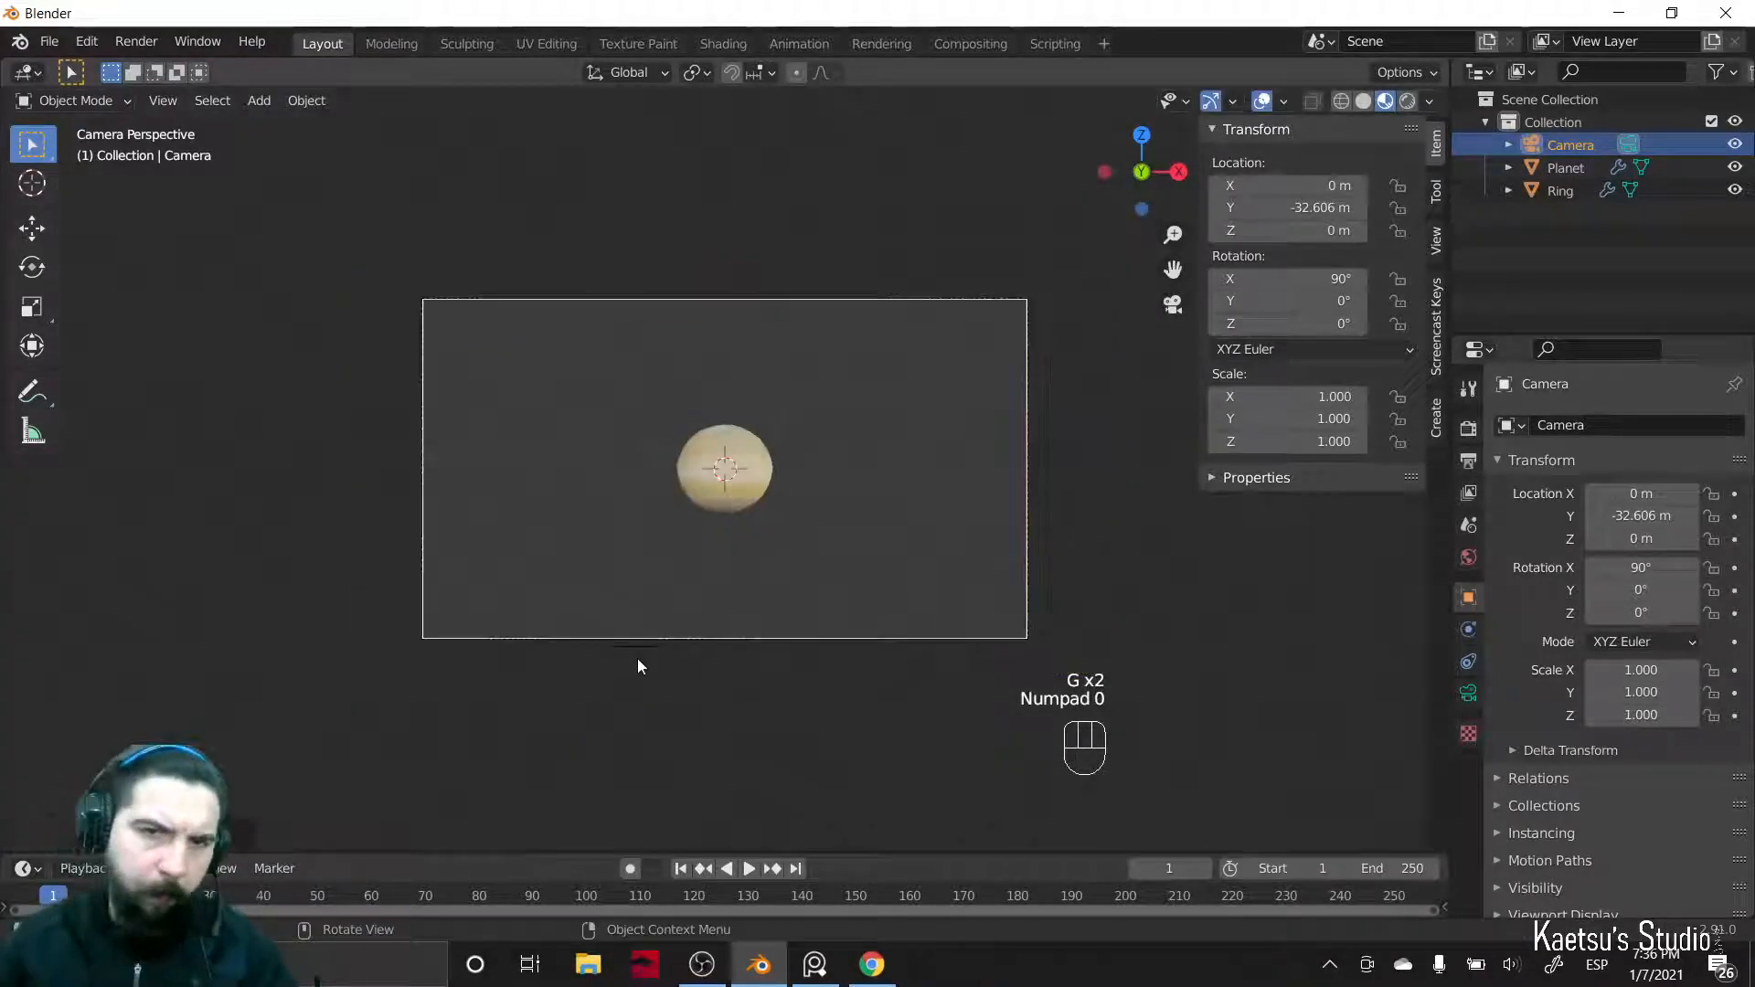
- Move the camera farther back along the Y axis to about -59 m and look through it again
middle_drag(838, 662, 700, 684)
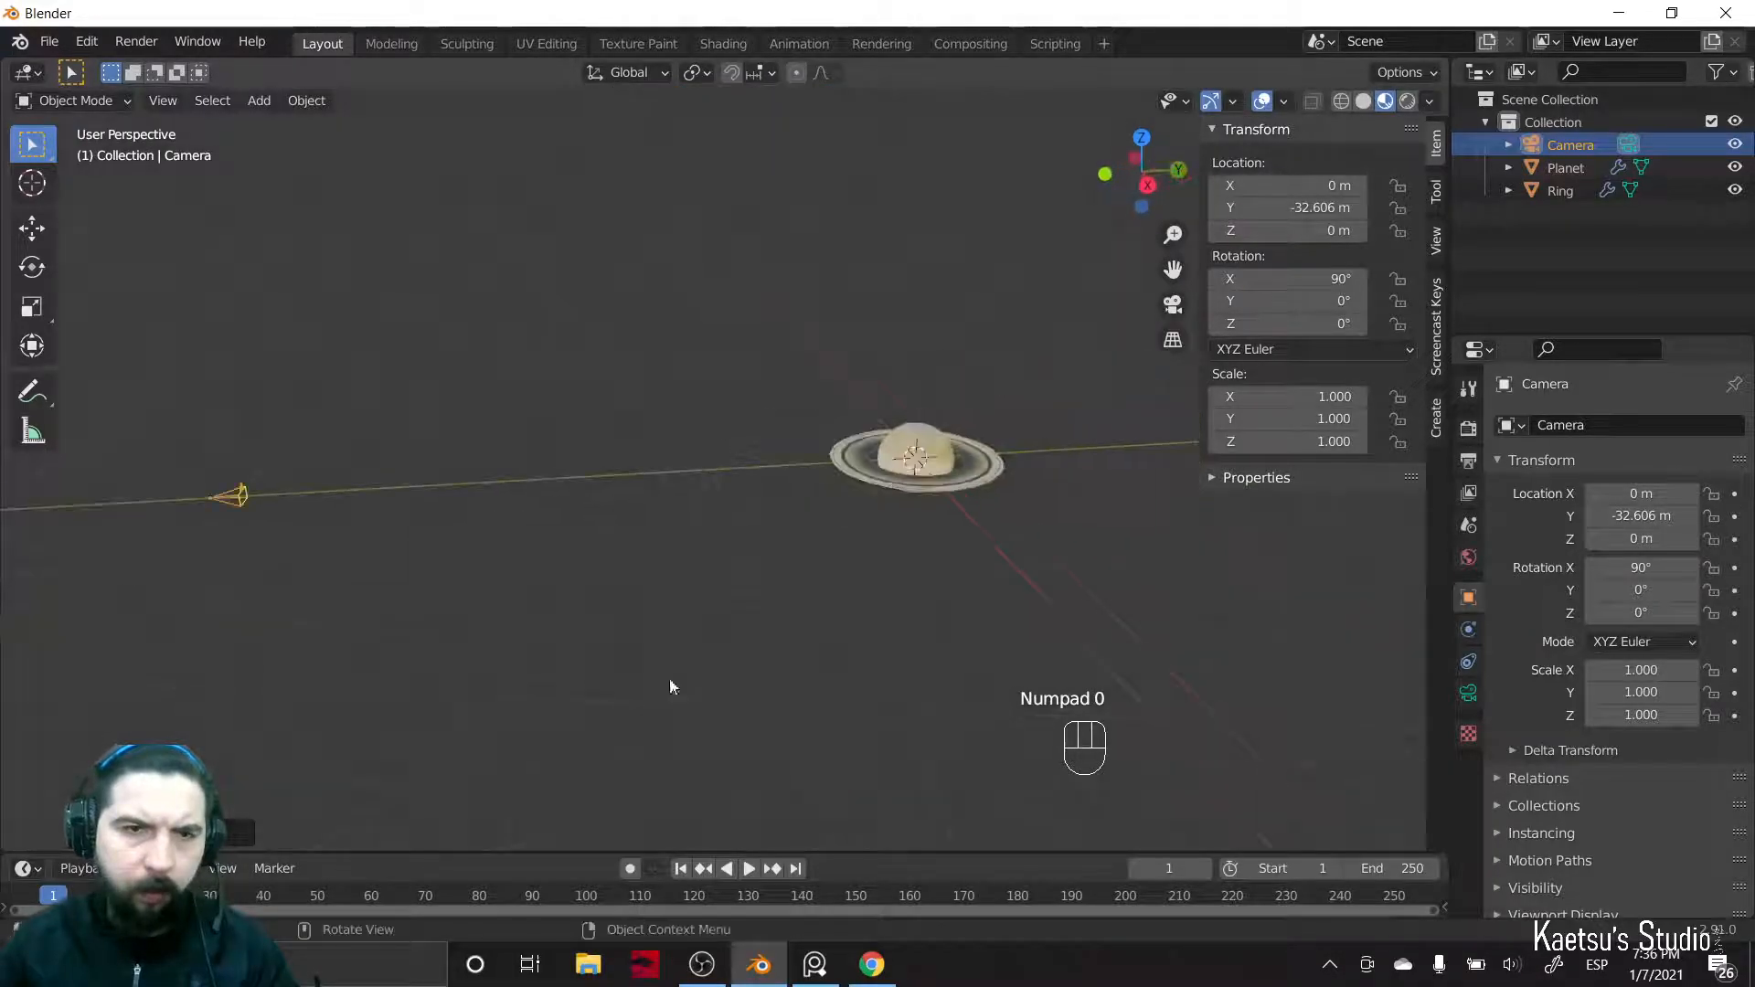
scroll(412, 672, down, 2)
key(g)
click(51, 683)
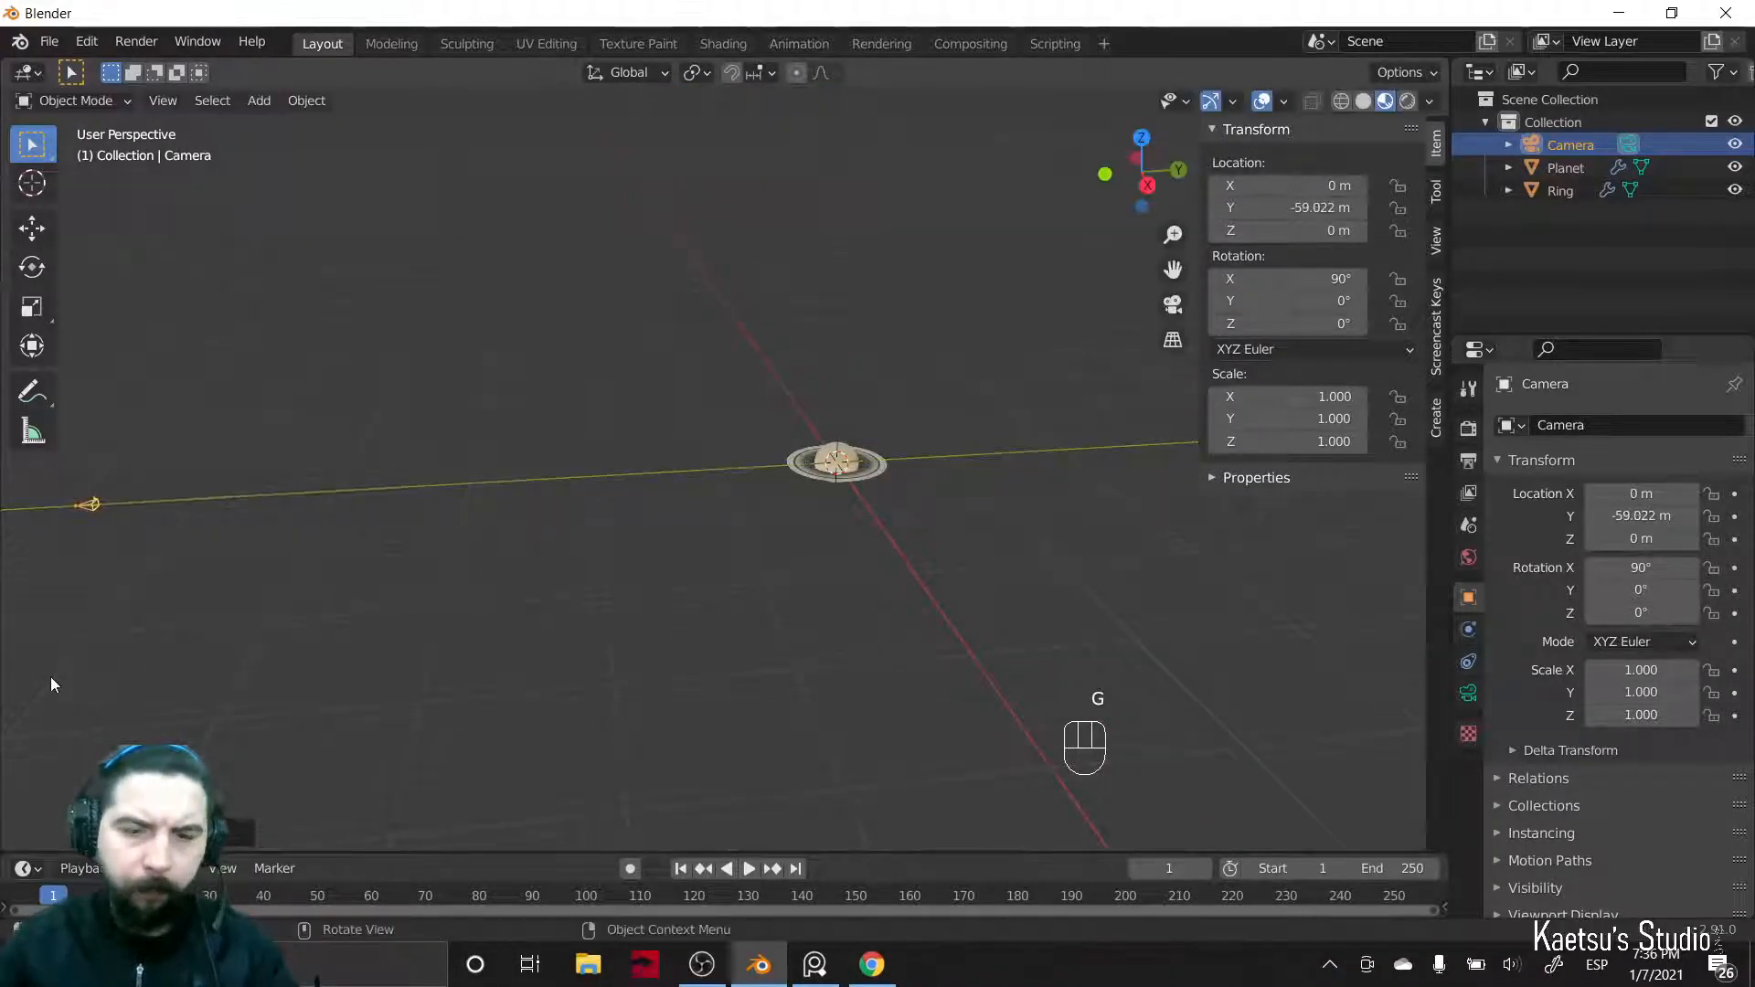
key(KP_0)
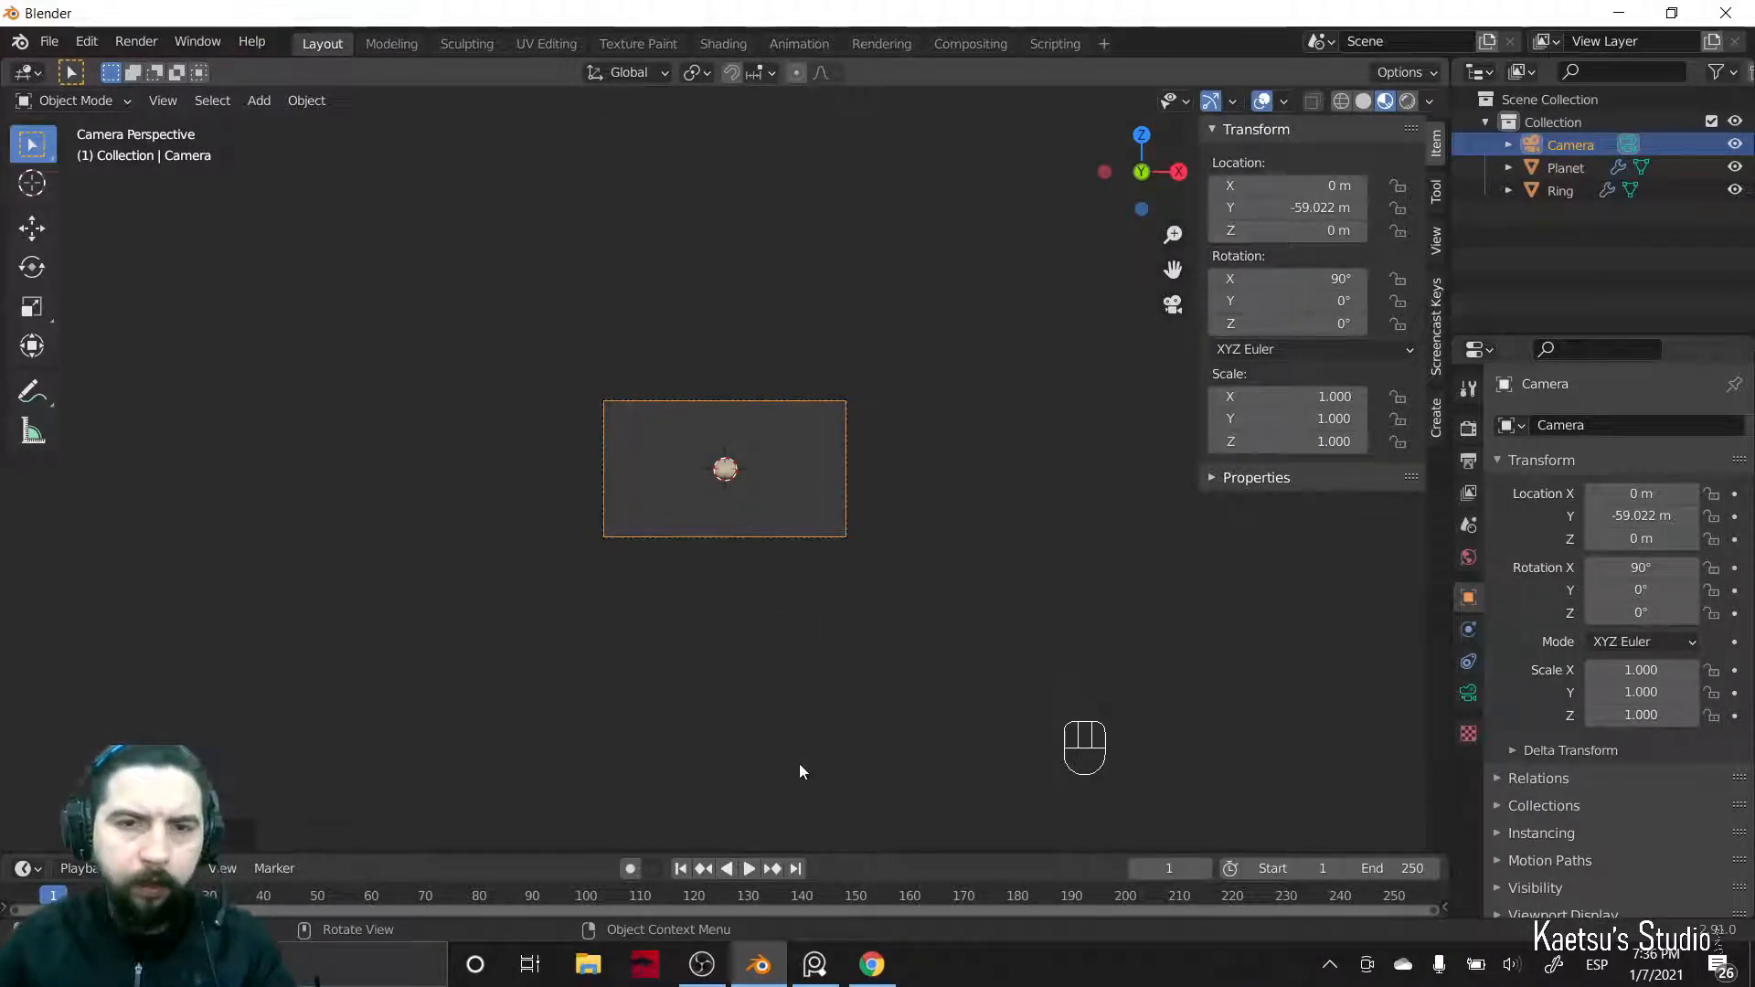
- Raise the camera to about 28 m in Z and tilt it around X to 66.3° so Saturn sits in the frame
key(g)
key(z)
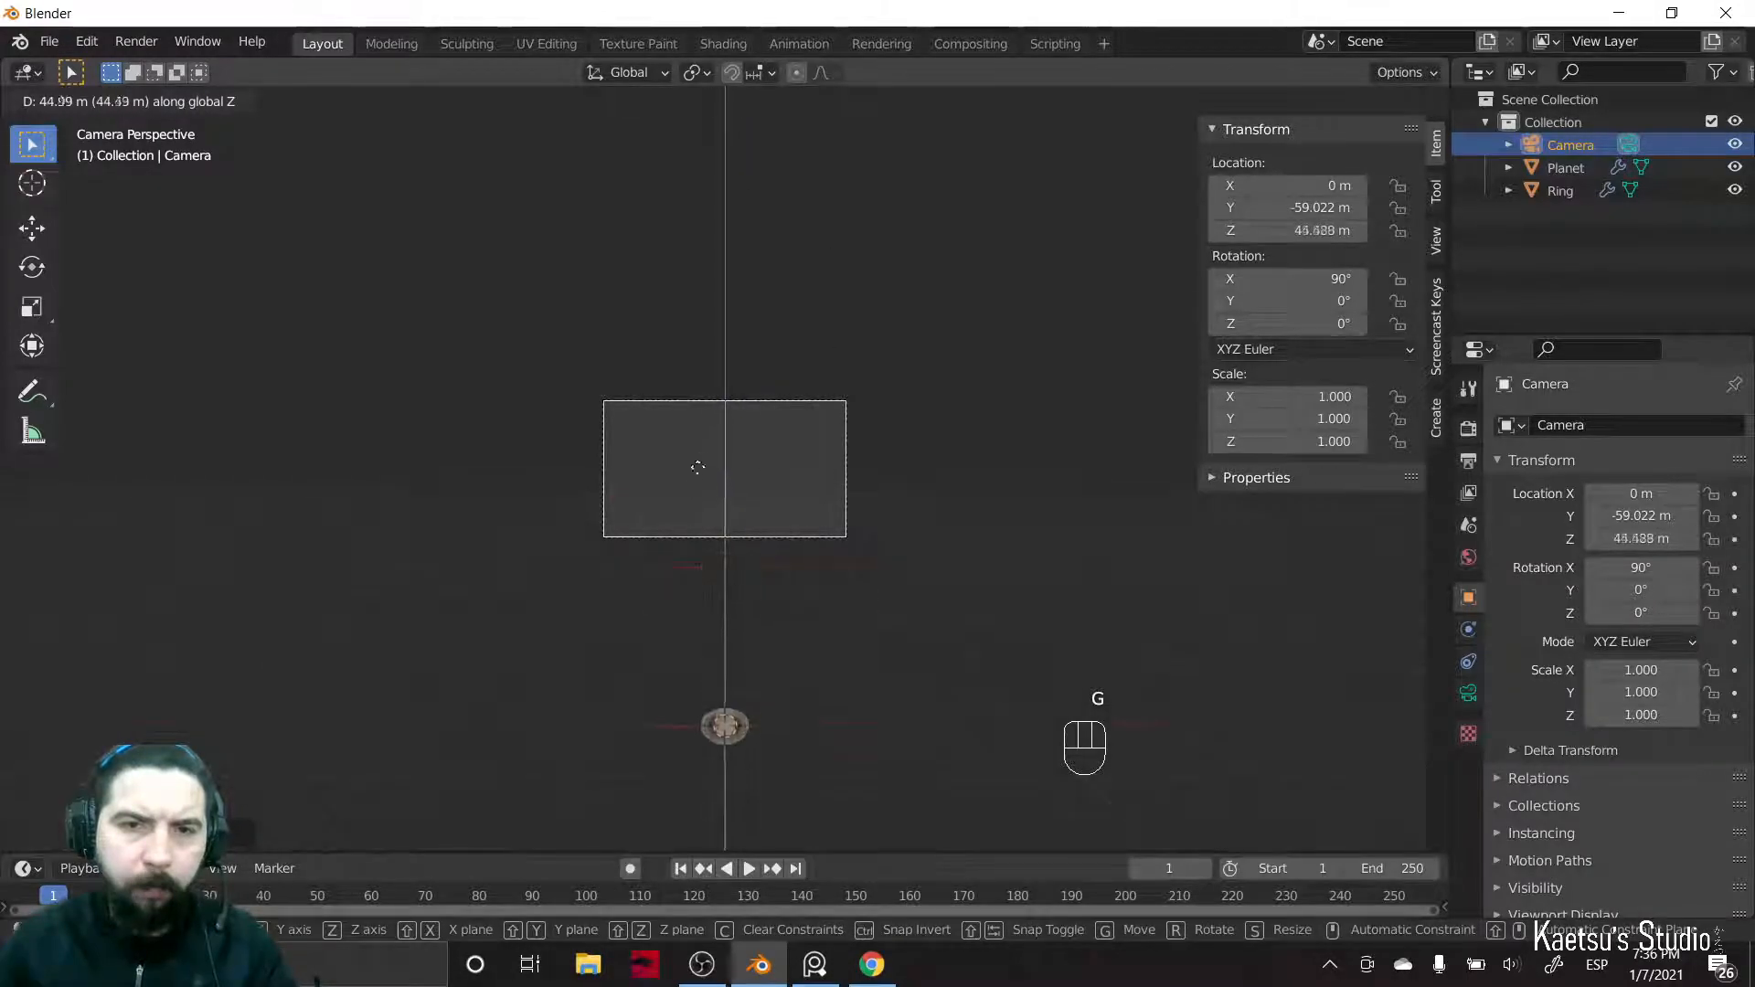
click(668, 711)
key(r)
key(x)
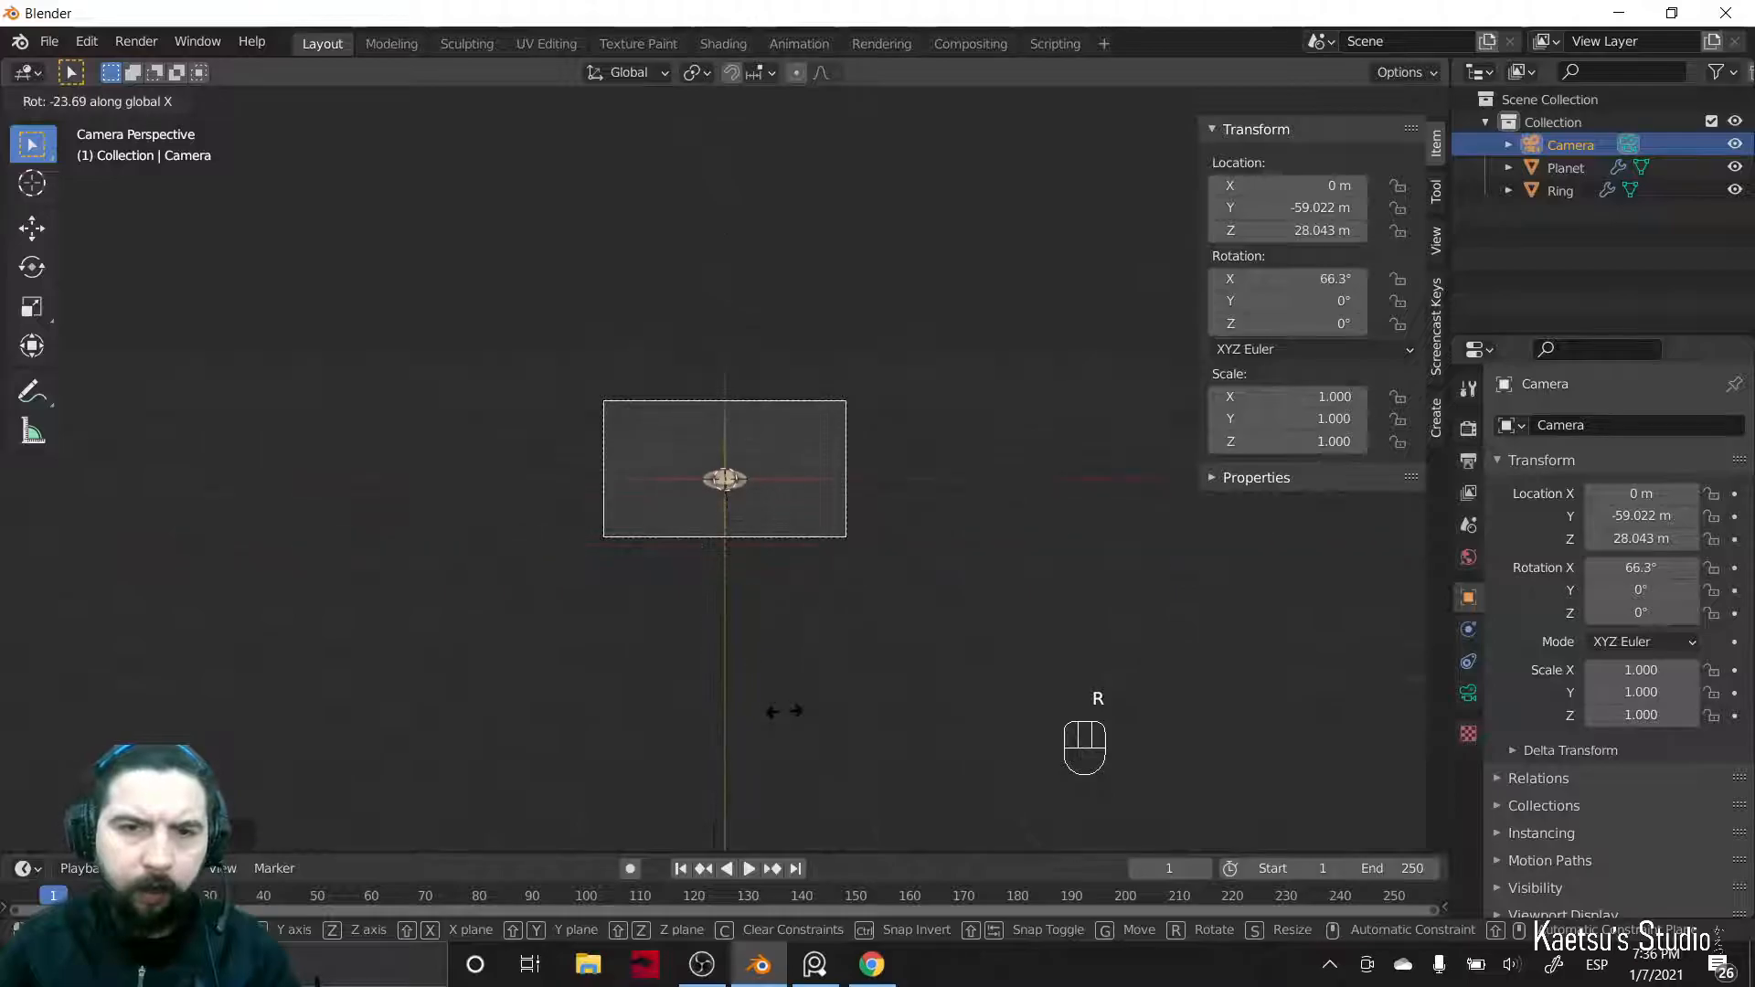
click(784, 711)
key(r)
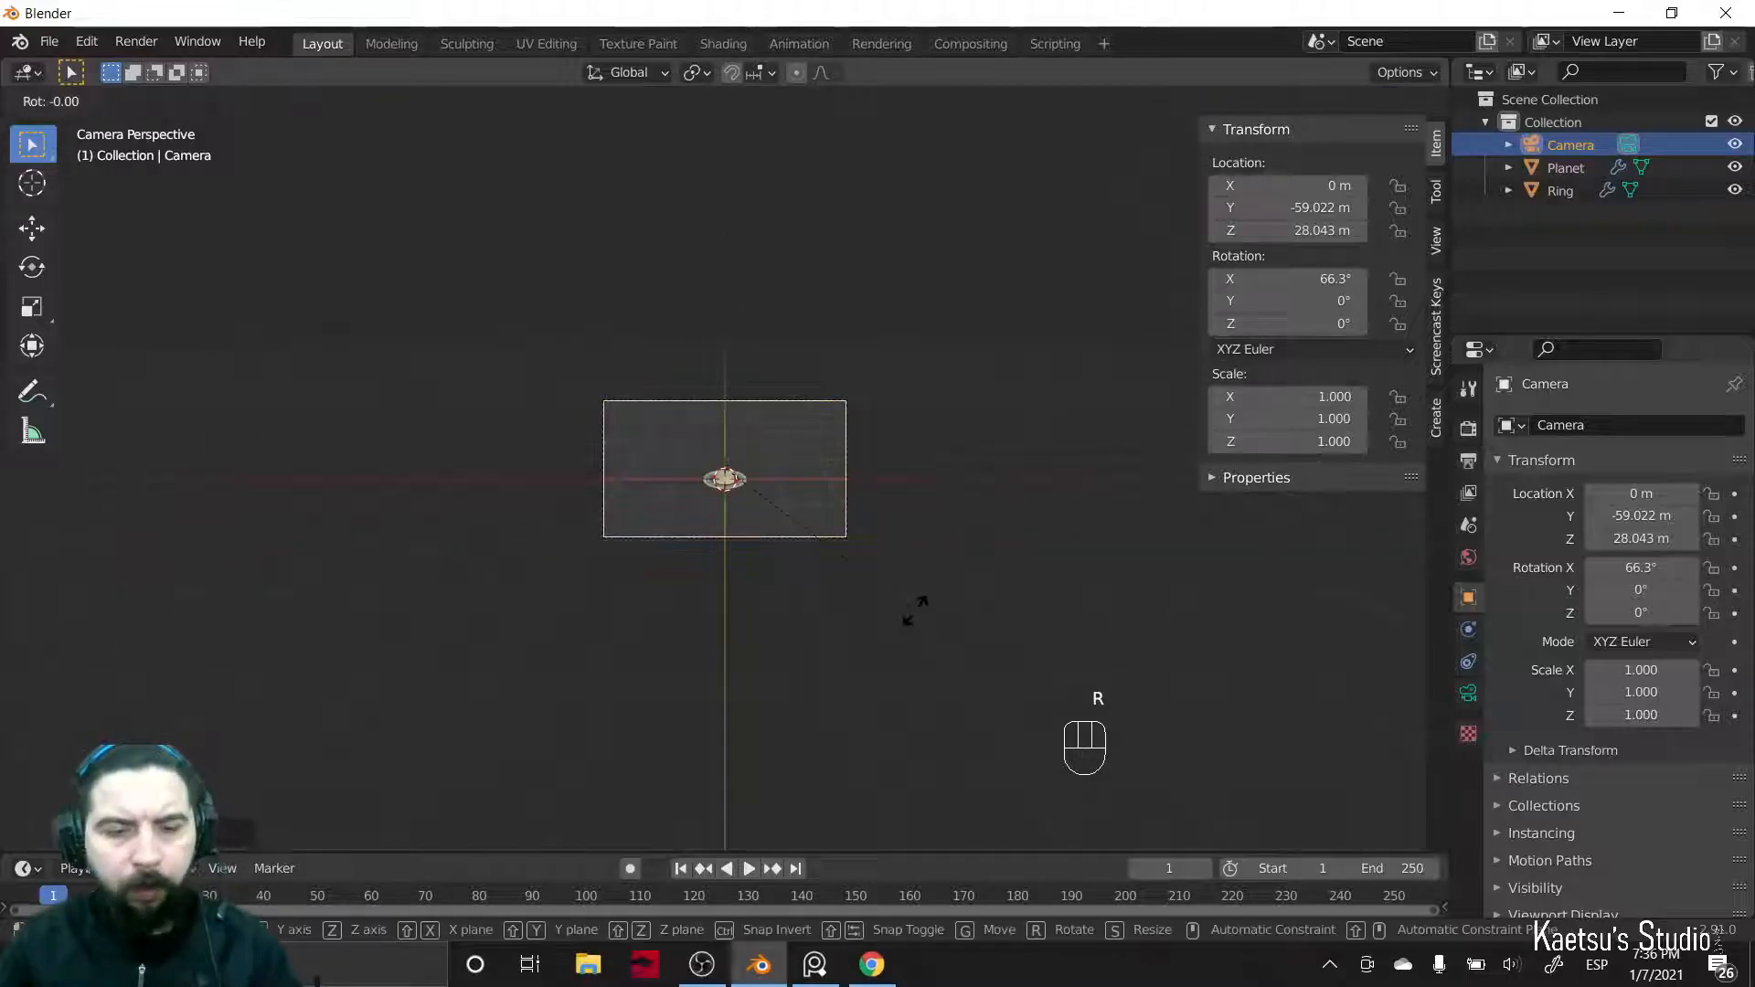
key(y)
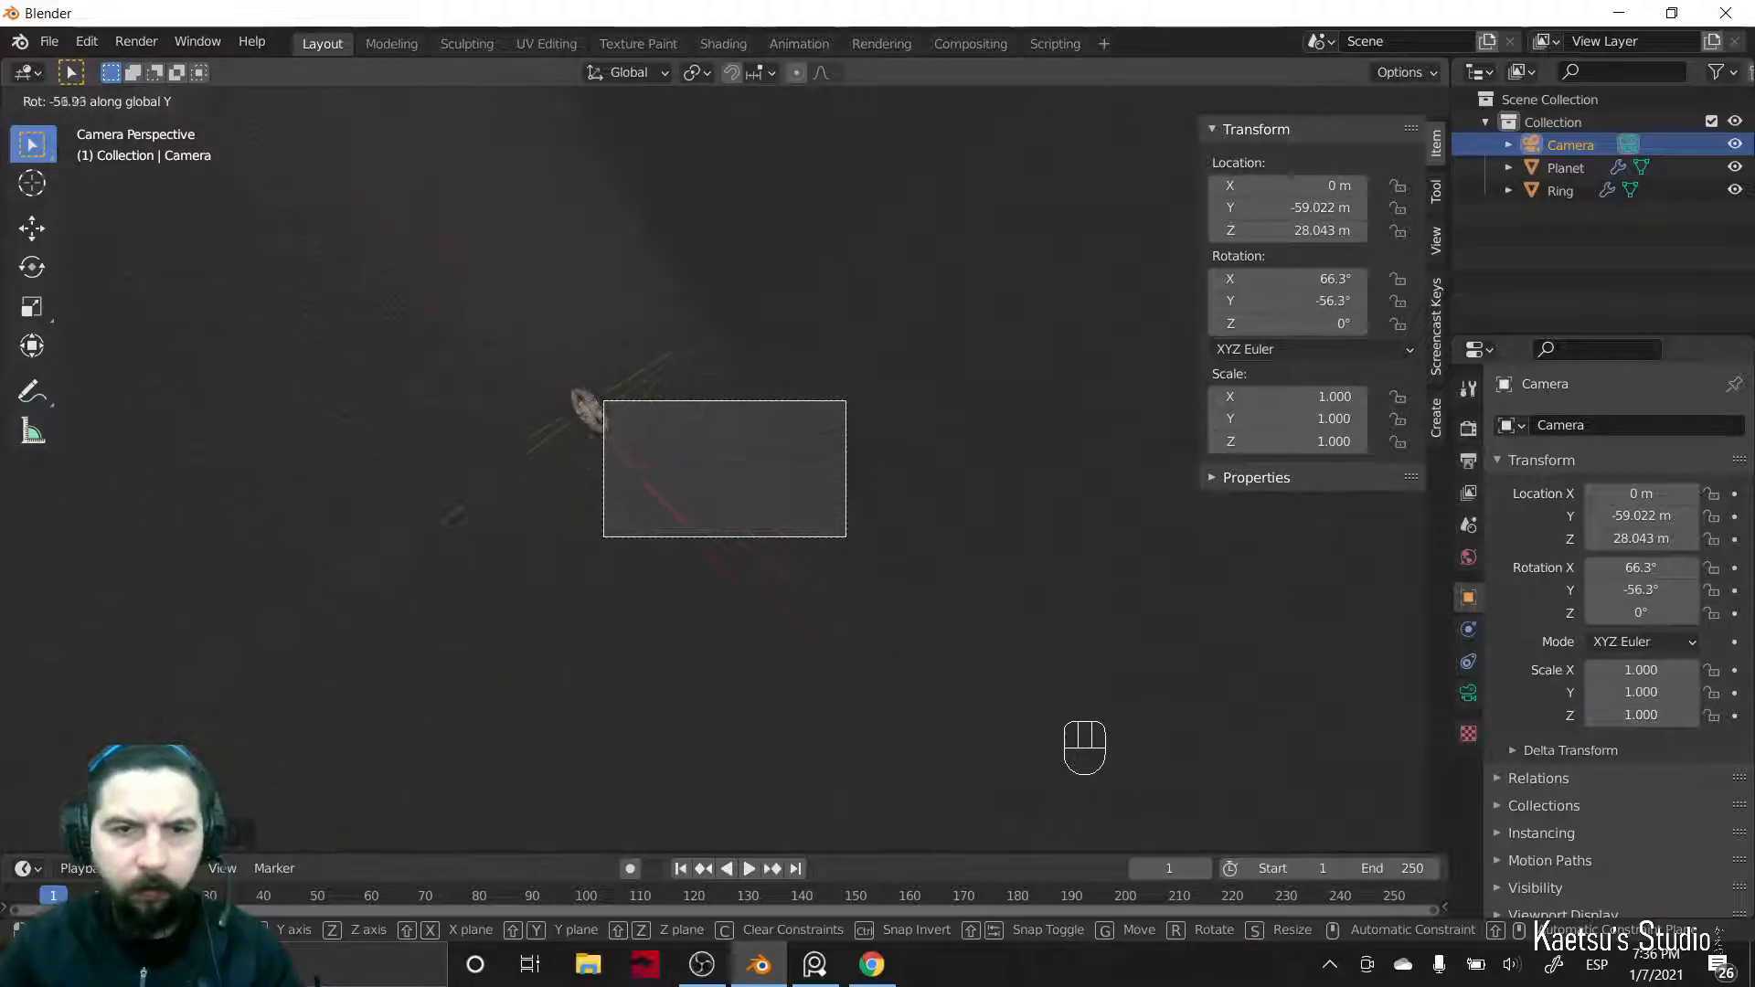
right_click(1023, 565)
- Enable the Thirds composition guide in the camera's Viewport Display settings
scroll(813, 704, up, 2)
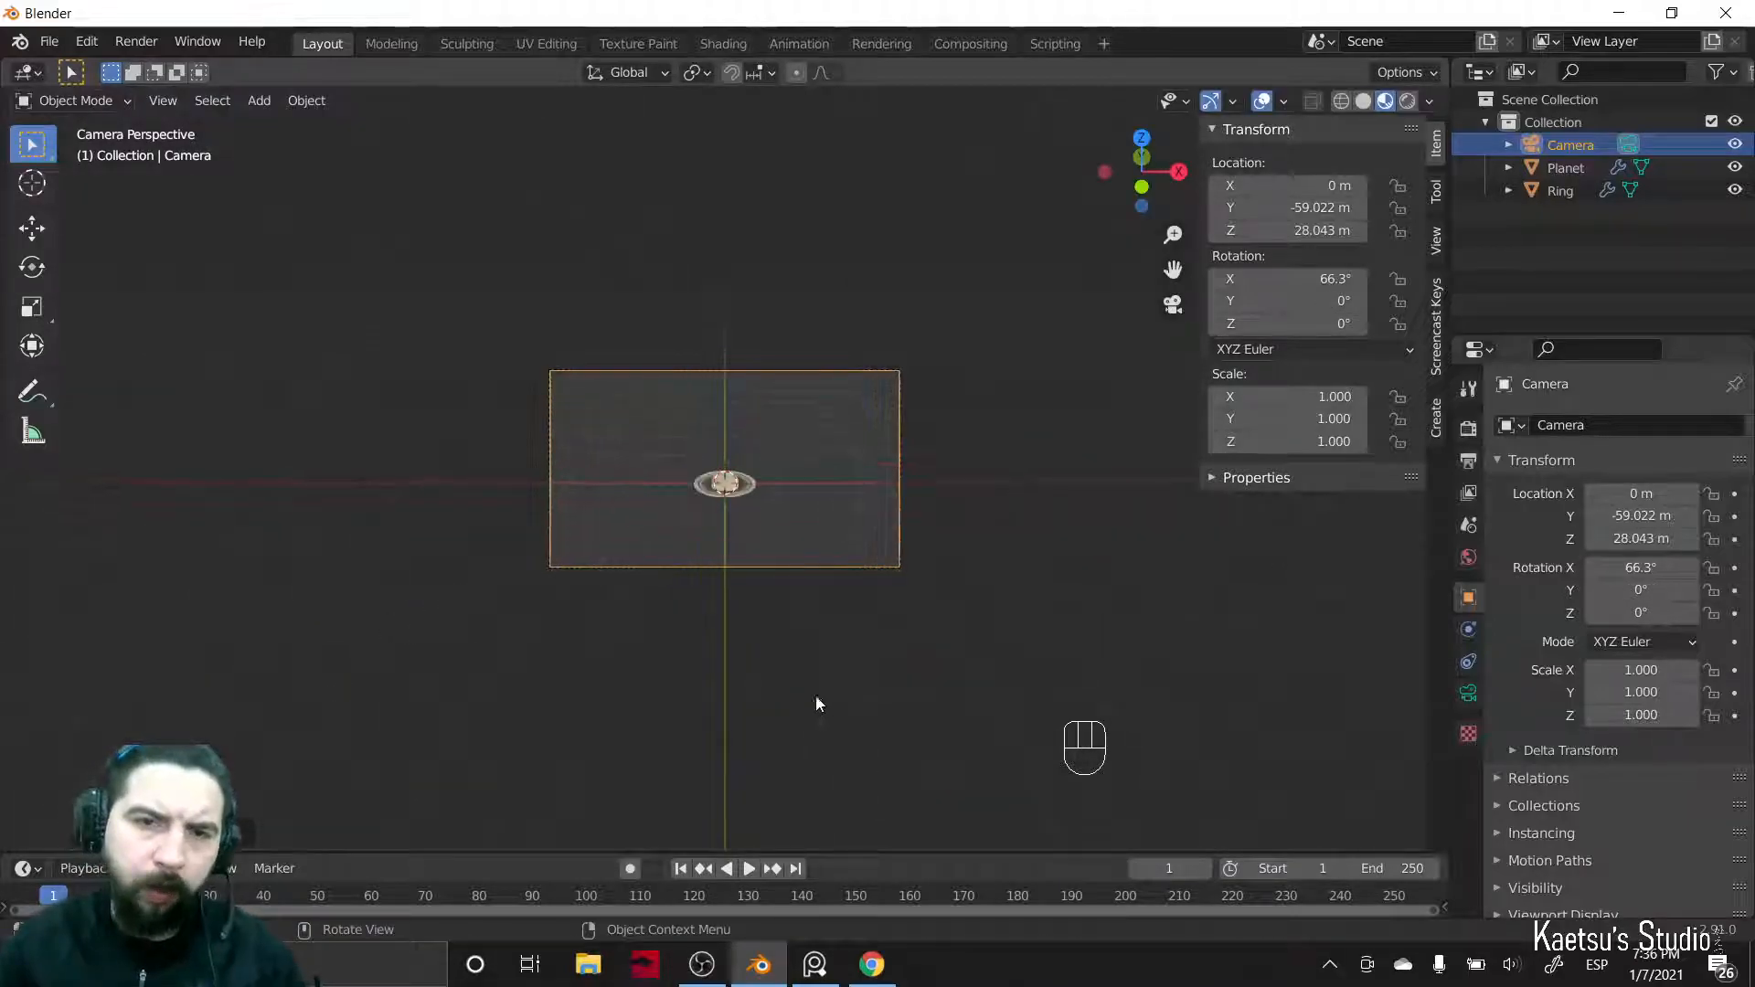
scroll(808, 640, up, 3)
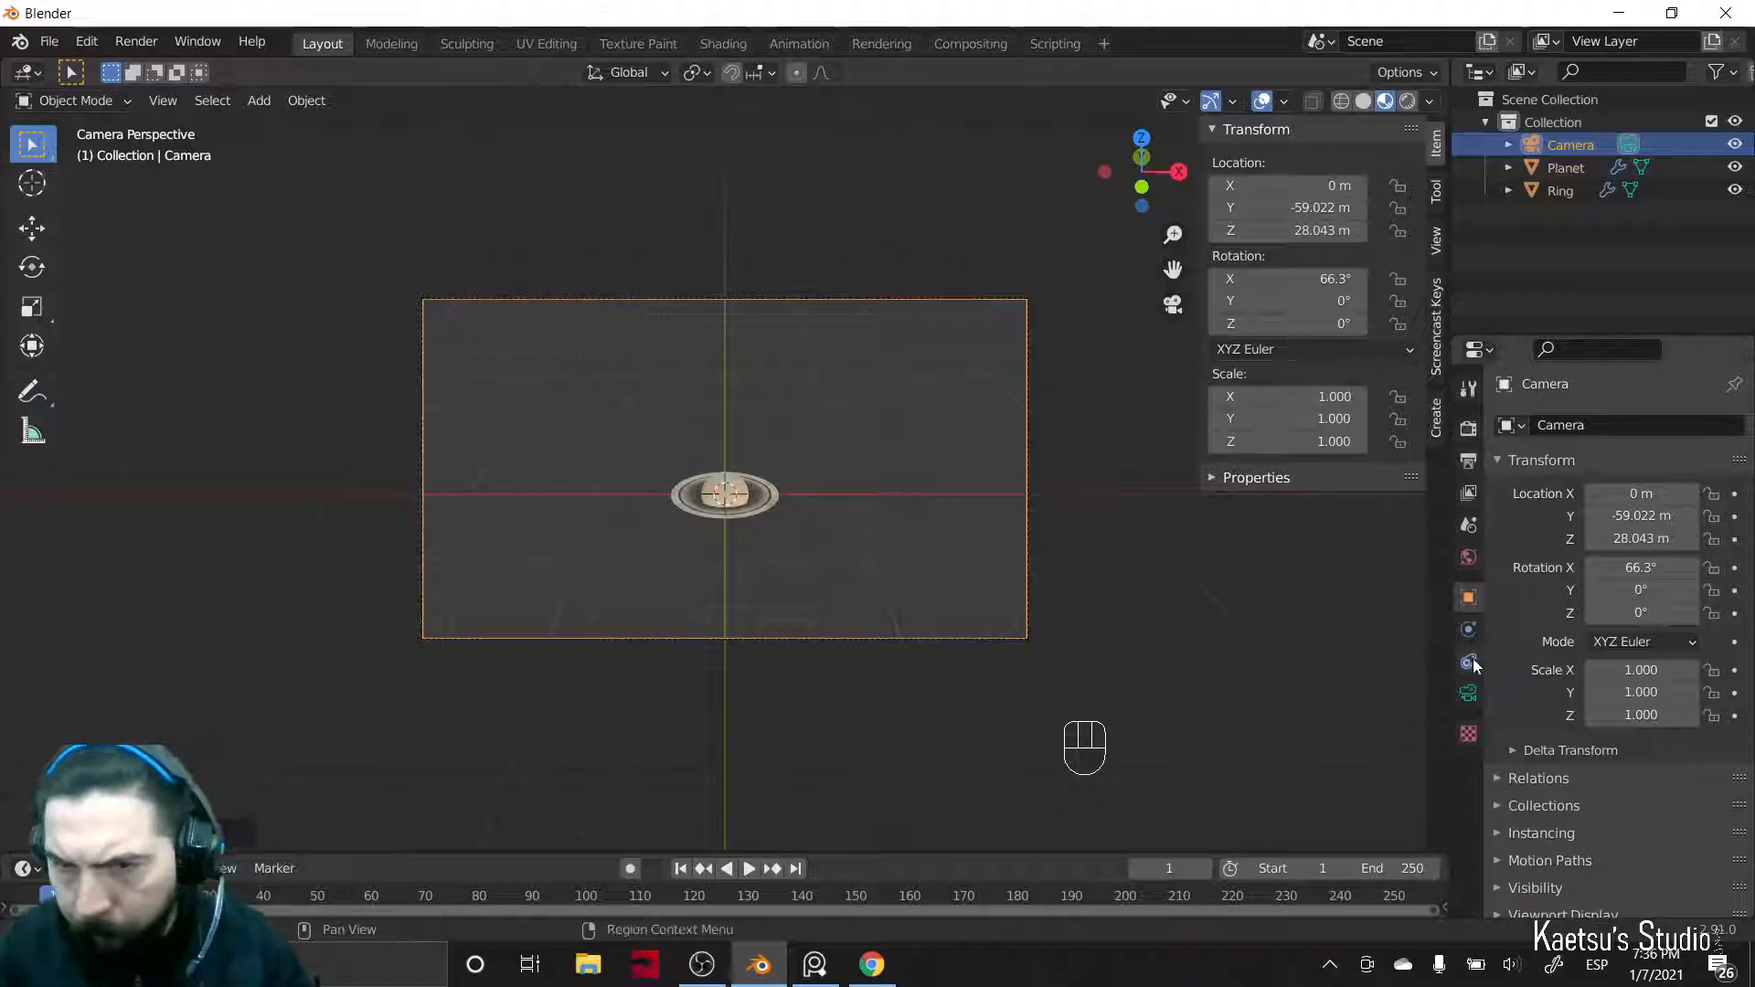
click(1468, 693)
click(1507, 814)
scroll(1508, 817, down, 3)
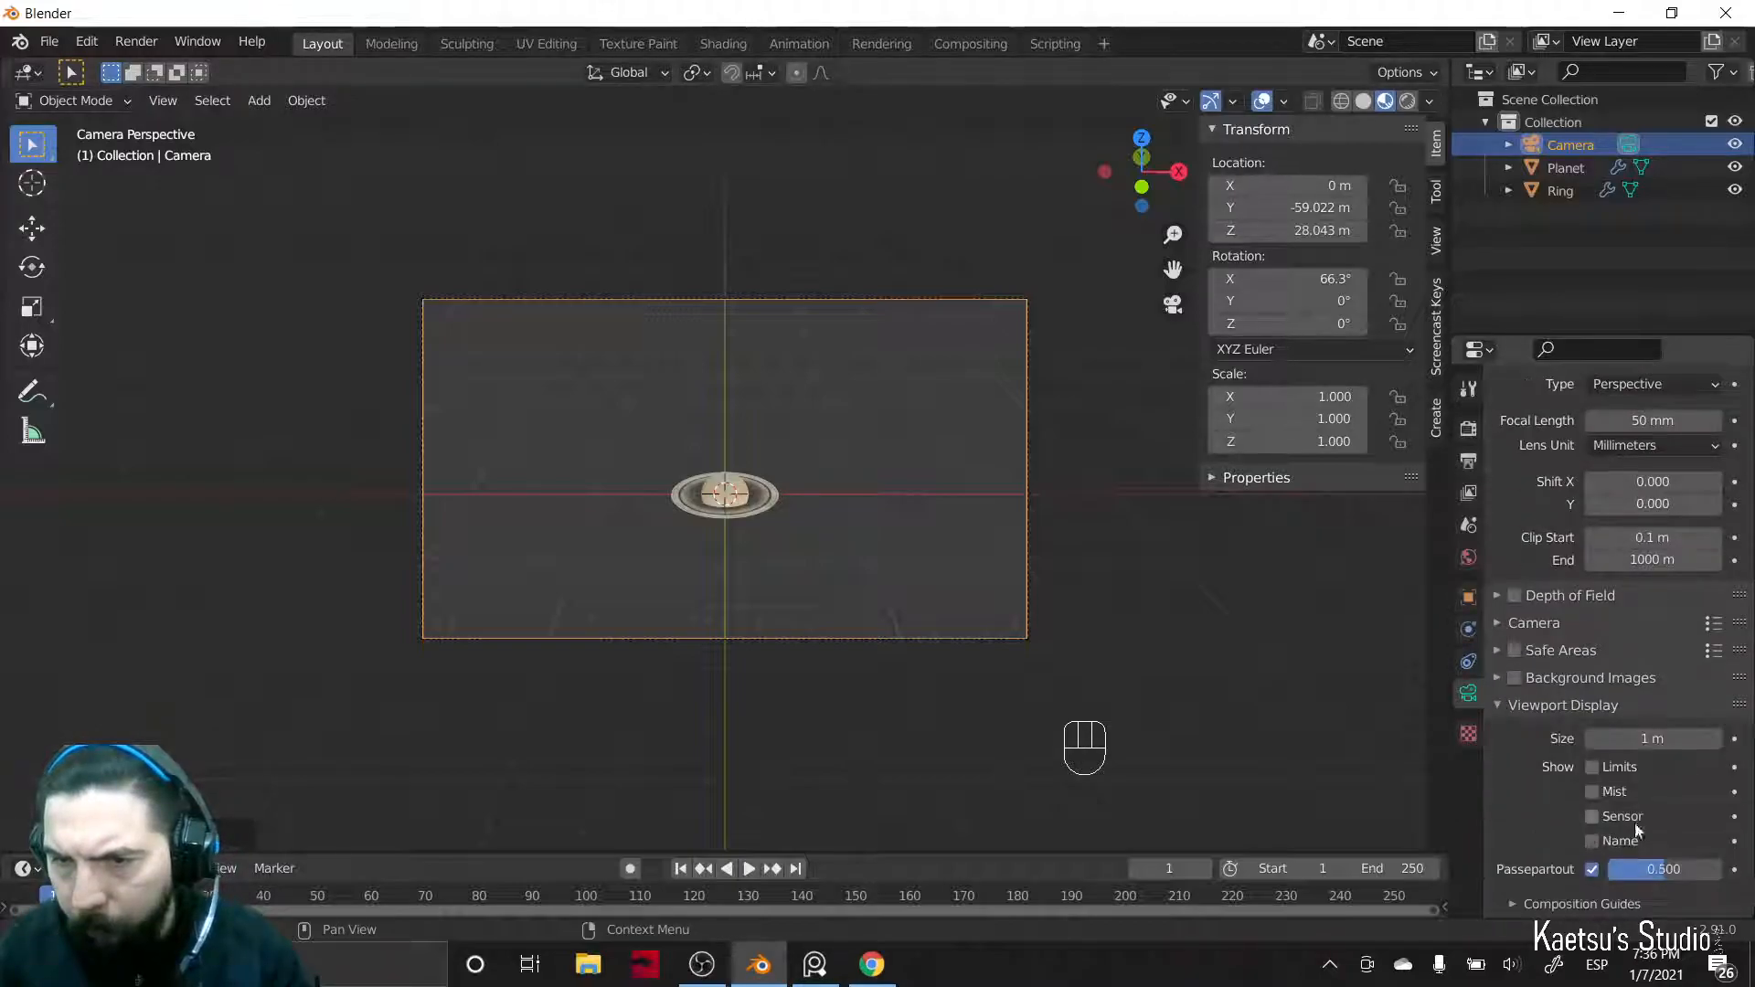
scroll(1631, 825, down, 1)
click(1512, 877)
scroll(1525, 881, down, 4)
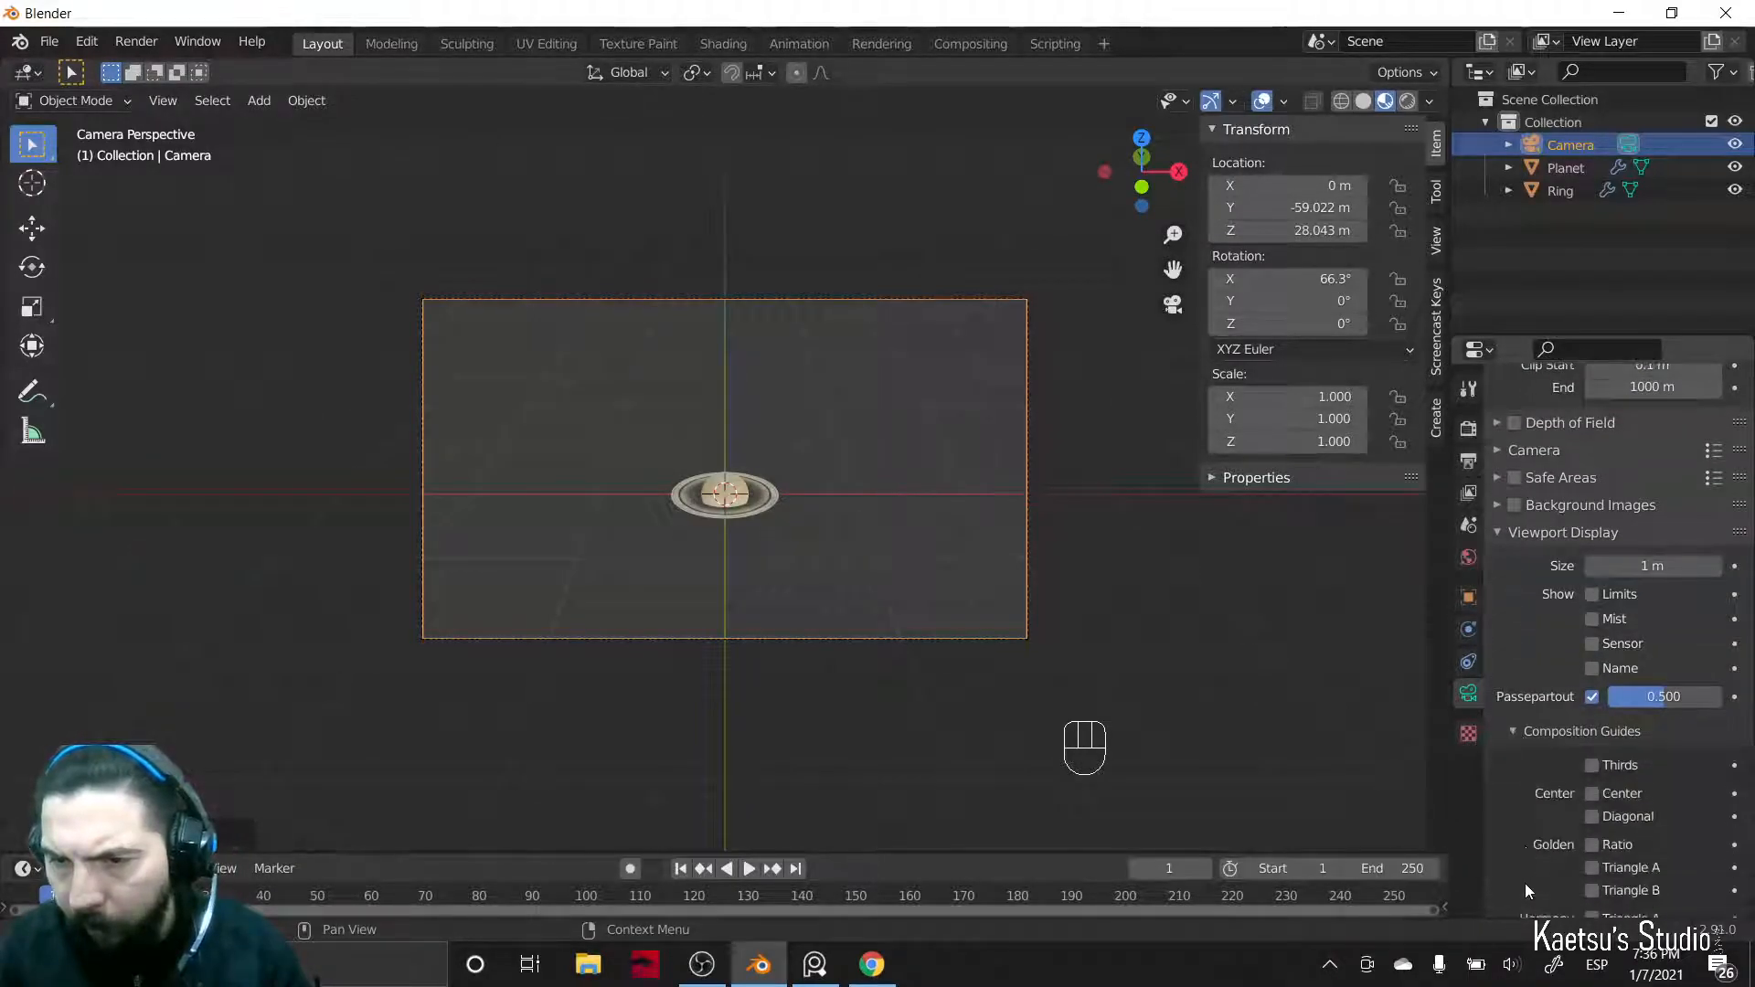
click(1593, 765)
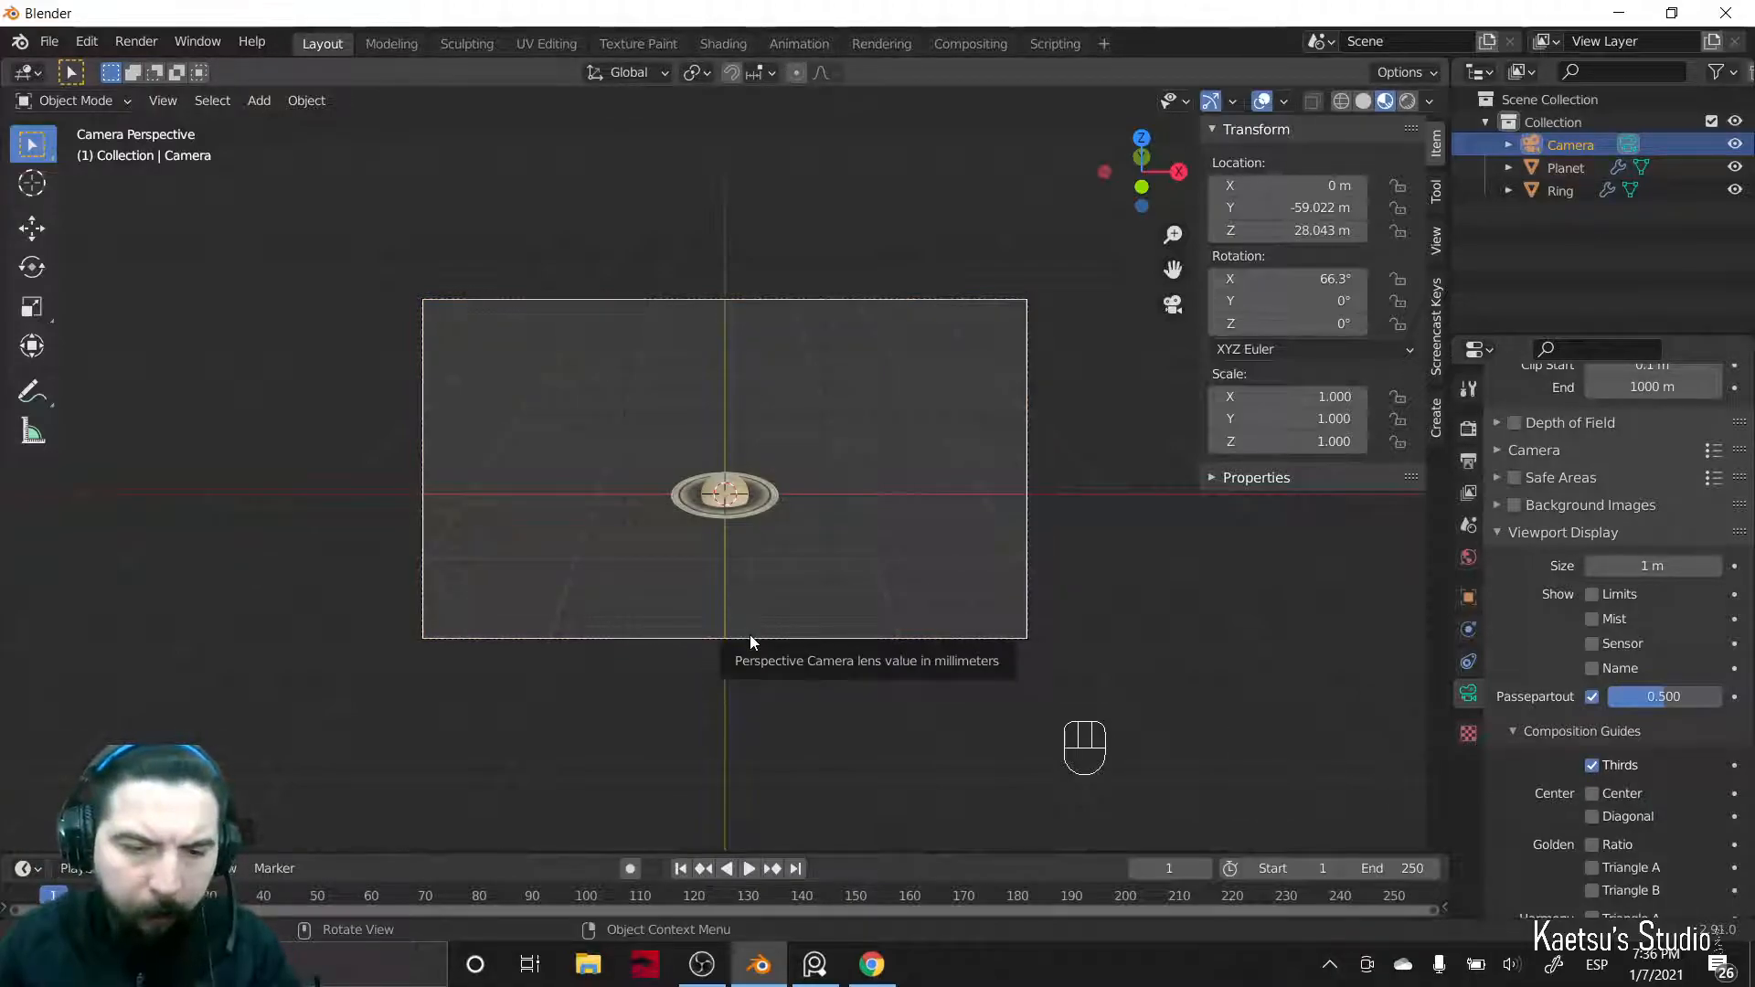
- Tilt the camera around X to 64.4° to center Saturn in the frame, and deselect the camera
key(r)
key(x)
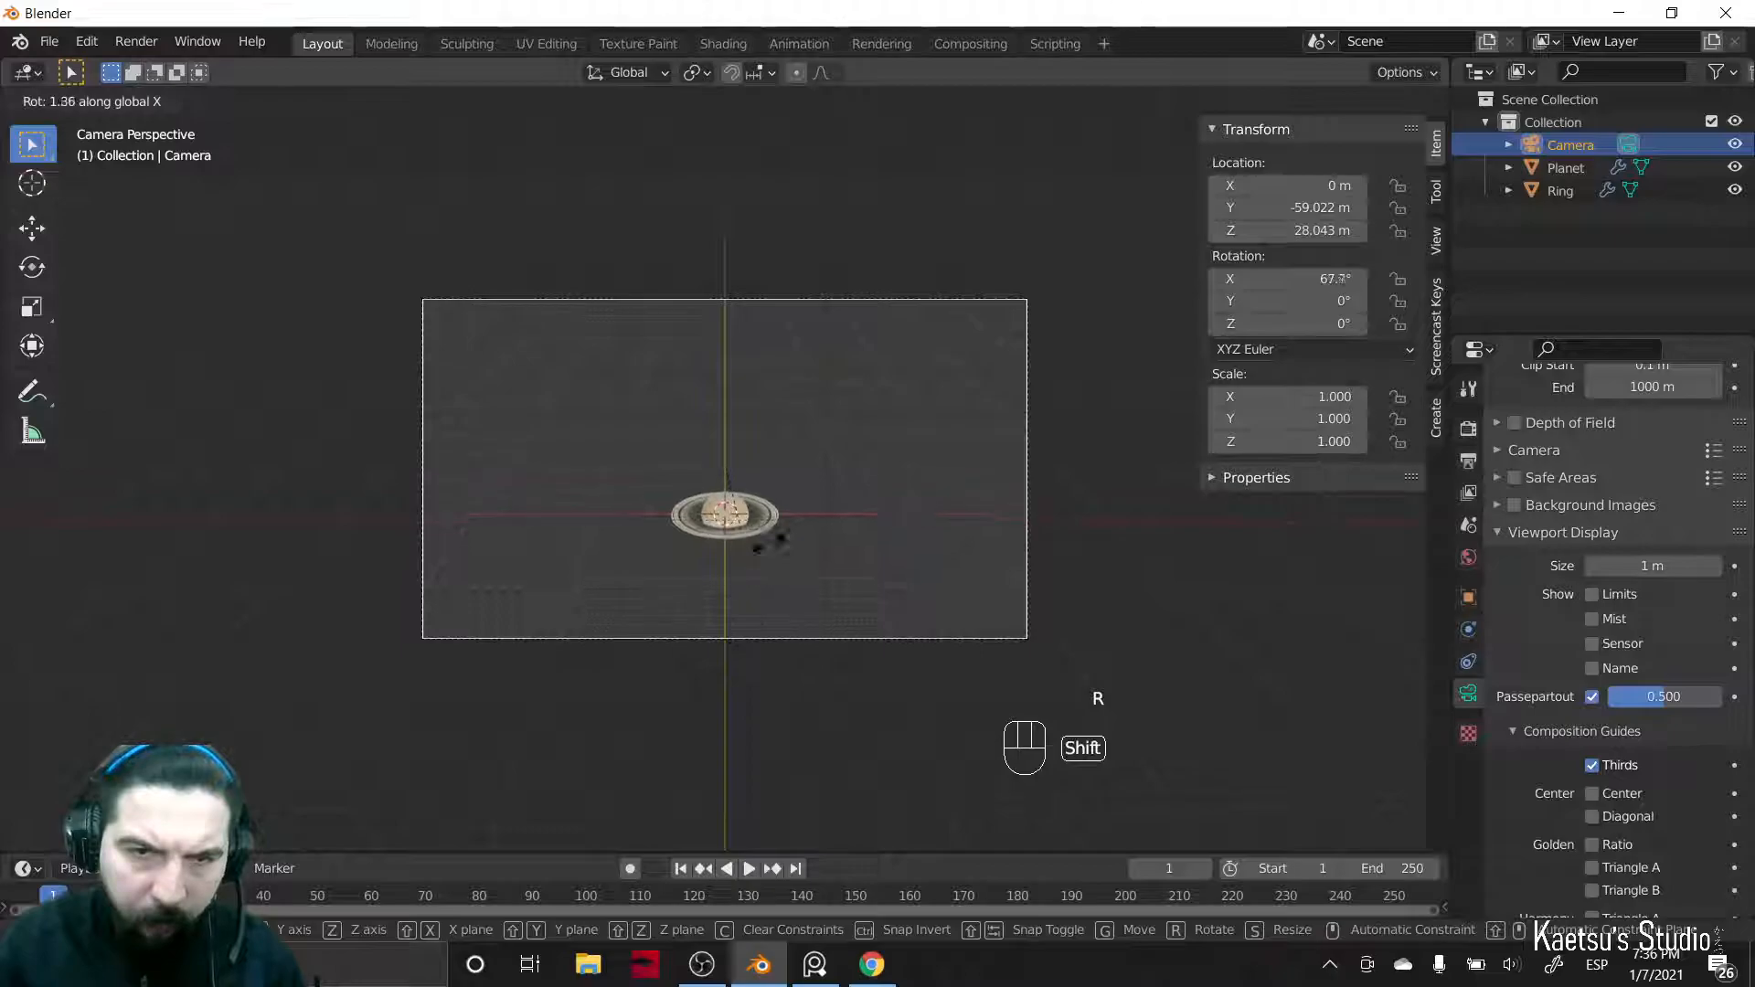
click(786, 431)
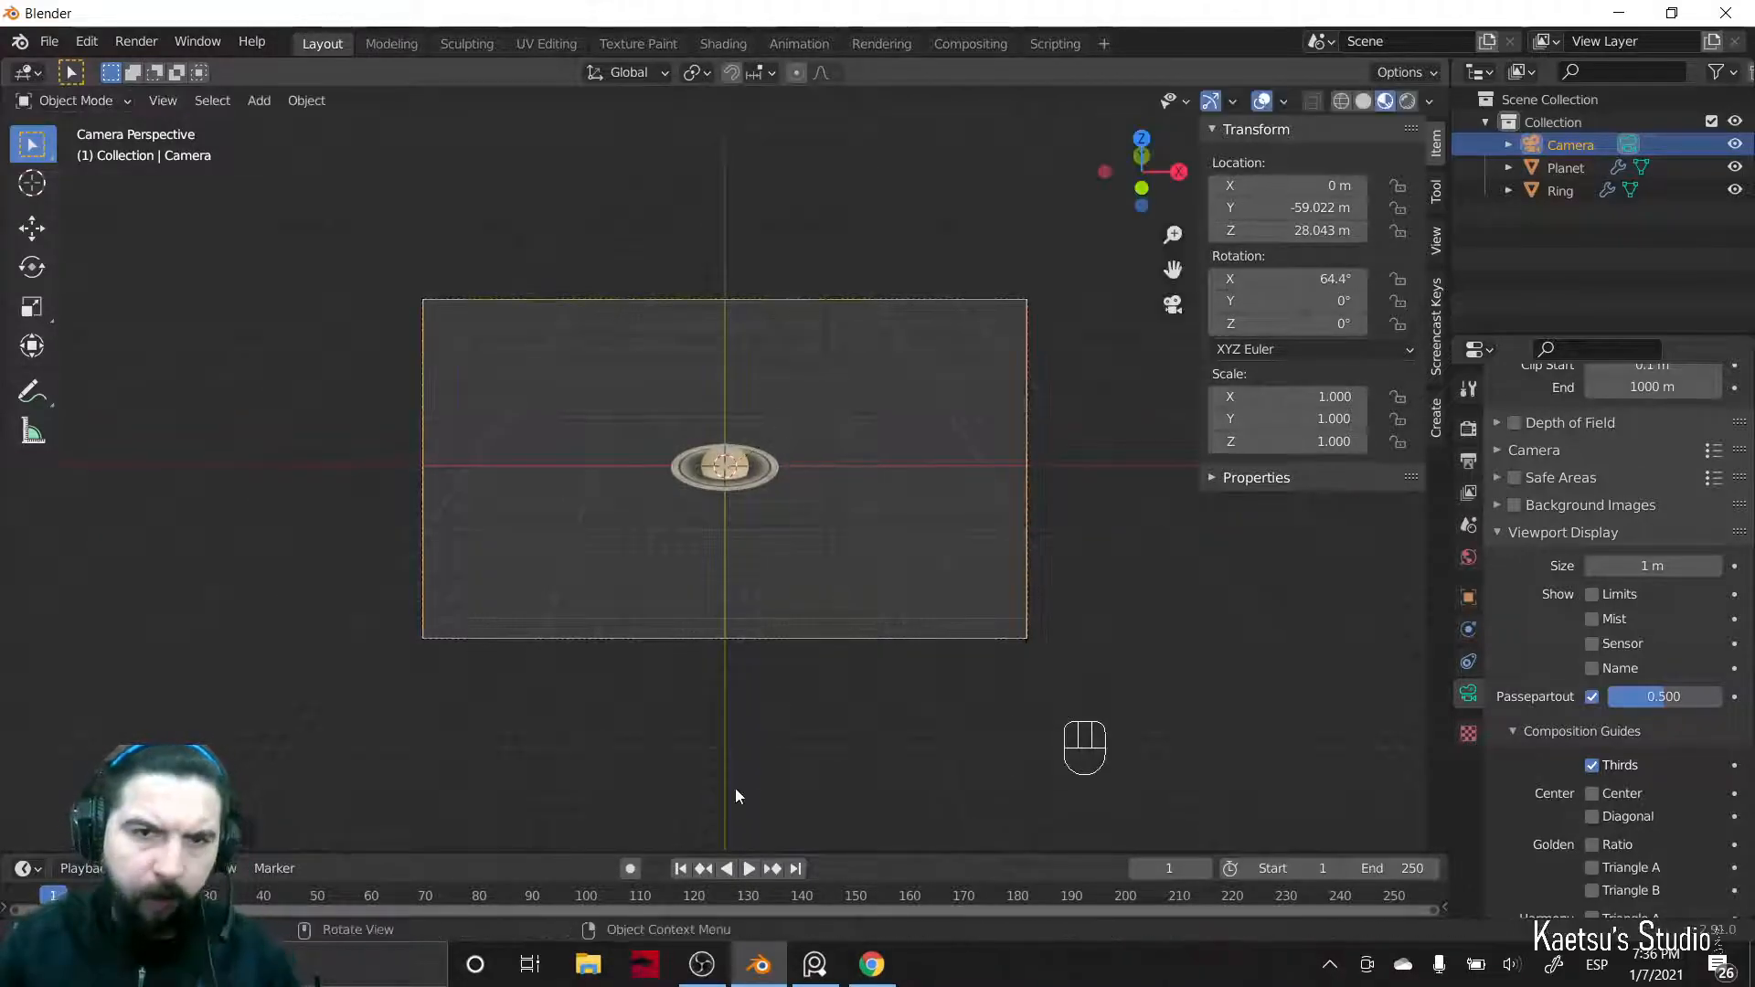
click(727, 764)
- Preview the camera view with rendered shading and set the World background color to black
scroll(731, 755, up, 2)
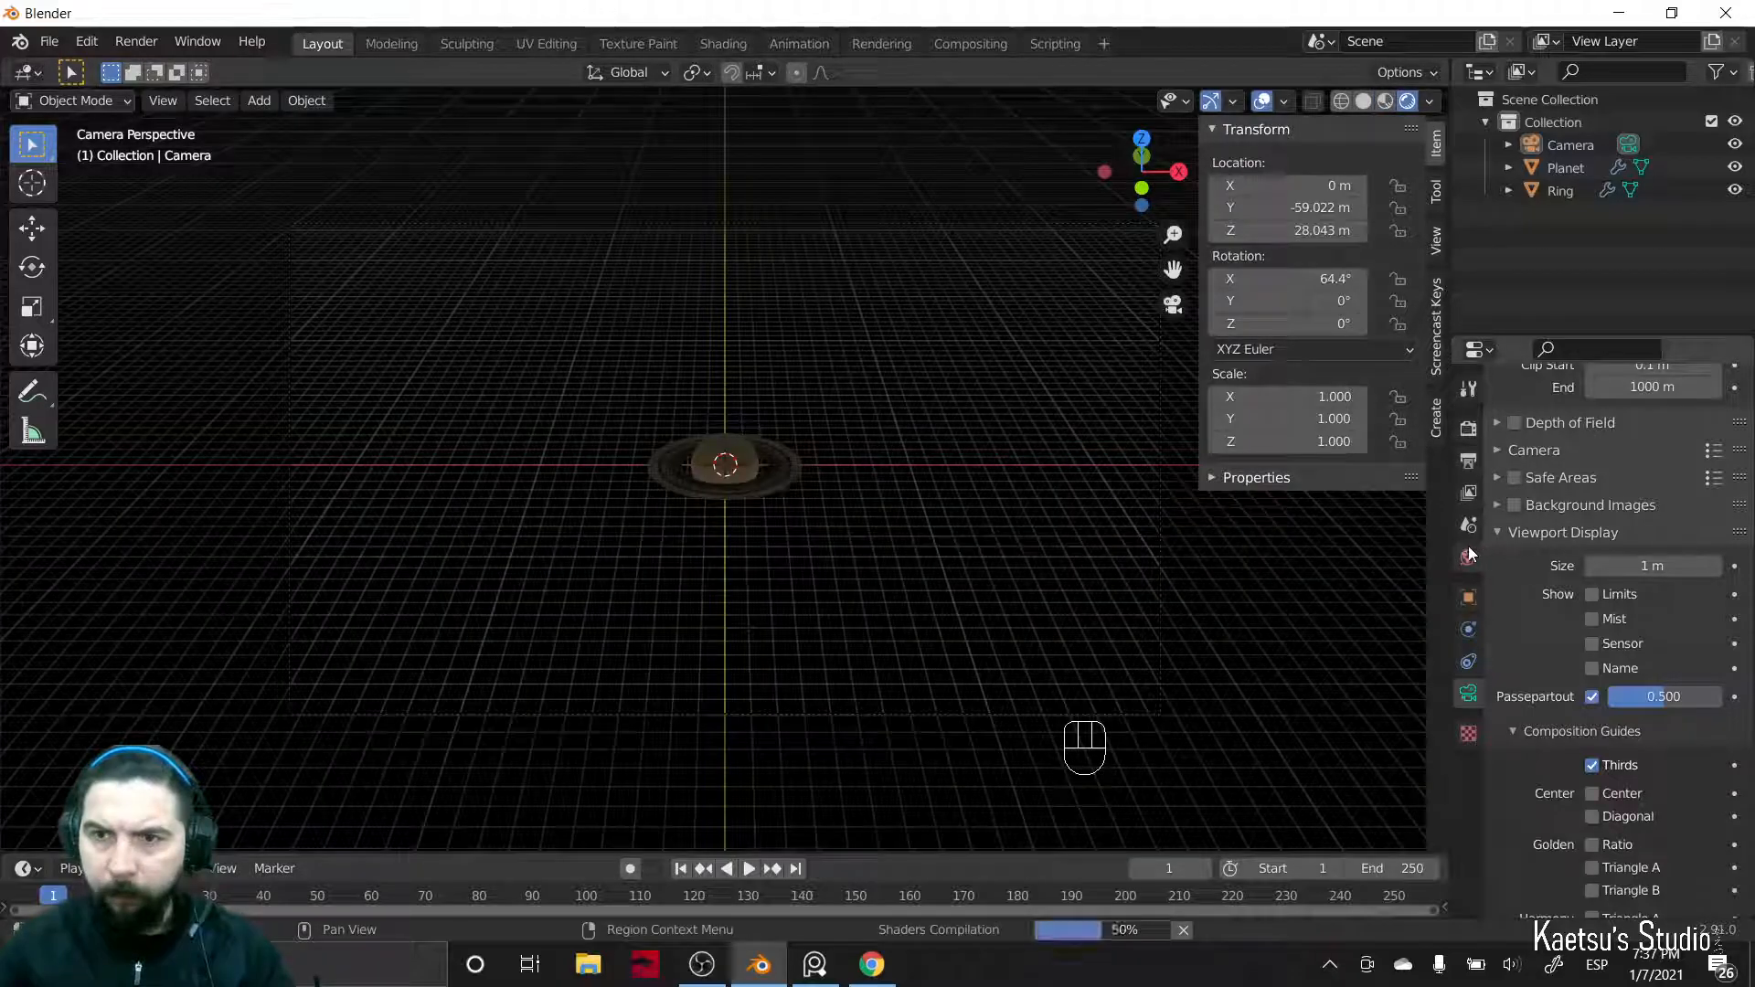
click(1468, 557)
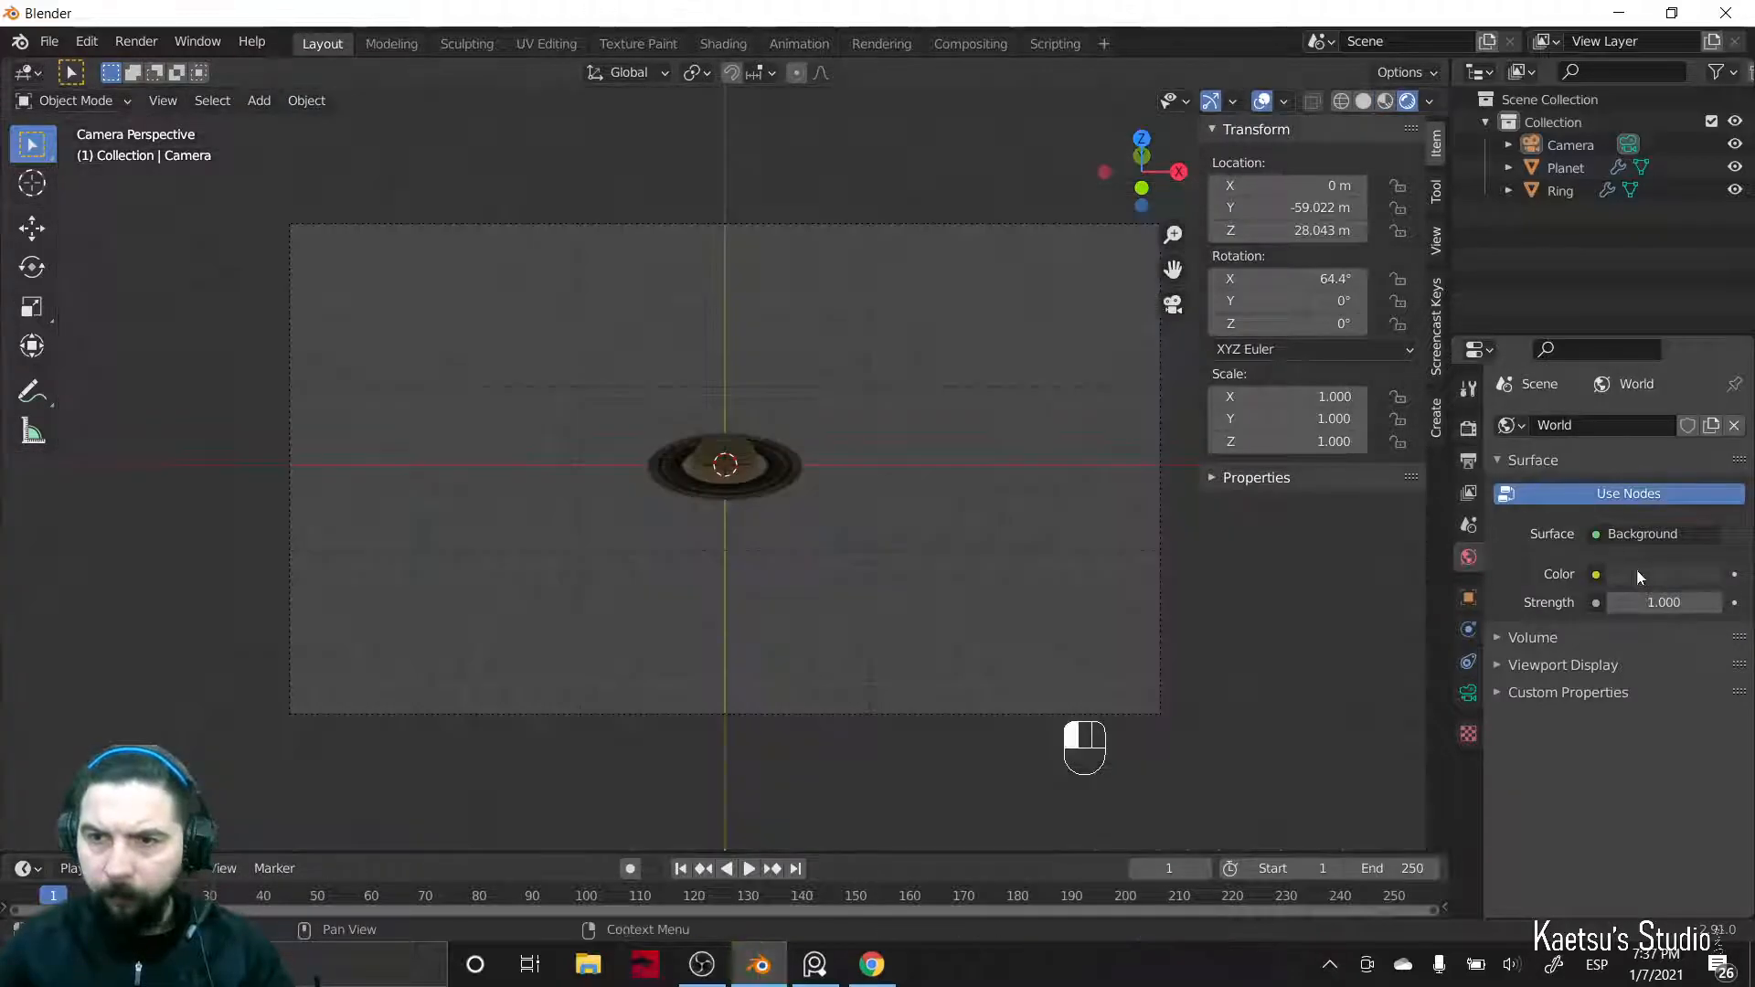
click(1630, 579)
drag(1599, 517, 1535, 517)
- Add a Sun light at the origin and rotate it 90° around the X axis
key(shift+a)
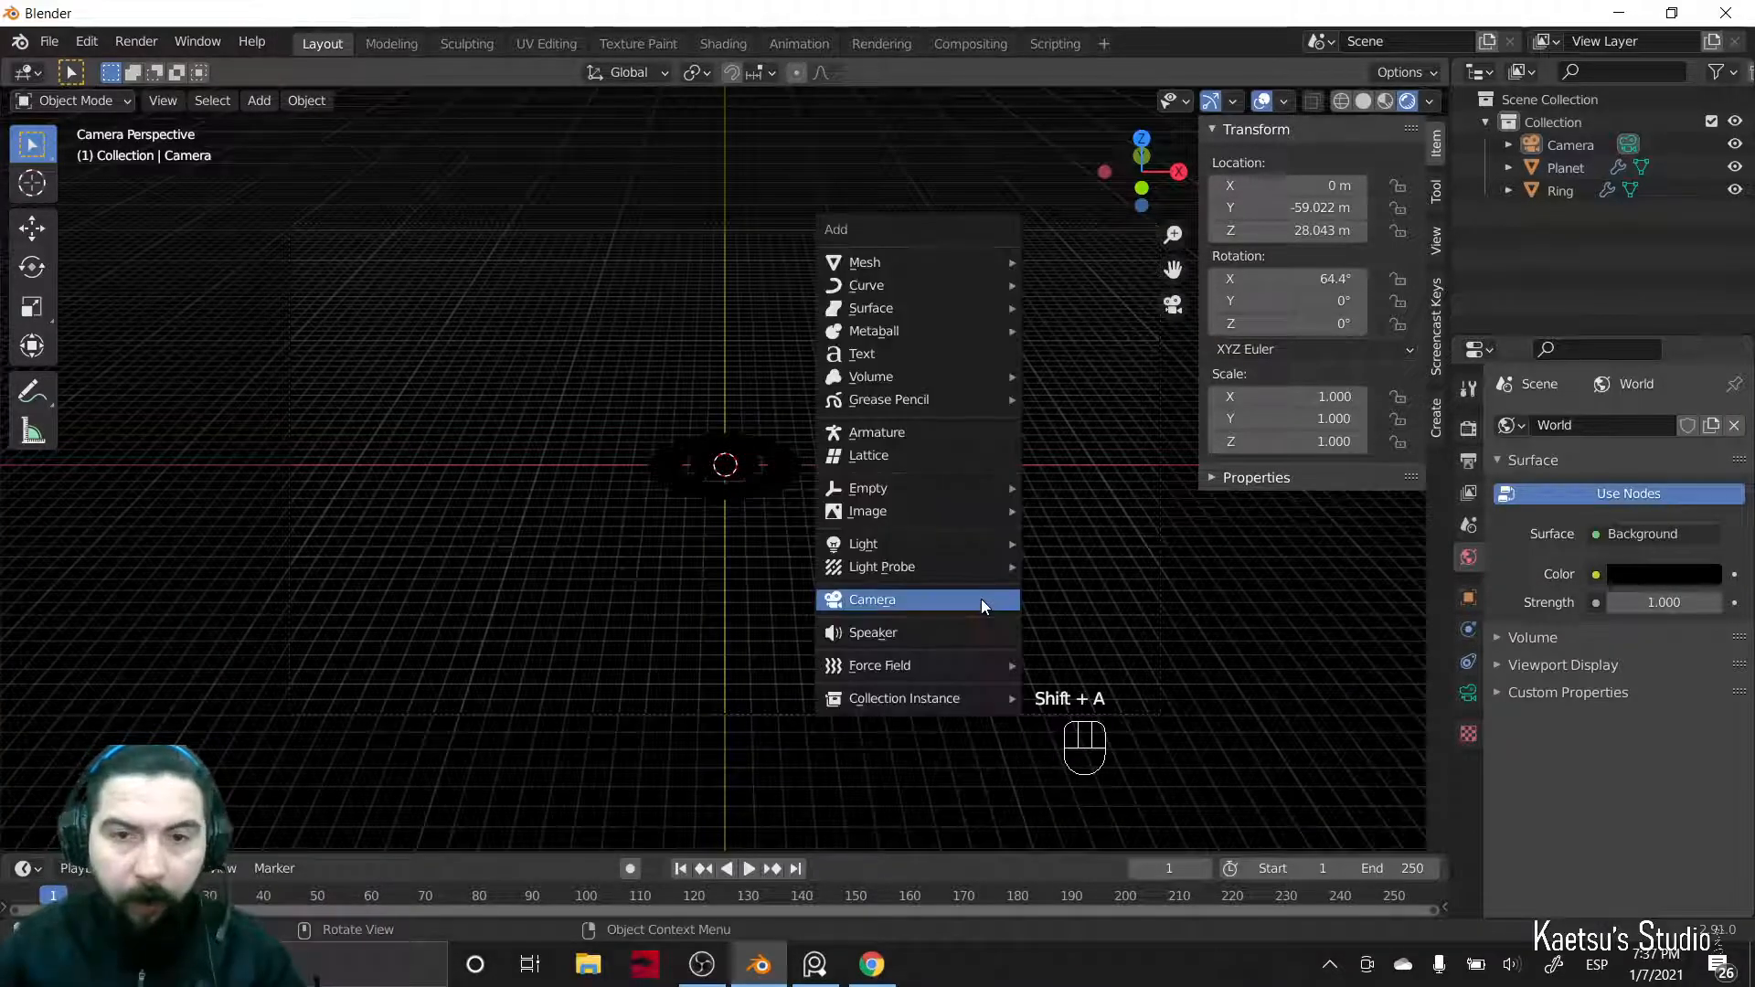
mouse_move(974, 542)
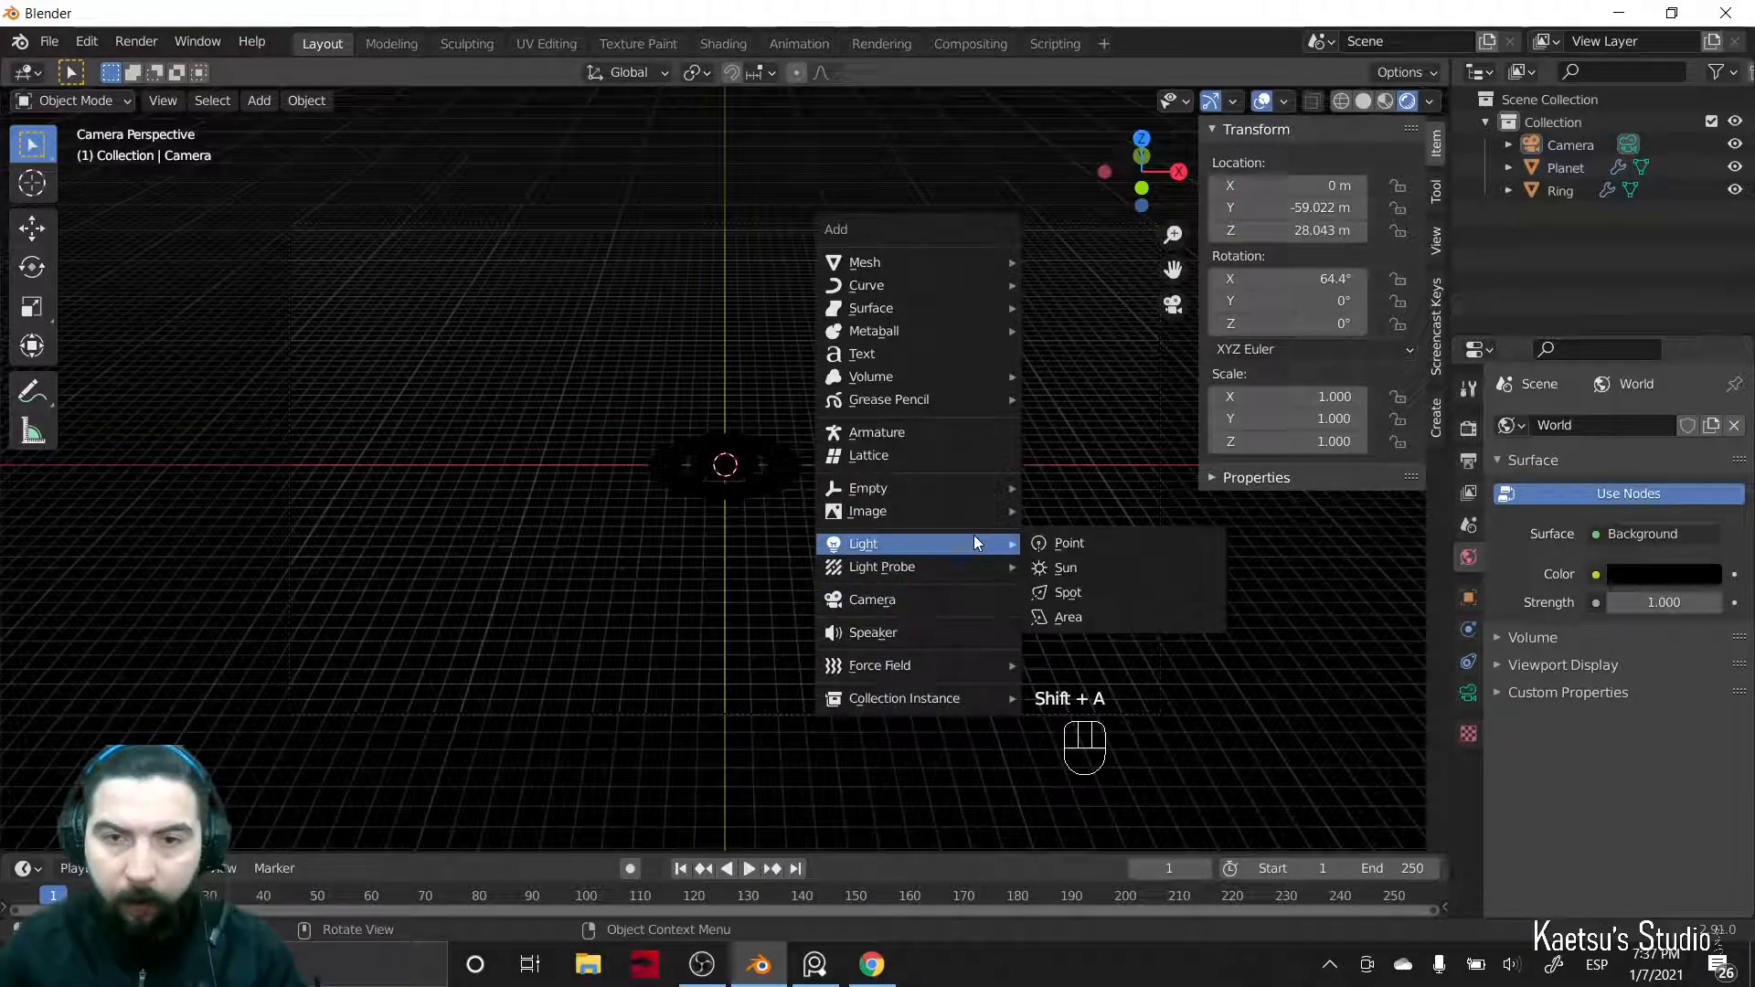
click(1067, 567)
middle_drag(1050, 581, 776, 536)
key(r)
key(x)
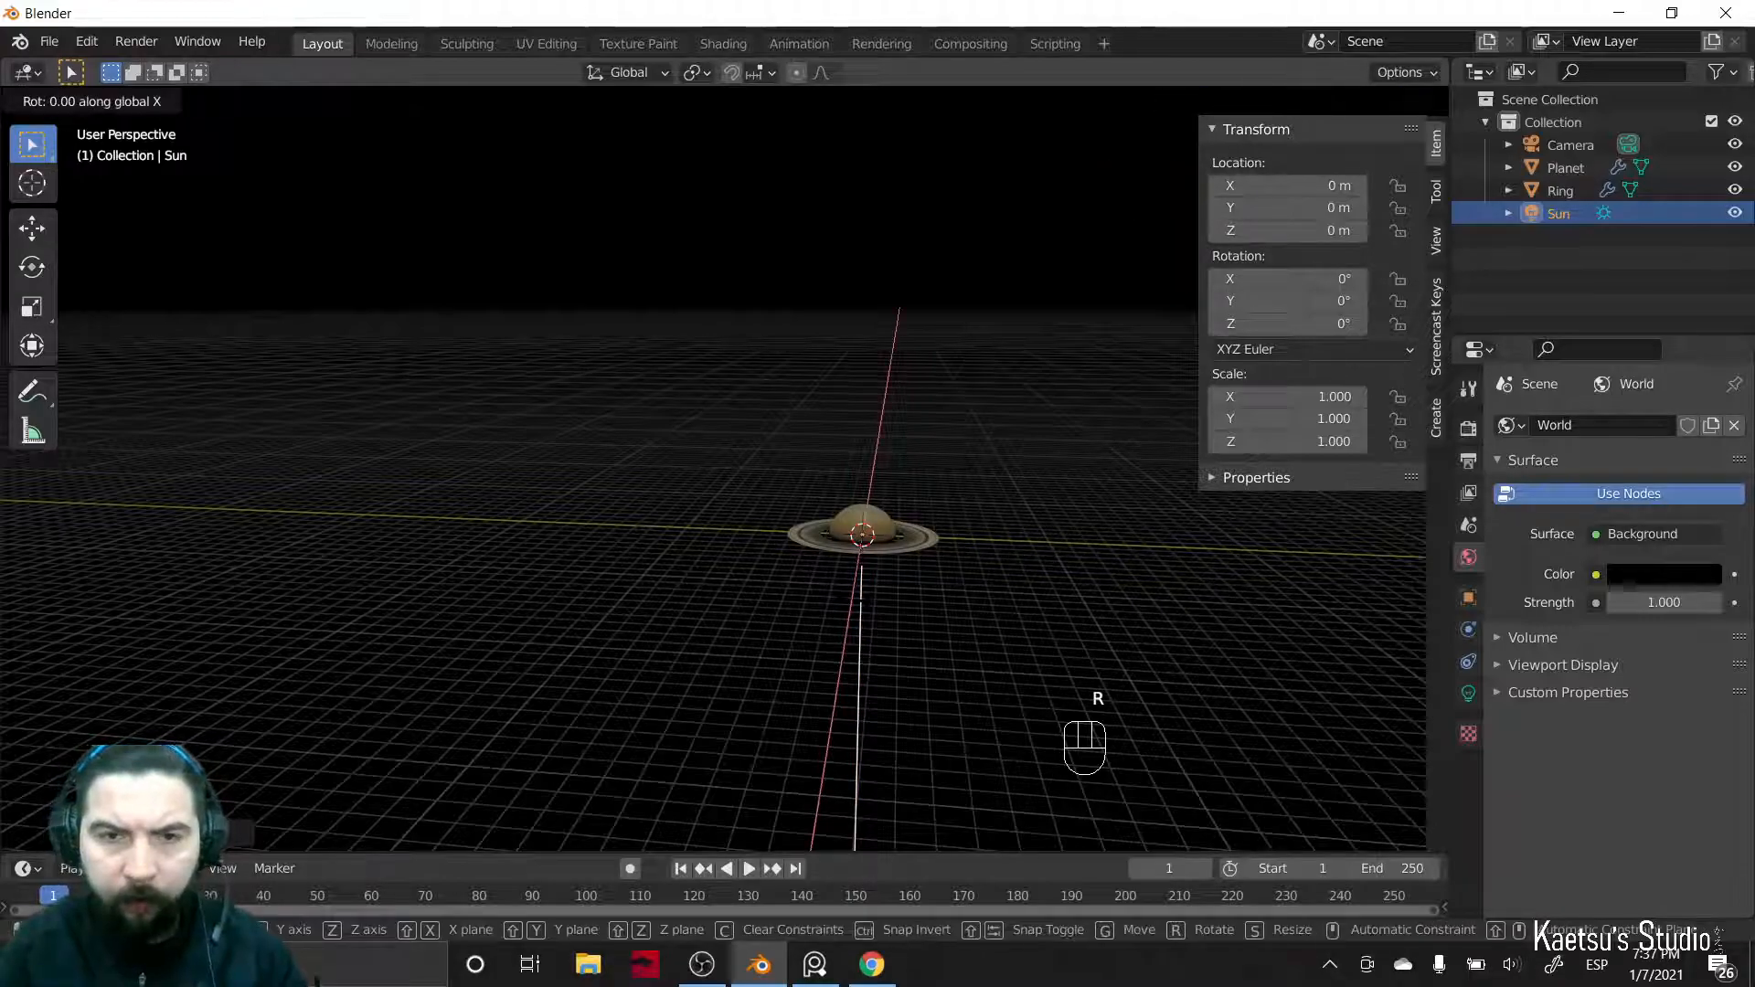
text(90)
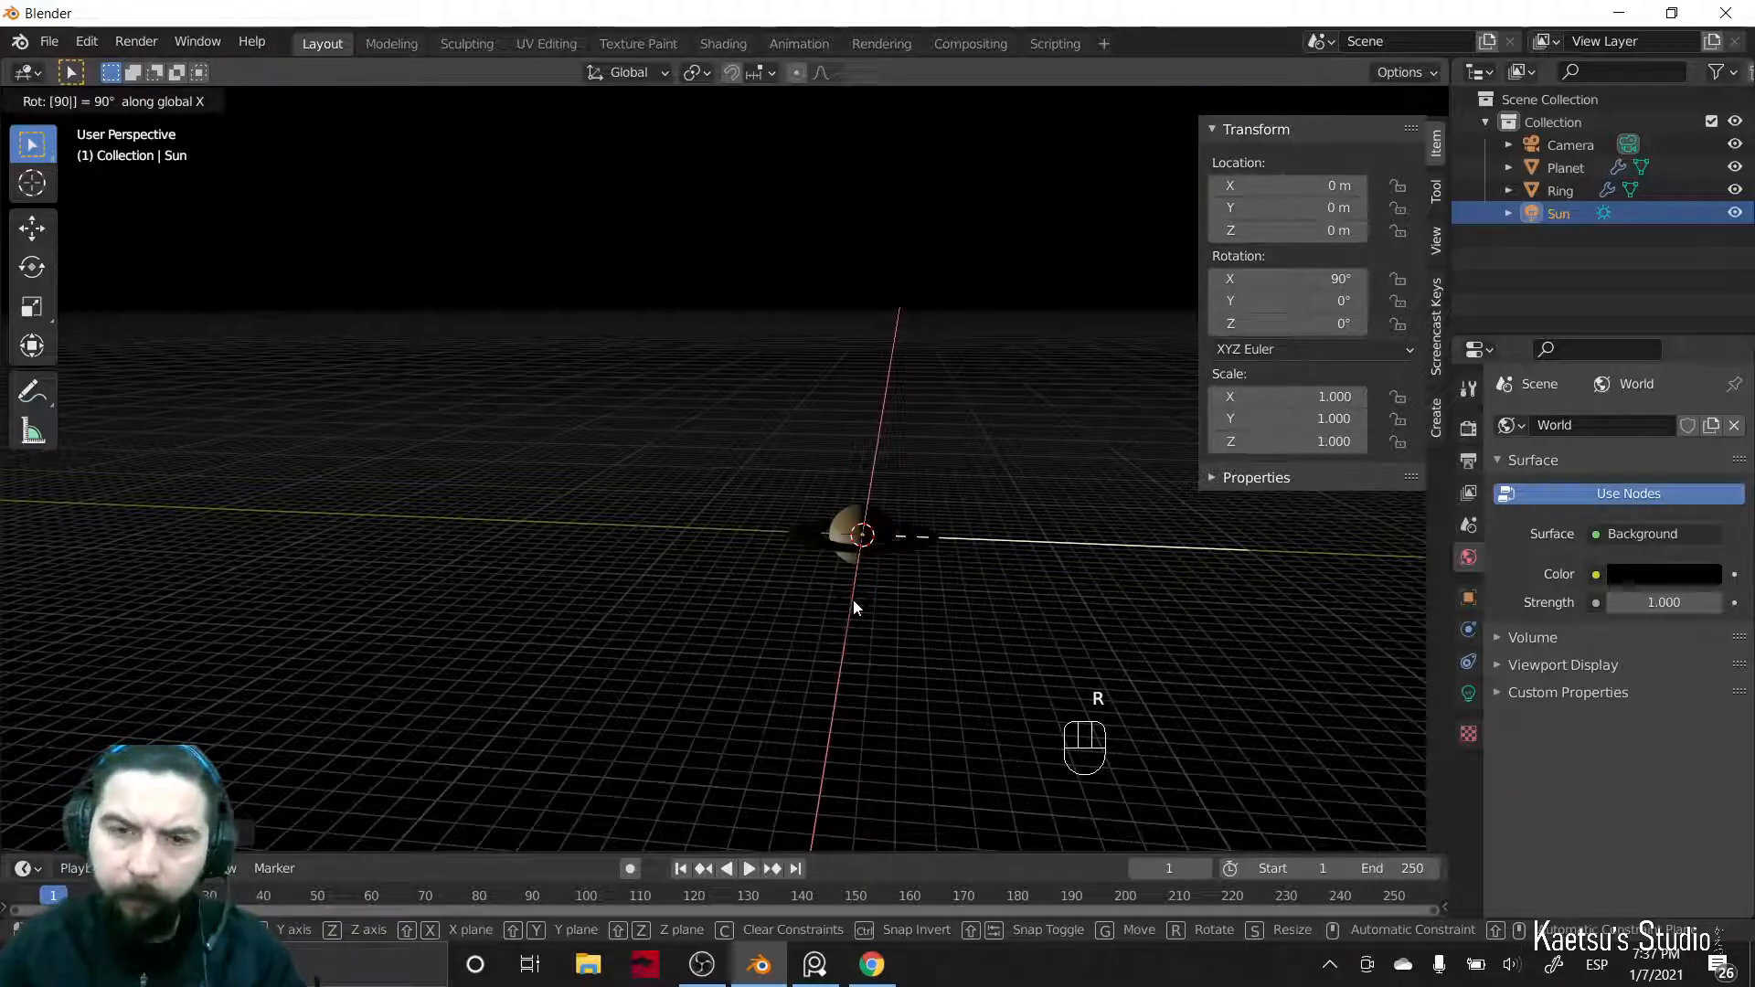
key(Return)
- In the camera view, rotate the Sun light around the X axis to 33.3° so it lights the planet and rings
key(KP_0)
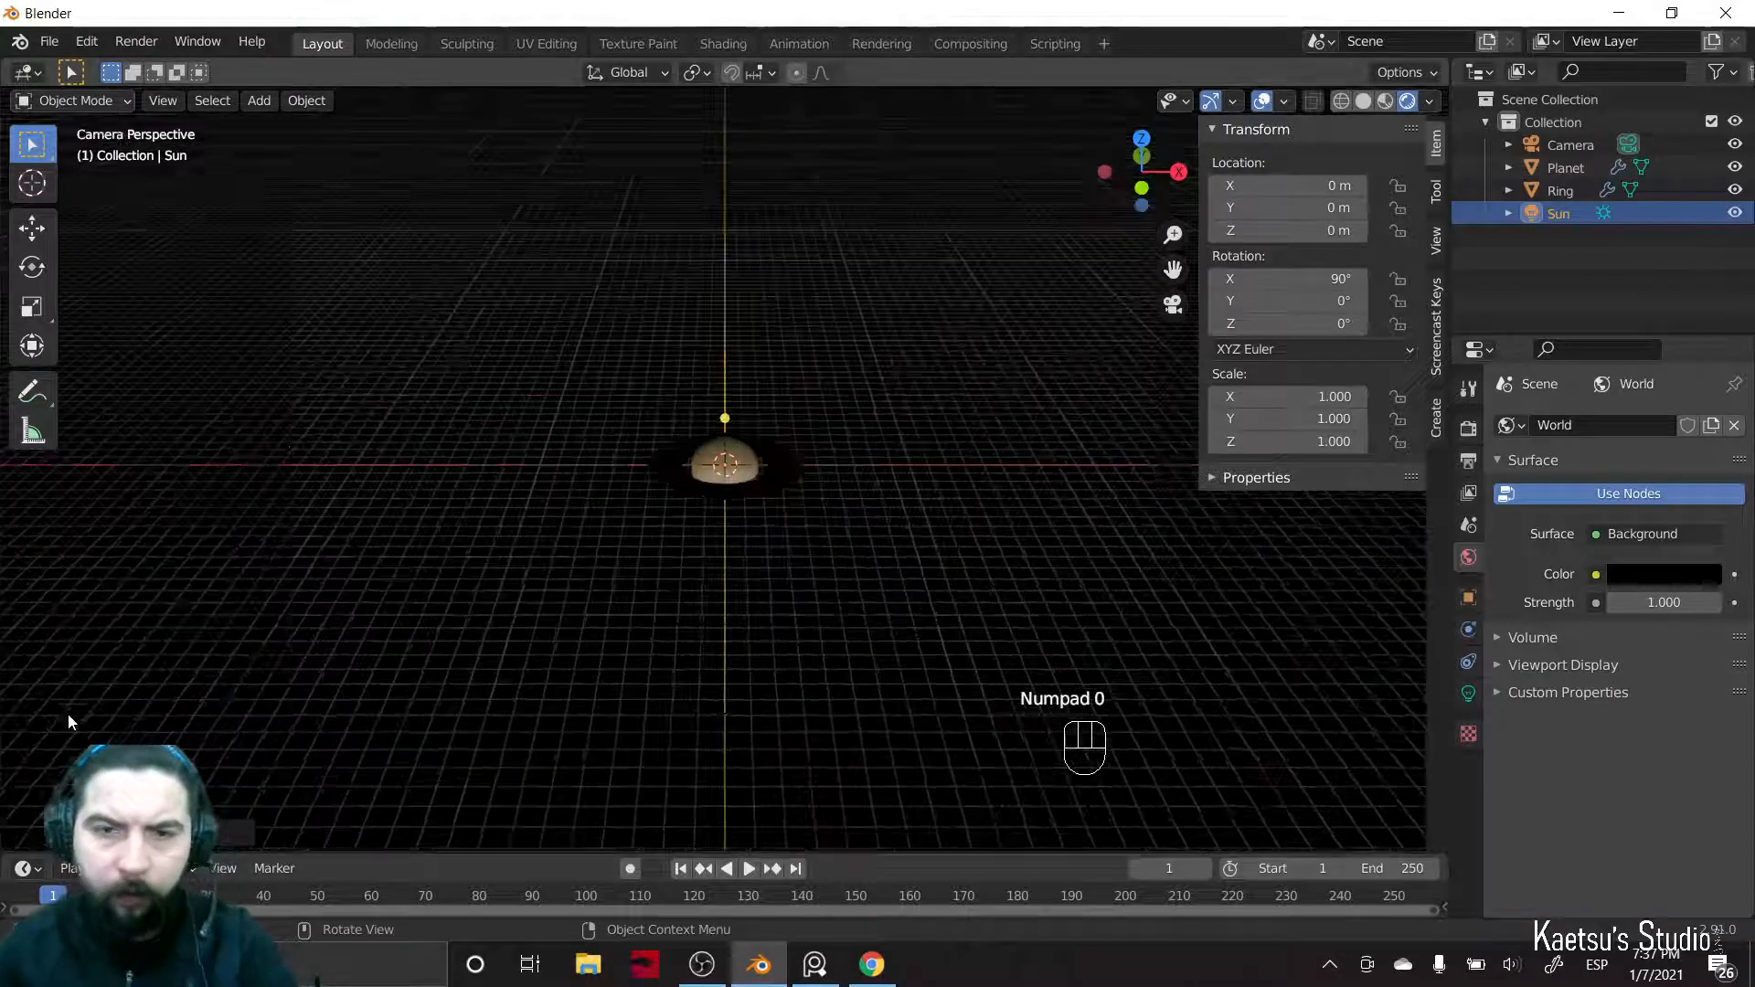
key(r)
key(x)
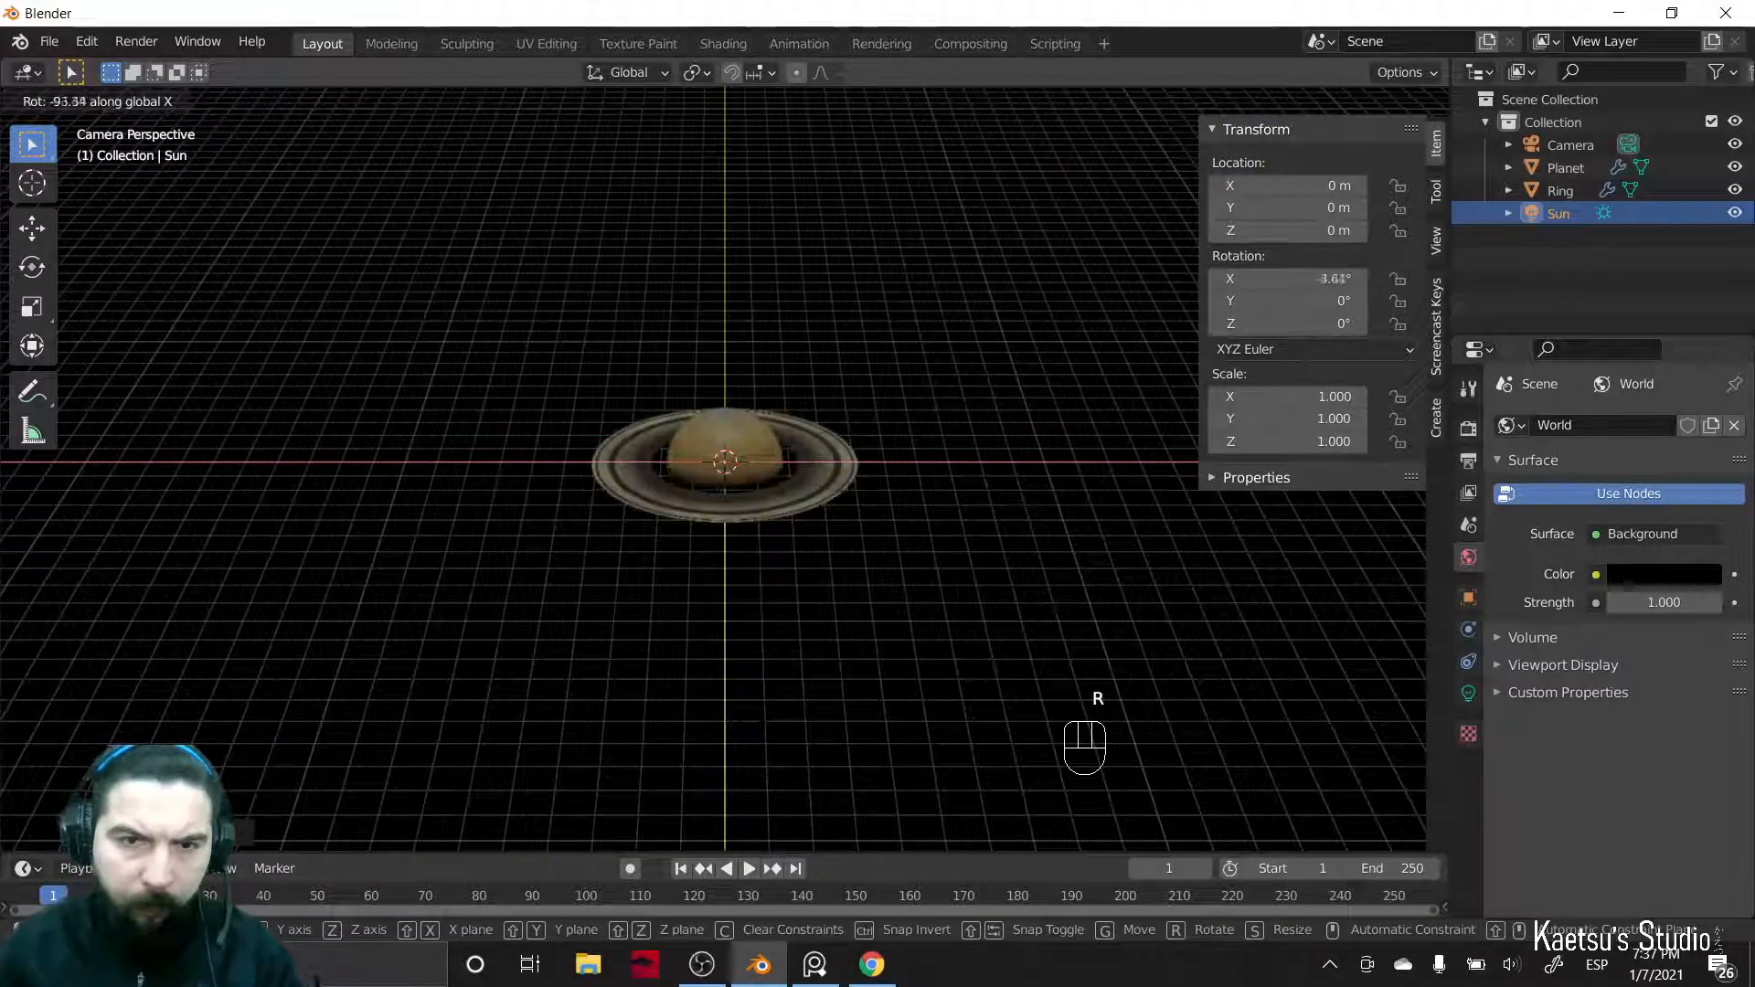
click(835, 517)
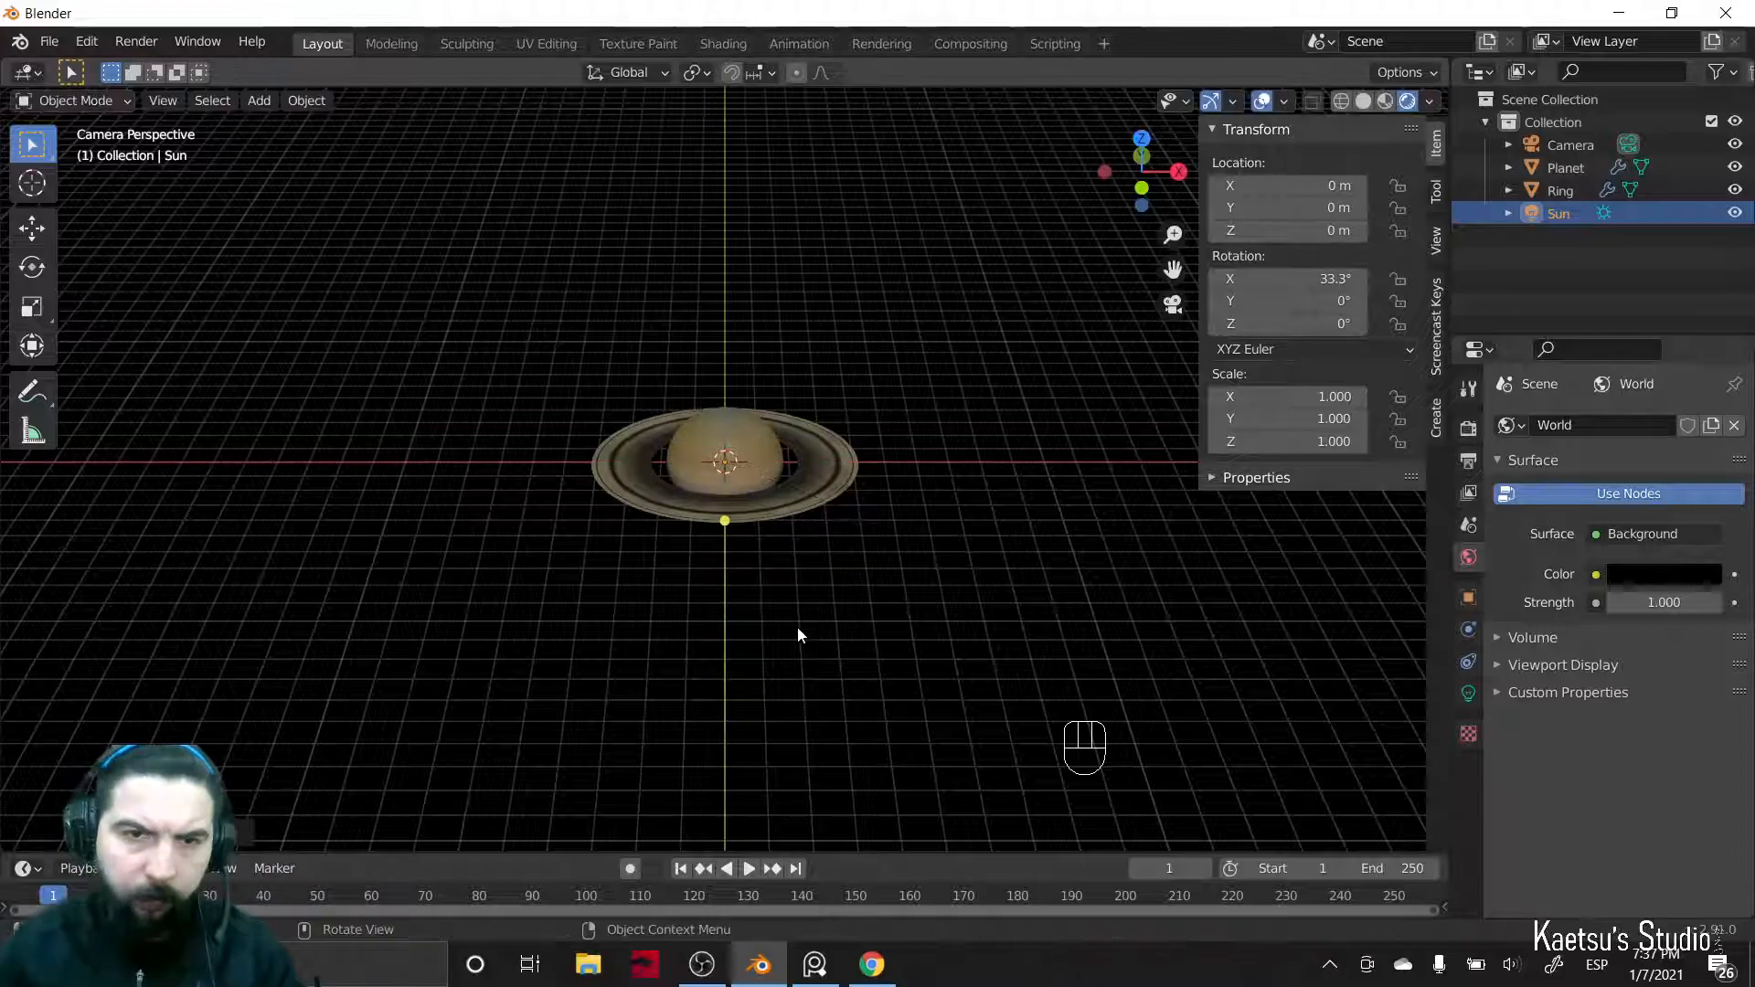
- Deselect the Sun light and examine Saturn's framing and lighting in the camera view
scroll(768, 658, down, 2)
click(681, 717)
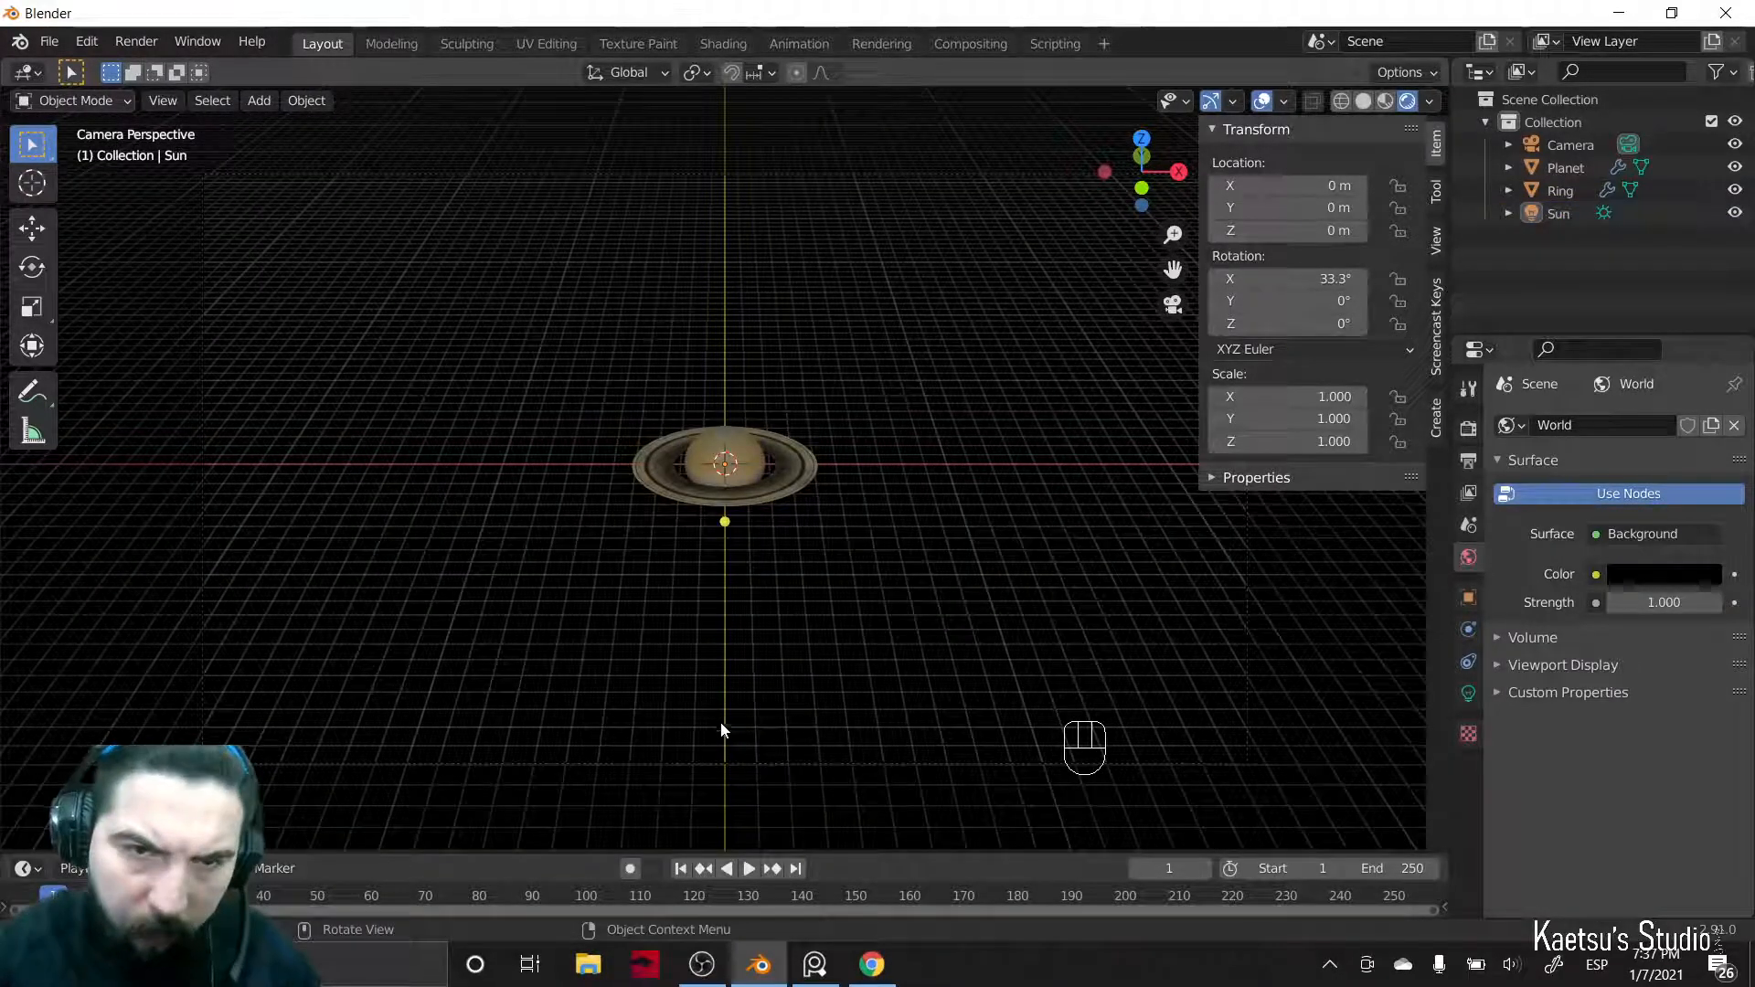
shift+middle_drag(732, 698, 716, 632)
scroll(726, 613, up, 3)
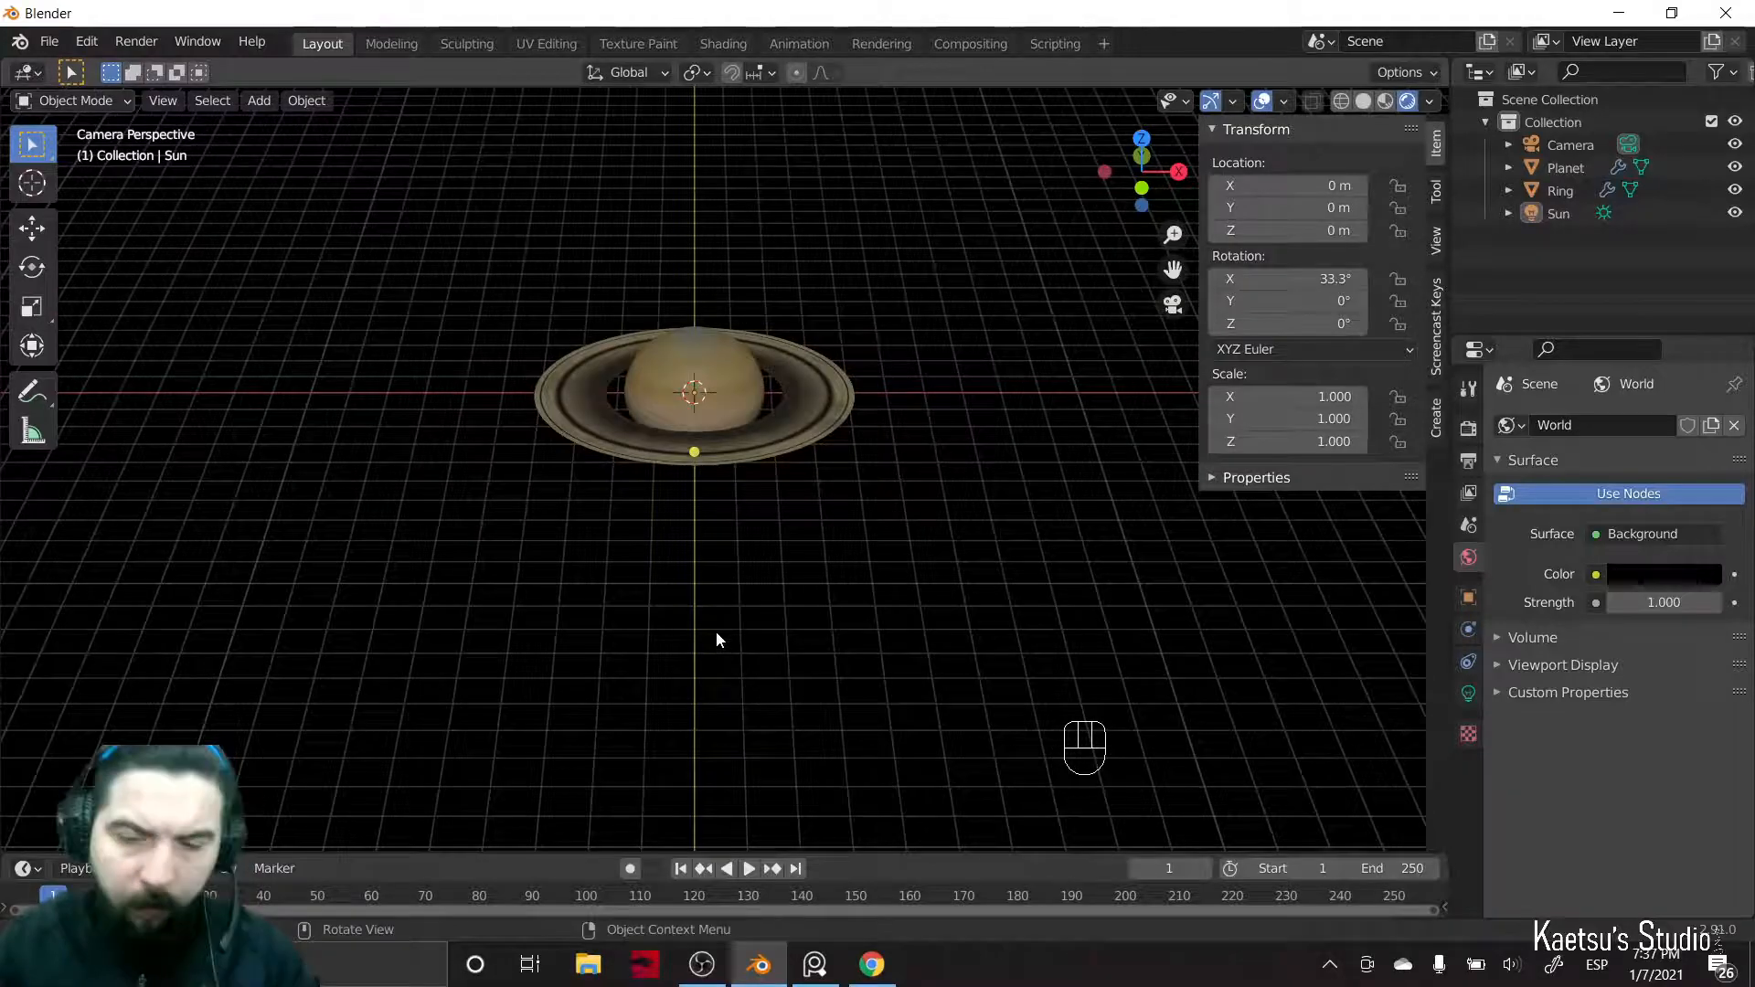
key(KP_0)
key(KP_0)
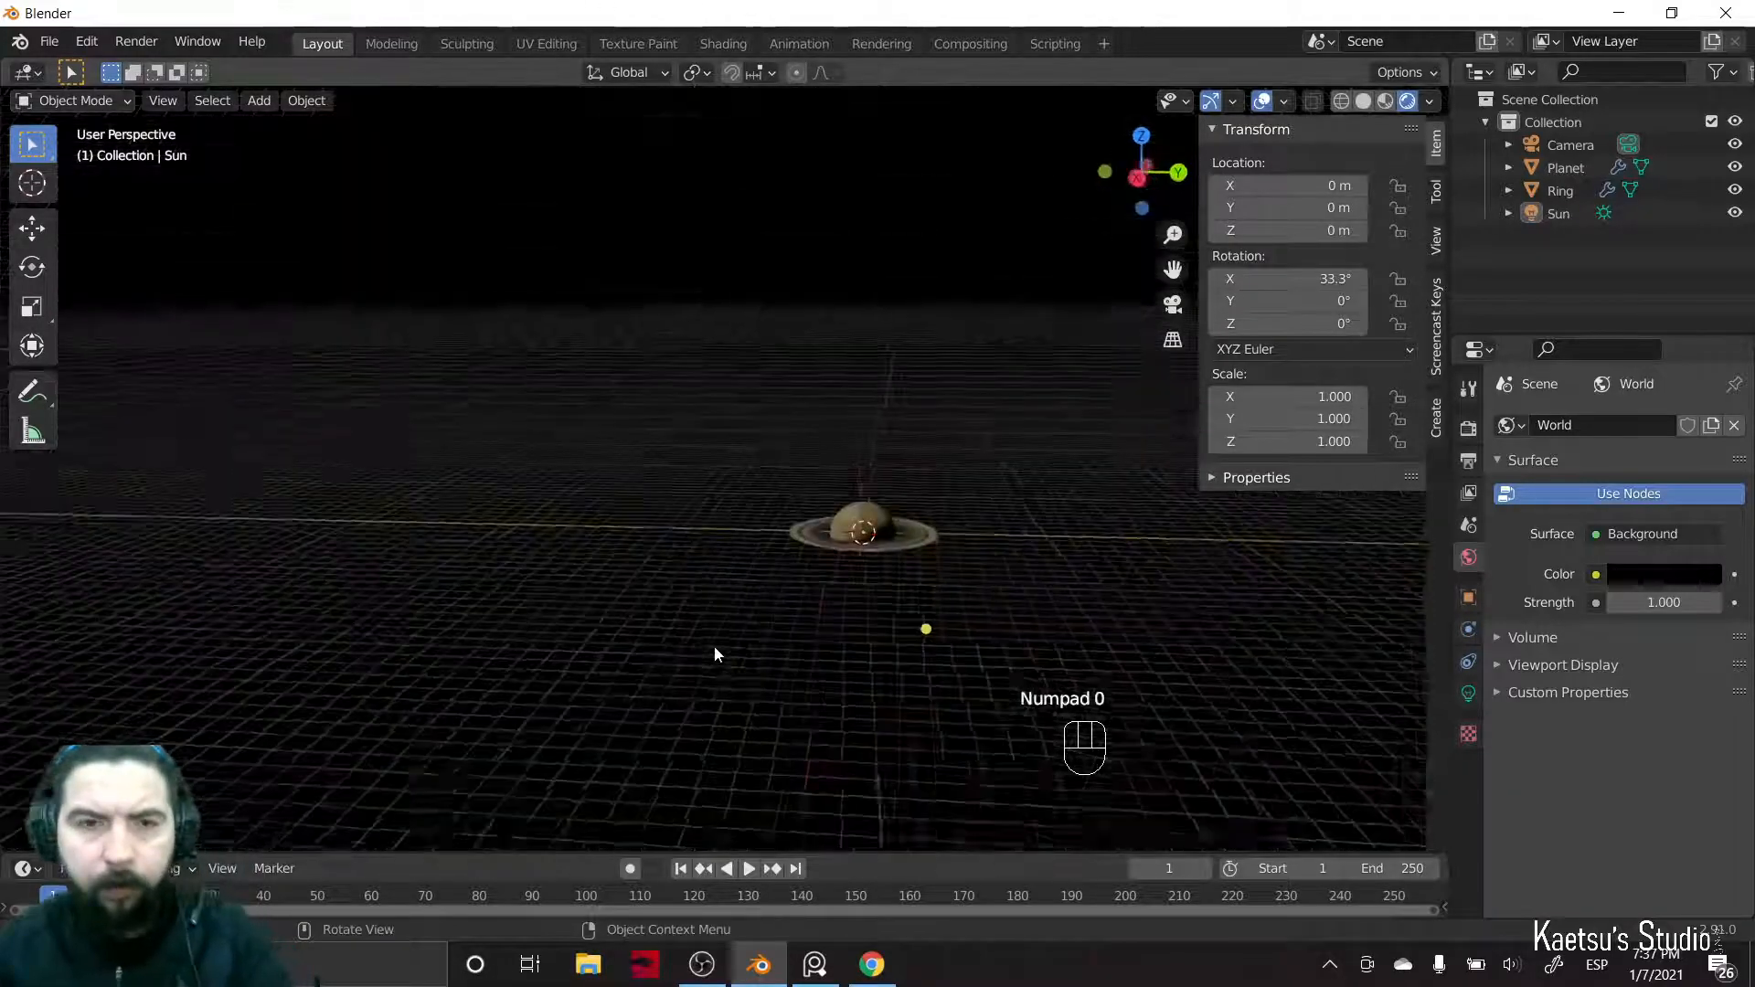
scroll(850, 708, down, 6)
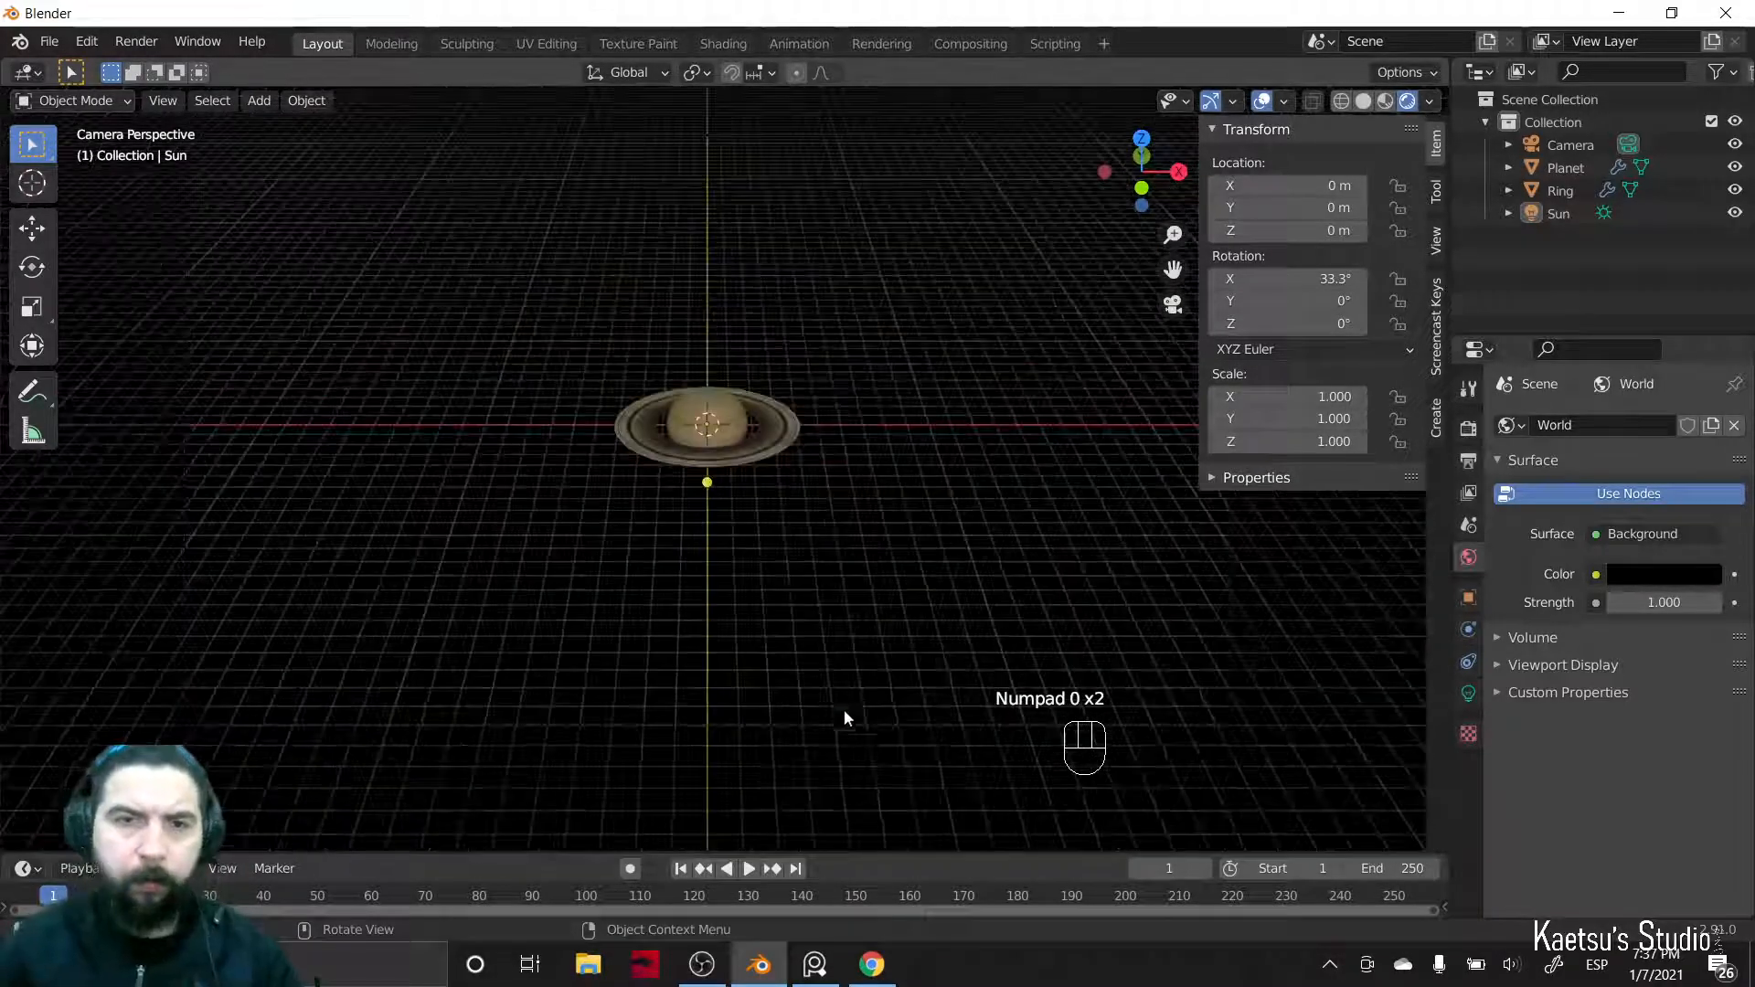
shift+middle_drag(841, 704, 782, 680)
scroll(818, 639, up, 2)
scroll(814, 644, up, 2)
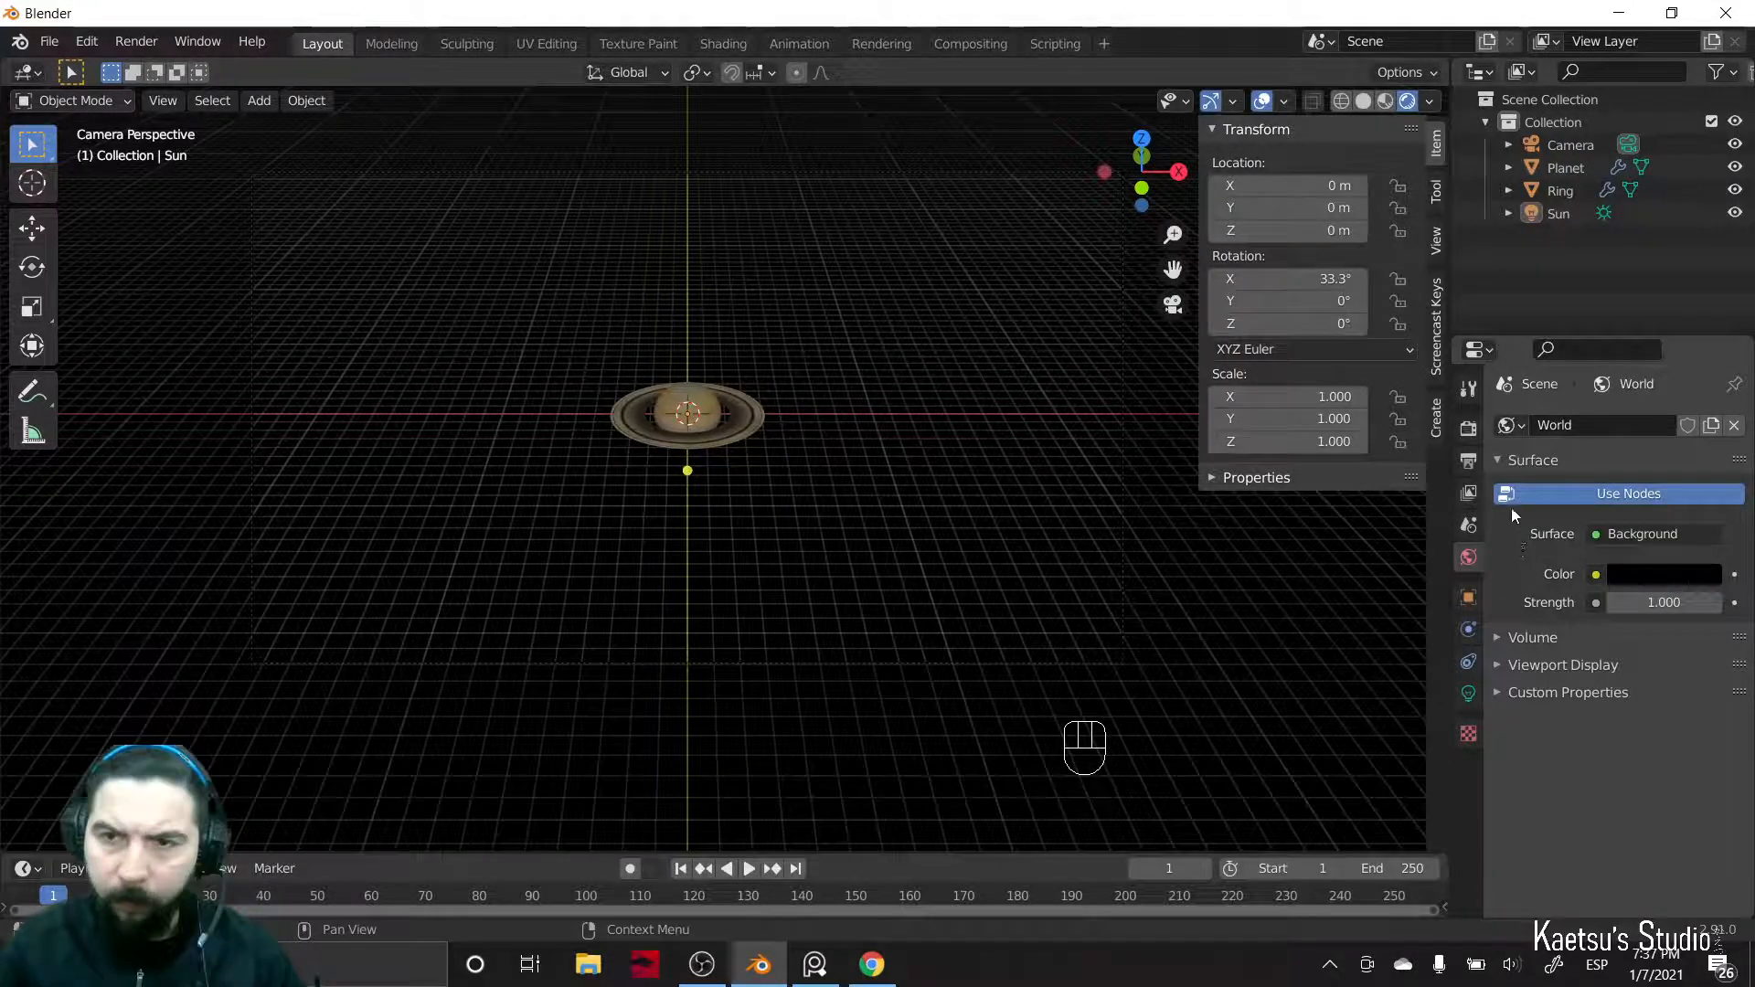
- Enable Ambient Occlusion, Bloom, and Screen Space Reflections with Refraction in the Eevee render settings
click(1469, 430)
click(1514, 582)
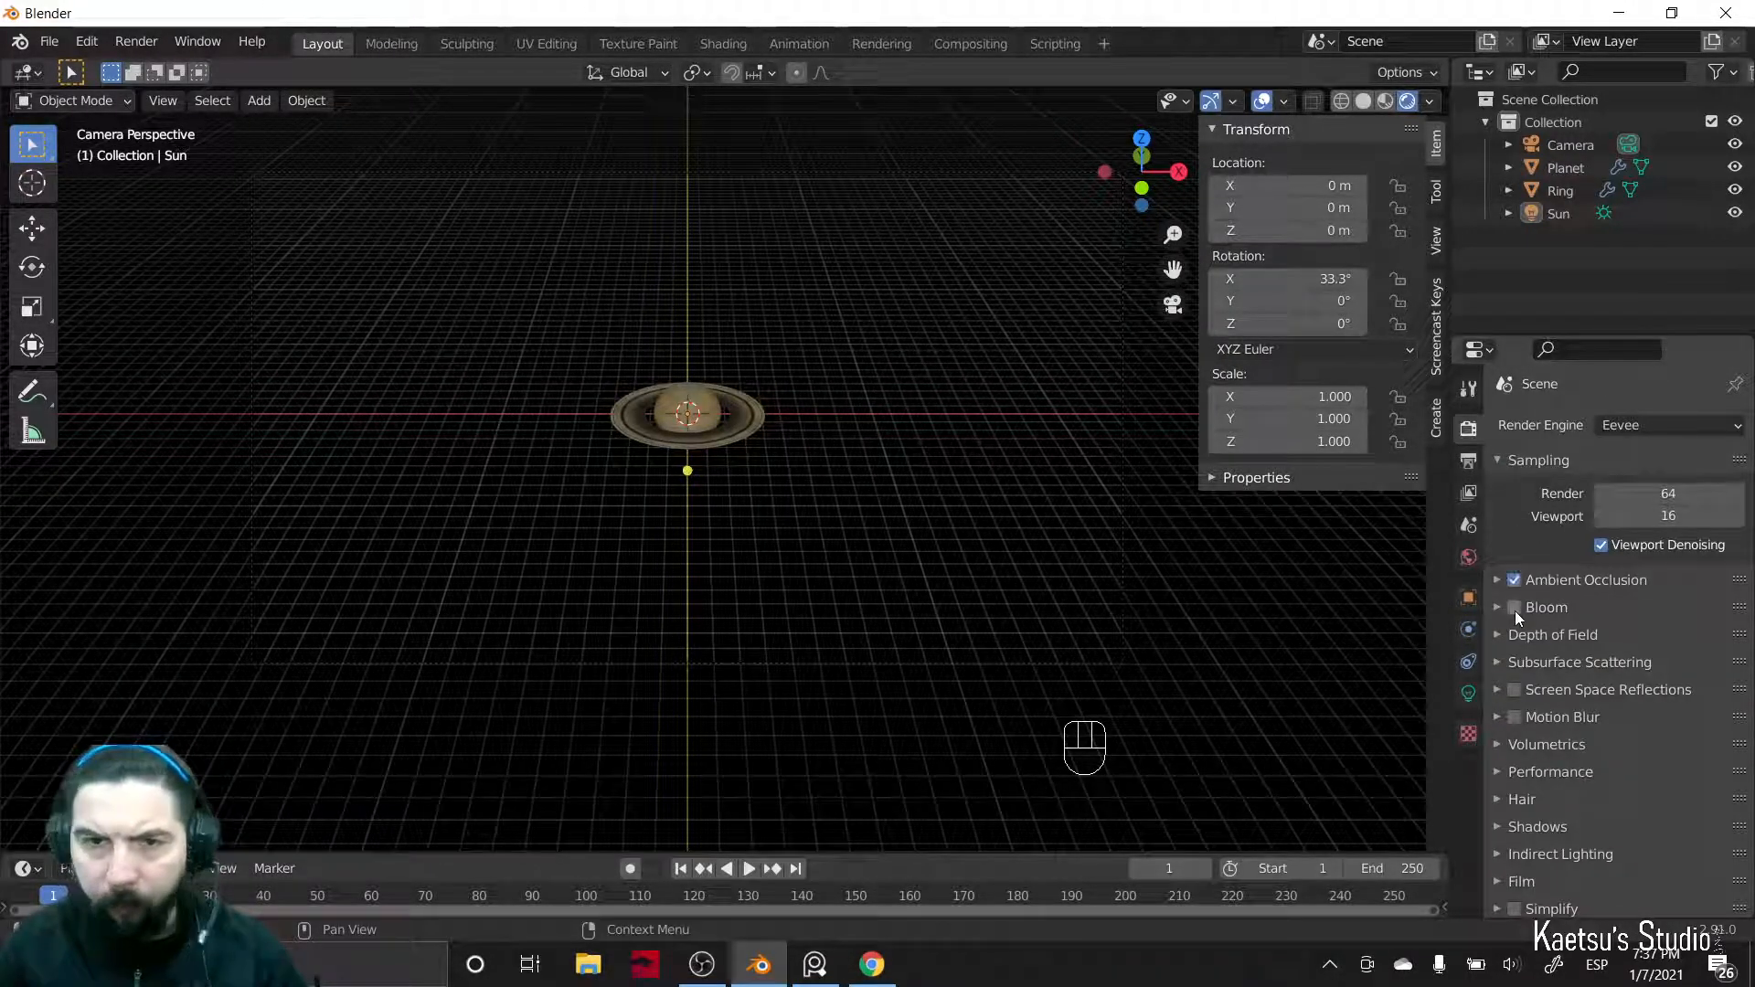
click(1516, 610)
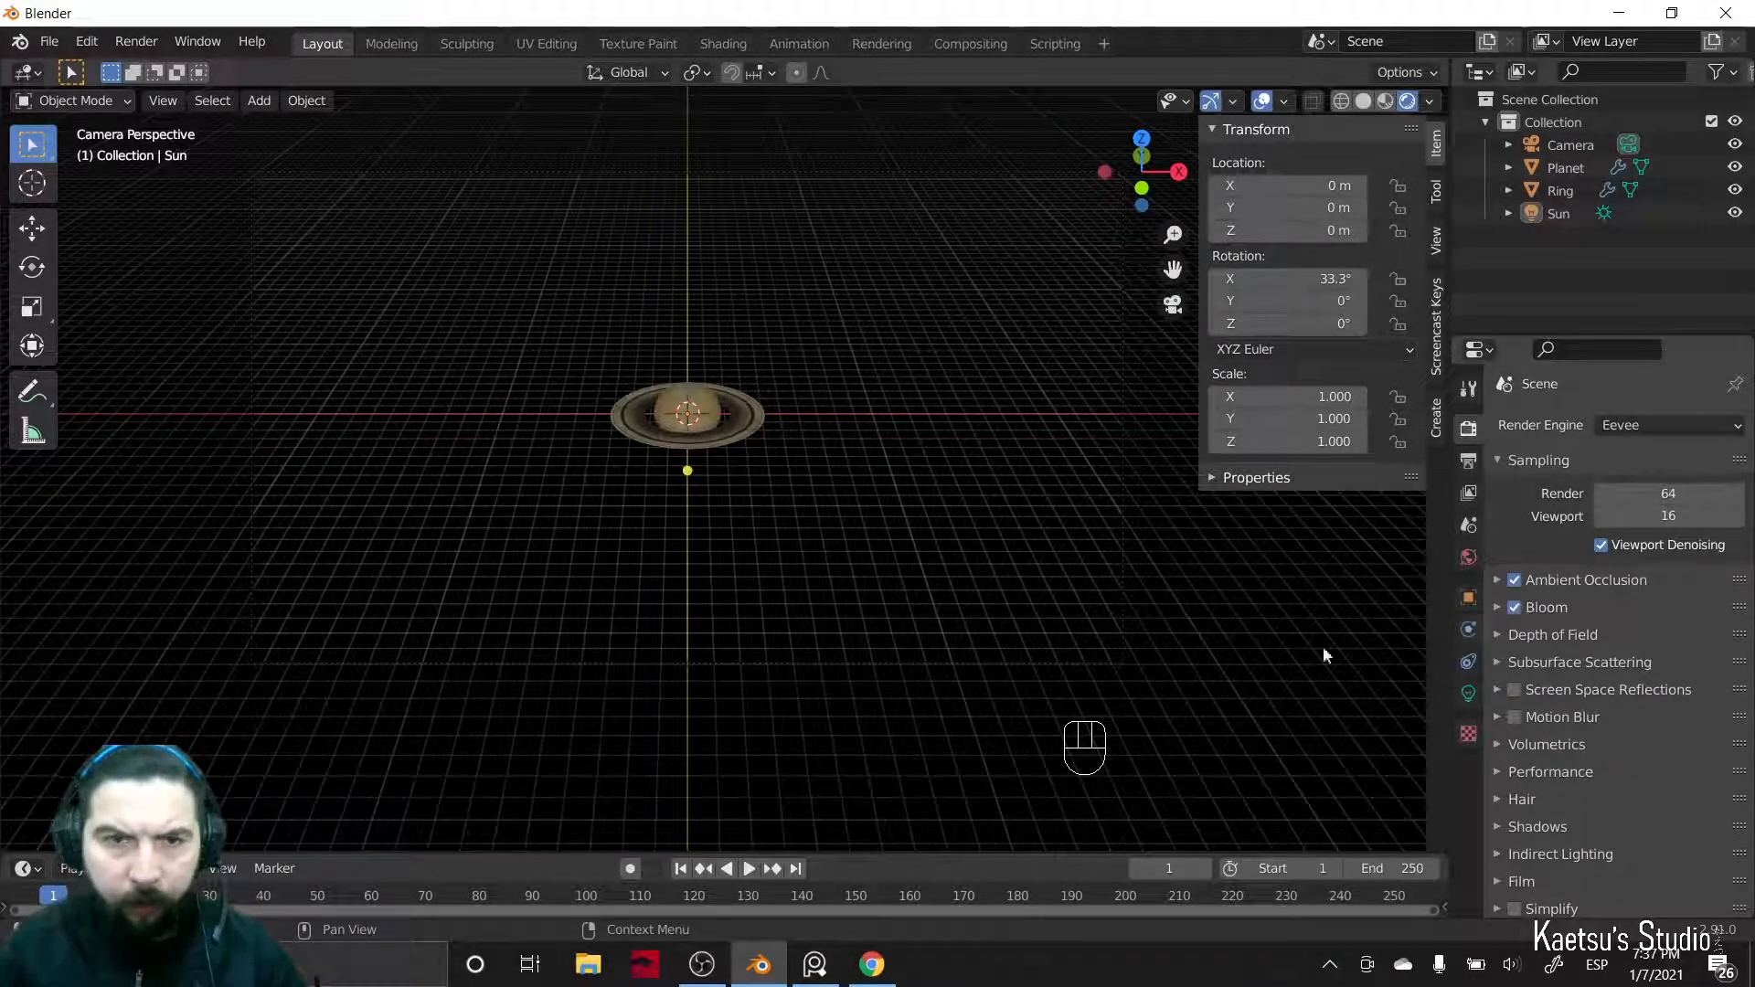
click(1497, 688)
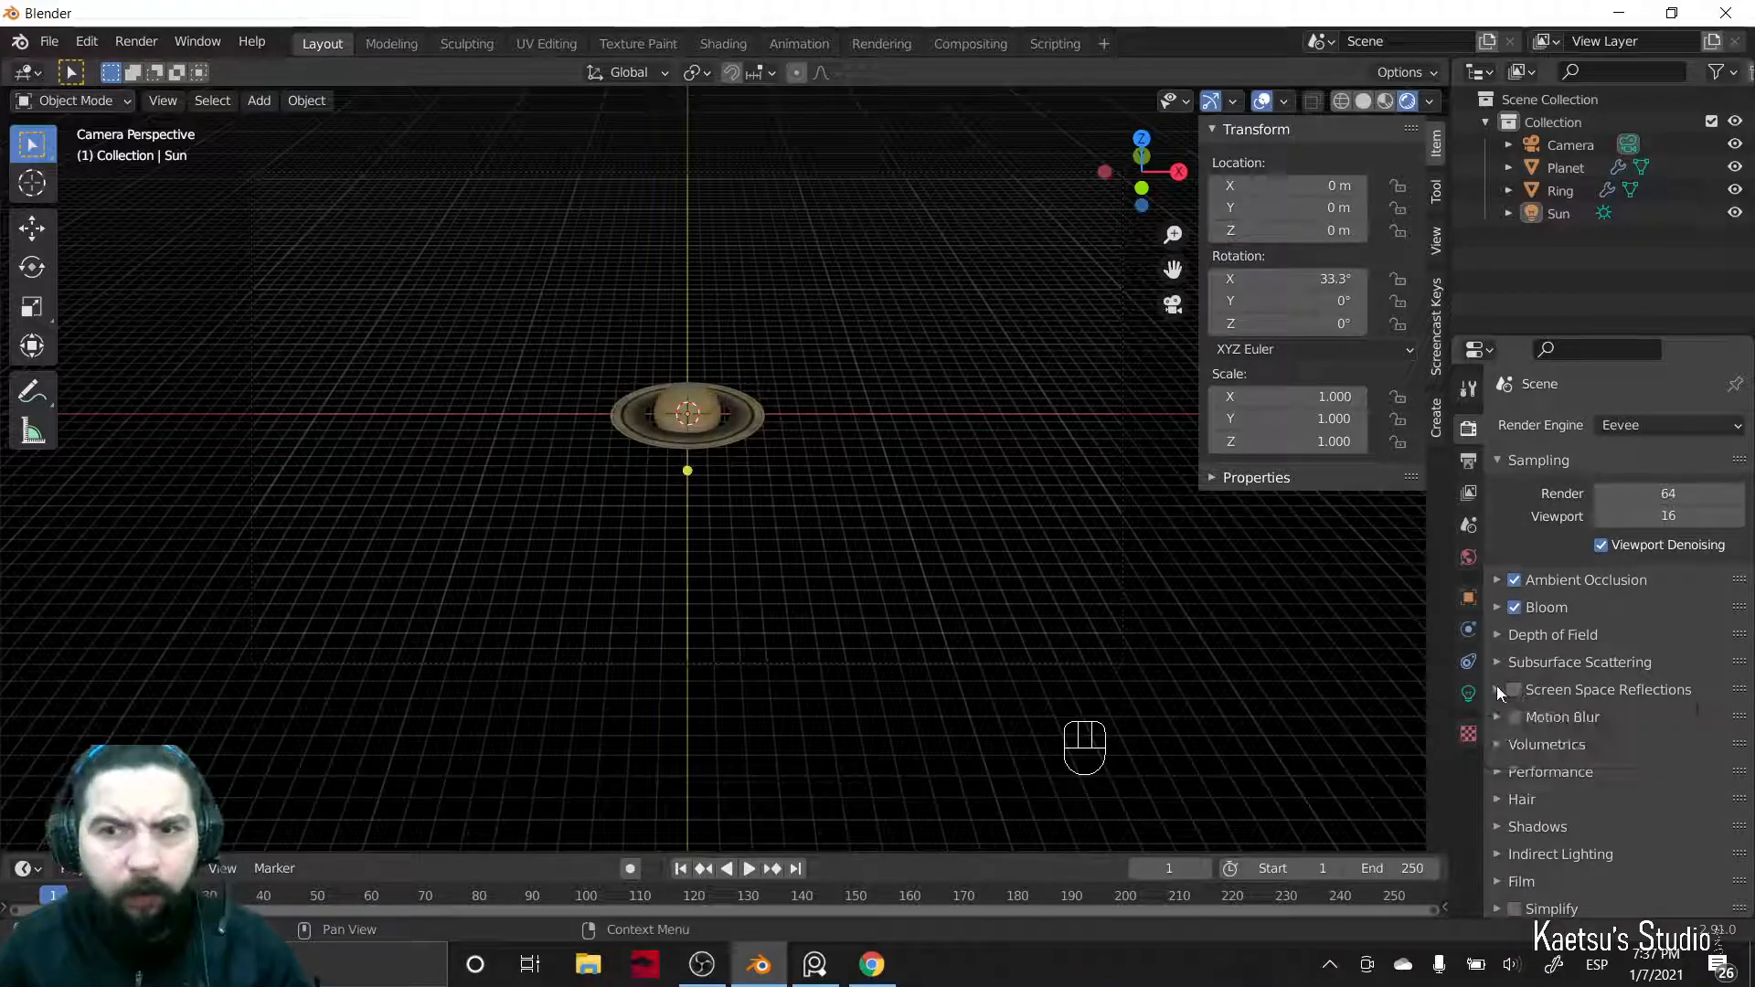
click(1514, 689)
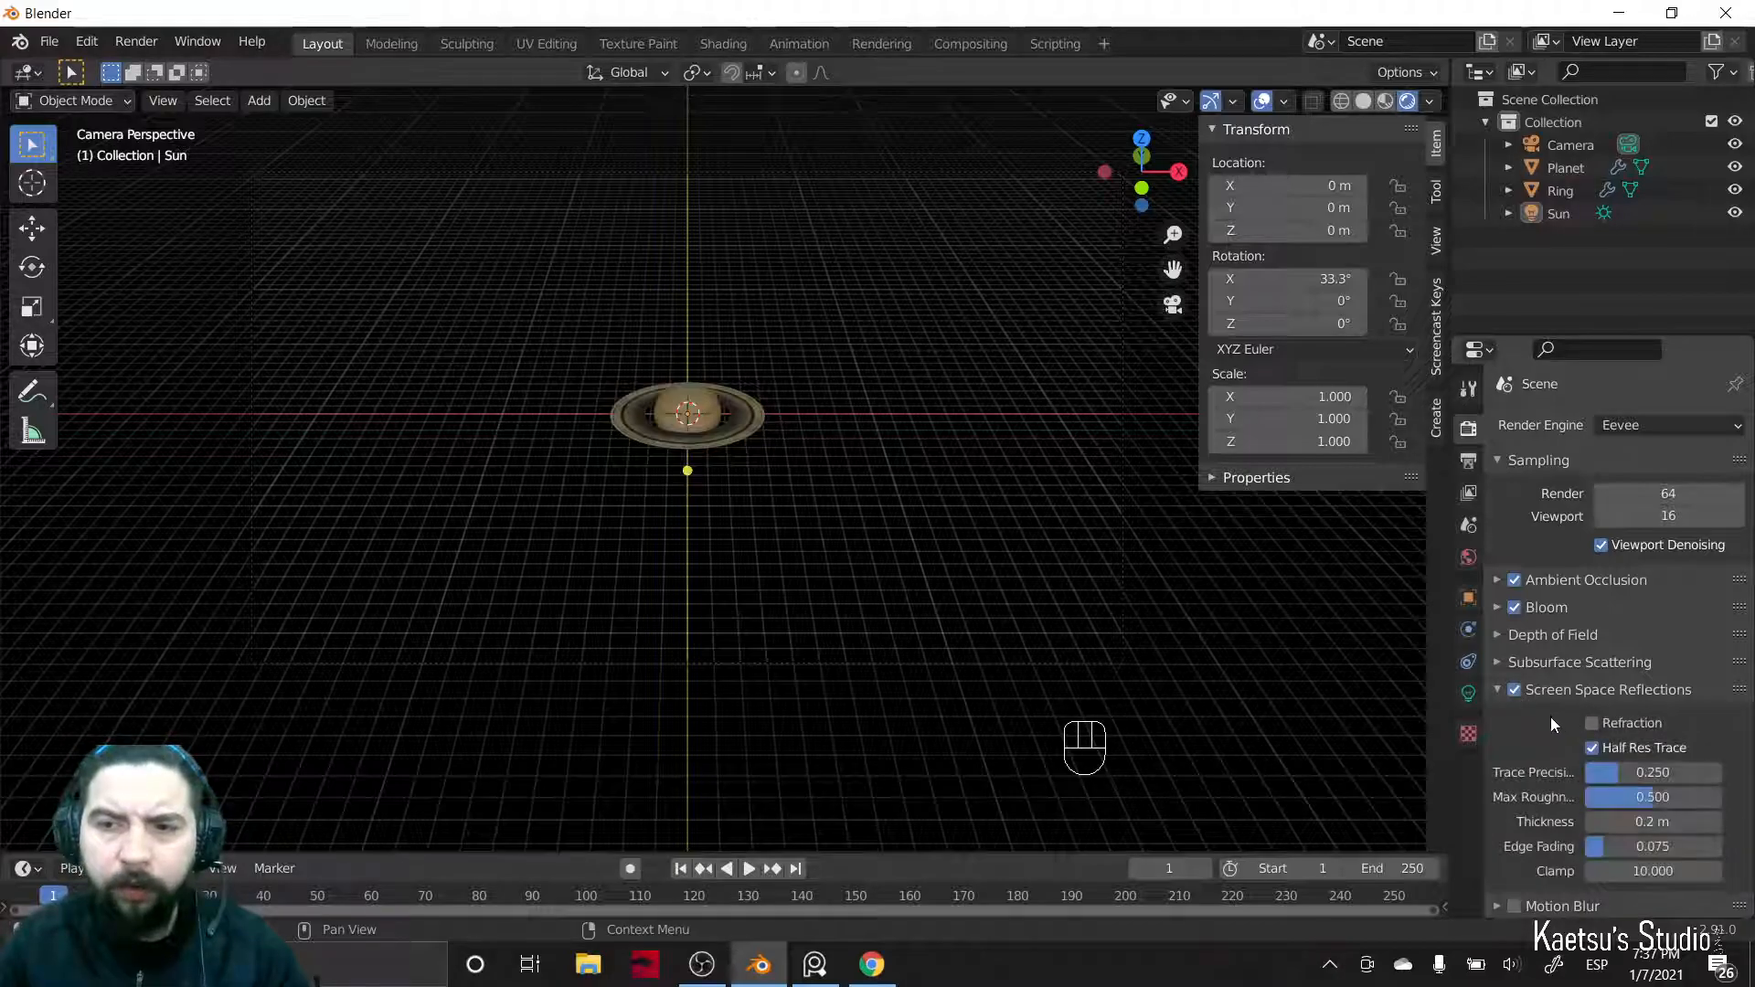
click(1591, 722)
scroll(897, 656, up, 3)
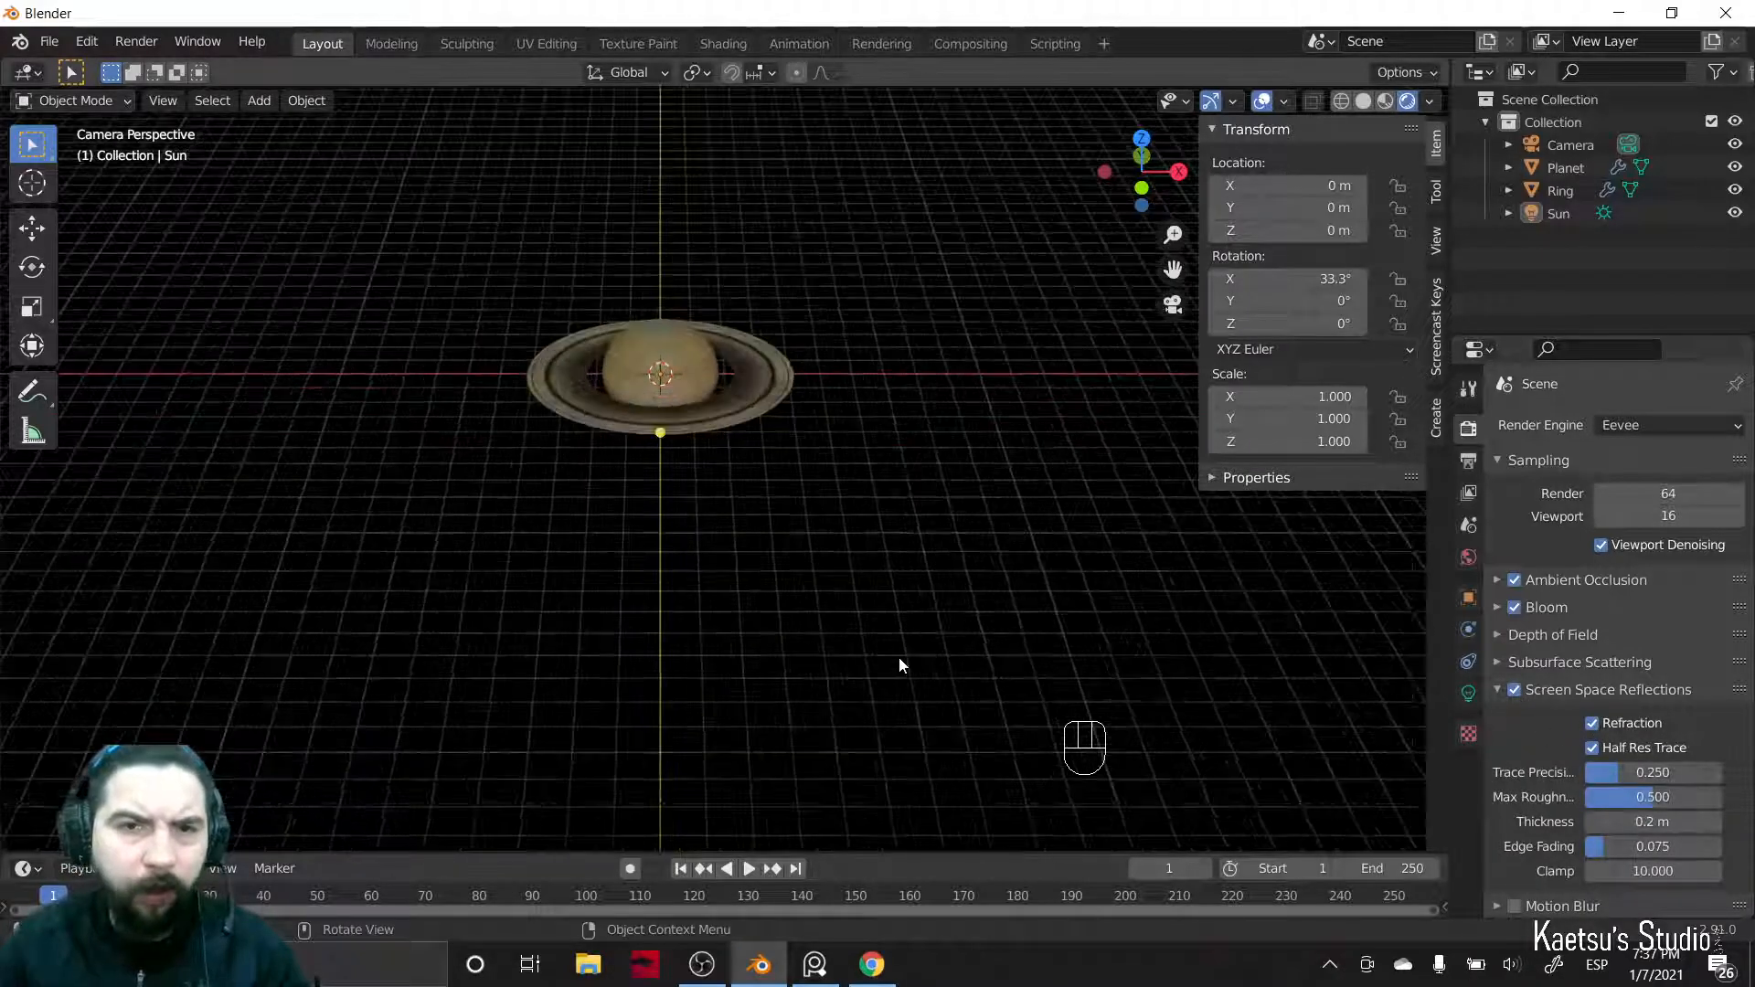
scroll(909, 622, down, 3)
- Set the render sampling to 256 samples
click(1669, 493)
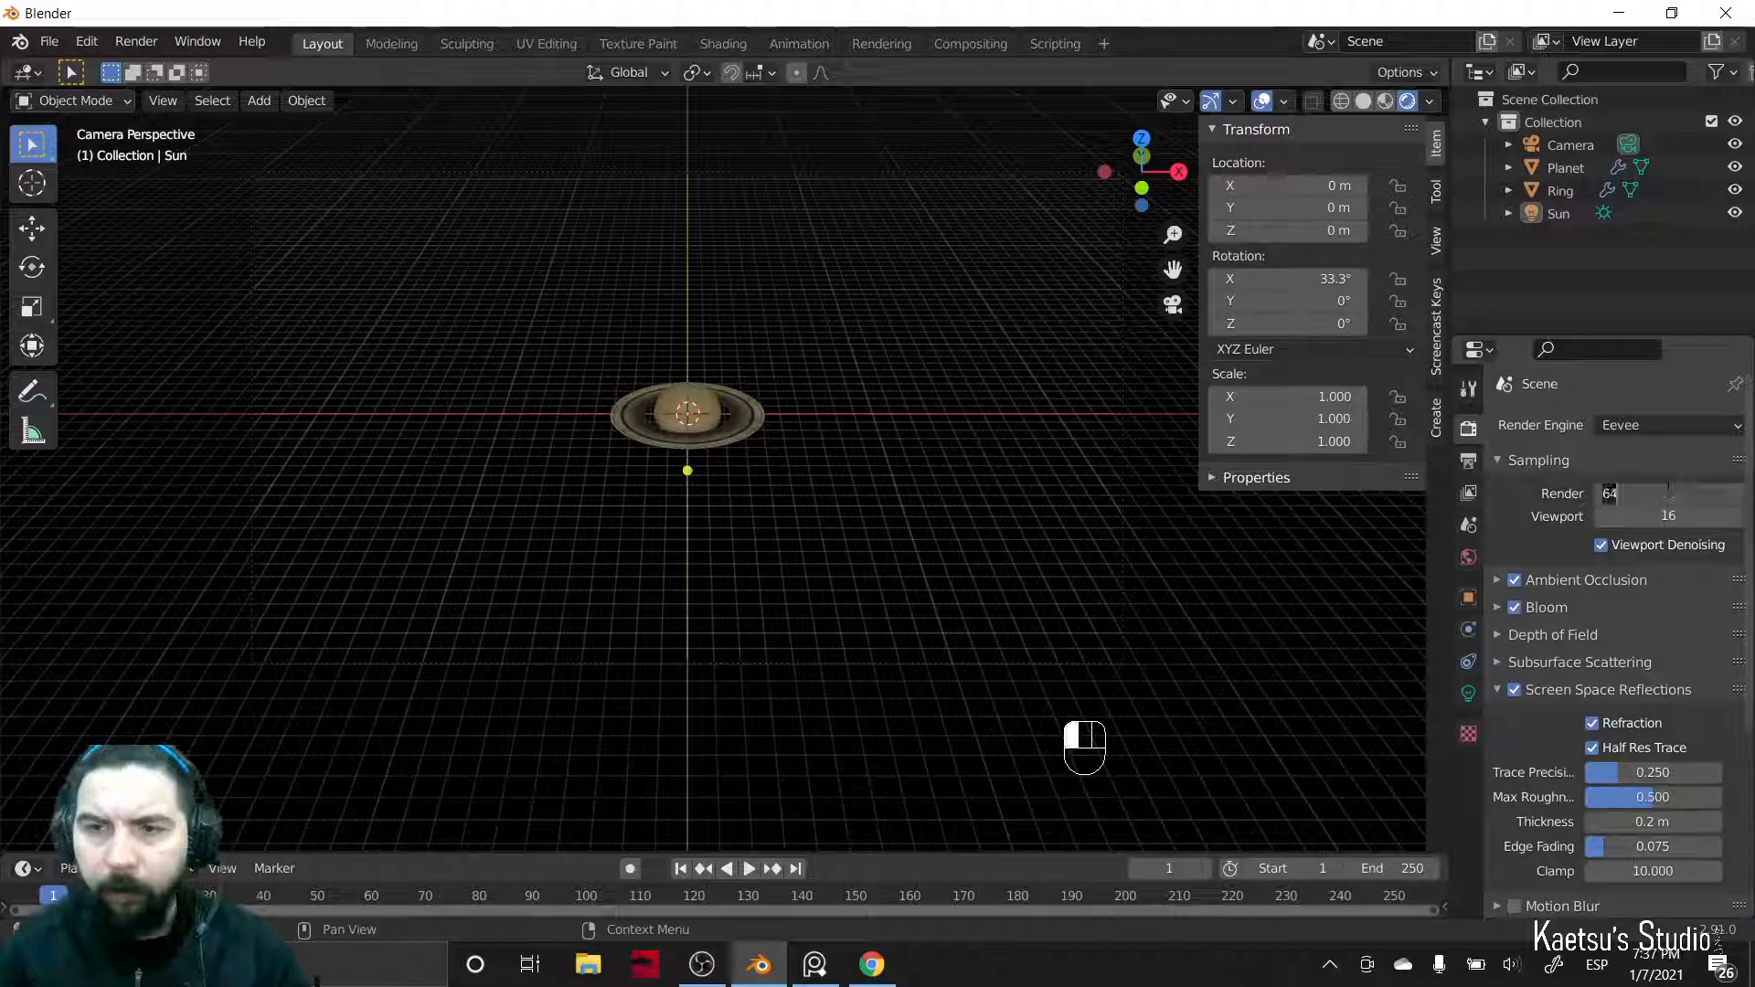
text(256)
key(Return)
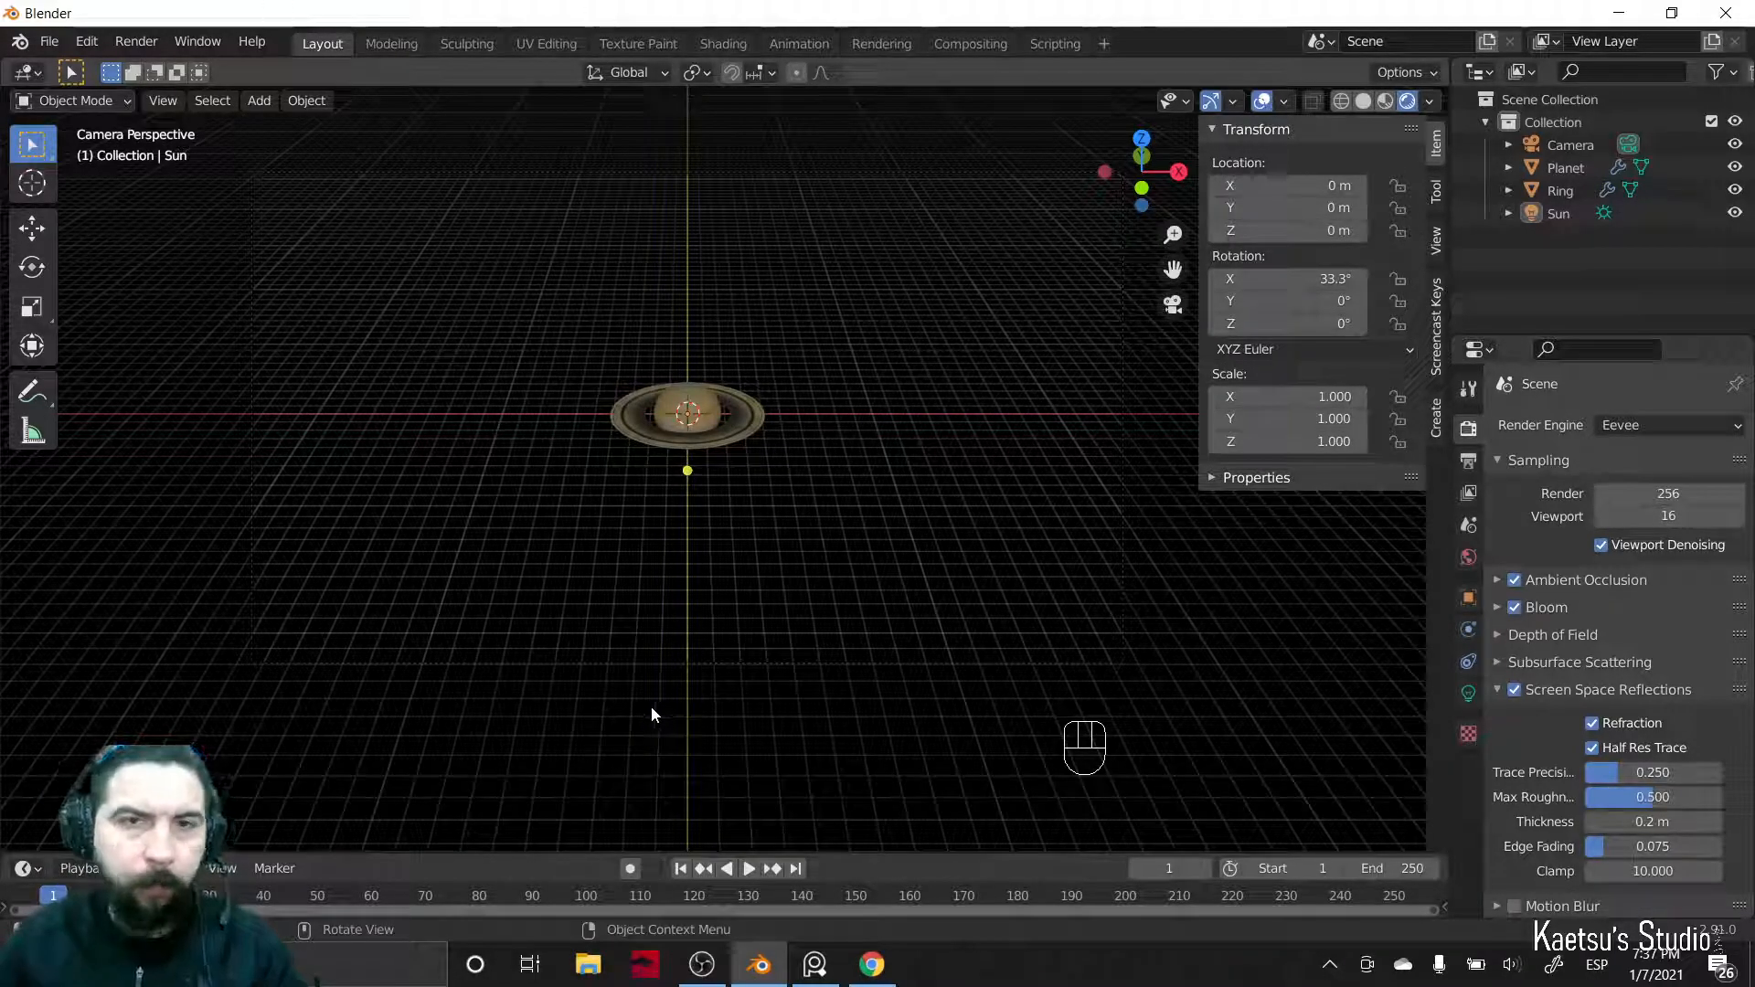
- Save the project to the Desktop as "Saturn's Rings.blend"
click(49, 41)
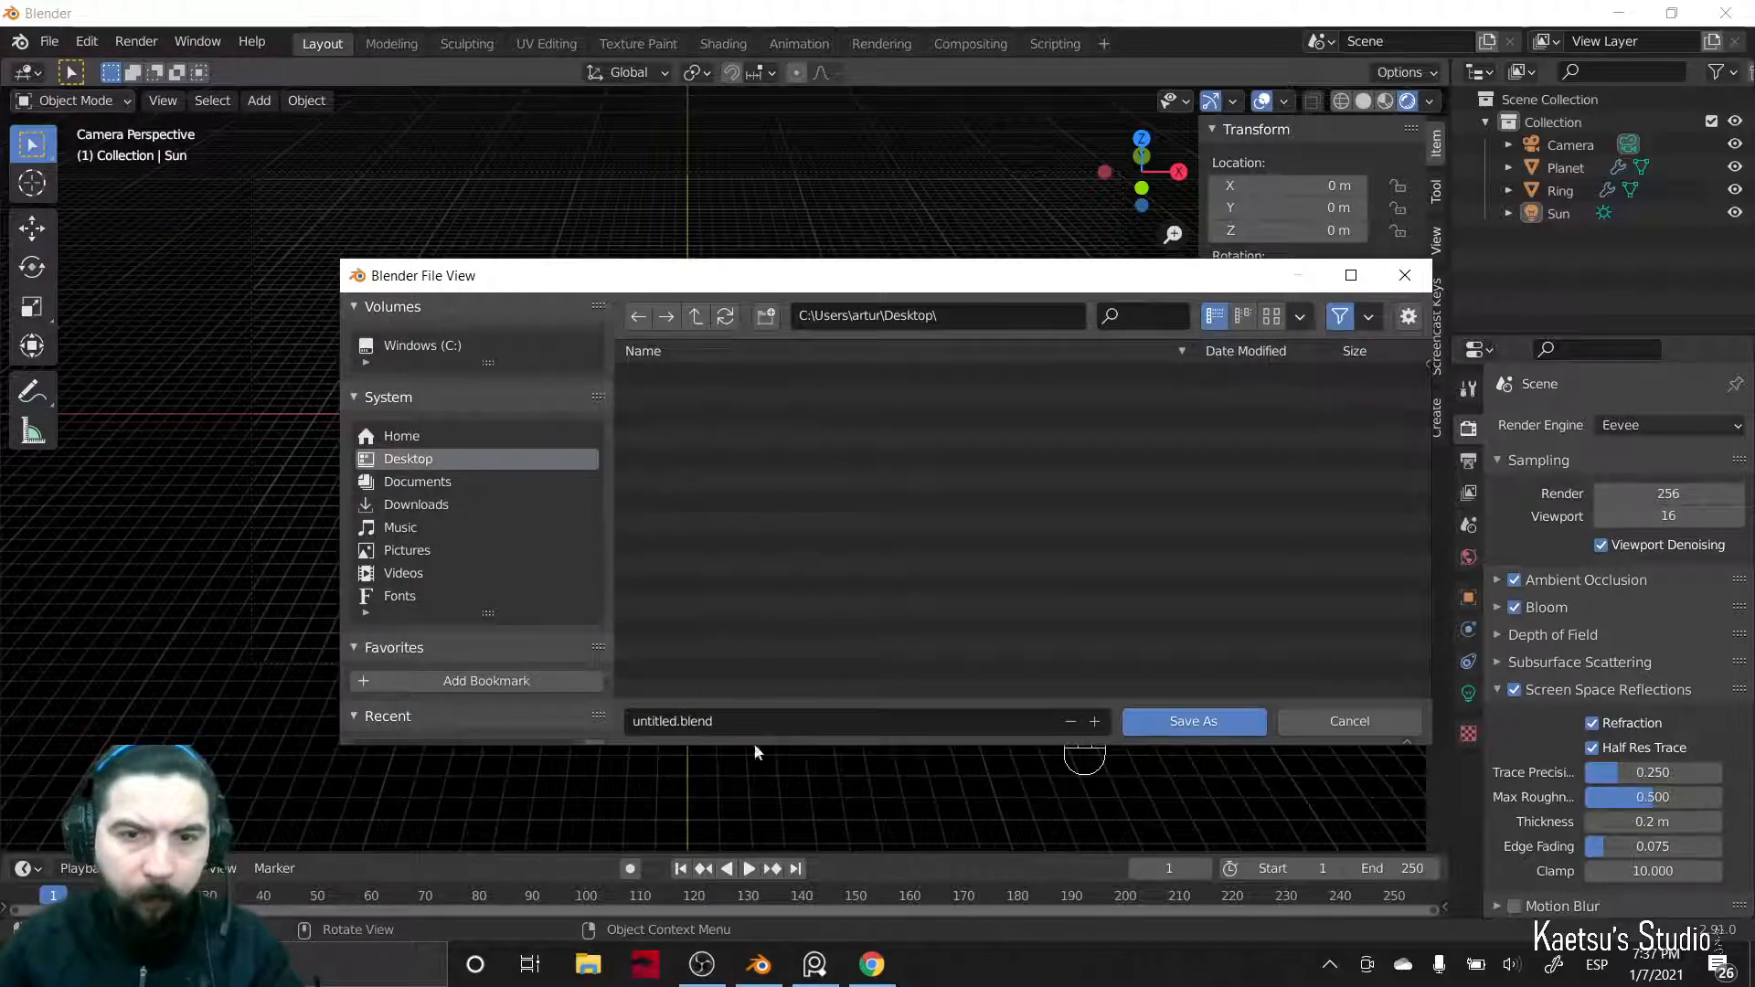
text(sat)
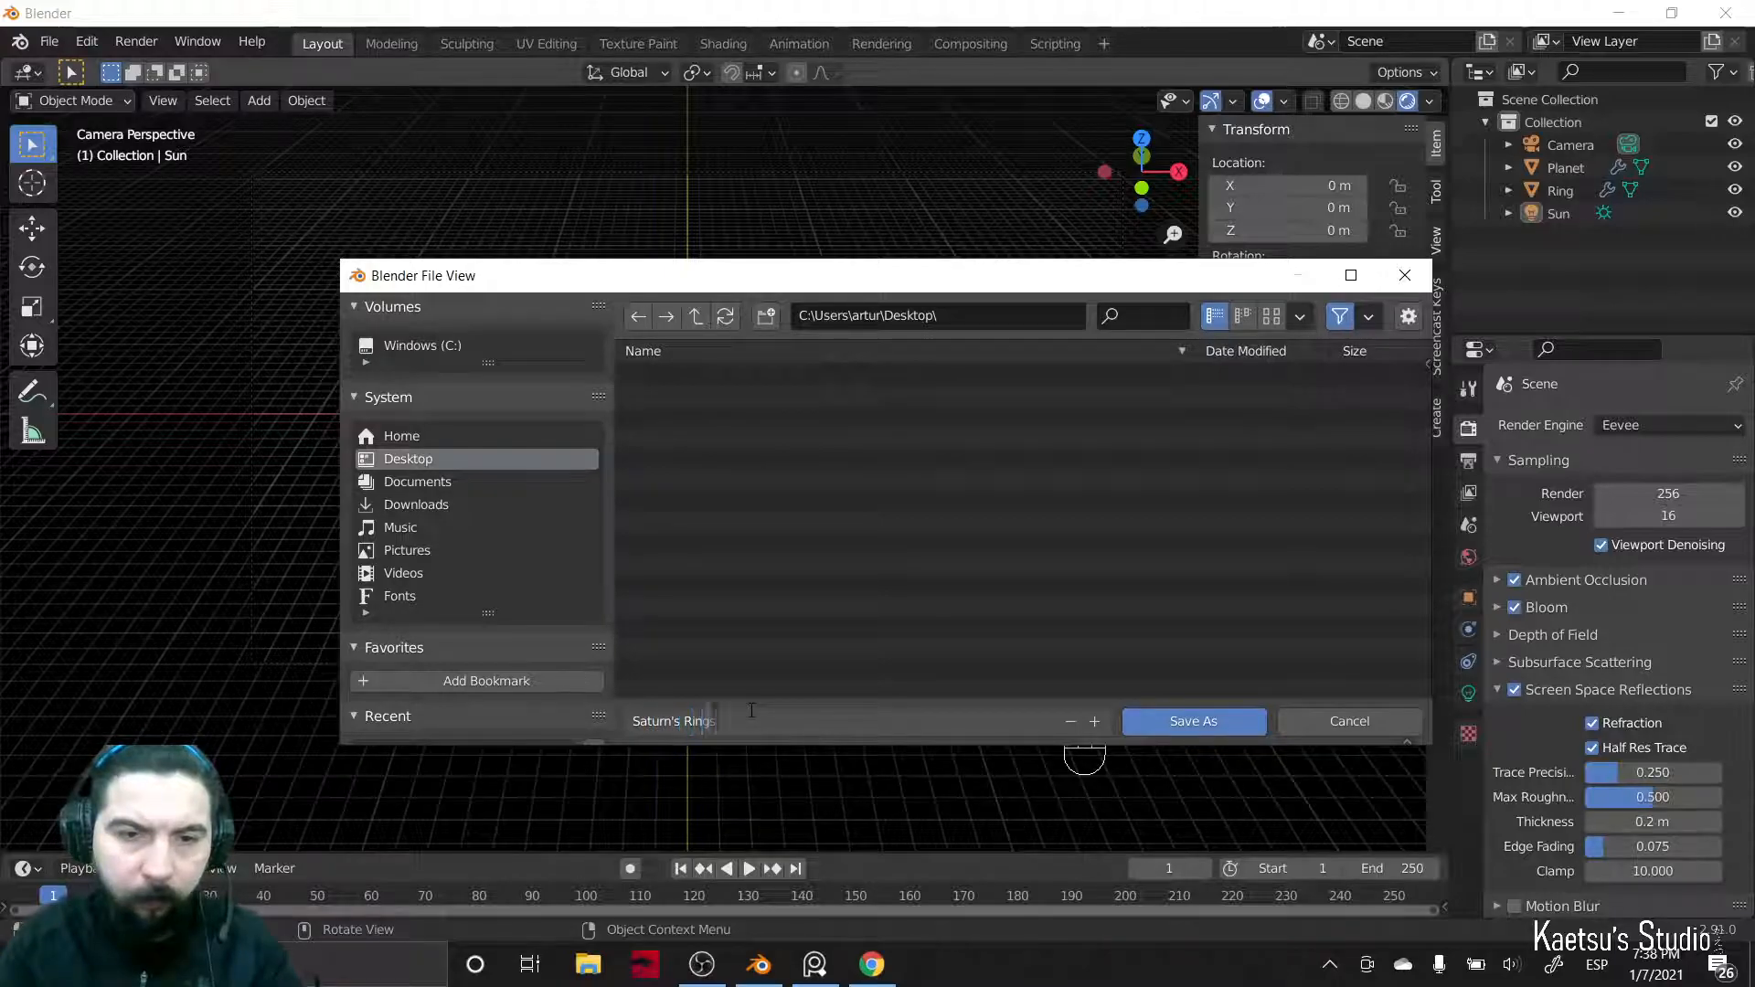
click(1161, 720)
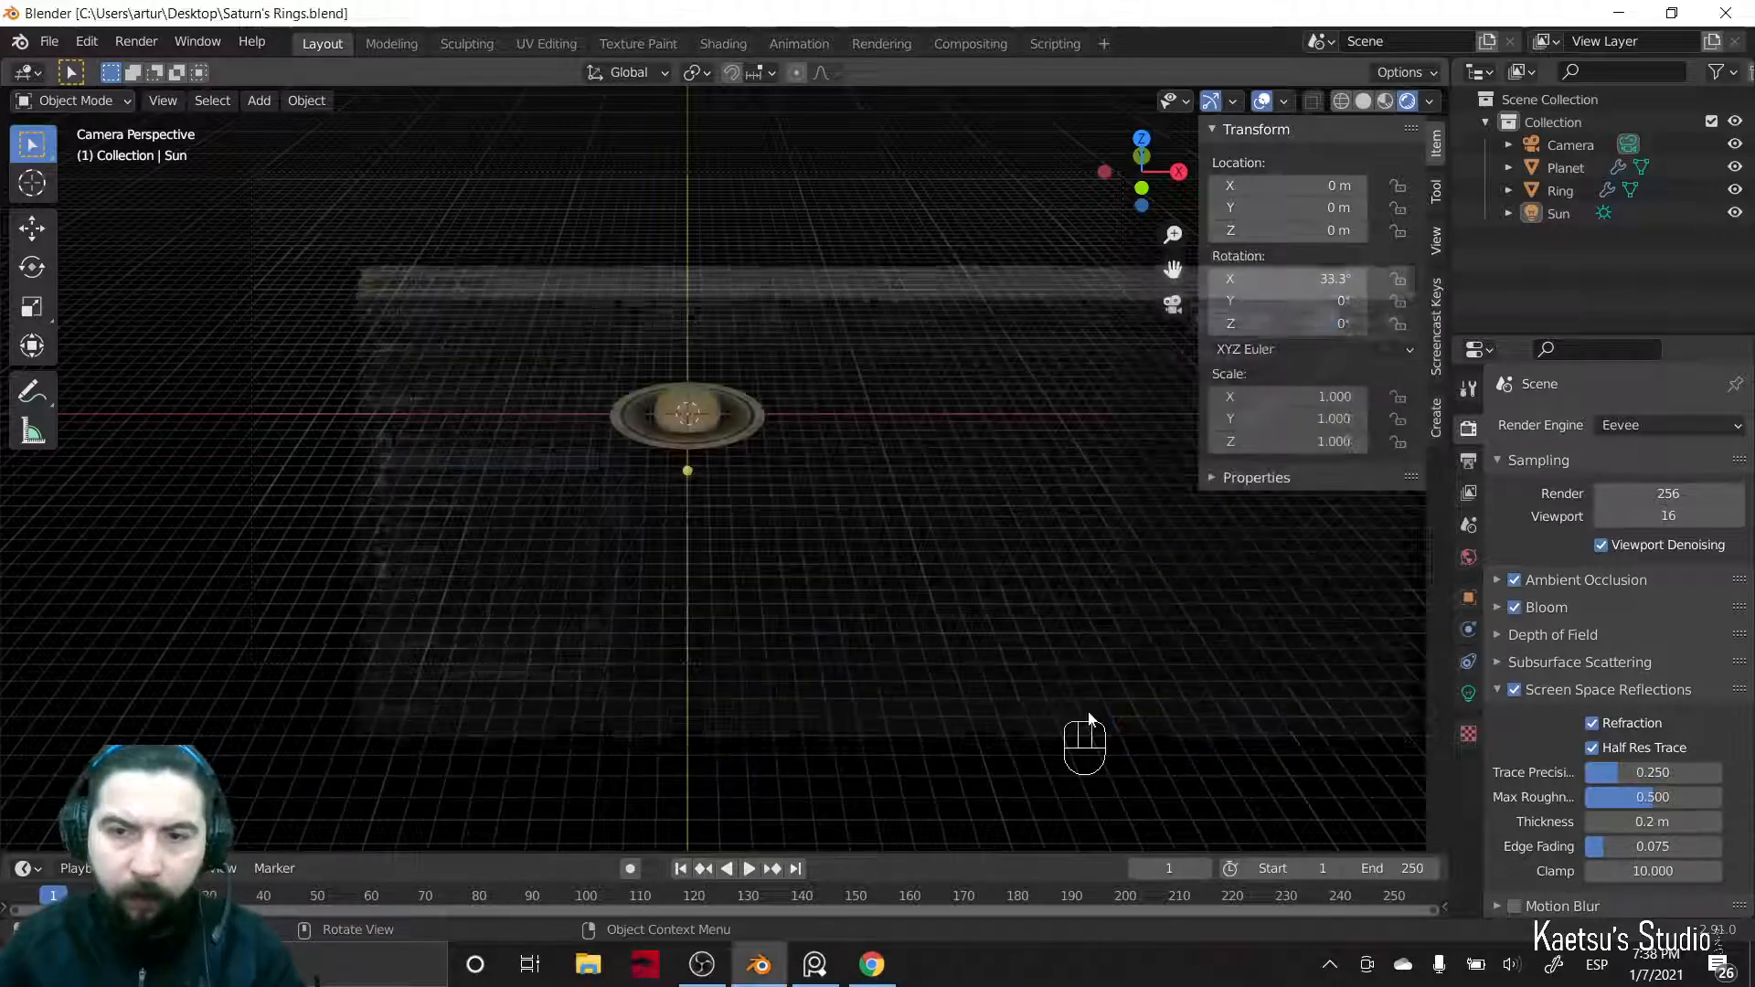
key(ctrl)
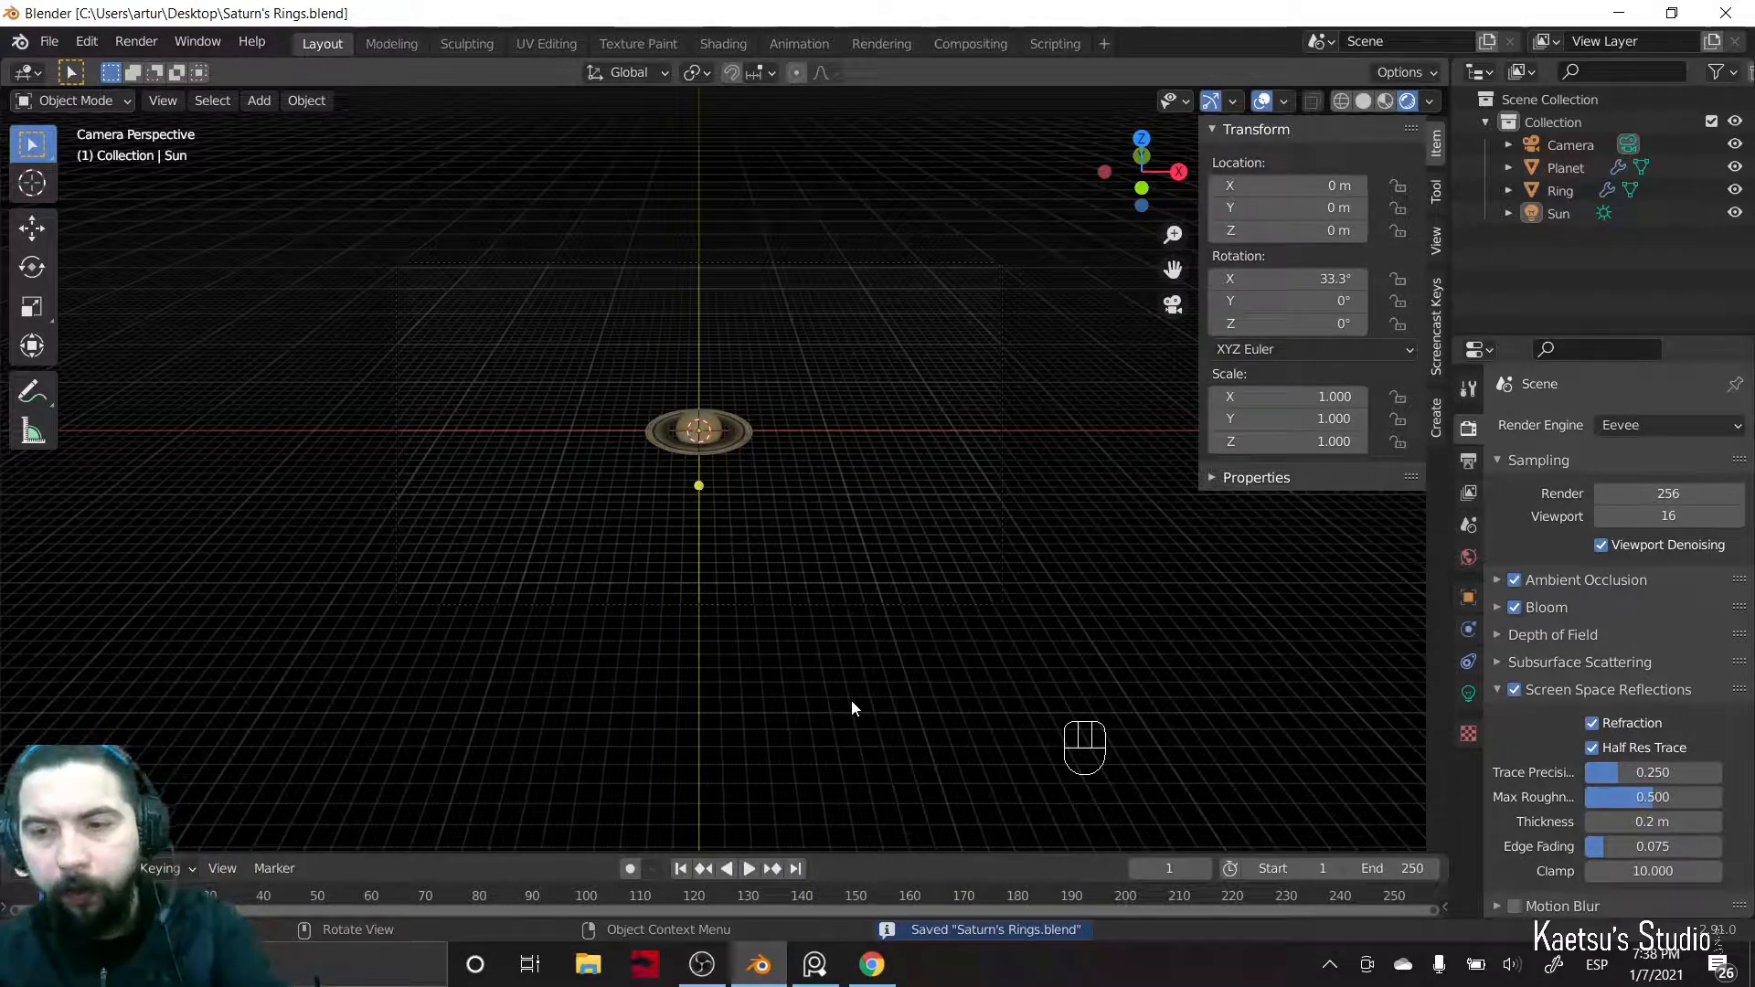
- Render the current frame through the camera, inspect Saturn in the rendered image, and close the render window
key(F12)
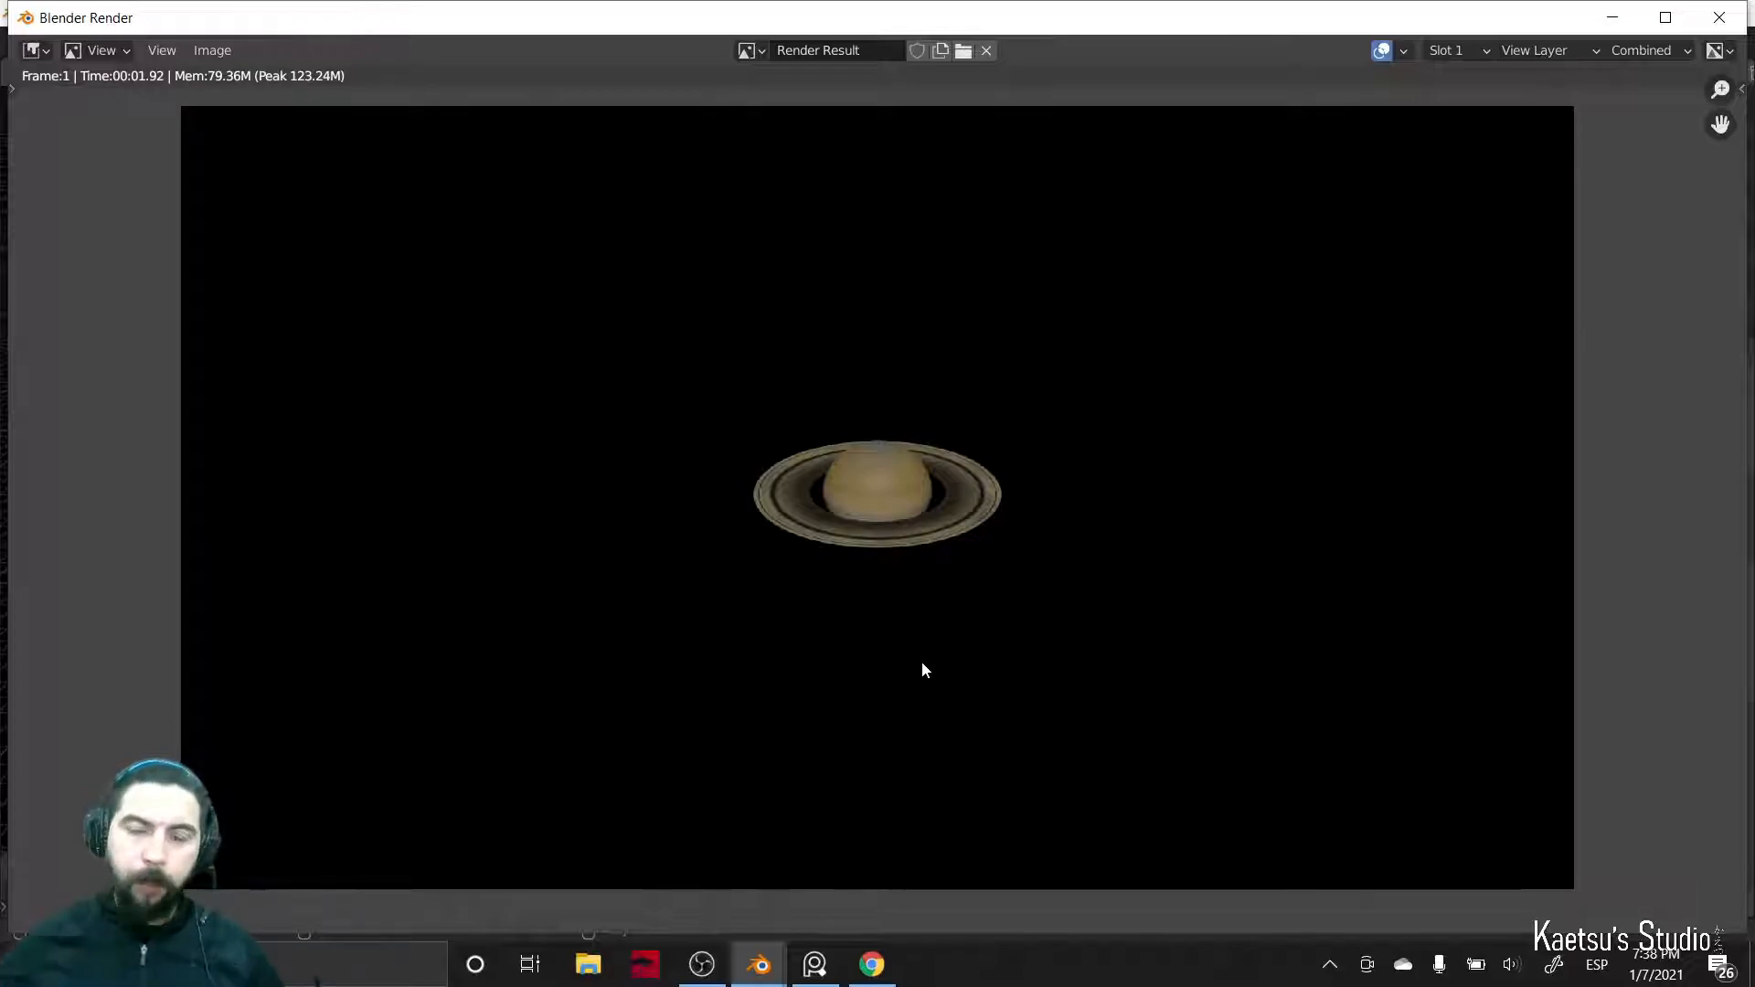
scroll(931, 664, up, 6)
scroll(942, 661, down, 5)
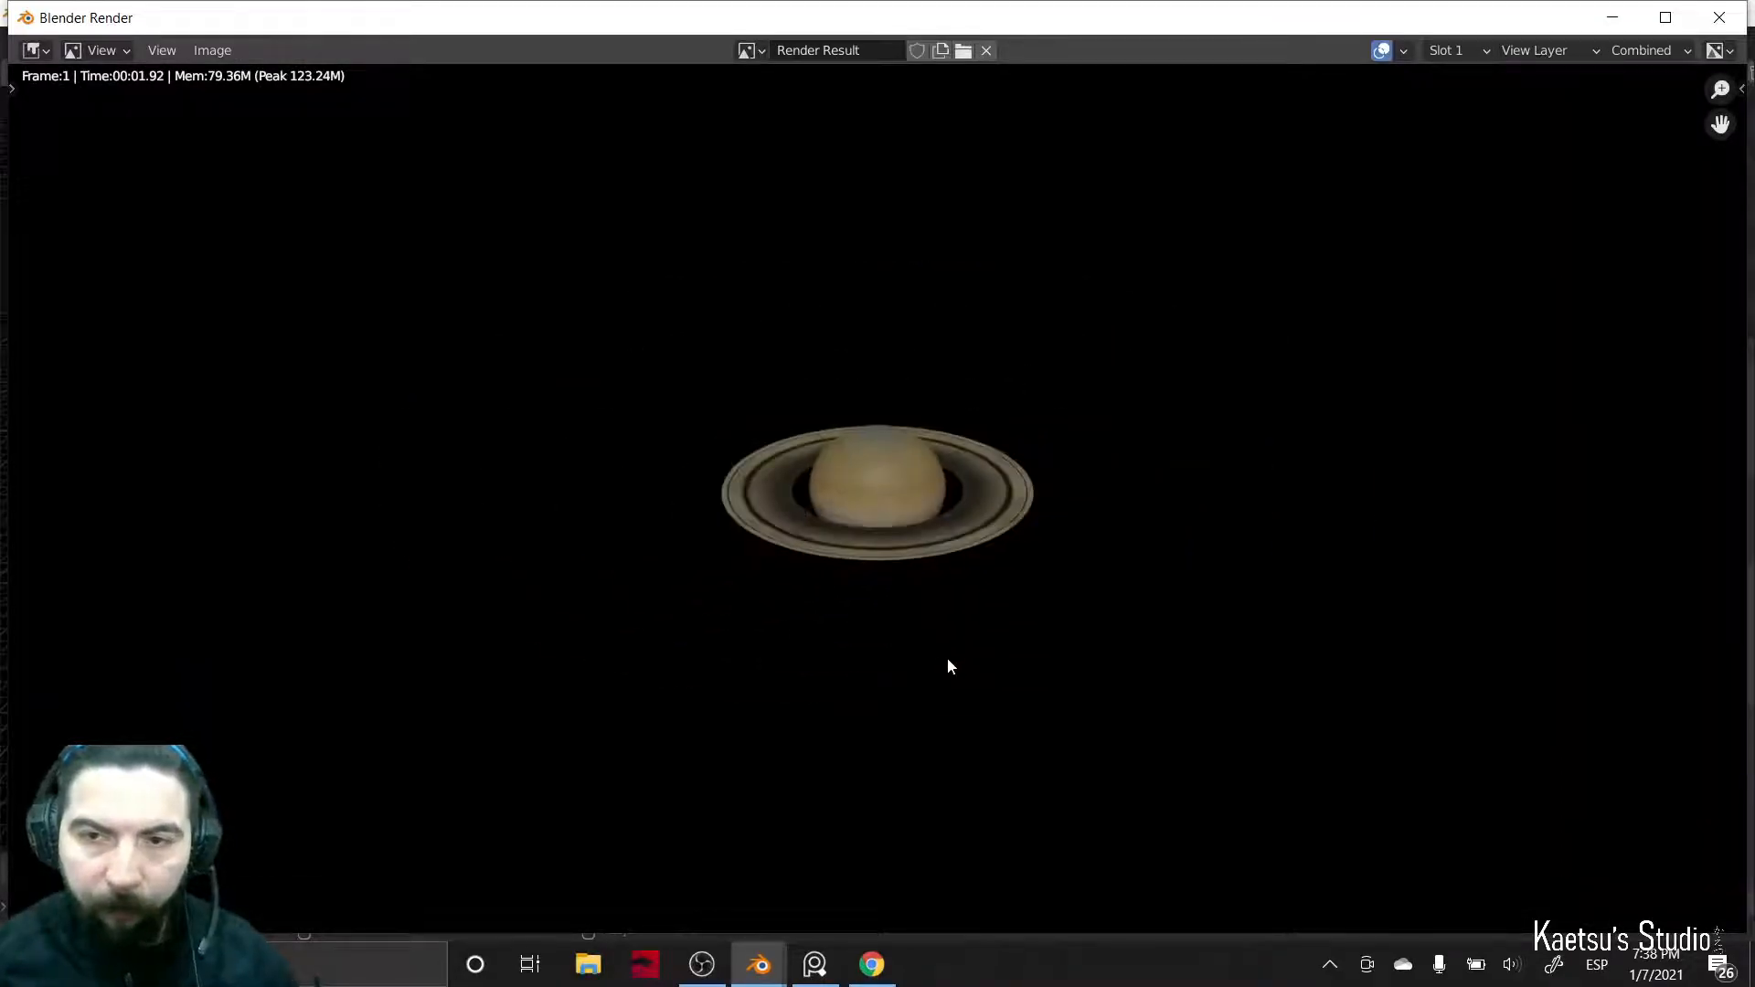
key(Escape)
- Examine the lit planet and rings up close and from a distance, and return to the camera view
scroll(803, 530, up, 8)
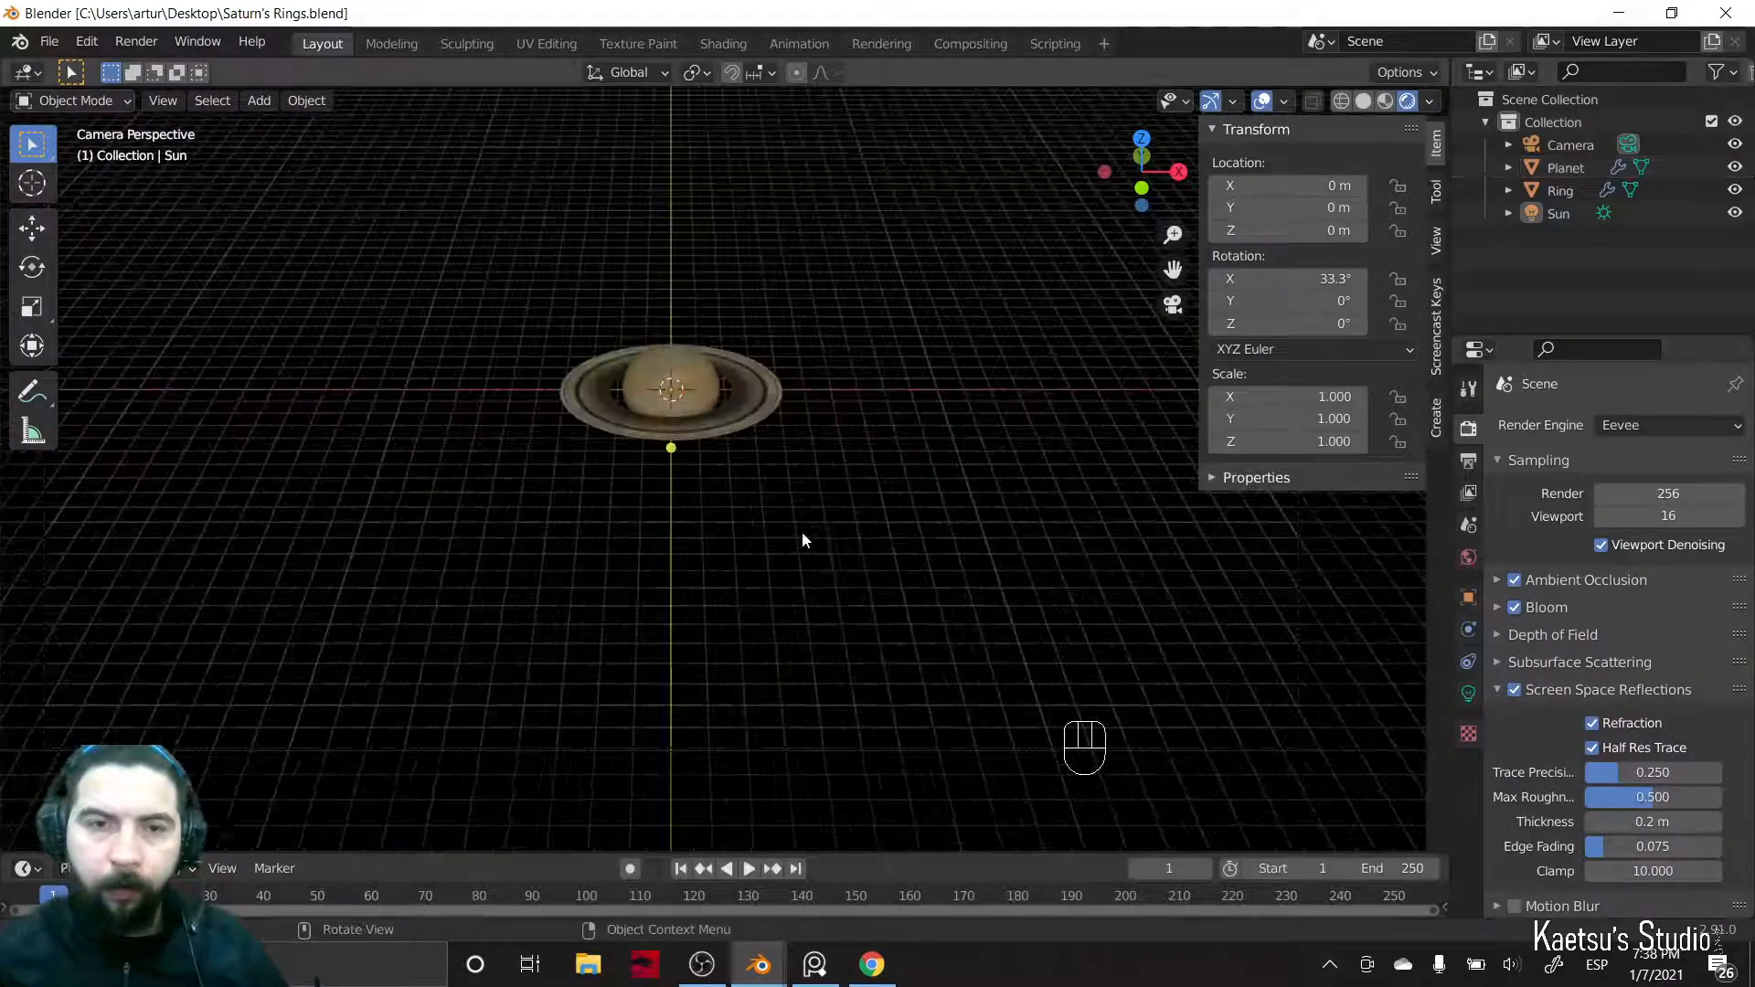
middle_drag(727, 523, 737, 546)
scroll(742, 529, up, 6)
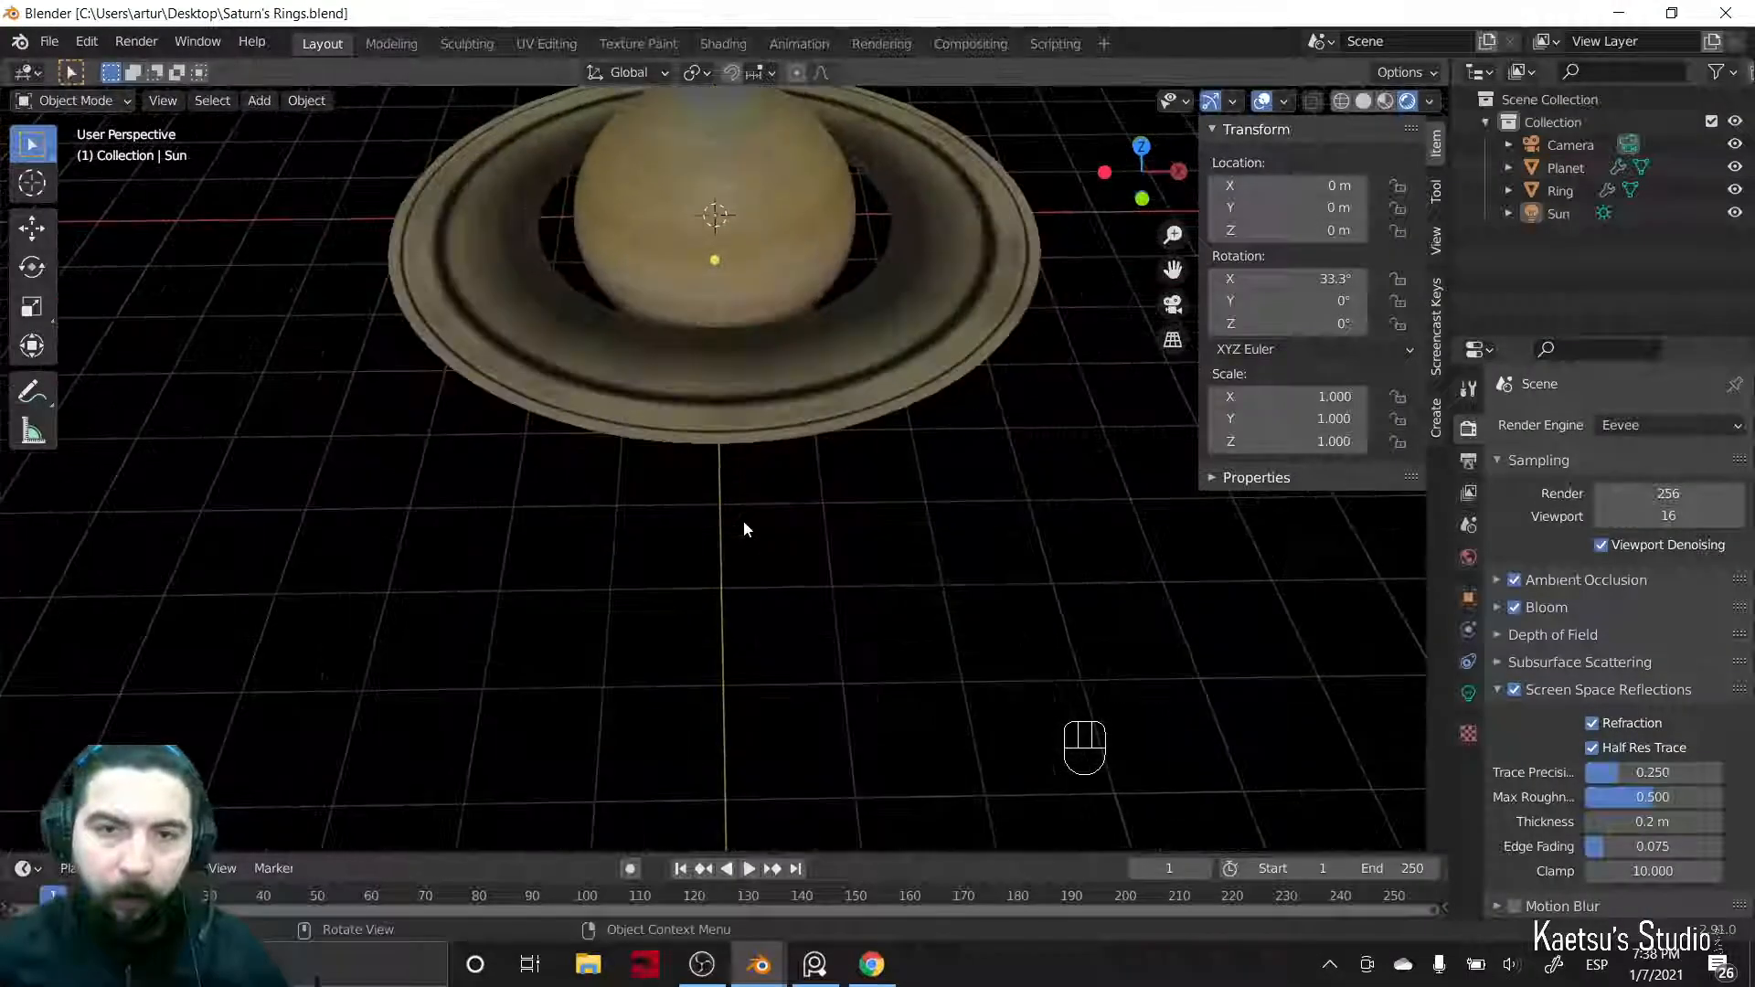
shift+middle_drag(729, 462, 672, 515)
scroll(692, 561, down, 6)
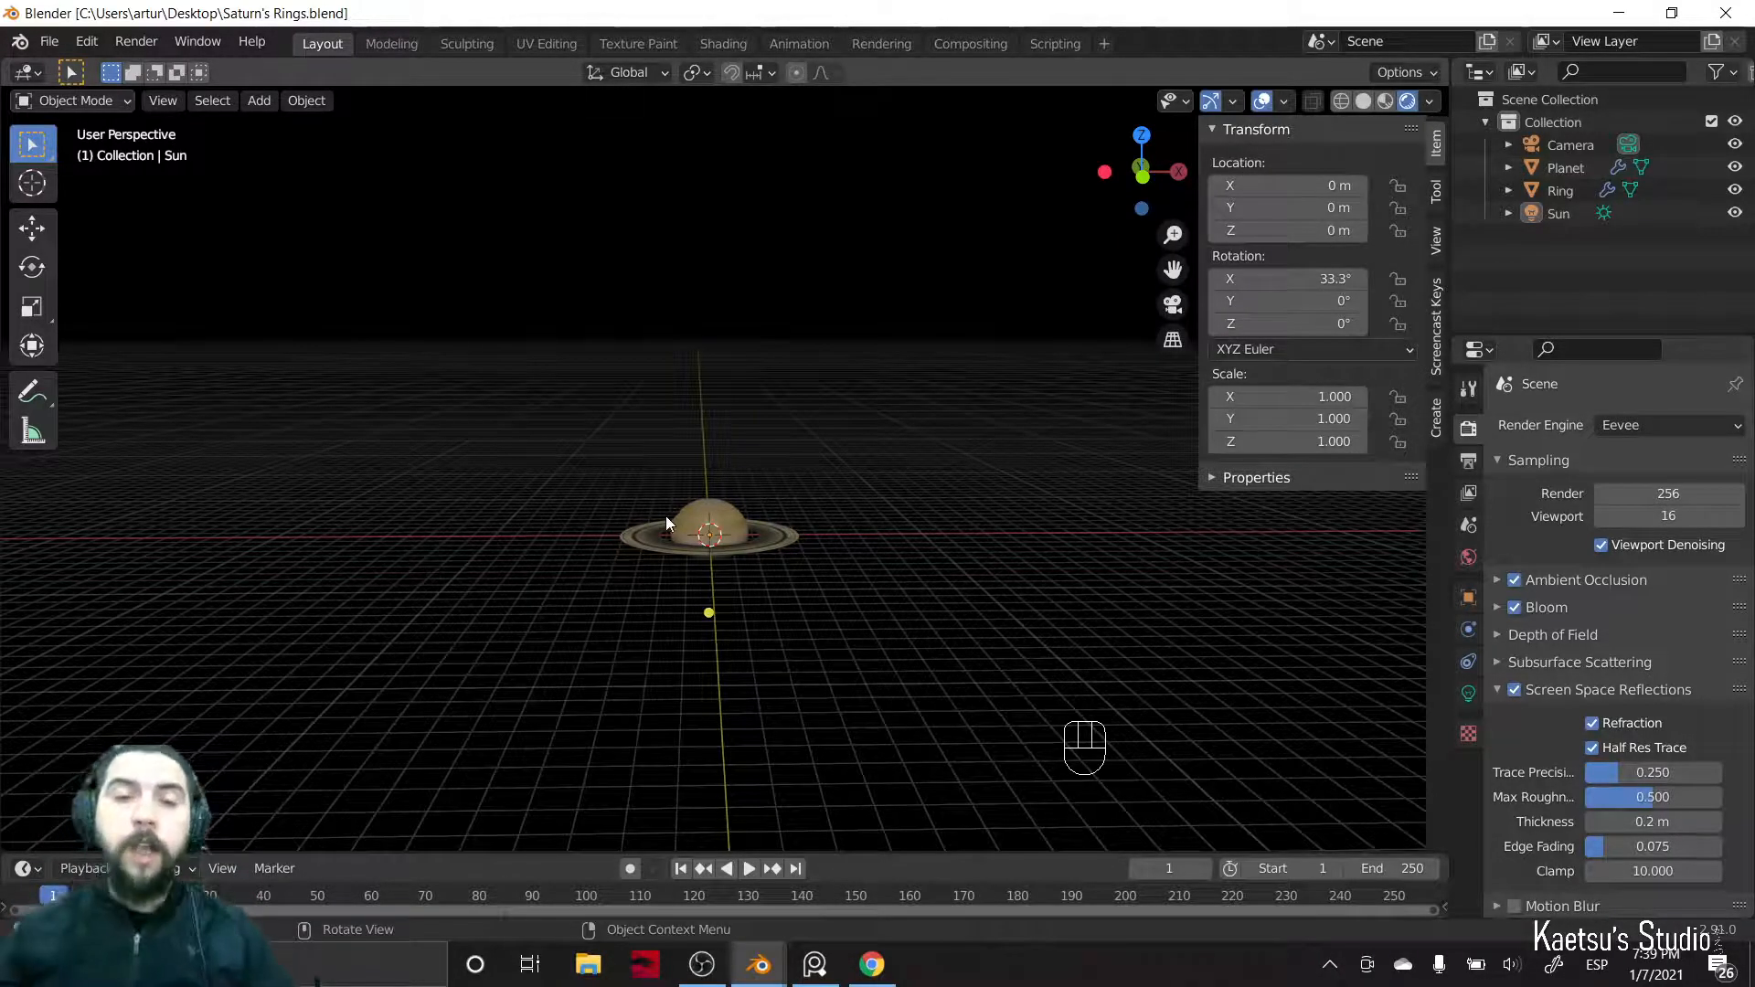
mouse_move(916, 559)
middle_down()
mouse_move(892, 590)
mouse_move(912, 552)
middle_up()
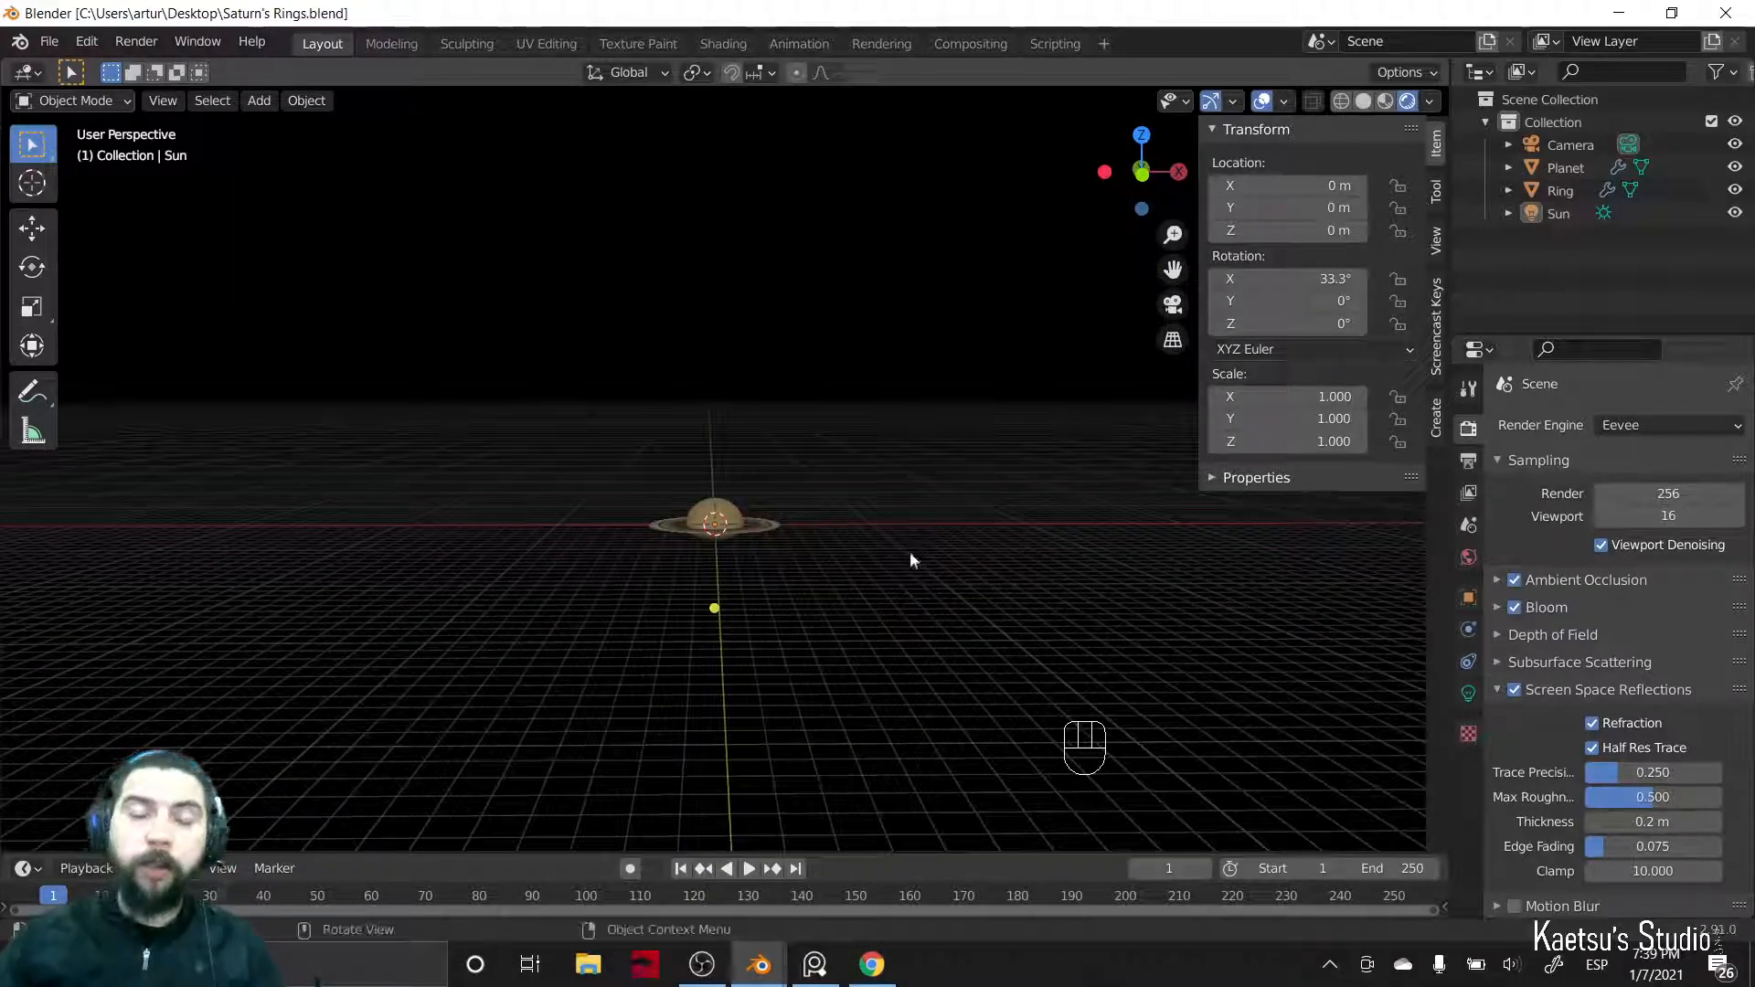
key(KP_0)
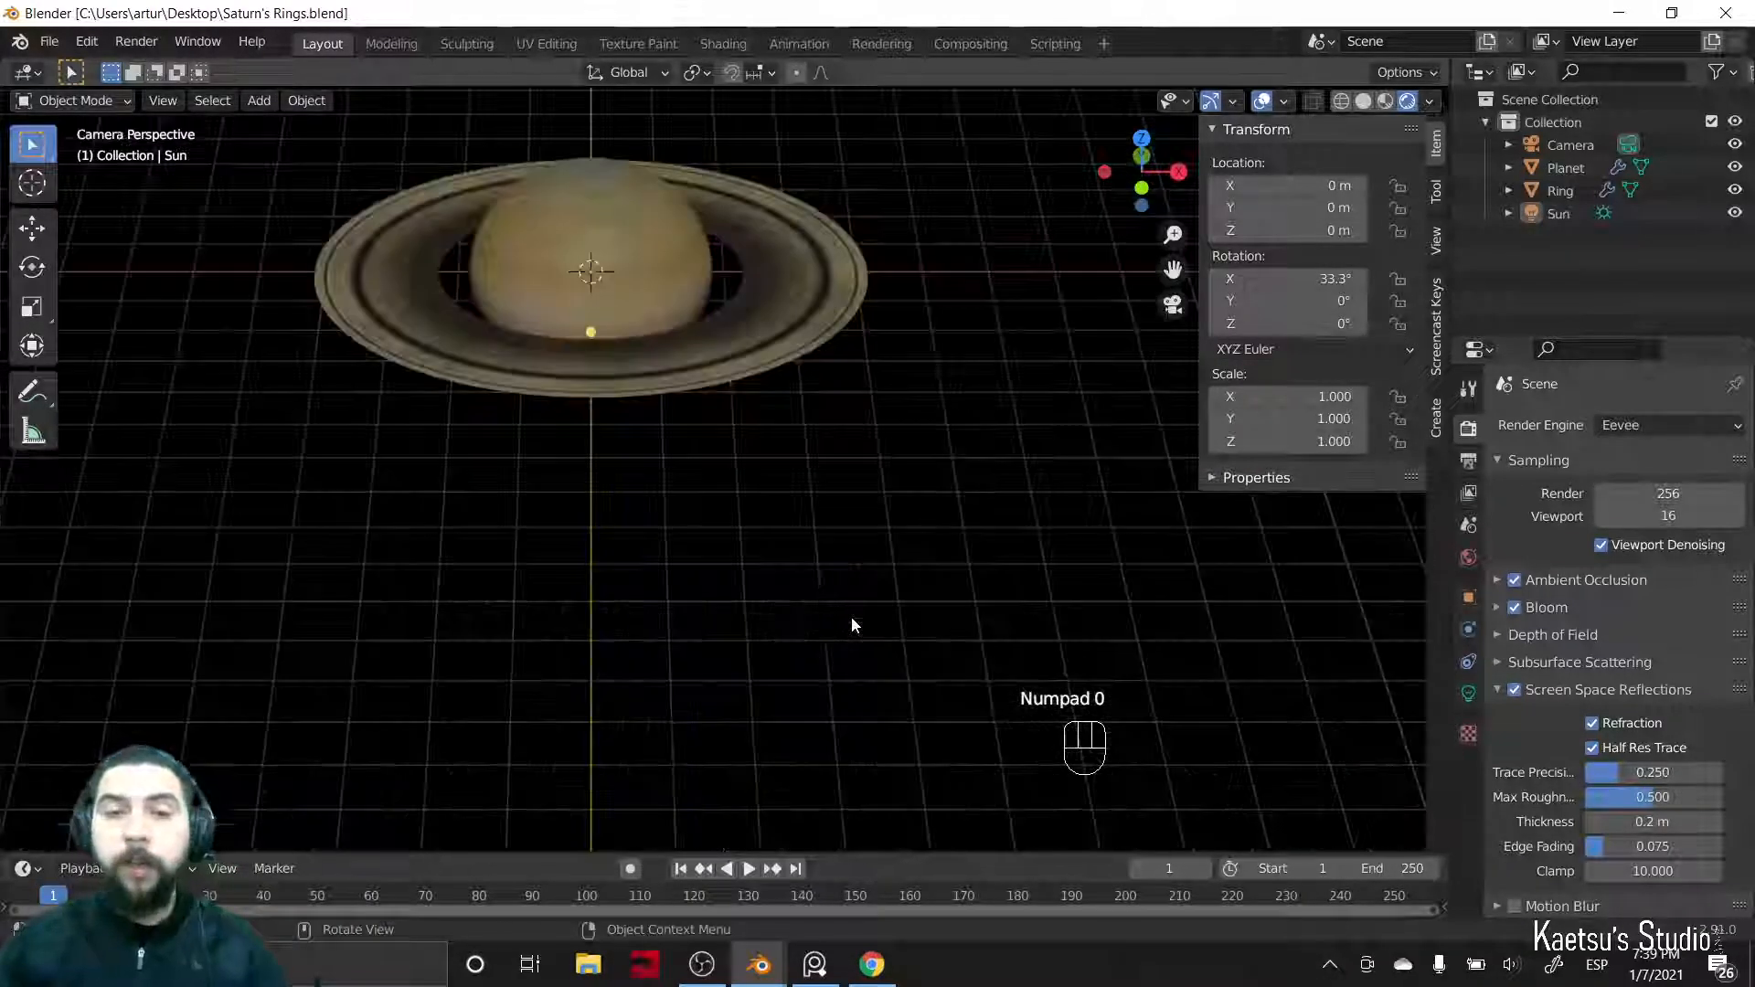